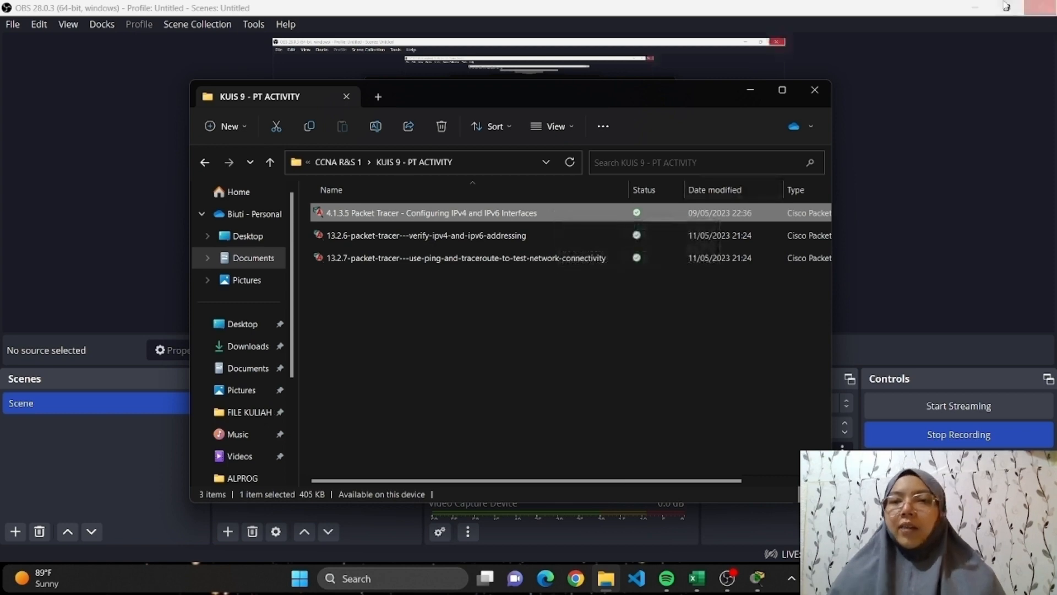
Minimize the recorder and file explorer windows to reveal the Packet Tracer activity, and open router R1's command line interface.
{"action": "left_click", "coordinate": [973, 9]}
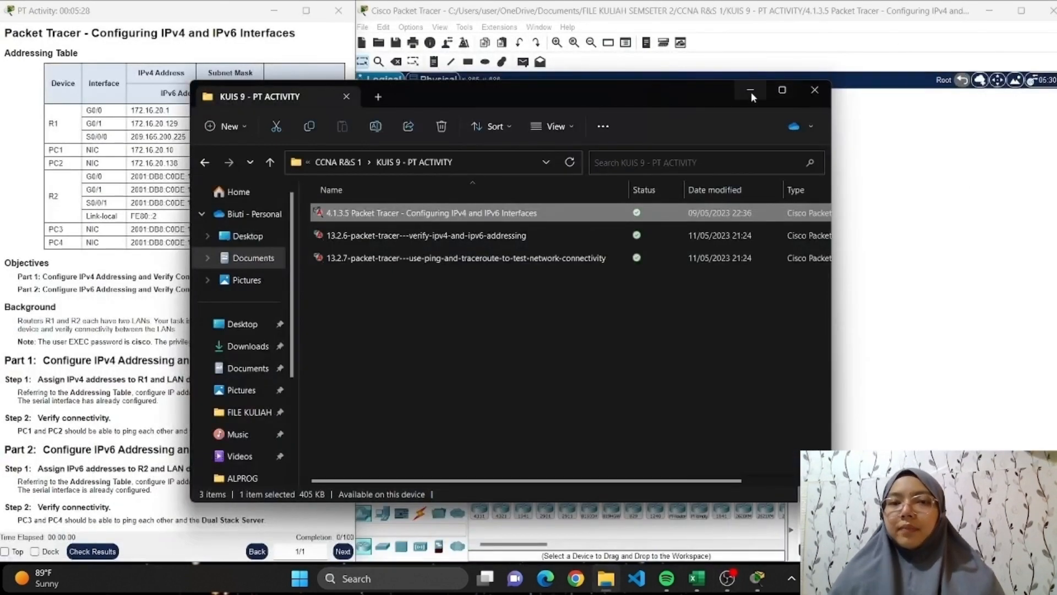
{"action": "left_click", "coordinate": [750, 90]}
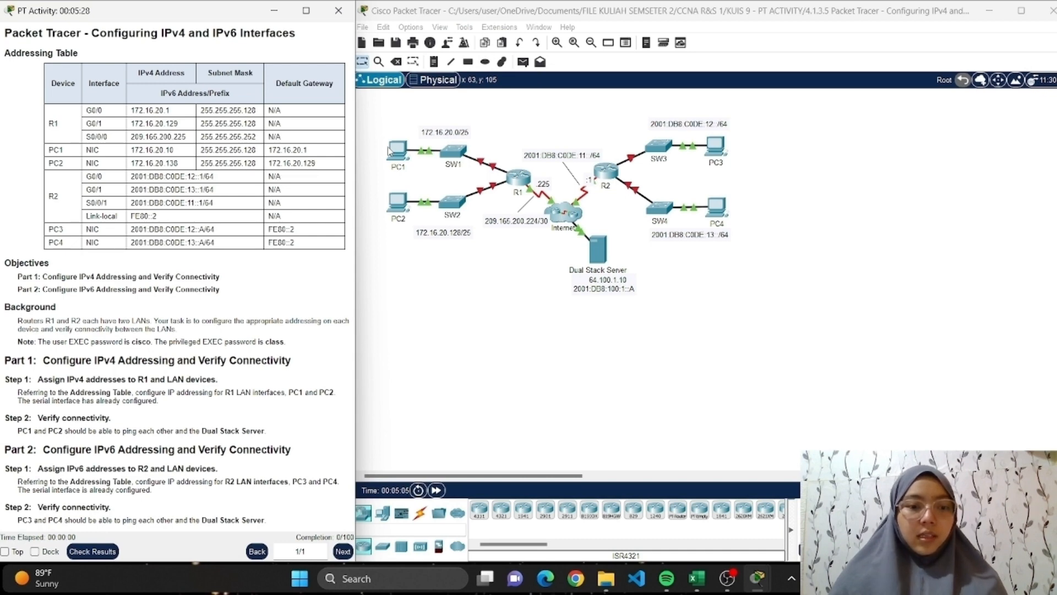
{"action": "left_click", "coordinate": [521, 187]}
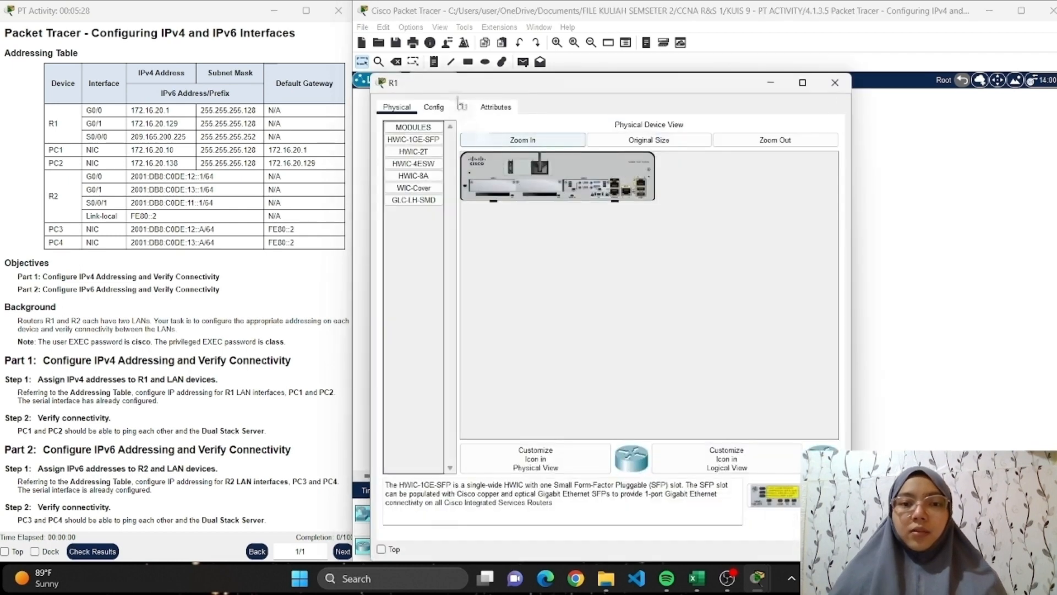
{"action": "left_click", "coordinate": [462, 107]}
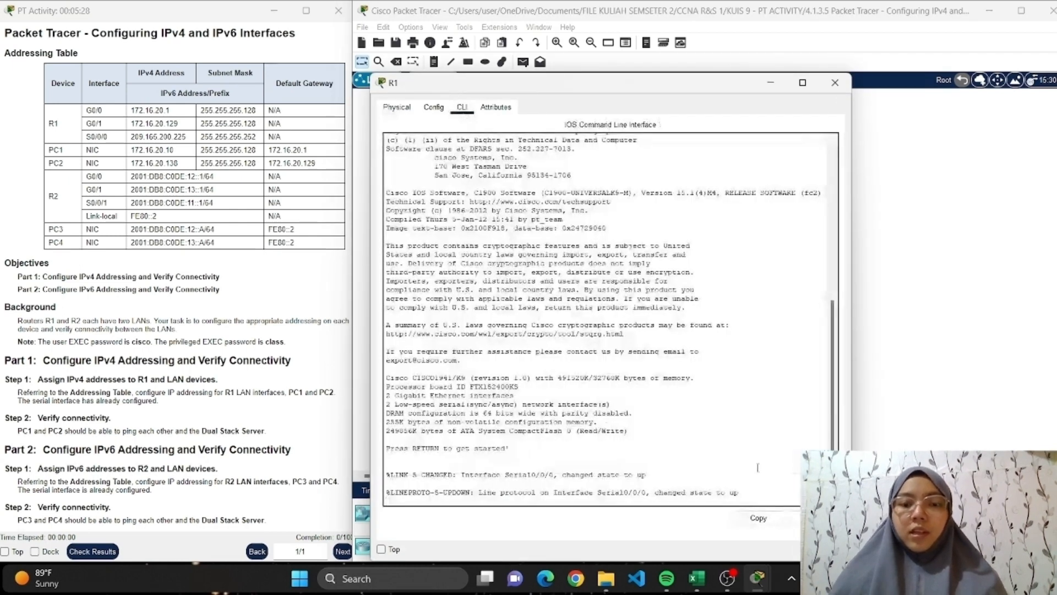
Log in to R1's console with the user EXEC password and enter privileged EXEC mode with the privileged EXEC password.
{"action": "key", "text": "Return"}
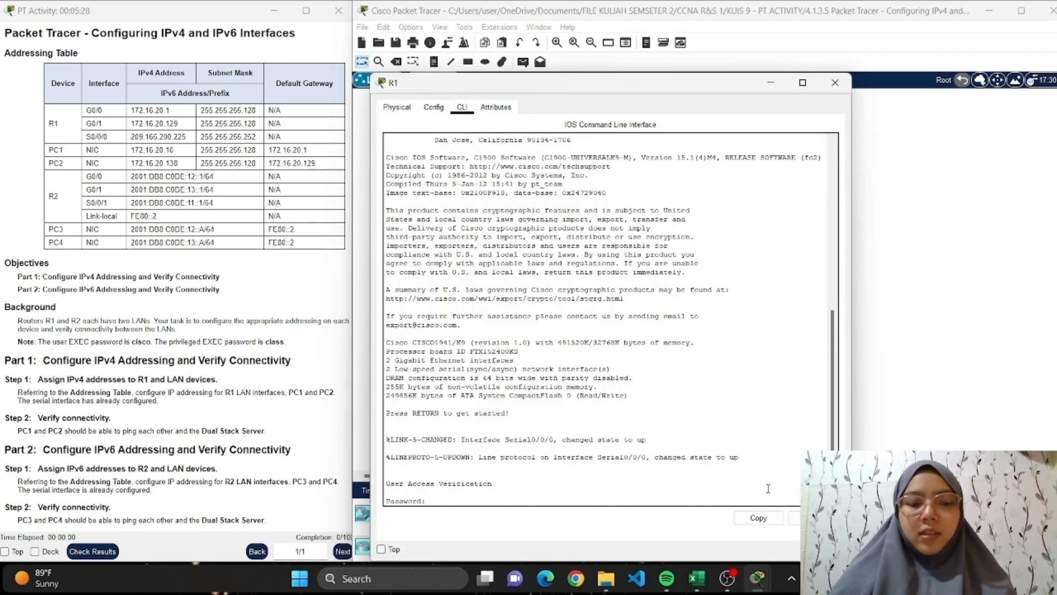
{"action": "type", "text": "cisco"}
{"action": "key", "text": "Return"}
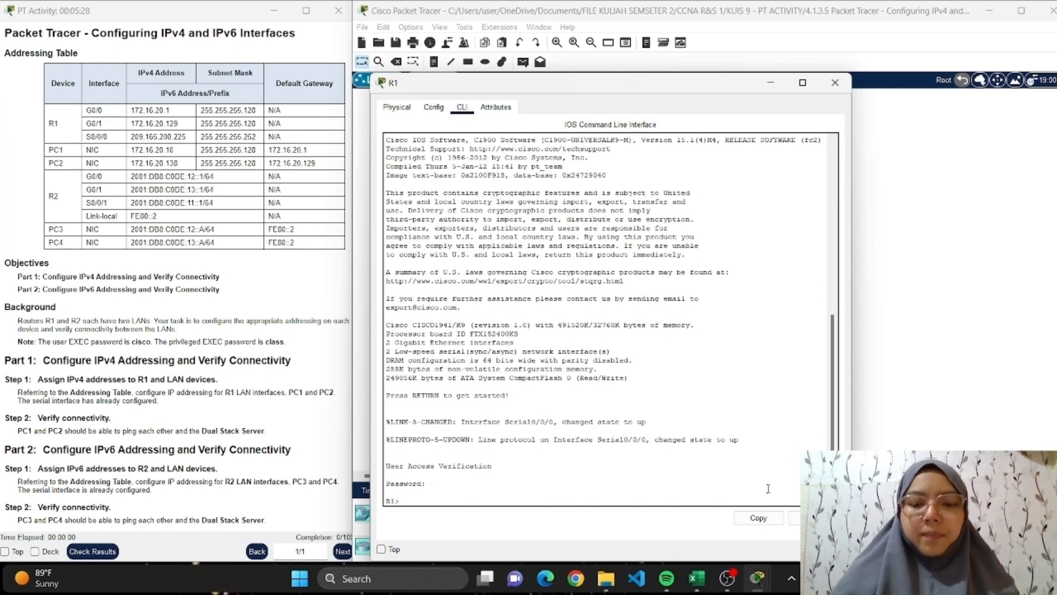
{"action": "type", "text": "en"}
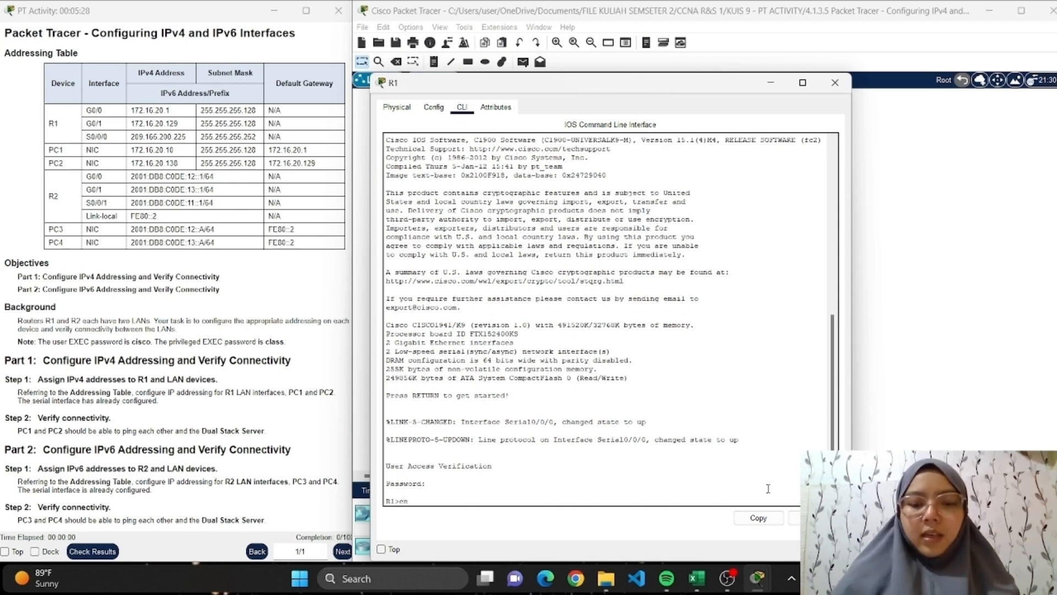
{"action": "key", "text": "Return"}
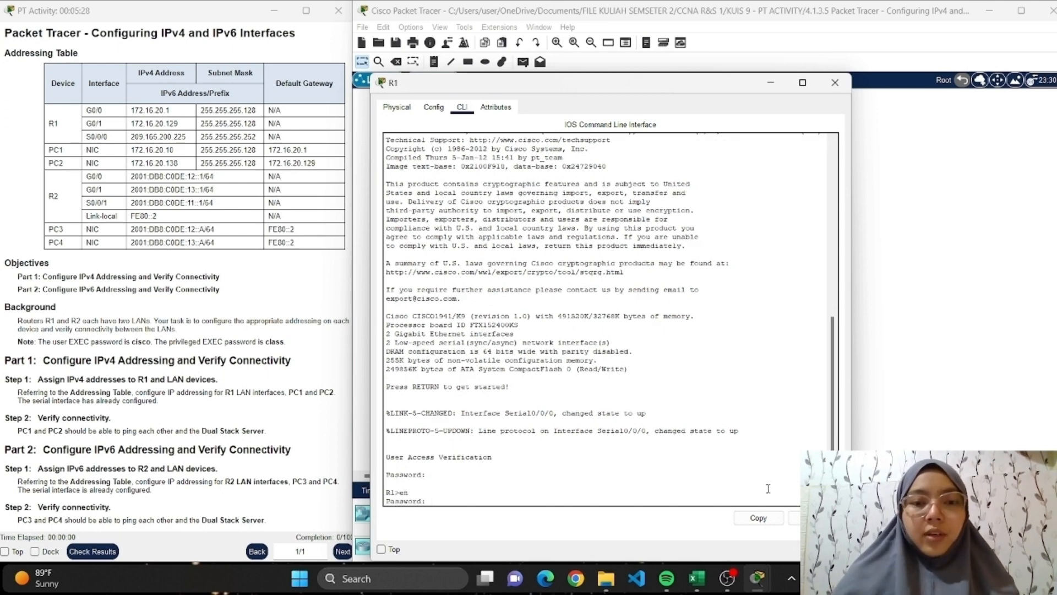
{"action": "type", "text": "class"}
{"action": "key", "text": "Return"}
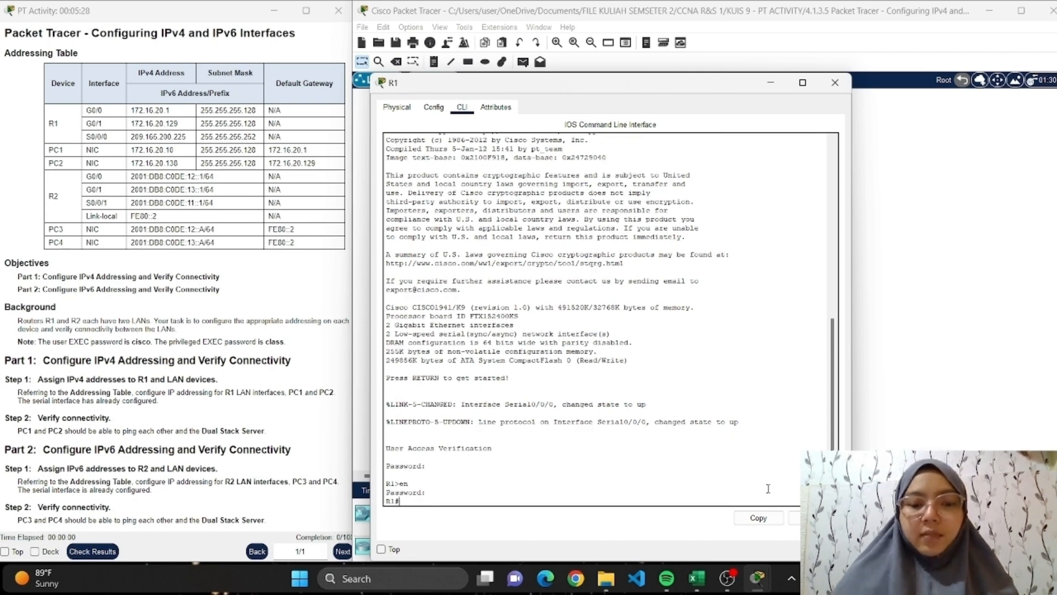
Enter global configuration mode on R1 and start configuring interface gigabitEthernet 0/0.
{"action": "type", "text": "config"}
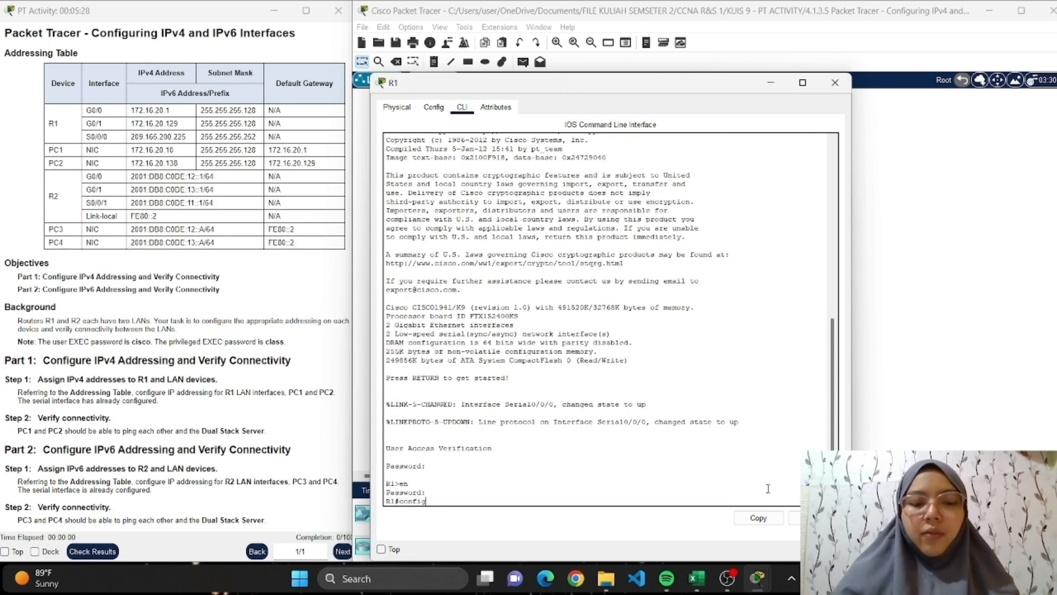
{"action": "type", "text": " ter"}
{"action": "key", "text": "Return"}
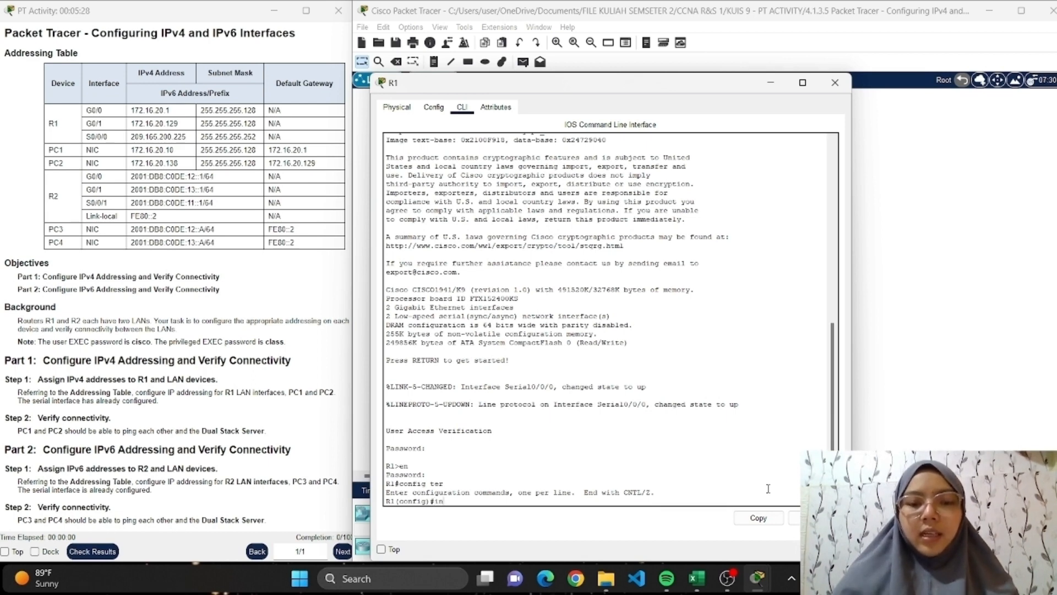
{"action": "type", "text": "interface gig"}
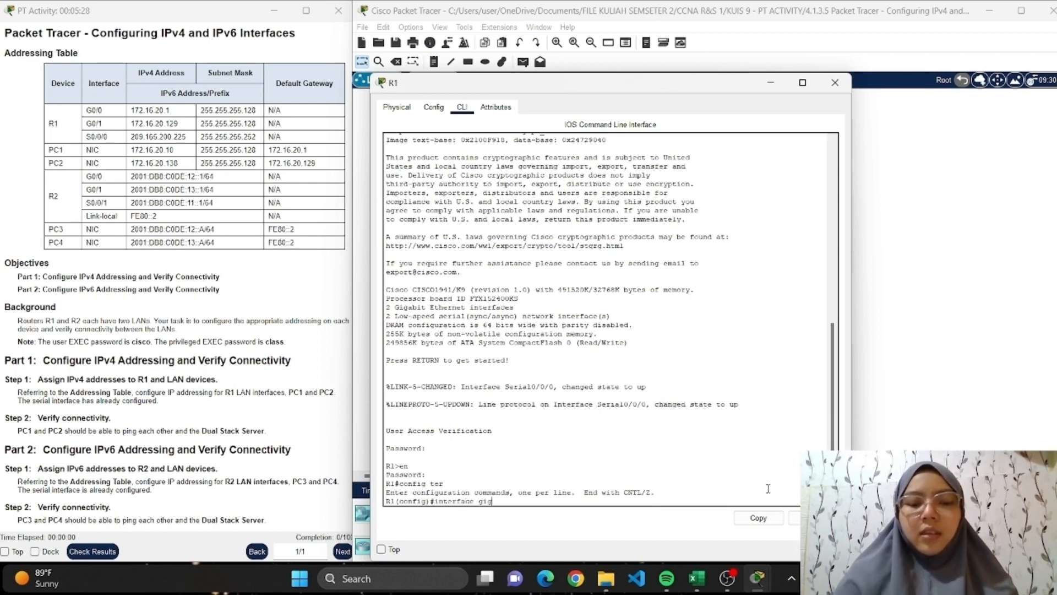
{"action": "type", "text": "ab\\bitE"}
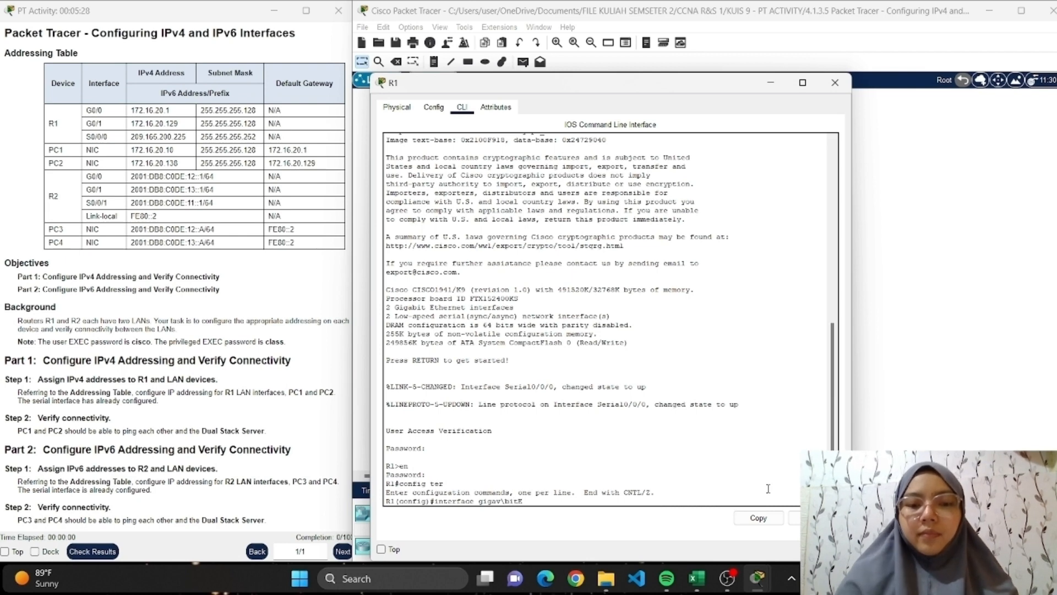
{"action": "key", "text": "BackSpace"}
{"action": "key", "text": "BackSpace"}
{"action": "key", "text": "BackSpace"}
{"action": "key", "text": "BackSpace"}
{"action": "key", "text": "BackSpace"}
{"action": "key", "text": "BackSpace"}
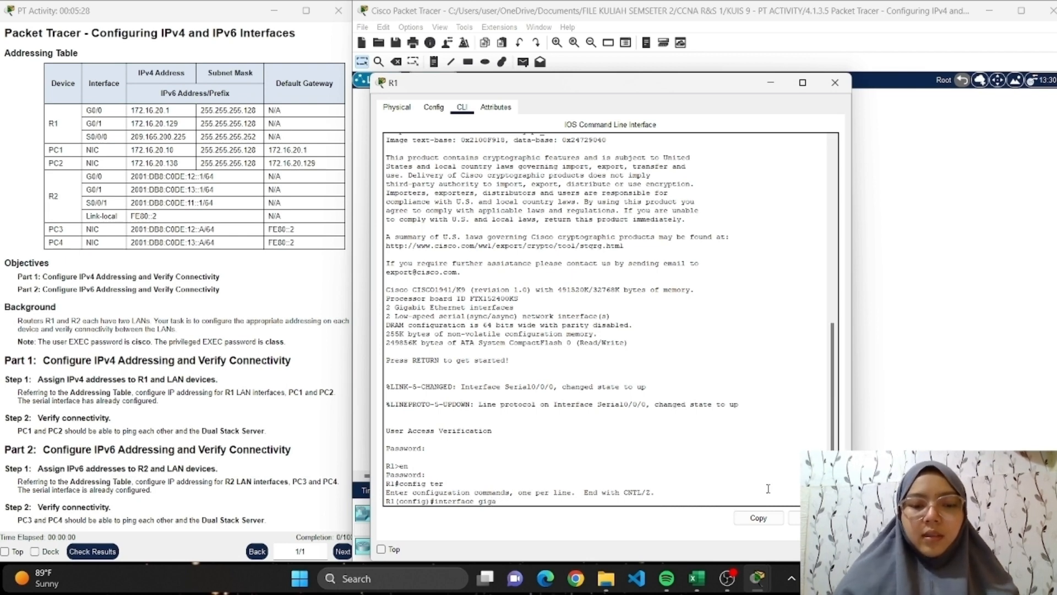
{"action": "type", "text": "bitE"}
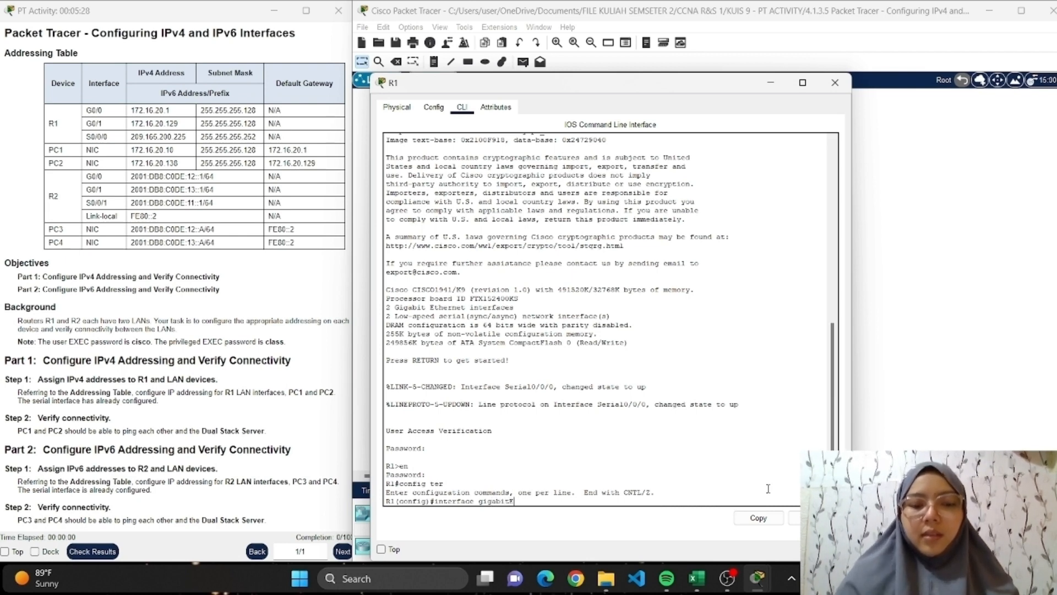
{"action": "type", "text": "thernet 0"}
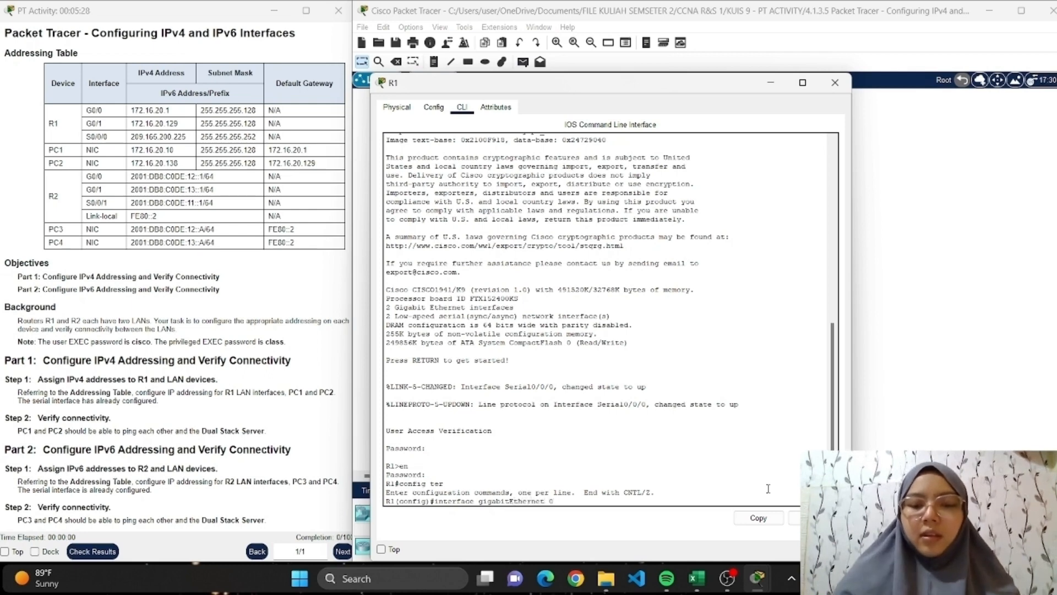
{"action": "type", "text": "/0"}
{"action": "key", "text": "Return"}
Assign IP address 172.16.20.1 with subnet mask 255.255.255.128 to R1's gigabitEthernet 0/0 and enable the interface with no shutdown.
{"action": "type", "text": "ig-if)#i"}
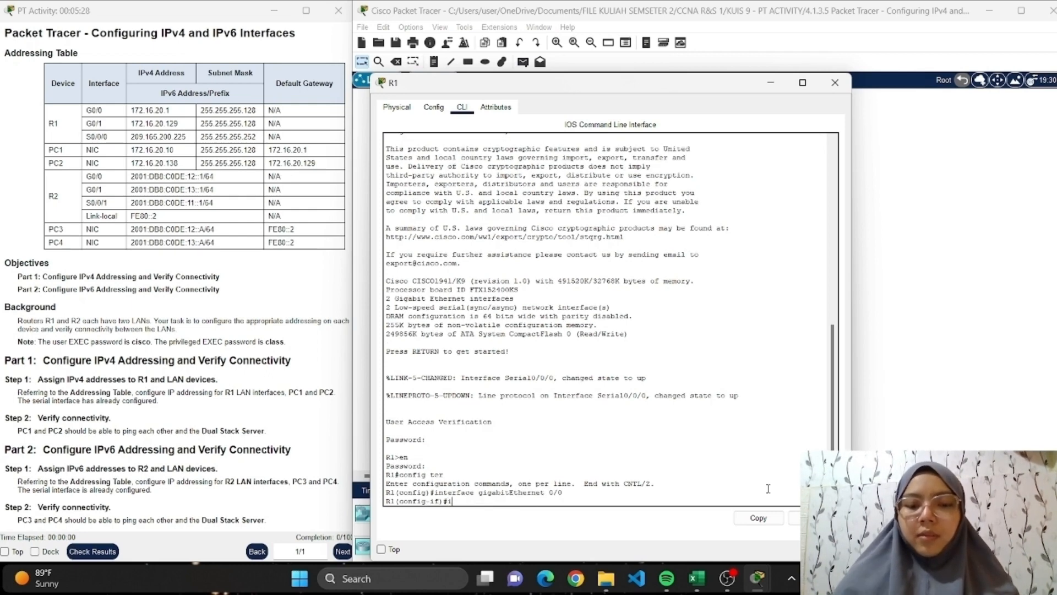
{"action": "type", "text": "p address"}
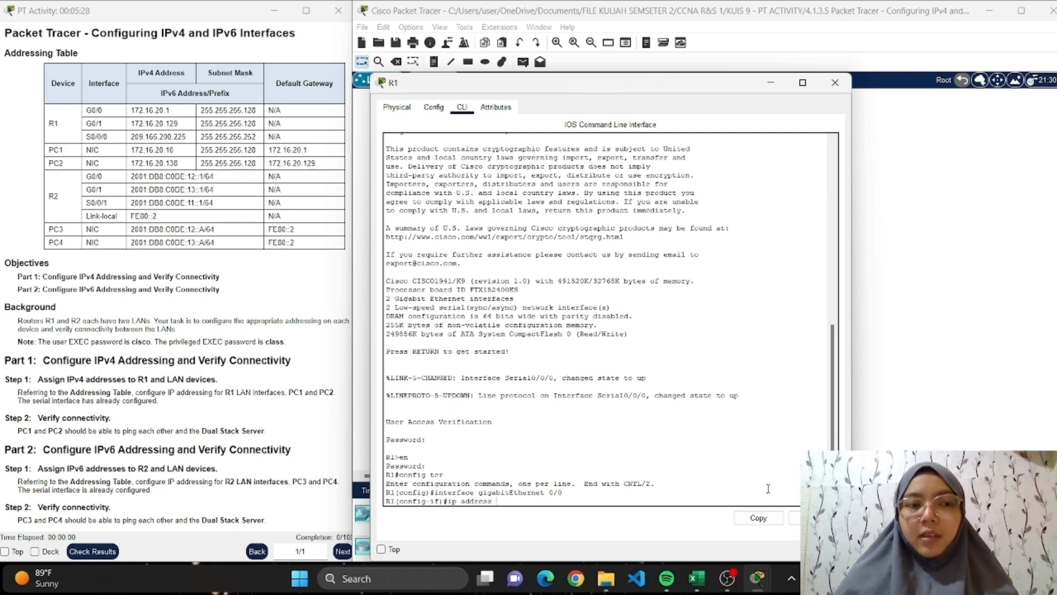
{"action": "type", "text": " 172."}
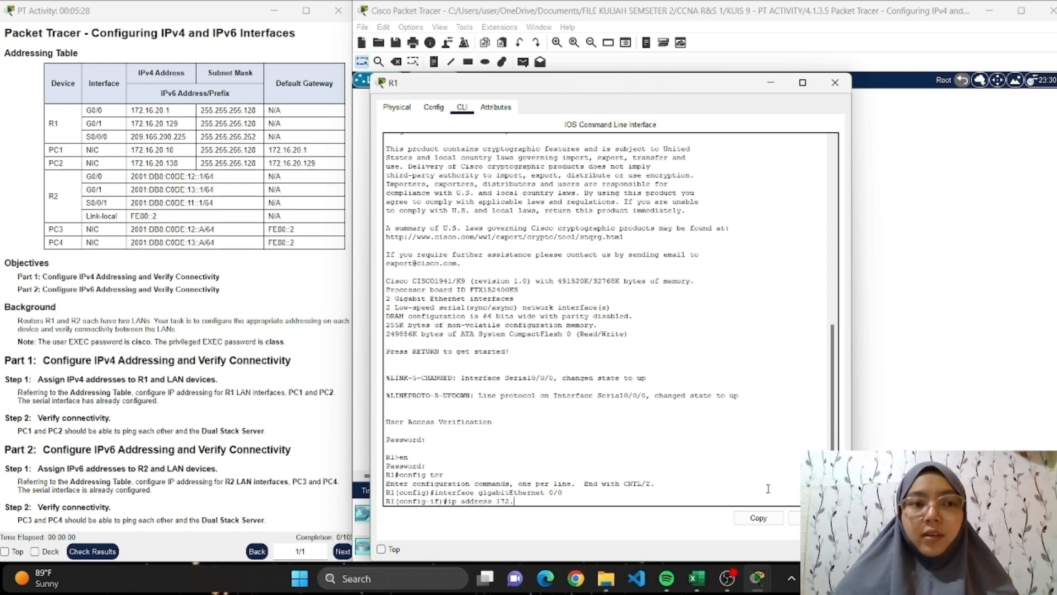
{"action": "type", "text": "16.20.1"}
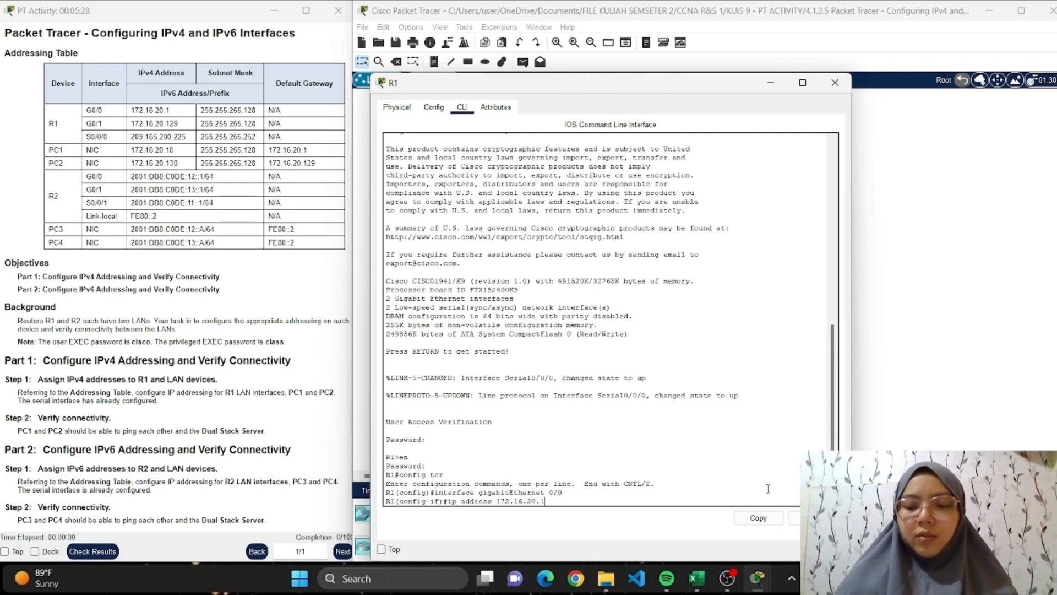
{"action": "type", "text": " 25"}
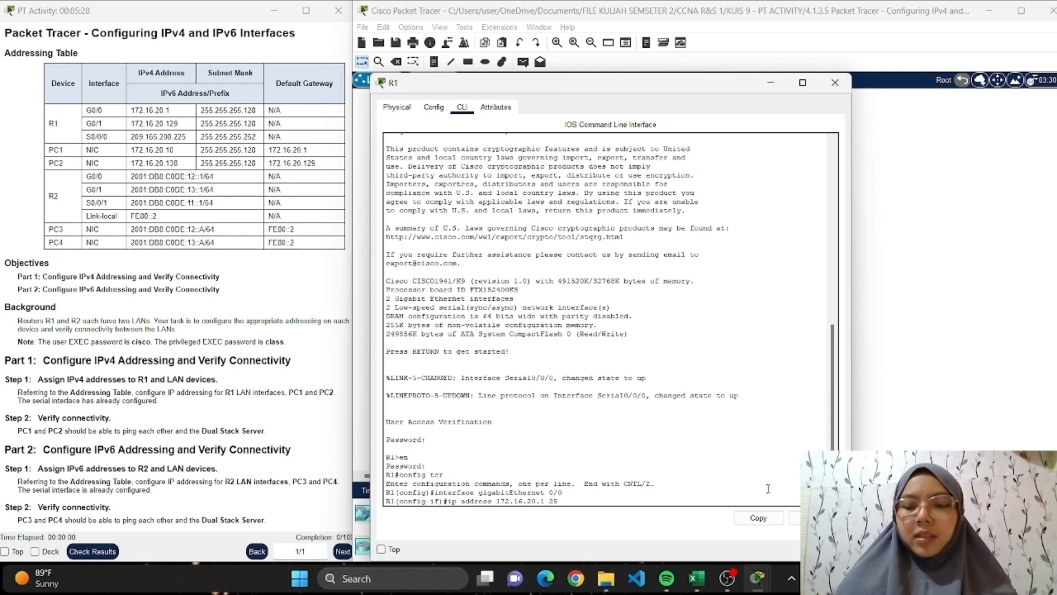
{"action": "type", "text": "5.255.255"}
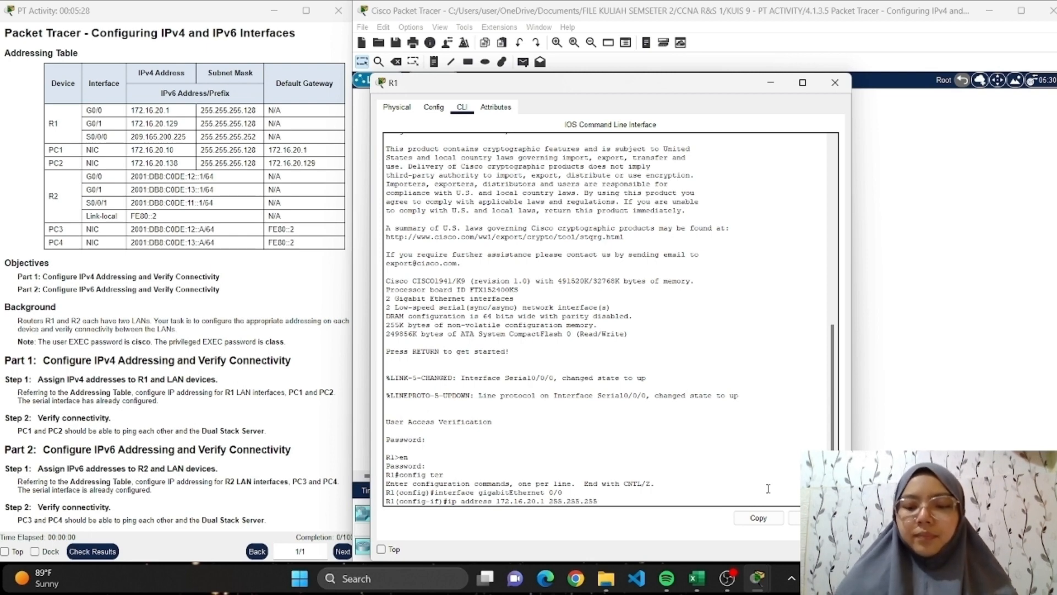
{"action": "type", "text": ".128"}
{"action": "key", "text": "Return"}
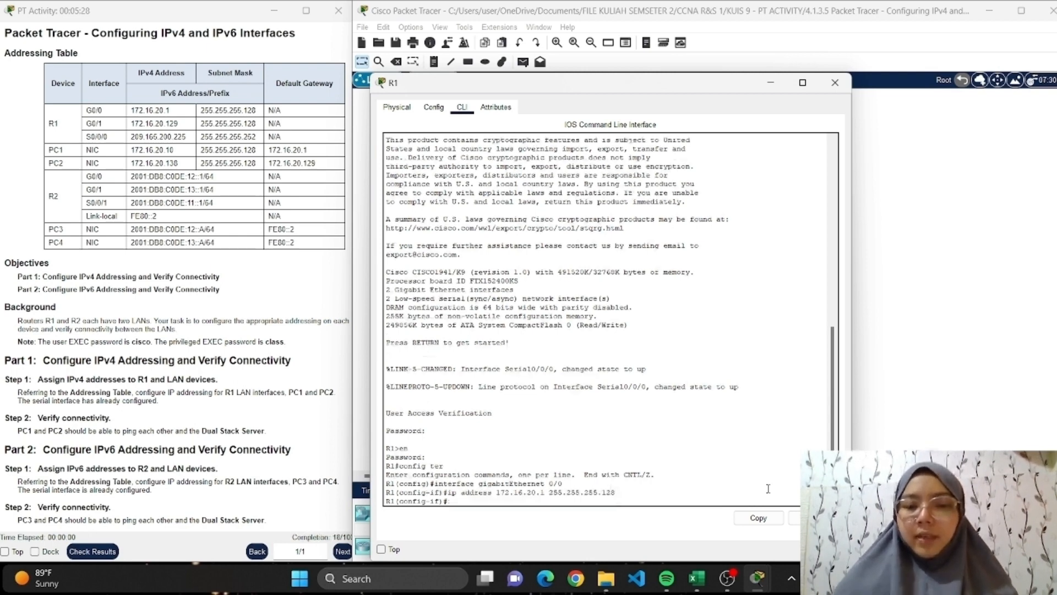
{"action": "type", "text": "no shutdown"}
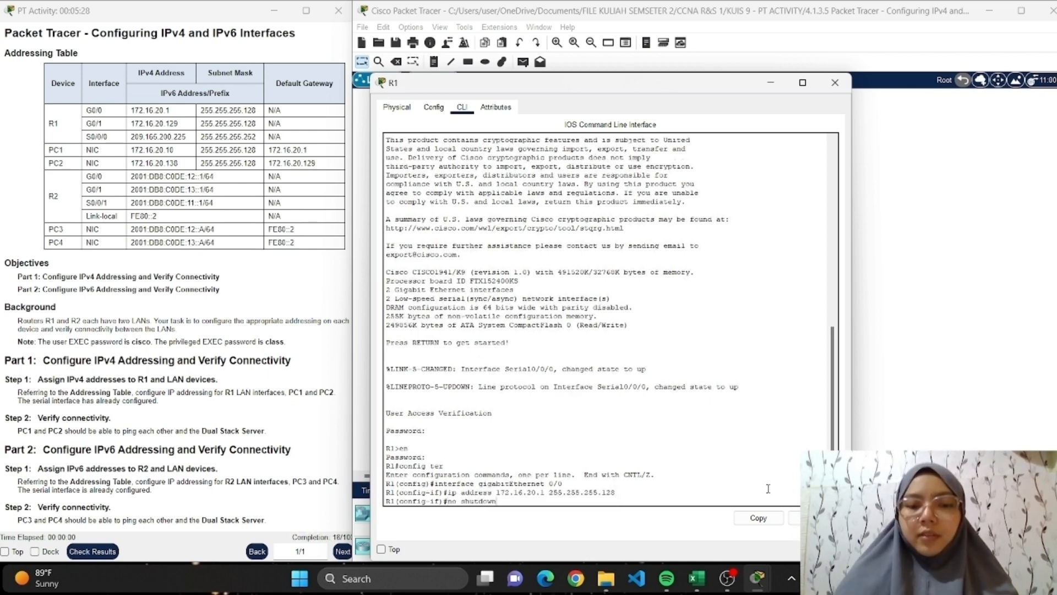
{"action": "key", "text": "Return"}
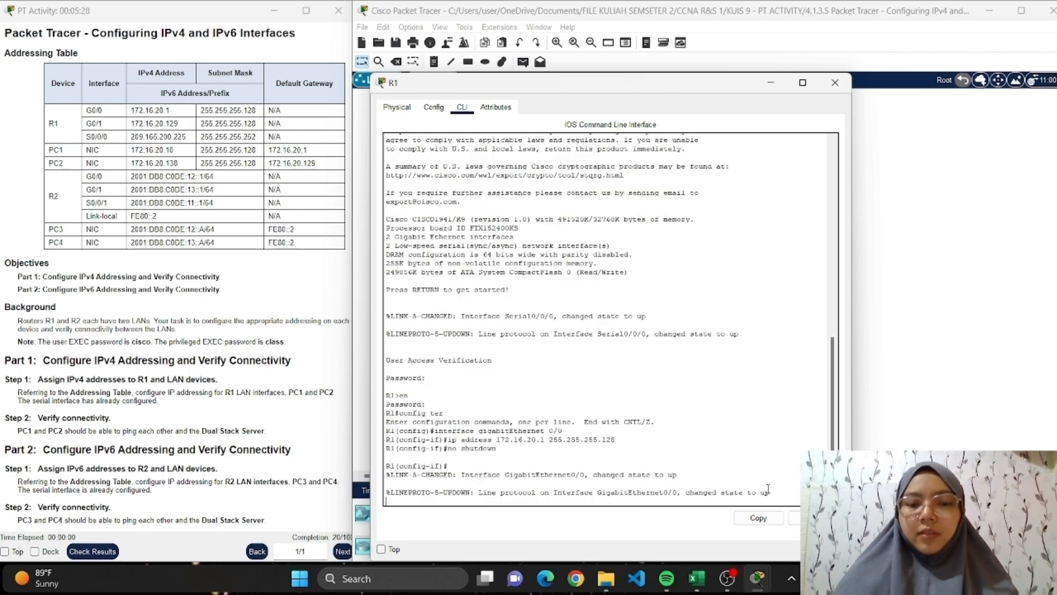
Exit the gigabitEthernet 0/0 configuration on R1 and enter configuration of interface gigabitEthernet 0/1.
{"action": "type", "text": "exit"}
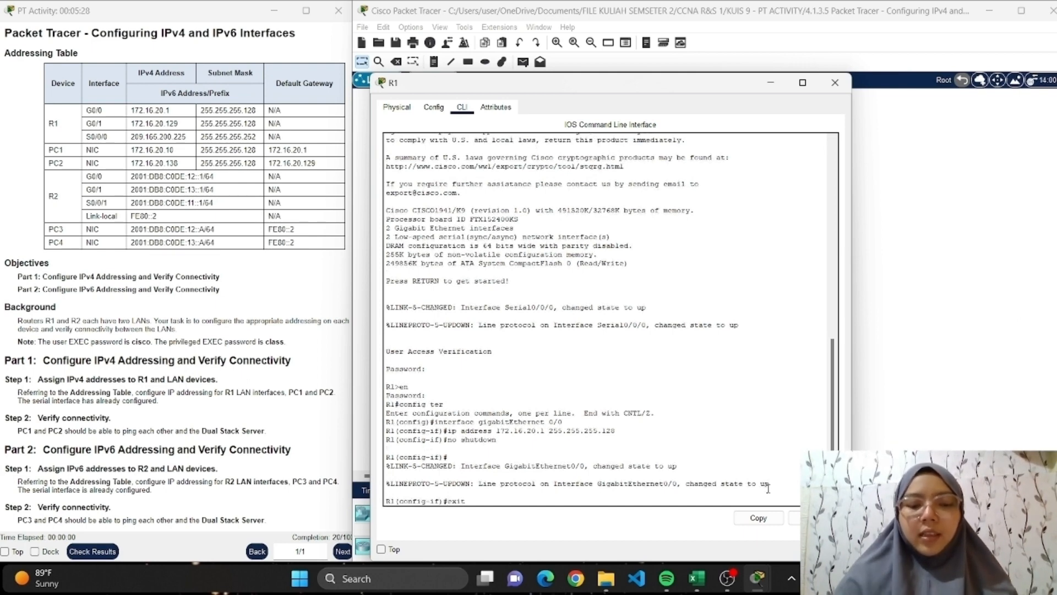
{"action": "key", "text": "Return"}
{"action": "type", "text": "i"}
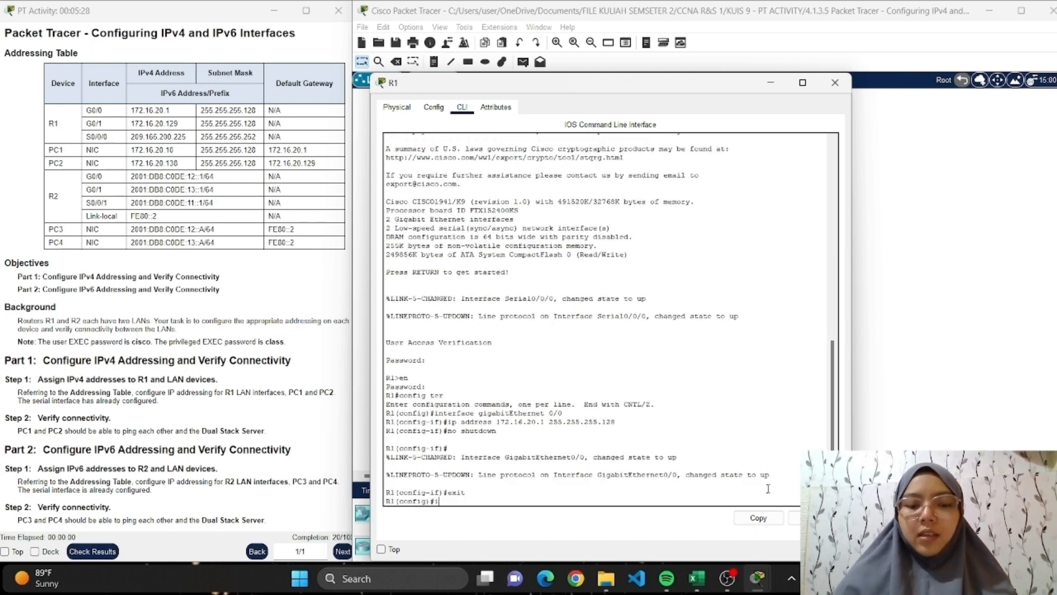
{"action": "type", "text": "nterface gi"}
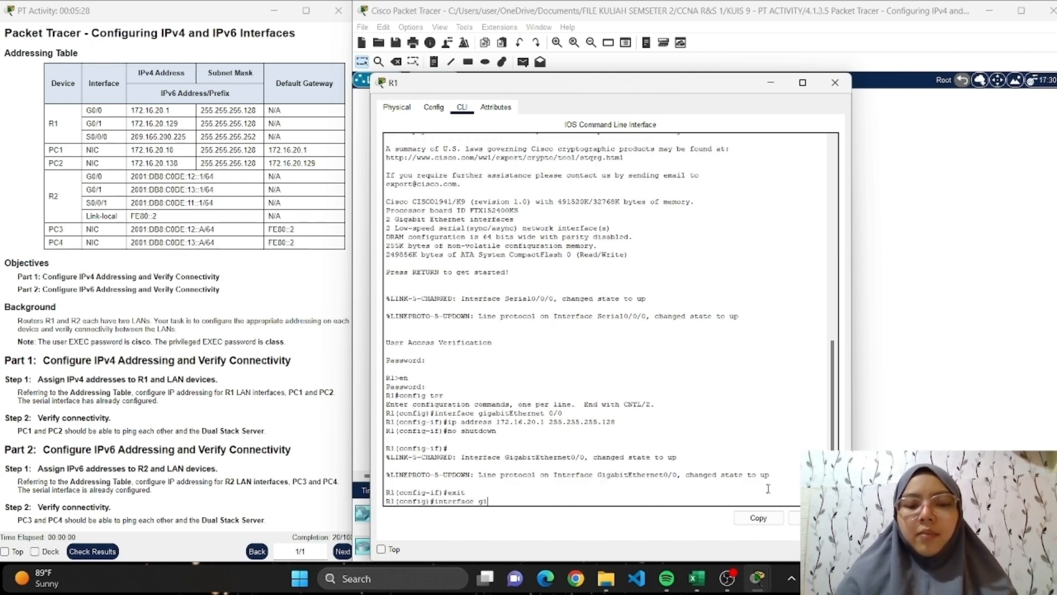
{"action": "type", "text": "gabitE"}
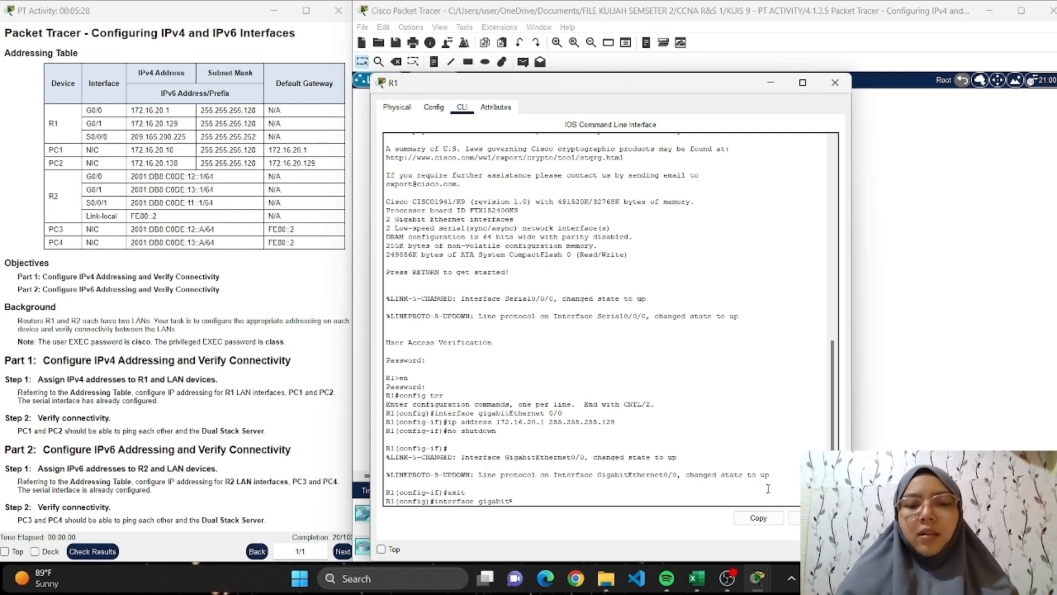
{"action": "type", "text": "Ethernet"}
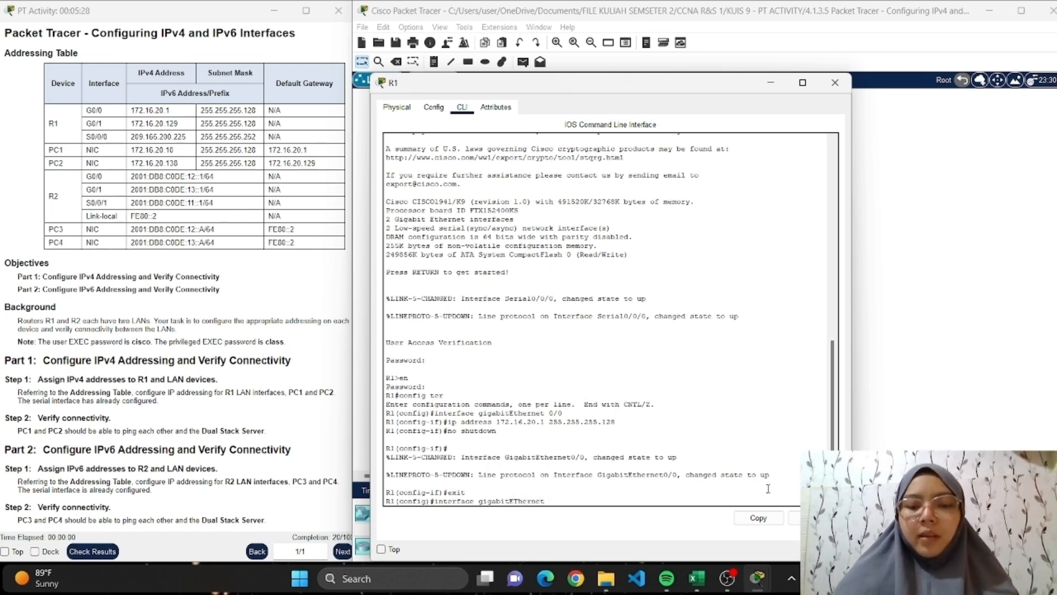
{"action": "type", "text": " 0/"}
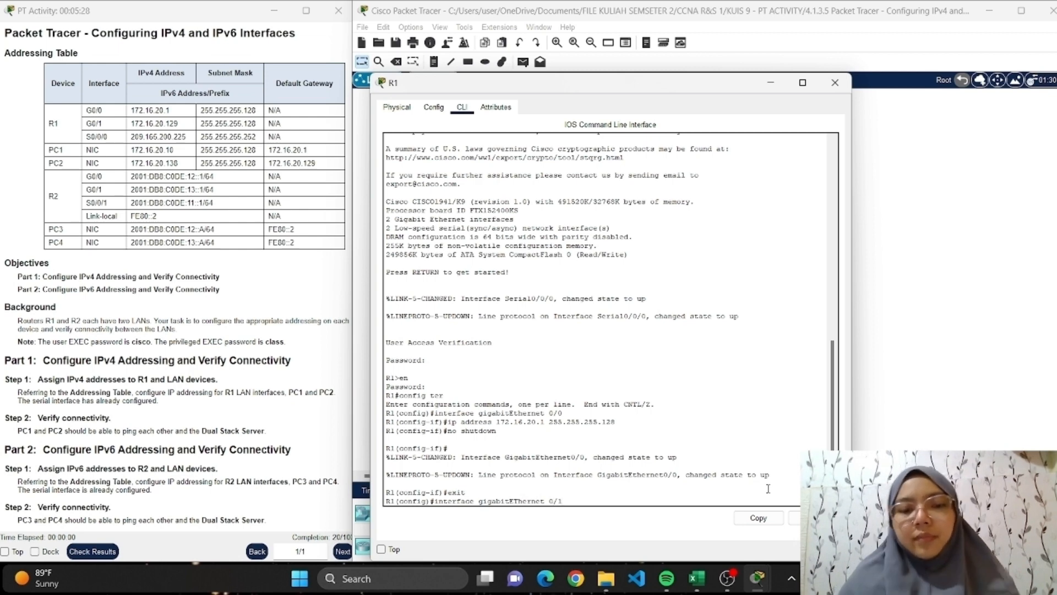
{"action": "type", "text": "1"}
{"action": "key", "text": "Return"}
Assign IP address 172.16.20.129 with subnet mask 255.255.255.128 to R1's gigabitEthernet 0/1 interface.
{"action": "type", "text": "ig-if)#i"}
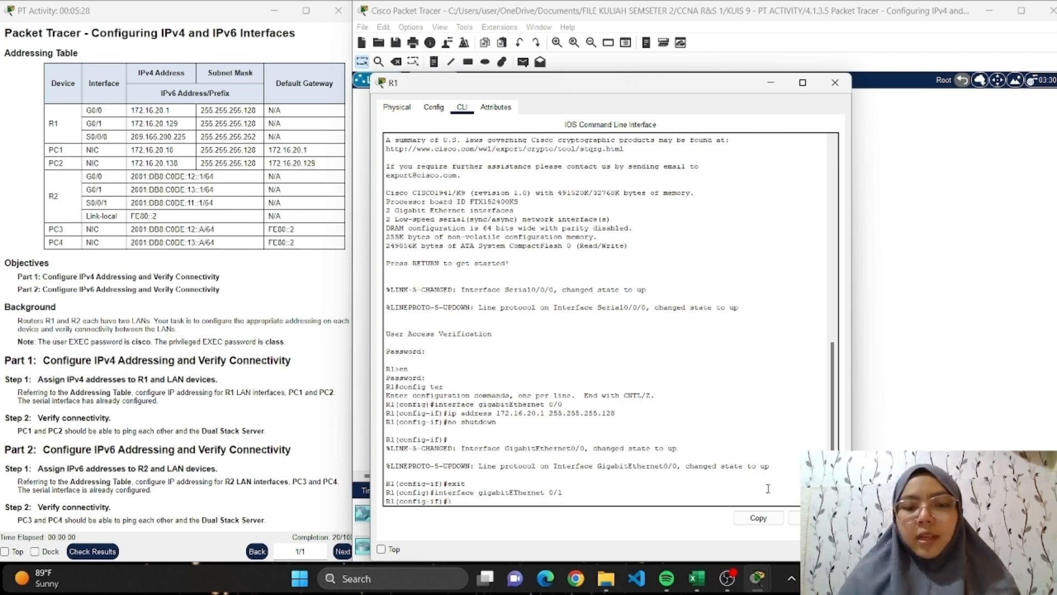
{"action": "type", "text": "p addre"}
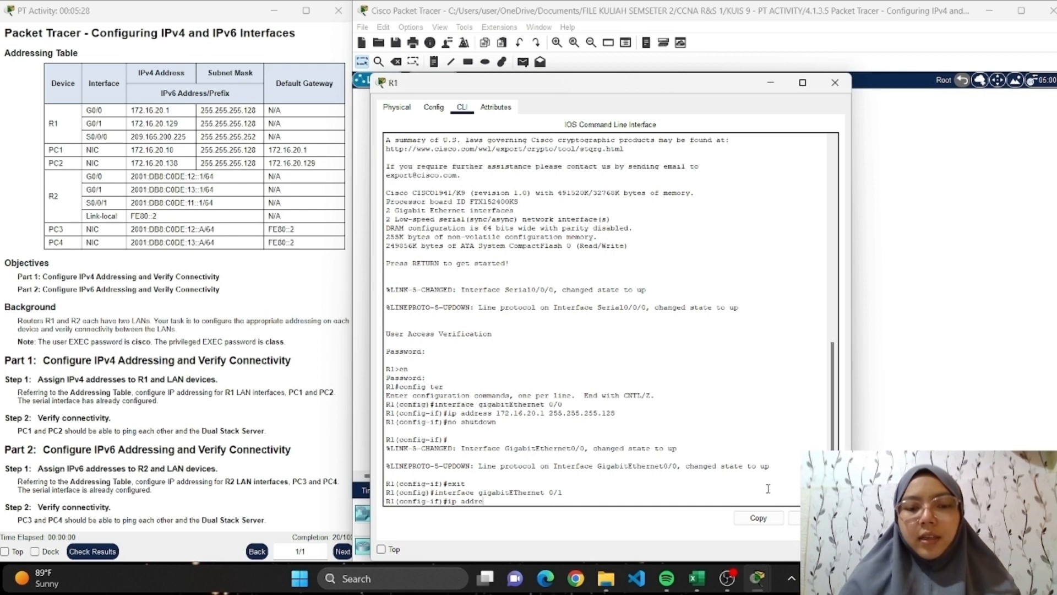
{"action": "type", "text": "ss 172."}
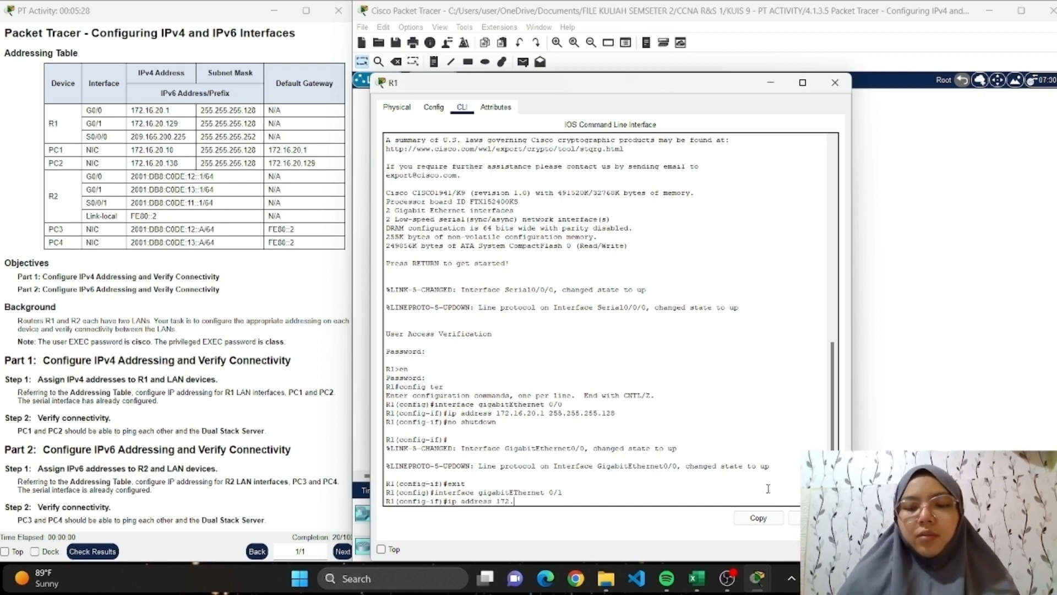
{"action": "type", "text": "16.20."}
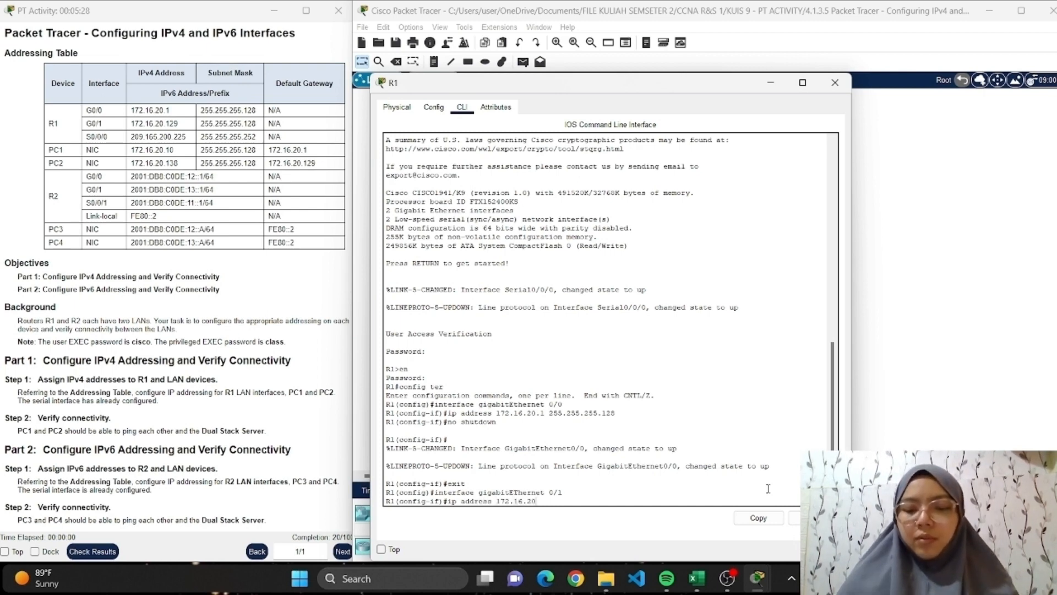
{"action": "type", "text": "129 "}
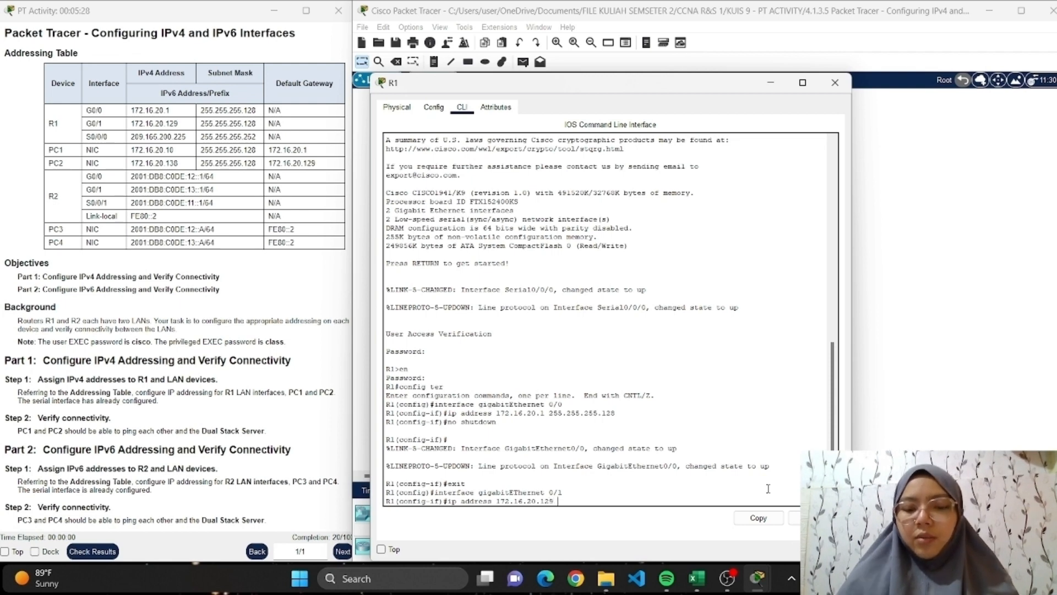
{"action": "type", "text": "255.255"}
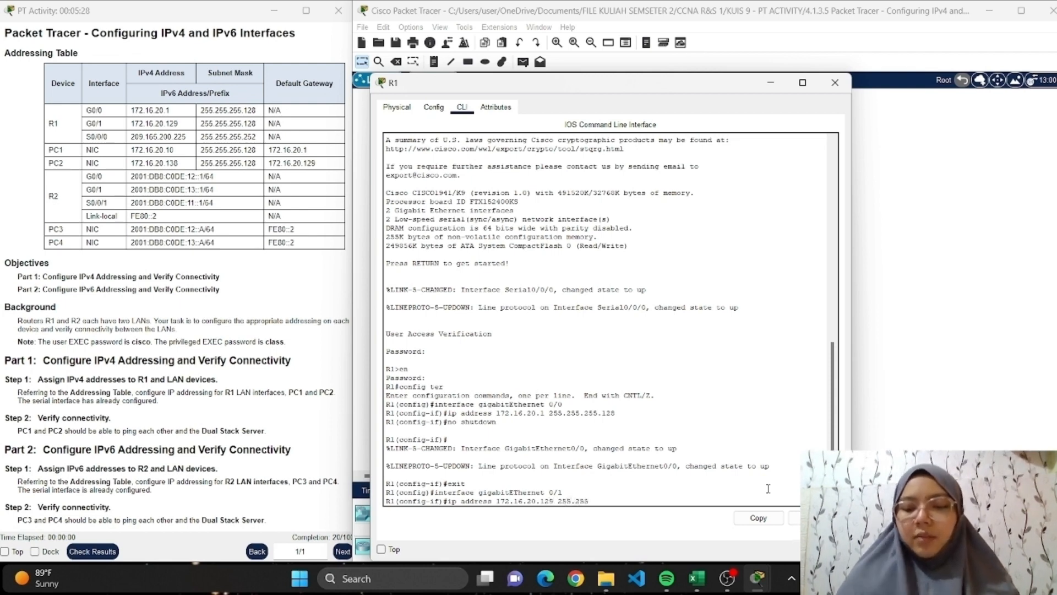
{"action": "type", "text": ".255.12"}
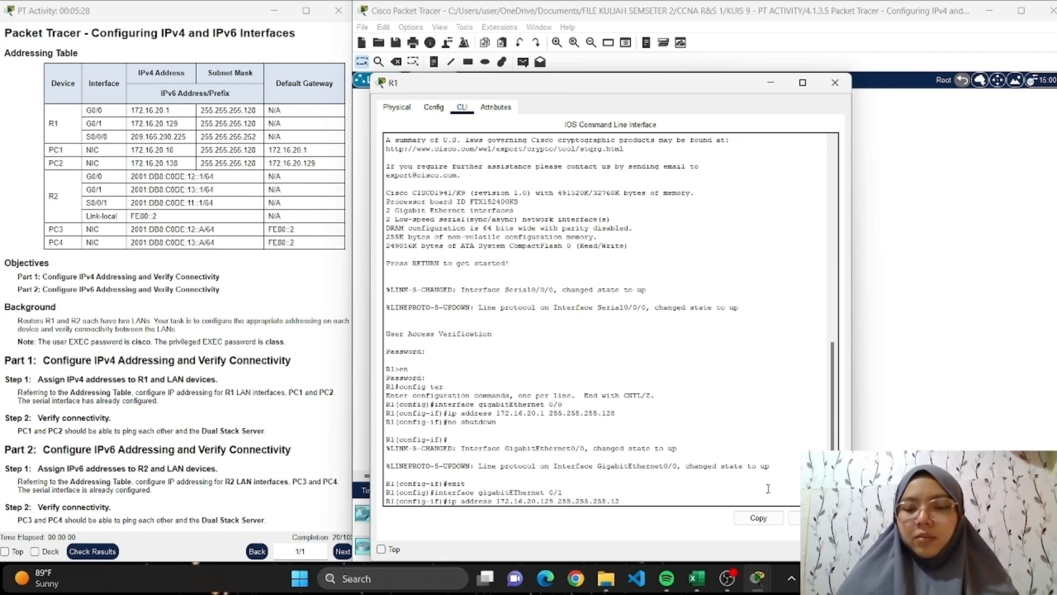
{"action": "type", "text": "8"}
{"action": "key", "text": "Return"}
Enable R1's gigabitEthernet 0/1 interface with no shutdown and close the R1 window.
{"action": "type", "text": "no shutdown"}
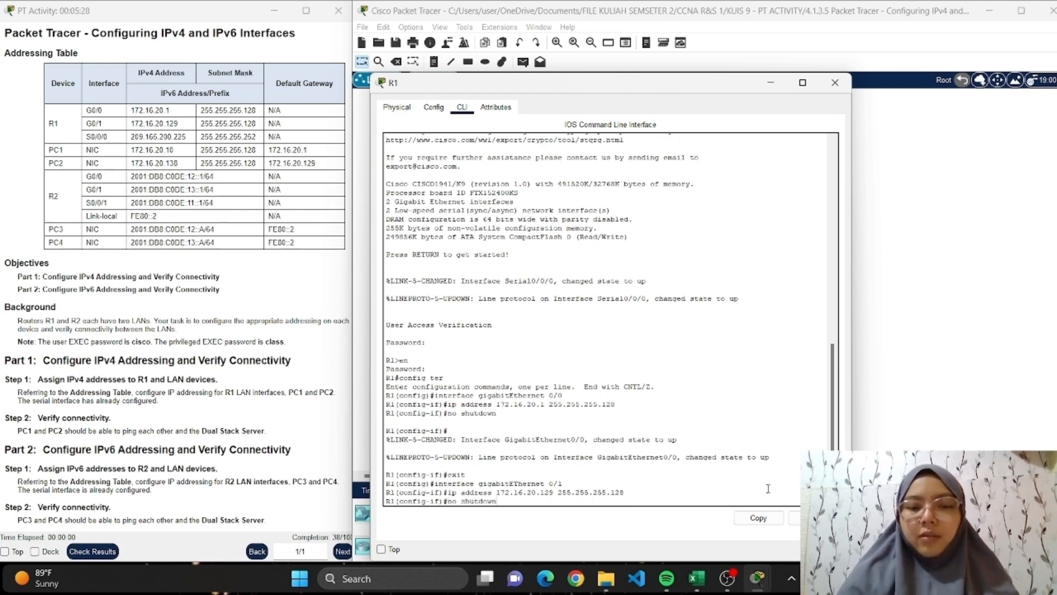
{"action": "key", "text": "Return"}
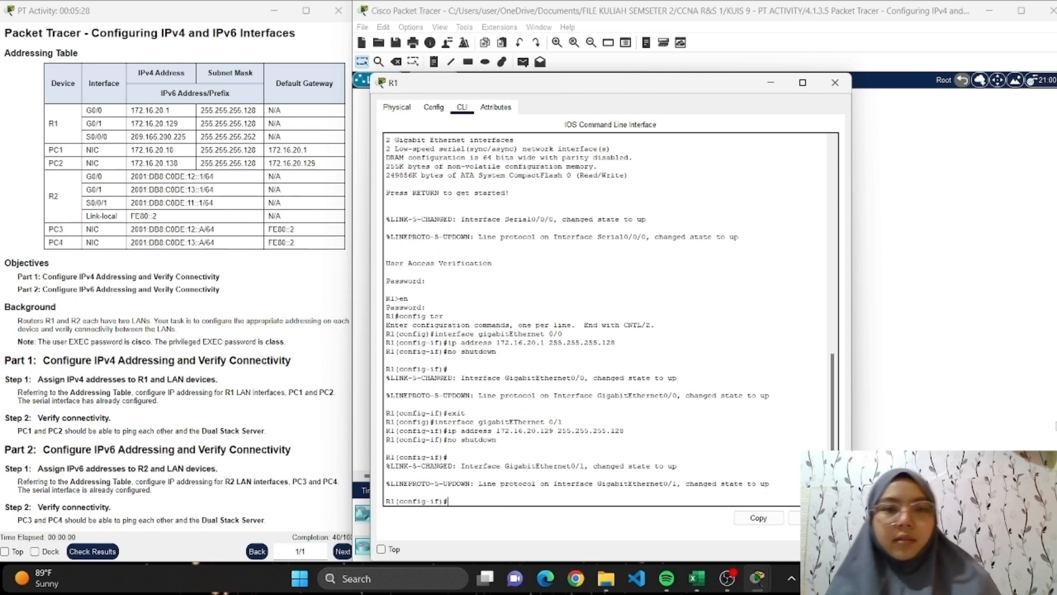
{"action": "left_click", "coordinate": [835, 83]}
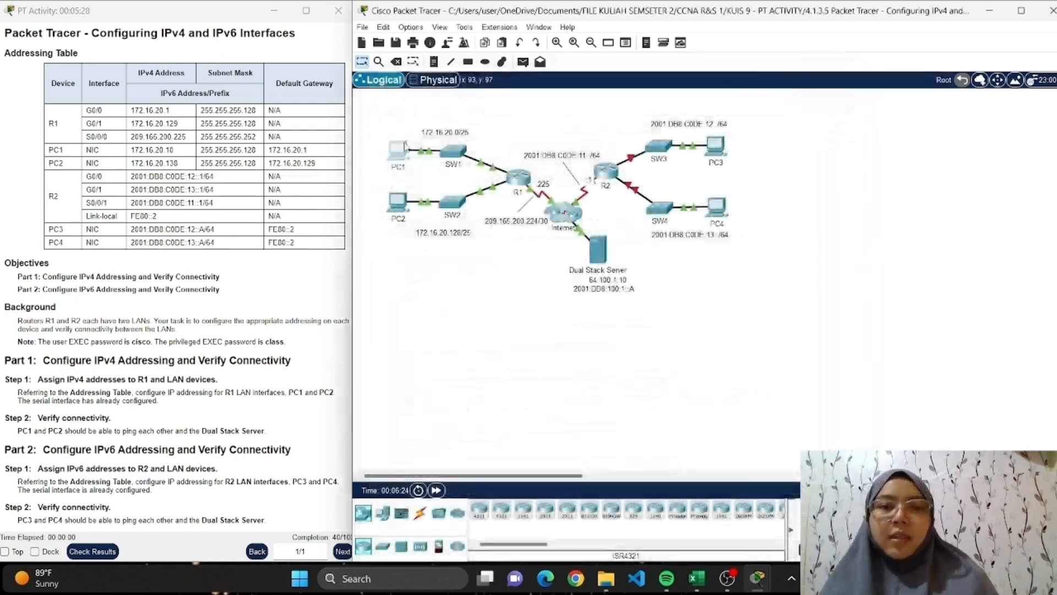
Open PC1's IP configuration and set its static IPv4 address to 172.16.20.10 from the addressing table.
{"action": "left_click", "coordinate": [399, 149]}
{"action": "left_click", "coordinate": [470, 106]}
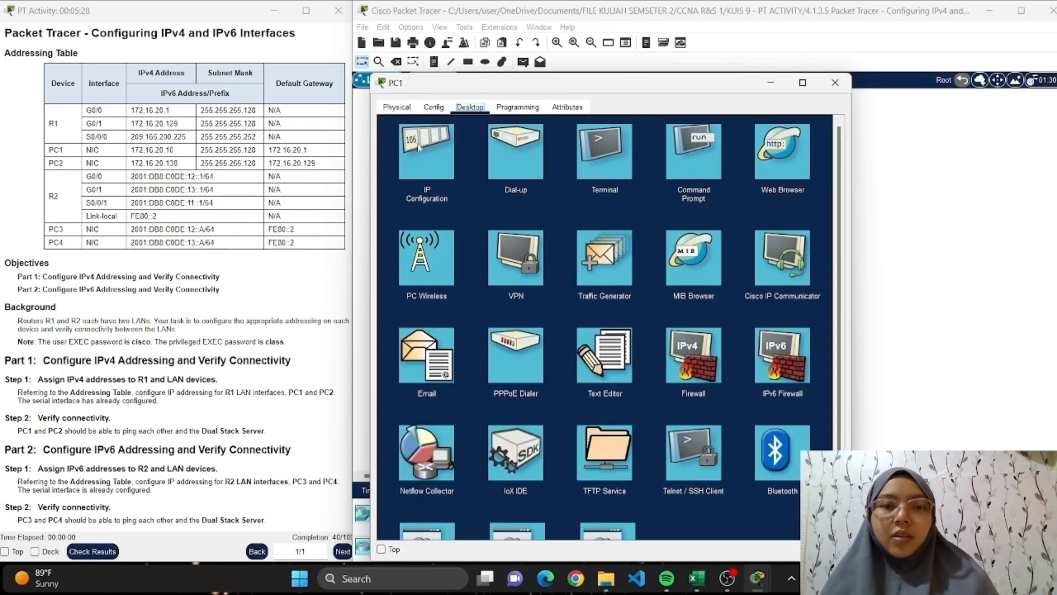
{"action": "left_click", "coordinate": [420, 148]}
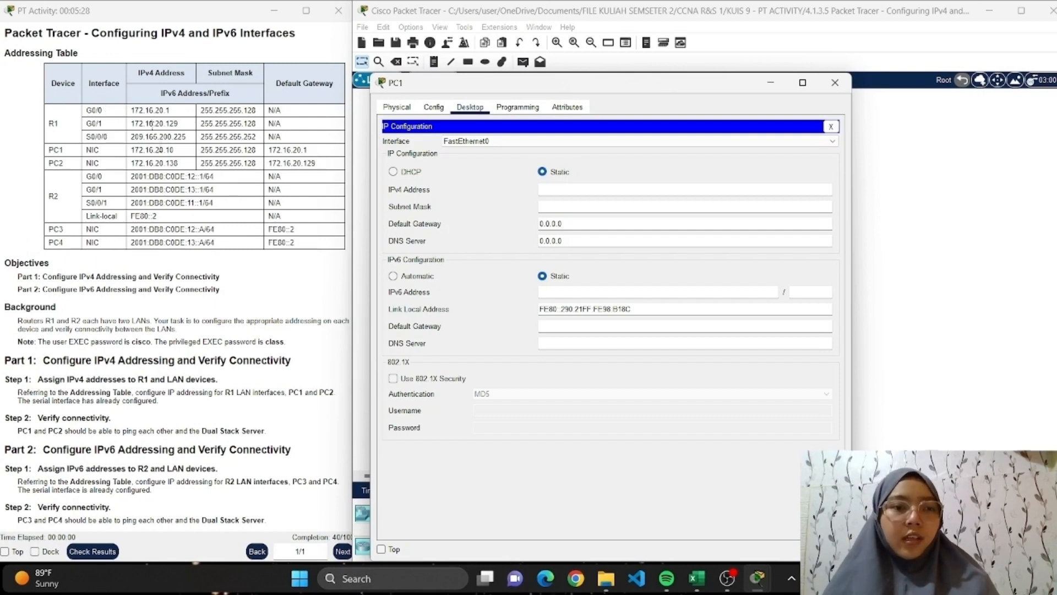
{"action": "left_click_drag", "start_coordinate": [175, 150], "coordinate": [130, 150]}
{"action": "key", "text": "ctrl+c"}
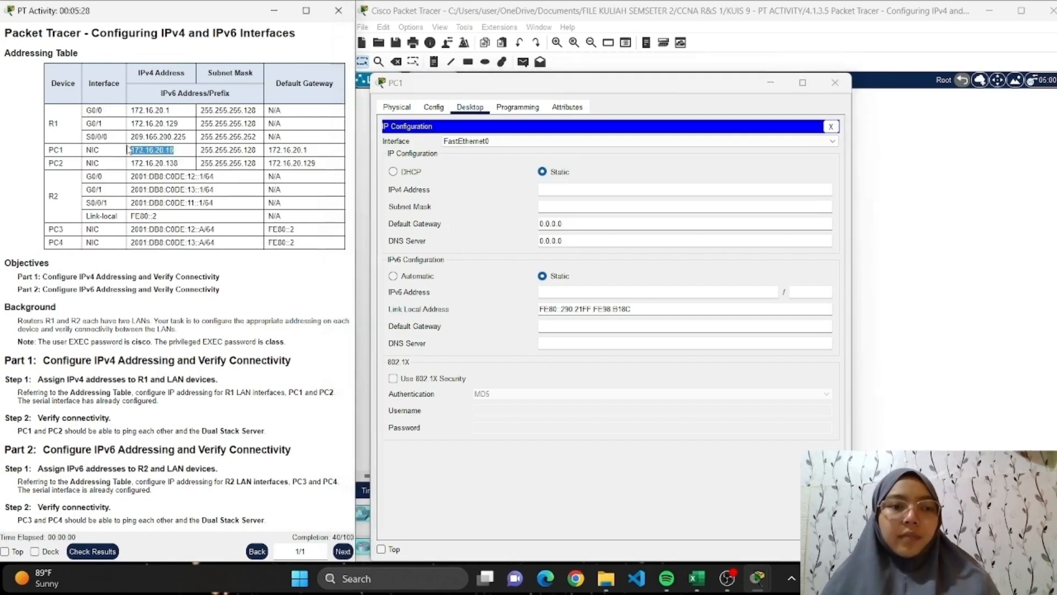
{"action": "left_click", "coordinate": [541, 190]}
{"action": "key", "text": "ctrl+v"}
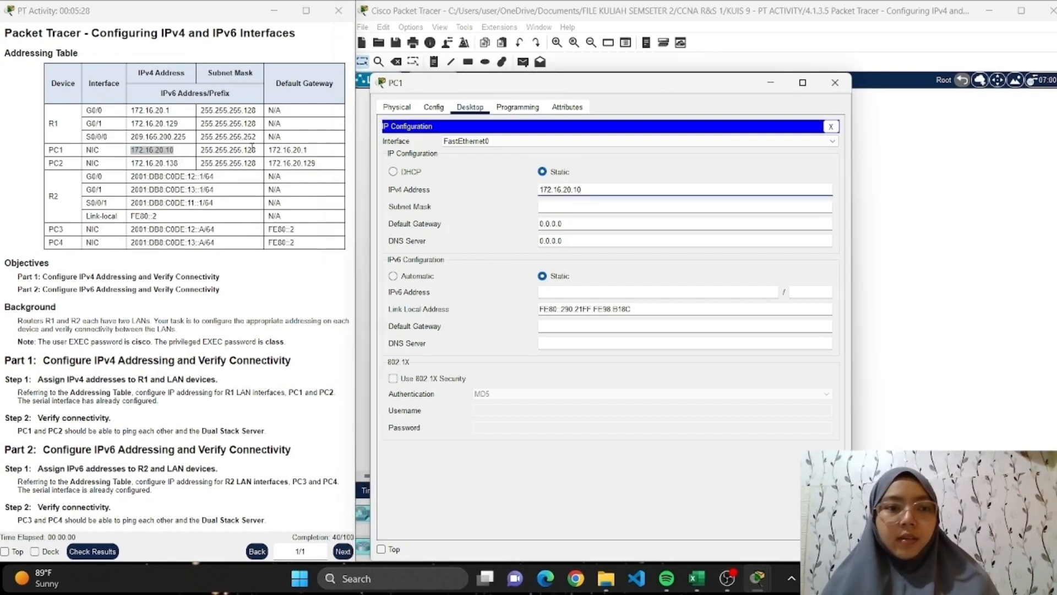
Set PC1's subnet mask to 255.255.255.128, copied from the addressing table, without leading spaces.
{"action": "left_click_drag", "start_coordinate": [255, 150], "coordinate": [200, 149]}
{"action": "key", "text": "ctrl+c"}
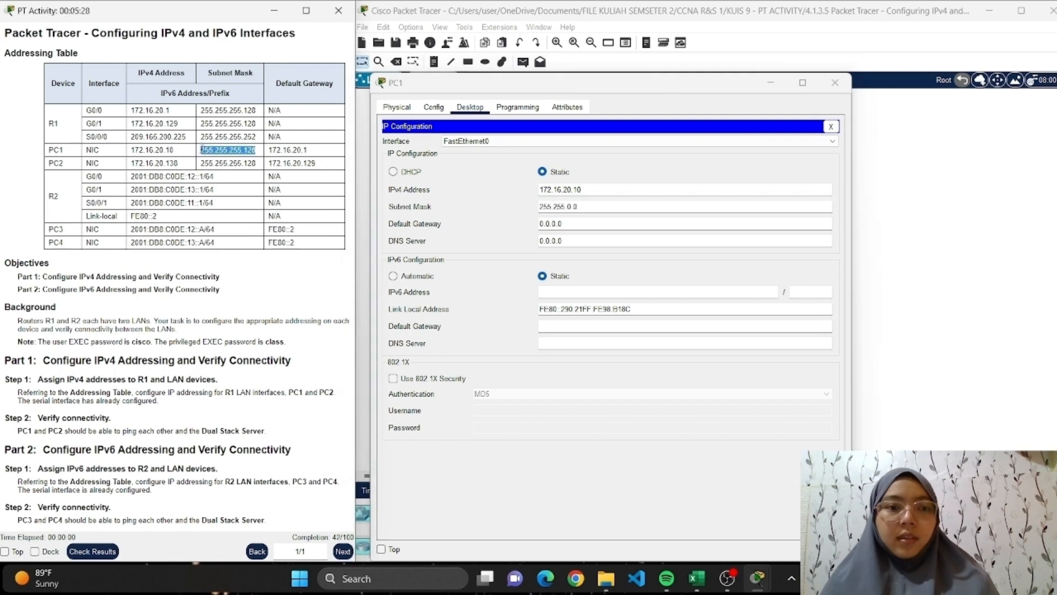
{"action": "double_click", "coordinate": [580, 207]}
{"action": "key", "text": "ctrl+v"}
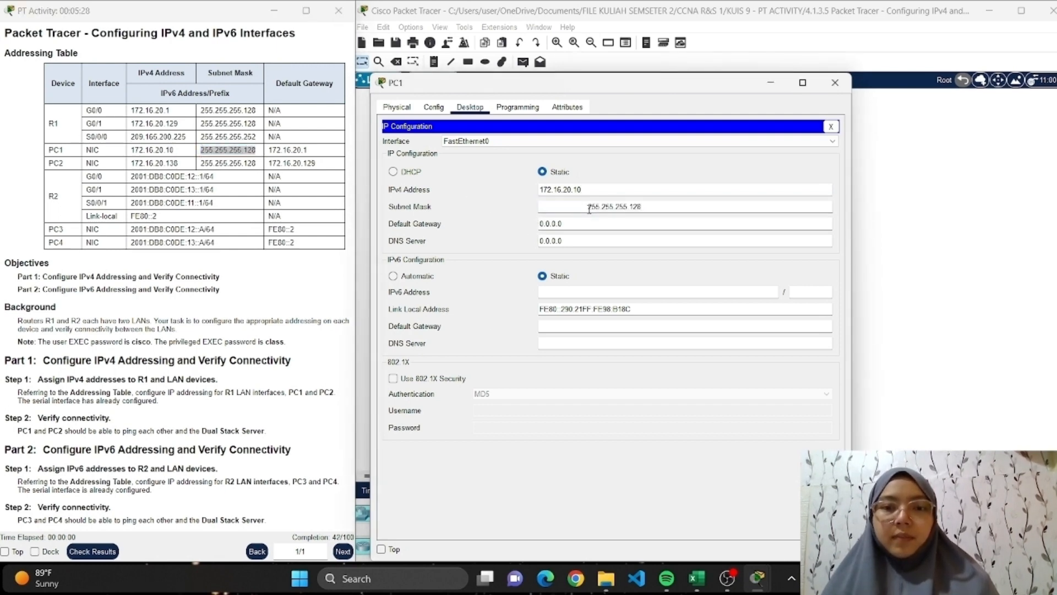
{"action": "left_click_drag", "start_coordinate": [589, 209], "coordinate": [516, 206]}
{"action": "key", "text": "BackSpace"}
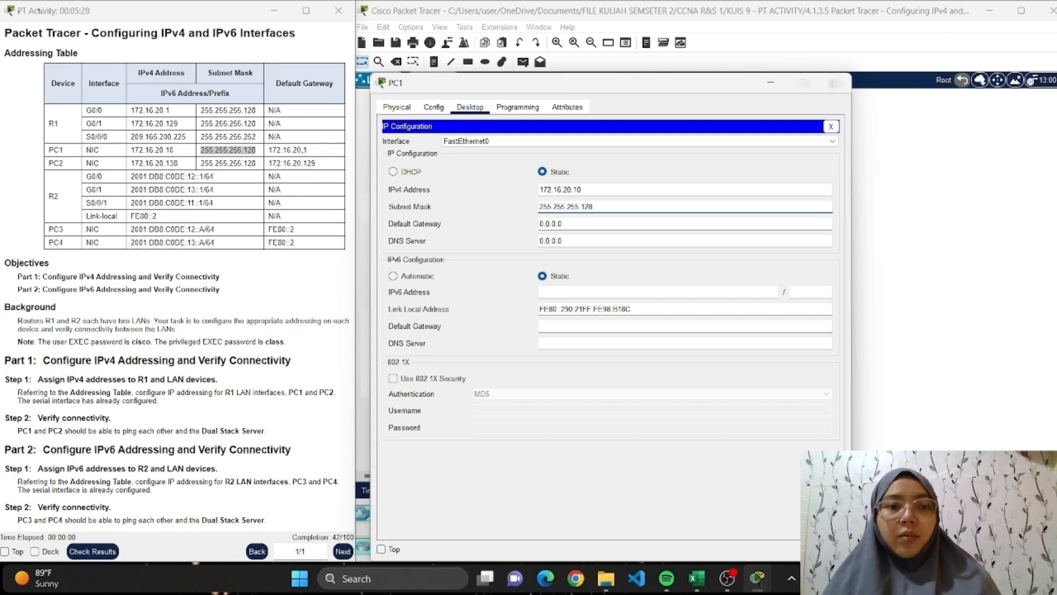
Set PC1's IPv4 default gateway to 172.16.20.1 from the addressing table and close the PC1 window.
{"action": "left_click_drag", "start_coordinate": [307, 149], "coordinate": [269, 150]}
{"action": "key", "text": "ctrl+c"}
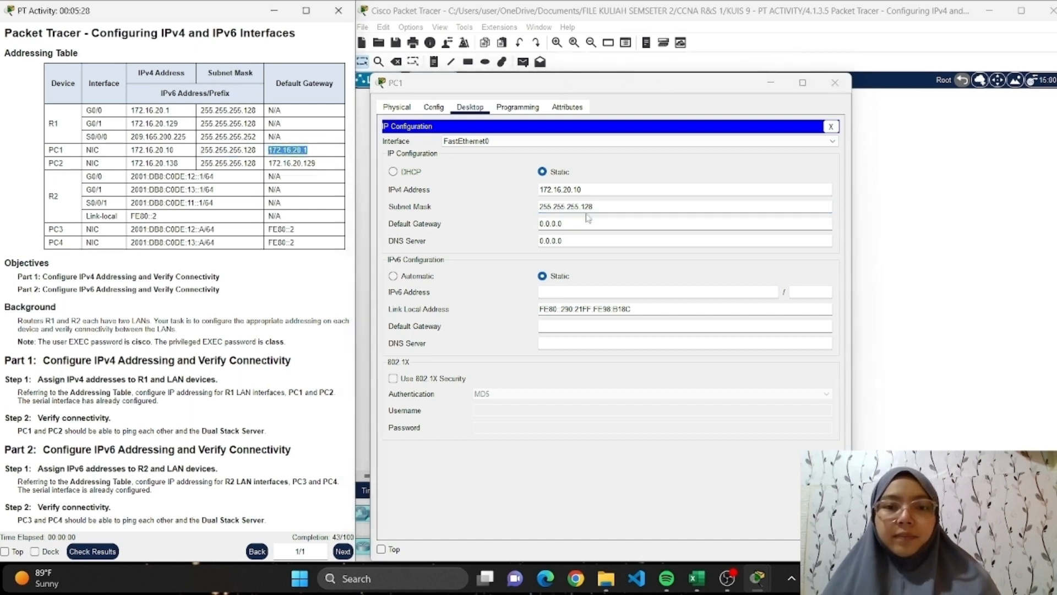
{"action": "left_click_drag", "start_coordinate": [589, 223], "coordinate": [515, 225]}
{"action": "key", "text": "ctrl+v"}
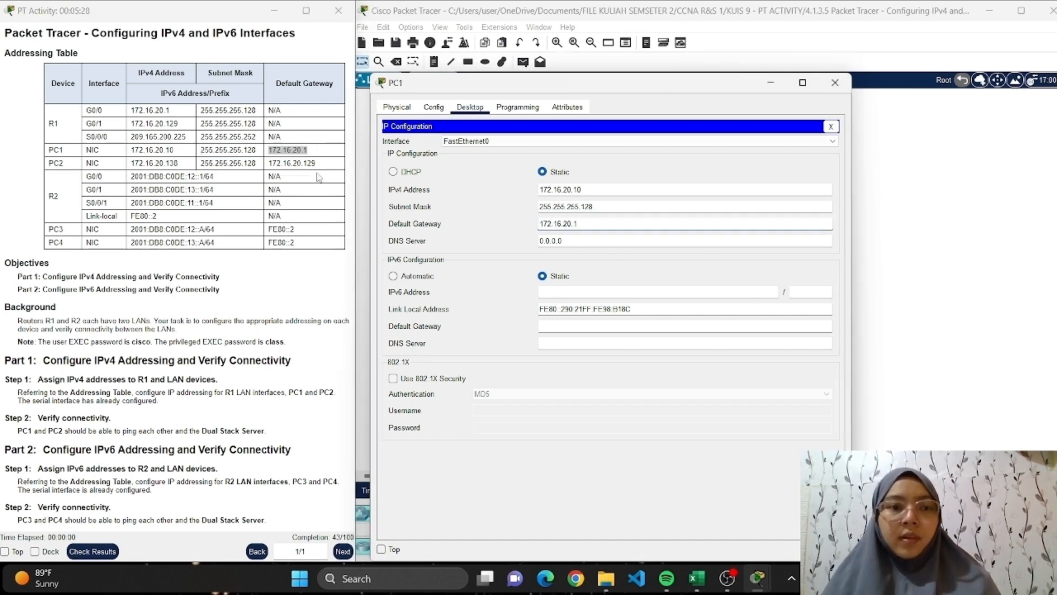
{"action": "left_click", "coordinate": [834, 83]}
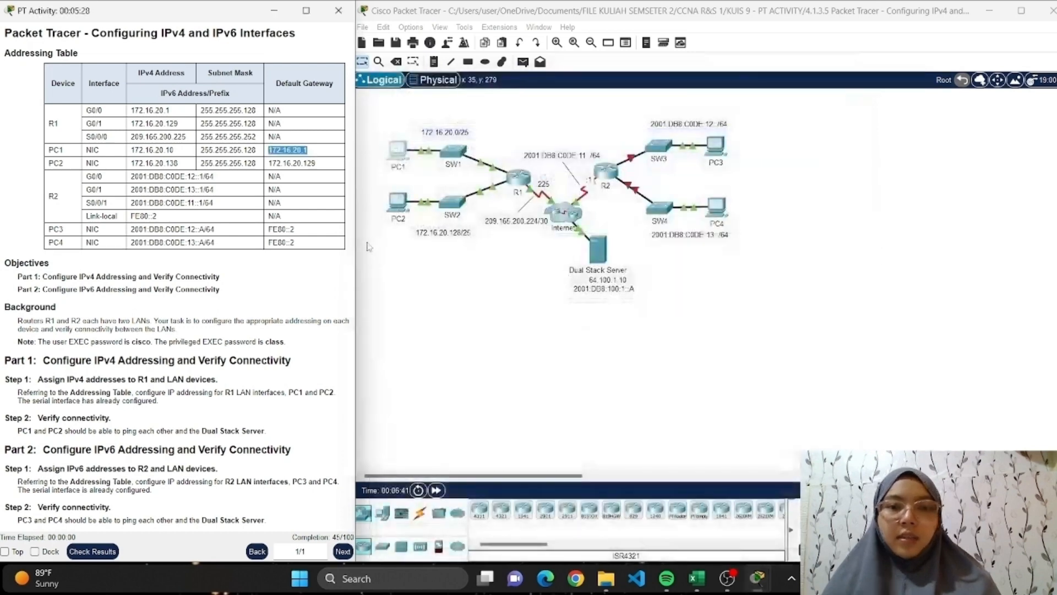
Open PC2's IP configuration and set its static IPv4 address to 172.16.20.138, removing any leading spaces.
{"action": "left_click", "coordinate": [407, 209]}
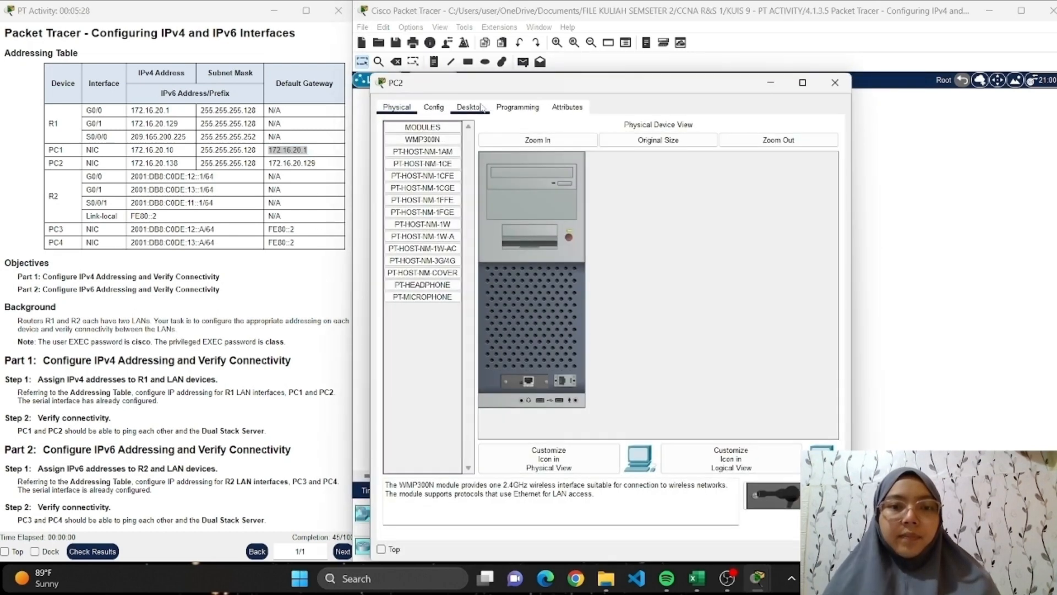
{"action": "left_click", "coordinate": [469, 107]}
{"action": "left_click", "coordinate": [415, 146]}
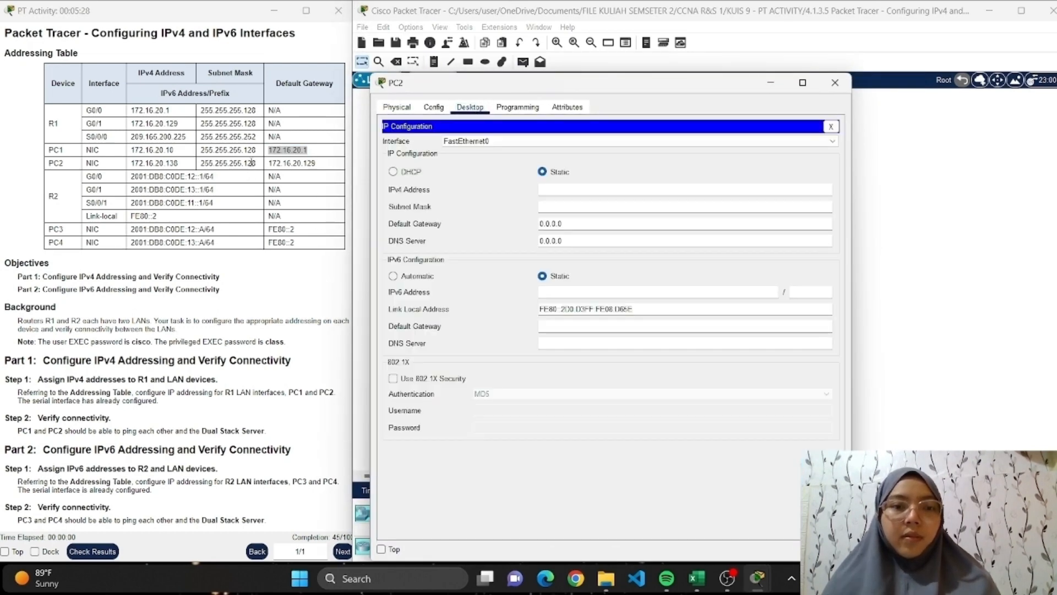
{"action": "left_click_drag", "start_coordinate": [182, 162], "coordinate": [121, 165]}
{"action": "key", "text": "ctrl+c"}
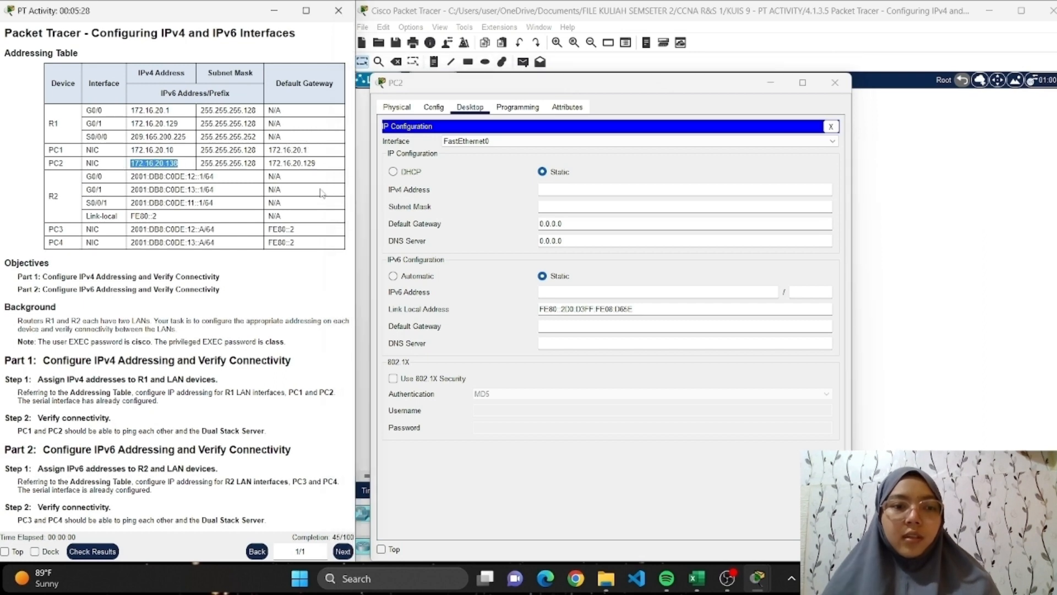
{"action": "left_click", "coordinate": [599, 190]}
{"action": "key", "text": "ctrl+v"}
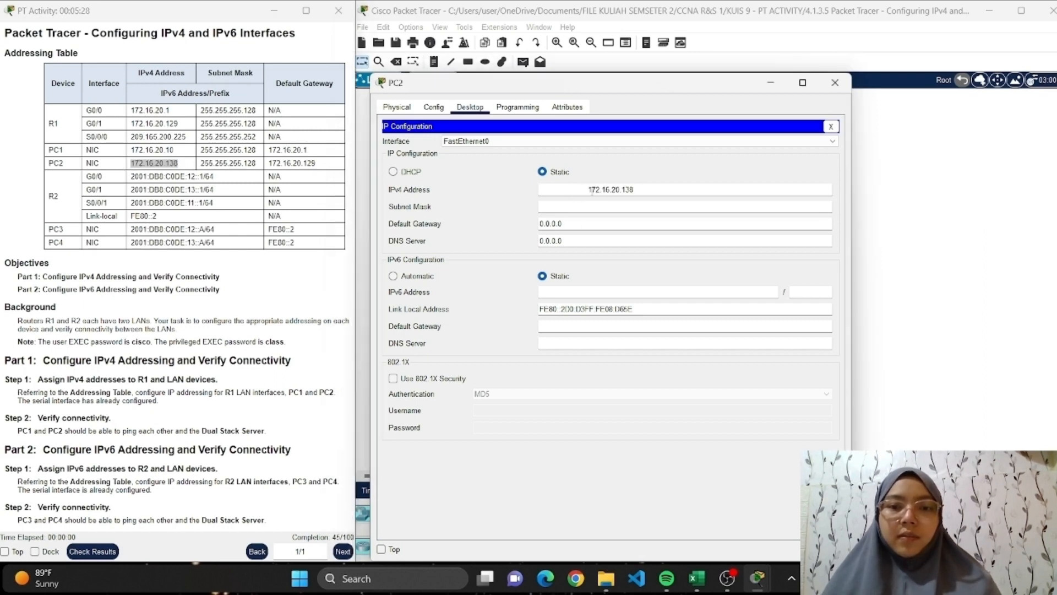
{"action": "left_click_drag", "start_coordinate": [556, 190], "coordinate": [594, 190]}
{"action": "left_click_drag", "start_coordinate": [588, 190], "coordinate": [518, 191]}
{"action": "key", "text": "BackSpace"}
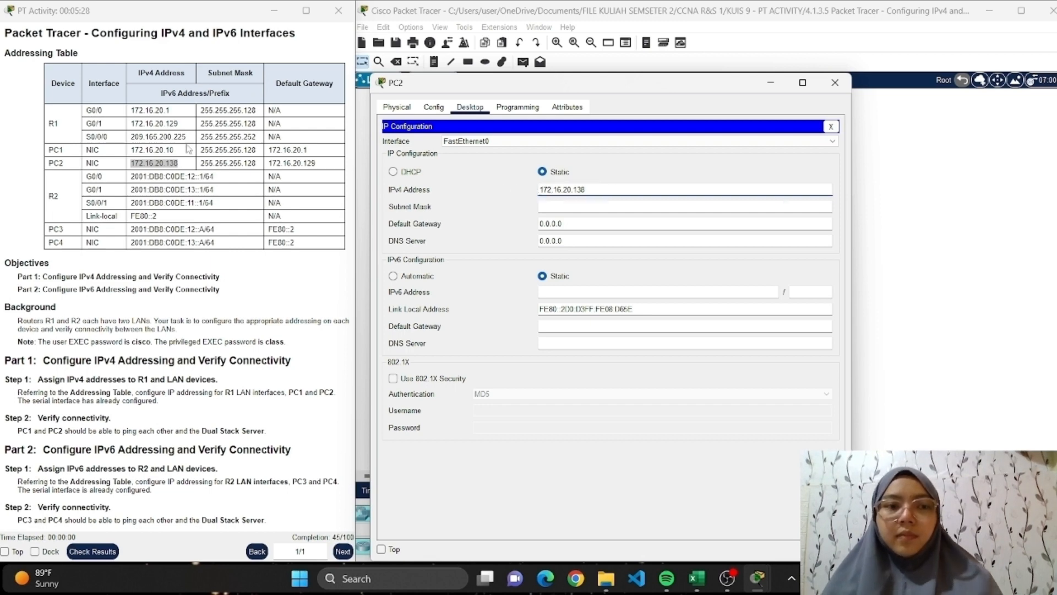
Replace PC2's subnet mask with 255.255.255.128 from the addressing table.
{"action": "left_click_drag", "start_coordinate": [257, 164], "coordinate": [200, 164]}
{"action": "key", "text": "ctrl+c"}
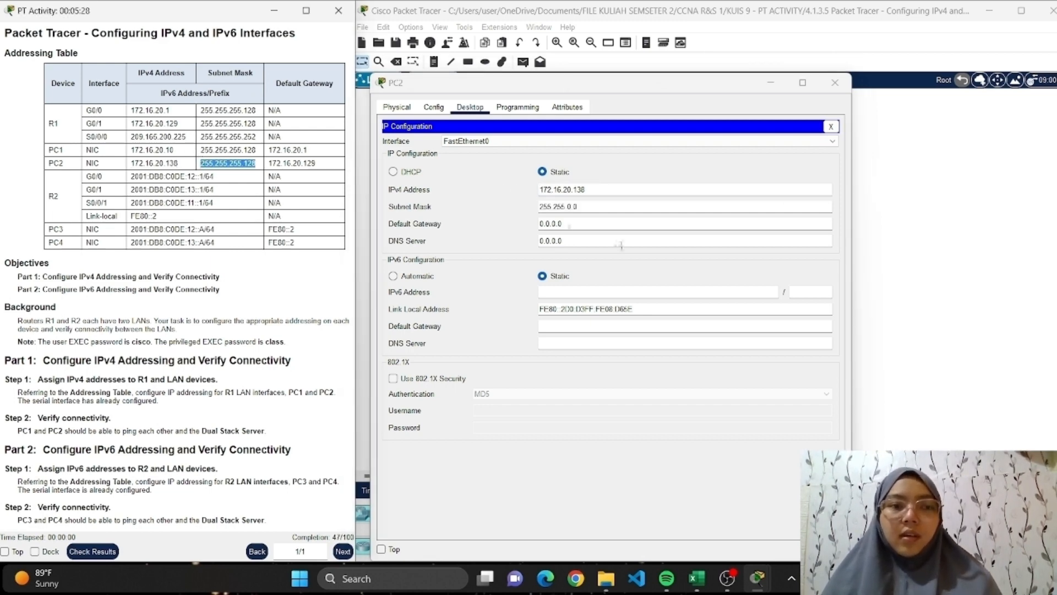
{"action": "left_click_drag", "start_coordinate": [583, 207], "coordinate": [524, 208]}
{"action": "key", "text": "ctrl+v"}
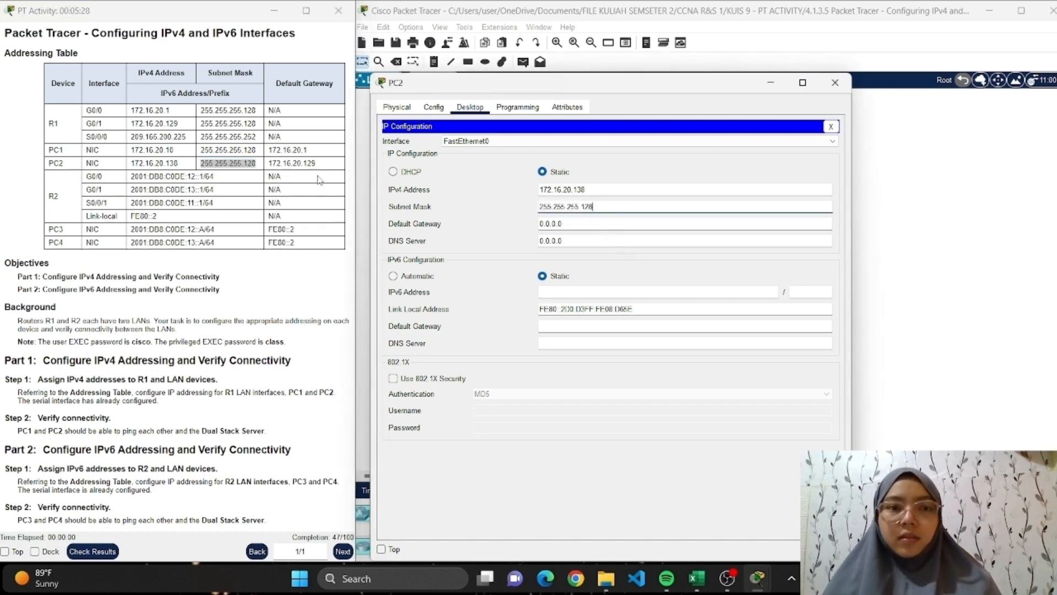
Set PC2's IPv4 default gateway to 172.16.20.129 without leading spaces and close the PC2 window.
{"action": "left_click_drag", "start_coordinate": [317, 164], "coordinate": [266, 165]}
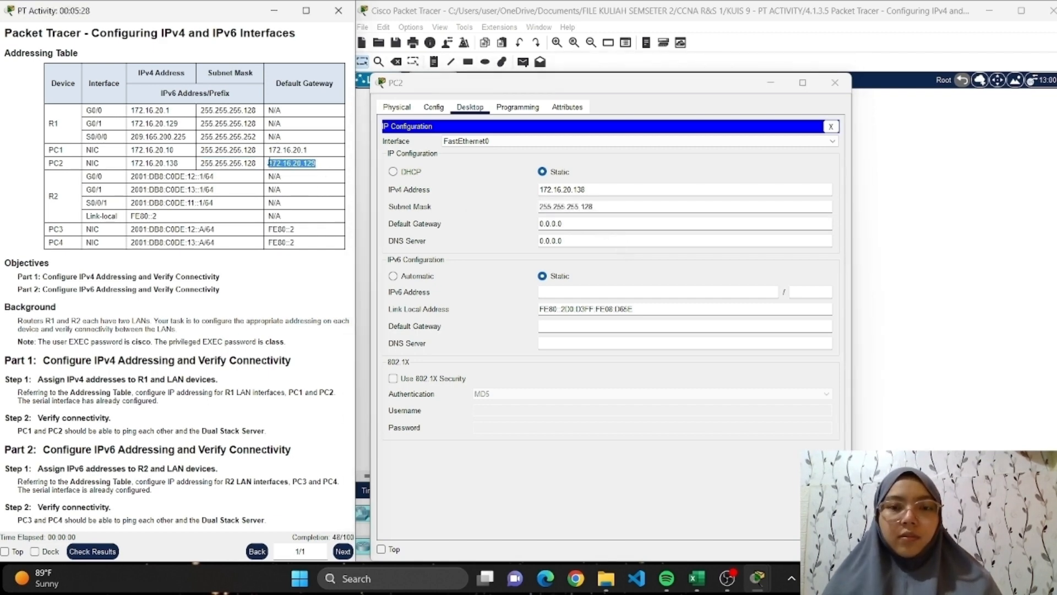
{"action": "key", "text": "ctrl+c"}
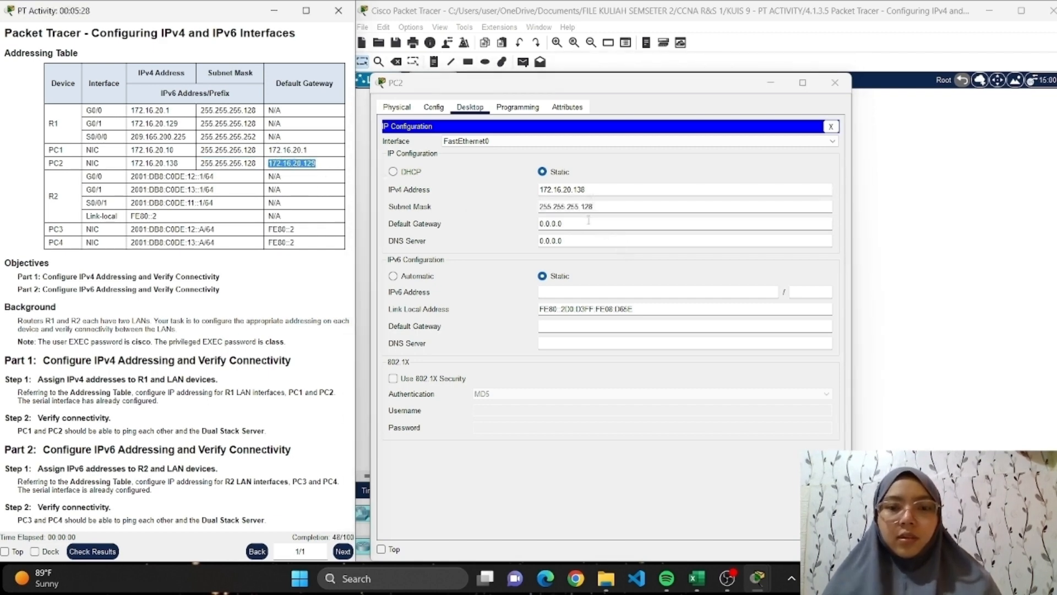
{"action": "left_click_drag", "start_coordinate": [575, 224], "coordinate": [505, 221]}
{"action": "key", "text": "ctrl+v"}
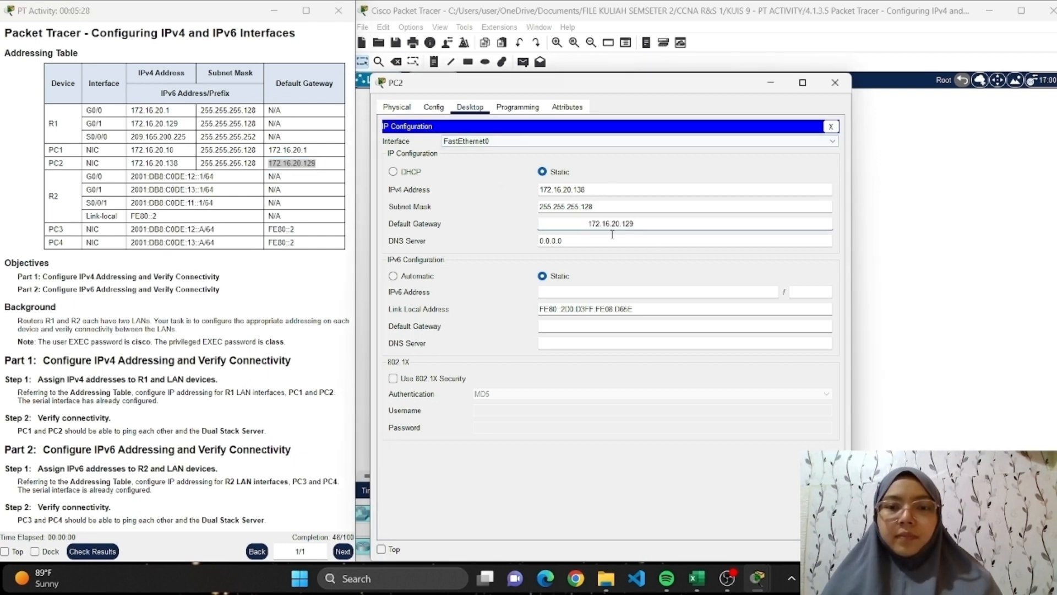
{"action": "left_click_drag", "start_coordinate": [591, 224], "coordinate": [503, 230]}
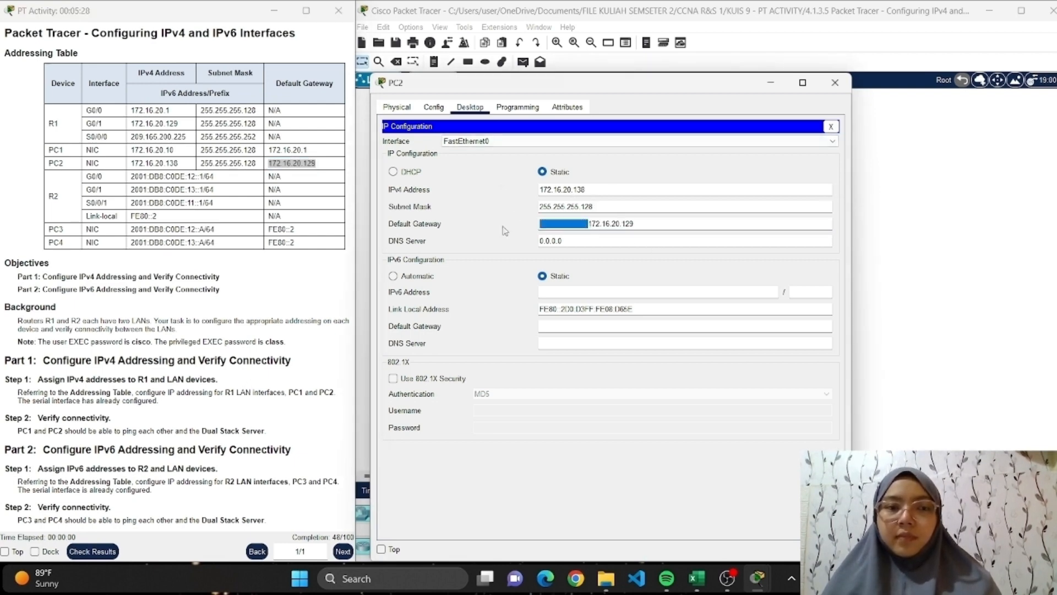
{"action": "key", "text": "BackSpace"}
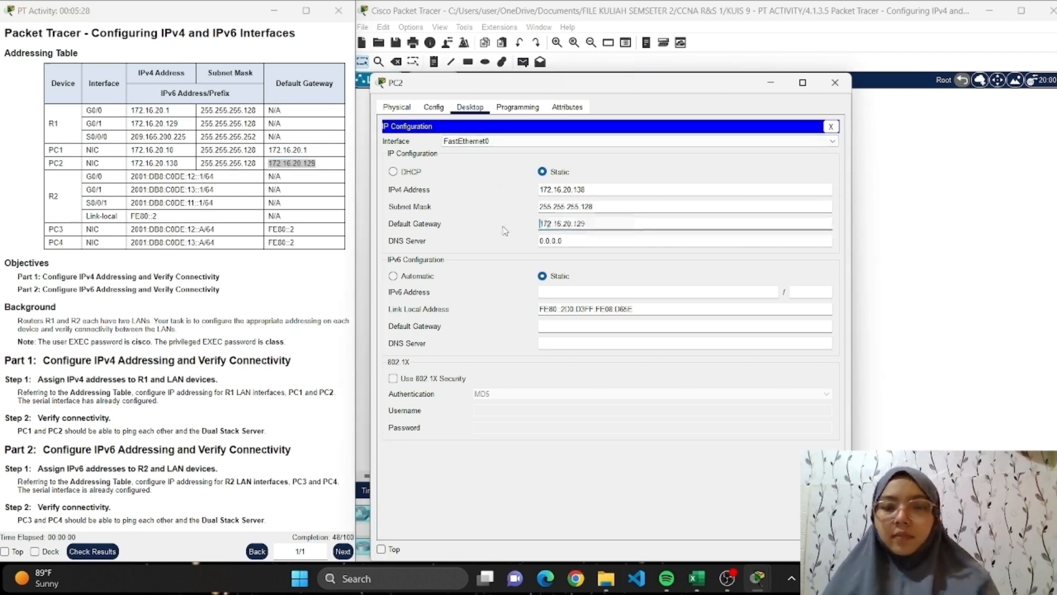
{"action": "left_click", "coordinate": [834, 82]}
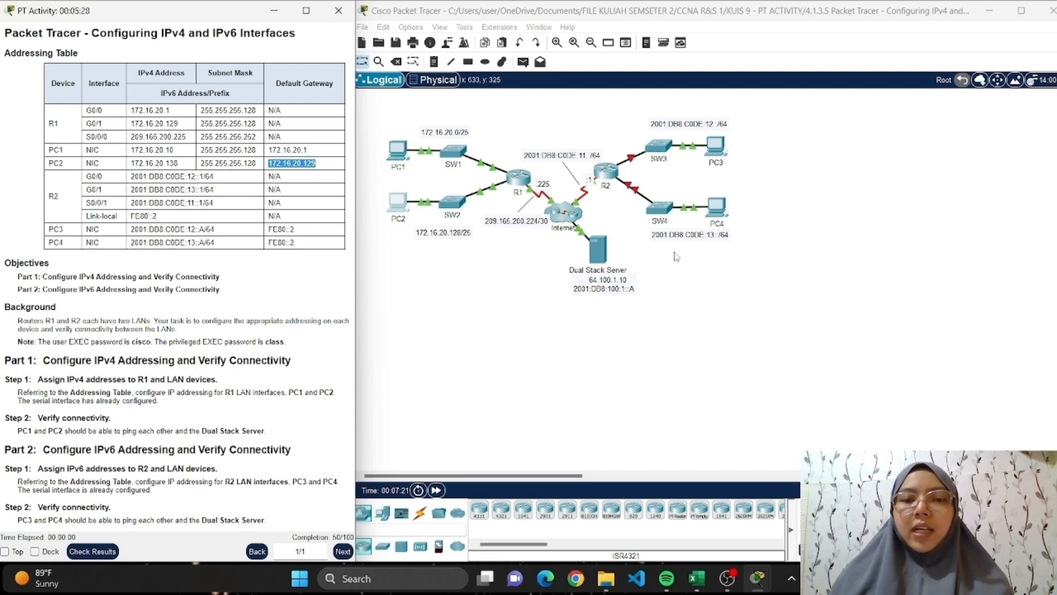
Open PC1's Command Prompt and ping PC2 at 172.16.20.138.
{"action": "left_click", "coordinate": [404, 148]}
{"action": "left_click", "coordinate": [399, 149]}
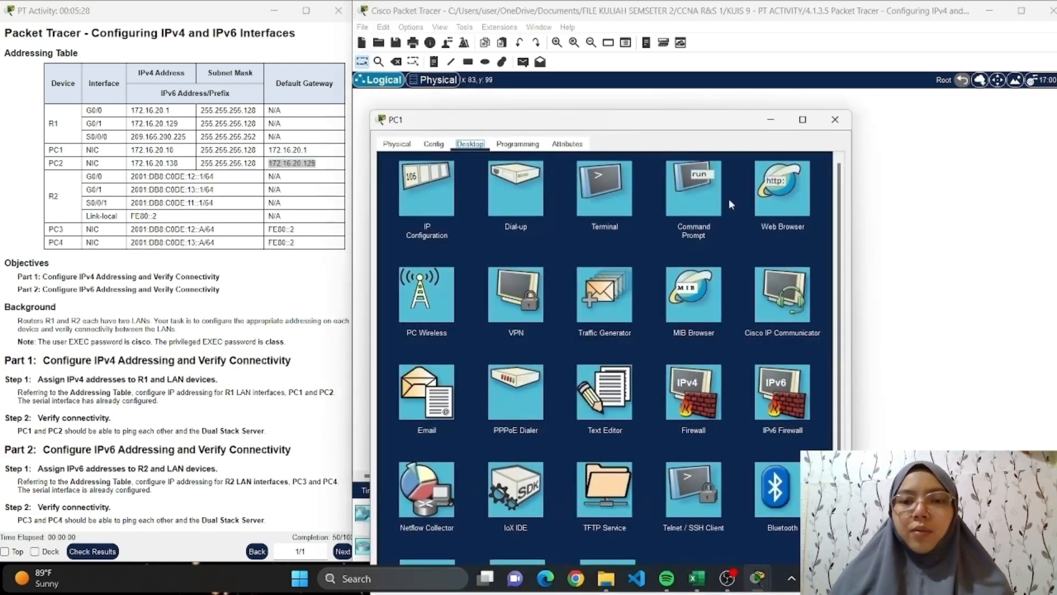
{"action": "left_click", "coordinate": [728, 198]}
{"action": "type", "text": "ping "}
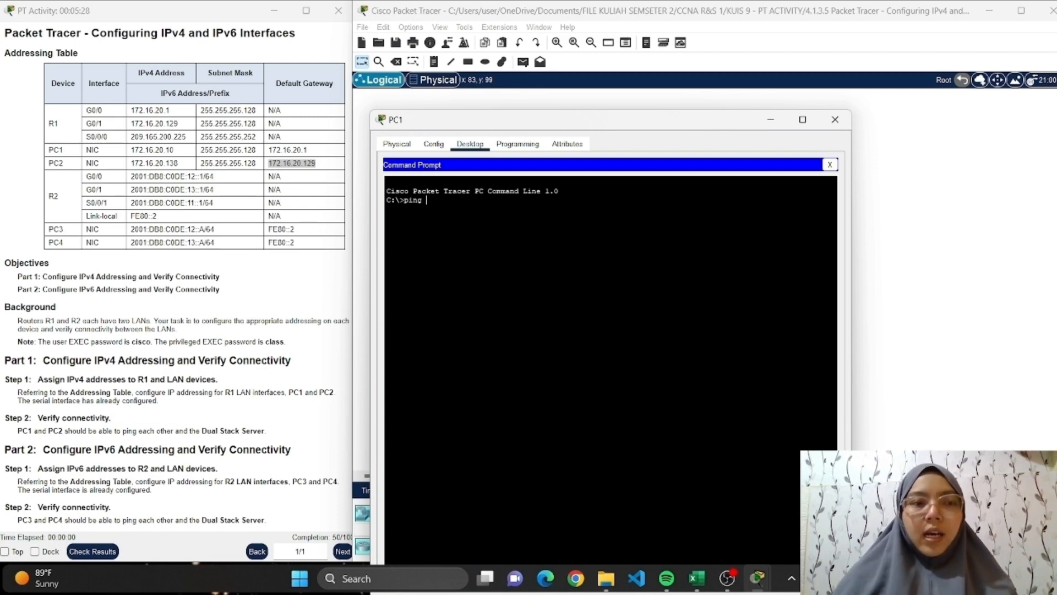
{"action": "type", "text": "172."}
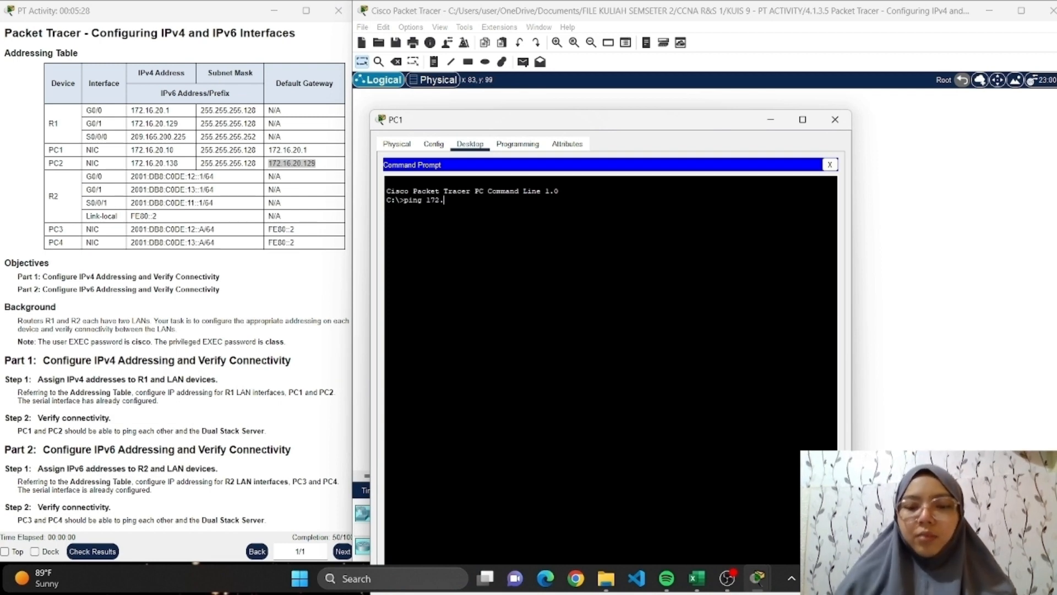
{"action": "type", "text": "16."}
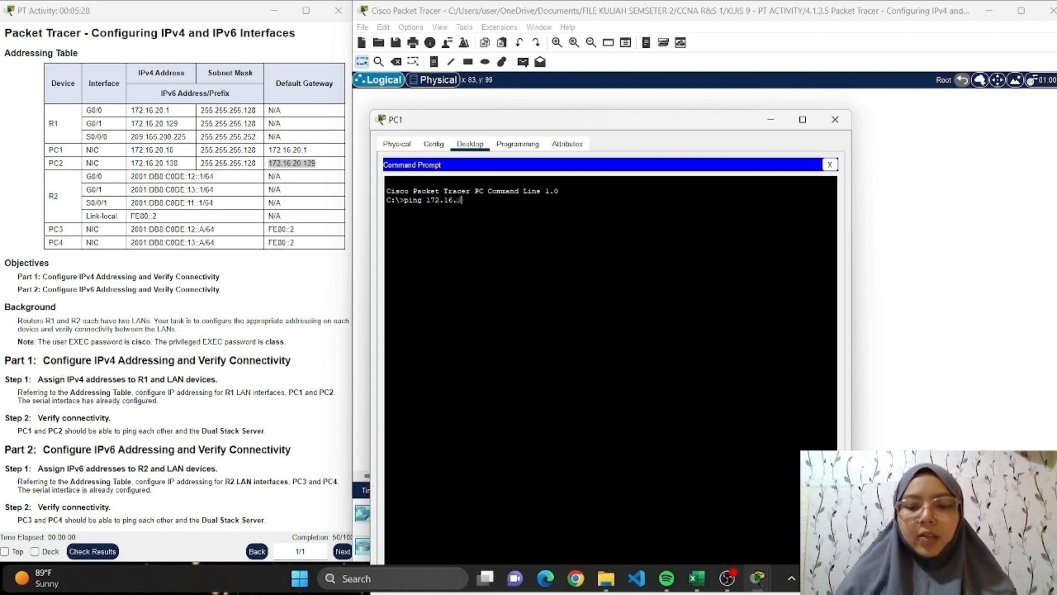
{"action": "type", "text": "20.138"}
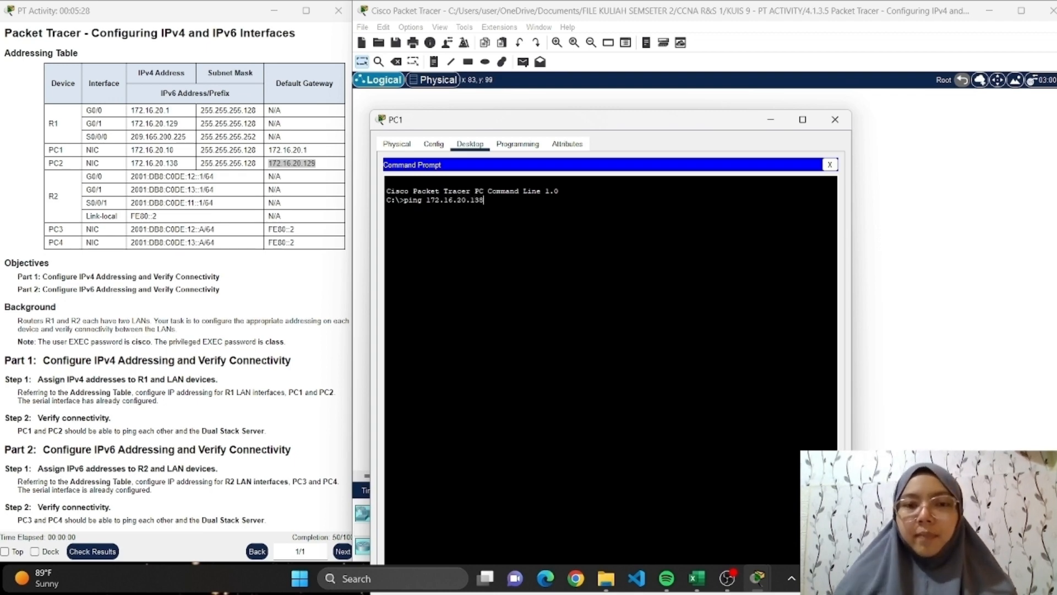
{"action": "key", "text": "Return"}
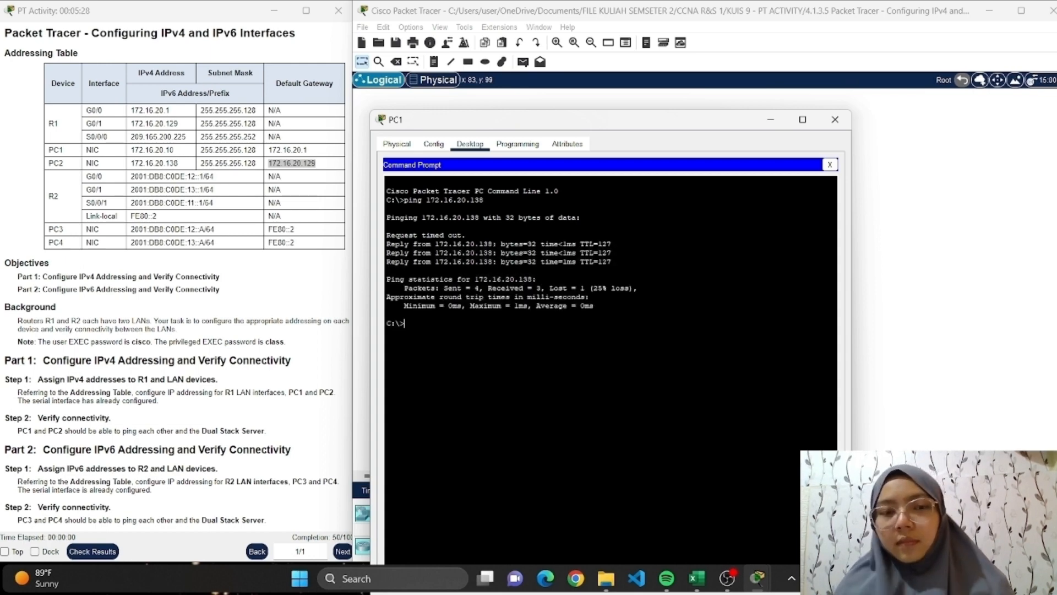
Ping the Dual Stack Server at 64.100.1.10 from PC1's Command Prompt and close the PC1 window.
{"action": "type", "text": "ping"}
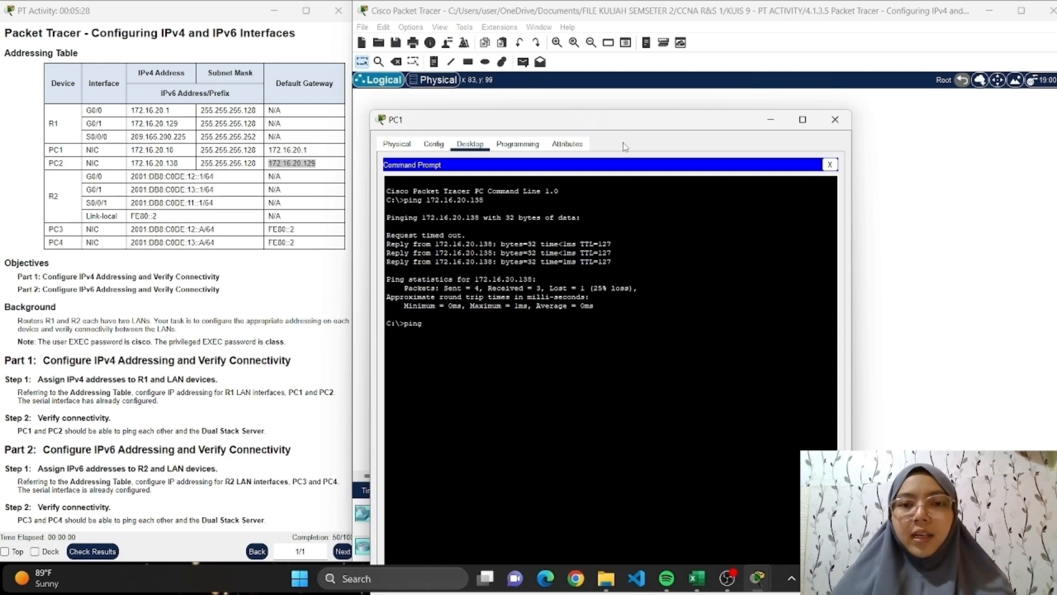
{"action": "left_click_drag", "start_coordinate": [636, 128], "coordinate": [319, 85]}
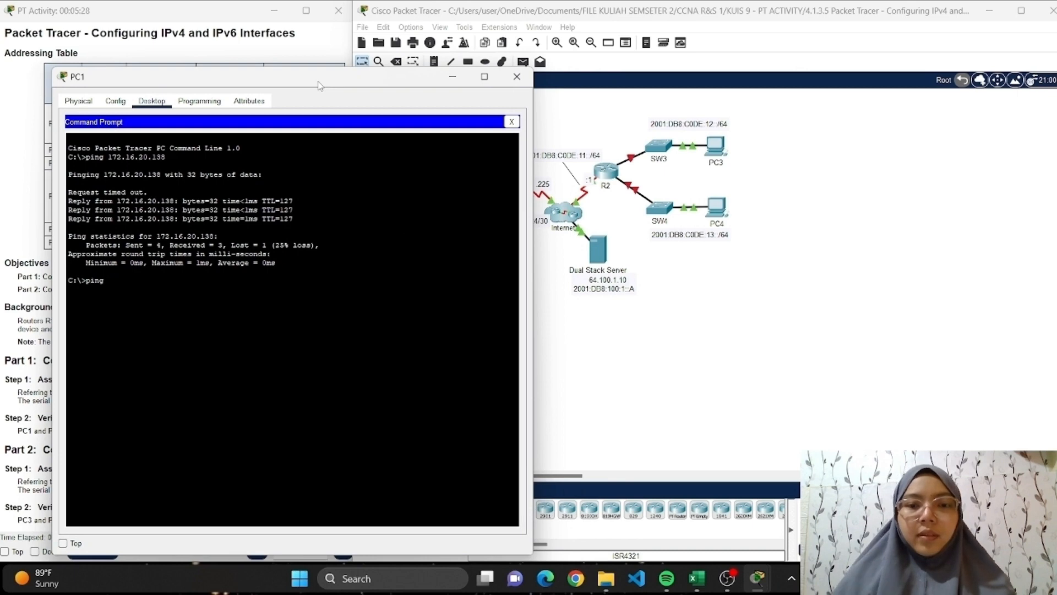
{"action": "type", "text": "64.1"}
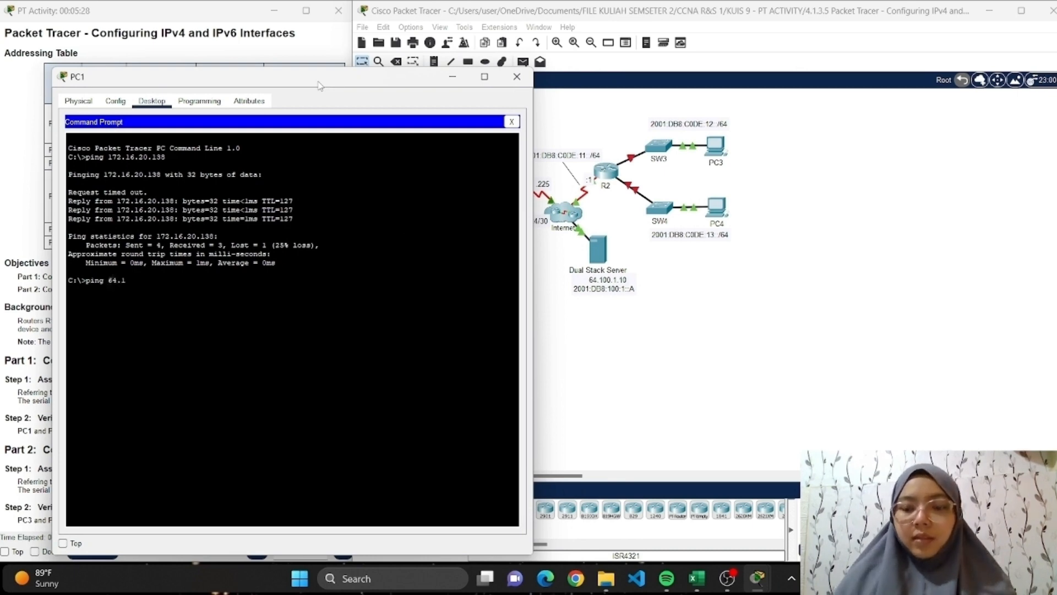
{"action": "type", "text": "00.1."}
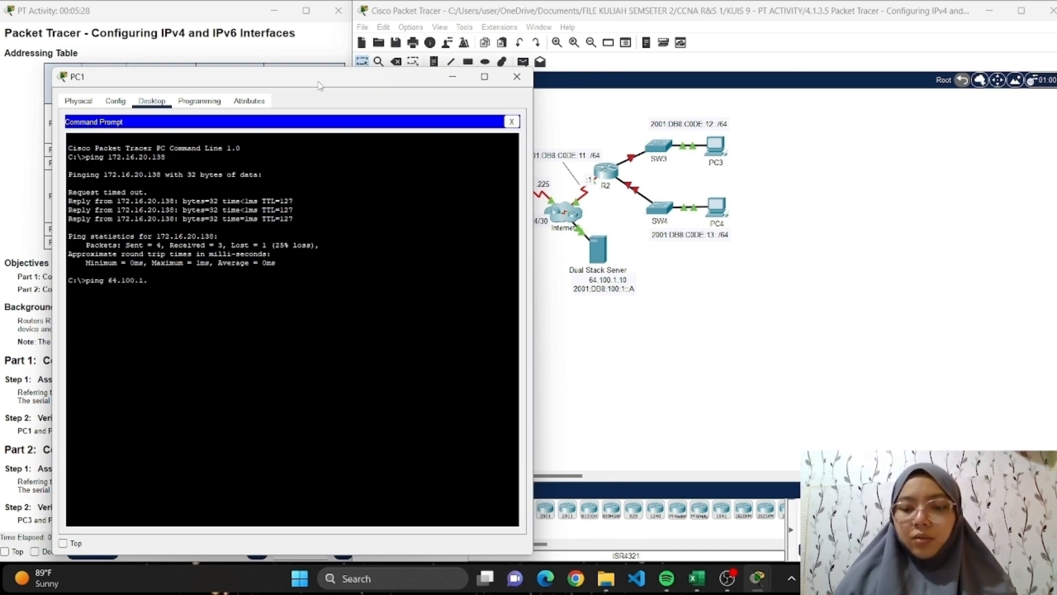
{"action": "type", "text": "10"}
{"action": "key", "text": "Return"}
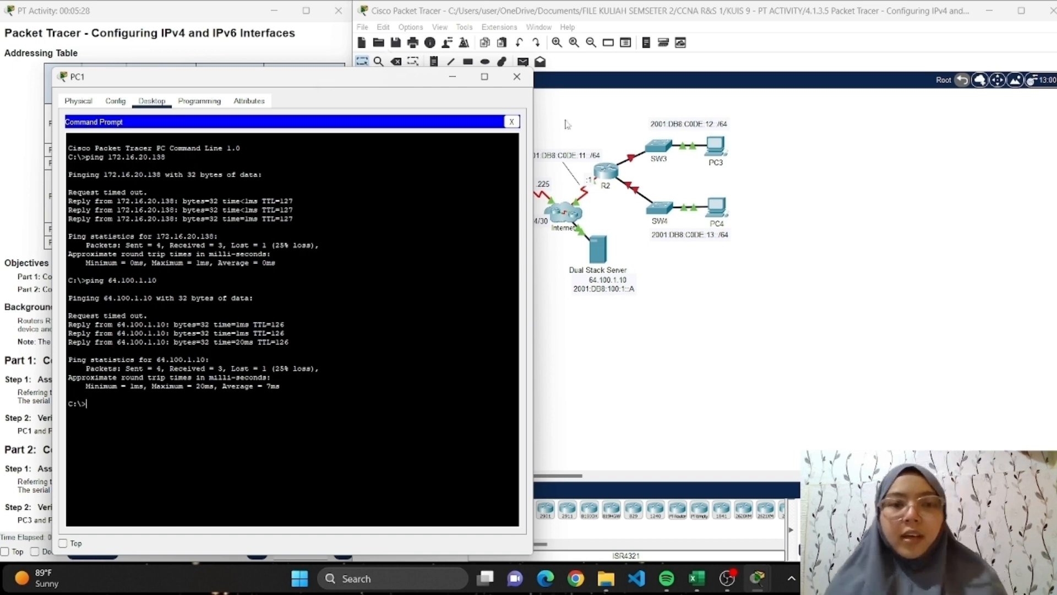
{"action": "left_click", "coordinate": [514, 81]}
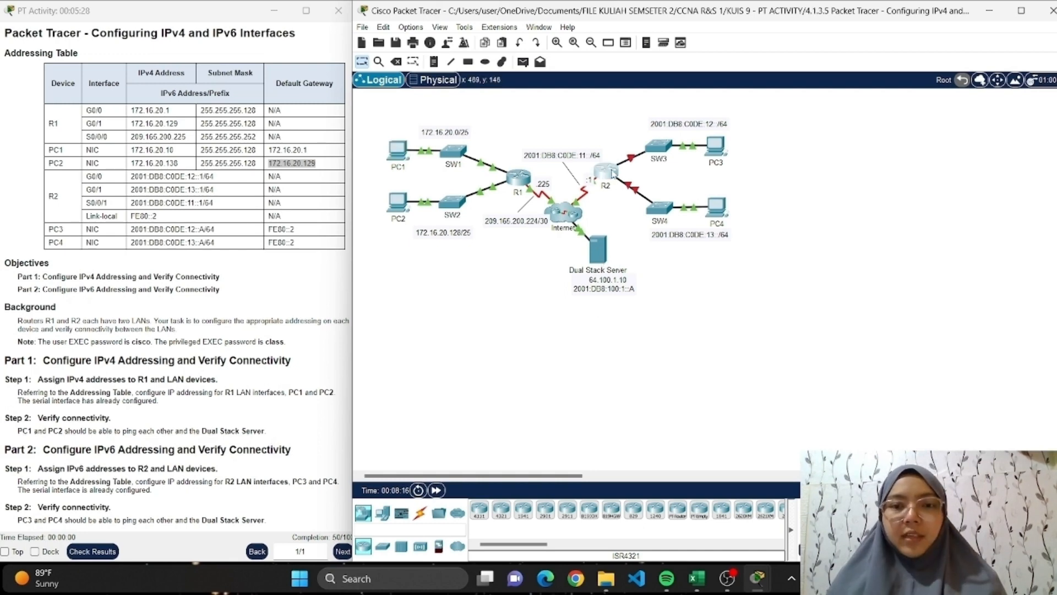
Open R2's command line, log in with the user and privileged EXEC passwords, and enter global configuration mode.
{"action": "left_click", "coordinate": [613, 172]}
{"action": "left_click", "coordinate": [462, 107]}
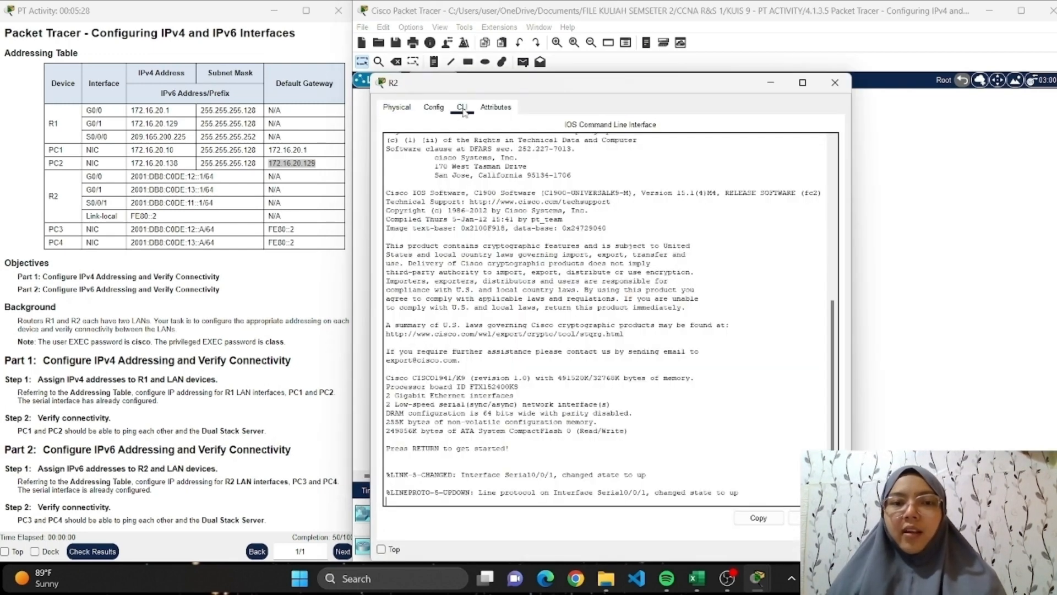
{"action": "key", "text": "Return"}
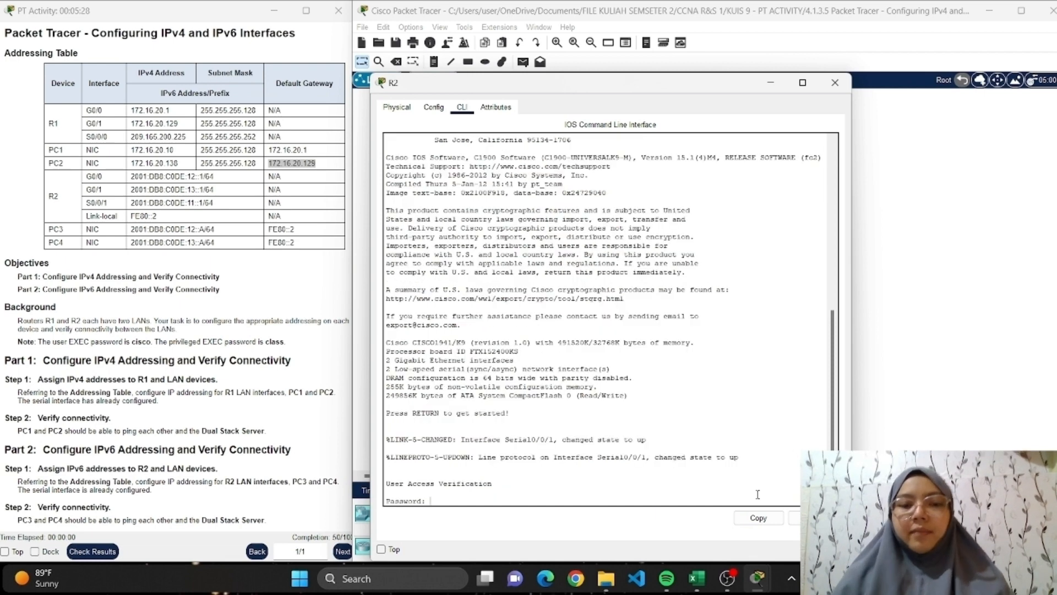
{"action": "key", "text": "Return"}
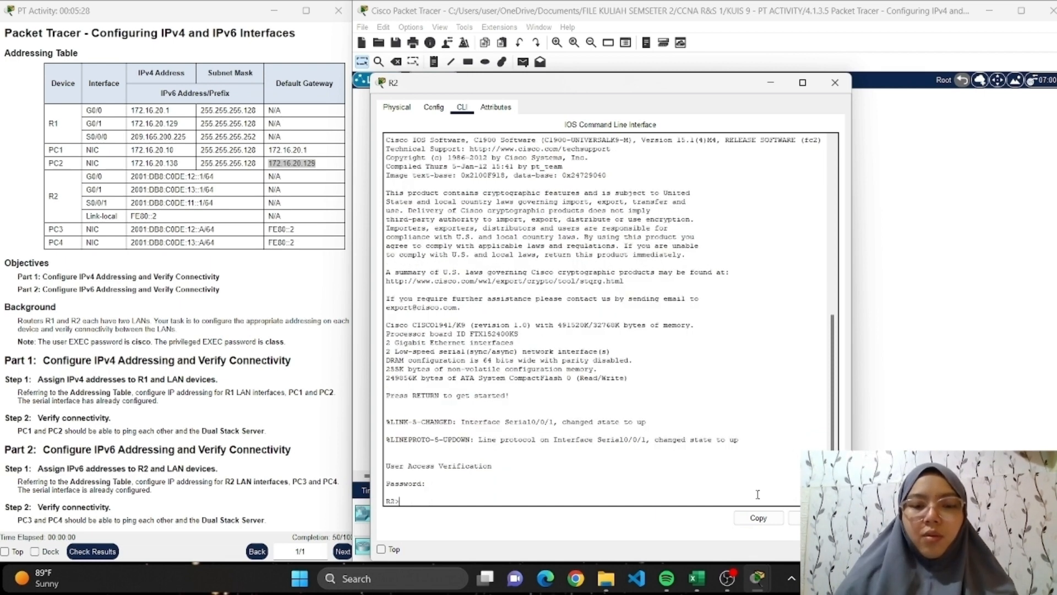
{"action": "type", "text": "en"}
{"action": "key", "text": "Return"}
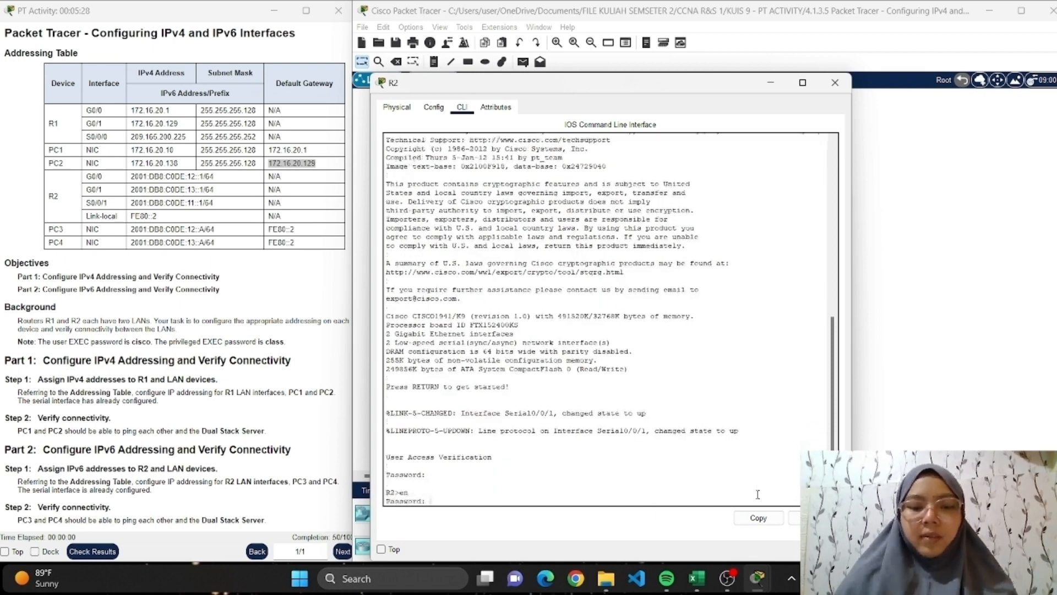
{"action": "key", "text": "Return"}
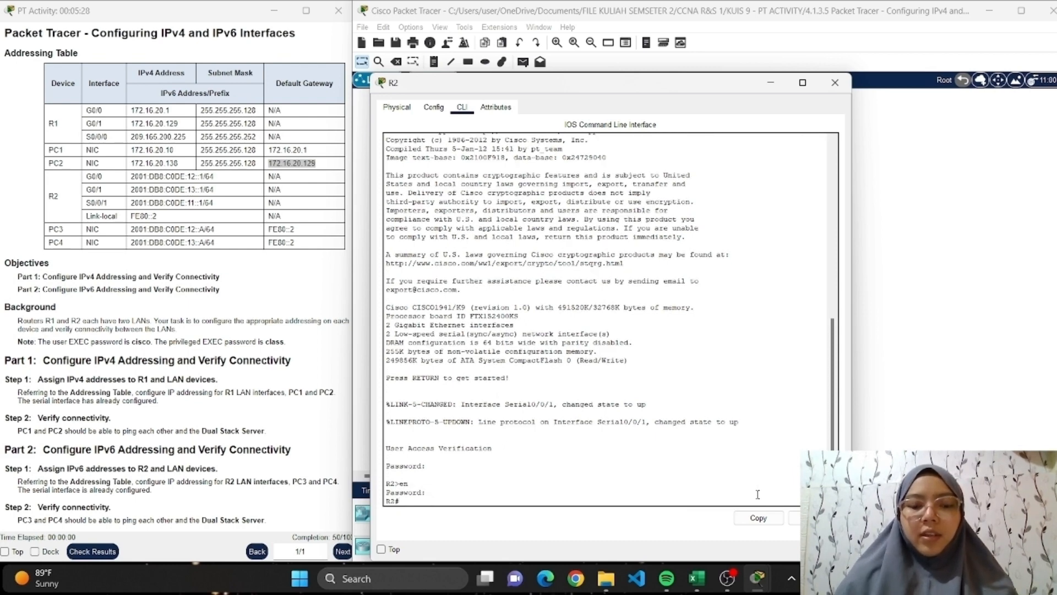
{"action": "type", "text": "config ter"}
{"action": "key", "text": "Return"}
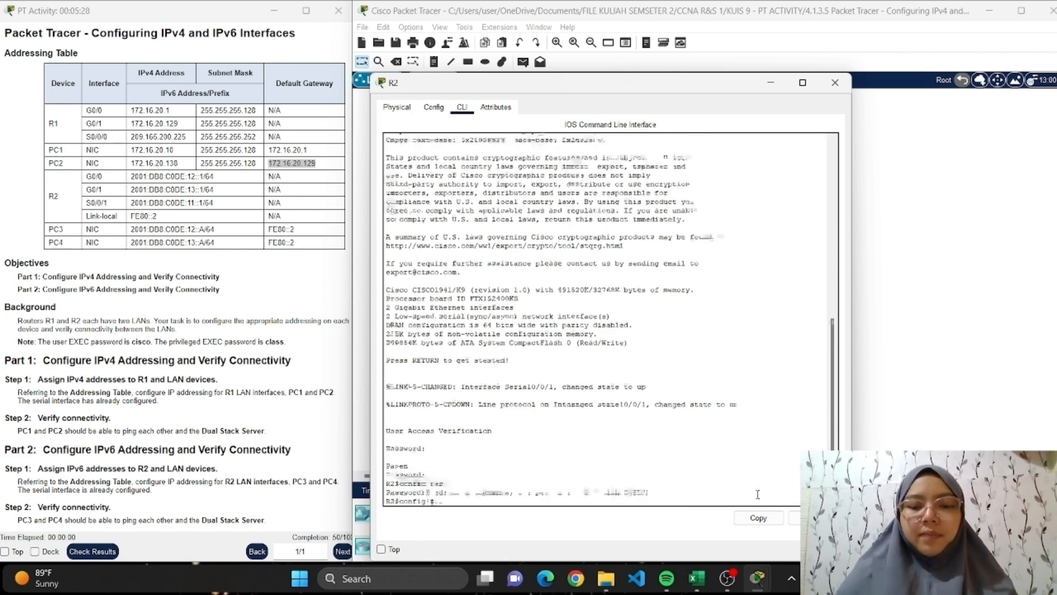
Enter interface configuration mode for gigabitEthernet 0/0 on R2.
{"action": "type", "text": "interfa"}
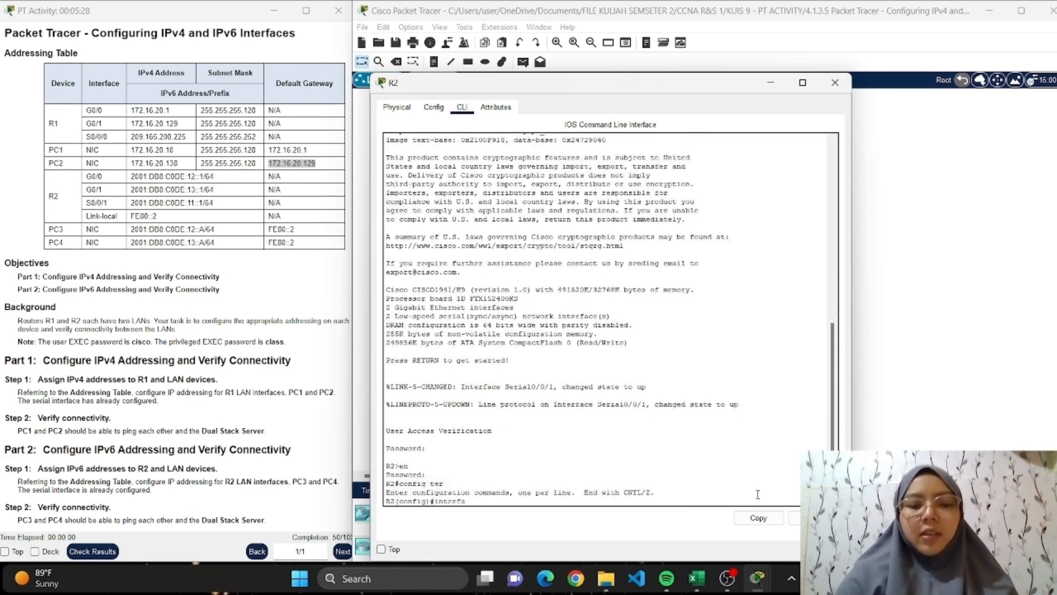
{"action": "type", "text": "ce gigabi"}
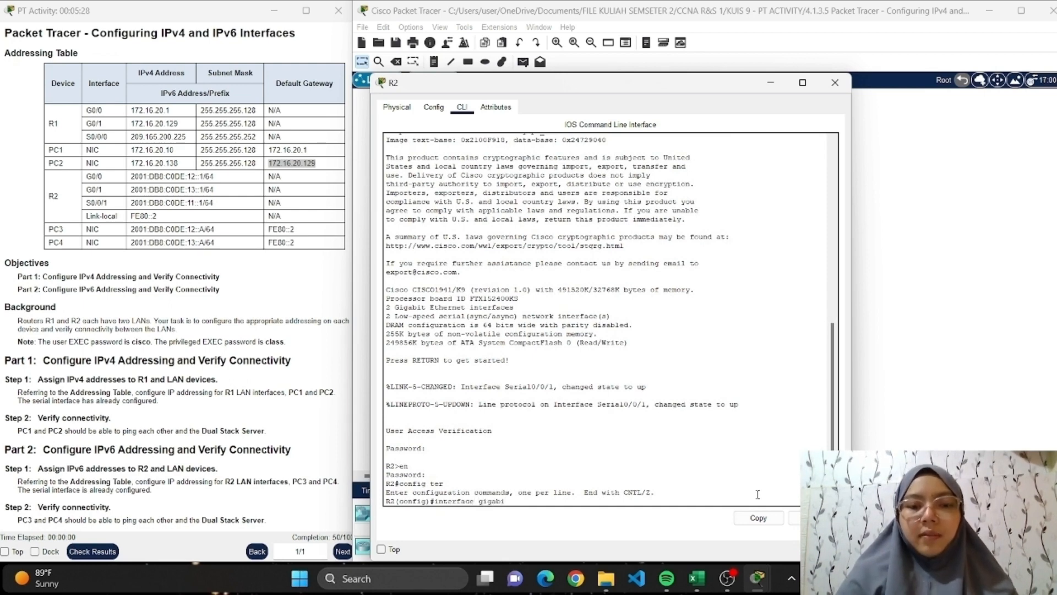
{"action": "type", "text": "tEther"}
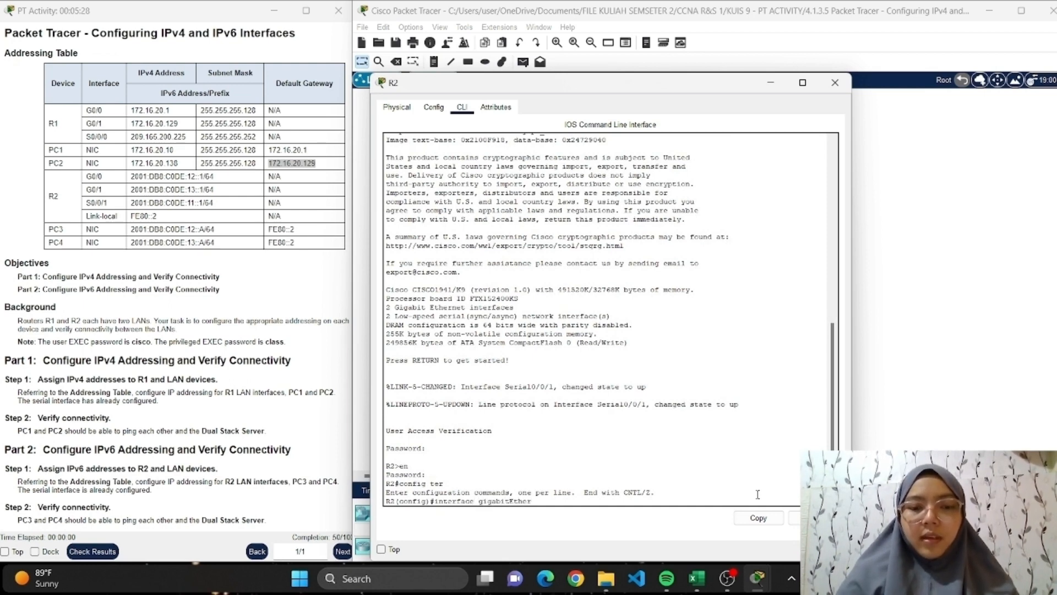
{"action": "type", "text": "net 0/0"}
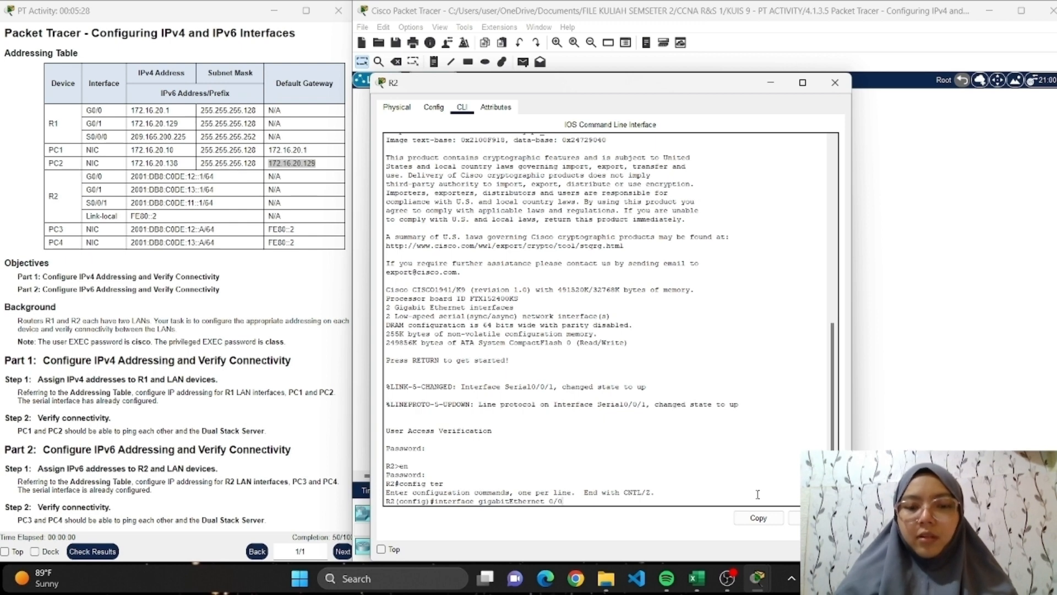
{"action": "key", "text": "BackSpace"}
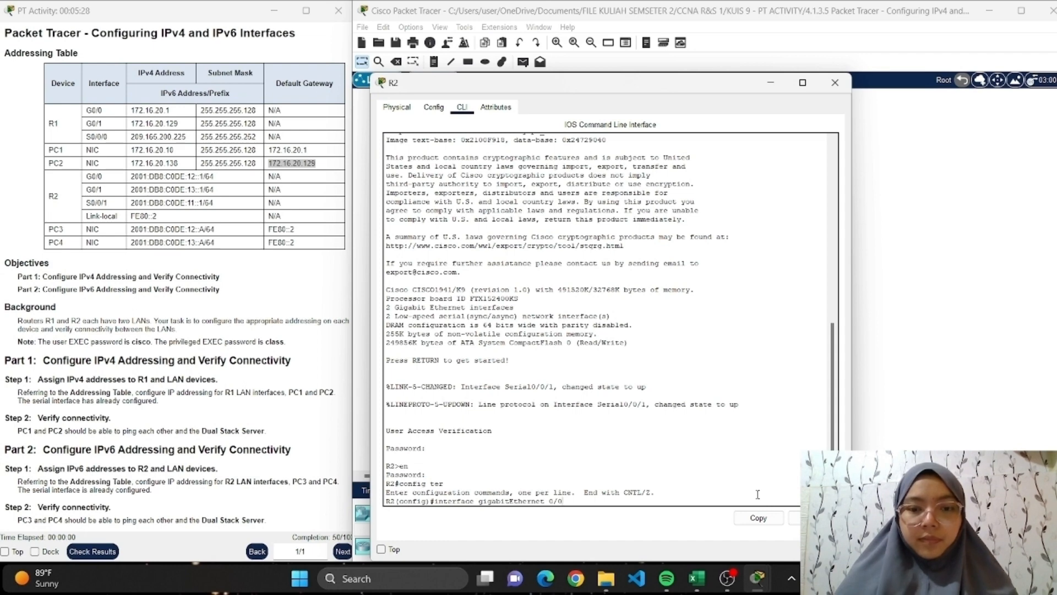
{"action": "type", "text": "0"}
{"action": "key", "text": "Return"}
Assign the IPv6 address 2001:DB8:C0DE:12::1/64 to R2's gigabitEthernet 0/0 interface.
{"action": "type", "text": "ipa "}
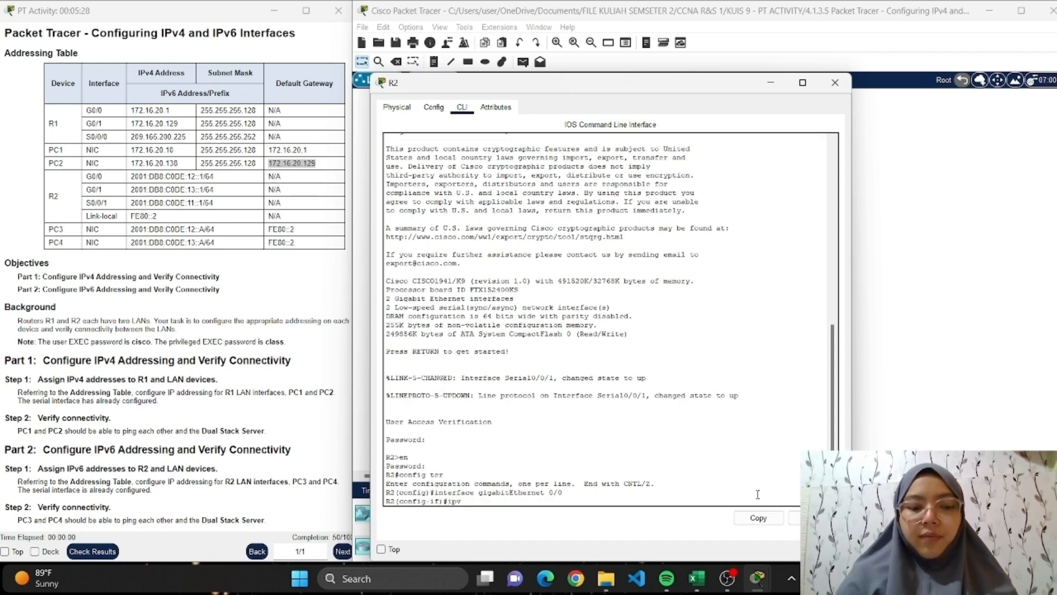
{"action": "type", "text": "6 address"}
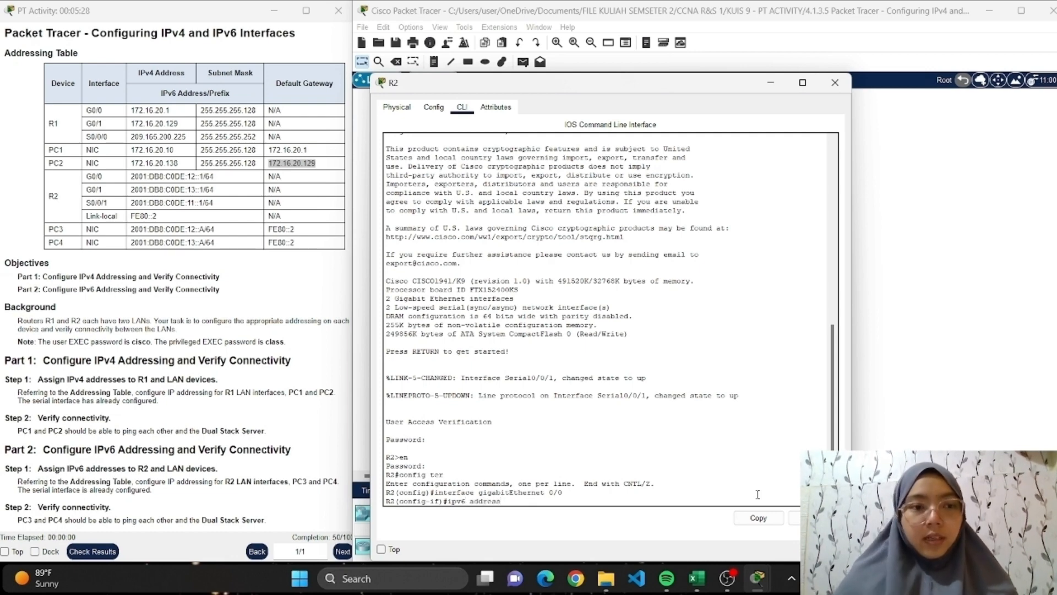
{"action": "type", "text": " 2001:"}
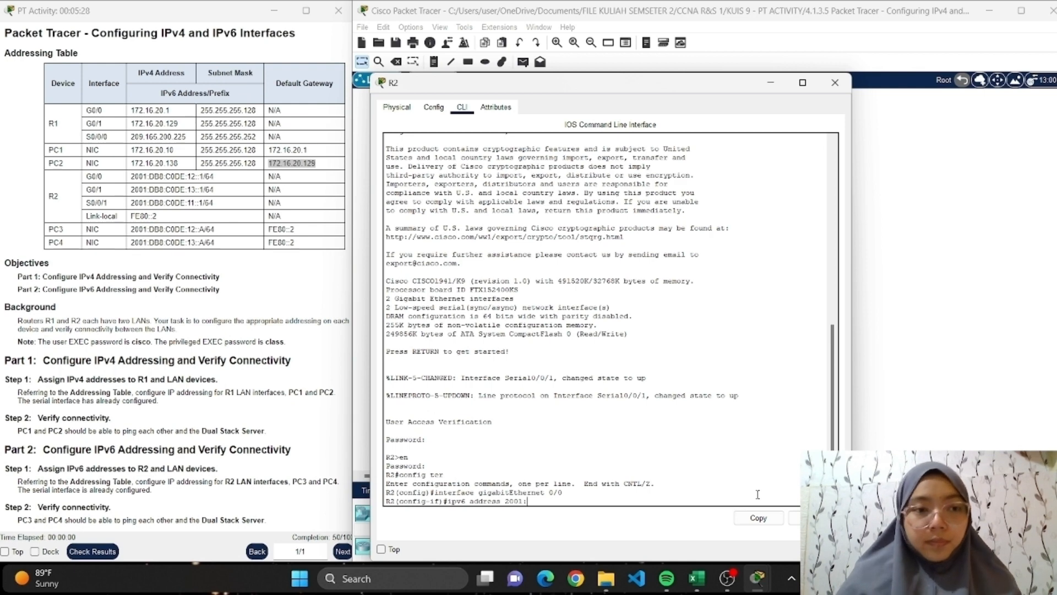
{"action": "type", "text": "DB8"}
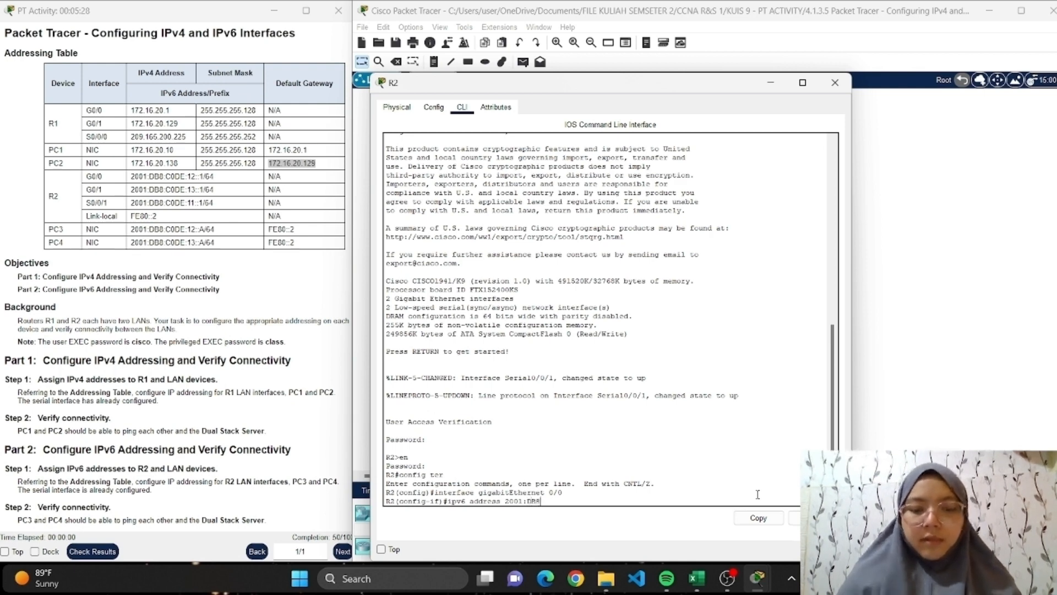
{"action": "type", "text": ":"}
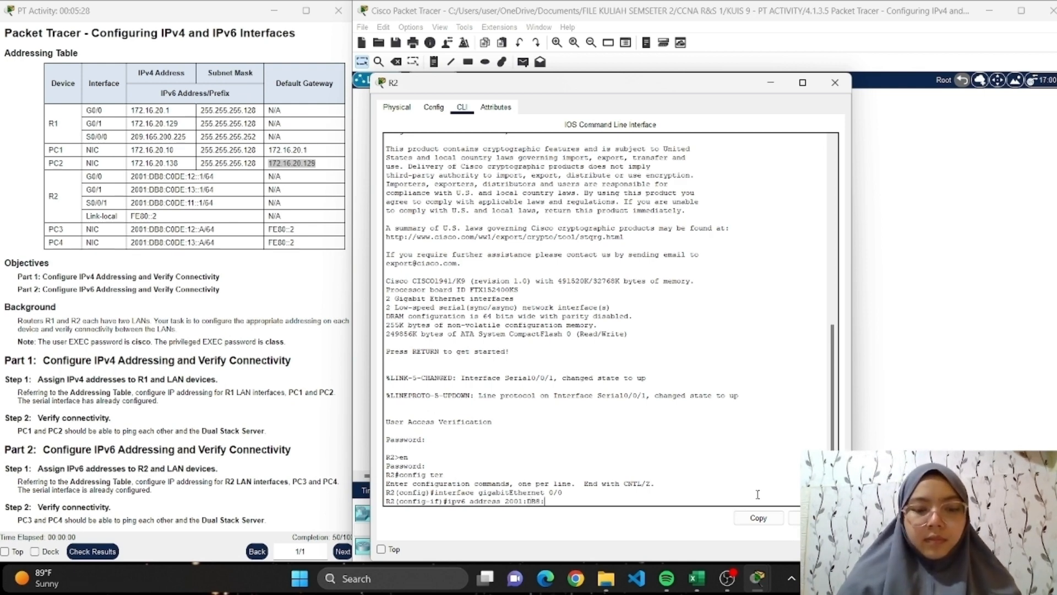
{"action": "type", "text": "CODE:"}
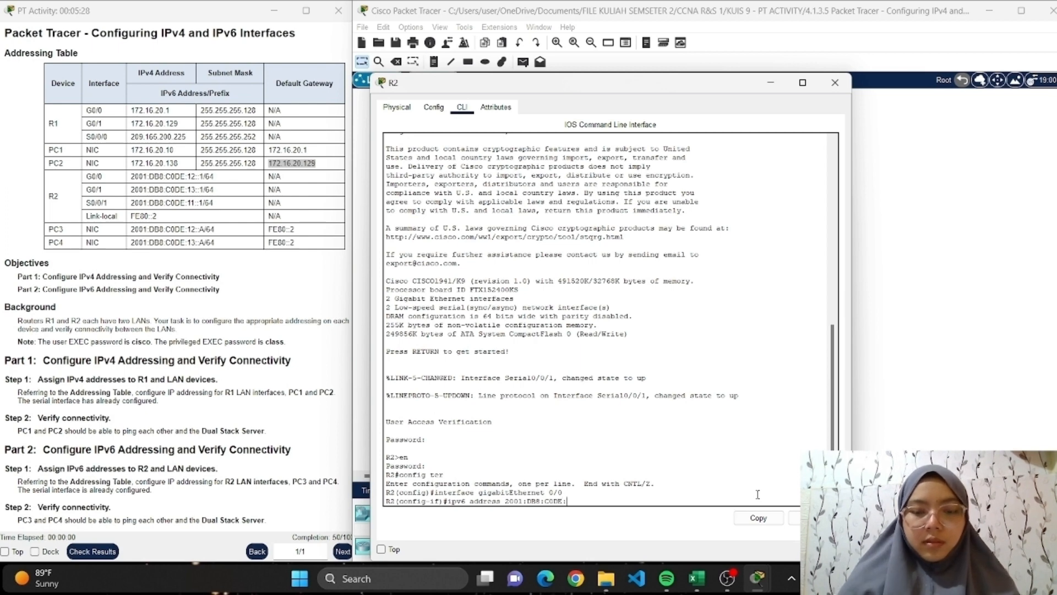
{"action": "type", "text": "12::"}
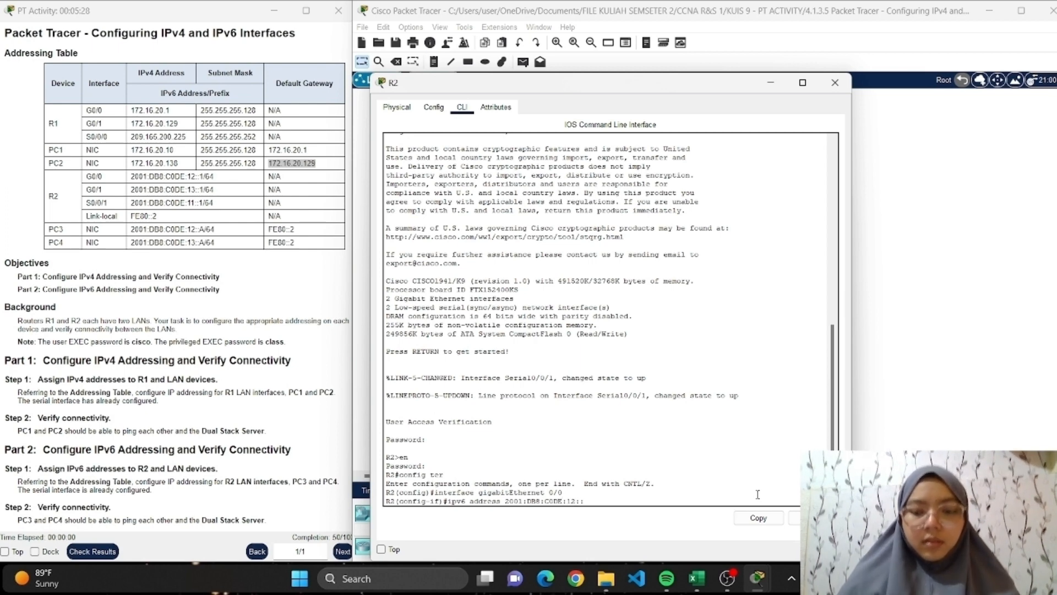
{"action": "type", "text": "1"}
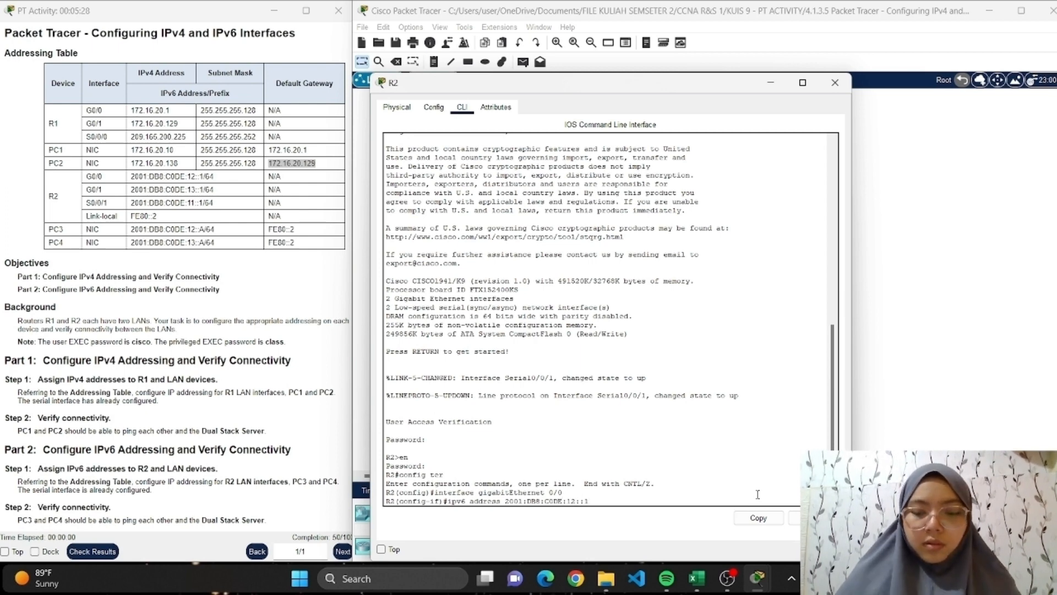
{"action": "type", "text": "/64"}
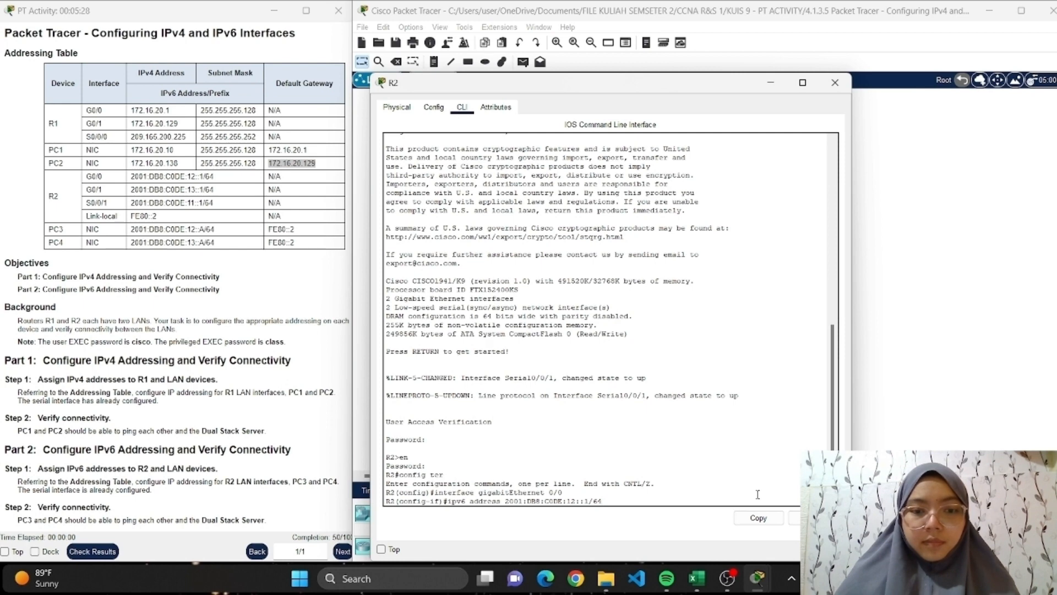
{"action": "key", "text": "Return"}
Assign FE80::2 as the IPv6 link-local address of R2's gigabitEthernet 0/0 interface.
{"action": "type", "text": "ip"}
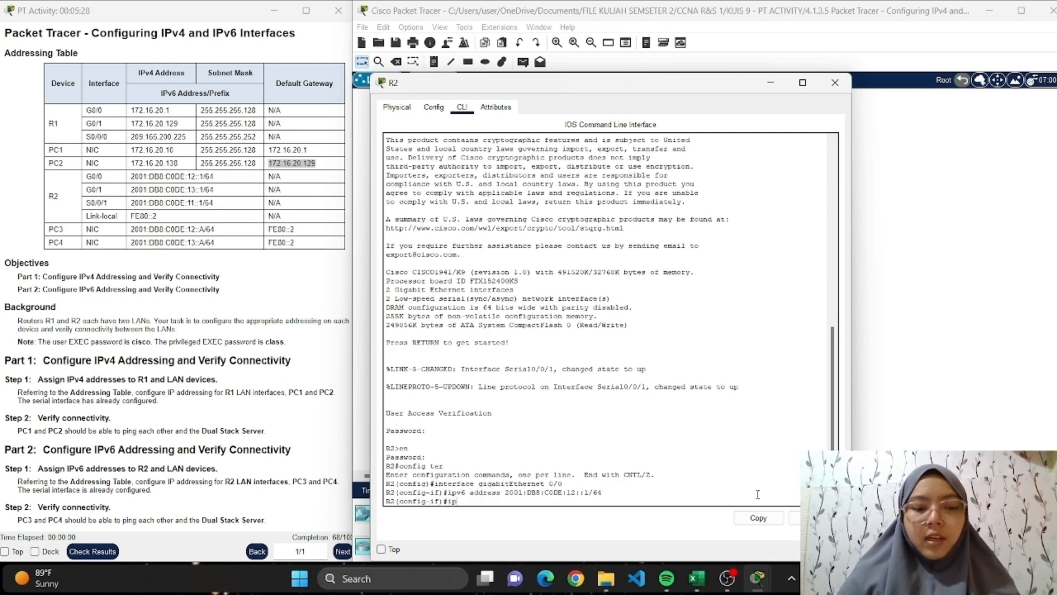
{"action": "type", "text": "v6 address "}
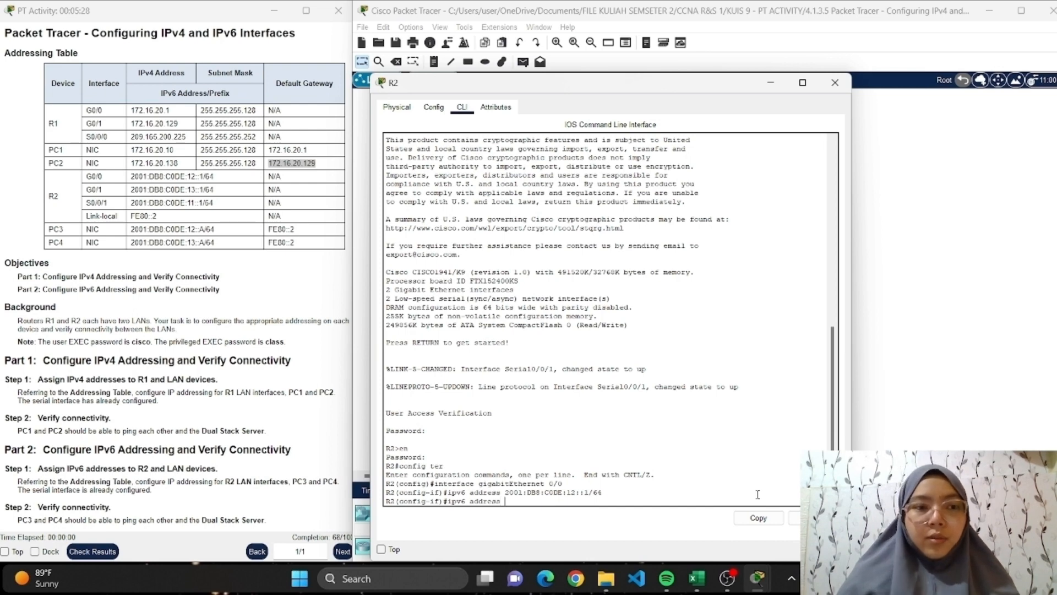
{"action": "type", "text": "FE"}
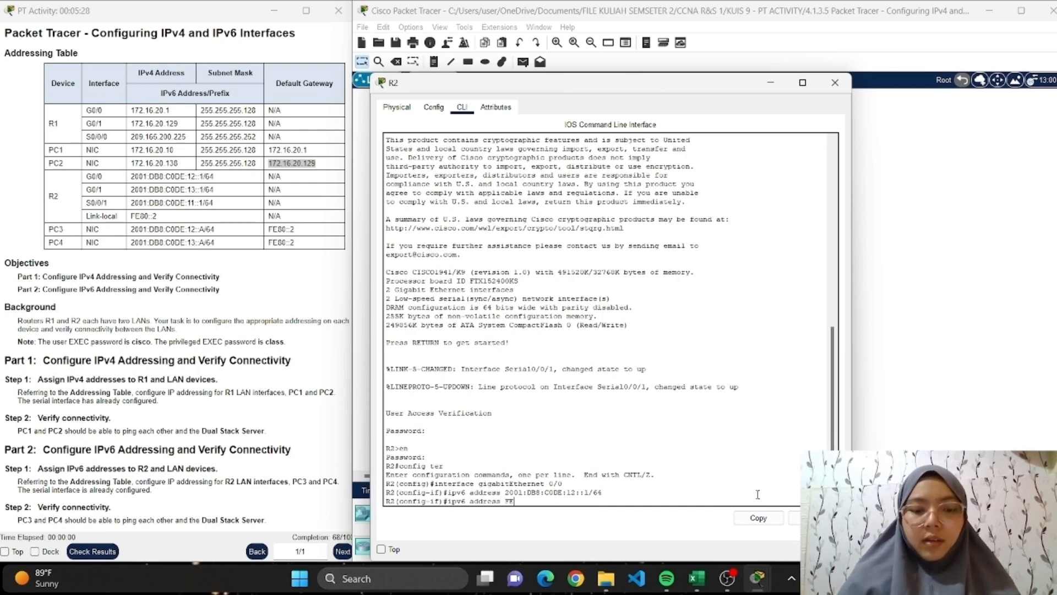
{"action": "type", "text": "80::"}
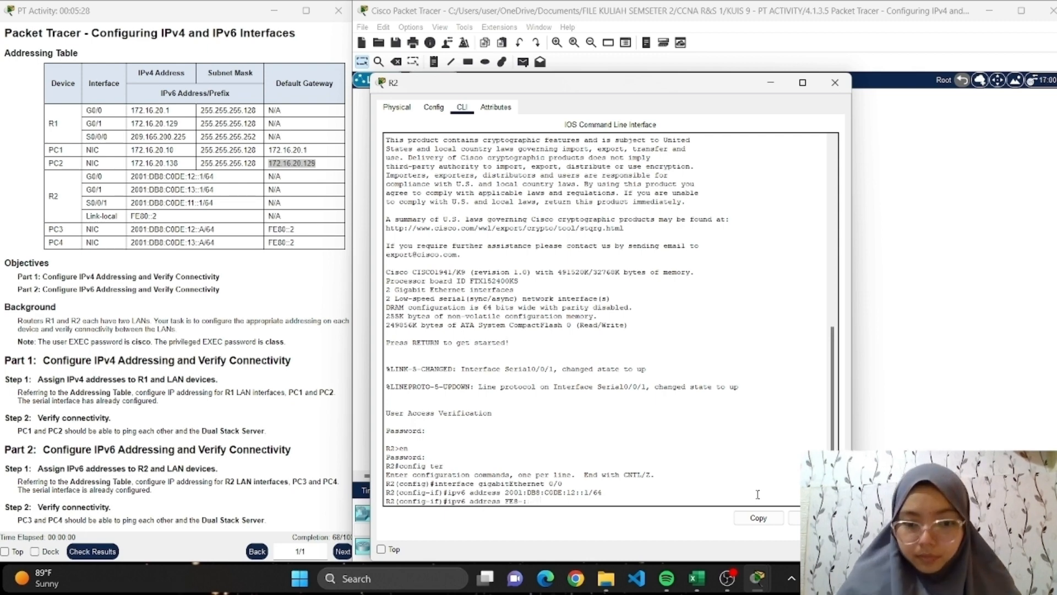
{"action": "key", "text": "BackSpace"}
{"action": "key", "text": "BackSpace"}
{"action": "key", "text": "BackSpace"}
{"action": "key", "text": "BackSpace"}
{"action": "type", "text": "80"}
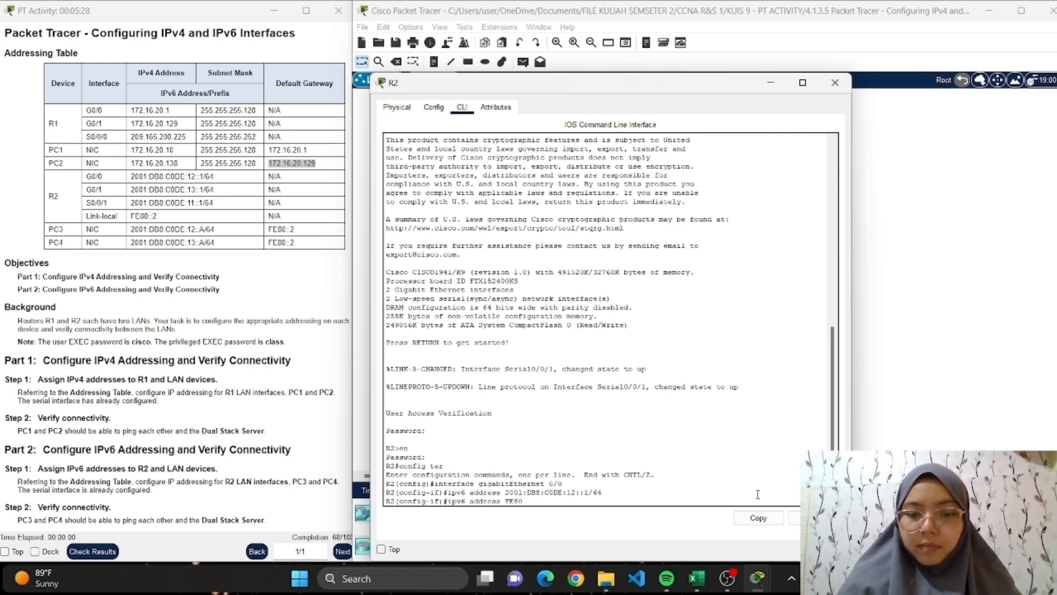
{"action": "type", "text": "::"}
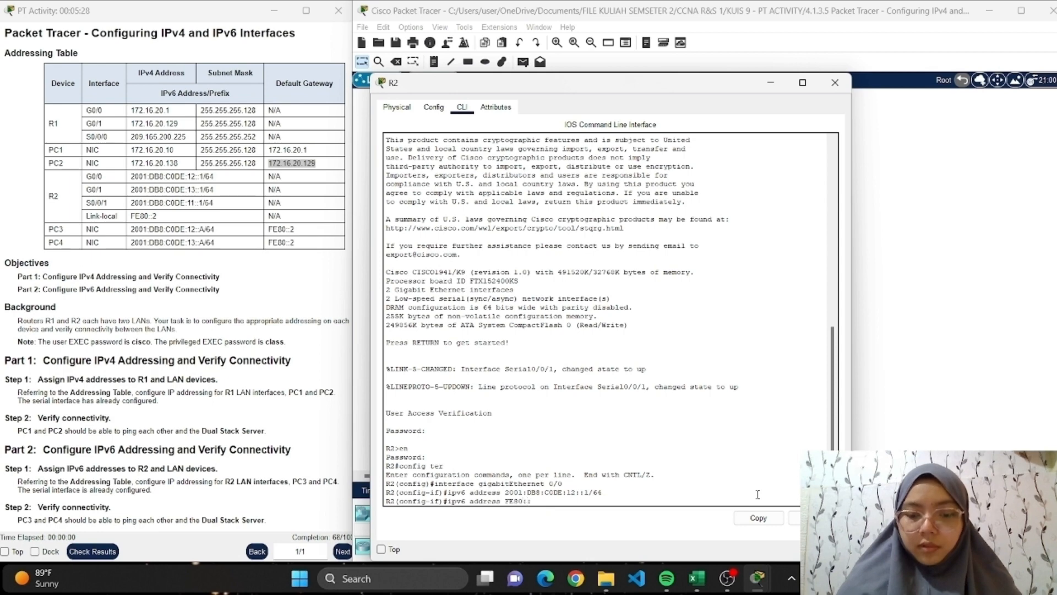
{"action": "type", "text": ":2 l"}
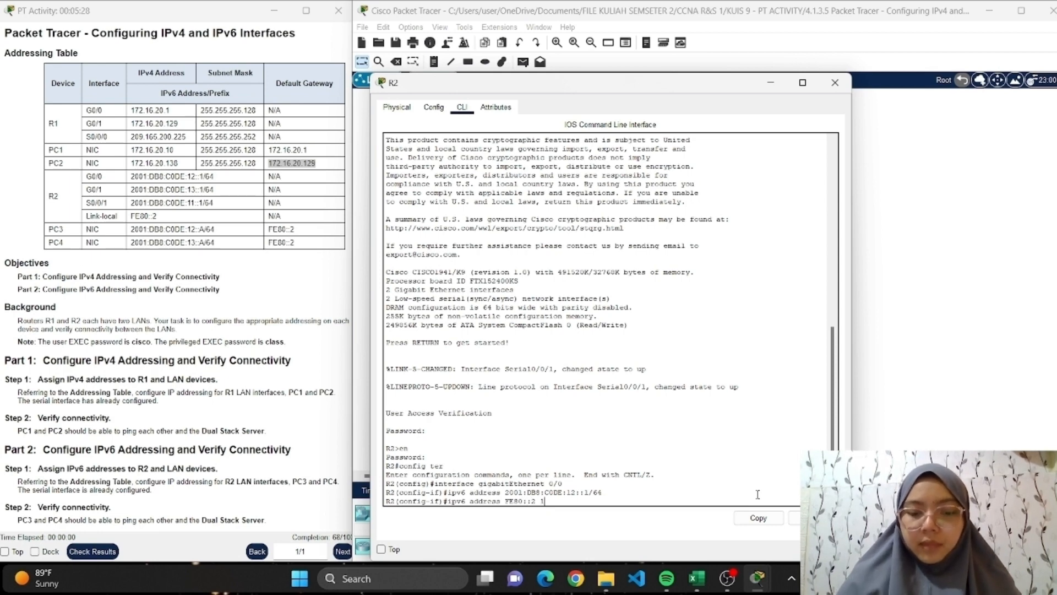
{"action": "type", "text": "ink-local"}
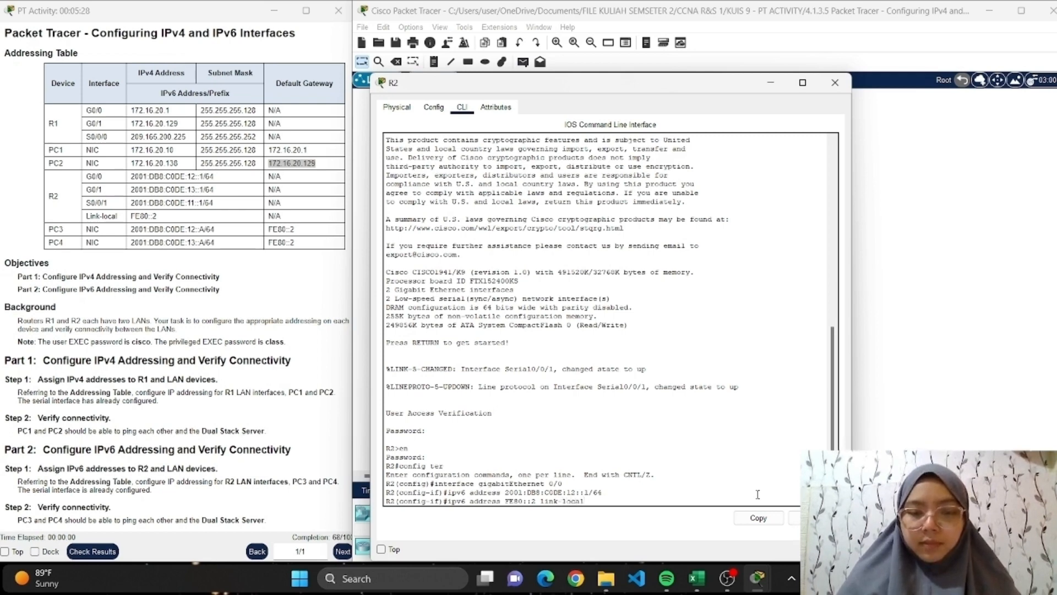
{"action": "key", "text": "Return"}
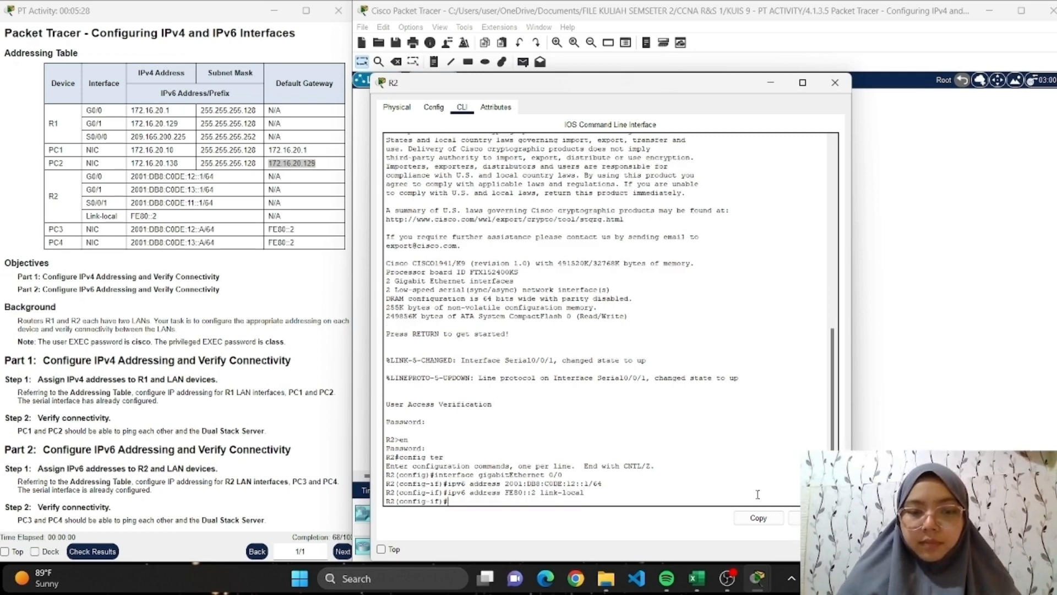
Enable R2's gigabitEthernet 0/0 with no shutdown and exit to global configuration mode.
{"action": "type", "text": "no shutdown"}
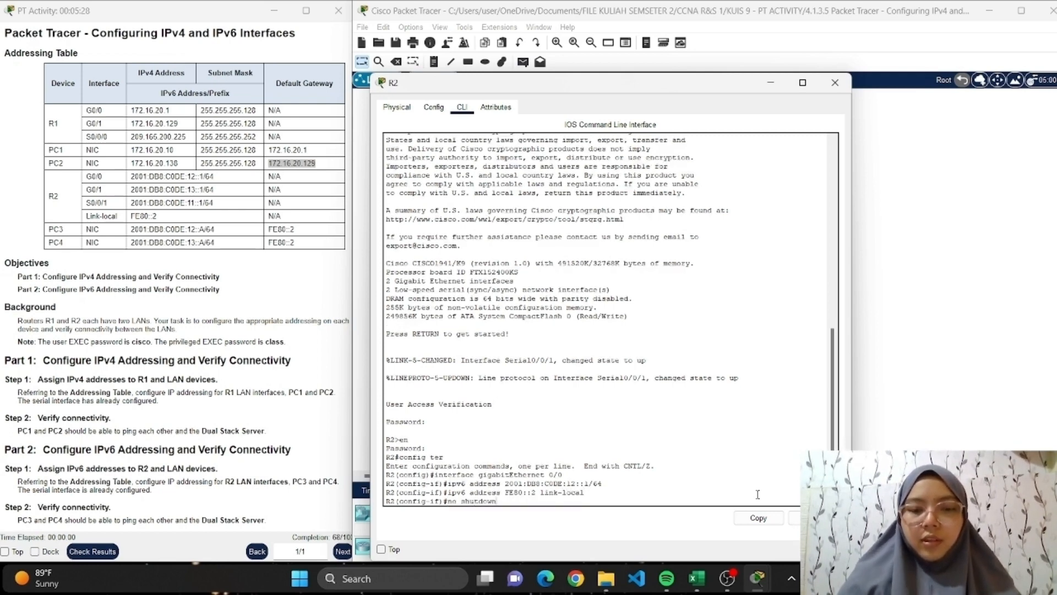
{"action": "key", "text": "Return"}
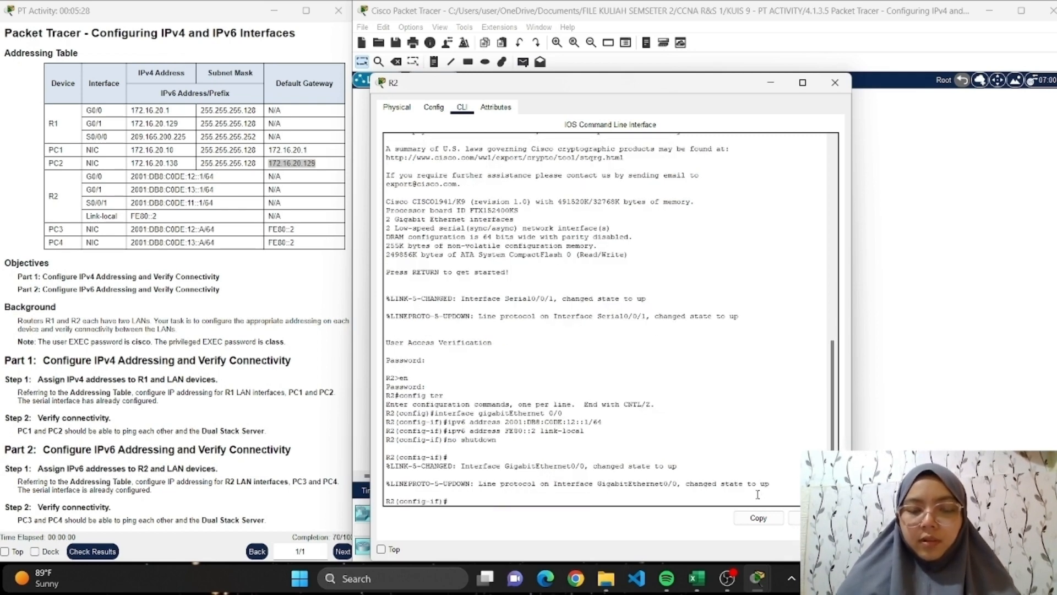
{"action": "type", "text": "exit"}
{"action": "key", "text": "Return"}
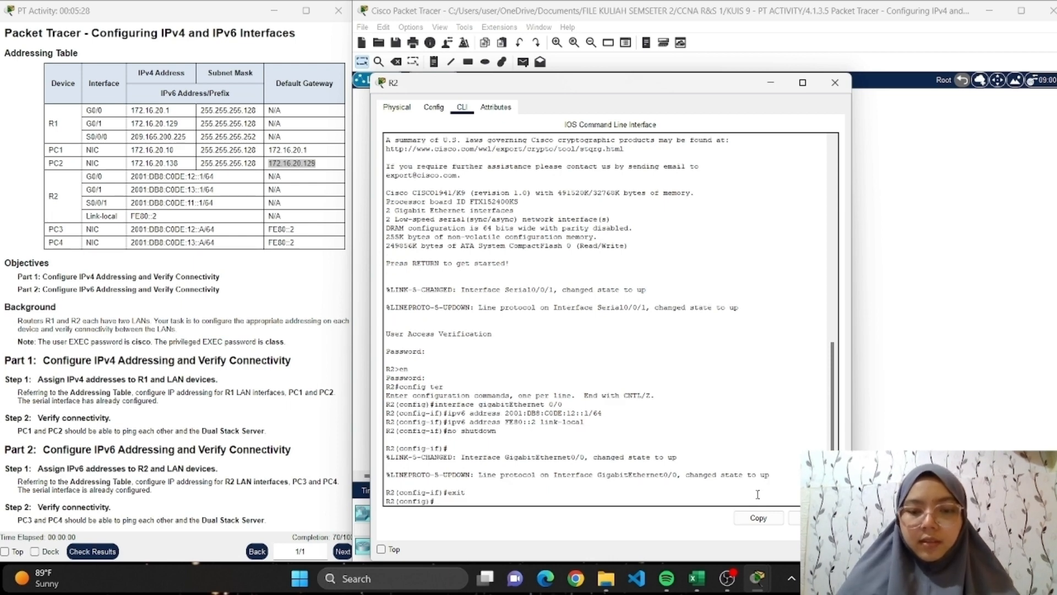
Enter interface configuration mode for gigabitEthernet 0/1 on R2.
{"action": "type", "text": "interface"}
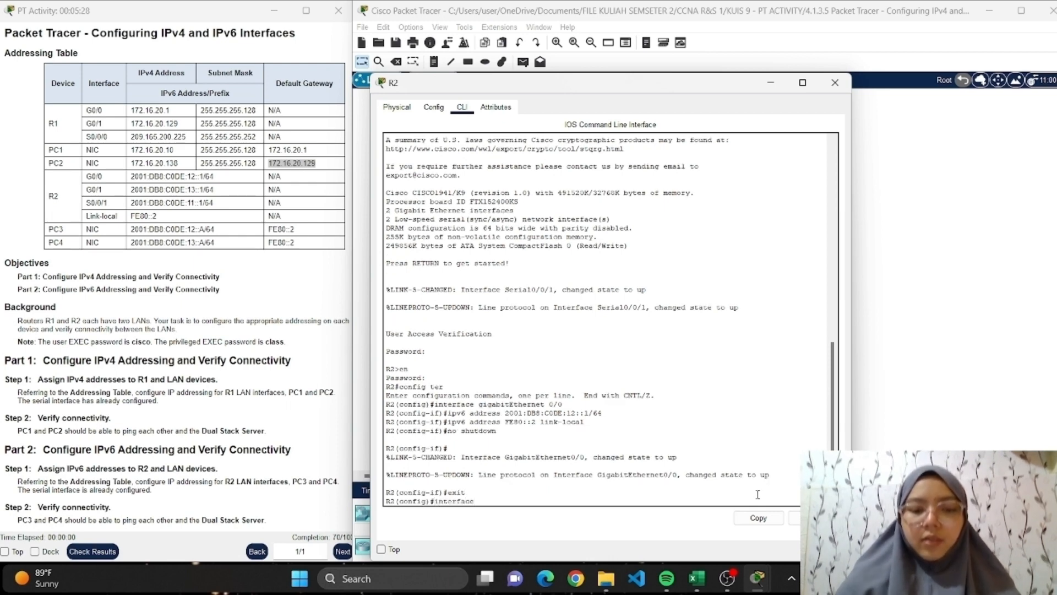
{"action": "type", "text": " gigabitEthernet"}
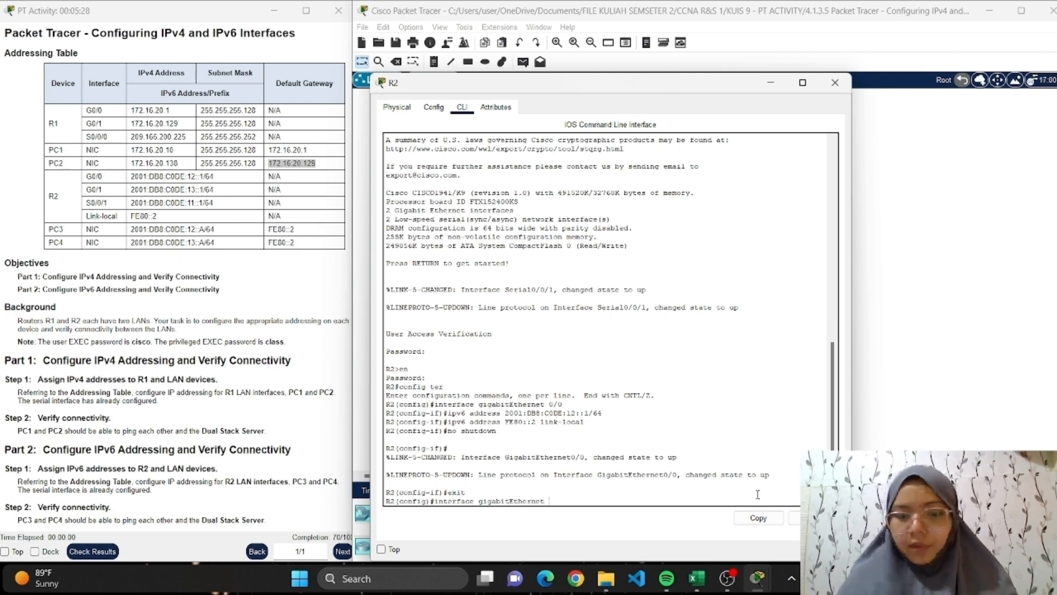
{"action": "type", "text": " 0"}
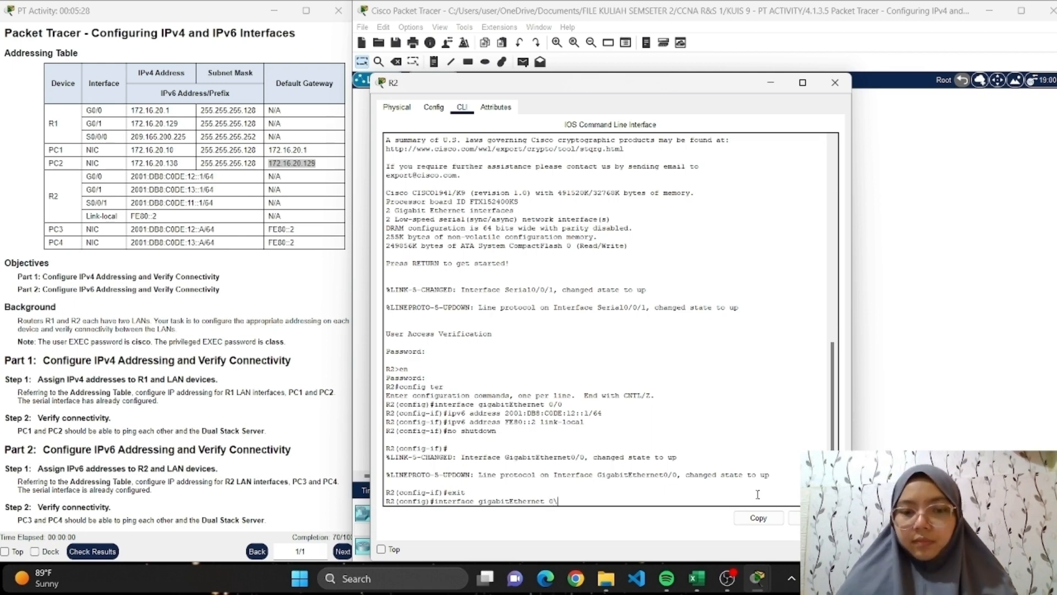
{"action": "type", "text": "/1"}
{"action": "key", "text": "Return"}
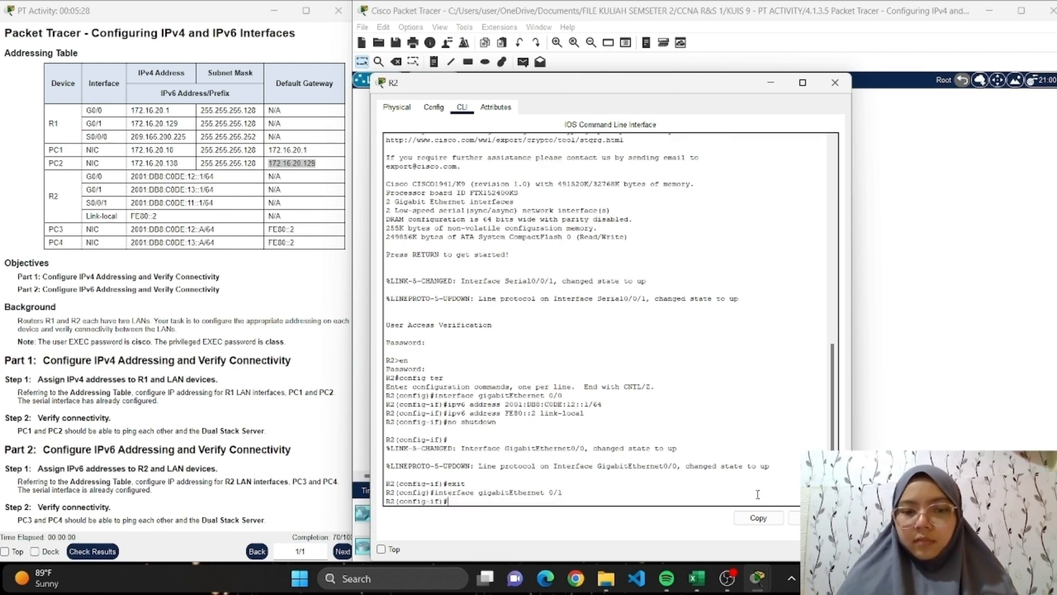
Assign the IPv6 address 2001:DB8:C0DE:13::1/64 to R2's gigabitEthernet 0/1 interface.
{"action": "type", "text": "ipv6"}
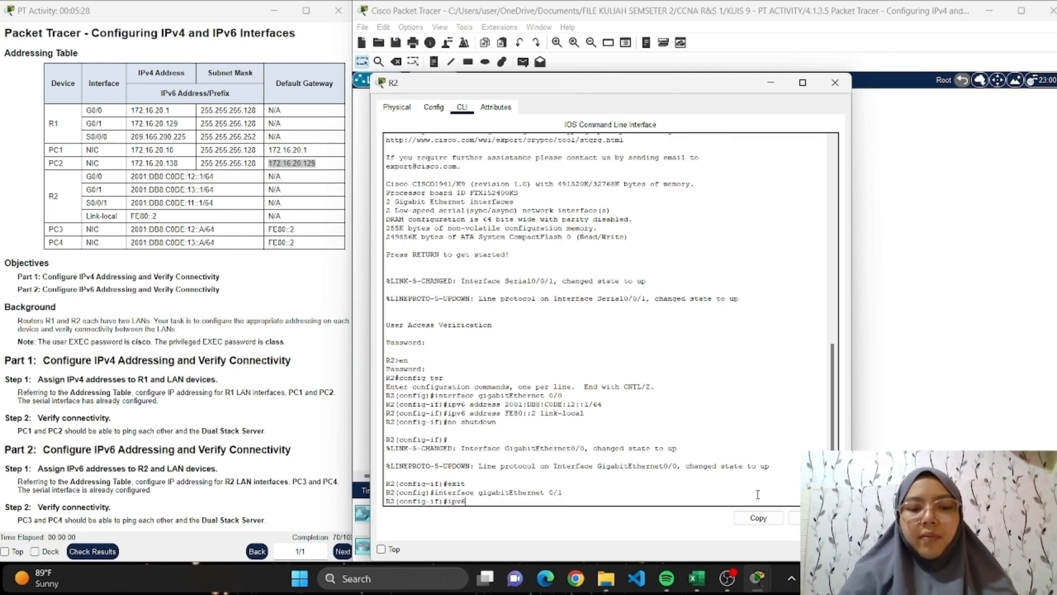
{"action": "type", "text": " add"}
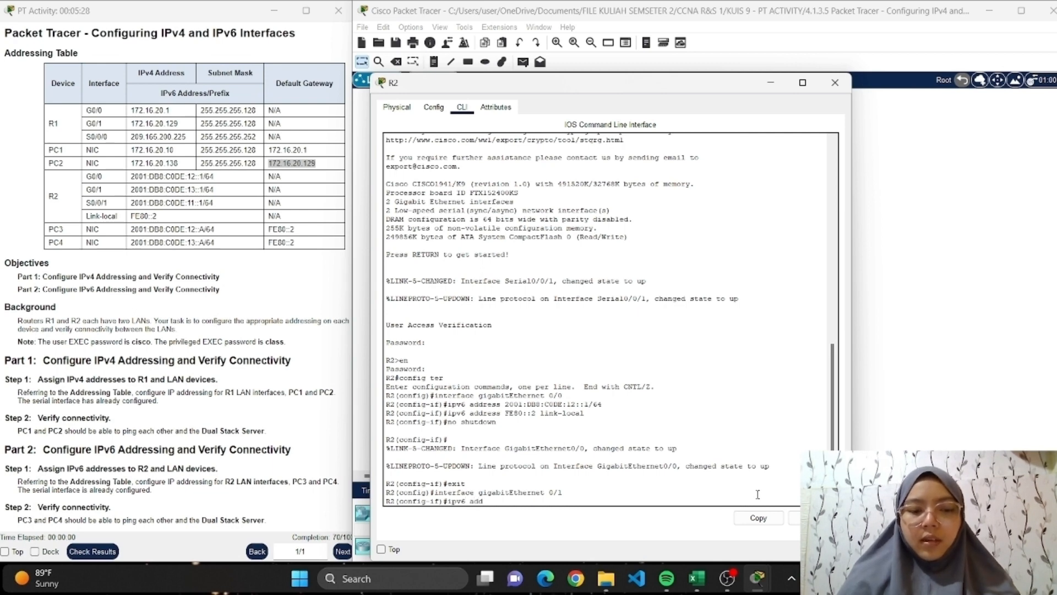
{"action": "type", "text": "ress"}
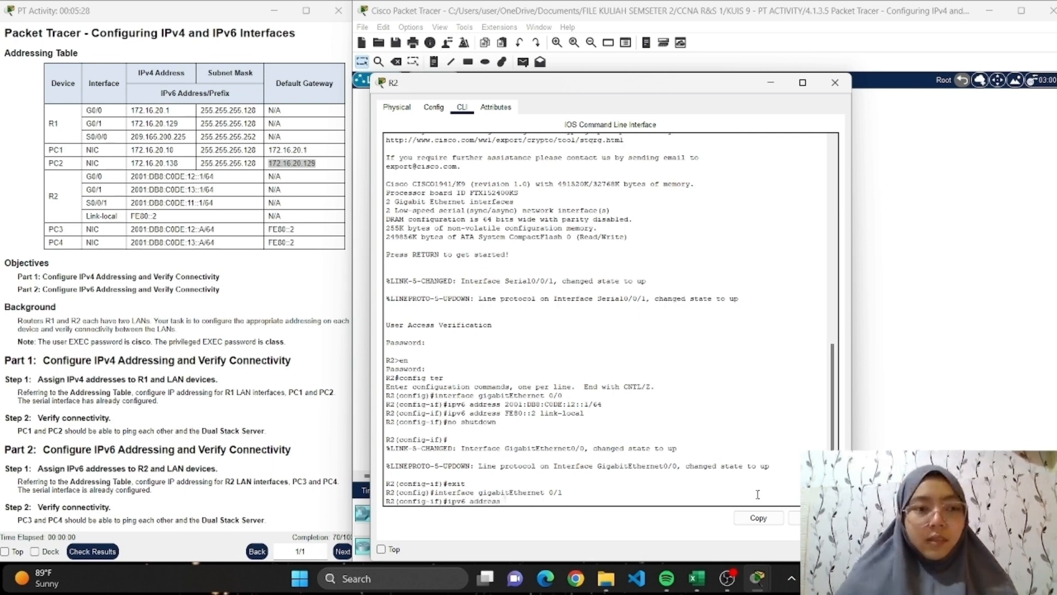
{"action": "type", "text": " 2001:D"}
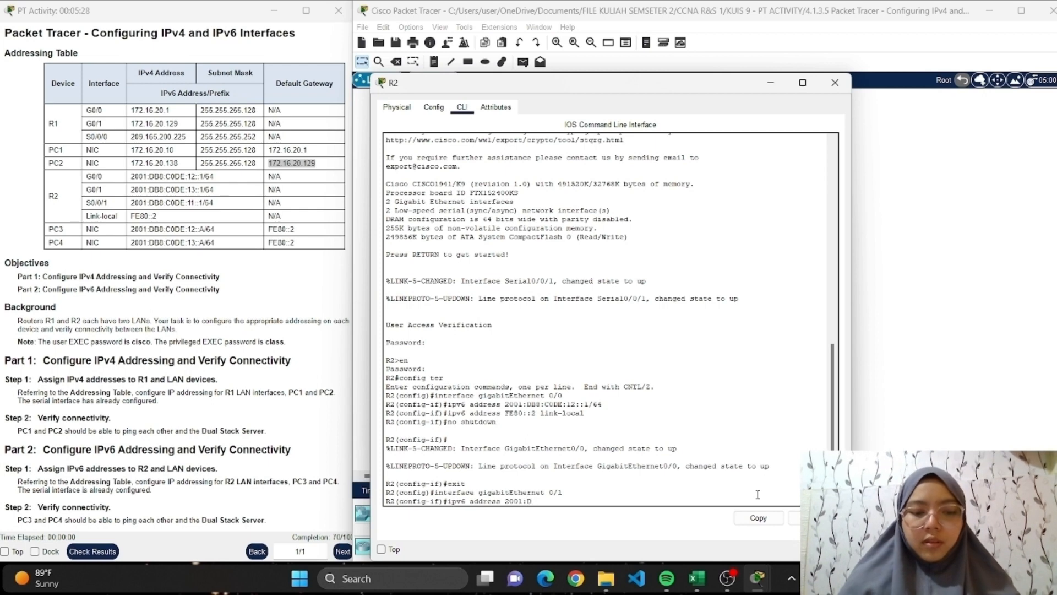
{"action": "type", "text": "b8:C"}
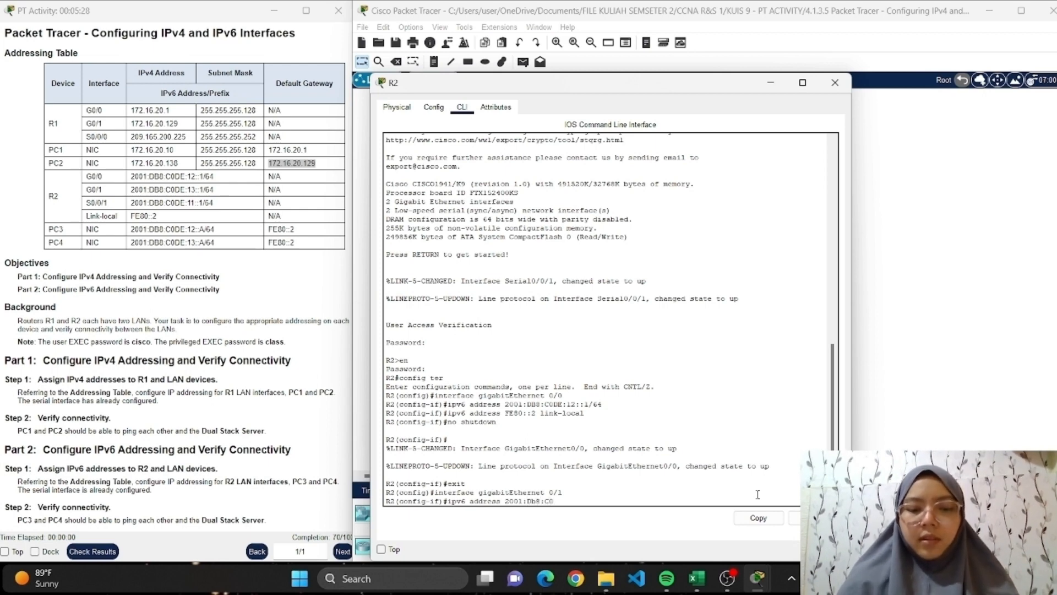
{"action": "type", "text": "ODE"}
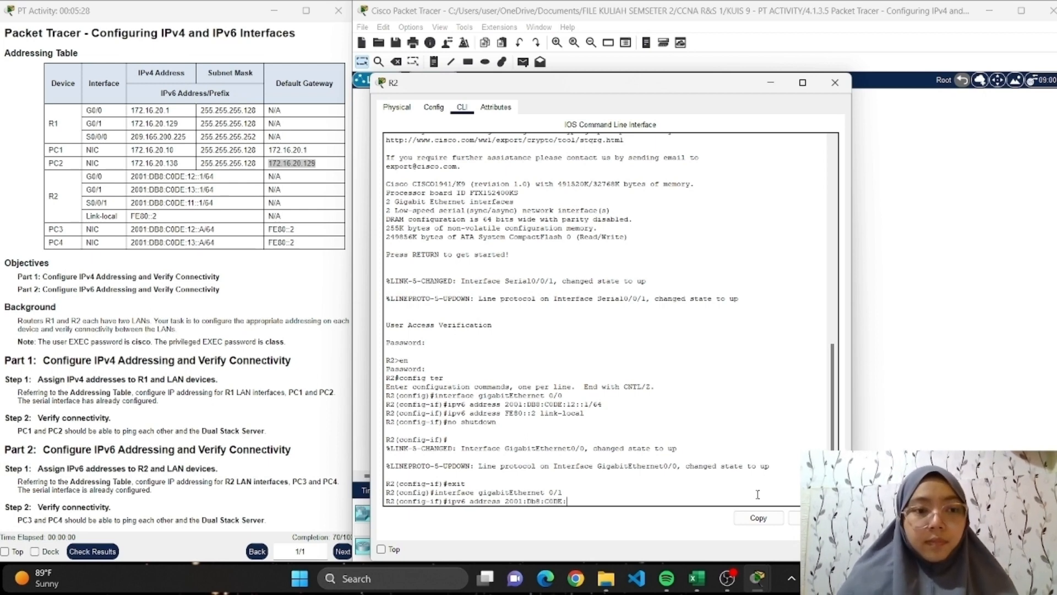
{"action": "type", "text": ":13::1/64"}
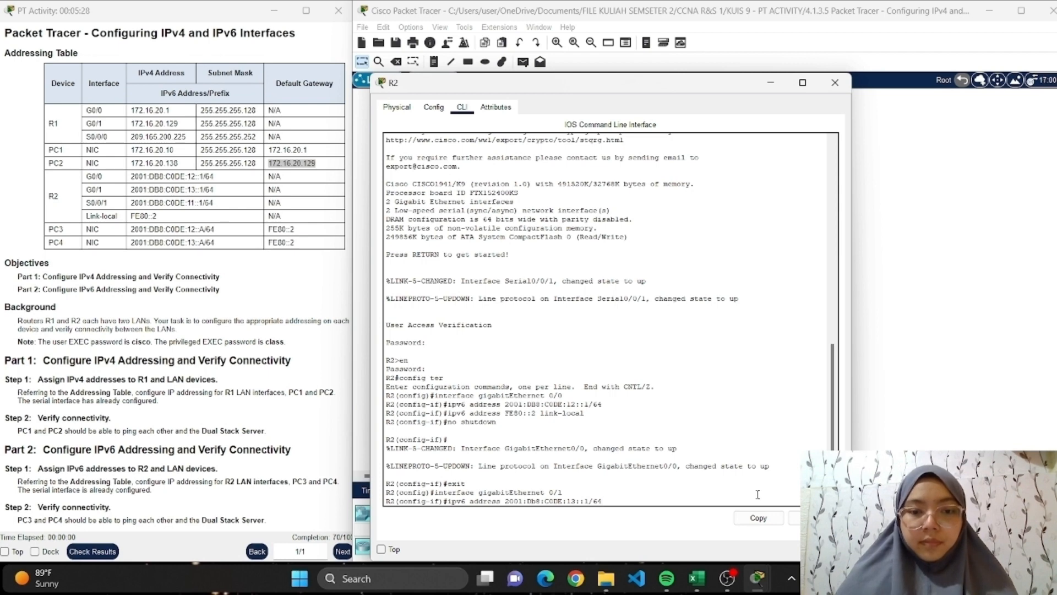
{"action": "key", "text": "Return"}
Assign FE80::2 as the IPv6 link-local address of R2's gigabitEthernet 0/1 interface.
{"action": "type", "text": "ig-if)#ipv6 address FE80::2"}
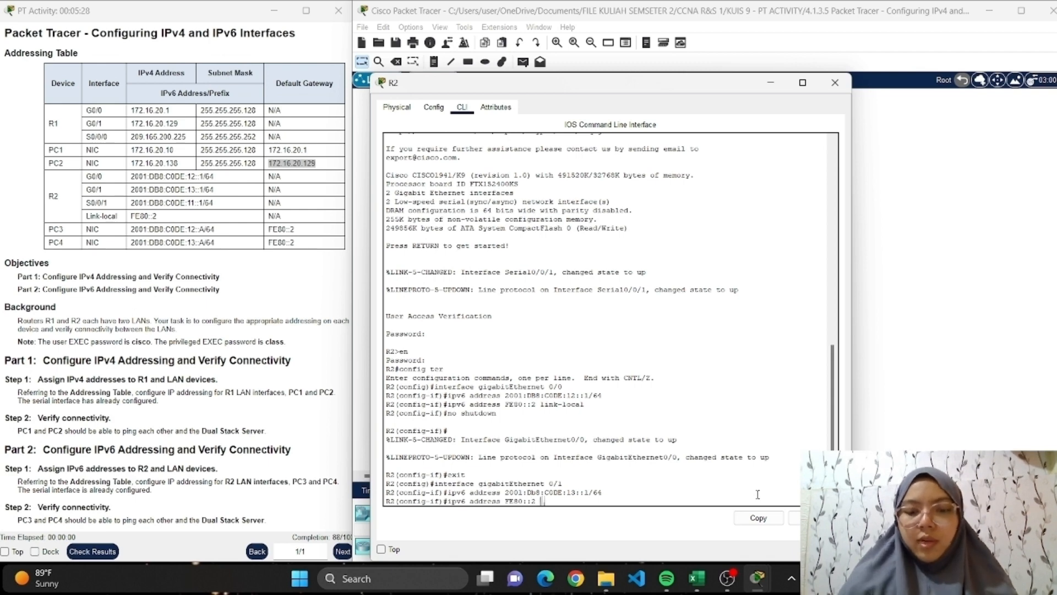
{"action": "type", "text": "link-lo"}
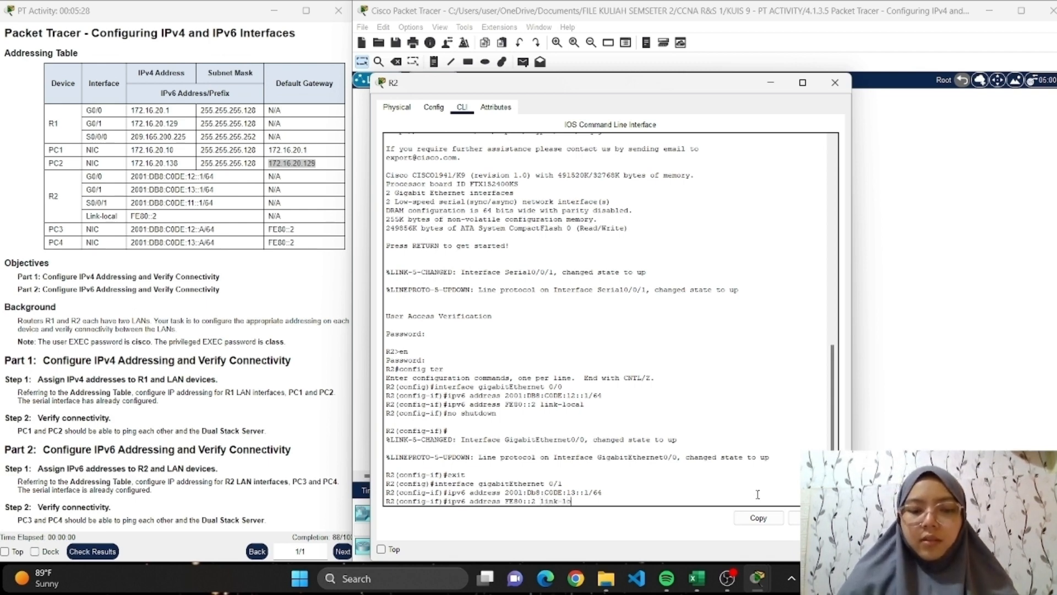
{"action": "type", "text": "cal"}
{"action": "key", "text": "Return"}
Enable R2's gigabitEthernet 0/1 with no shutdown and close the R2 window.
{"action": "type", "text": "no"}
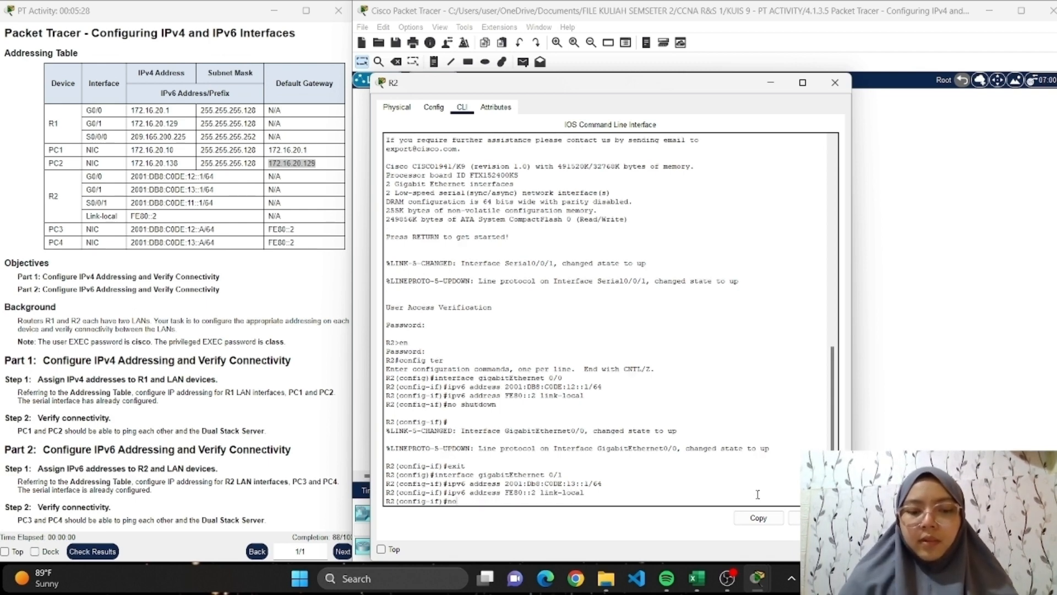
{"action": "type", "text": " shutdow"}
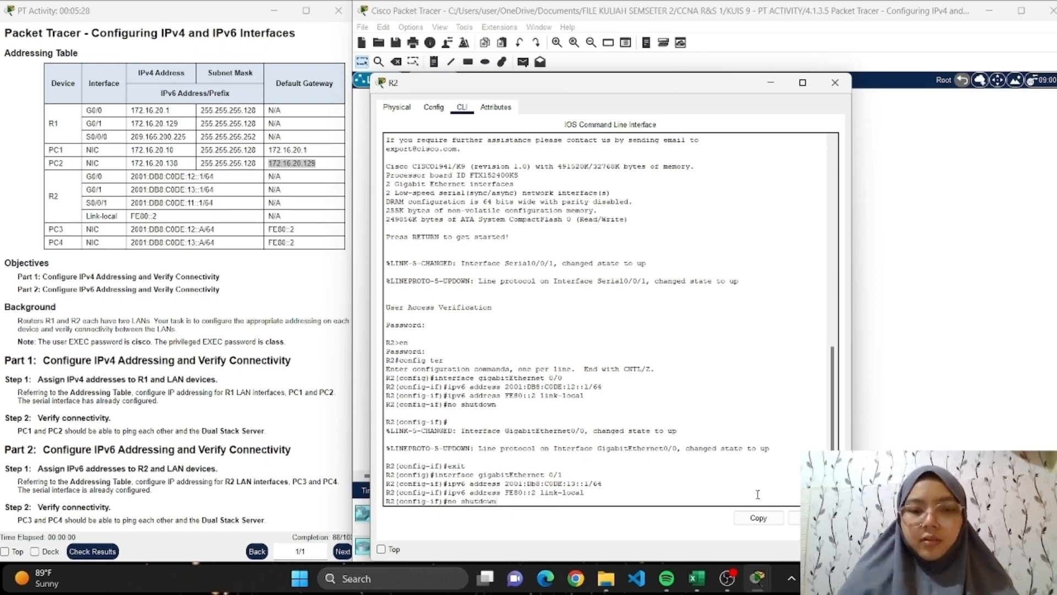
{"action": "type", "text": "n"}
{"action": "key", "text": "Return"}
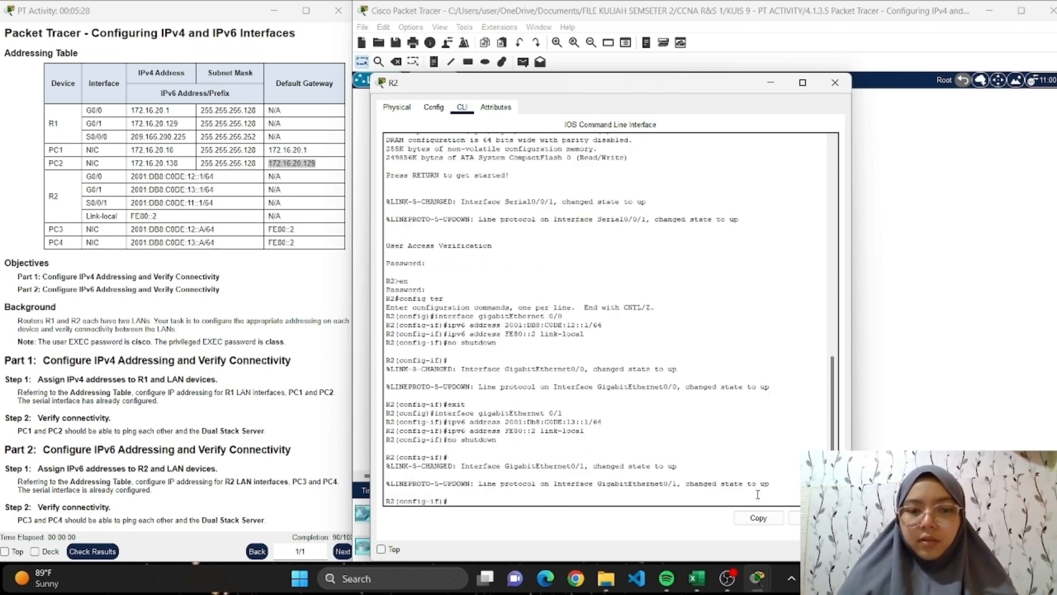
{"action": "left_click", "coordinate": [834, 82]}
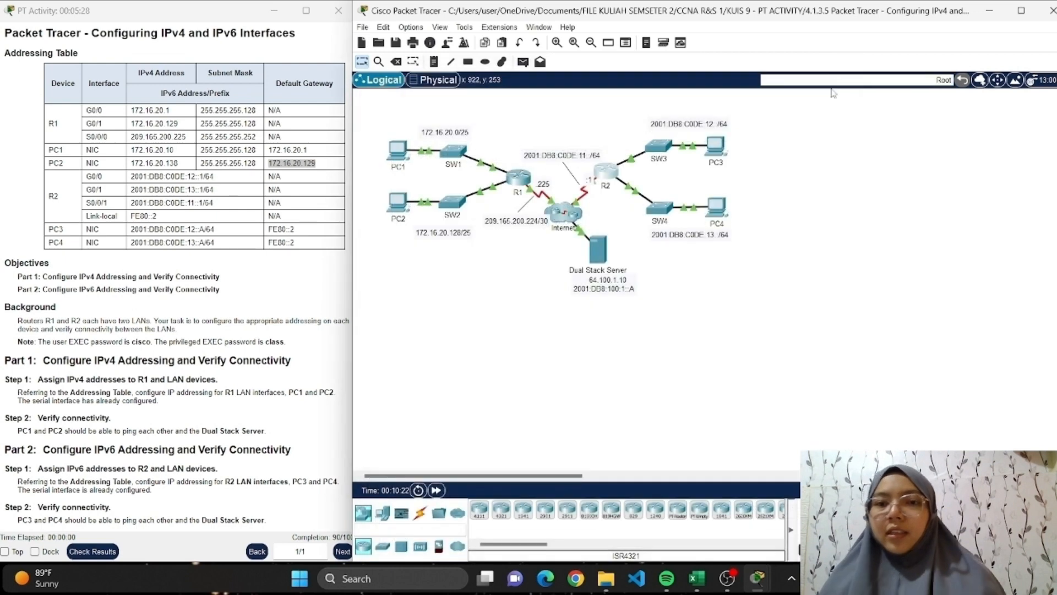
Open PC3's IP Configuration and set its static IPv6 address to 2001:DB8:C0DE:12::A with prefix length 64, copying the address from the addressing table.
{"action": "left_click", "coordinate": [725, 144]}
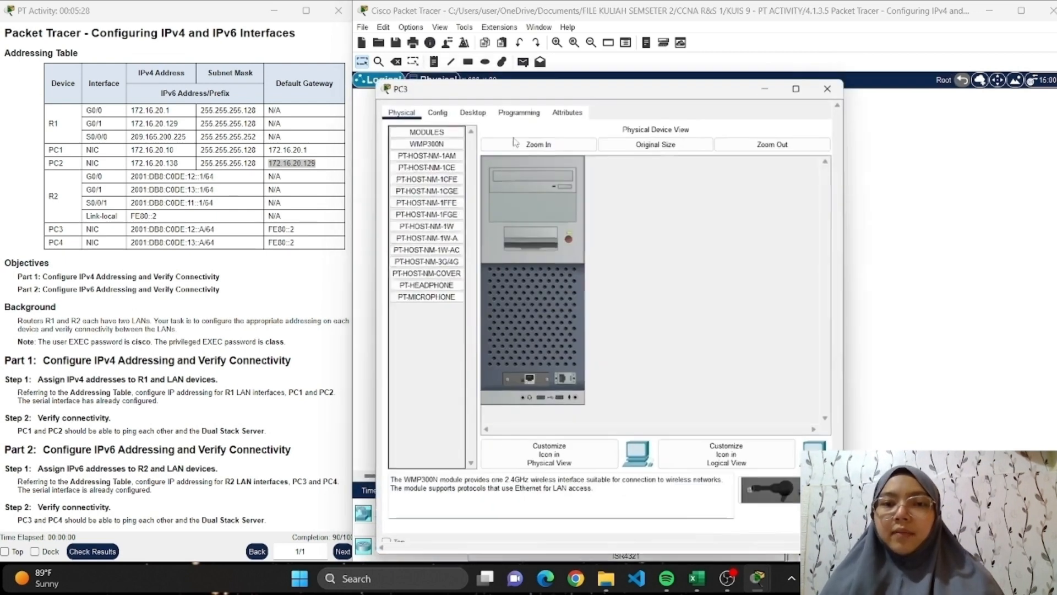
{"action": "left_click", "coordinate": [476, 108]}
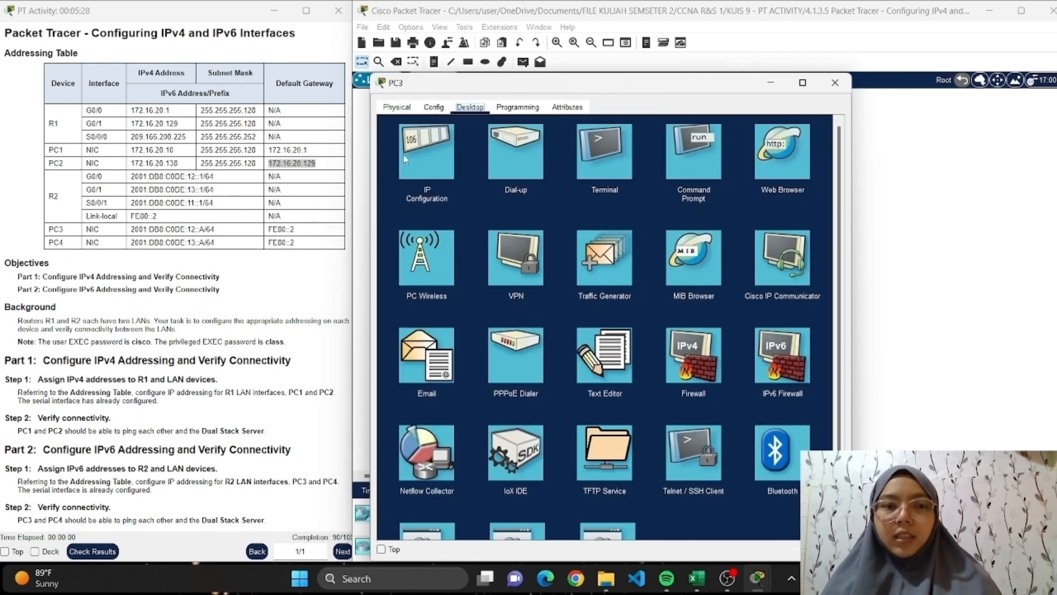
{"action": "left_click", "coordinate": [424, 153]}
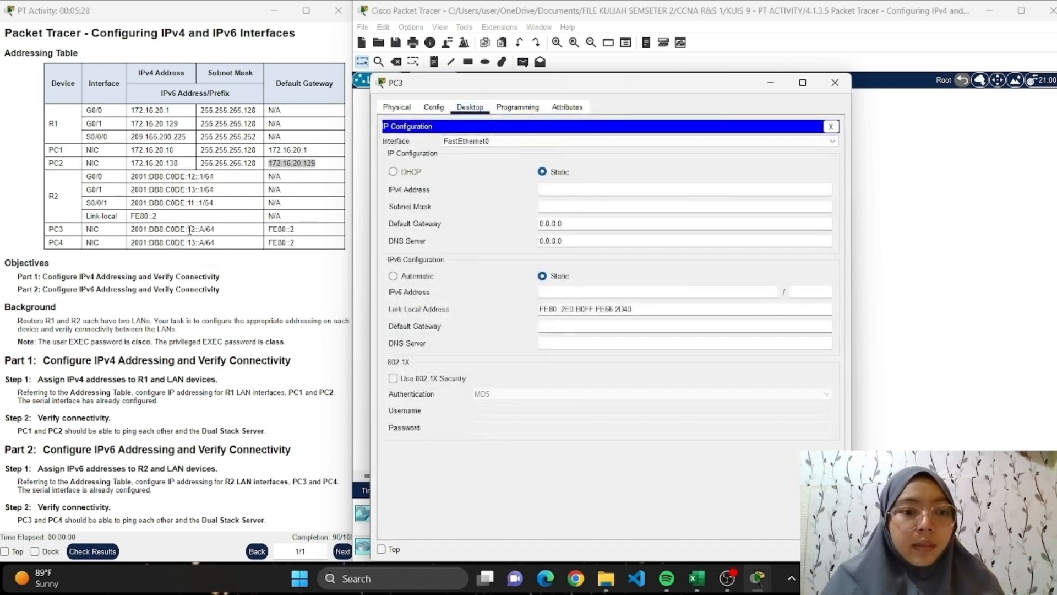
{"action": "left_click_drag", "start_coordinate": [204, 229], "coordinate": [128, 234]}
{"action": "key", "text": "ctrl+c"}
{"action": "left_click", "coordinate": [557, 292]}
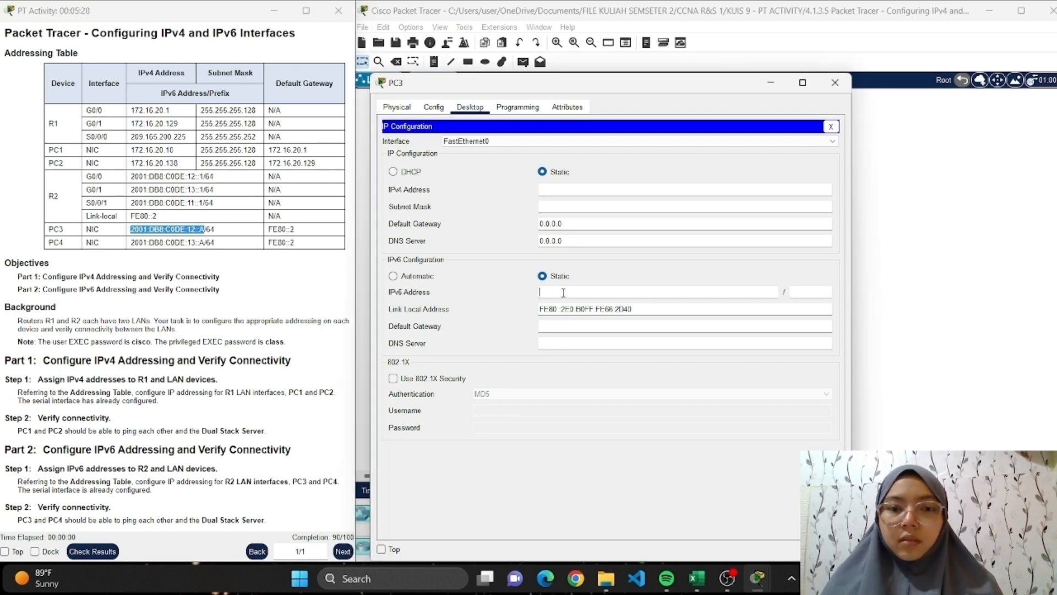
{"action": "key", "text": "ctrl+v"}
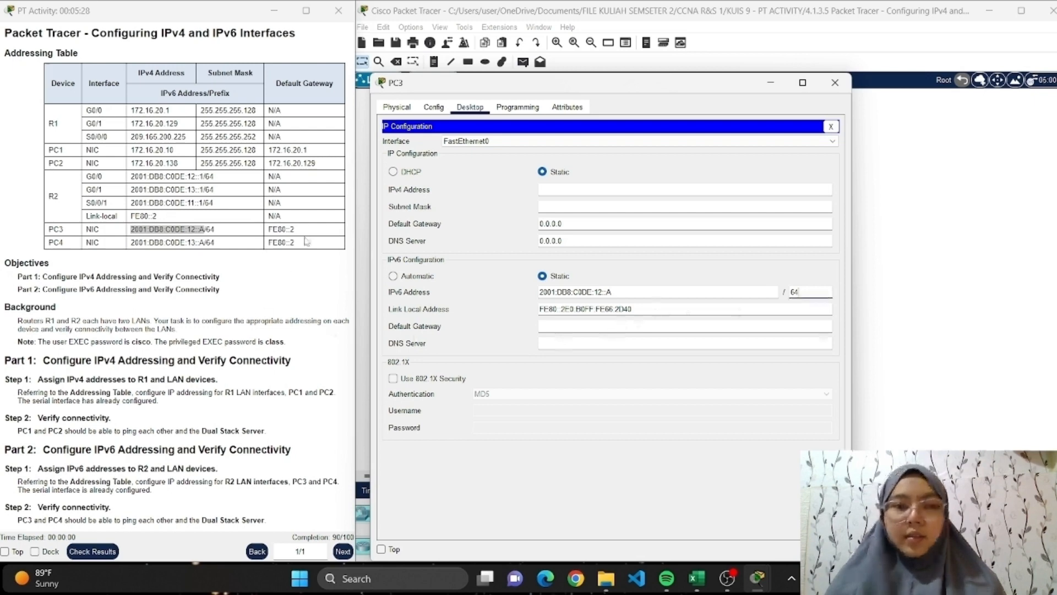
Set PC3's IPv6 default gateway to FE80::2, copied from the addressing table, and close the PC3 window.
{"action": "left_click_drag", "start_coordinate": [297, 229], "coordinate": [268, 229]}
{"action": "key", "text": "ctrl+c"}
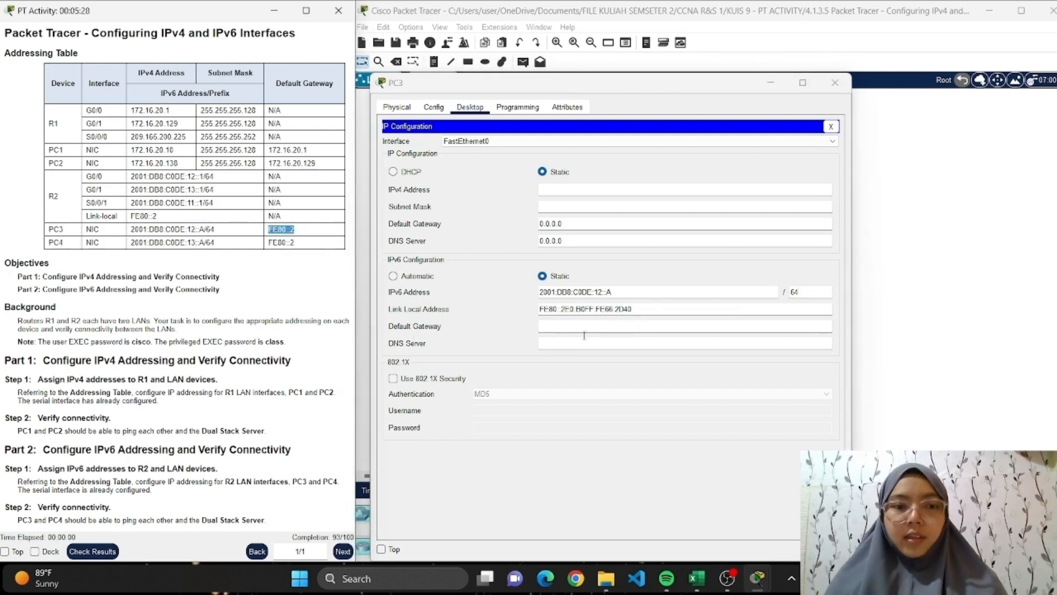
{"action": "left_click", "coordinate": [587, 325]}
{"action": "key", "text": "ctrl+v"}
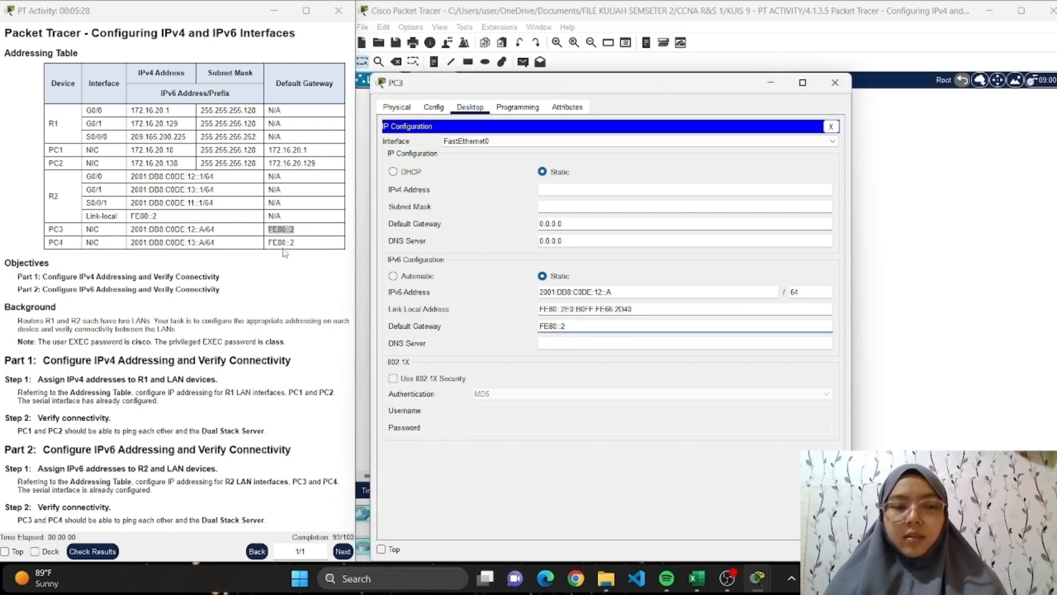
{"action": "left_click", "coordinate": [838, 84]}
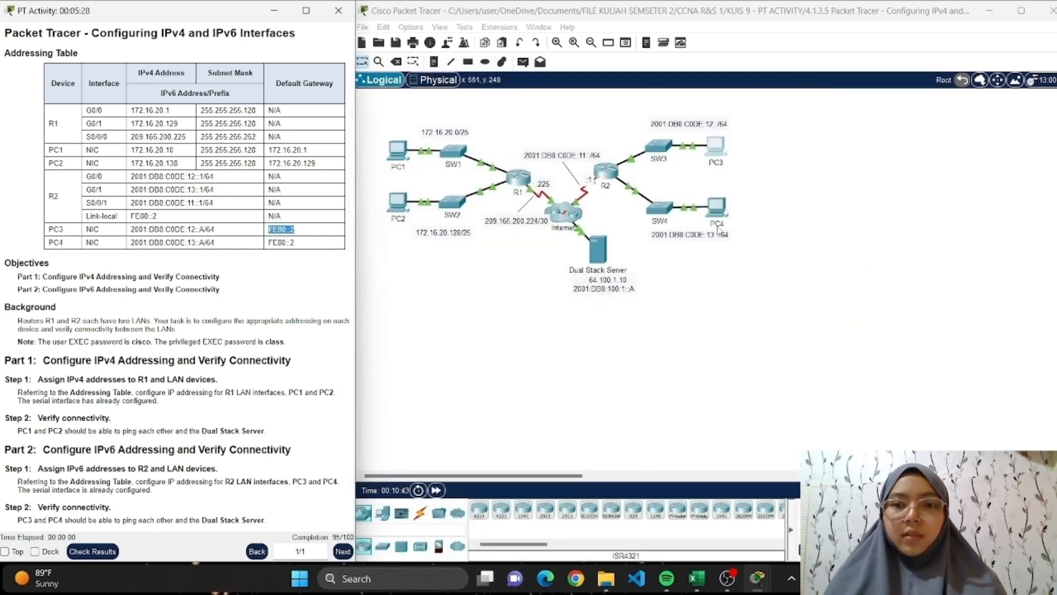
Open PC4's IP Configuration and set its static IPv6 address to 2001:DB8:C0DE:13::A with prefix length 64, copying the address from the addressing table.
{"action": "left_click", "coordinate": [715, 207]}
{"action": "left_click", "coordinate": [470, 107]}
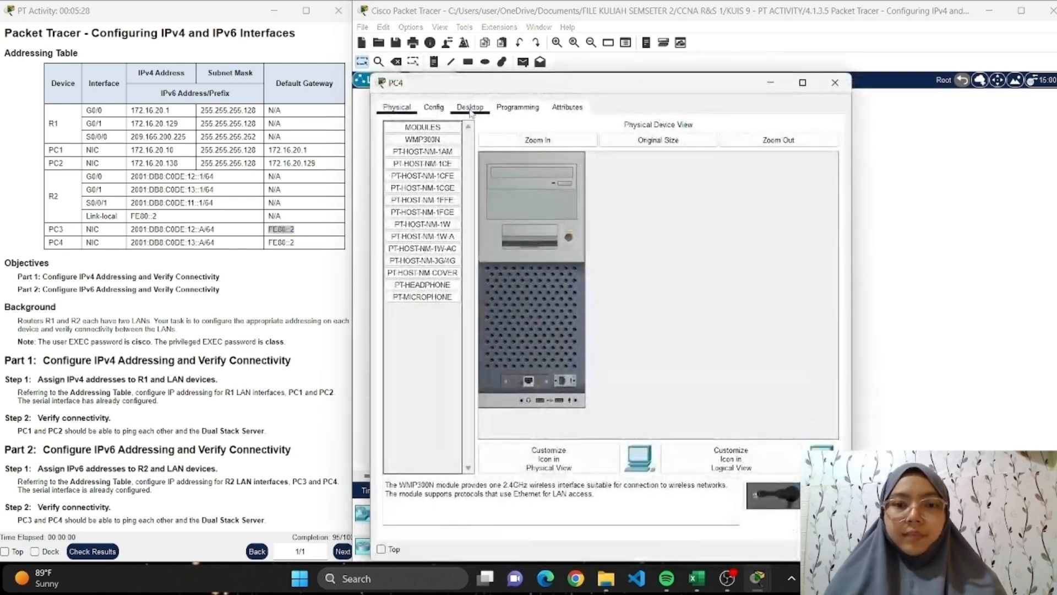
{"action": "left_click", "coordinate": [428, 159]}
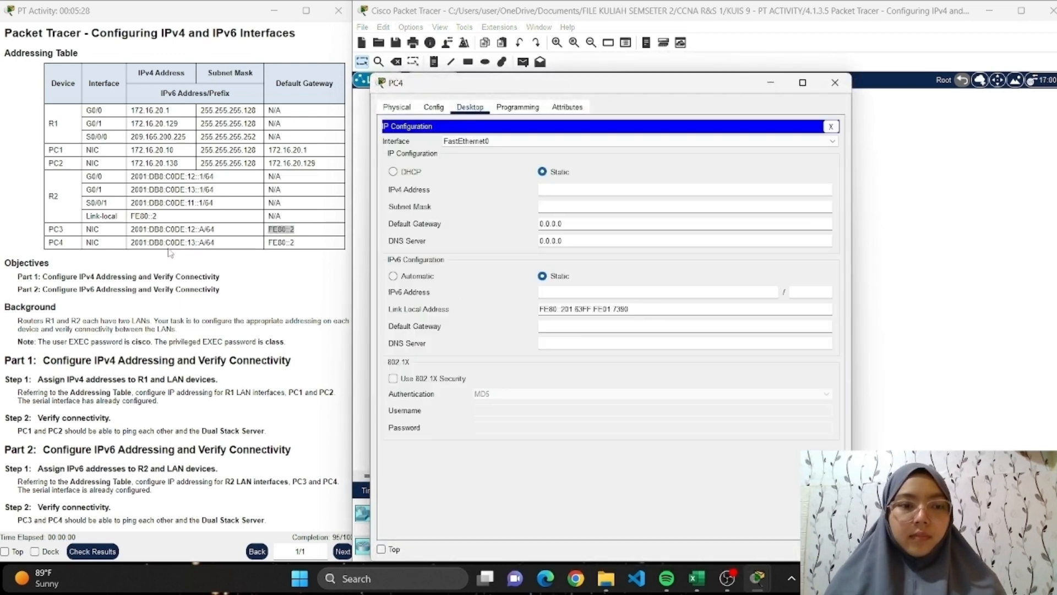
{"action": "left_click_drag", "start_coordinate": [203, 243], "coordinate": [130, 242]}
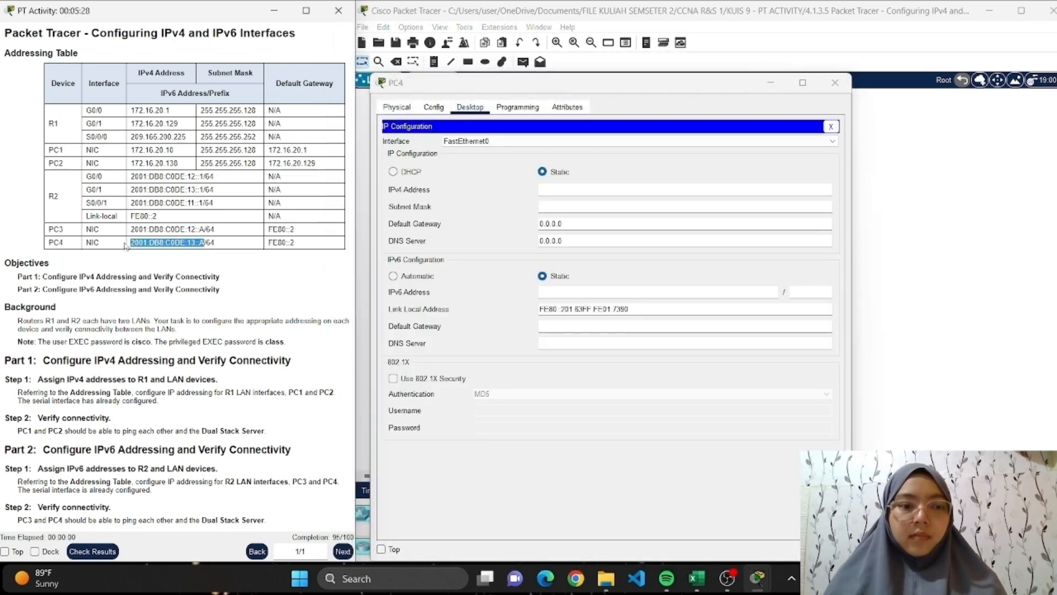
{"action": "left_click", "coordinate": [558, 289]}
{"action": "key", "text": "ctrl+v"}
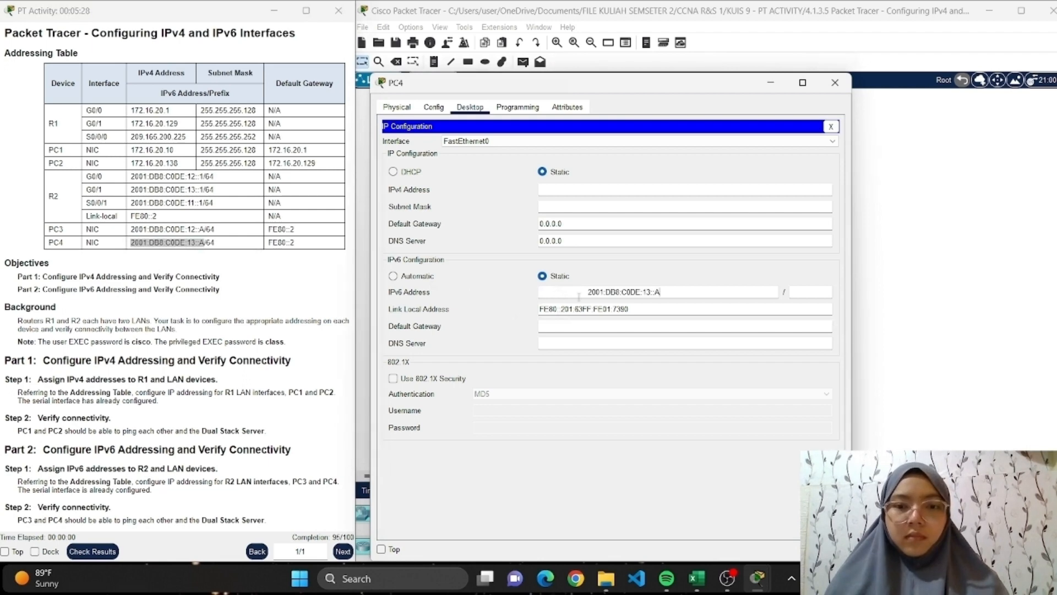
{"action": "left_click_drag", "start_coordinate": [589, 292], "coordinate": [484, 291]}
{"action": "key", "text": "BackSpace"}
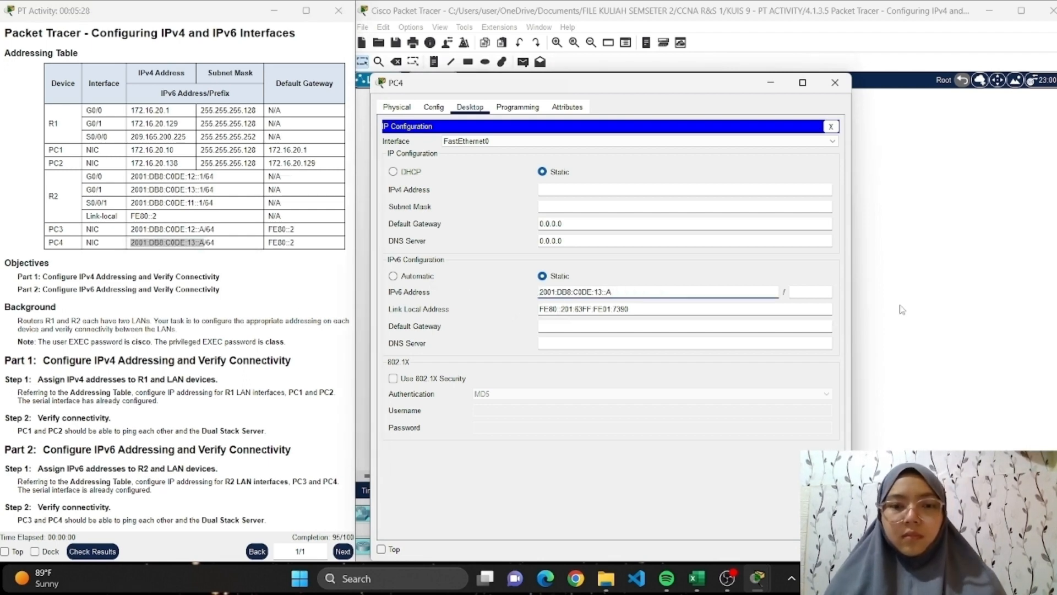
{"action": "left_click", "coordinate": [808, 296]}
{"action": "type", "text": "64"}
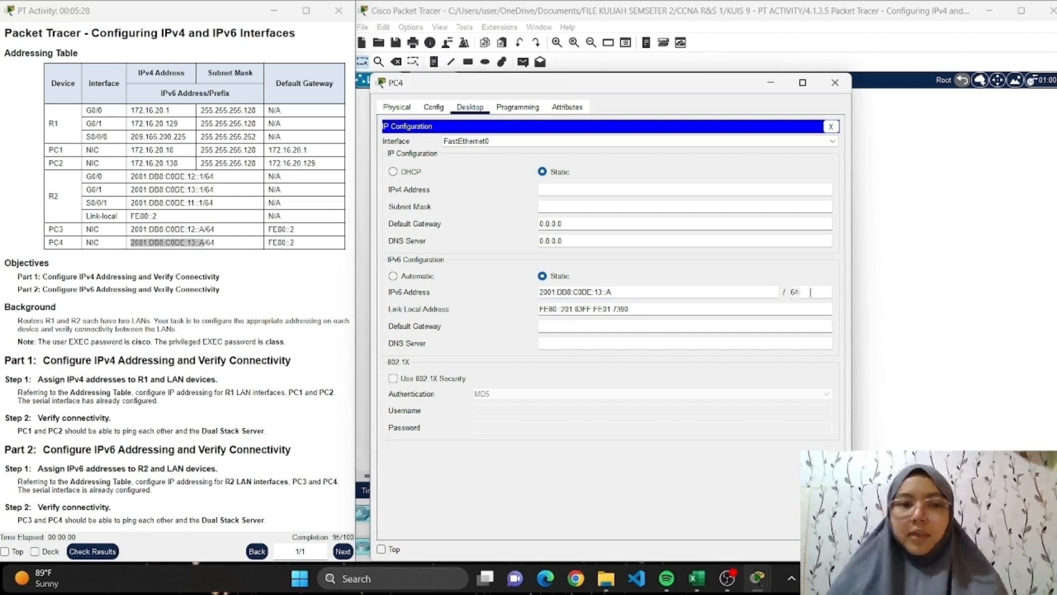
Set PC4's IPv6 default gateway to FE80::2, copied from the addressing table, and close the PC4 window.
{"action": "left_click_drag", "start_coordinate": [300, 243], "coordinate": [262, 246]}
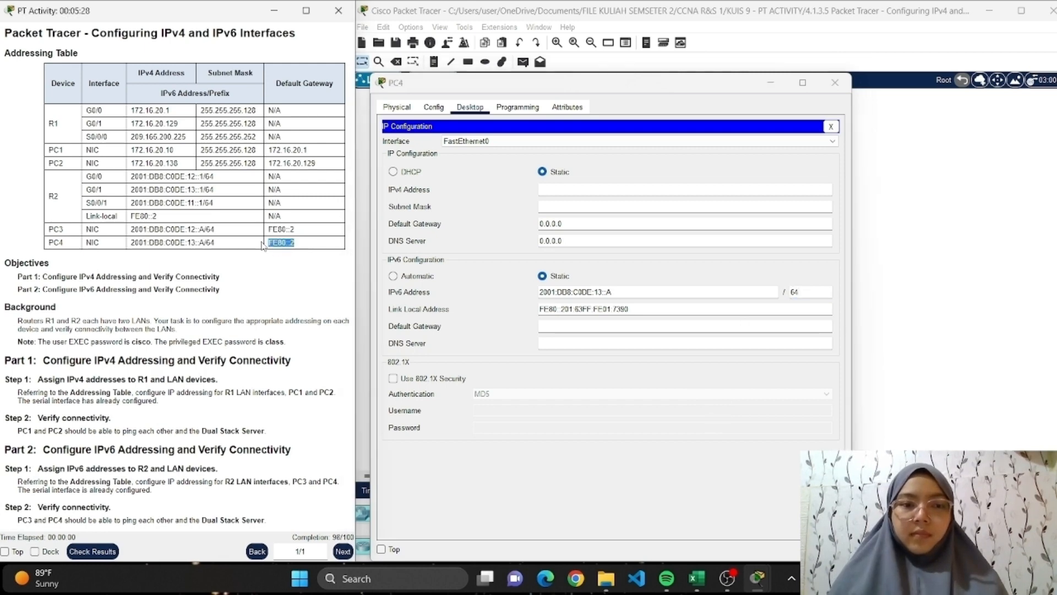
{"action": "left_click", "coordinate": [591, 332]}
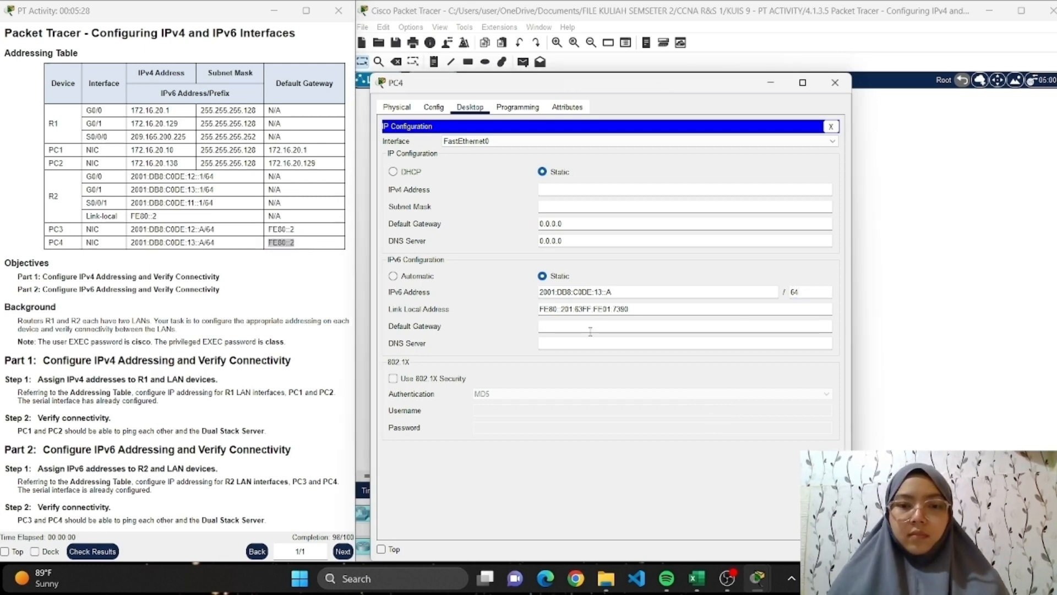
{"action": "key", "text": "ctrl+v"}
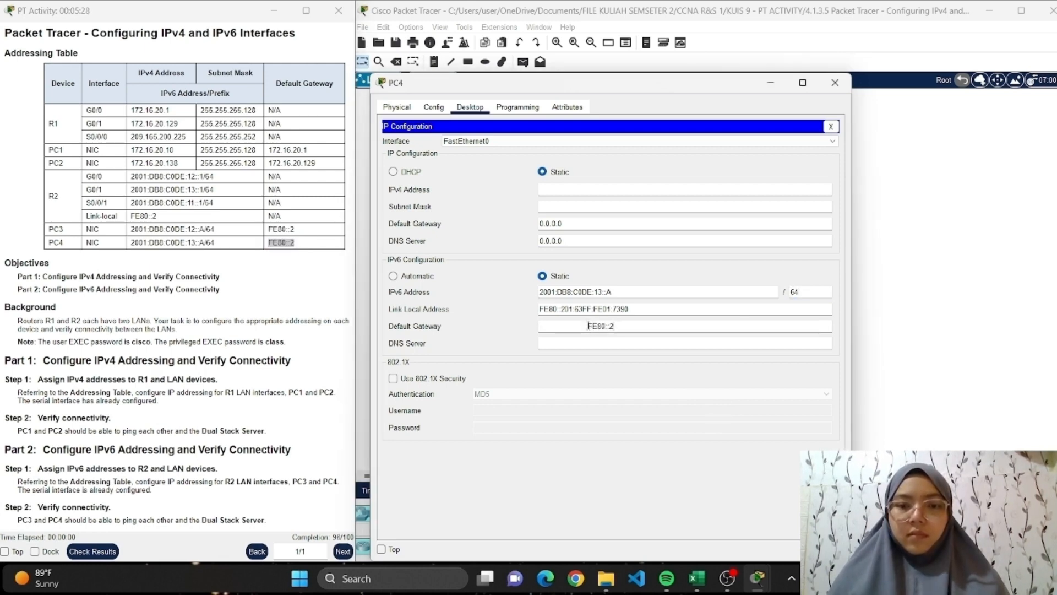
{"action": "left_click_drag", "start_coordinate": [589, 326], "coordinate": [507, 319]}
{"action": "key", "text": "BackSpace"}
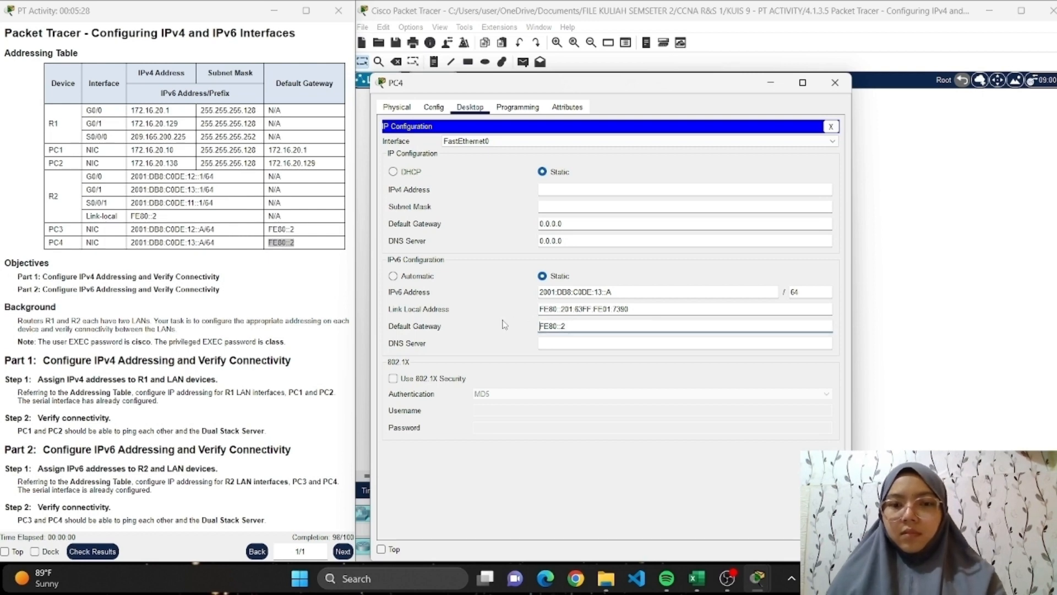
{"action": "left_click", "coordinate": [835, 82]}
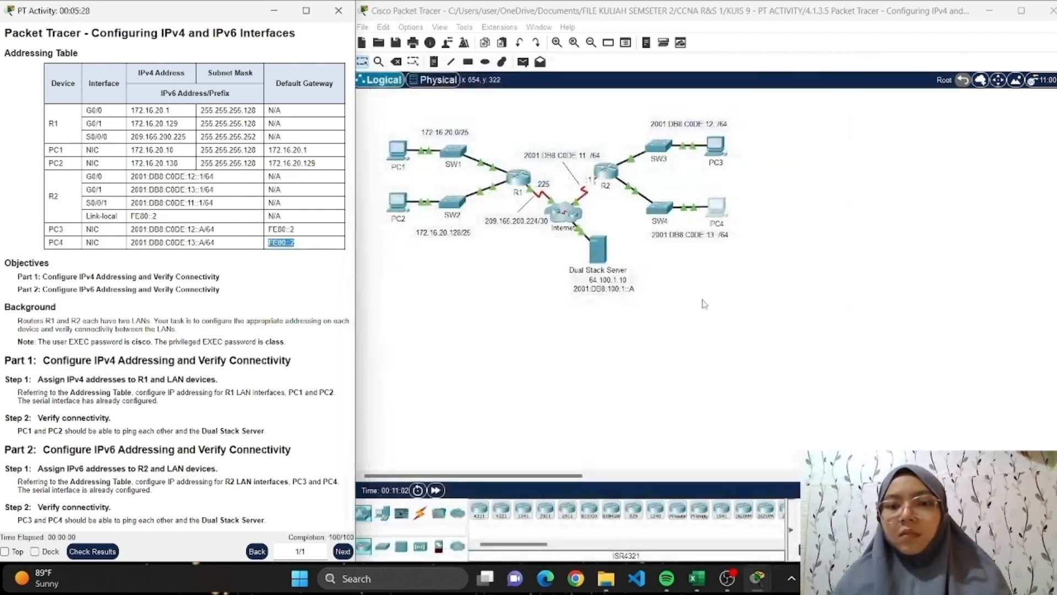
{"action": "left_click", "coordinate": [694, 344]}
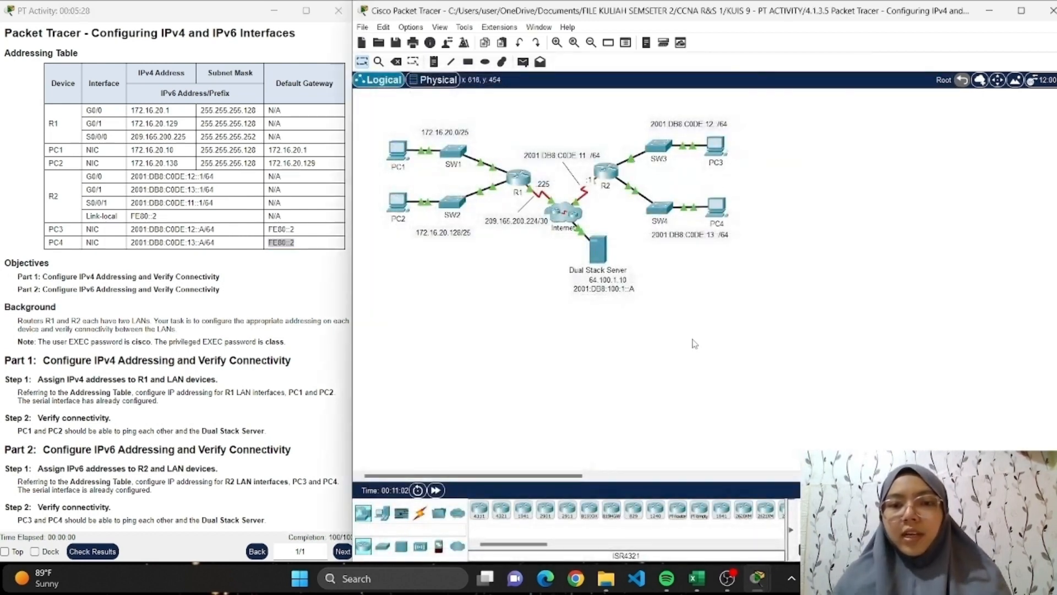
Ping PC4 at 2001:DB8:C0DE:13::A from PC3's Command Prompt.
{"action": "left_click", "coordinate": [717, 147]}
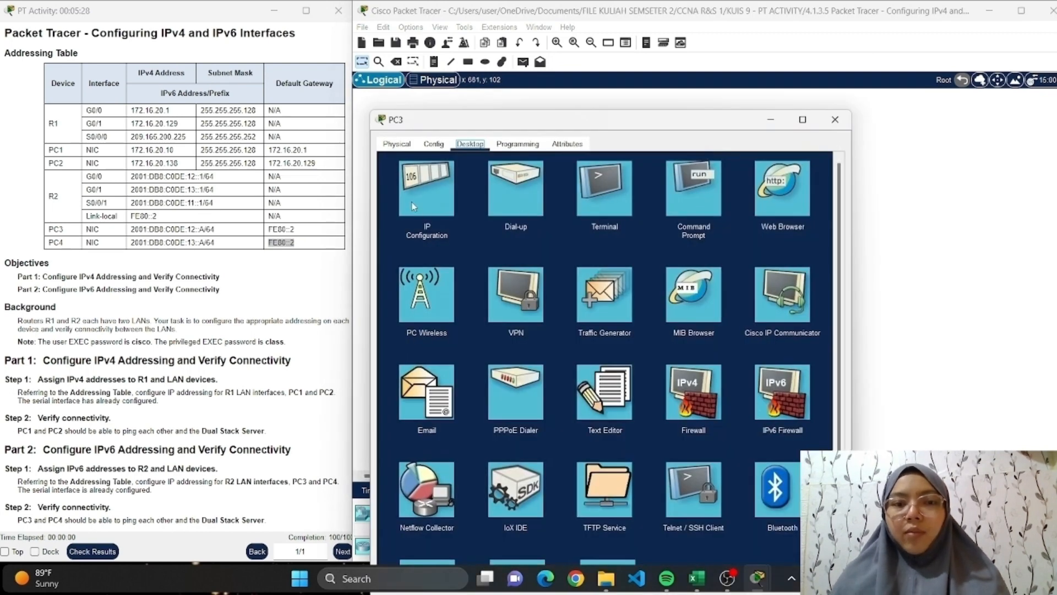
{"action": "left_click", "coordinate": [711, 203]}
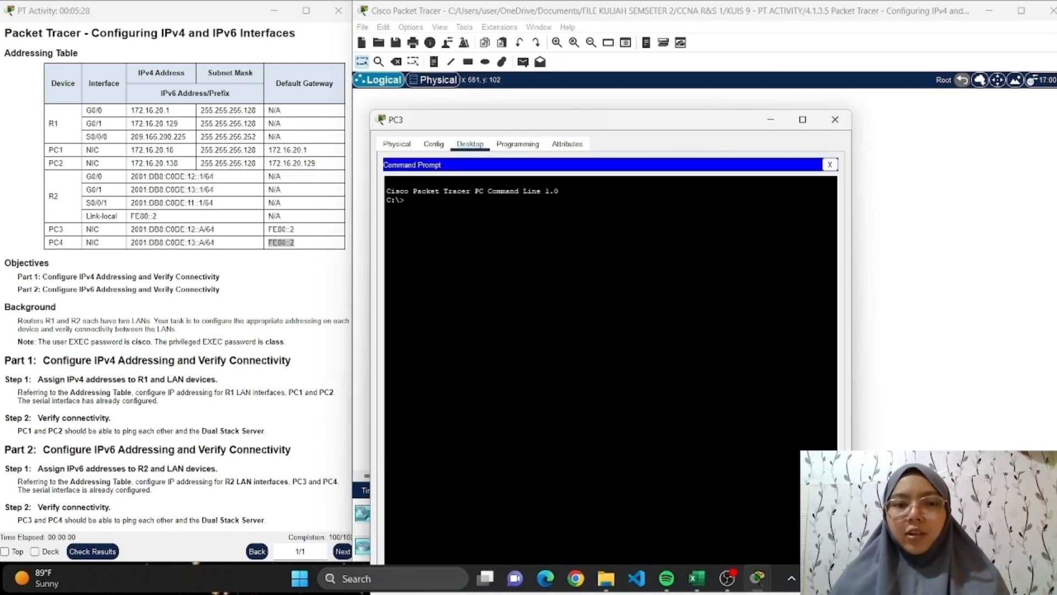
{"action": "type", "text": "ping "}
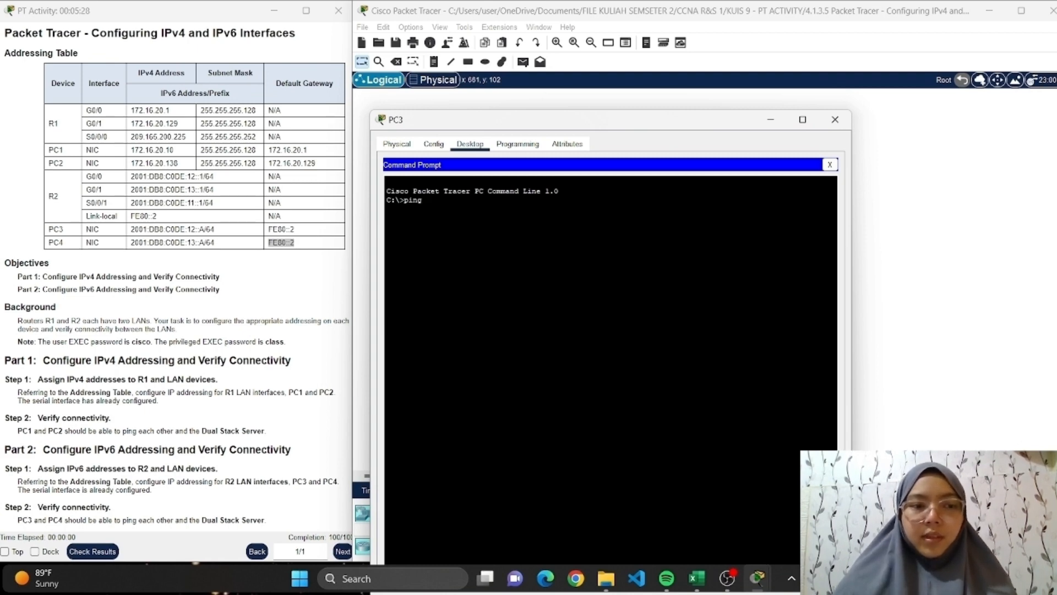
{"action": "type", "text": "2001:Db8:C"}
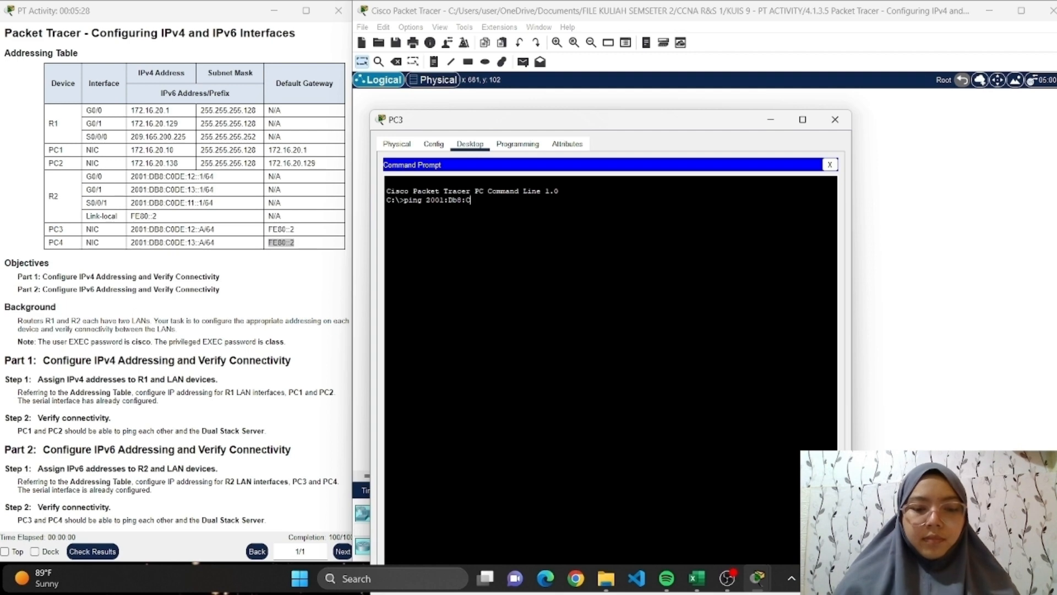
{"action": "type", "text": "ODE:13::"}
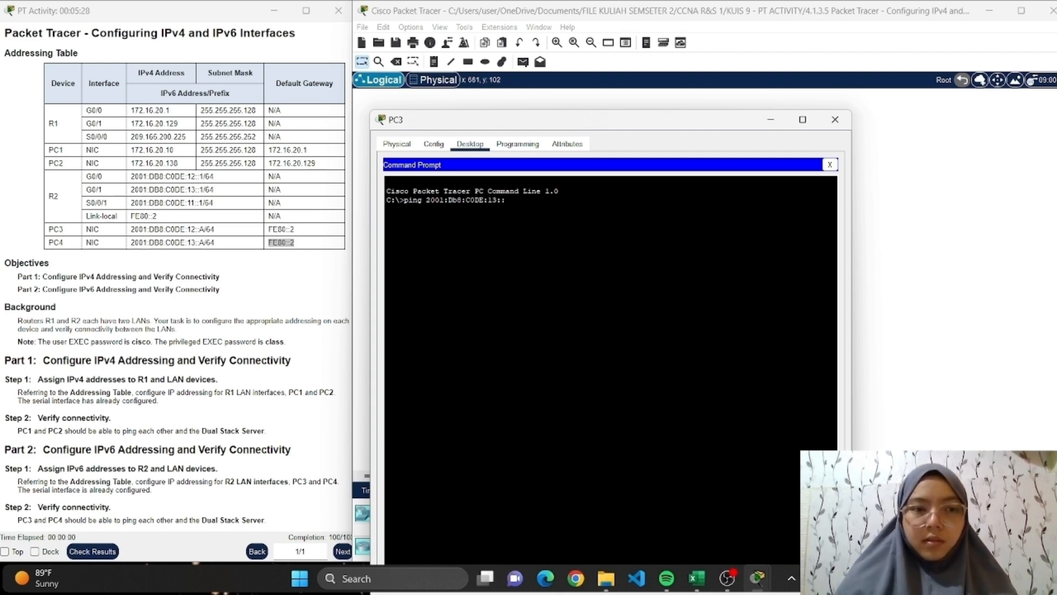
{"action": "type", "text": "A"}
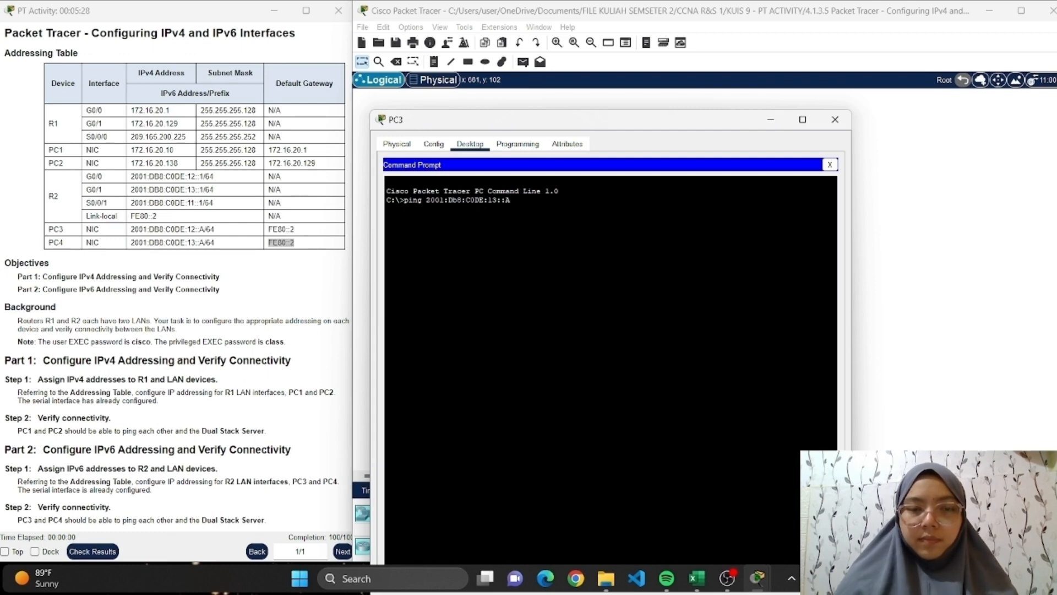
{"action": "key", "text": "Return"}
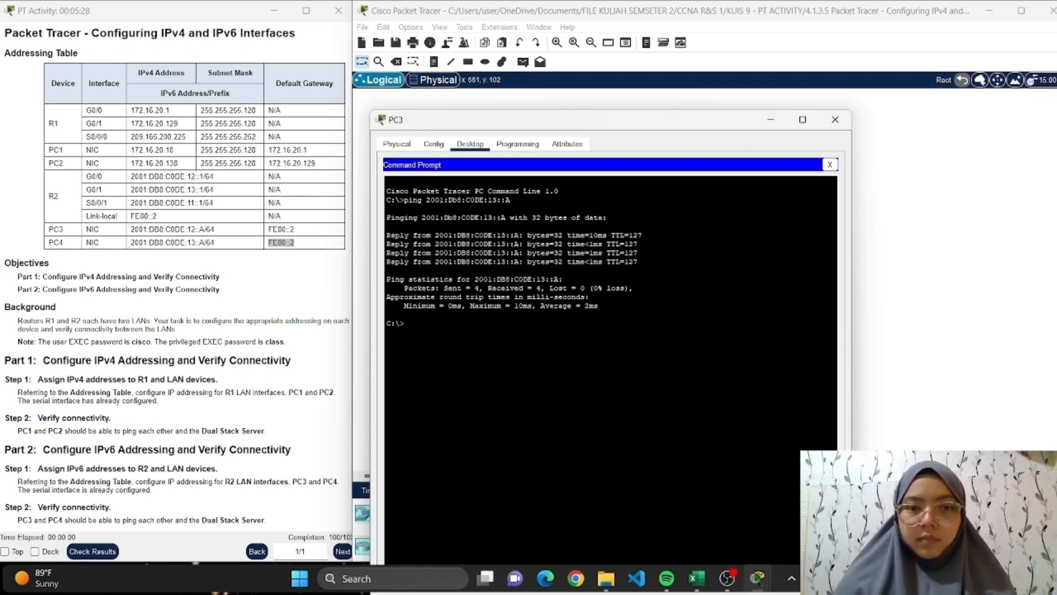
Ping the Dual Stack Server at 2001:DB8:100:1::A from PC3's Command Prompt, then close the PC3 window.
{"action": "type", "text": "ping"}
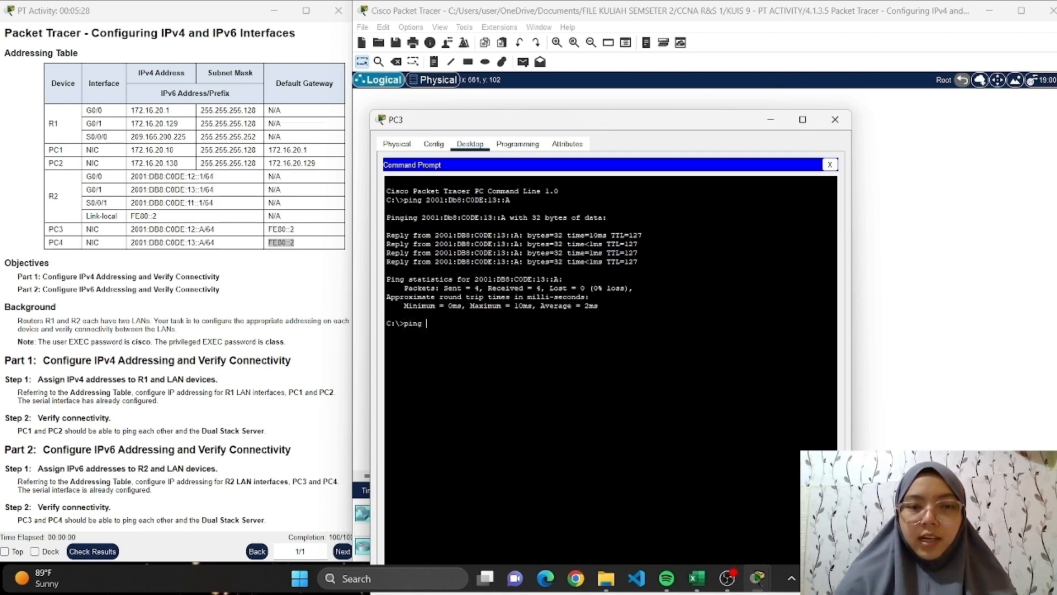
{"action": "left_click_drag", "start_coordinate": [572, 124], "coordinate": [259, 91]}
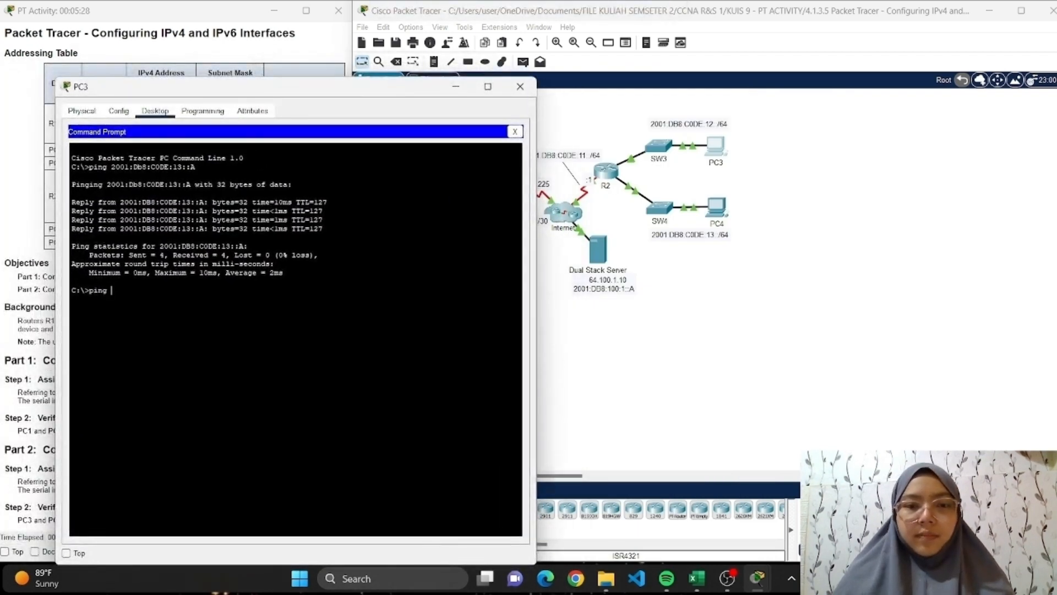
{"action": "type", "text": "2001:DEb8"}
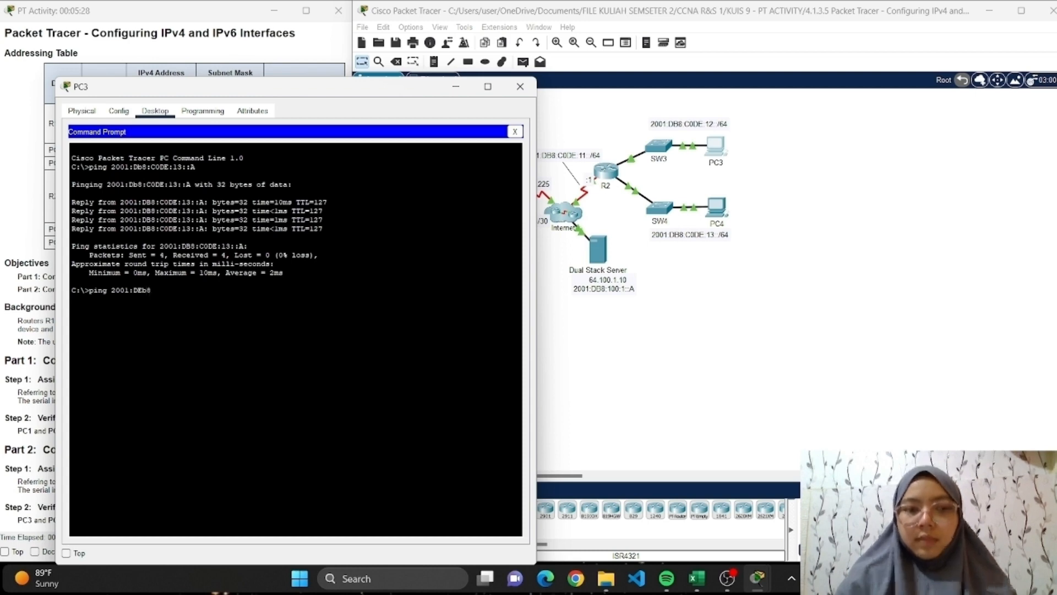
{"action": "key", "text": "BackSpace"}
{"action": "key", "text": "BackSpace"}
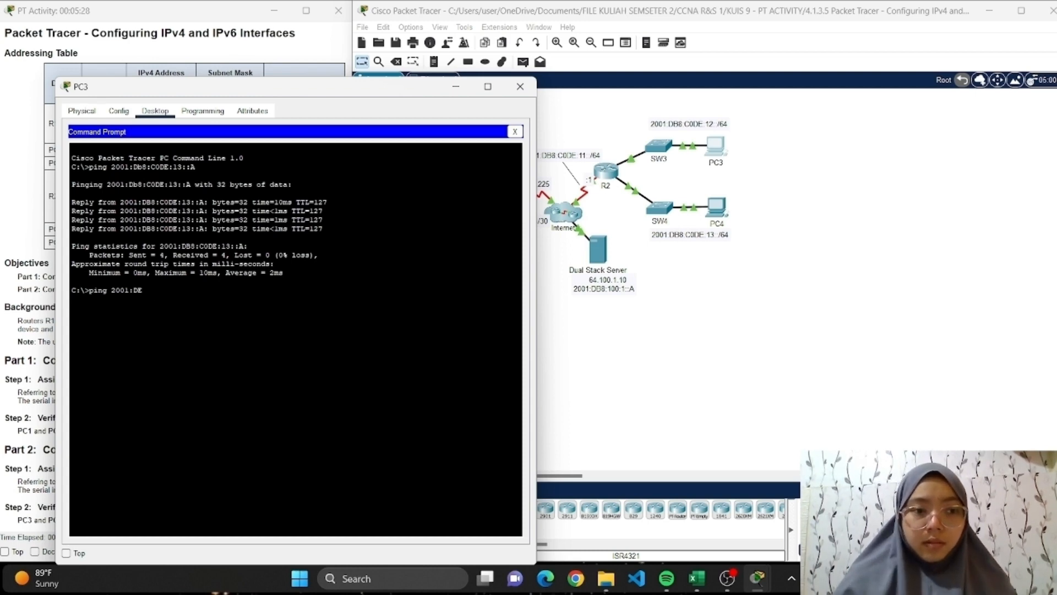
{"action": "type", "text": "B"}
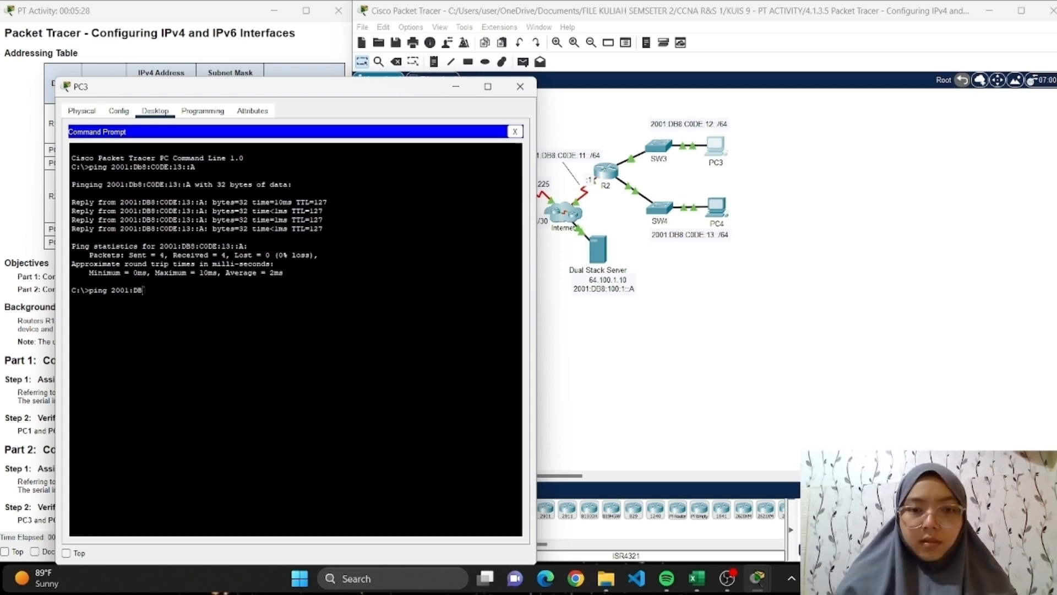
{"action": "type", "text": "8:10"}
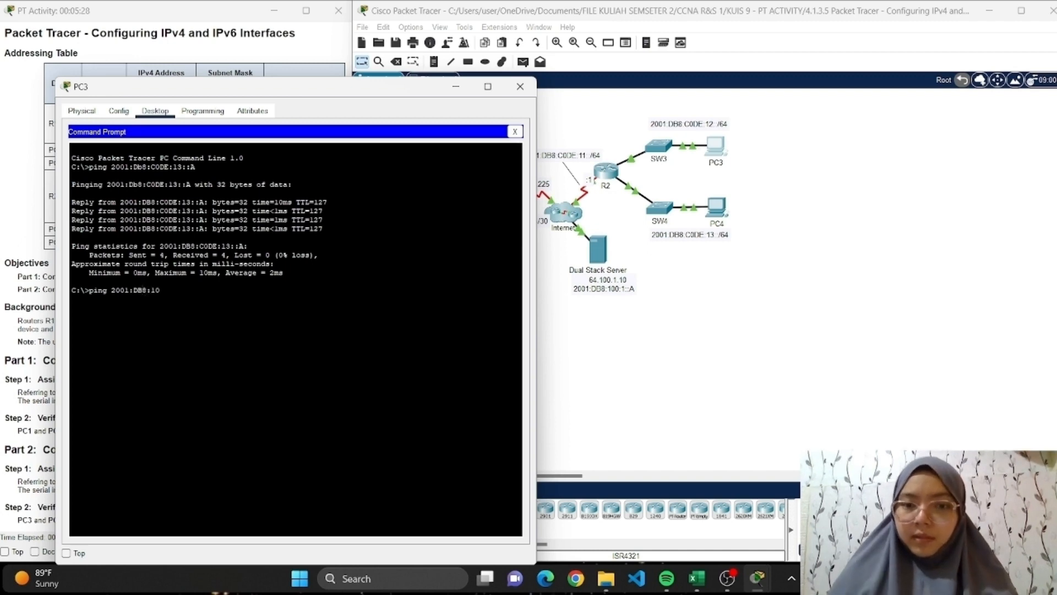
{"action": "type", "text": "0:1"}
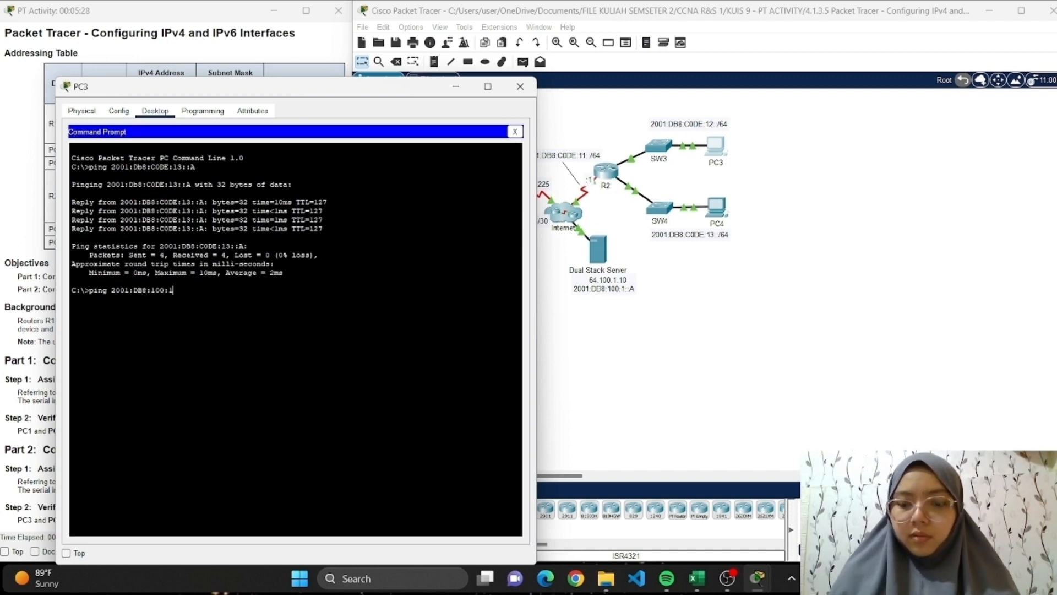
{"action": "type", "text": "::A"}
{"action": "key", "text": "Return"}
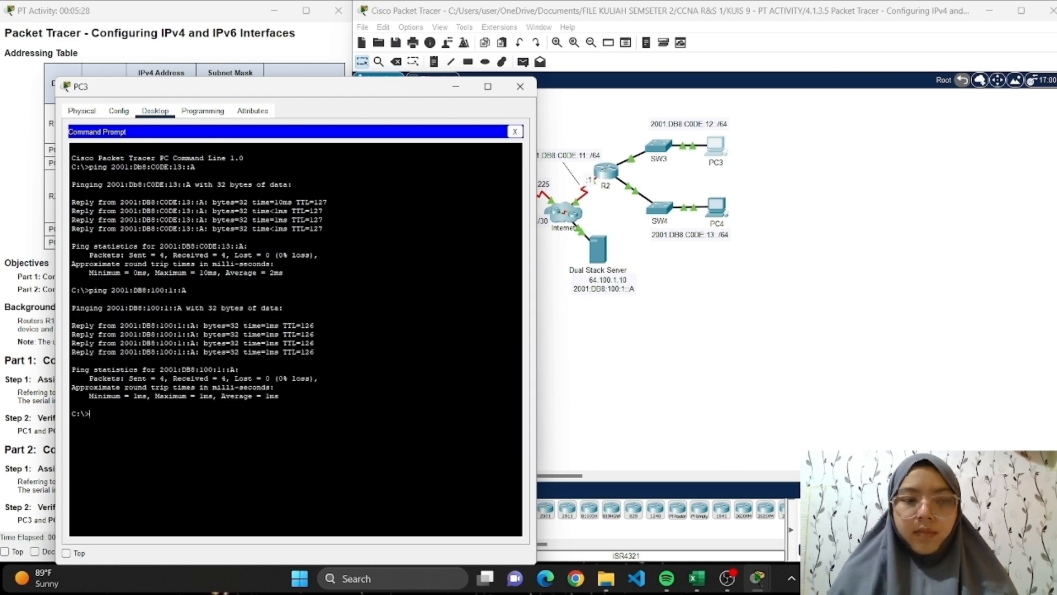
{"action": "left_click_drag", "start_coordinate": [246, 97], "coordinate": [608, 103]}
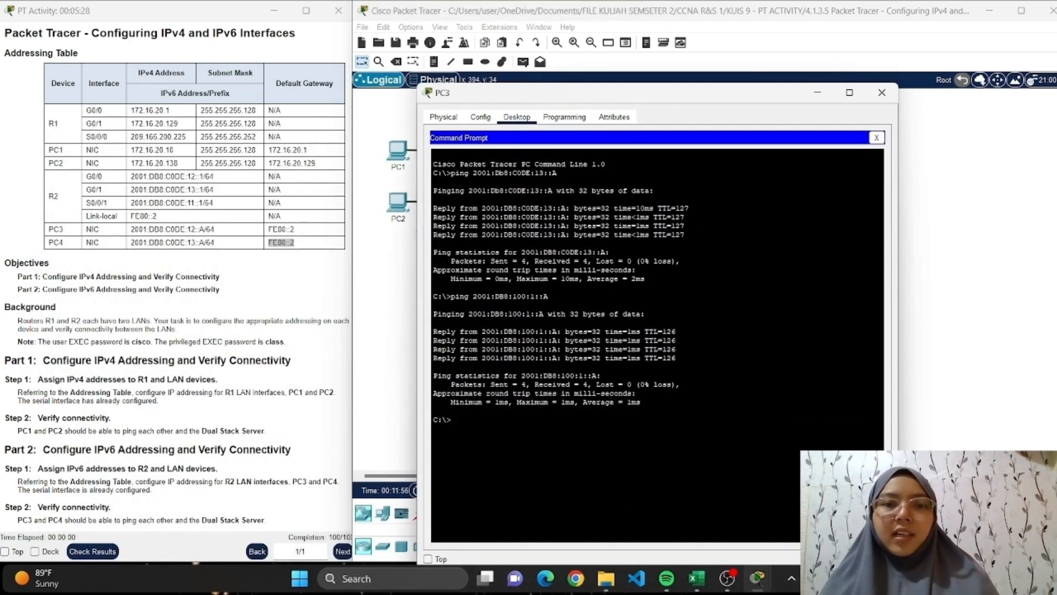
{"action": "left_click", "coordinate": [882, 92]}
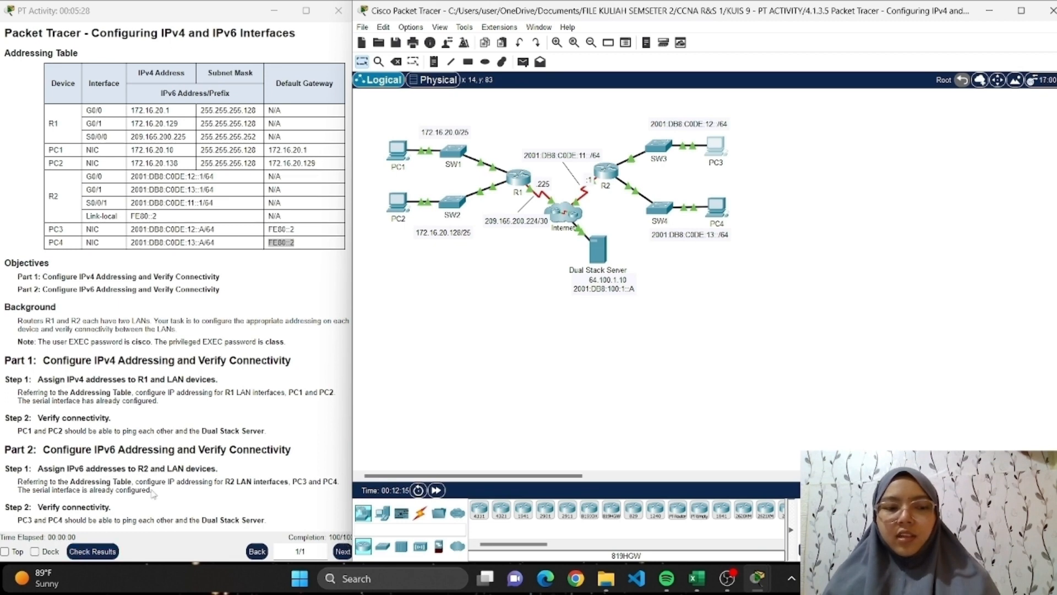
Exit Packet Tracer without saving and switch to File Explorer's KUIS 9 - PT ACTIVITY folder.
{"action": "left_click", "coordinate": [1052, 11]}
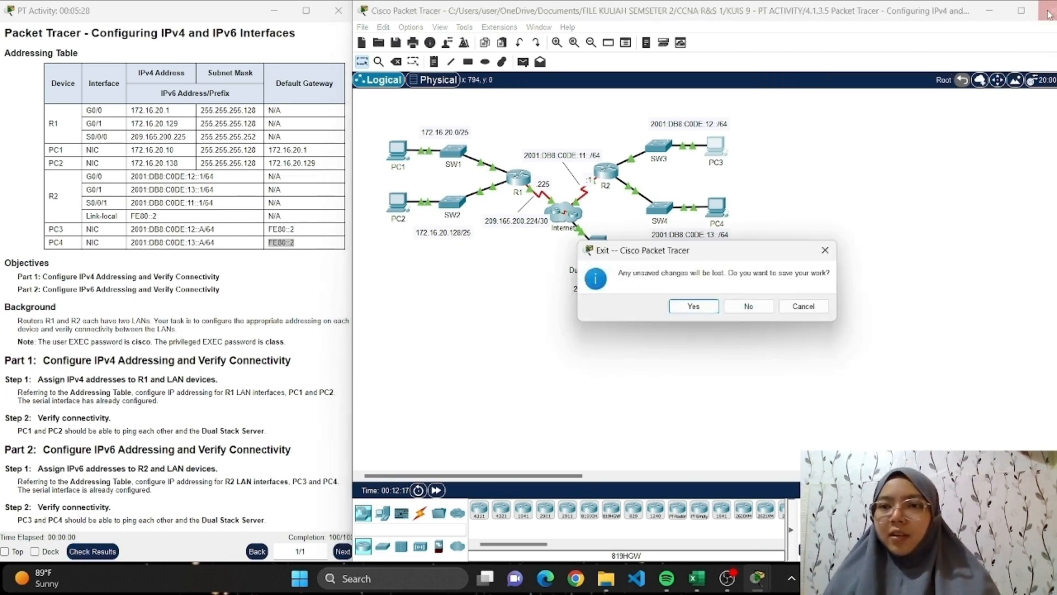
{"action": "left_click", "coordinate": [749, 306]}
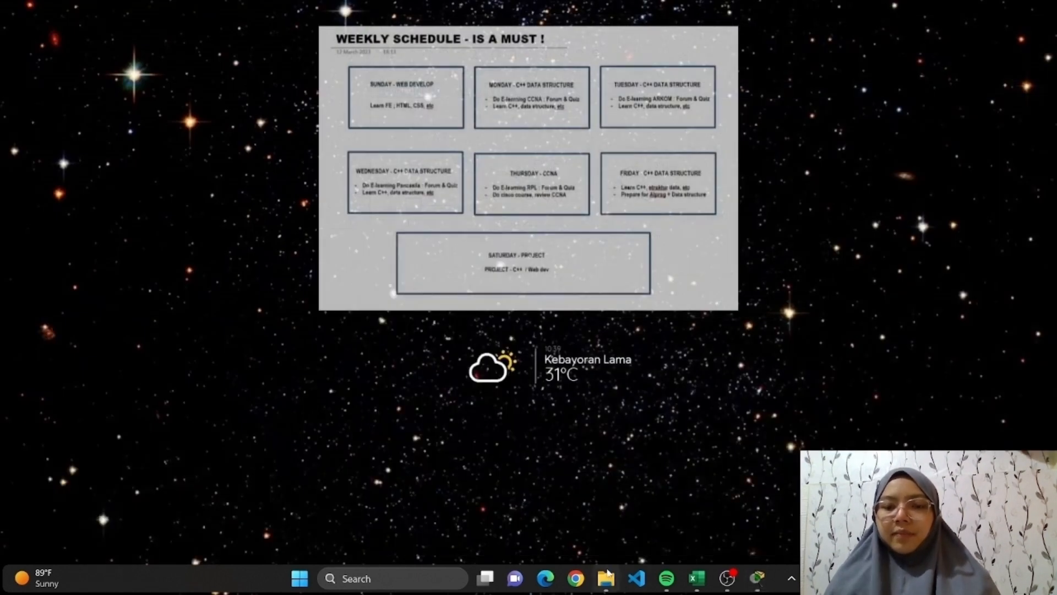
{"action": "left_click", "coordinate": [607, 579]}
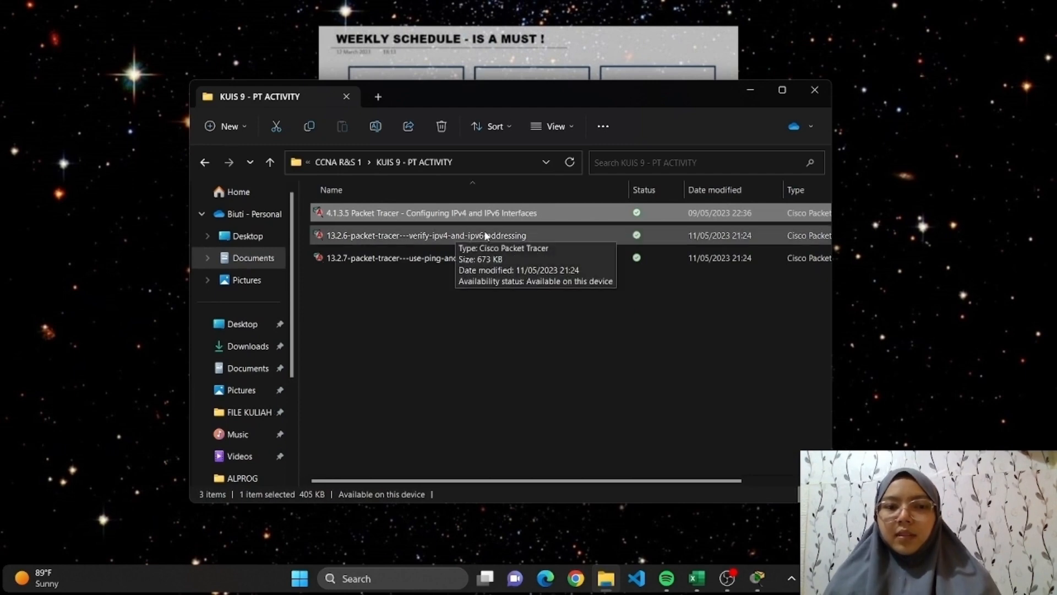
Open the 13.2.6 verify IPv4 and IPv6 addressing activity and dismiss its user profile dialog.
{"action": "double_click", "coordinate": [529, 237]}
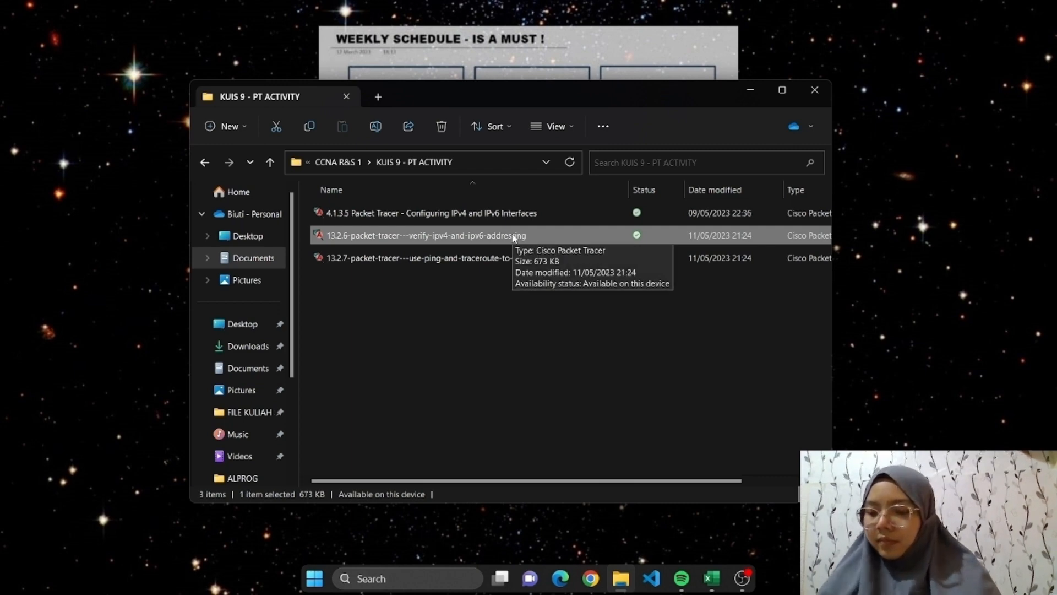
{"action": "double_click", "coordinate": [513, 236]}
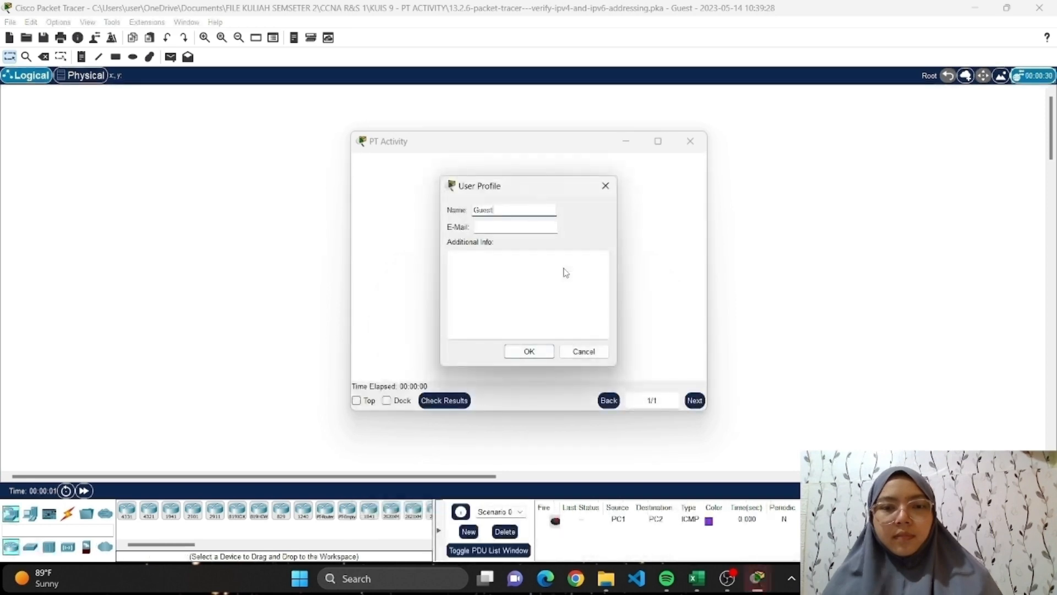
{"action": "left_click", "coordinate": [606, 186]}
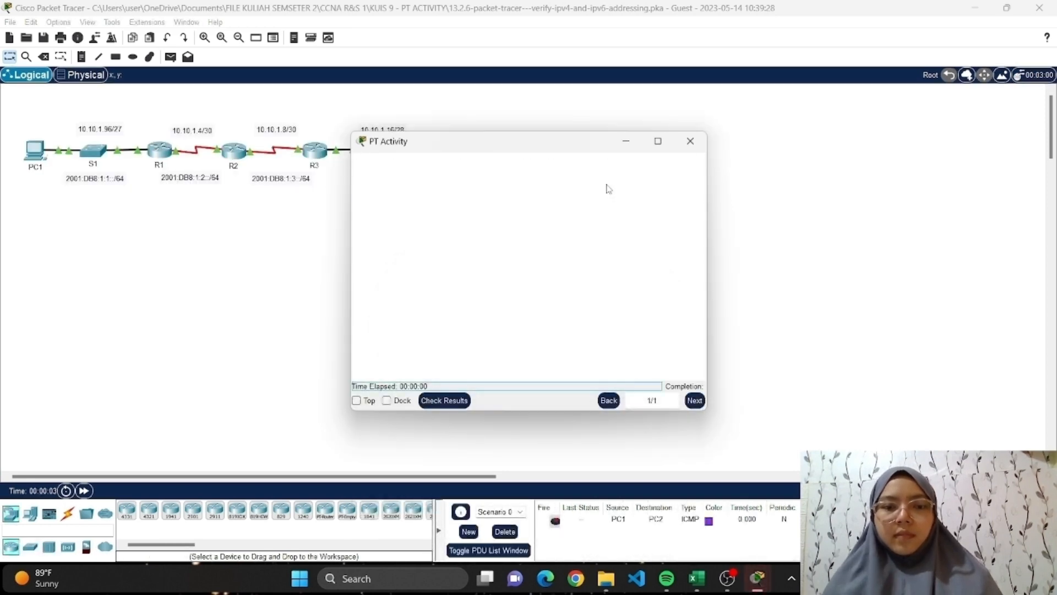
Arrange the activity instructions and the Packet Tracer workspace side by side, with the full default gateway column visible.
{"action": "left_click_drag", "start_coordinate": [585, 134], "coordinate": [240, 23]}
{"action": "left_click", "coordinate": [1007, 8]}
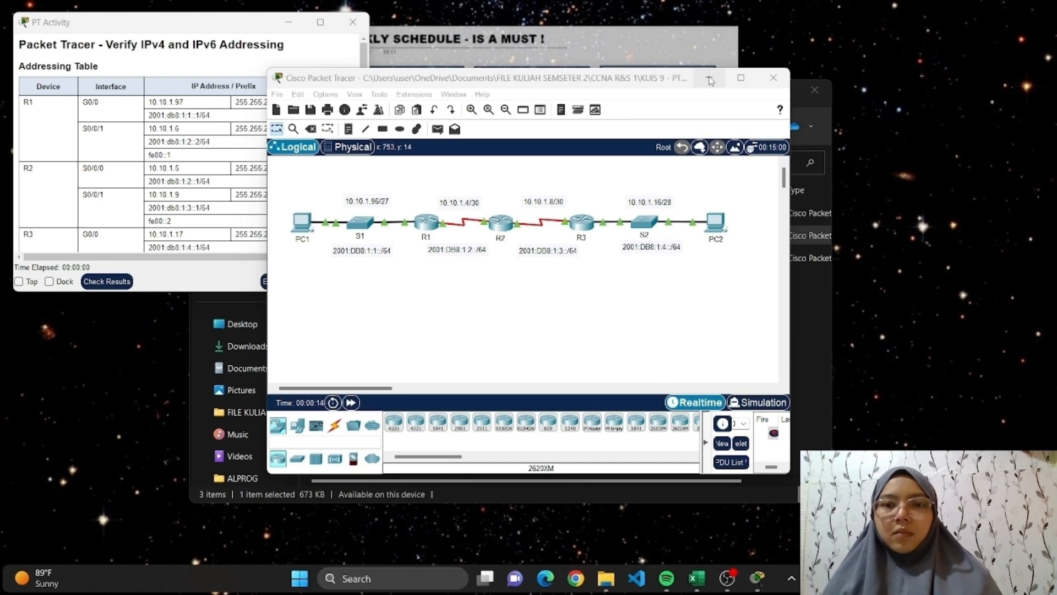
{"action": "left_click_drag", "start_coordinate": [691, 69], "coordinate": [953, 6]}
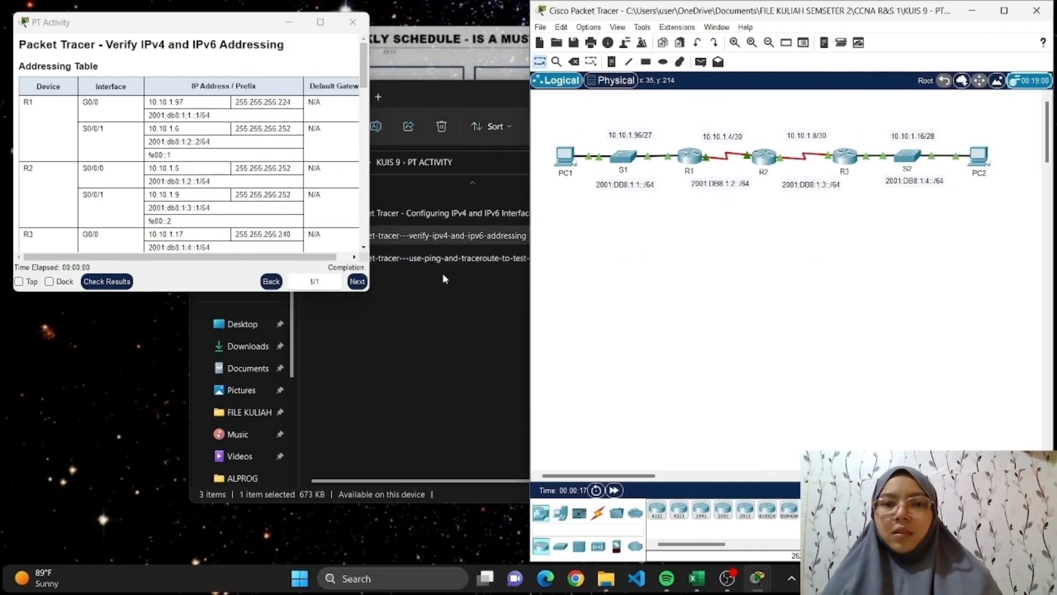
{"action": "left_click_drag", "start_coordinate": [531, 216], "coordinate": [380, 216]}
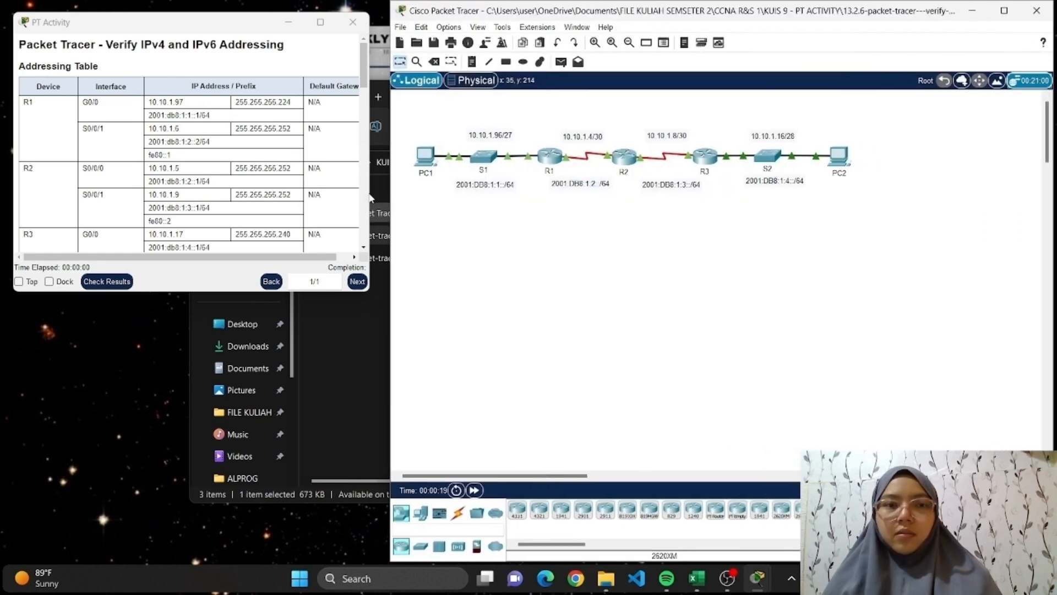
{"action": "double_click", "coordinate": [264, 12]}
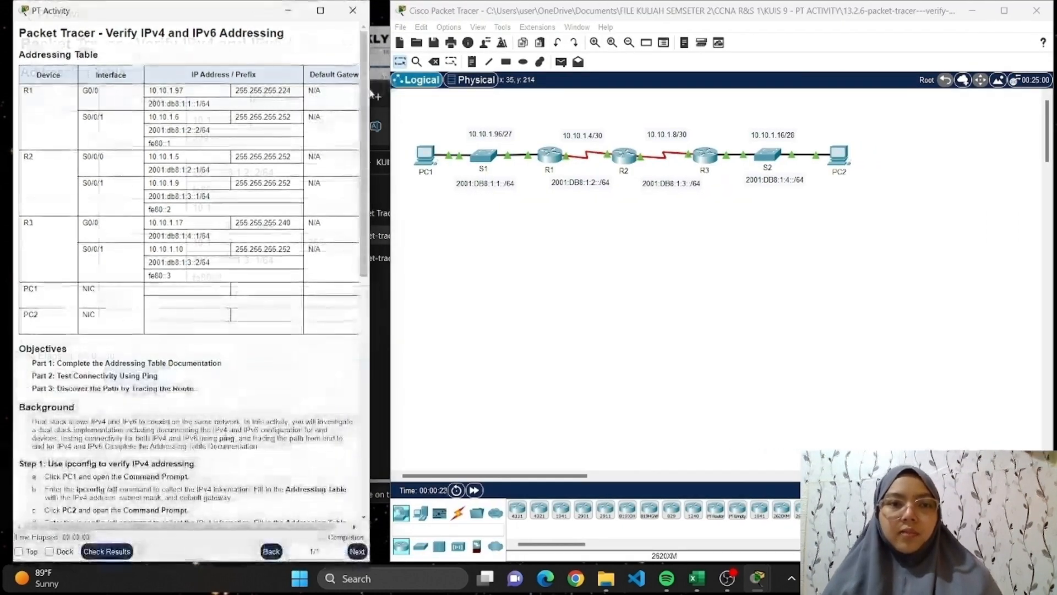
{"action": "mouse_move", "coordinate": [370, 93]}
{"action": "left_mouse_down"}
{"action": "mouse_move", "coordinate": [383, 88]}
{"action": "mouse_move", "coordinate": [374, 93]}
{"action": "left_mouse_up"}
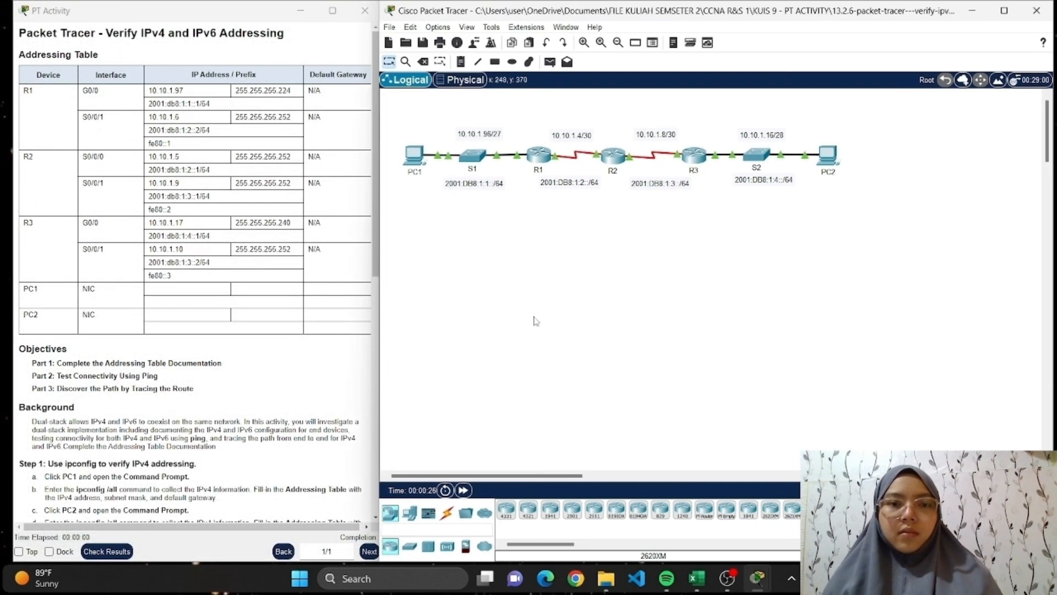
Read through the activity's addressing table, objectives and the ipconfig, ping and tracert instructions.
{"action": "scroll", "coordinate": [146, 364], "scroll_direction": "down", "scroll_amount": 3}
{"action": "scroll", "coordinate": [146, 363], "scroll_direction": "up", "scroll_amount": 3}
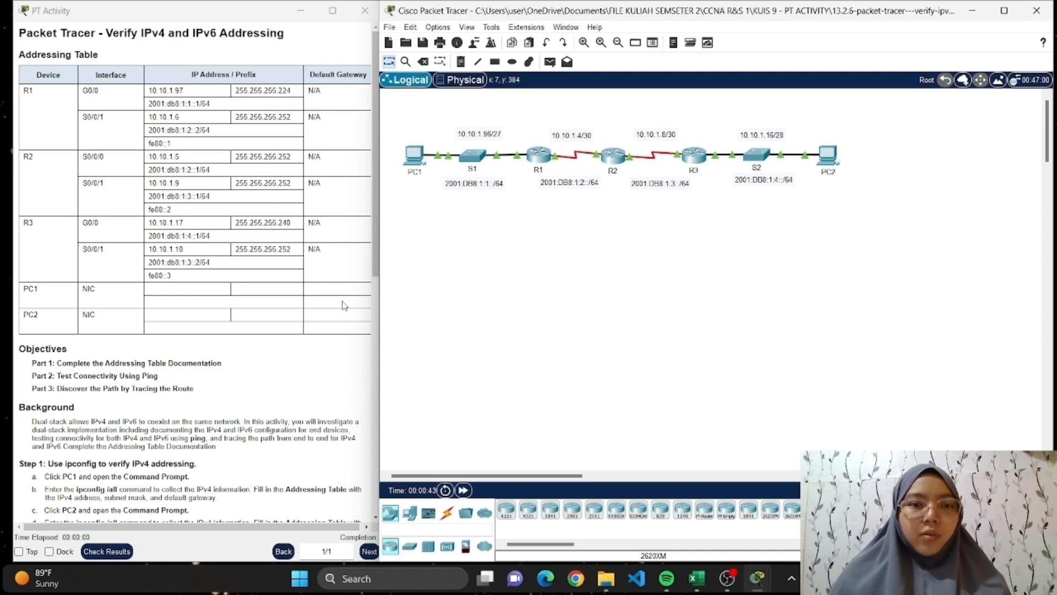
{"action": "scroll", "coordinate": [275, 331], "scroll_direction": "down", "scroll_amount": 5}
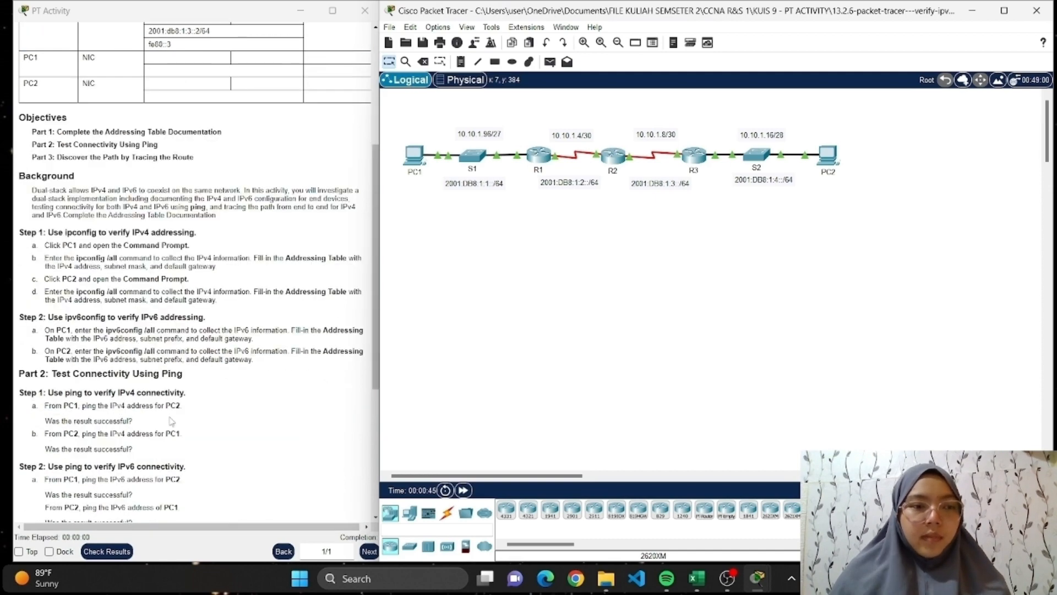
{"action": "scroll", "coordinate": [172, 421], "scroll_direction": "down", "scroll_amount": 1}
{"action": "scroll", "coordinate": [160, 282], "scroll_direction": "down", "scroll_amount": 4}
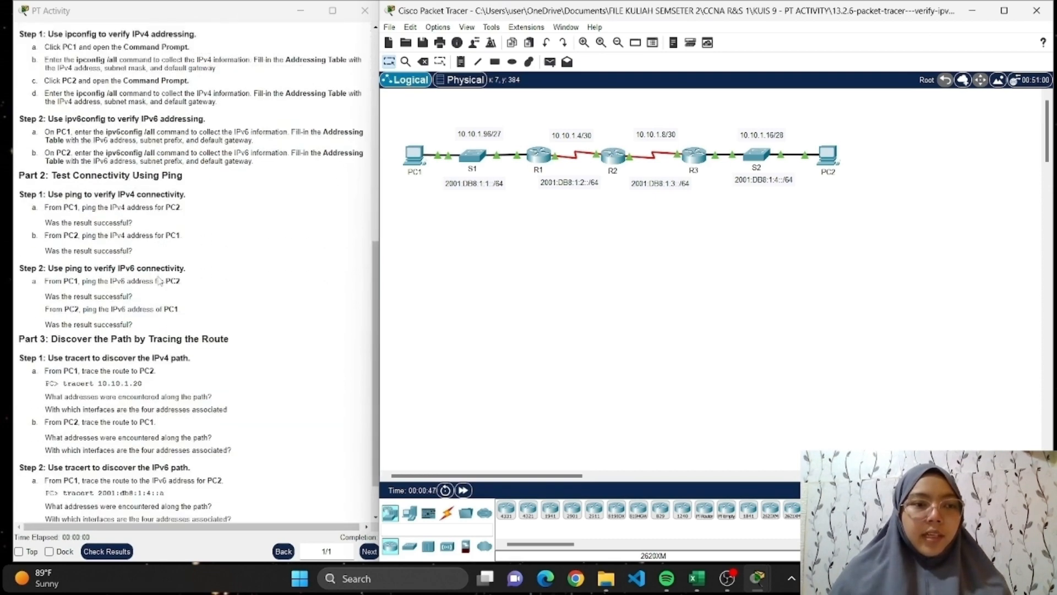
{"action": "scroll", "coordinate": [159, 281], "scroll_direction": "up", "scroll_amount": 5}
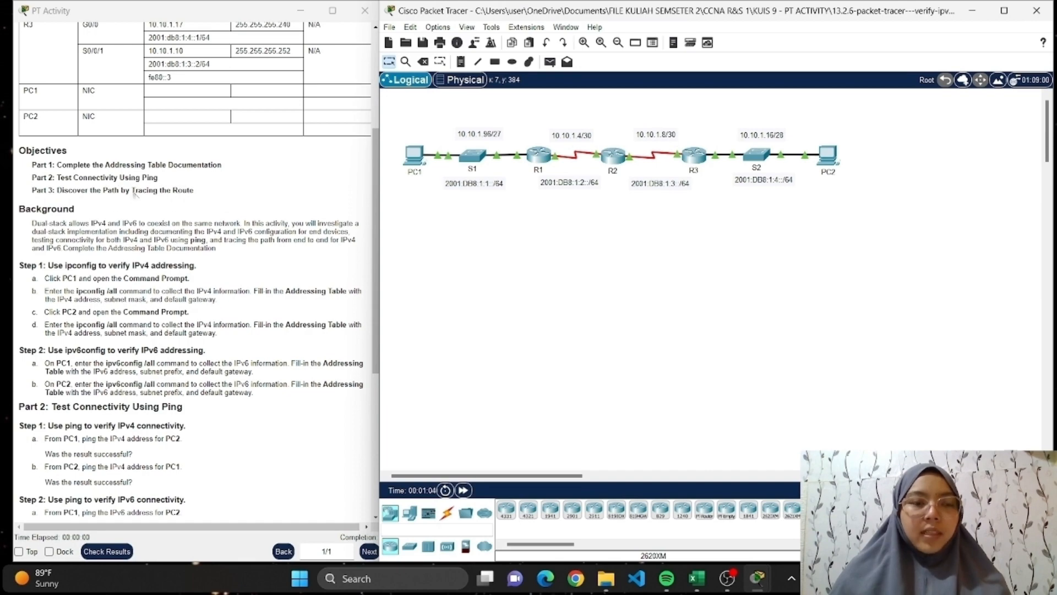
{"action": "scroll", "coordinate": [198, 268], "scroll_direction": "up", "scroll_amount": 3}
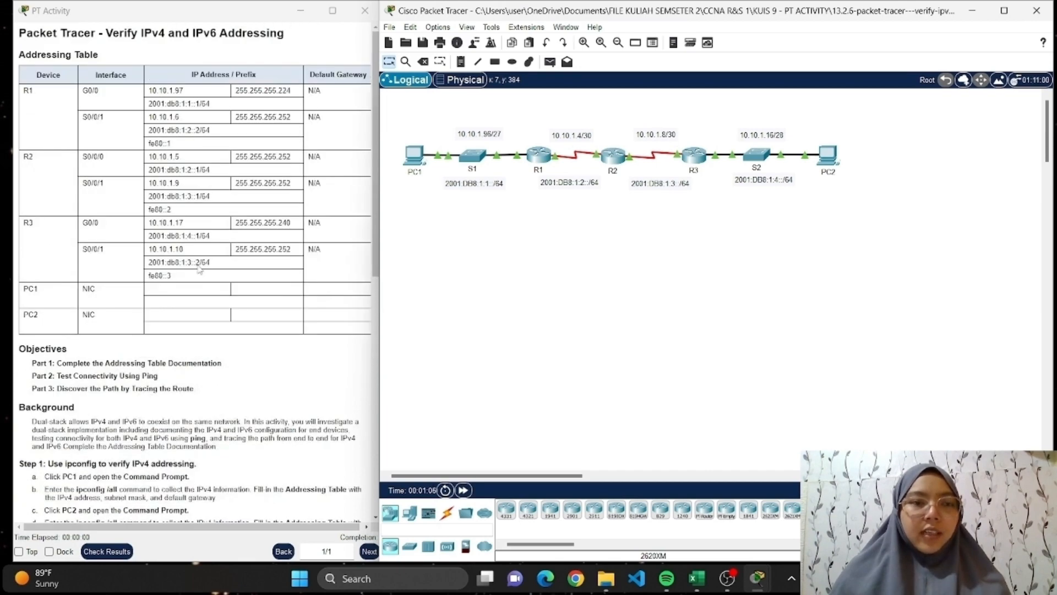
{"action": "scroll", "coordinate": [199, 268], "scroll_direction": "down", "scroll_amount": 3}
{"action": "scroll", "coordinate": [198, 267], "scroll_direction": "up", "scroll_amount": 1}
{"action": "scroll", "coordinate": [197, 263], "scroll_direction": "down", "scroll_amount": 3}
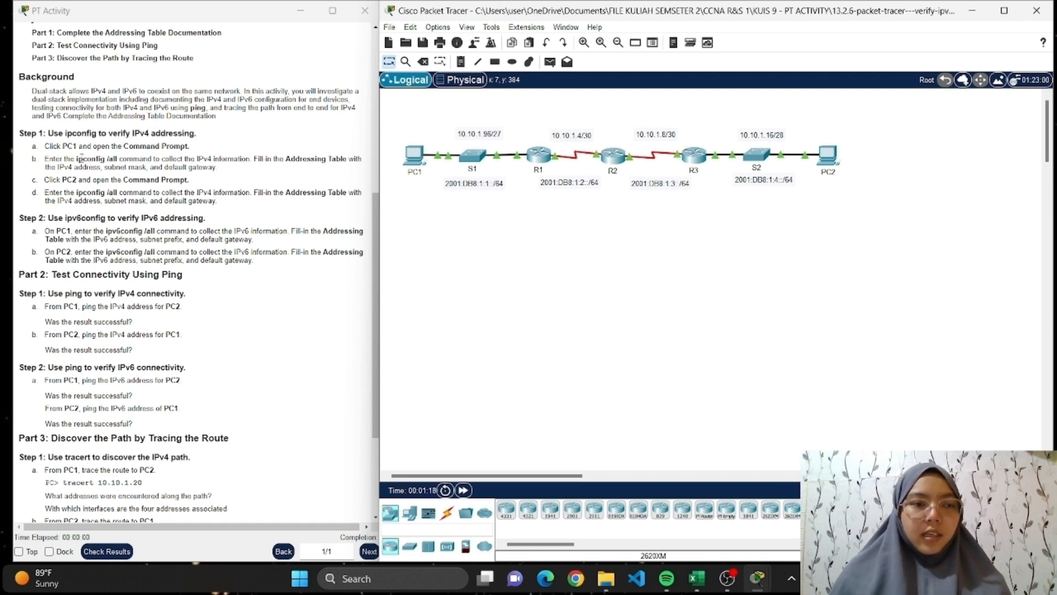
Run ipconfig /all in PC1's Command Prompt and move the PC1 window clear of the activity instructions.
{"action": "left_click", "coordinate": [419, 161]}
{"action": "left_click", "coordinate": [710, 190]}
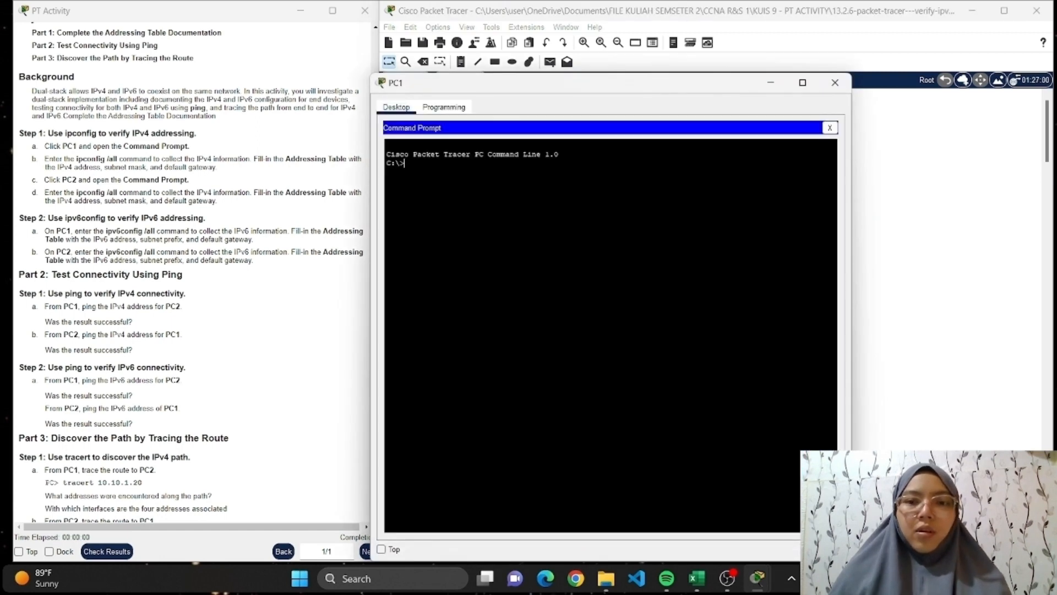
{"action": "type", "text": "ip"}
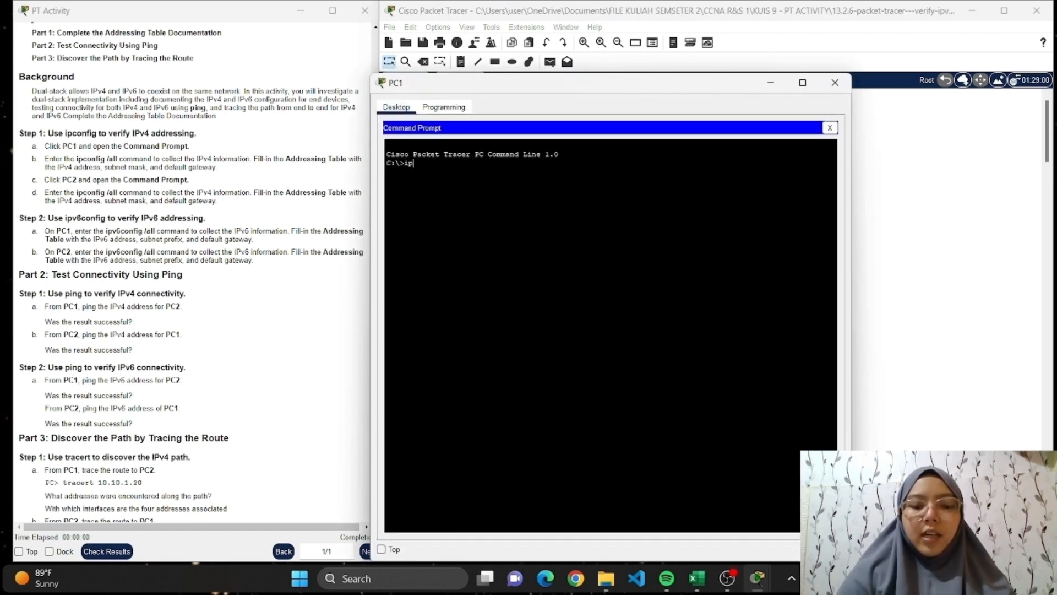
{"action": "type", "text": "config"}
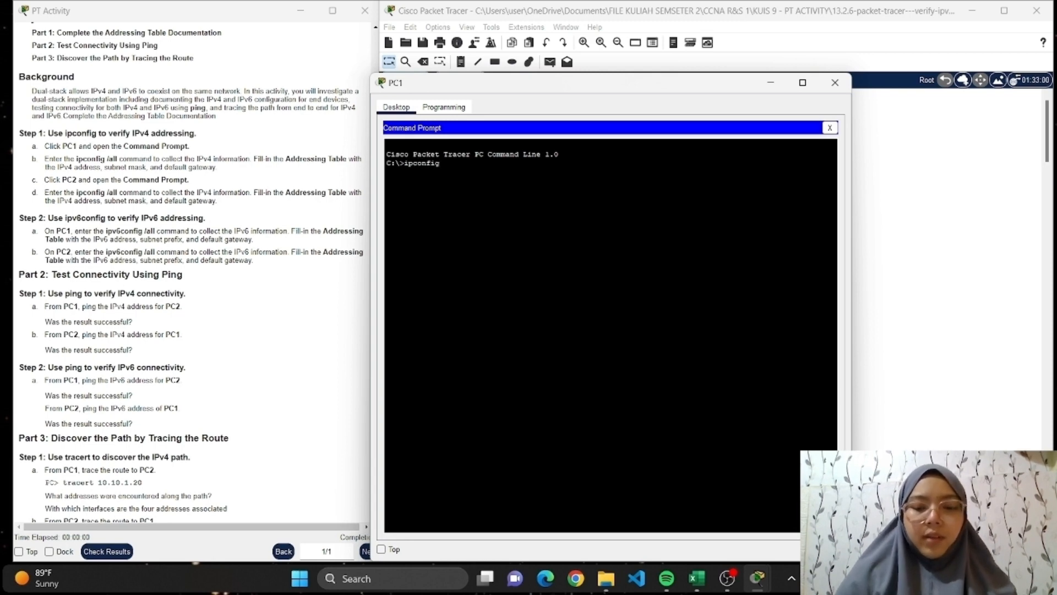
{"action": "type", "text": " /all"}
{"action": "key", "text": "Return"}
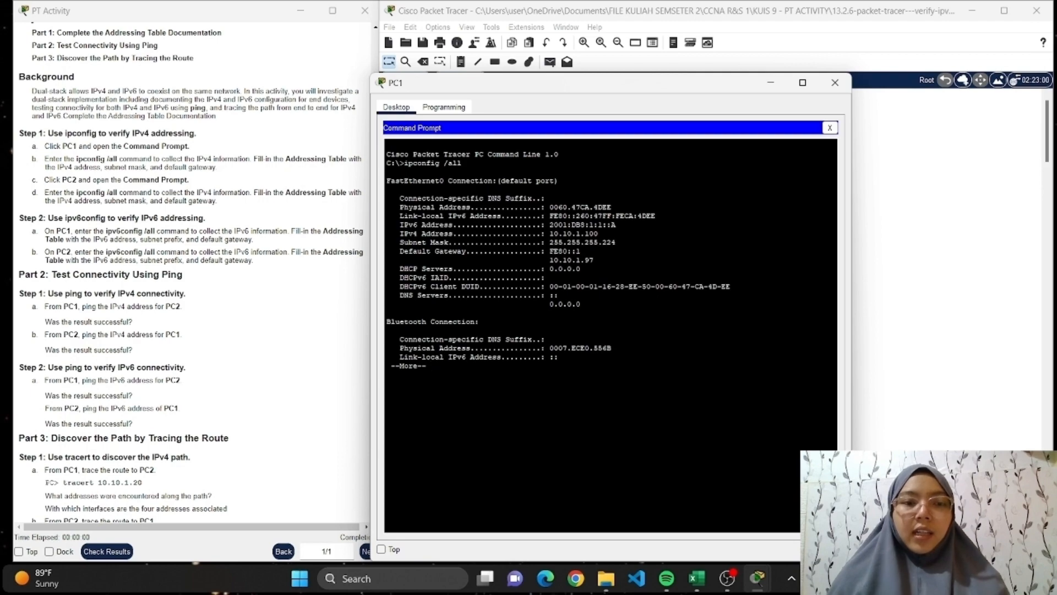
{"action": "scroll", "coordinate": [294, 224], "scroll_direction": "up", "scroll_amount": 6}
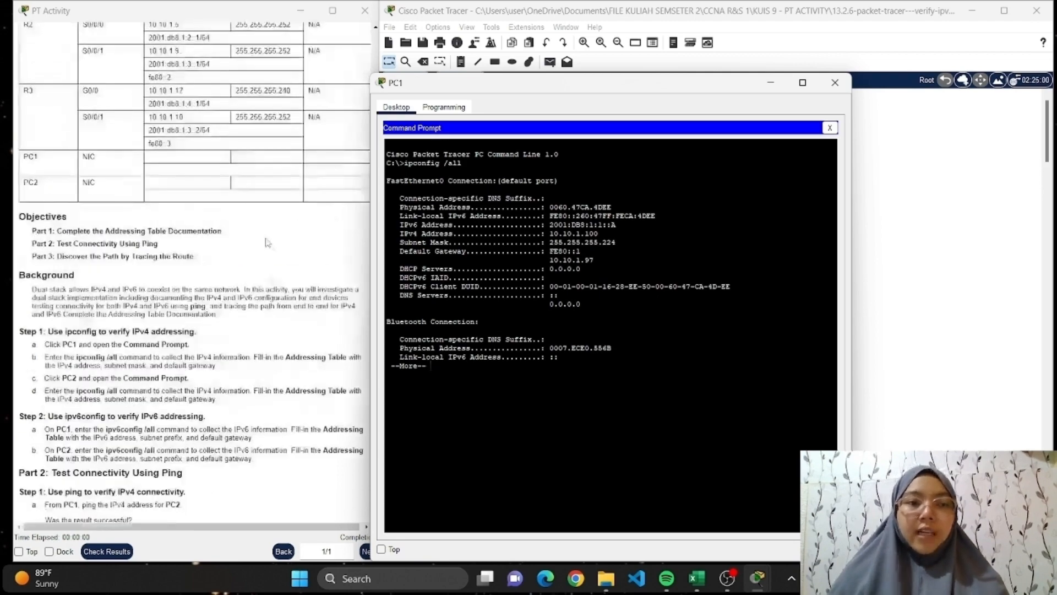
{"action": "scroll", "coordinate": [230, 258], "scroll_direction": "down", "scroll_amount": 3}
{"action": "scroll", "coordinate": [231, 258], "scroll_direction": "down", "scroll_amount": 3}
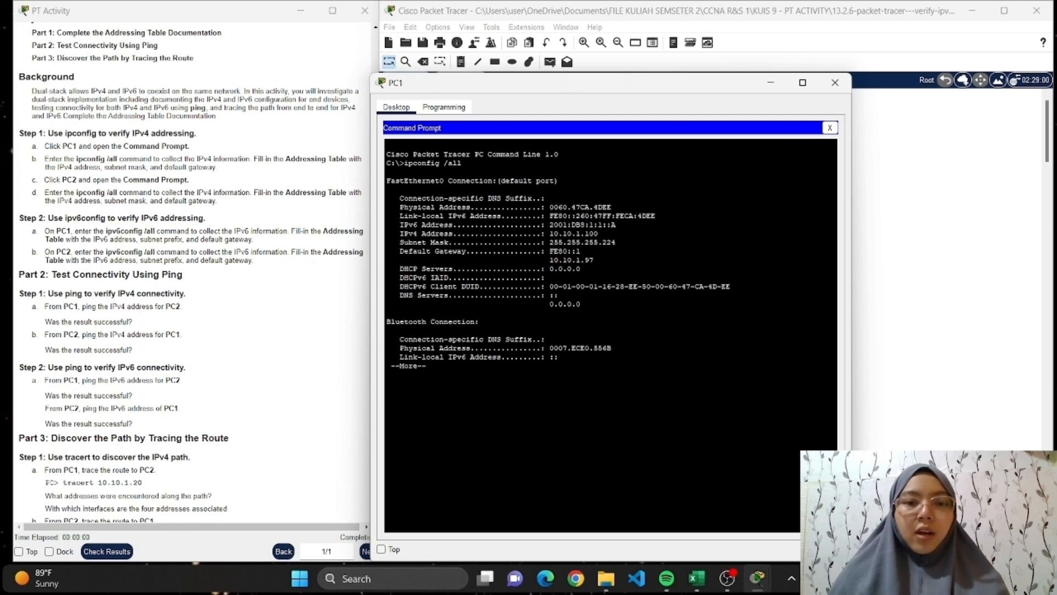
{"action": "left_click_drag", "start_coordinate": [661, 82], "coordinate": [768, 62]}
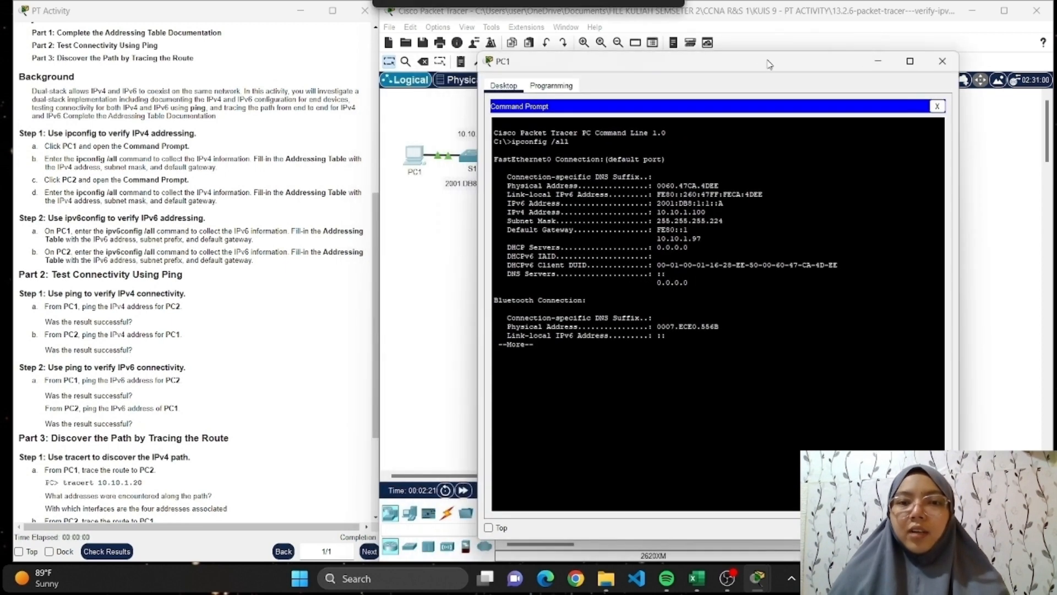
Switch to Excel's Tabel PT.3 workbook and fill the PC1 and PC2 address and gateway cells D20:F23 on Sheet2 with yellow.
{"action": "left_click", "coordinate": [704, 575]}
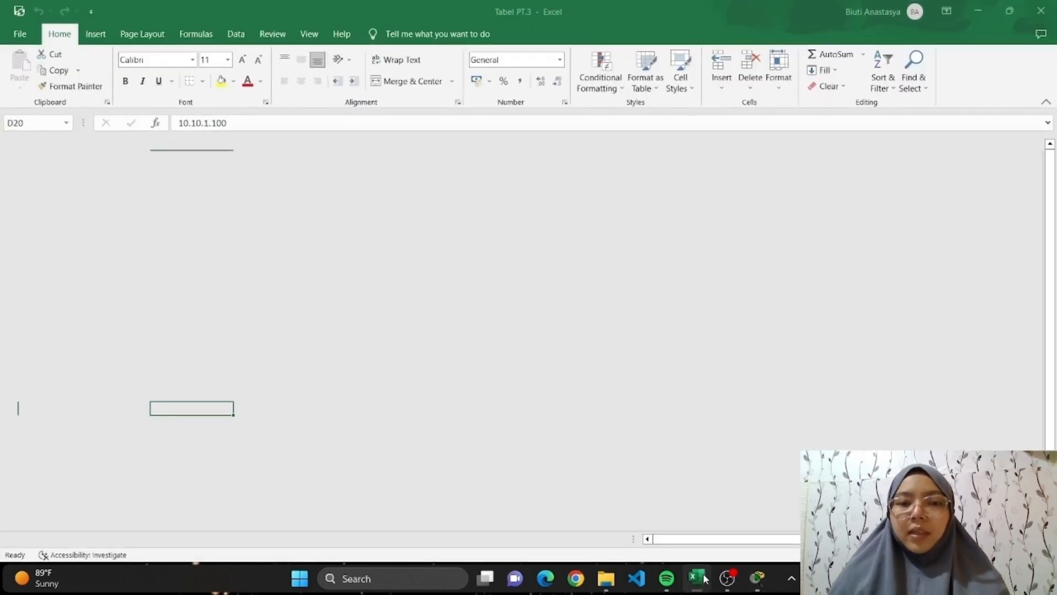
{"action": "scroll", "coordinate": [192, 395], "scroll_direction": "down", "scroll_amount": 2}
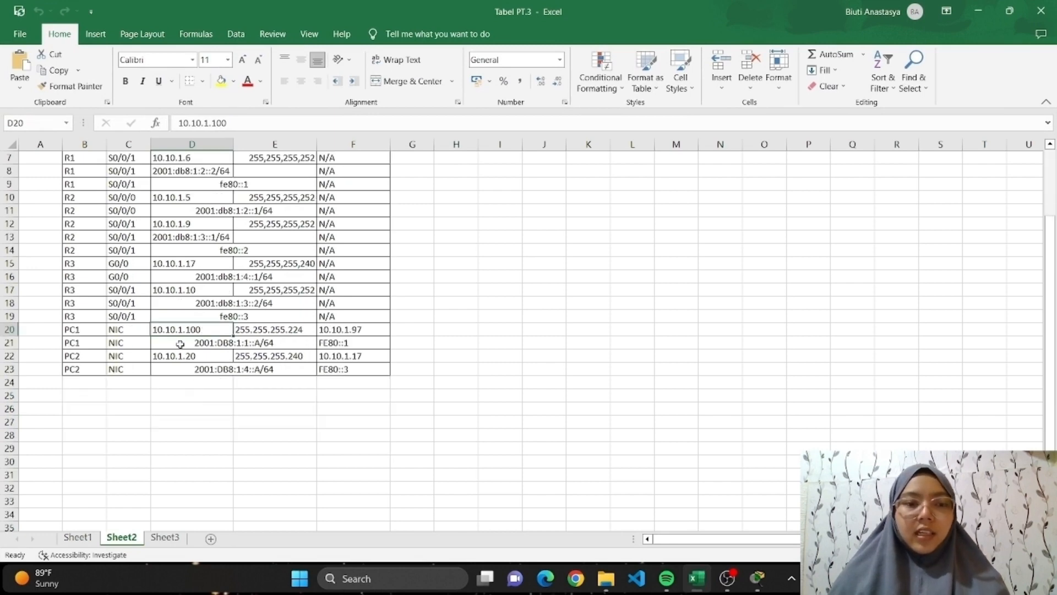
{"action": "left_click_drag", "start_coordinate": [189, 331], "coordinate": [360, 371]}
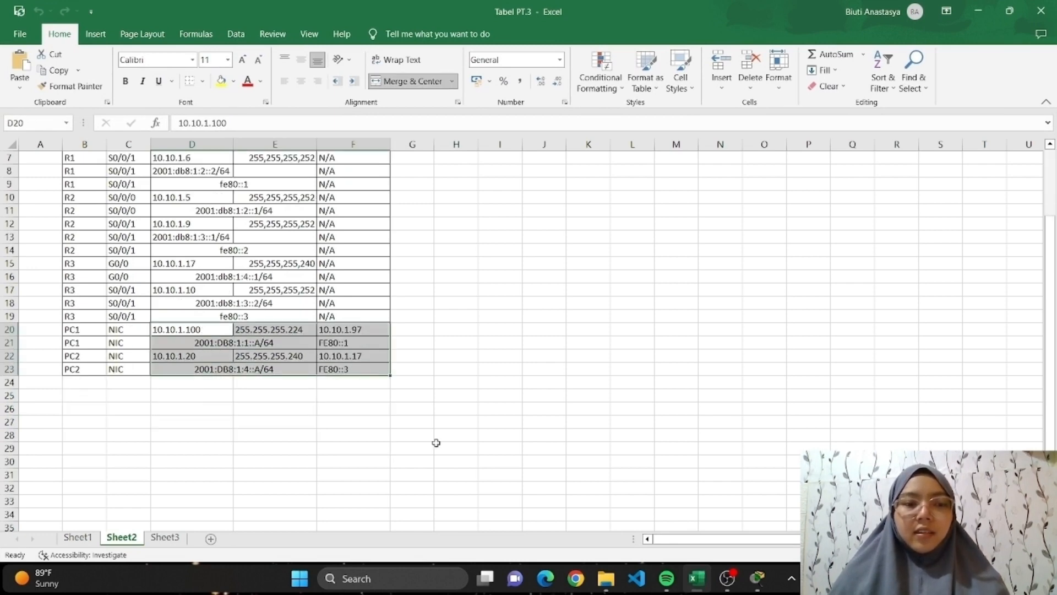
{"action": "left_click", "coordinate": [221, 81]}
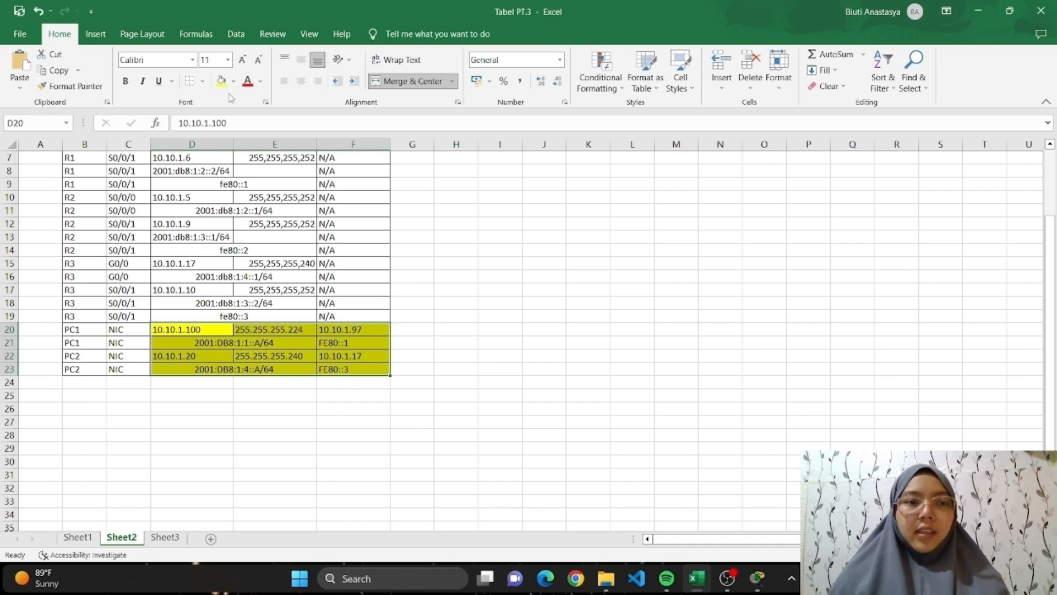
{"action": "left_click", "coordinate": [460, 366]}
{"action": "left_click_drag", "start_coordinate": [186, 330], "coordinate": [362, 372]}
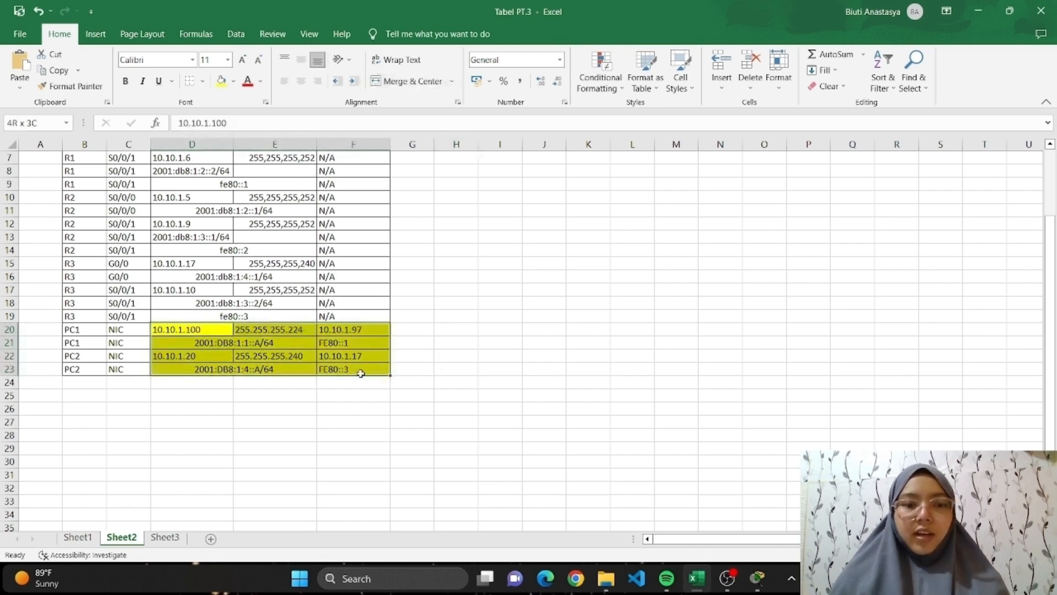
{"action": "left_click", "coordinate": [489, 382]}
{"action": "scroll", "coordinate": [460, 275], "scroll_direction": "up", "scroll_amount": 2}
{"action": "scroll", "coordinate": [460, 287], "scroll_direction": "down", "scroll_amount": 5}
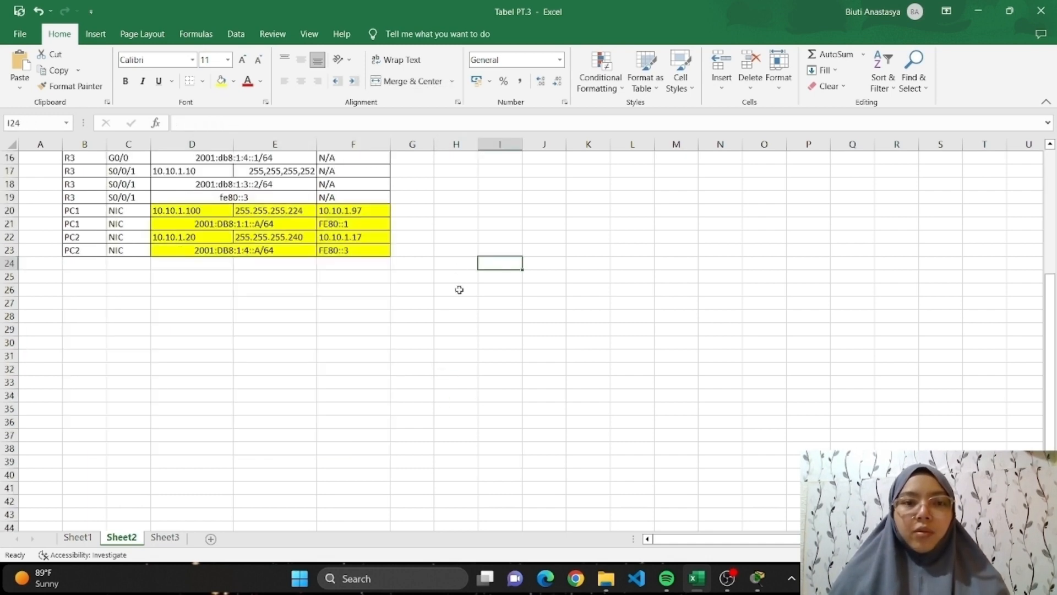
{"action": "scroll", "coordinate": [458, 291], "scroll_direction": "up", "scroll_amount": 5}
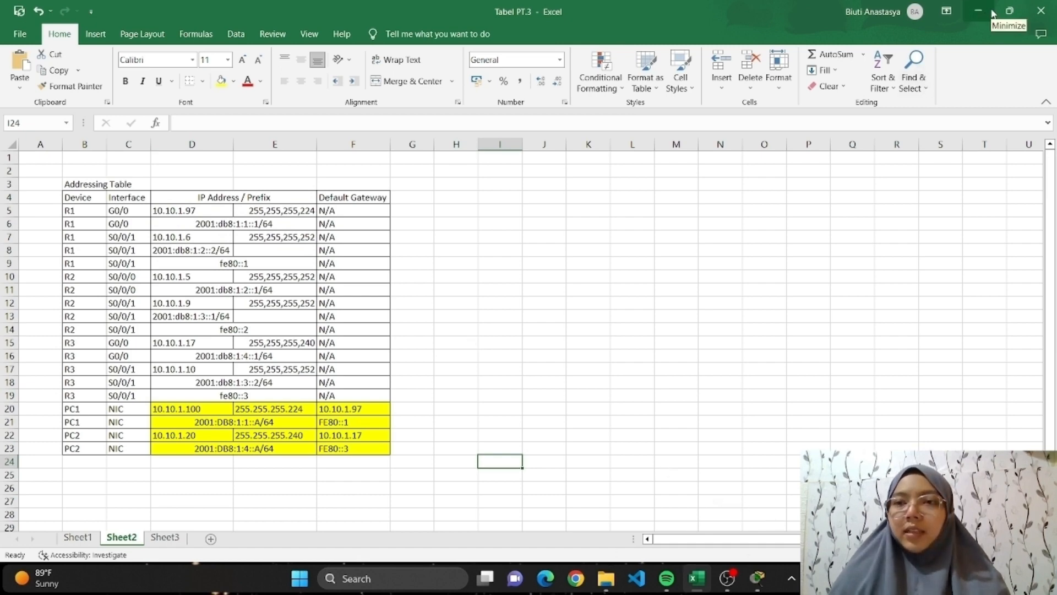
Restore and narrow the Excel window to review the addressing table beside the topology, and minimize it to return to the activity instructions.
{"action": "left_click", "coordinate": [1013, 13]}
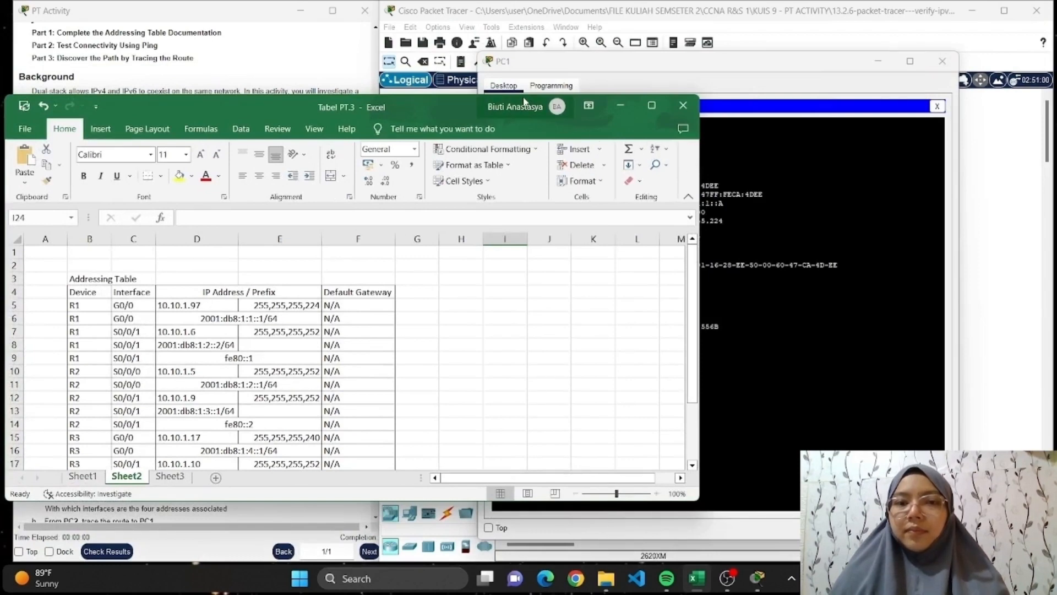
{"action": "left_click", "coordinate": [454, 94]}
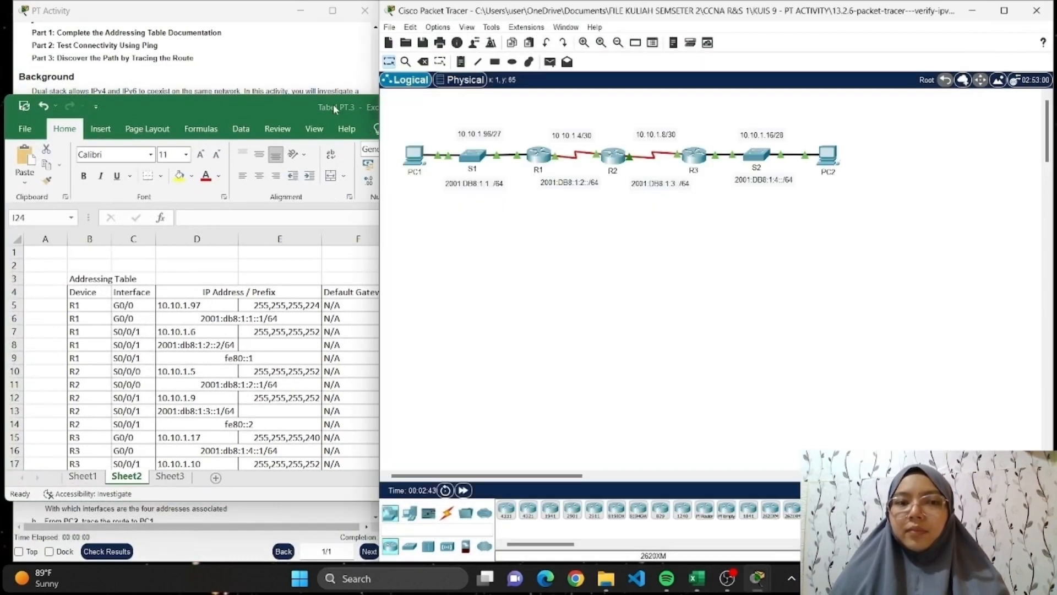
{"action": "left_click", "coordinate": [291, 108]}
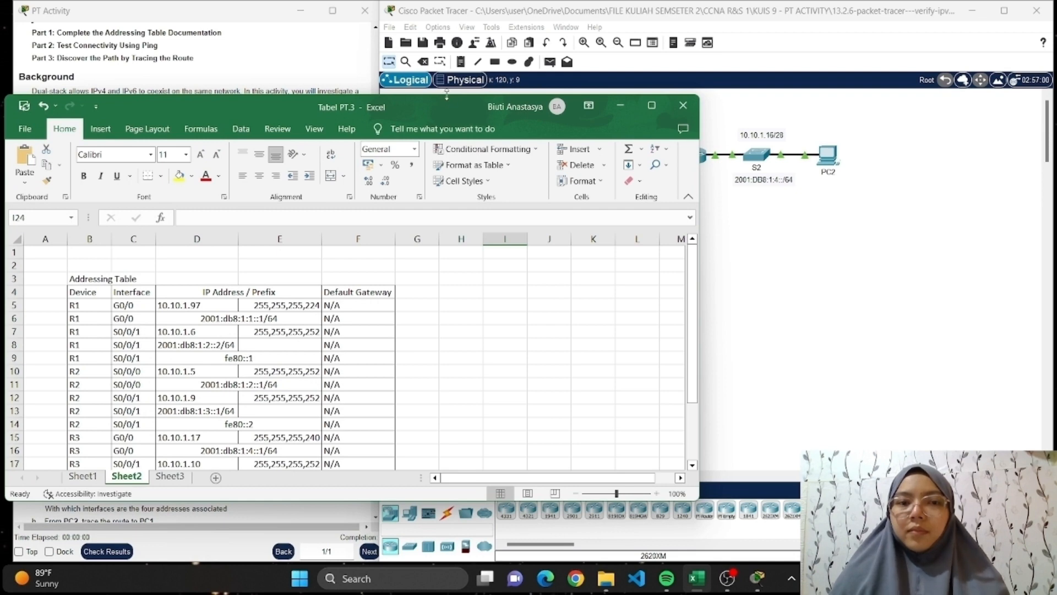
{"action": "left_click_drag", "start_coordinate": [447, 99], "coordinate": [456, 14]}
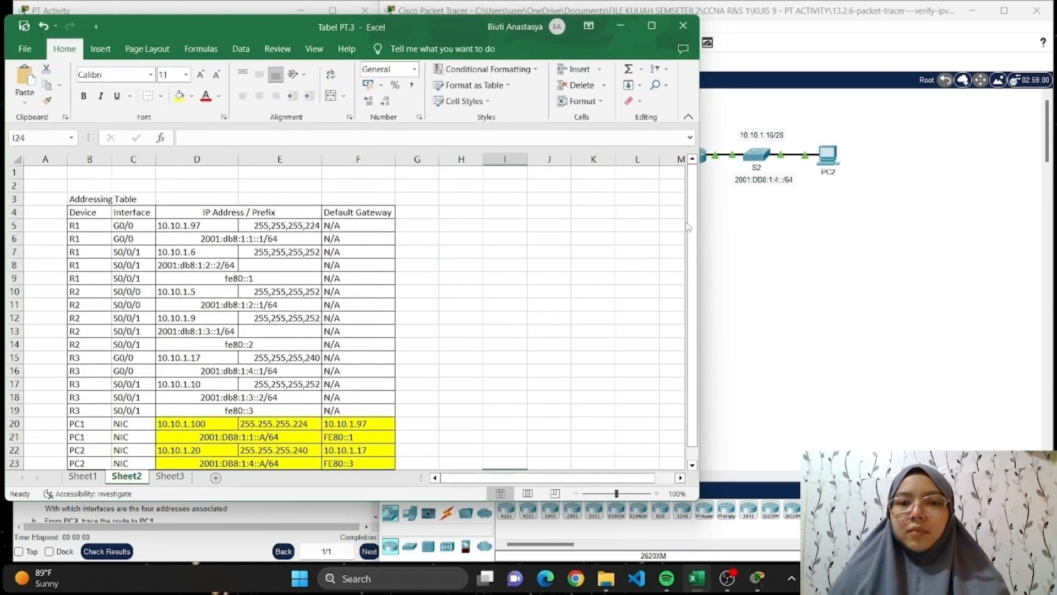
{"action": "left_click_drag", "start_coordinate": [699, 225], "coordinate": [284, 238]}
{"action": "scroll", "coordinate": [269, 286], "scroll_direction": "down", "scroll_amount": 2}
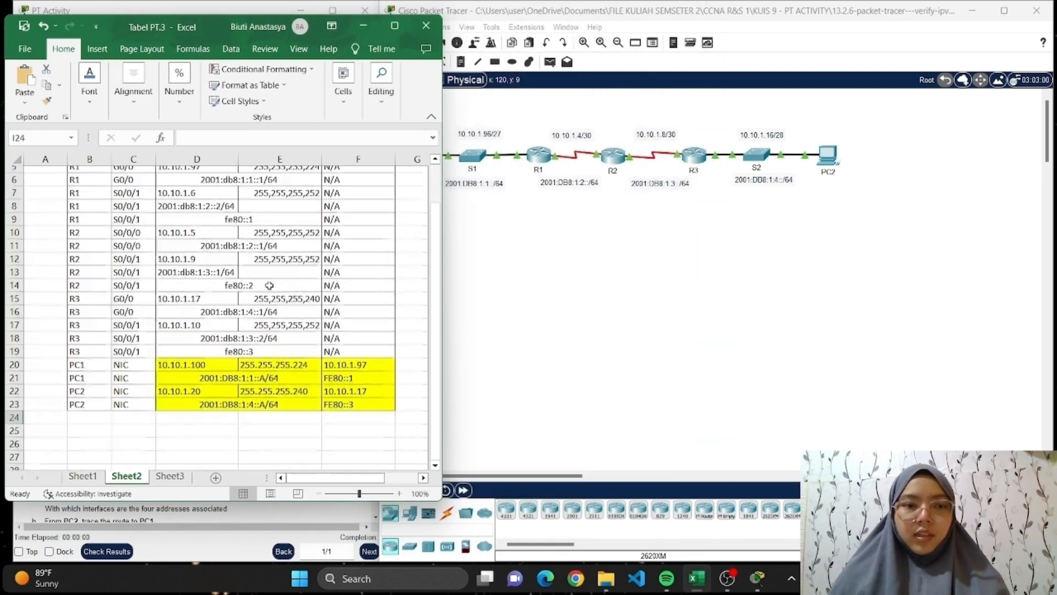
{"action": "scroll", "coordinate": [269, 286], "scroll_direction": "up", "scroll_amount": 1}
{"action": "left_click", "coordinate": [364, 26]}
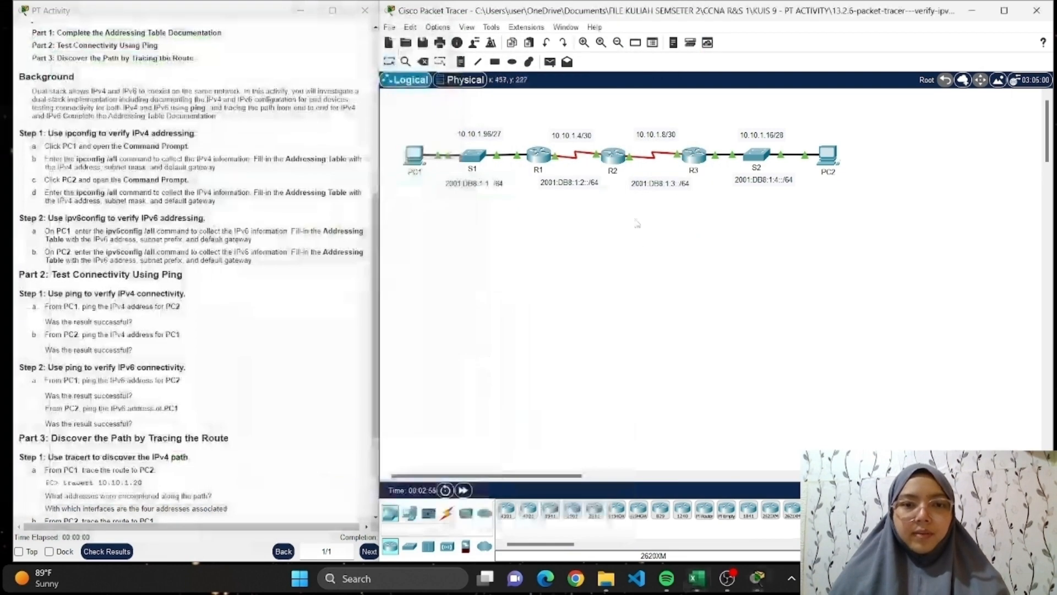
{"action": "scroll", "coordinate": [137, 248], "scroll_direction": "down", "scroll_amount": 1}
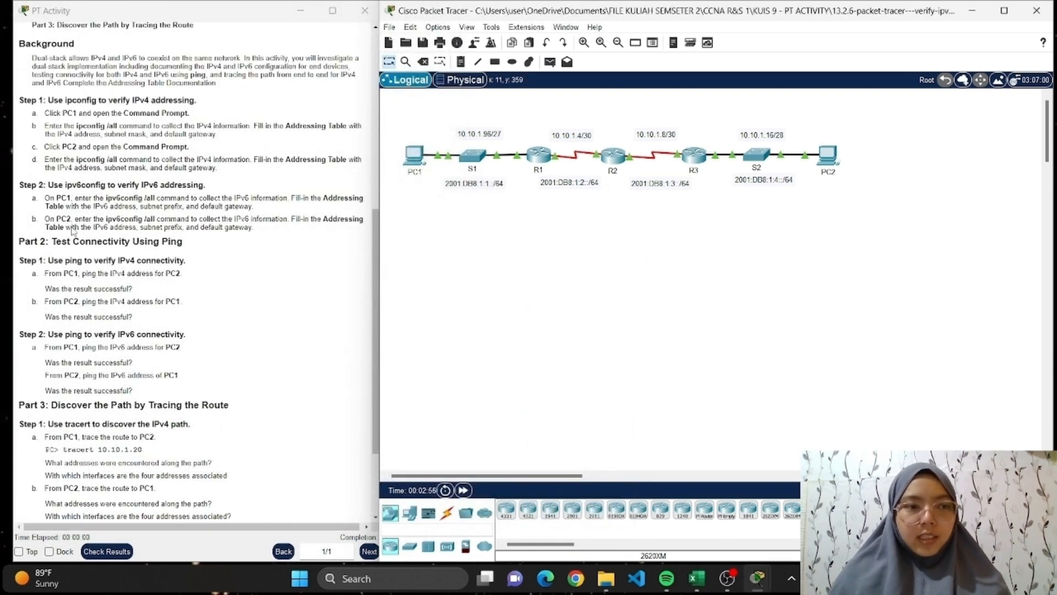
Reopen PC1's Command Prompt for Part 2 and page through the remaining ipconfig /all output back to the command line.
{"action": "scroll", "coordinate": [72, 225], "scroll_direction": "down", "scroll_amount": 1}
{"action": "scroll", "coordinate": [72, 225], "scroll_direction": "down", "scroll_amount": 3}
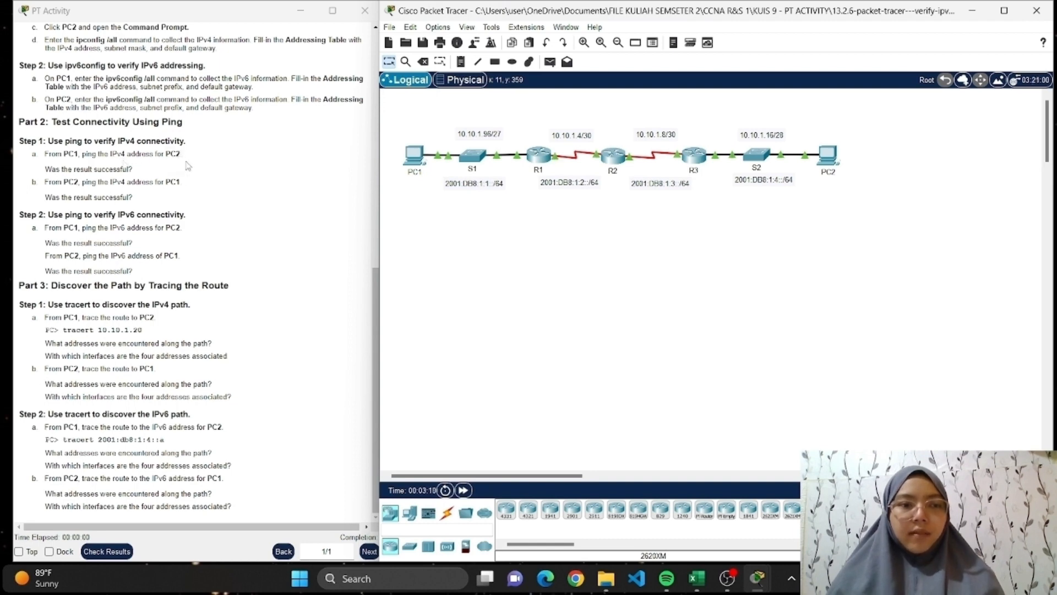
{"action": "left_click", "coordinate": [421, 157]}
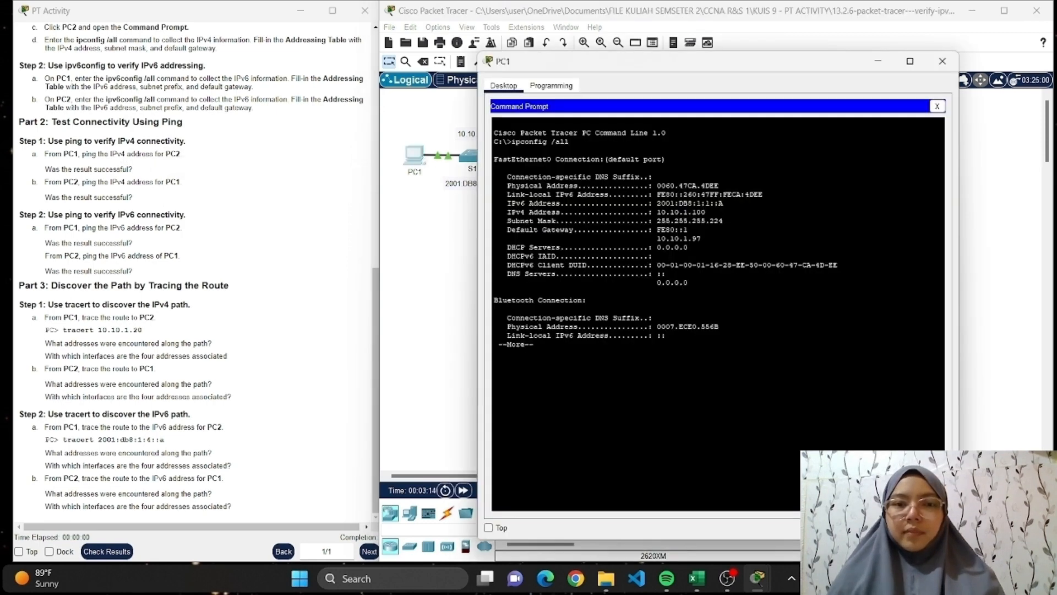
{"action": "key", "text": "Return"}
{"action": "key", "text": "Return"}
{"action": "key", "text": "Return"}
{"action": "key", "text": "Return"}
{"action": "key", "text": "Return"}
{"action": "key", "text": "Return"}
{"action": "key", "text": "Return"}
{"action": "key", "text": "Return"}
{"action": "key", "text": "Return"}
{"action": "key", "text": "Return"}
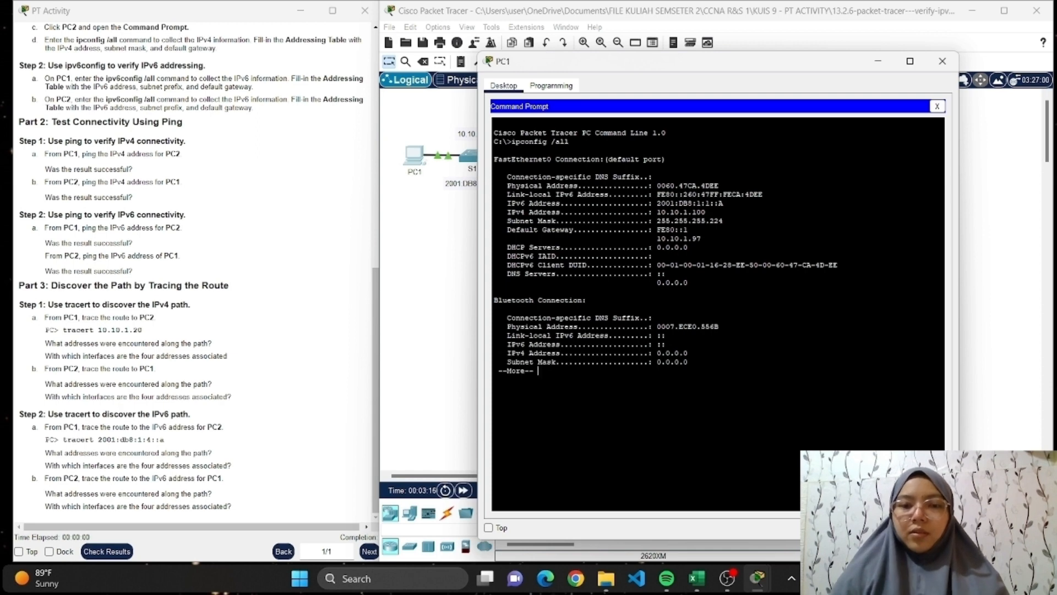
{"action": "key", "text": "Return"}
{"action": "key", "text": "Return"}
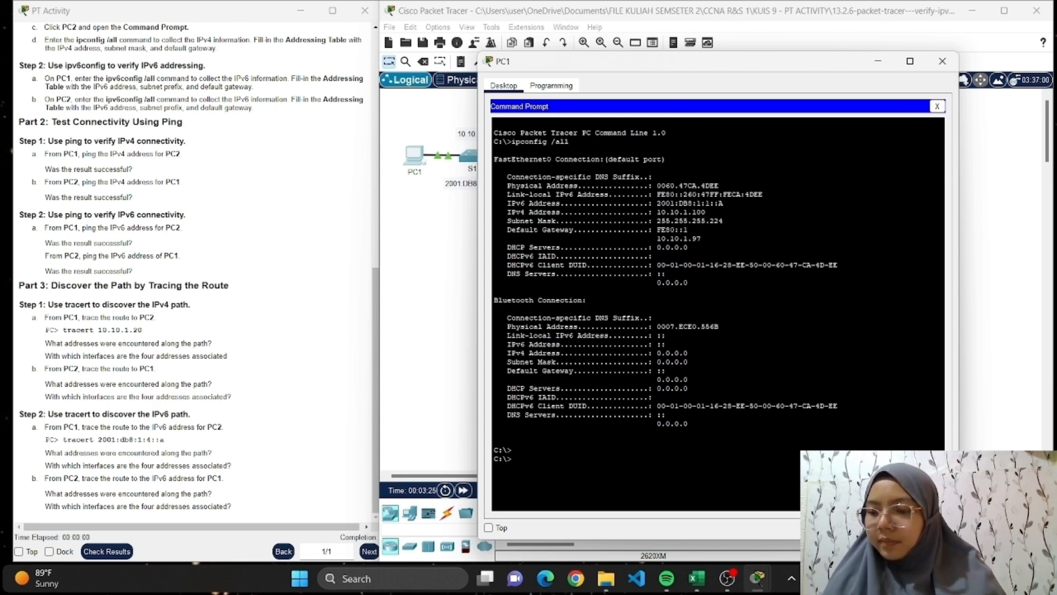
Ping PC2's IPv4 address 10.10.1.20 from PC1, consulting Excel's addressing table for it, and clear away the Excel and PC1 windows.
{"action": "type", "text": "ping"}
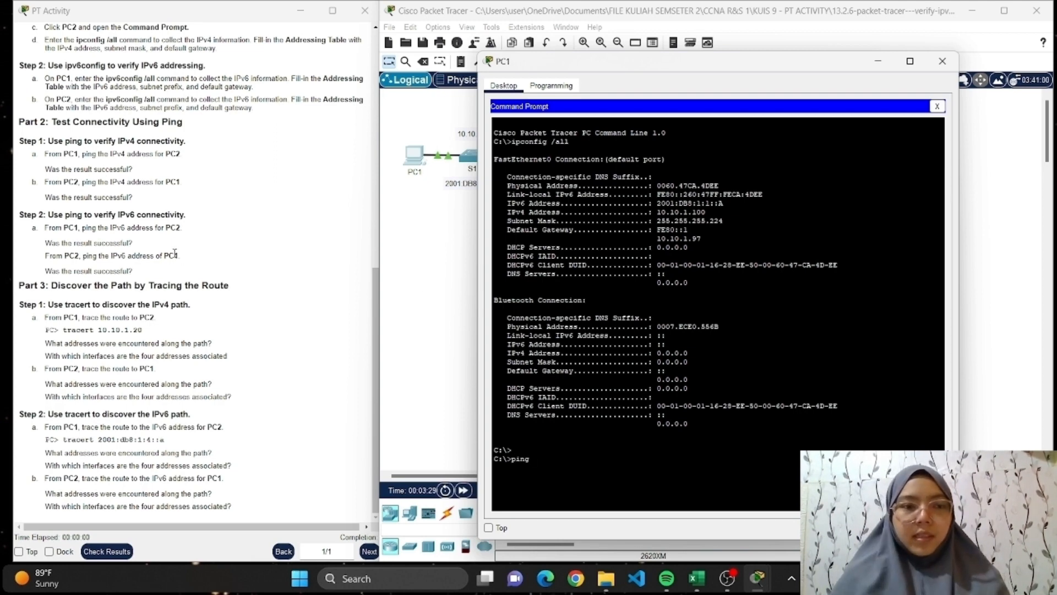
{"action": "left_click", "coordinate": [696, 578]}
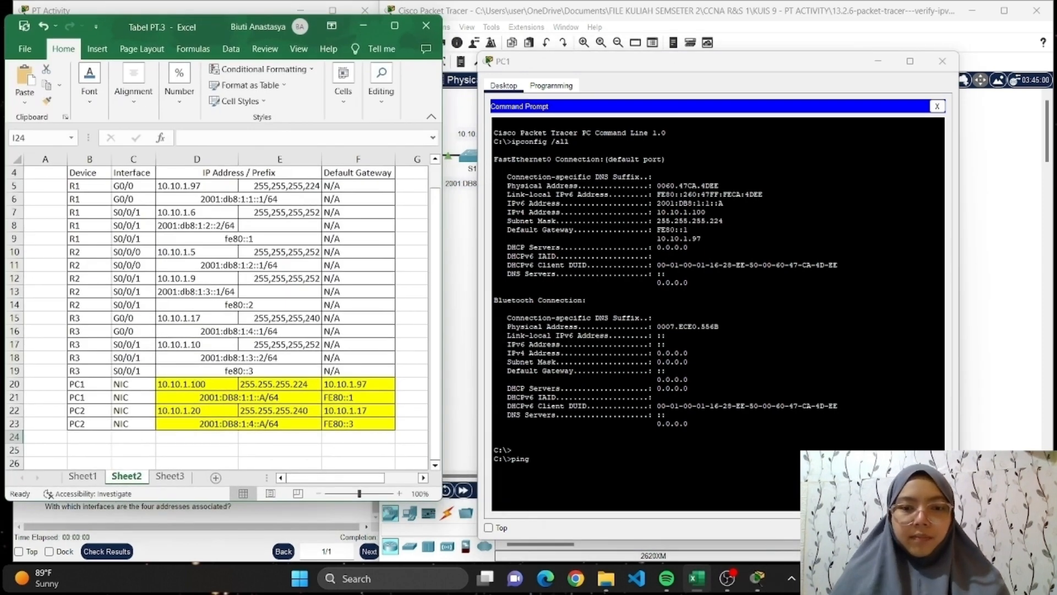
{"action": "left_click", "coordinate": [586, 336]}
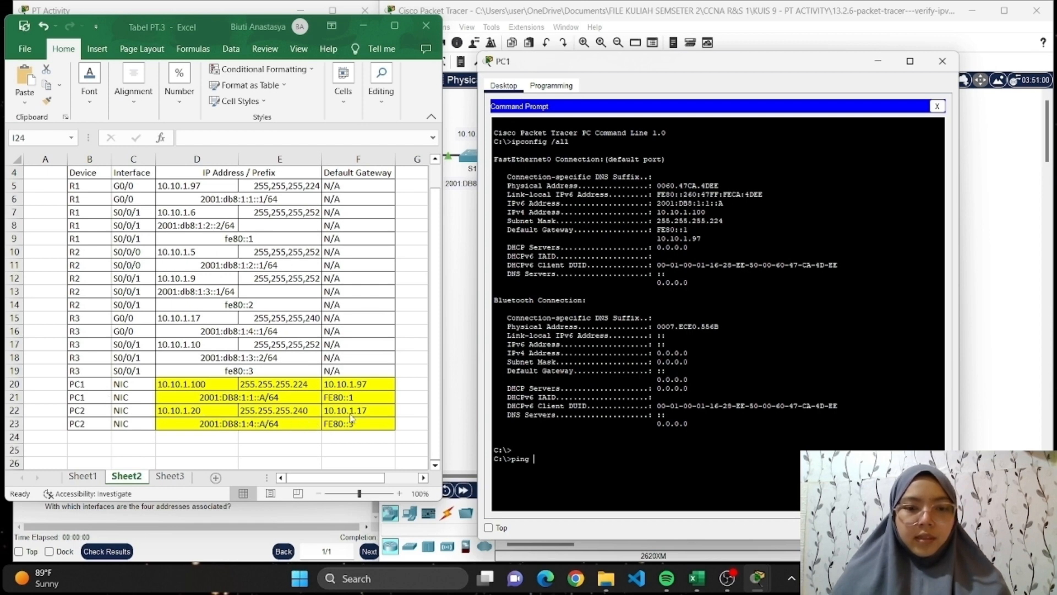
{"action": "type", "text": "10."}
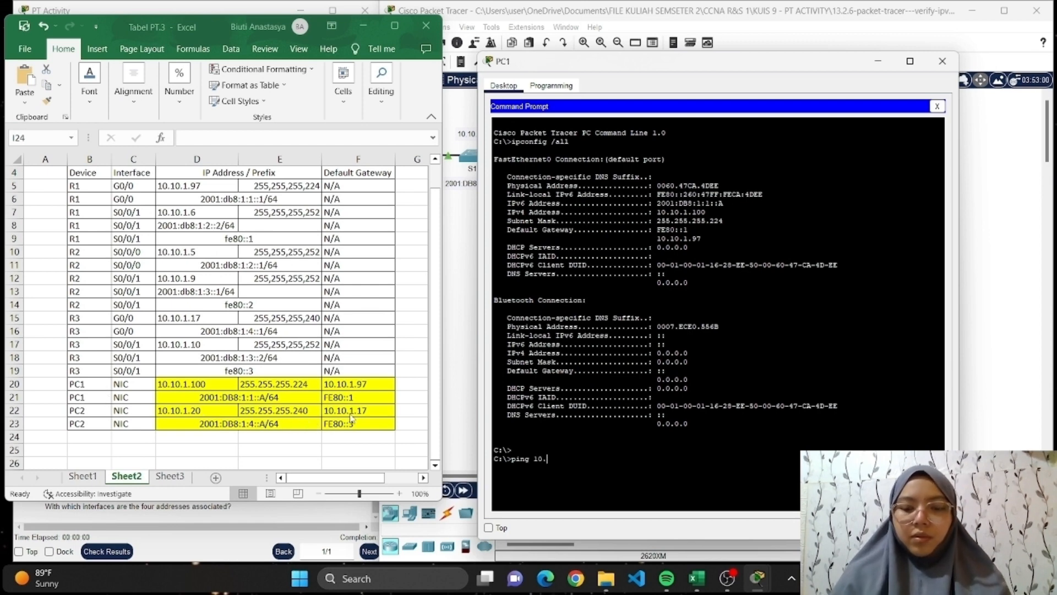
{"action": "type", "text": "10.1."}
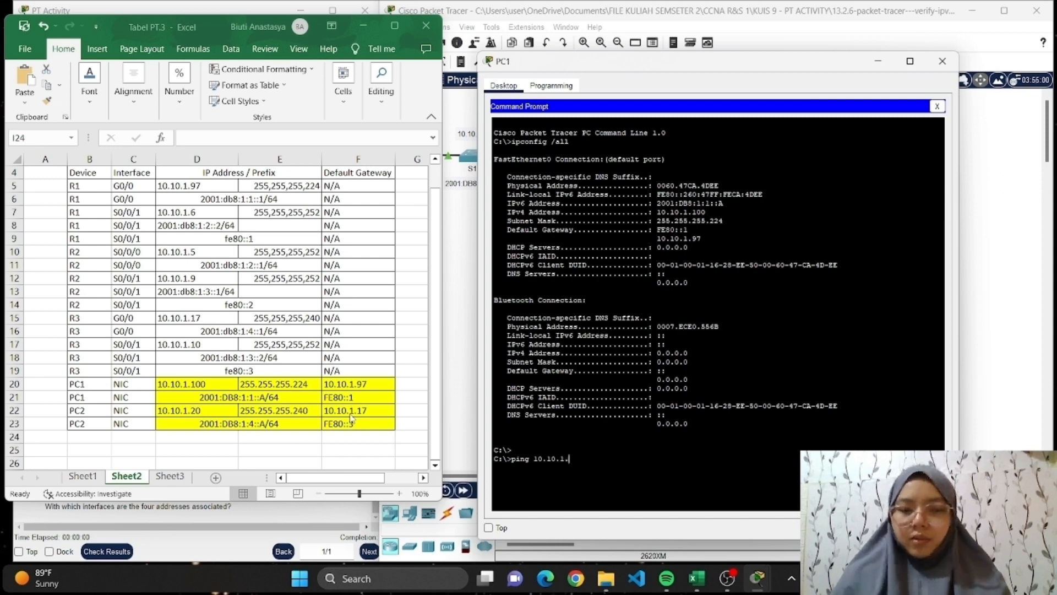
{"action": "type", "text": "20"}
{"action": "key", "text": "Return"}
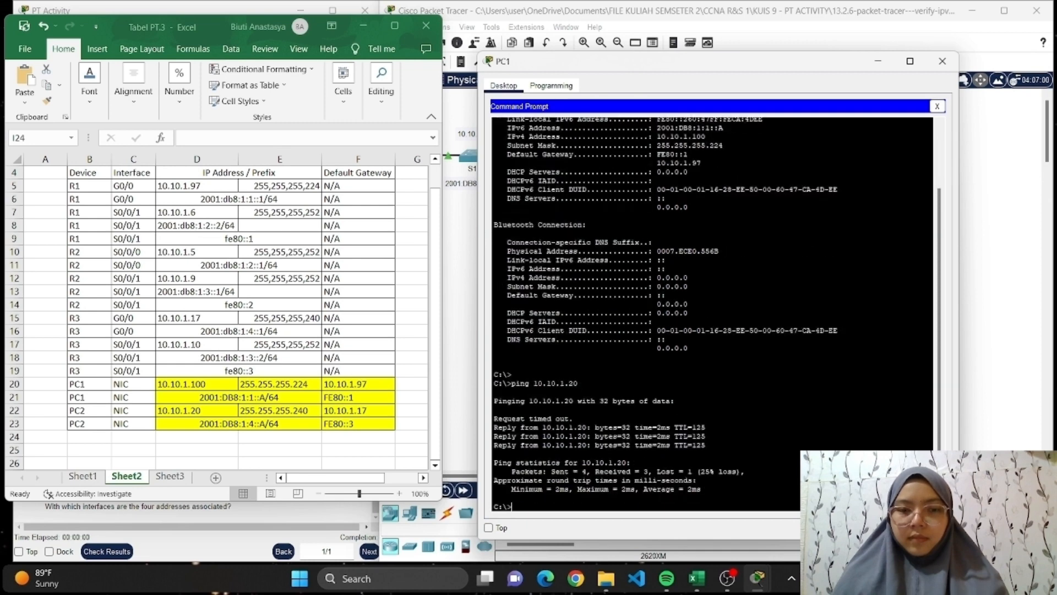
{"action": "left_click", "coordinate": [362, 28]}
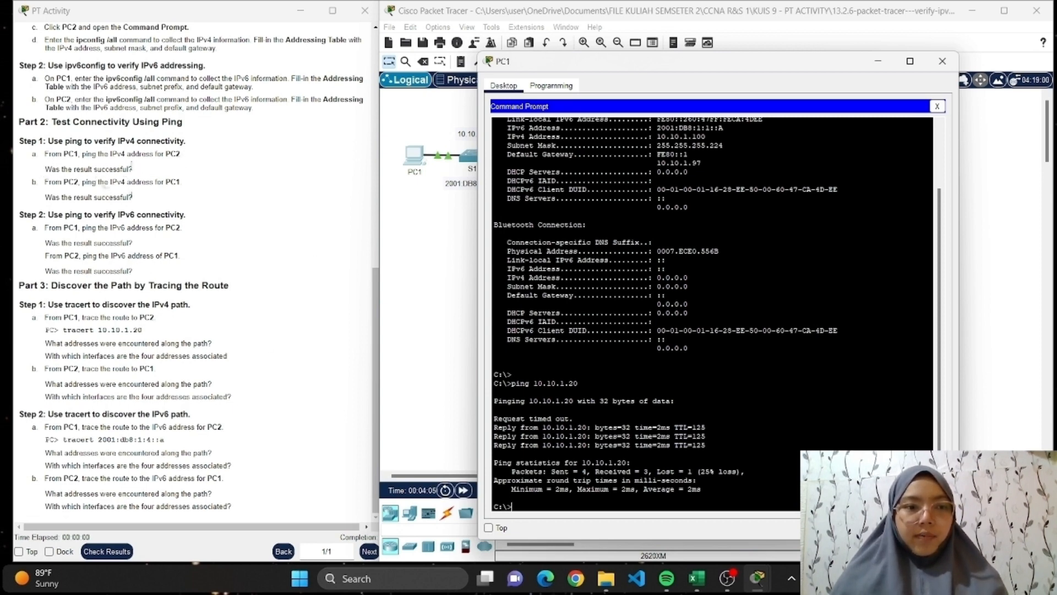
{"action": "left_click", "coordinate": [942, 61]}
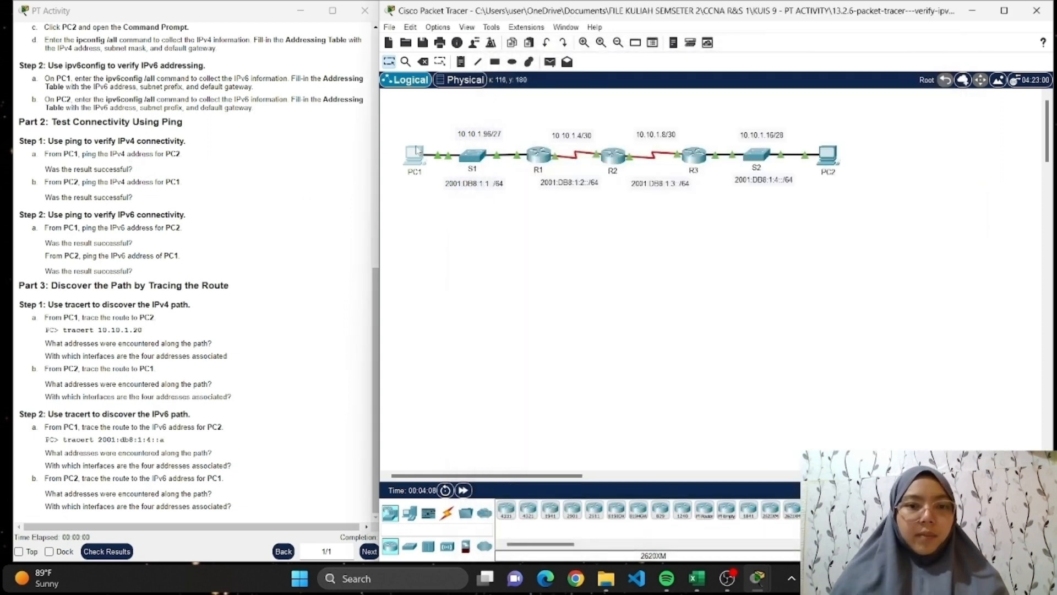
Ping PC1's IPv4 address 10.10.1.100 from PC2's Command Prompt with Excel's addressing table alongside, and dismiss both windows.
{"action": "left_click", "coordinate": [829, 158]}
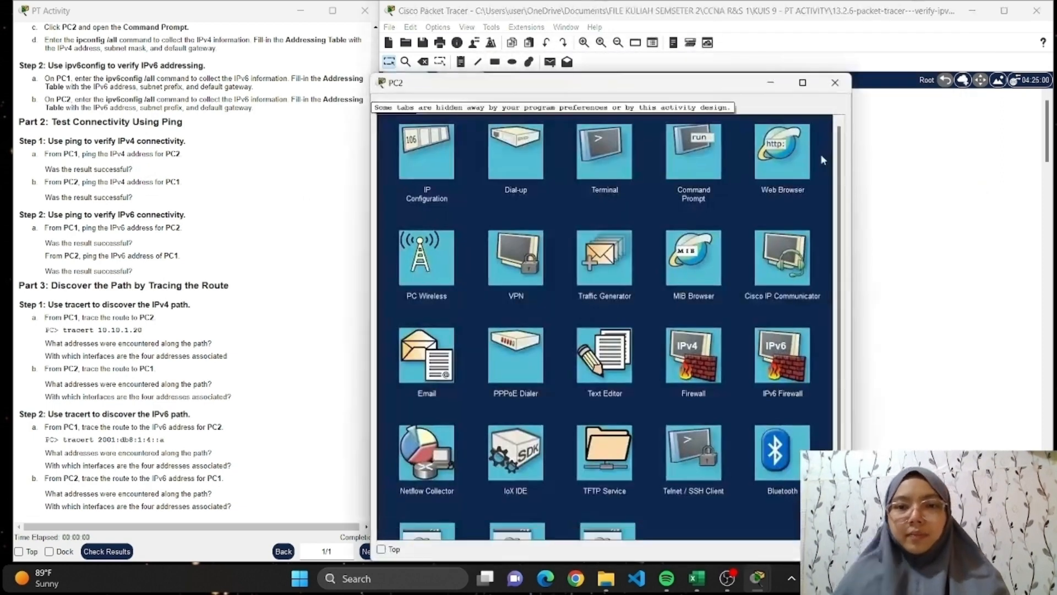
{"action": "left_click", "coordinate": [695, 163]}
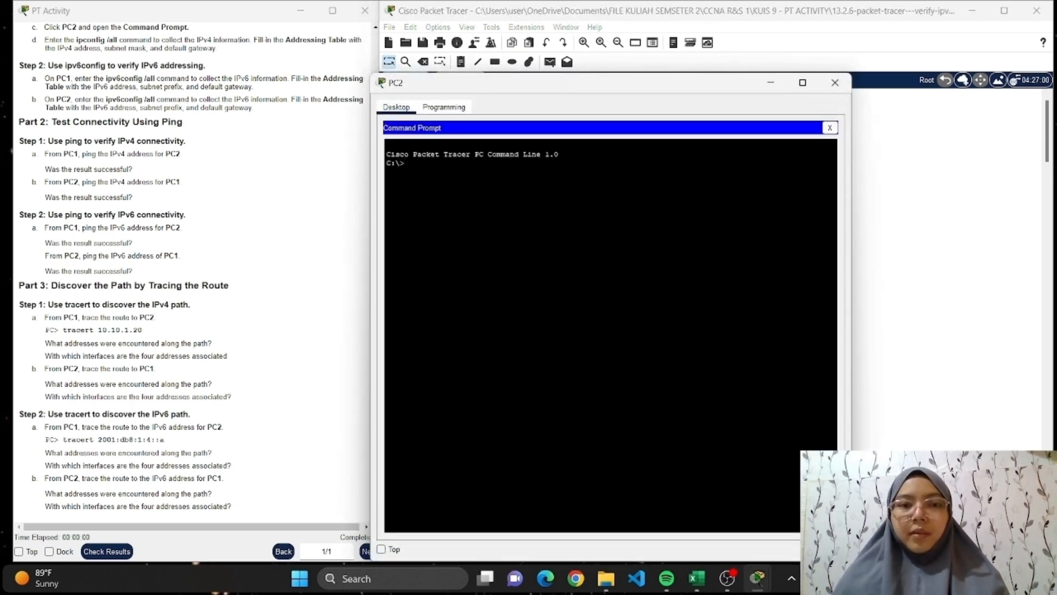
{"action": "type", "text": "ping"}
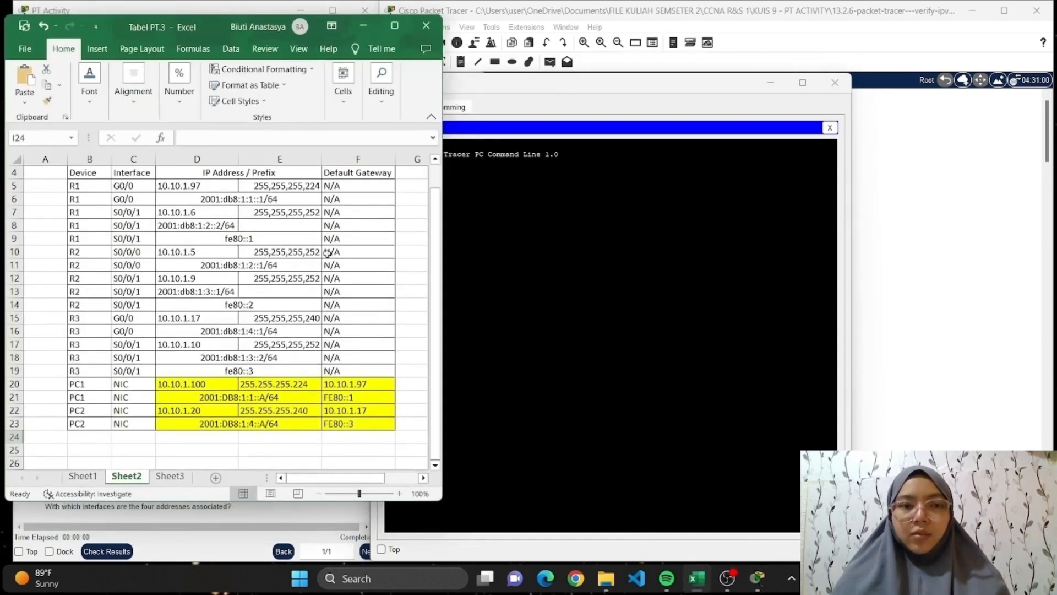
{"action": "left_click", "coordinate": [696, 578]}
{"action": "left_click", "coordinate": [596, 99]}
{"action": "left_click_drag", "start_coordinate": [567, 154], "coordinate": [479, 155]}
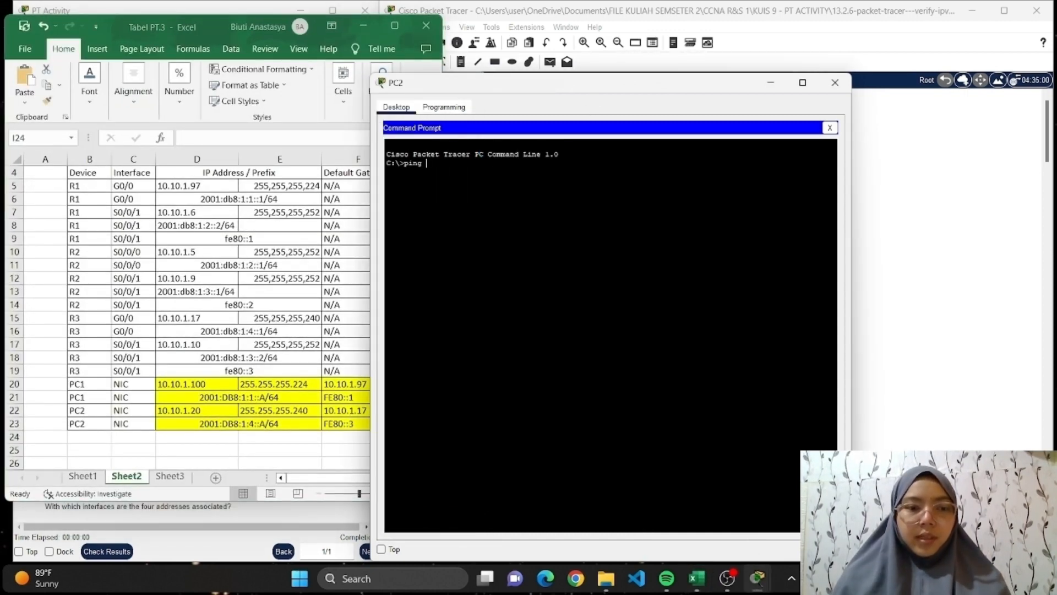
{"action": "type", "text": "10.10"}
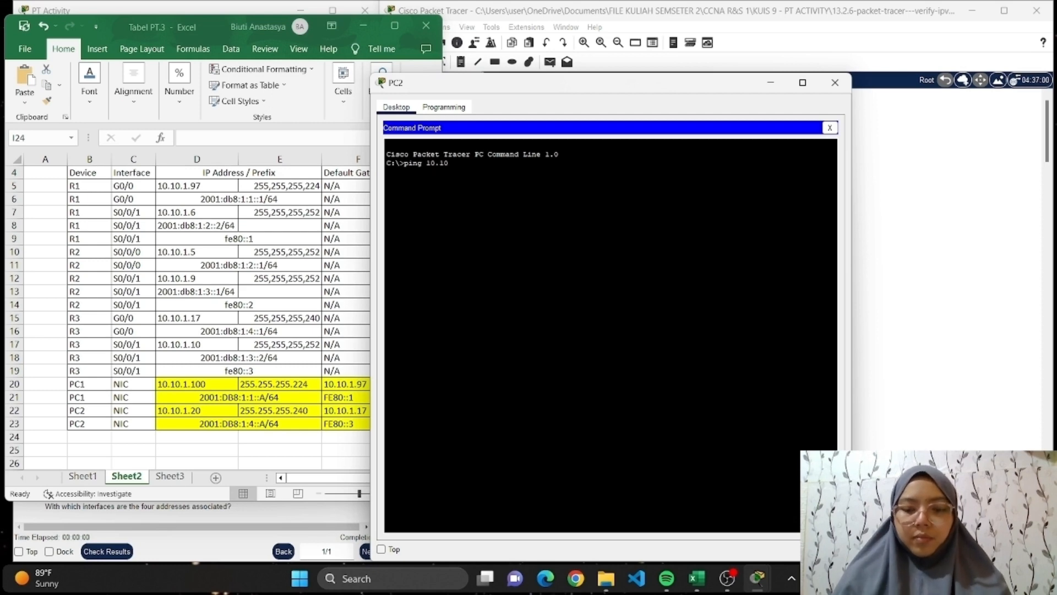
{"action": "type", "text": ".1.100"}
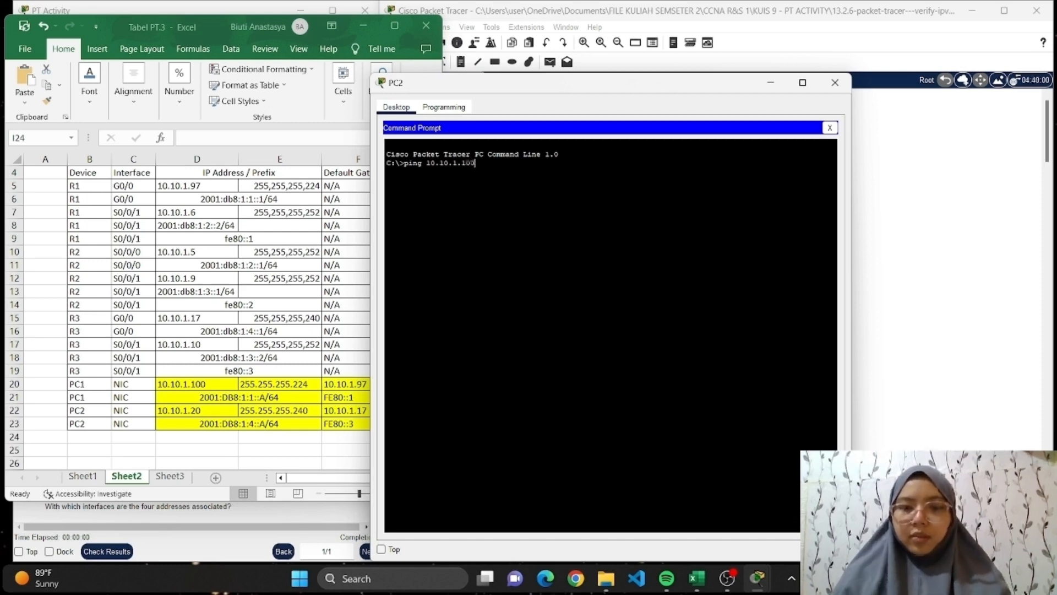
{"action": "key", "text": "Return"}
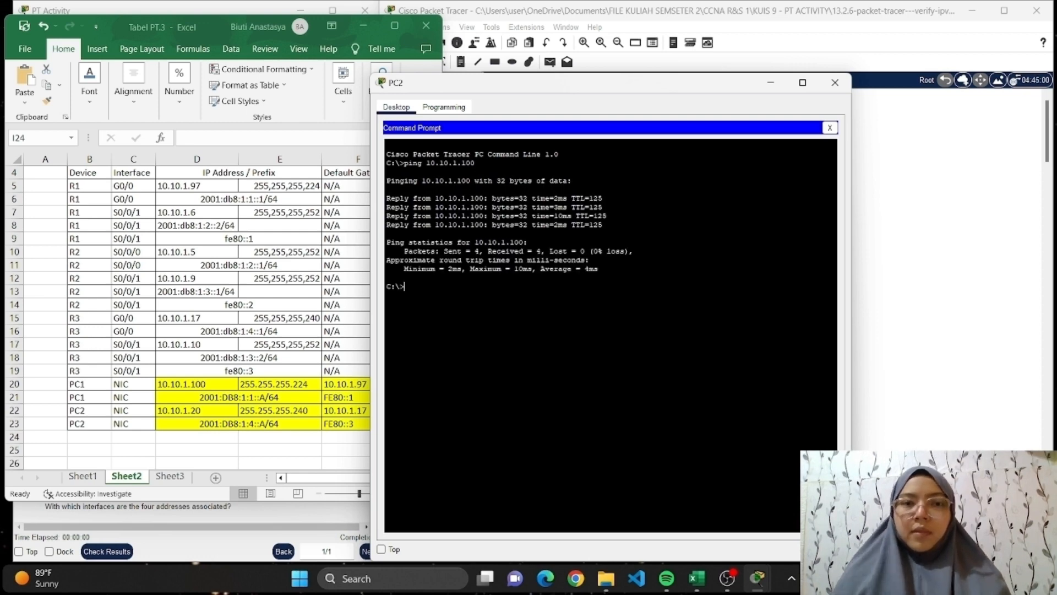
{"action": "left_click", "coordinate": [834, 84]}
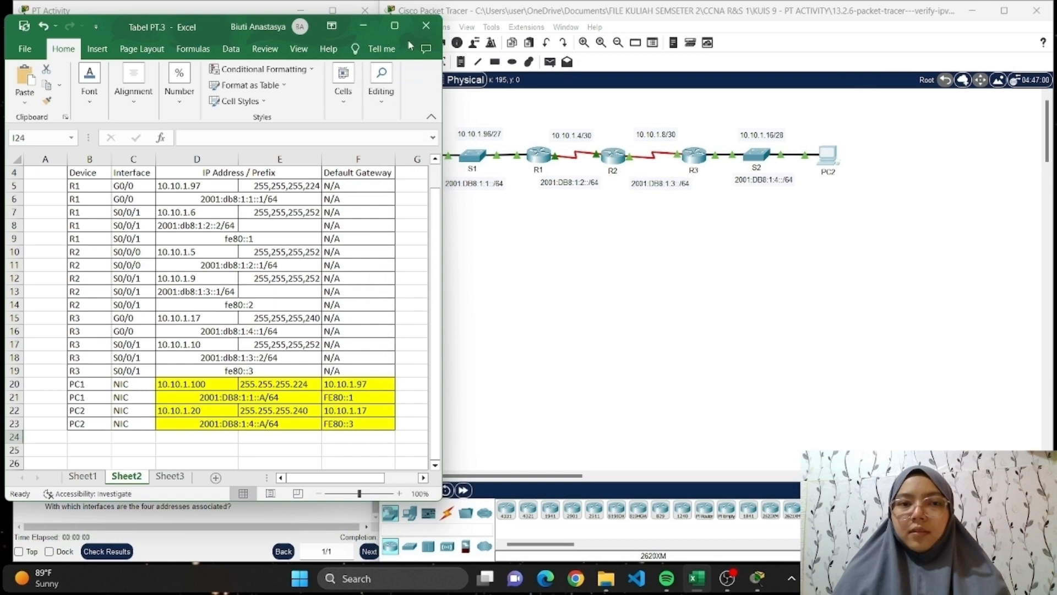
{"action": "left_click", "coordinate": [367, 25]}
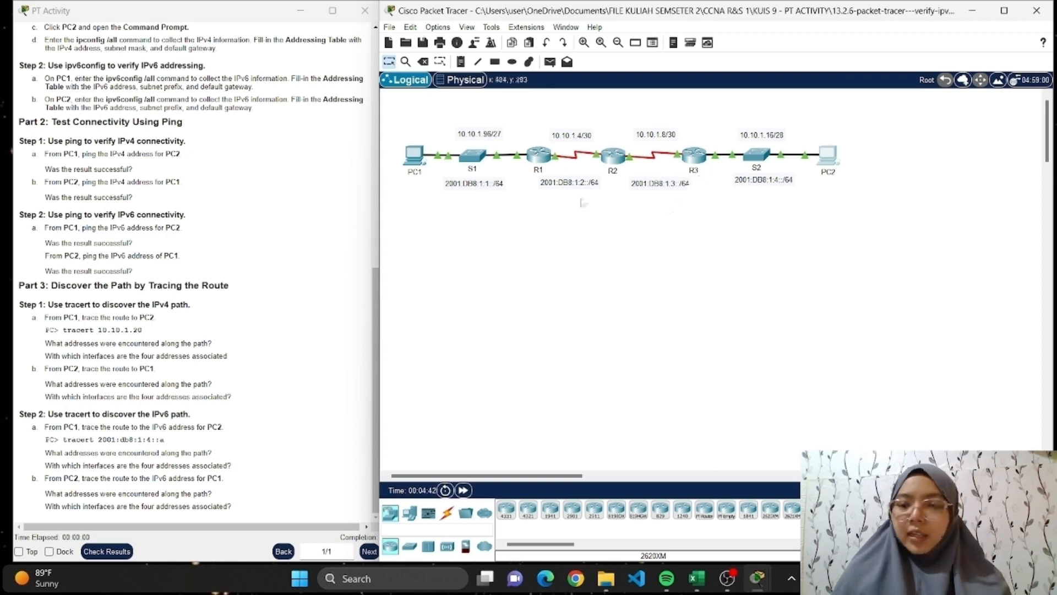
Ping PC2's IPv6 address 2001:Db8:1:4::A from PC1's Command Prompt with Excel's addressing table alongside, and close the PC1 window.
{"action": "left_click", "coordinate": [427, 155]}
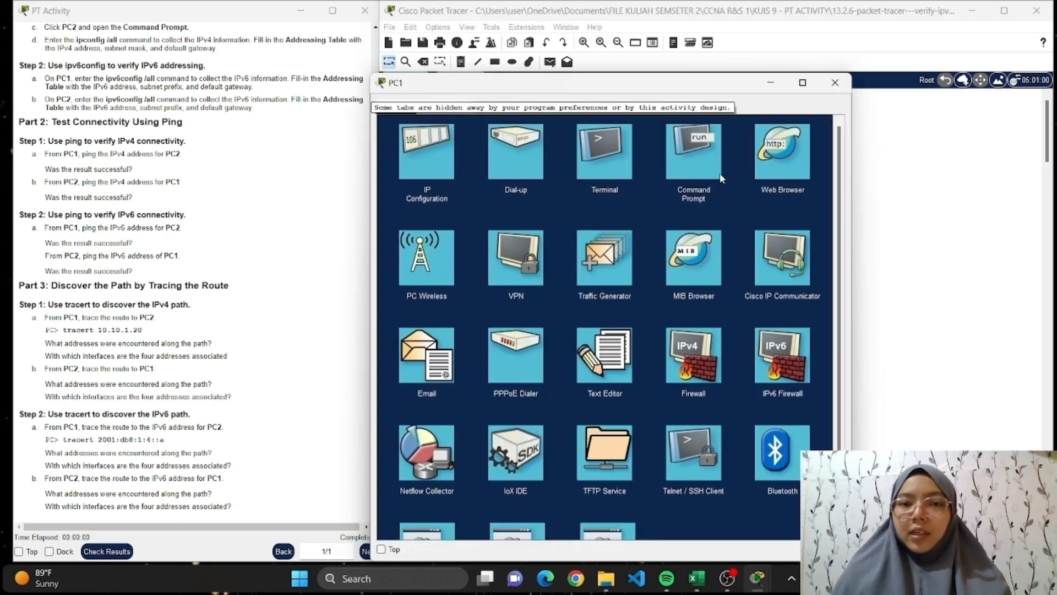
{"action": "left_click", "coordinate": [722, 177]}
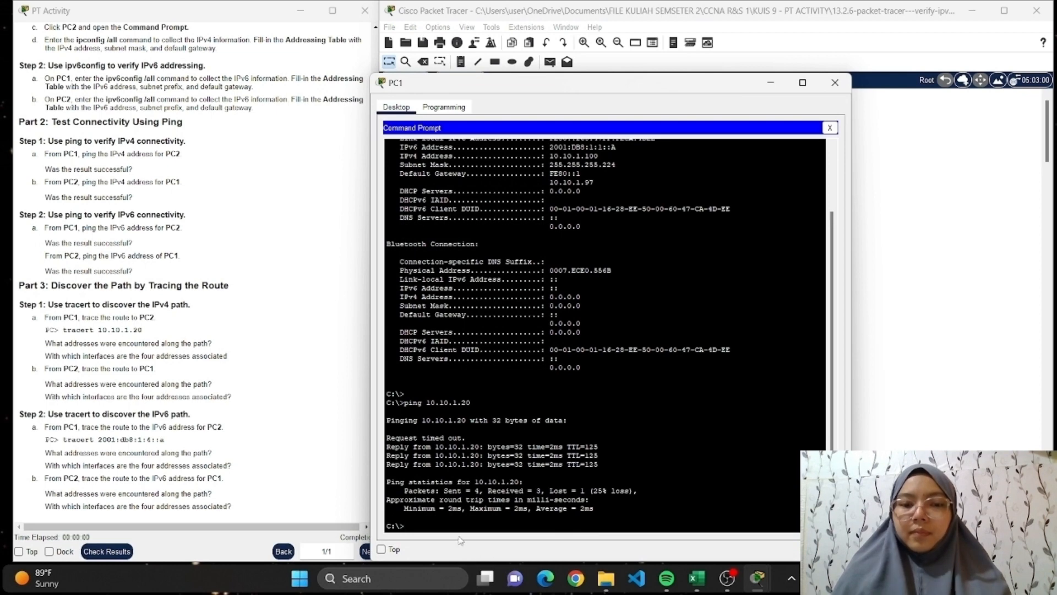
{"action": "type", "text": "ping"}
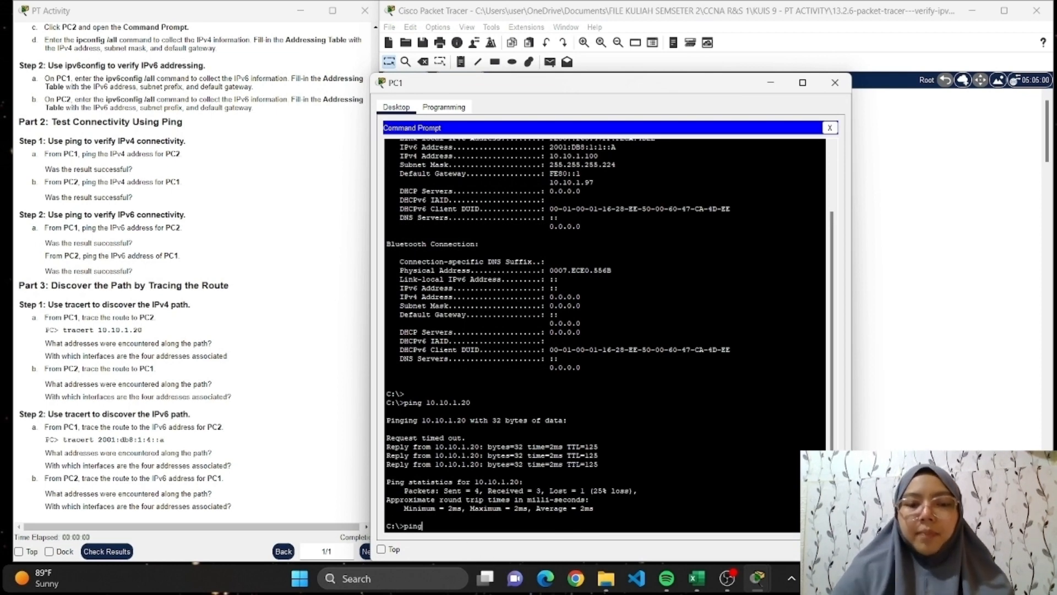
{"action": "left_click", "coordinate": [697, 579]}
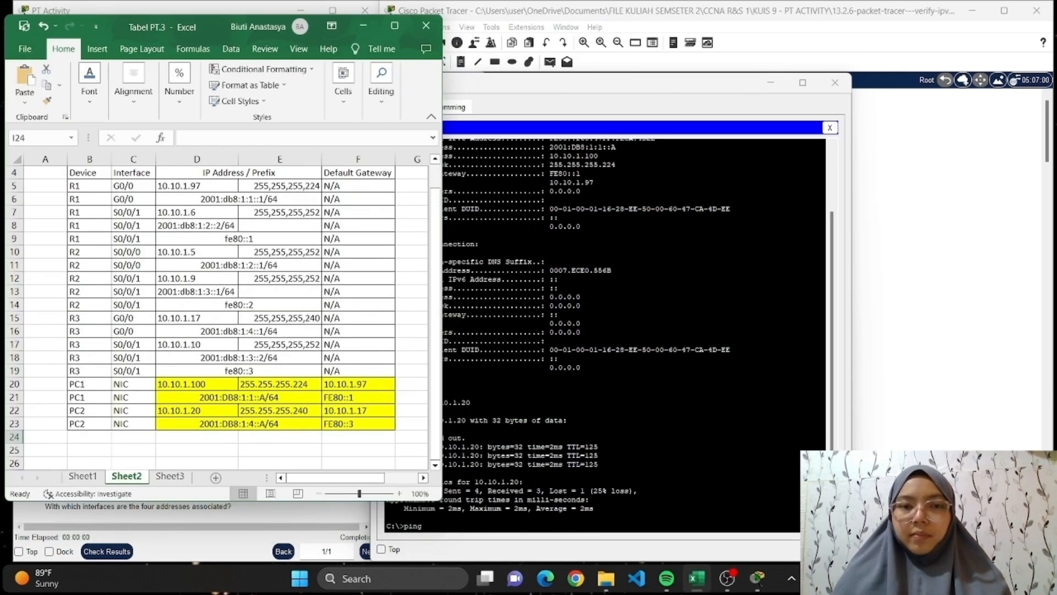
{"action": "left_click", "coordinate": [464, 557]}
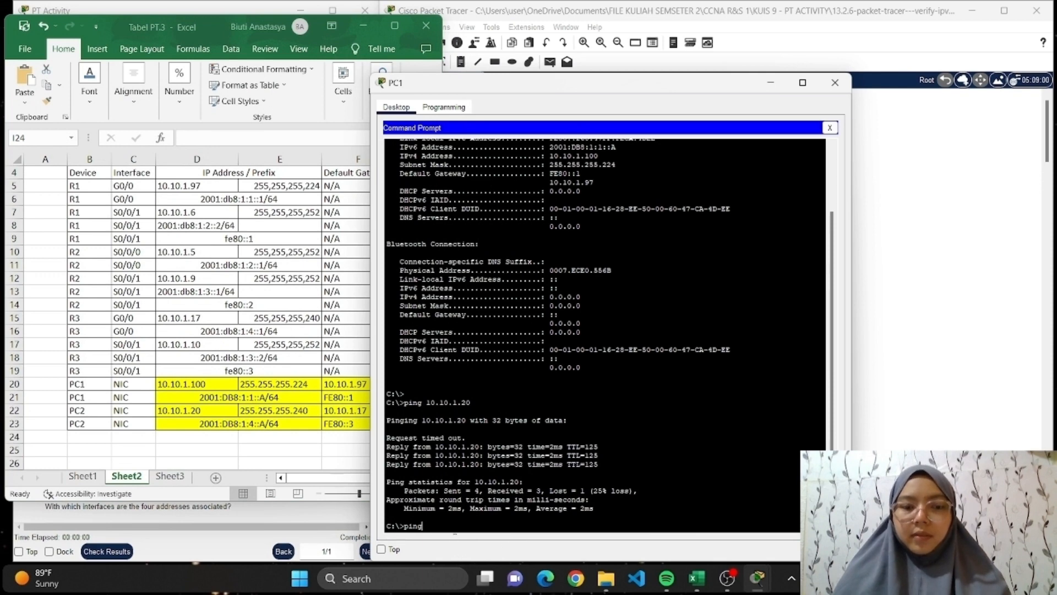
{"action": "type", "text": "2001"}
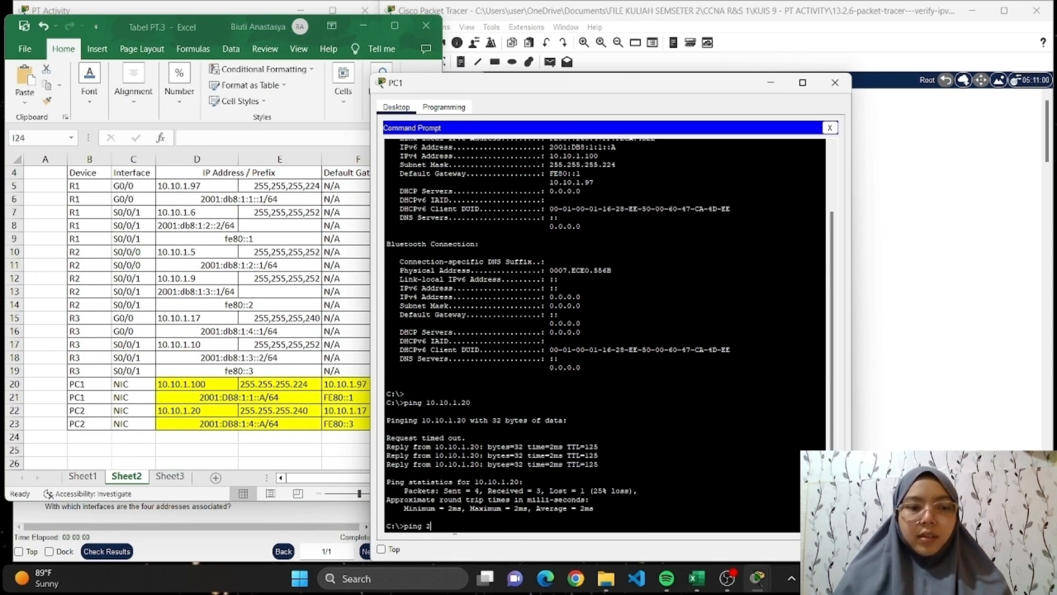
{"action": "key", "text": "BackSpace"}
{"action": "key", "text": "BackSpace"}
{"action": "key", "text": "BackSpace"}
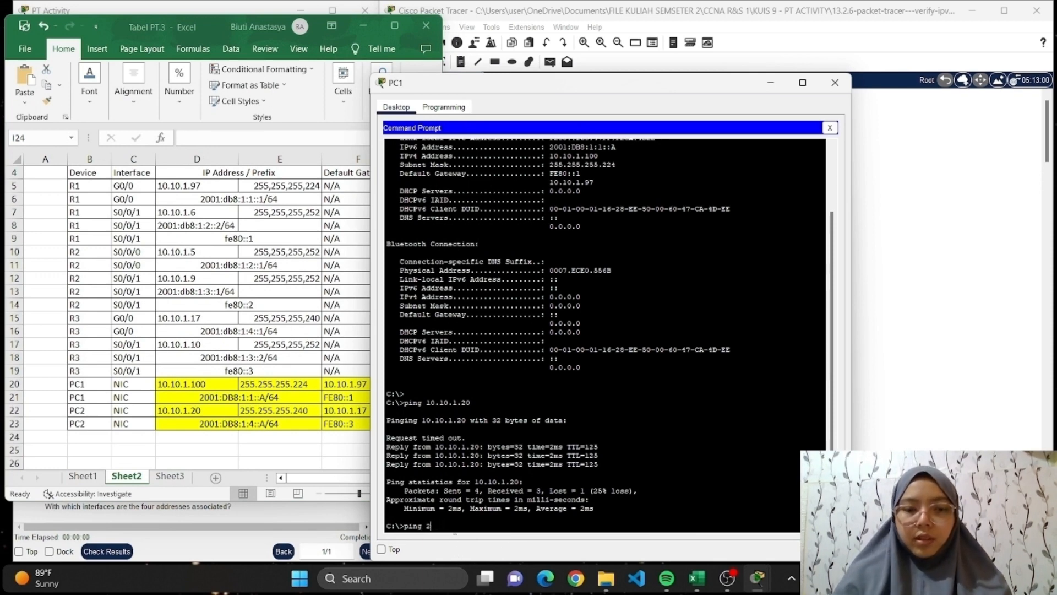
{"action": "type", "text": "001"}
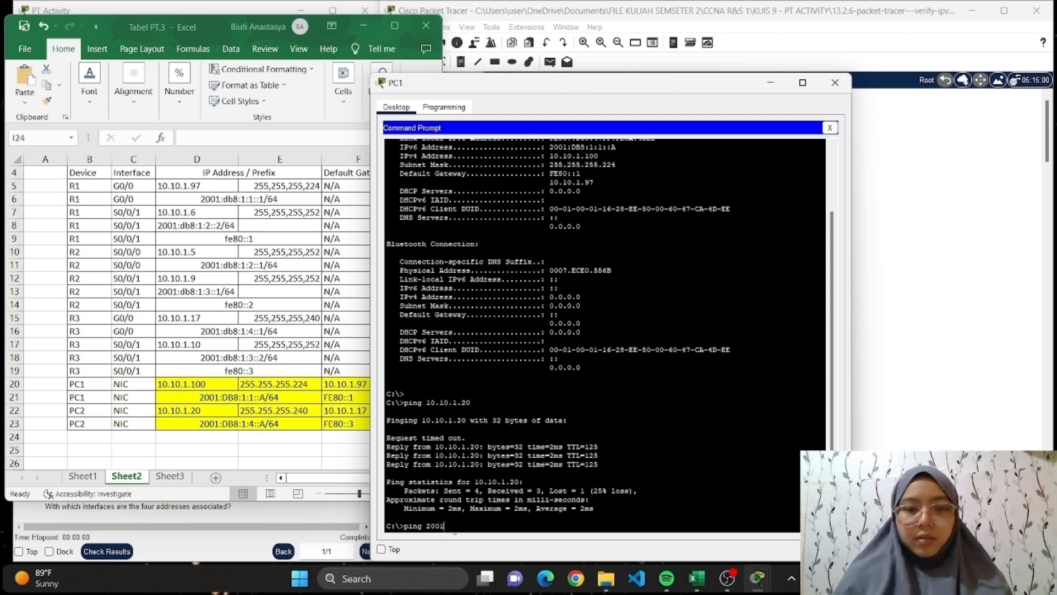
{"action": "type", "text": ":"}
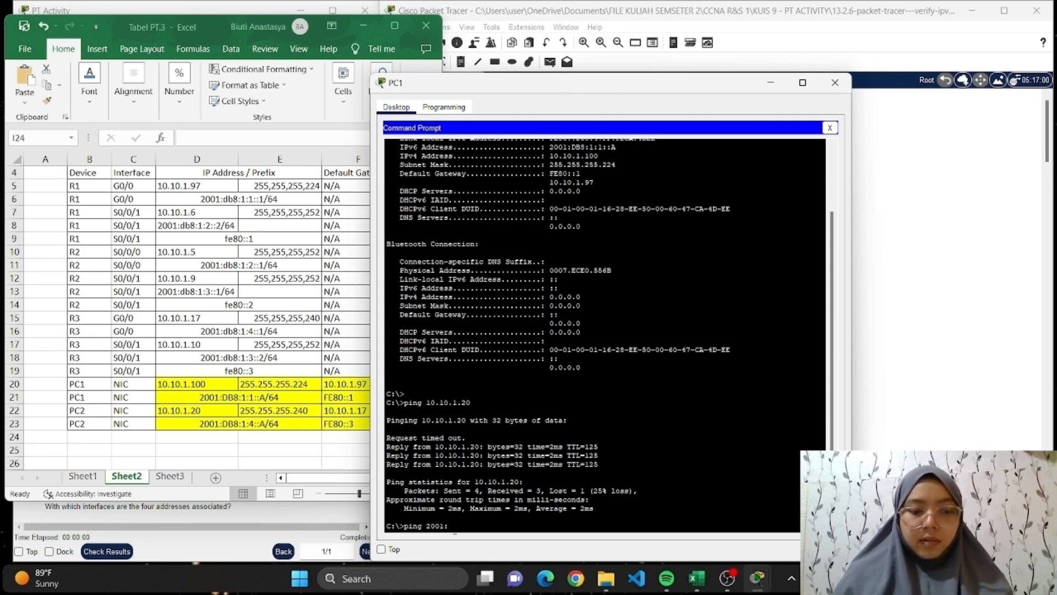
{"action": "type", "text": "Db8"}
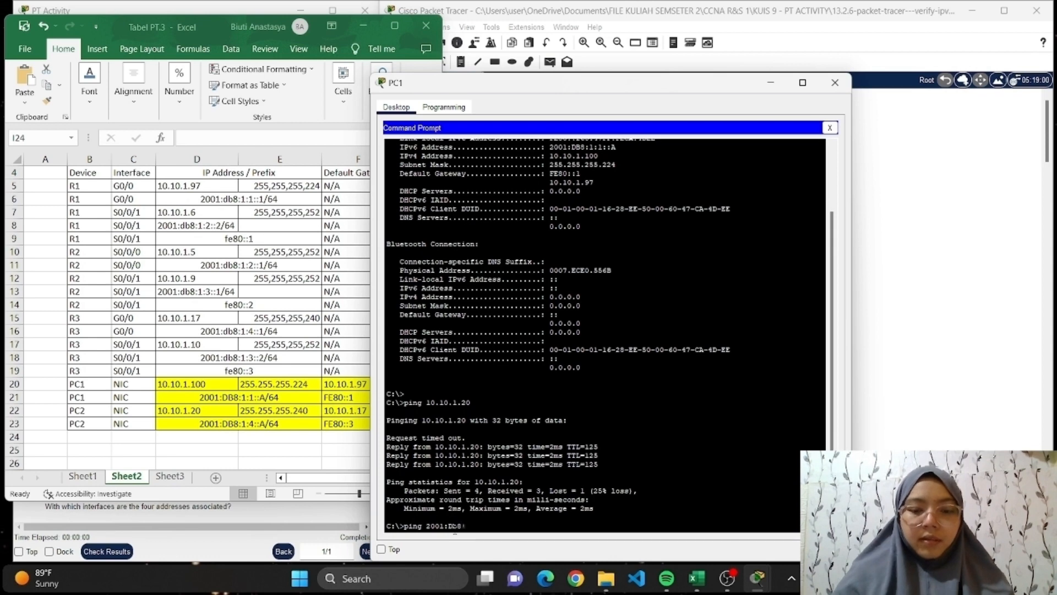
{"action": "type", "text": ":1:4"}
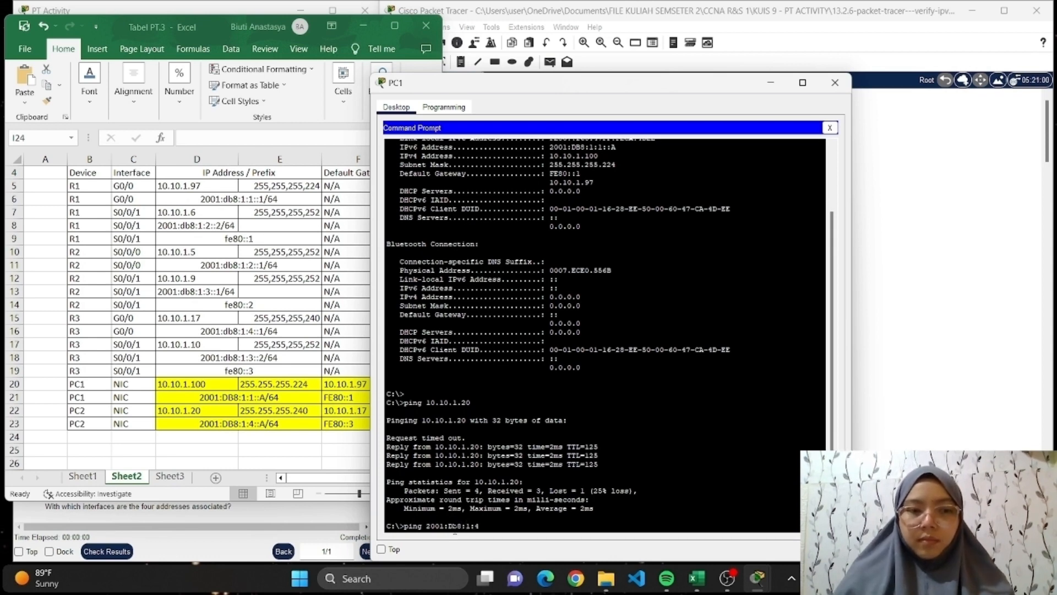
{"action": "type", "text": ":"}
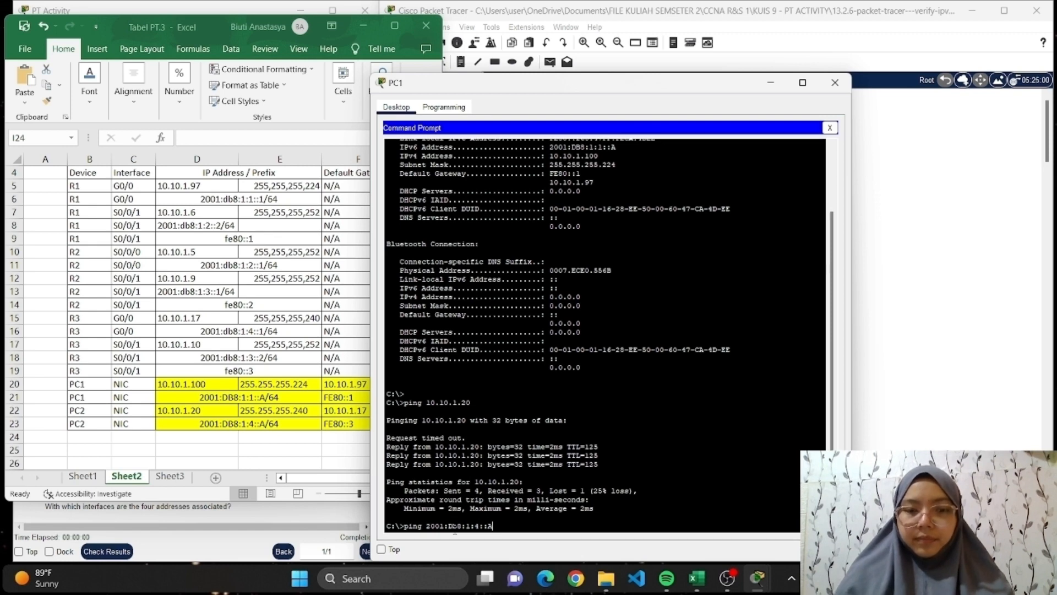
{"action": "type", "text": ":A"}
{"action": "key", "text": "Return"}
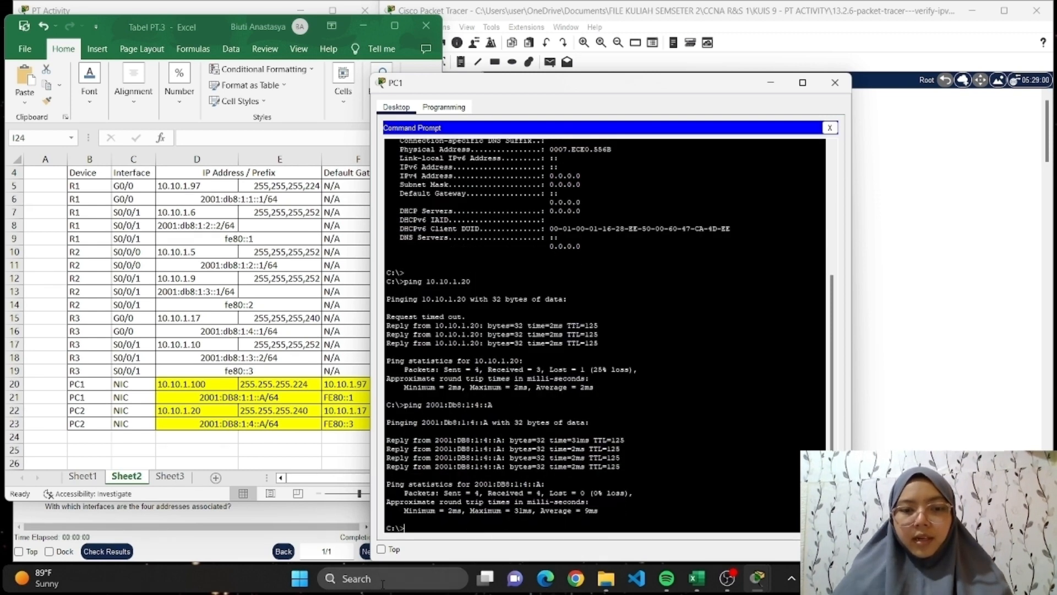
{"action": "left_click", "coordinate": [835, 82]}
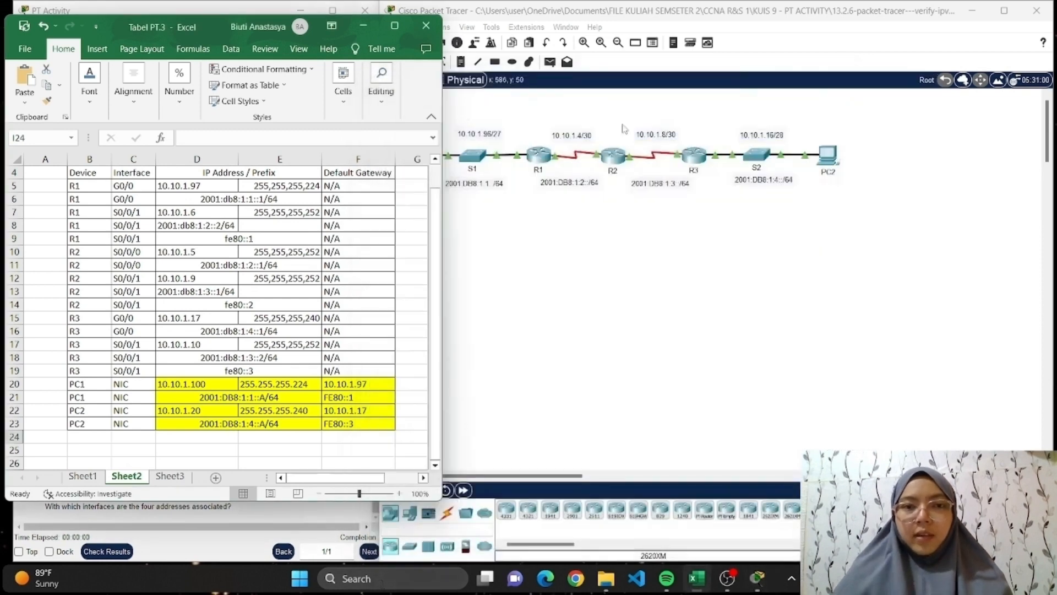
Ping PC1's IPv6 address 2001:DB8:1:1::A from PC2's Command Prompt, then minimize Excel and close the PC2 window.
{"action": "left_click", "coordinate": [831, 162]}
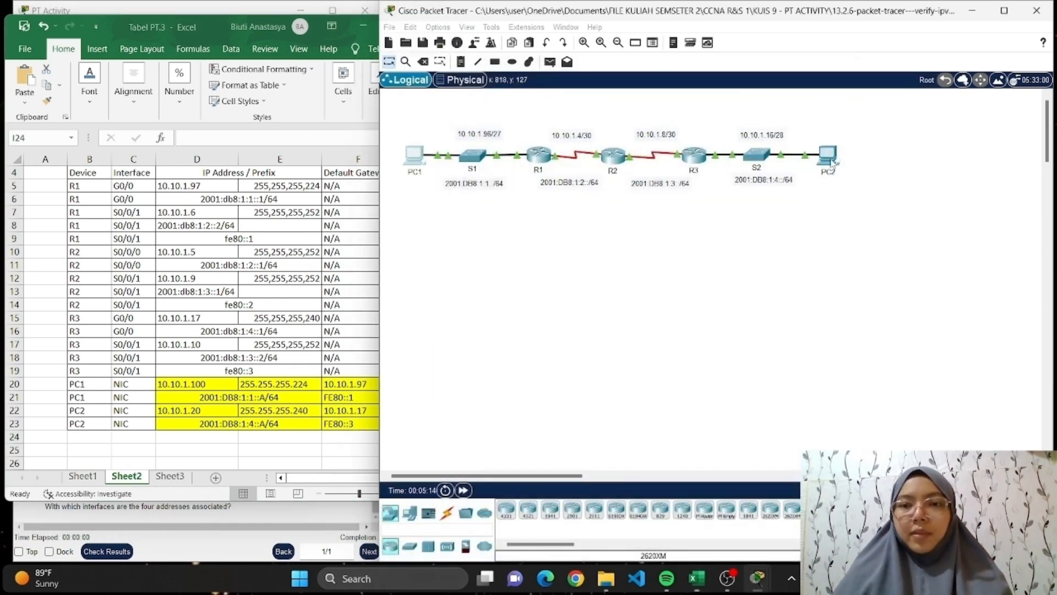
{"action": "left_click", "coordinate": [832, 161]}
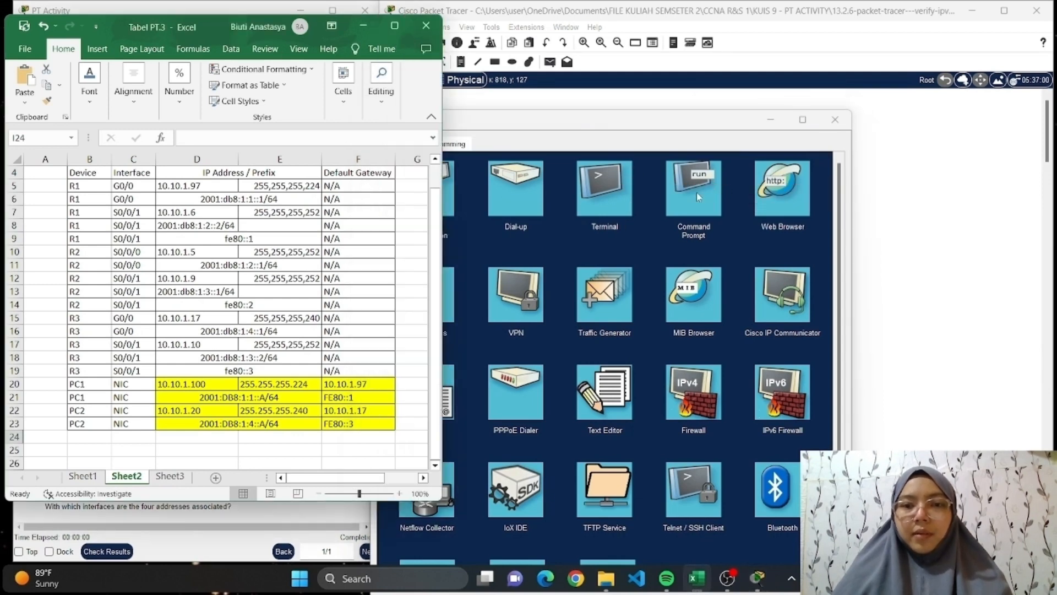
{"action": "left_click", "coordinate": [695, 193]}
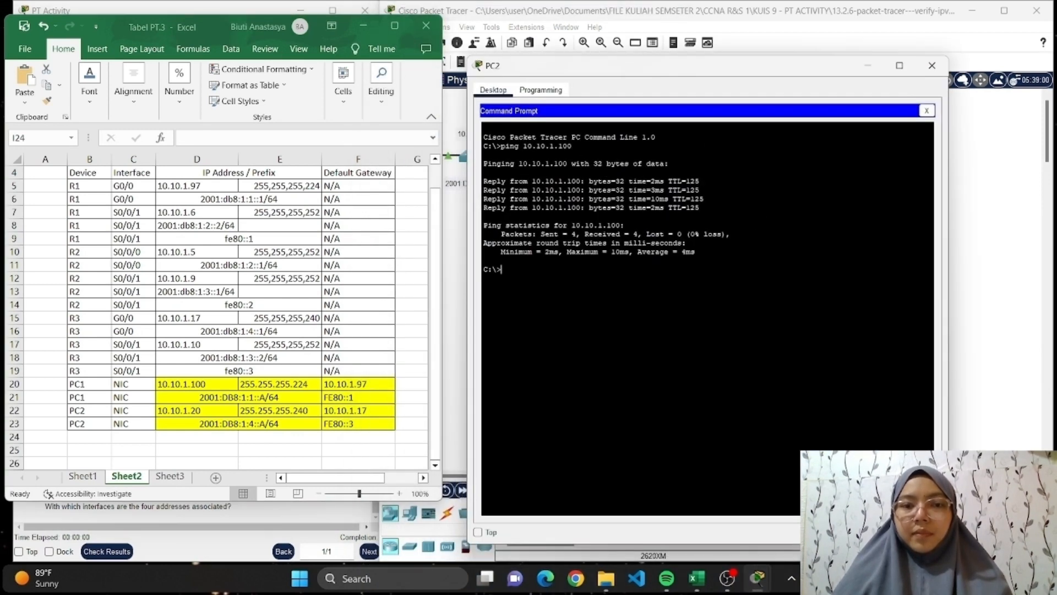
{"action": "type", "text": "ping"}
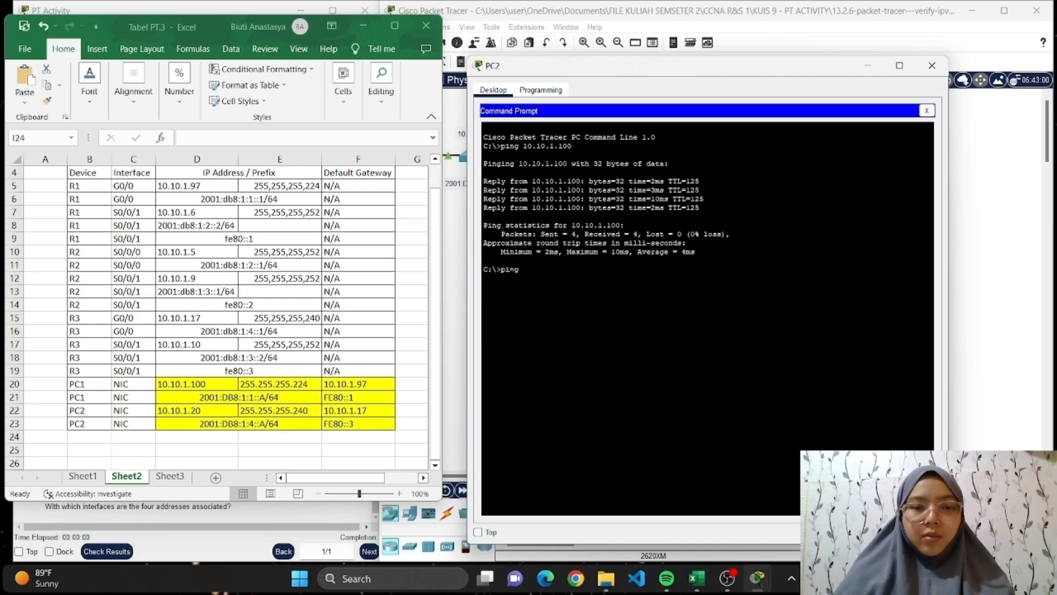
{"action": "type", "text": " 2001:"}
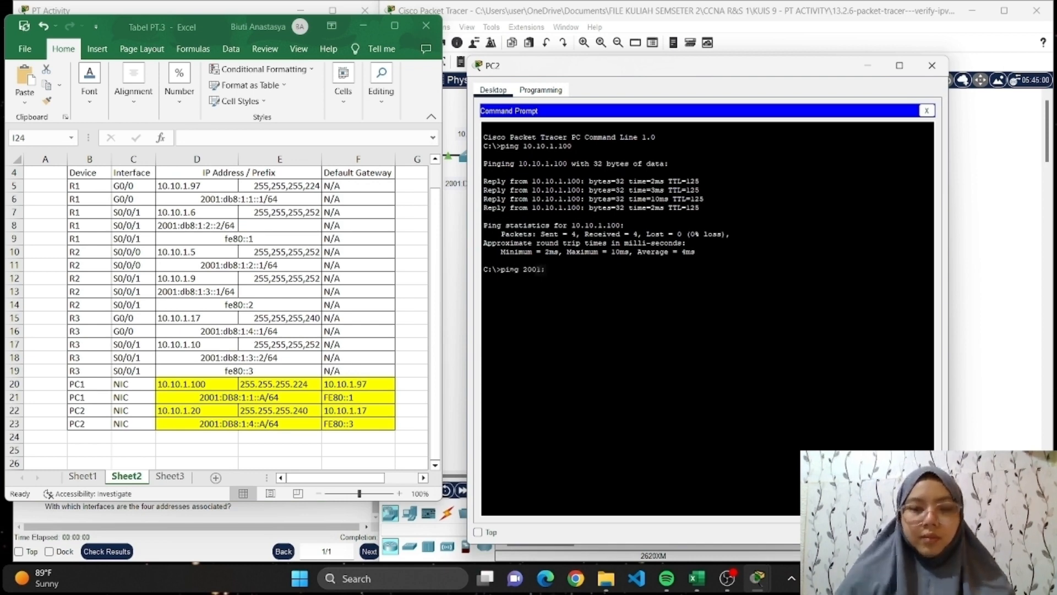
{"action": "type", "text": "DB8:"}
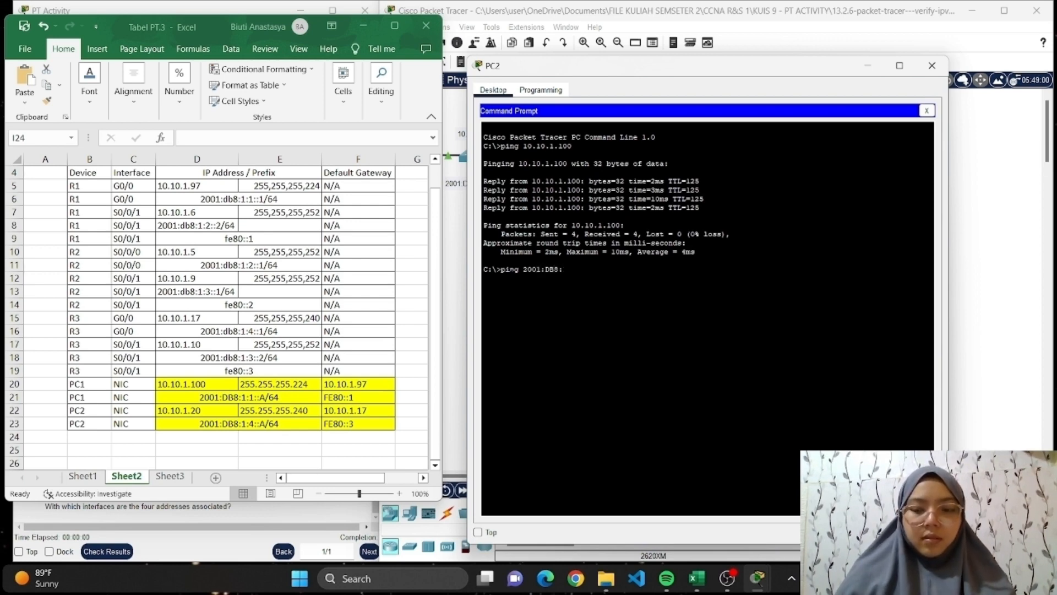
{"action": "type", "text": "1:1"}
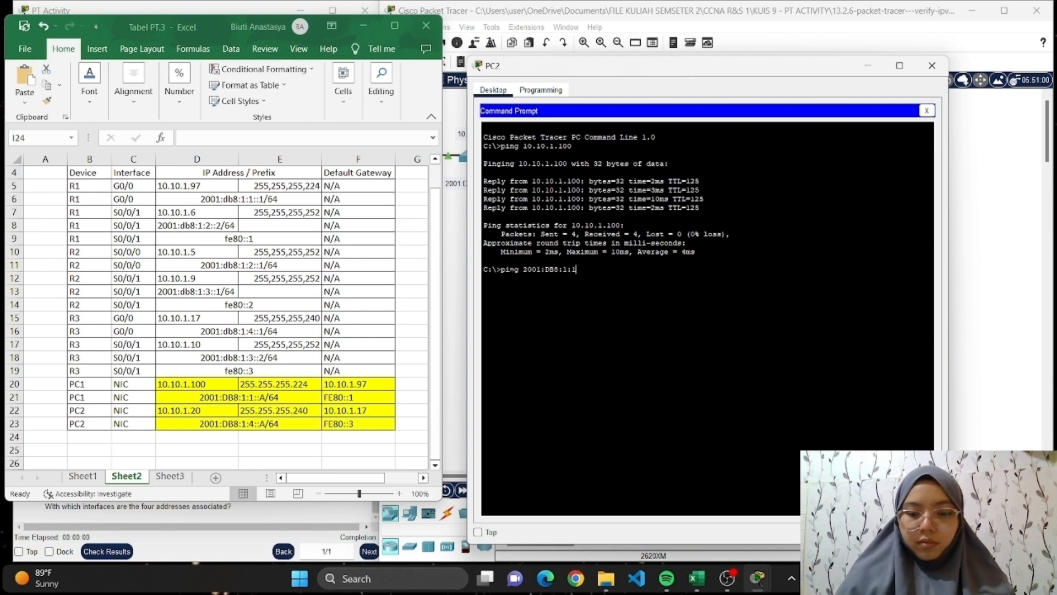
{"action": "type", "text": "::A"}
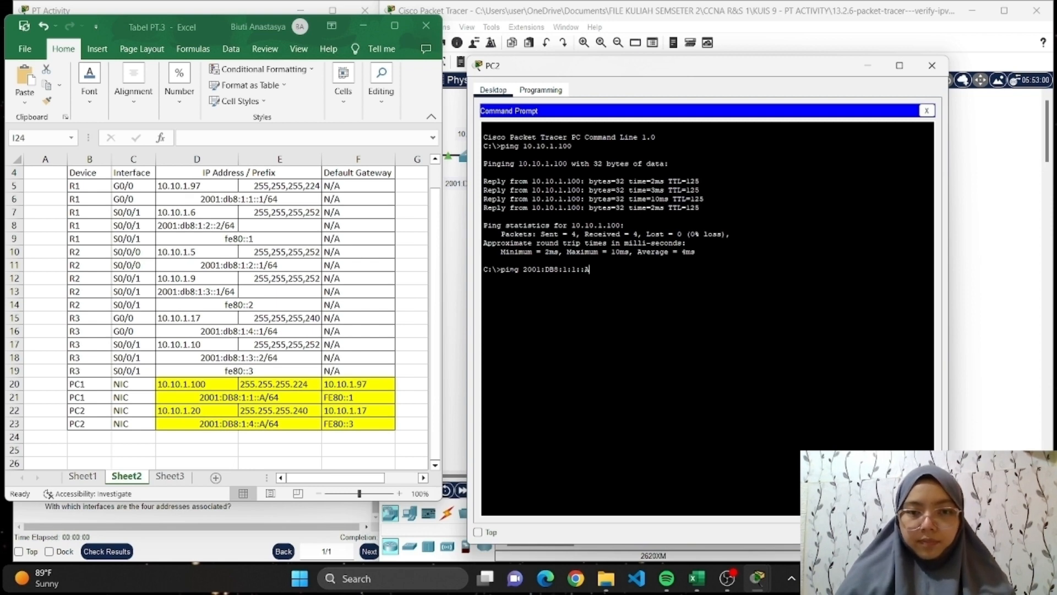
{"action": "key", "text": "Return"}
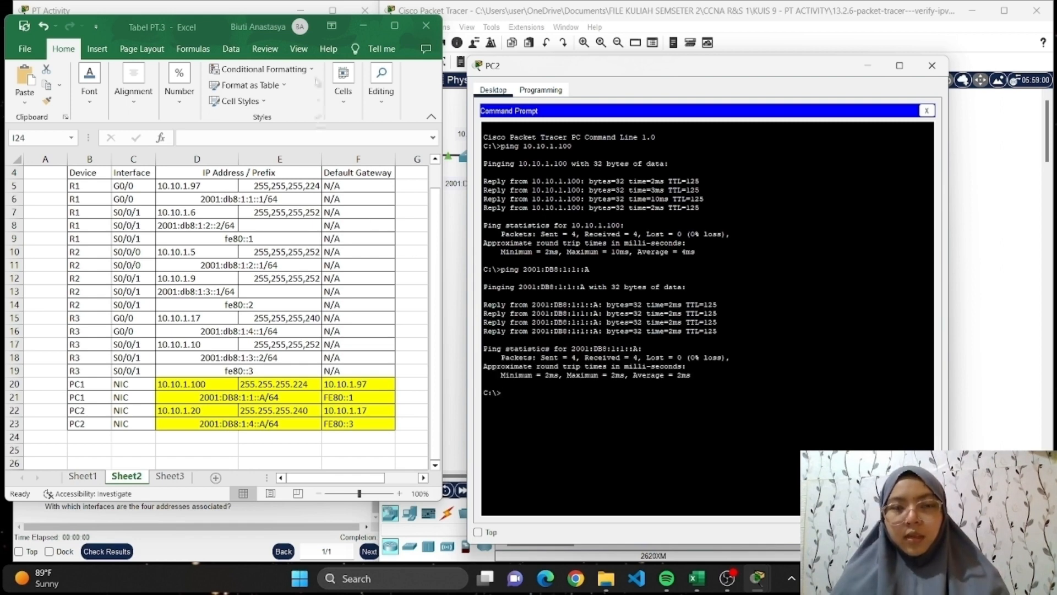
{"action": "left_click", "coordinate": [363, 26]}
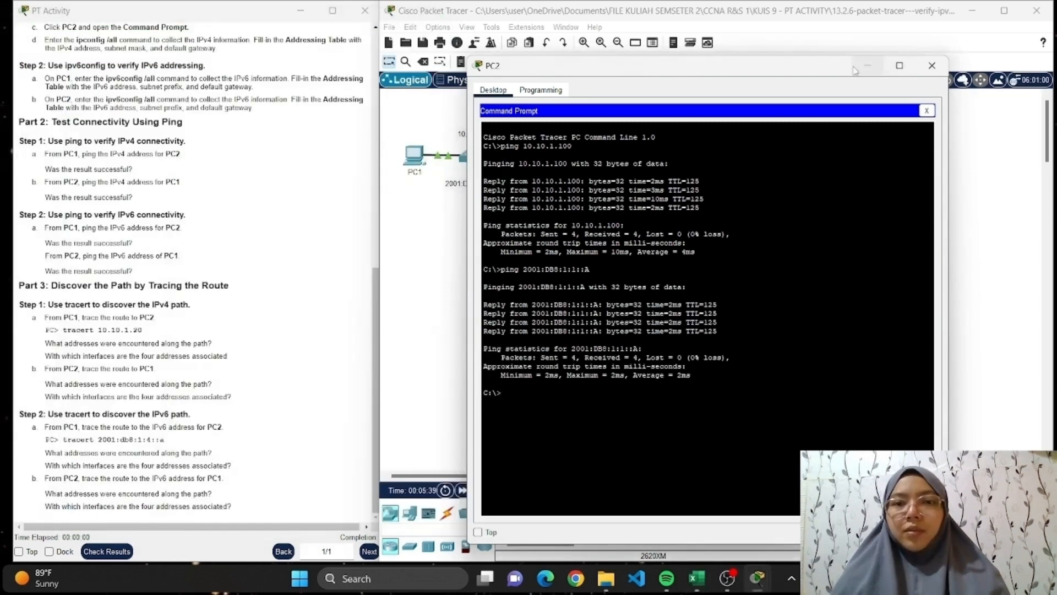
{"action": "left_click", "coordinate": [932, 65]}
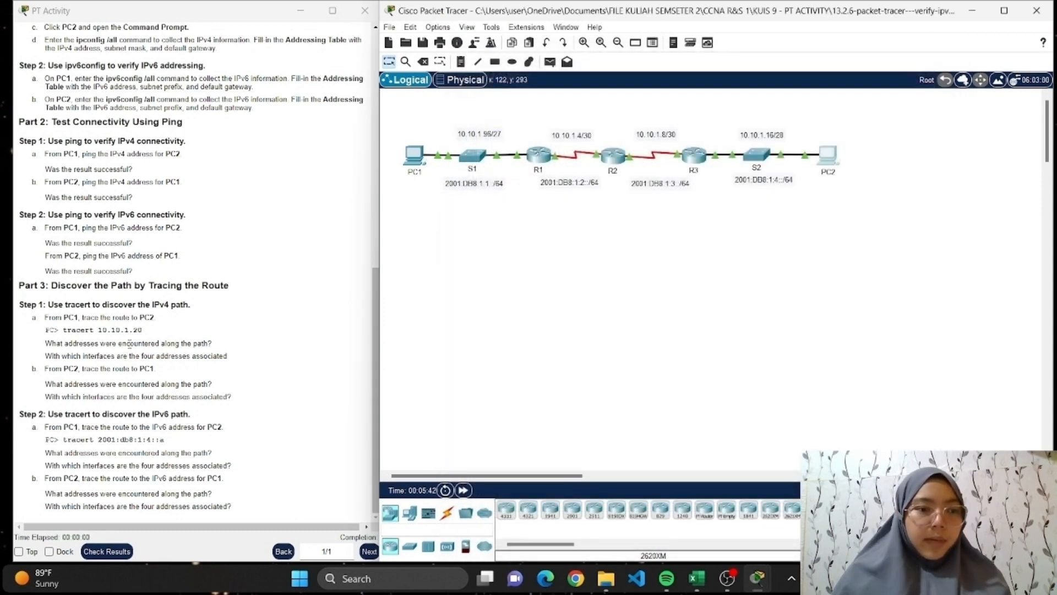
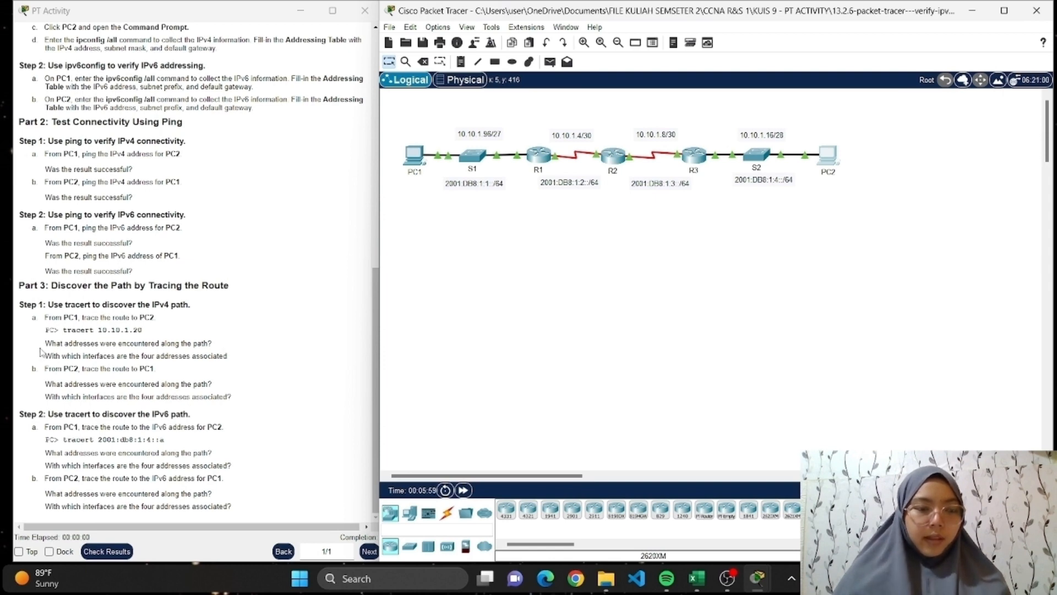
Trace the route from PC1's Command Prompt to PC2's IPv4 address with tracert 10.10.1.20.
{"action": "left_click", "coordinate": [415, 157]}
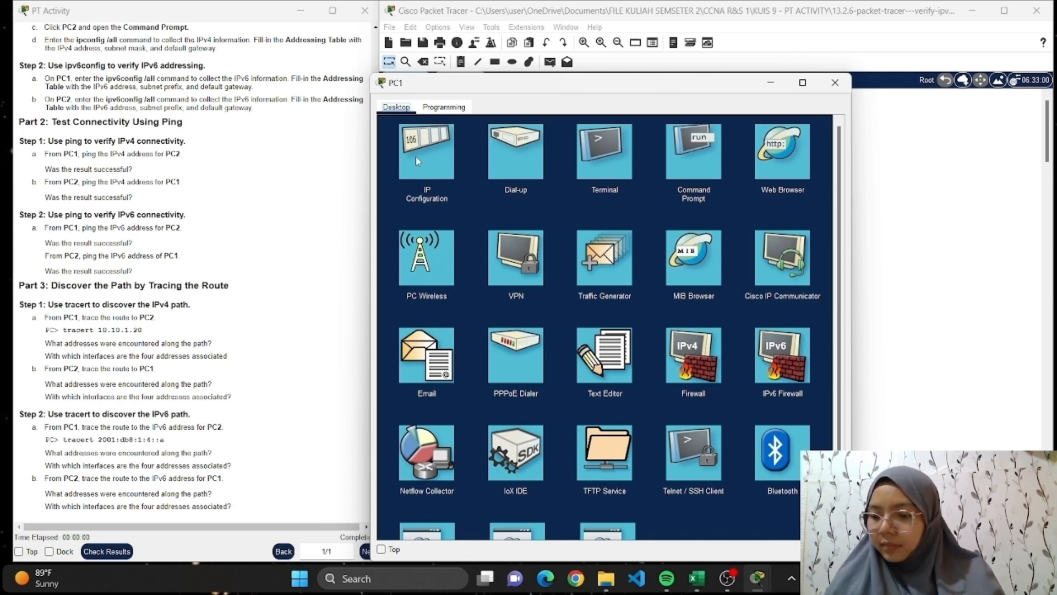
{"action": "left_click", "coordinate": [684, 130]}
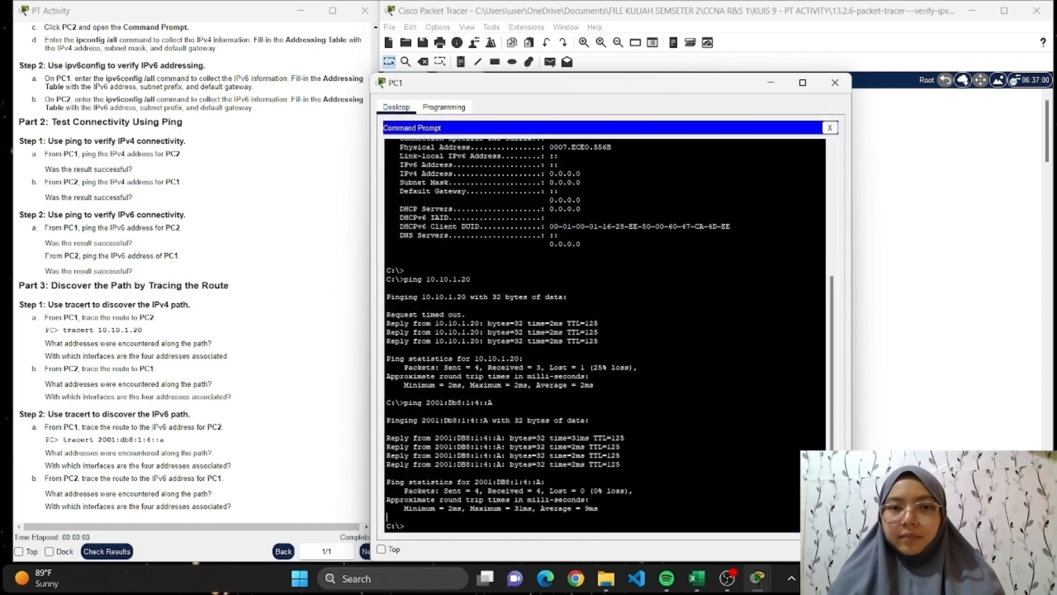
{"action": "left_click_drag", "start_coordinate": [629, 82], "coordinate": [683, 33]}
{"action": "left_click", "coordinate": [464, 477]}
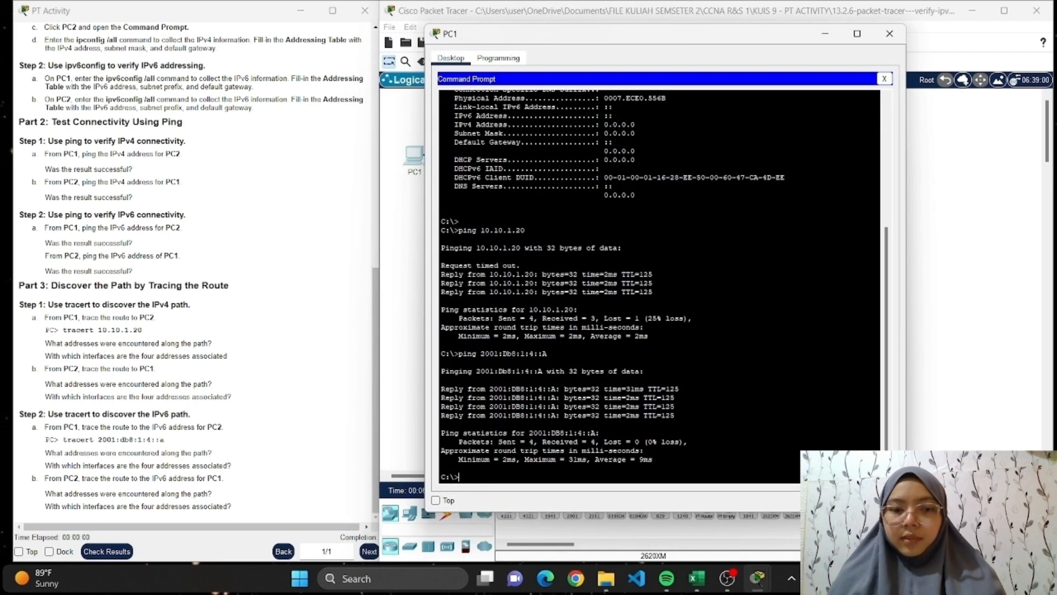
{"action": "type", "text": "tracert"}
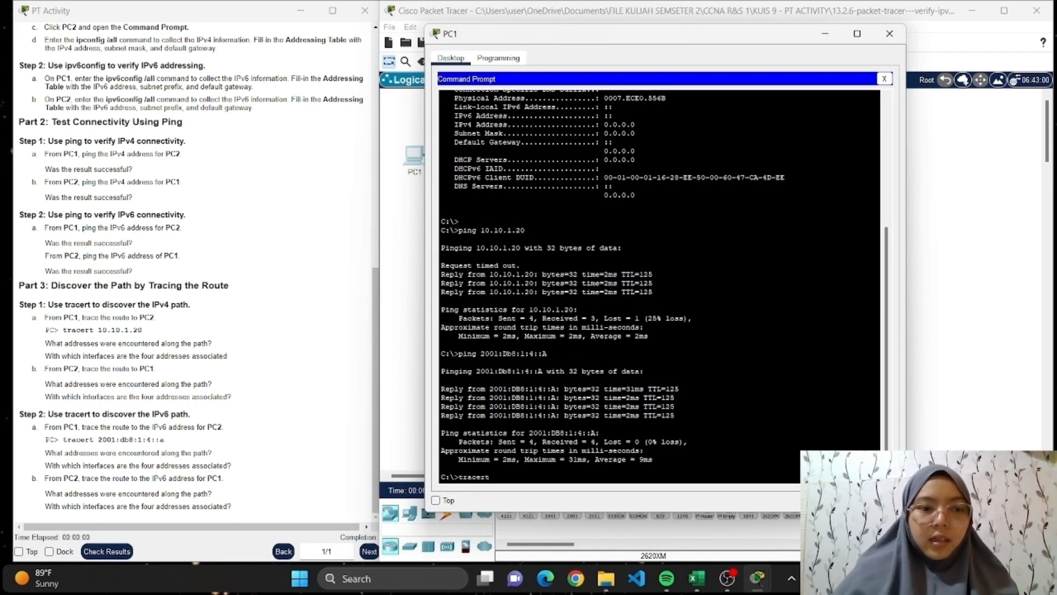
{"action": "type", "text": " 10.10."}
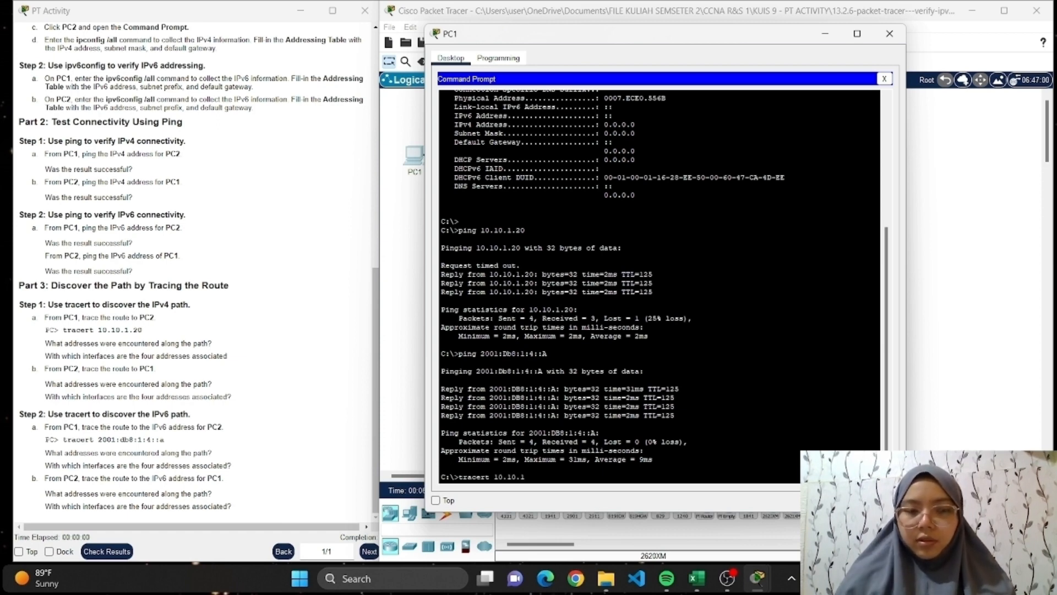
{"action": "type", "text": "1.20"}
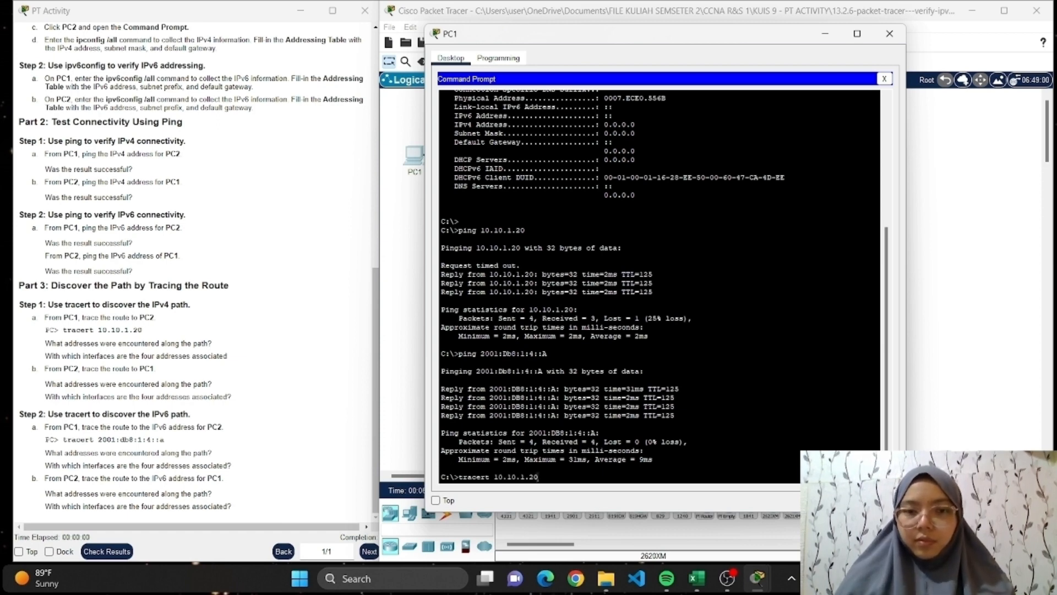
{"action": "key", "text": "Return"}
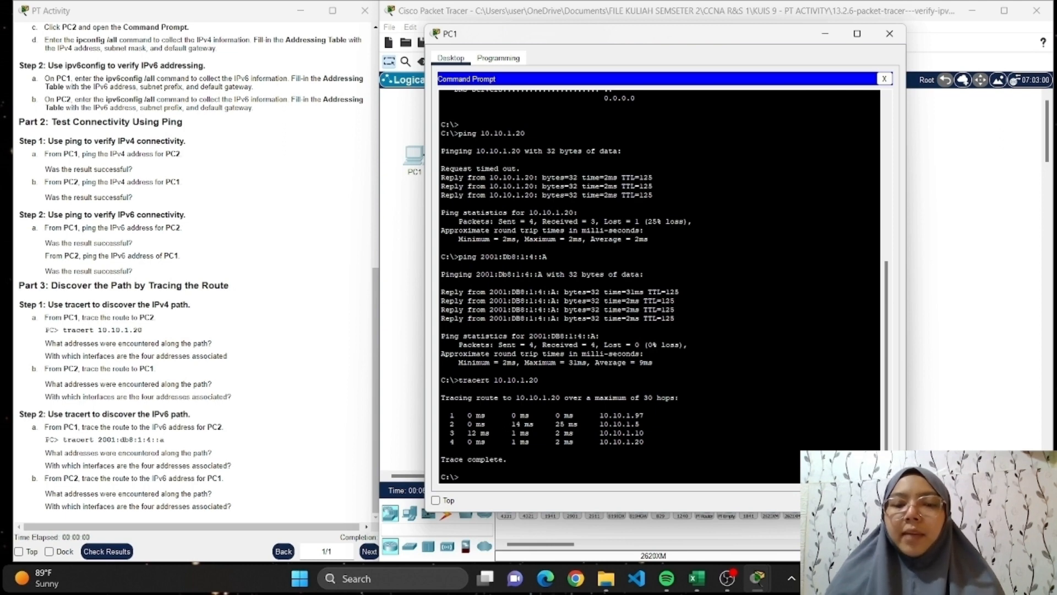
Highlight the hop addresses in PC1's IPv4 trace output for review, clear the selection, and minimize the PC1 window.
{"action": "left_click_drag", "start_coordinate": [601, 415], "coordinate": [644, 443]}
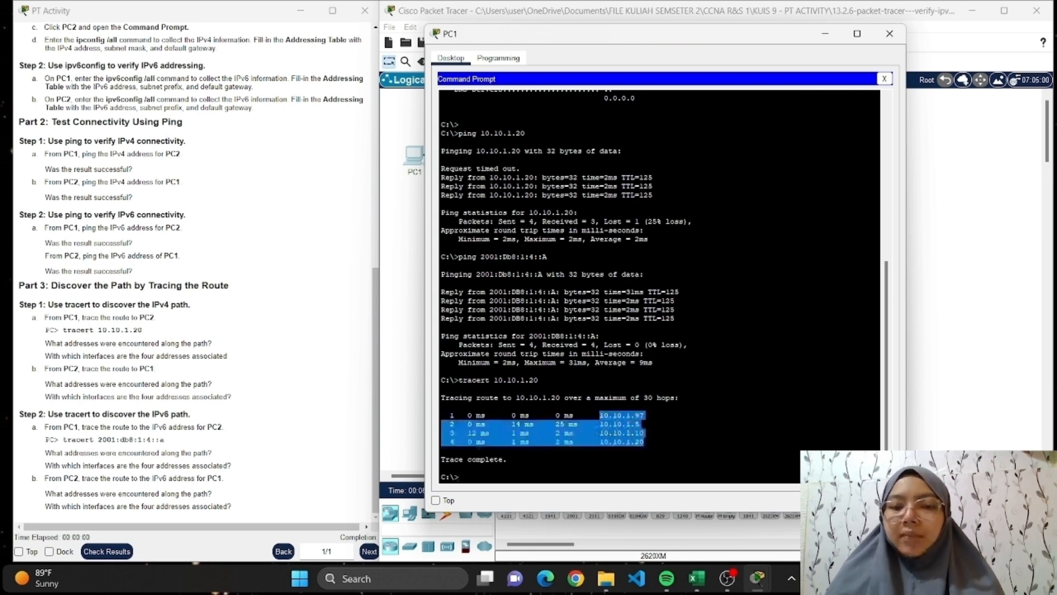
{"action": "left_click", "coordinate": [639, 424]}
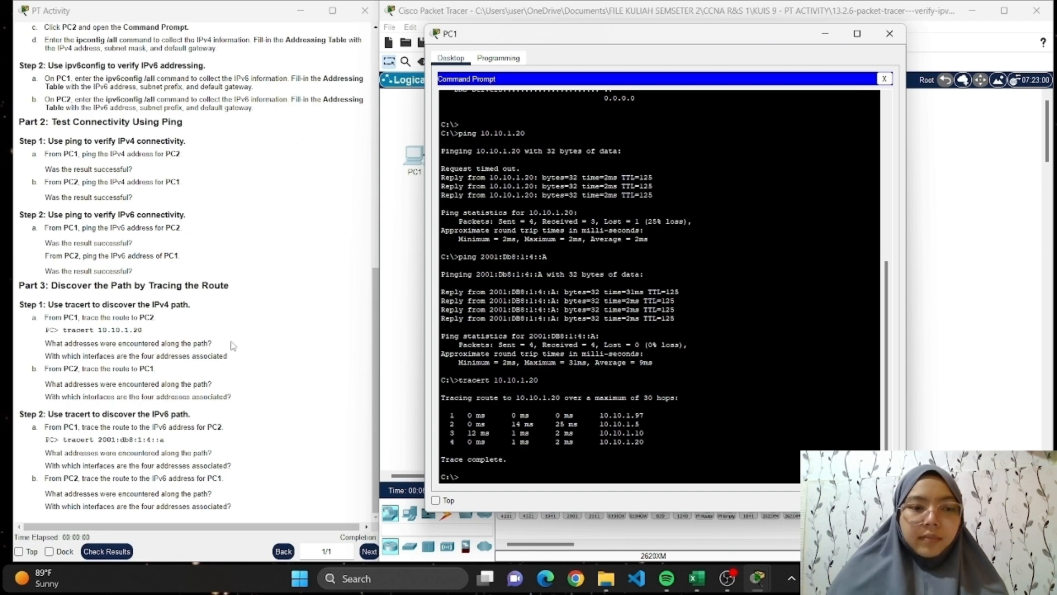
{"action": "left_click", "coordinate": [825, 35]}
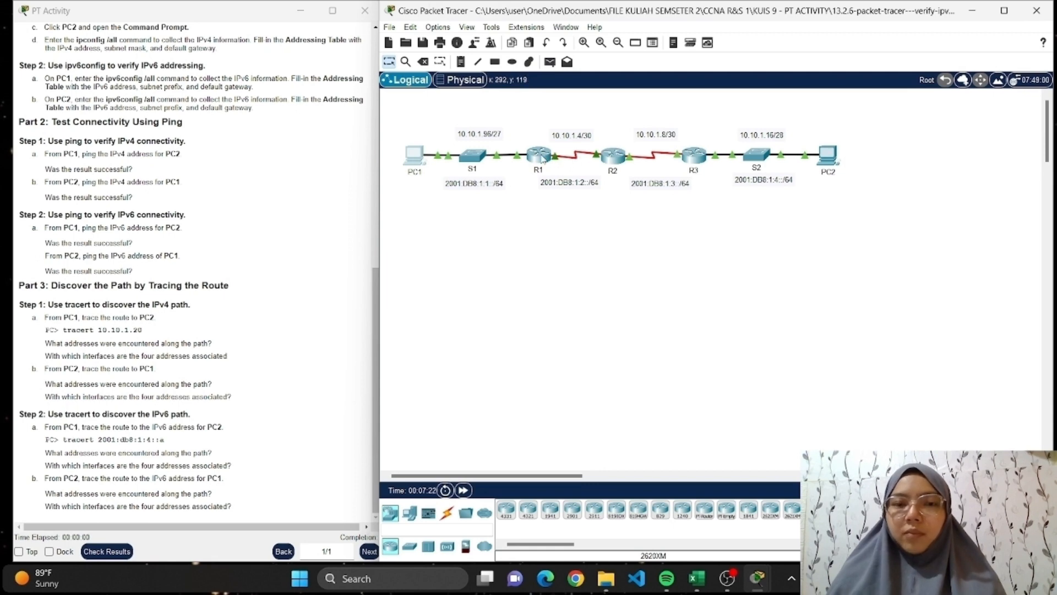
Enter privileged mode in router R1's CLI and run show ip interface brief.
{"action": "left_click", "coordinate": [541, 157]}
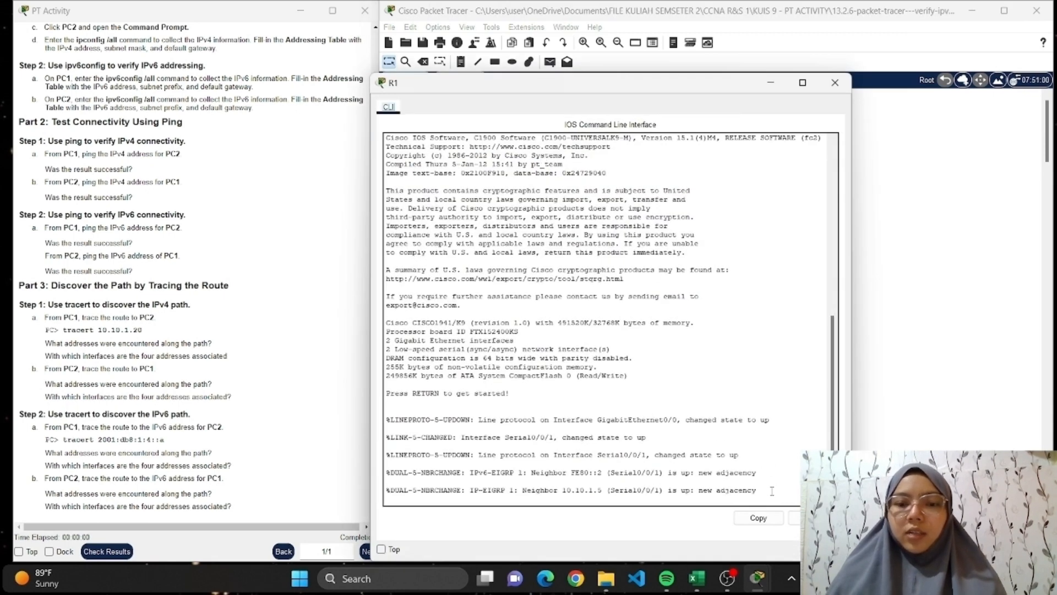
{"action": "key", "text": "Return"}
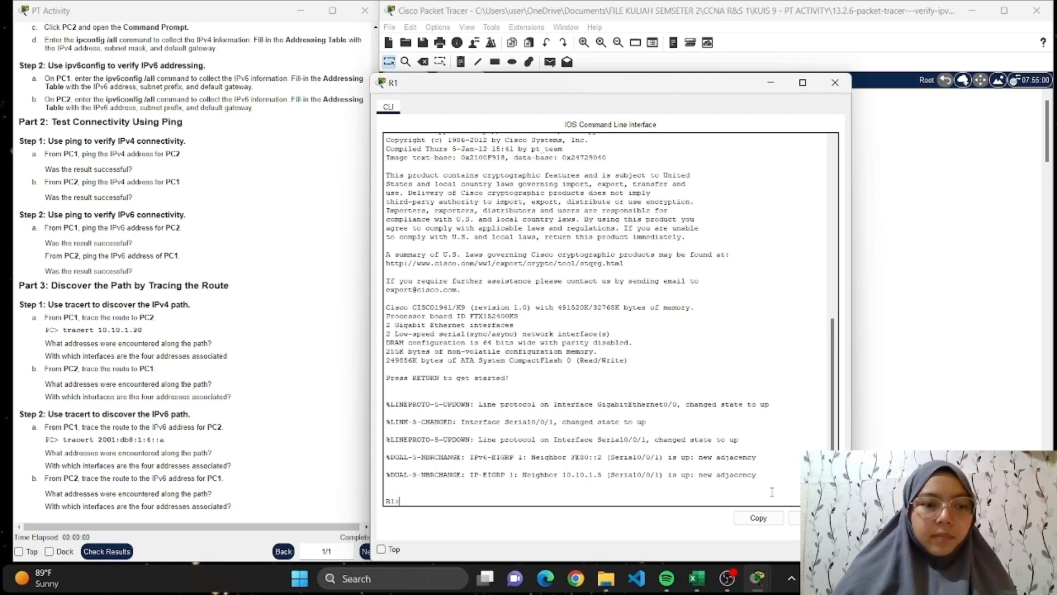
{"action": "type", "text": "en"}
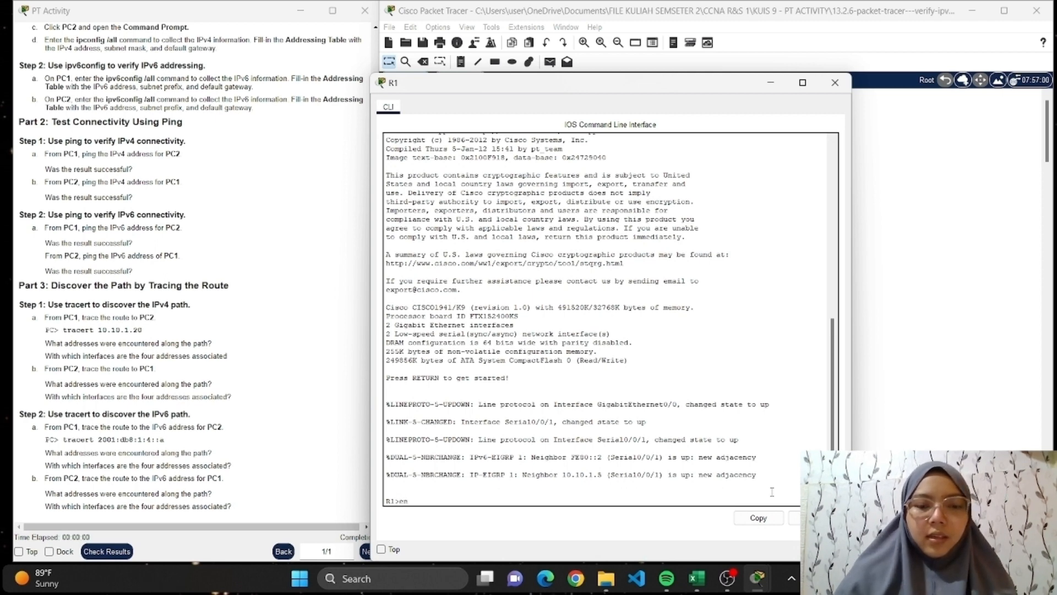
{"action": "key", "text": "Return"}
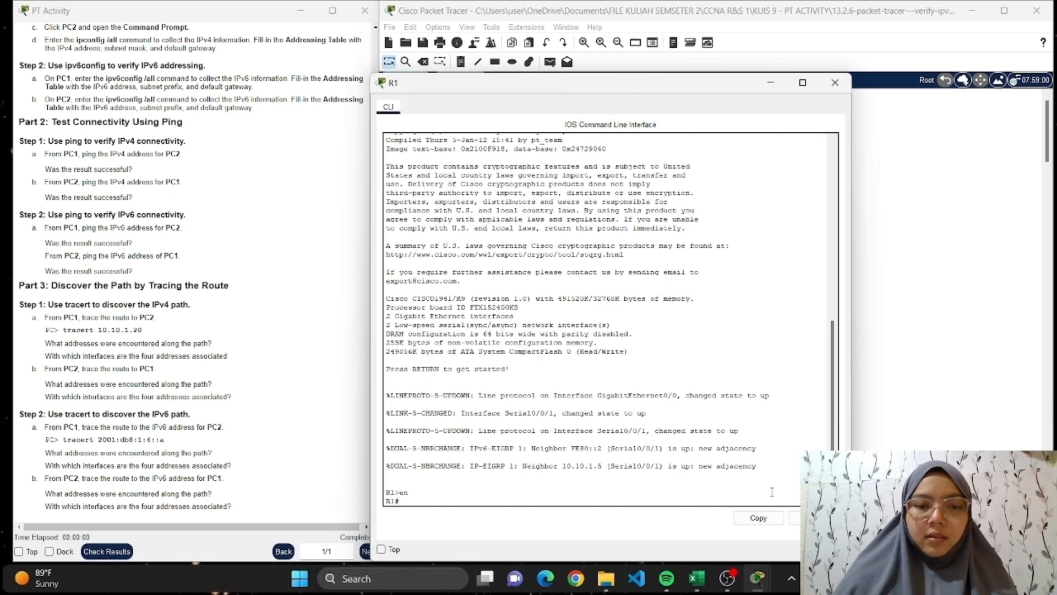
{"action": "type", "text": "show"}
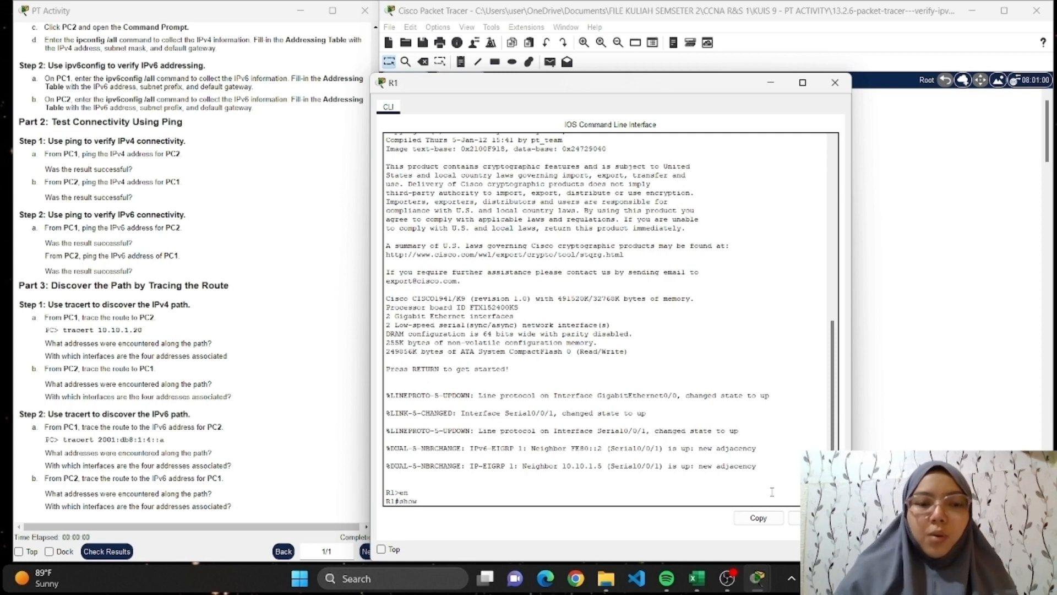
{"action": "type", "text": " ip"}
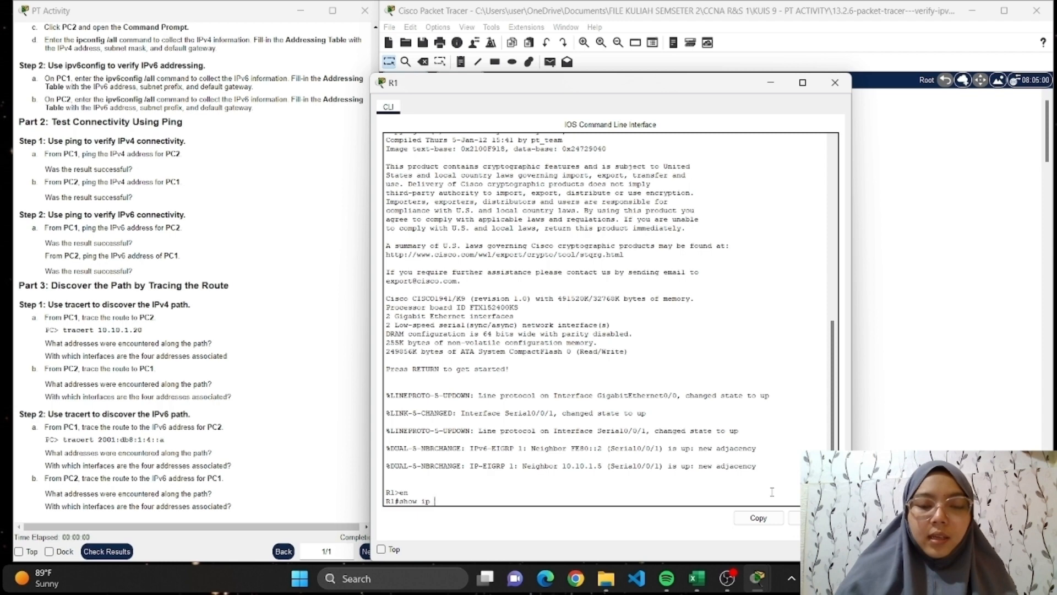
{"action": "type", "text": " interface"}
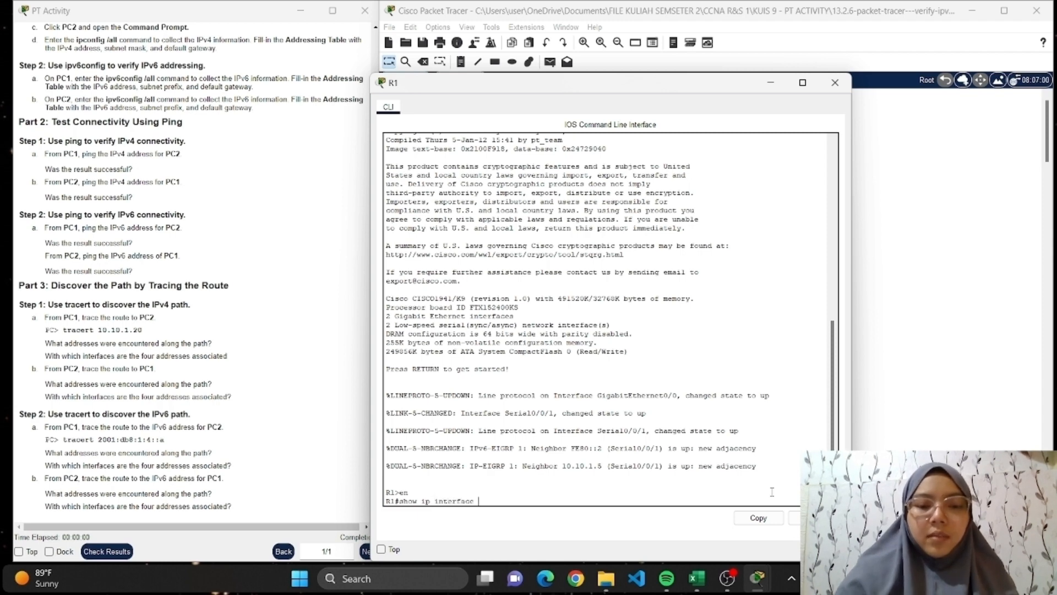
{"action": "type", "text": " brief"}
{"action": "key", "text": "Return"}
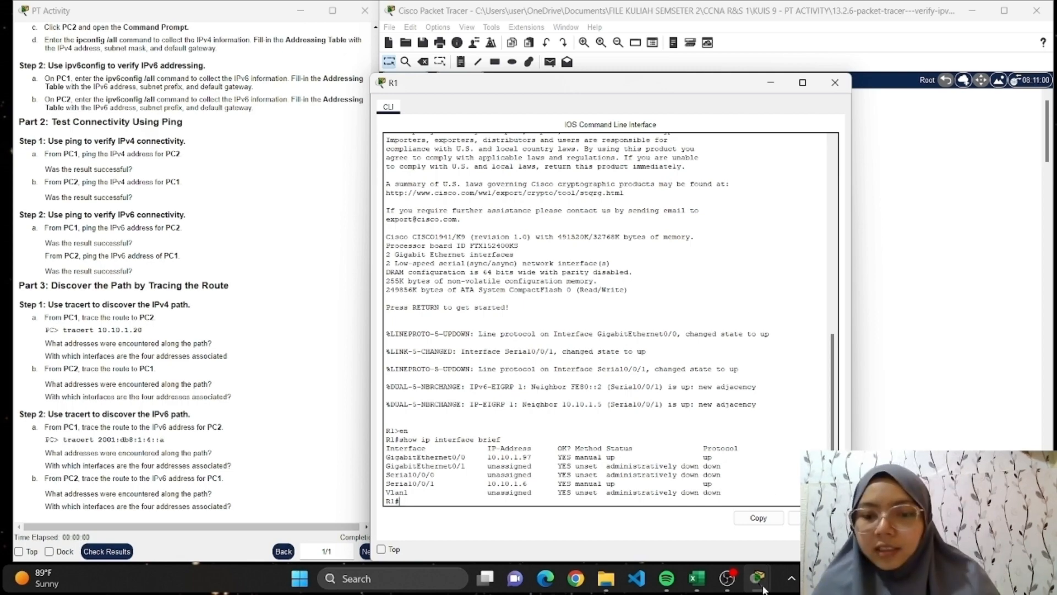
Compare R1's interface addresses with the hops in PC1's tracert output side by side, and minimize both windows.
{"action": "mouse_move", "coordinate": [757, 577]}
{"action": "left_click", "coordinate": [881, 509]}
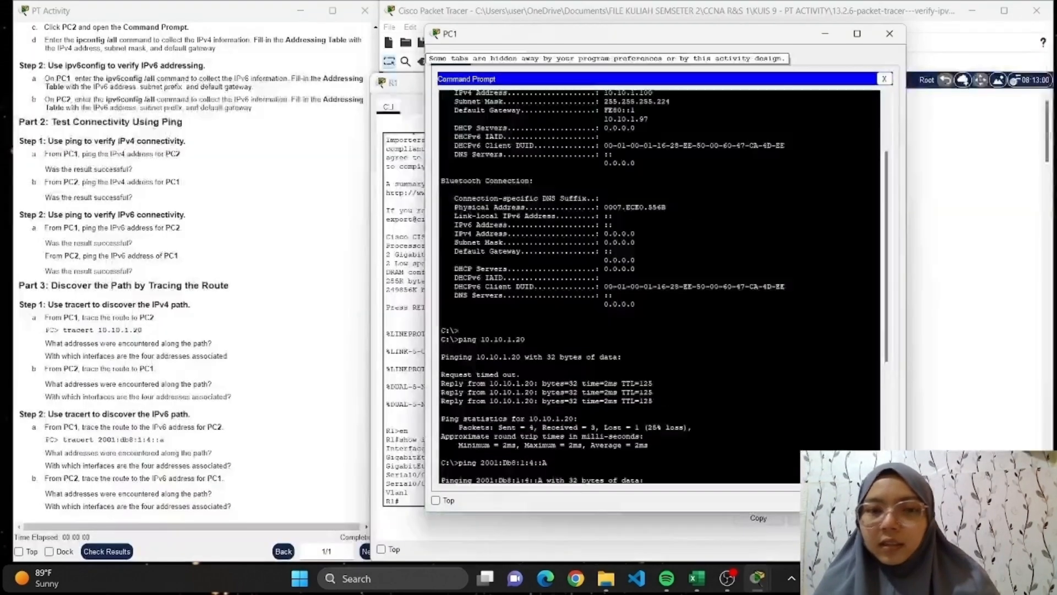
{"action": "left_click_drag", "start_coordinate": [686, 39], "coordinate": [827, 58]}
{"action": "left_click_drag", "start_coordinate": [475, 89], "coordinate": [180, 48]}
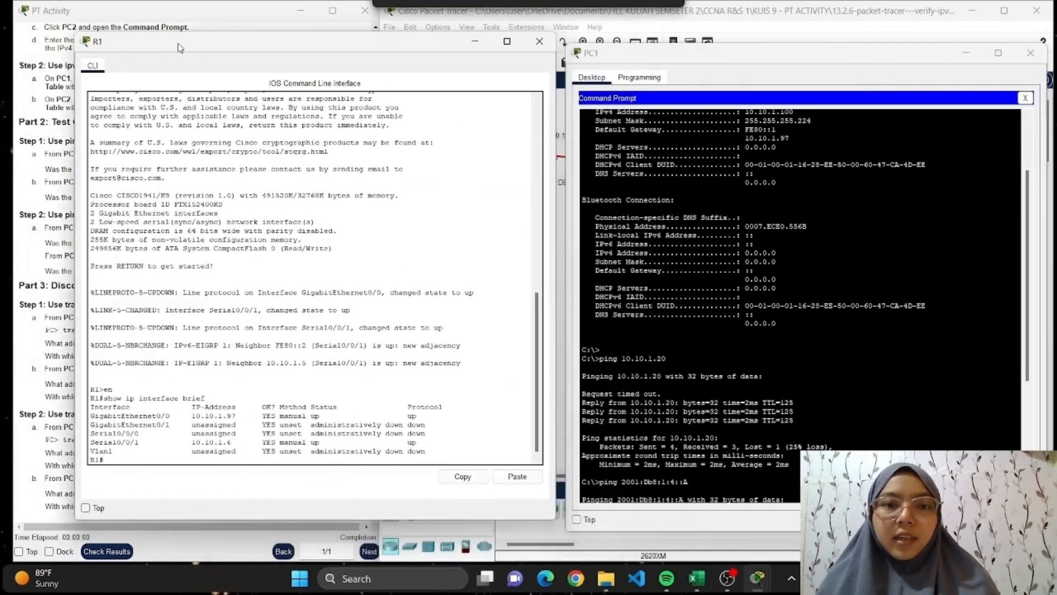
{"action": "left_click_drag", "start_coordinate": [721, 61], "coordinate": [654, 55]}
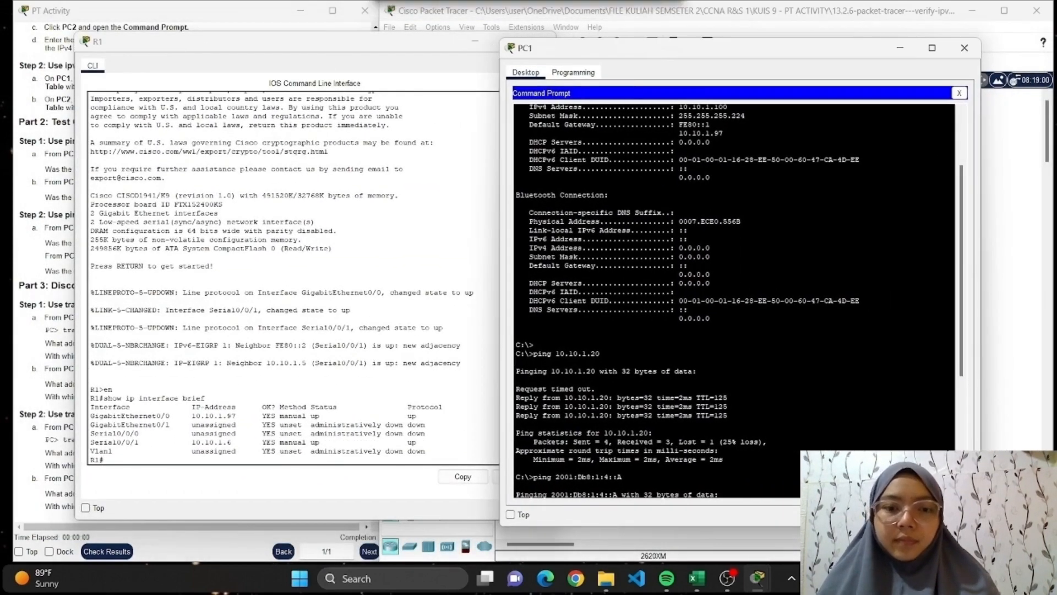
{"action": "scroll", "coordinate": [738, 302], "scroll_direction": "down", "scroll_amount": 8}
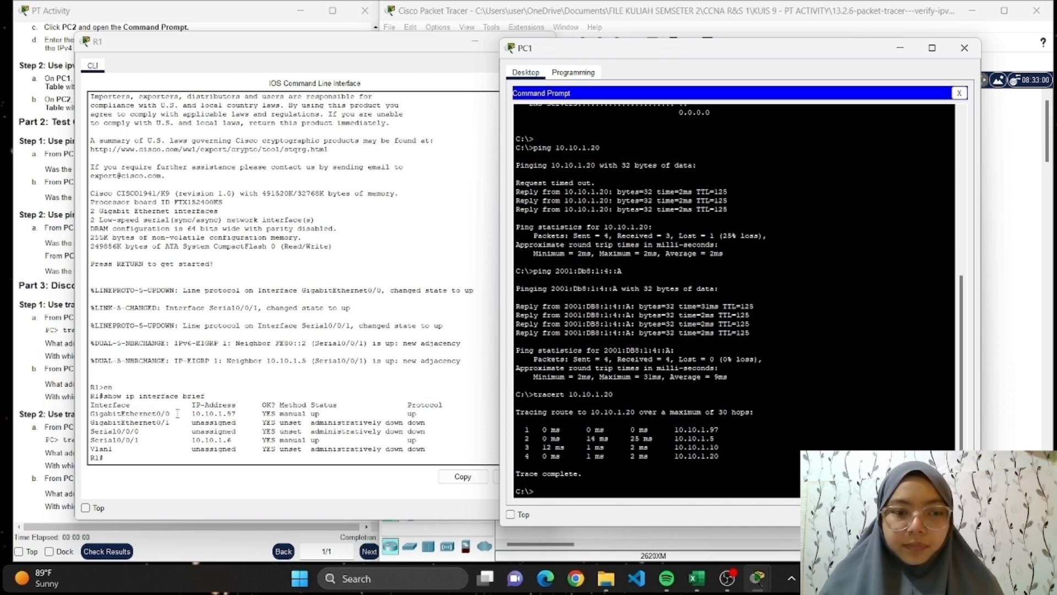
{"action": "left_click", "coordinate": [900, 50]}
{"action": "left_click", "coordinate": [474, 41]}
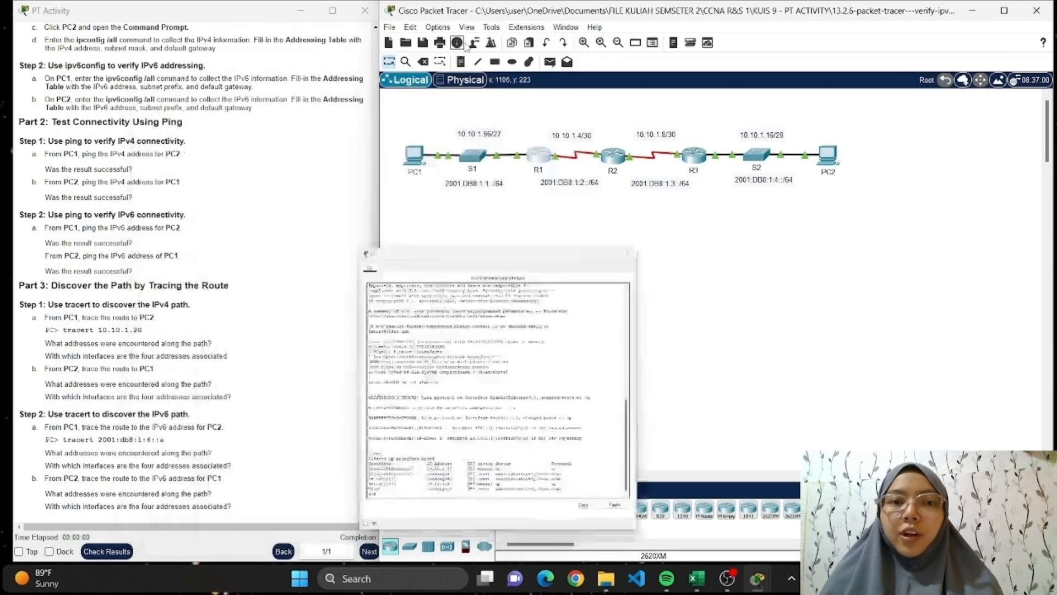
Enter privileged mode in router R2's CLI and run show ip interface brief.
{"action": "mouse_move", "coordinate": [759, 579]}
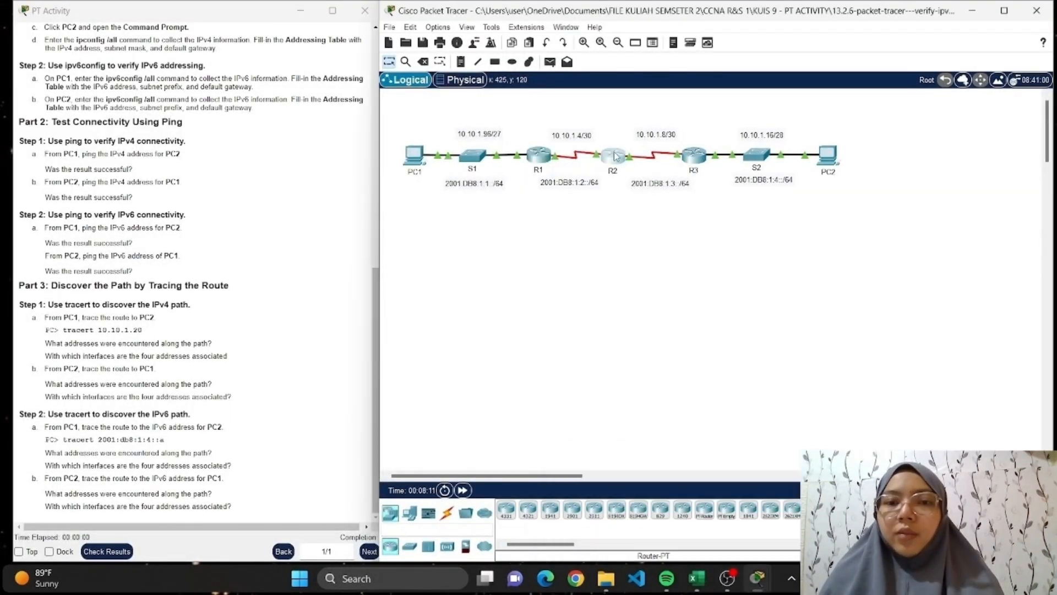
{"action": "left_click", "coordinate": [616, 156]}
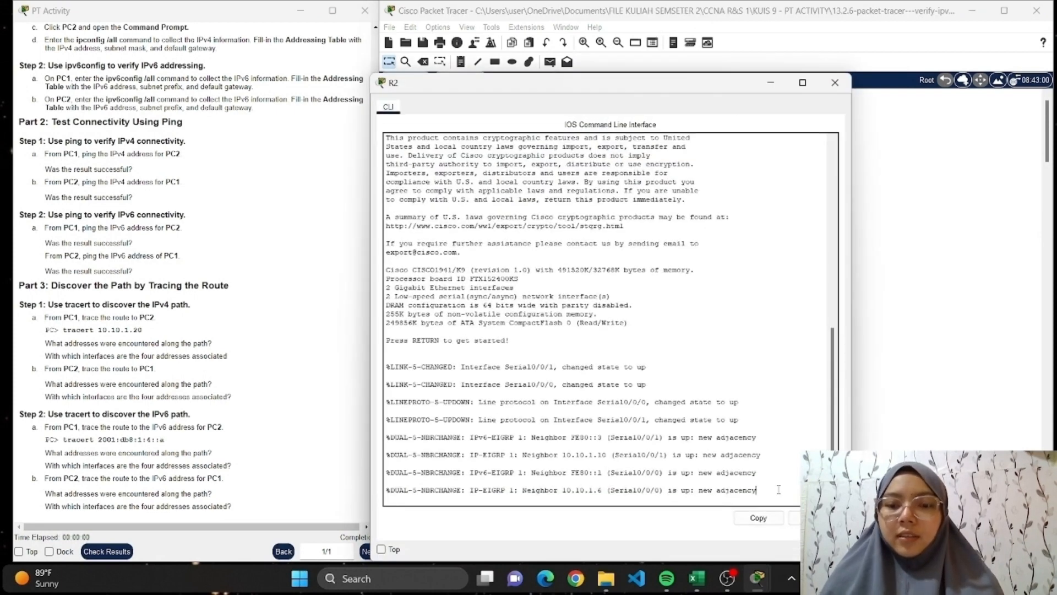
{"action": "key", "text": "Return"}
{"action": "type", "text": "en"}
{"action": "key", "text": "Return"}
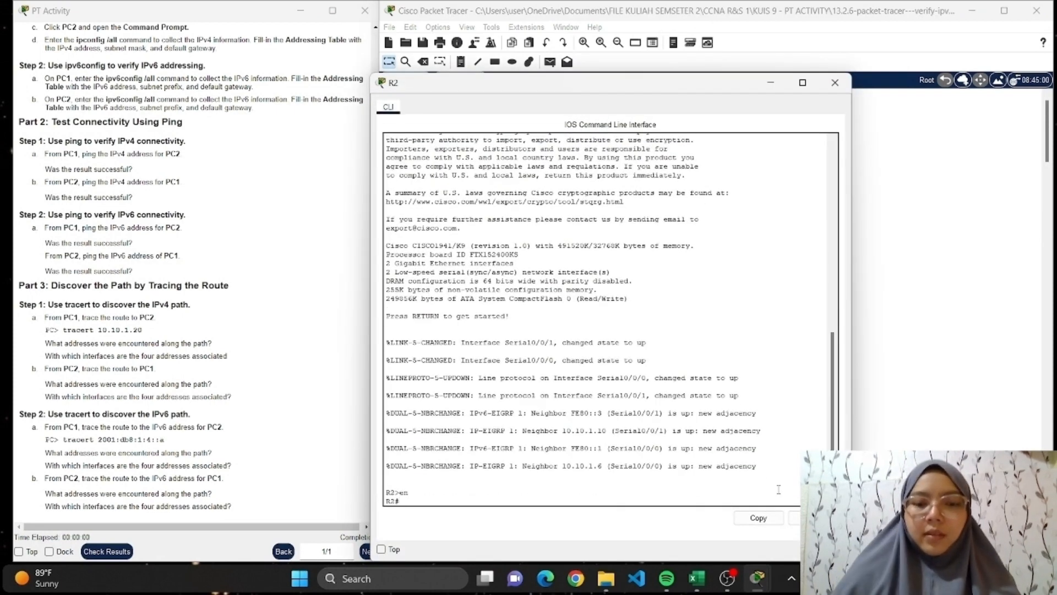
{"action": "type", "text": "show ip i"}
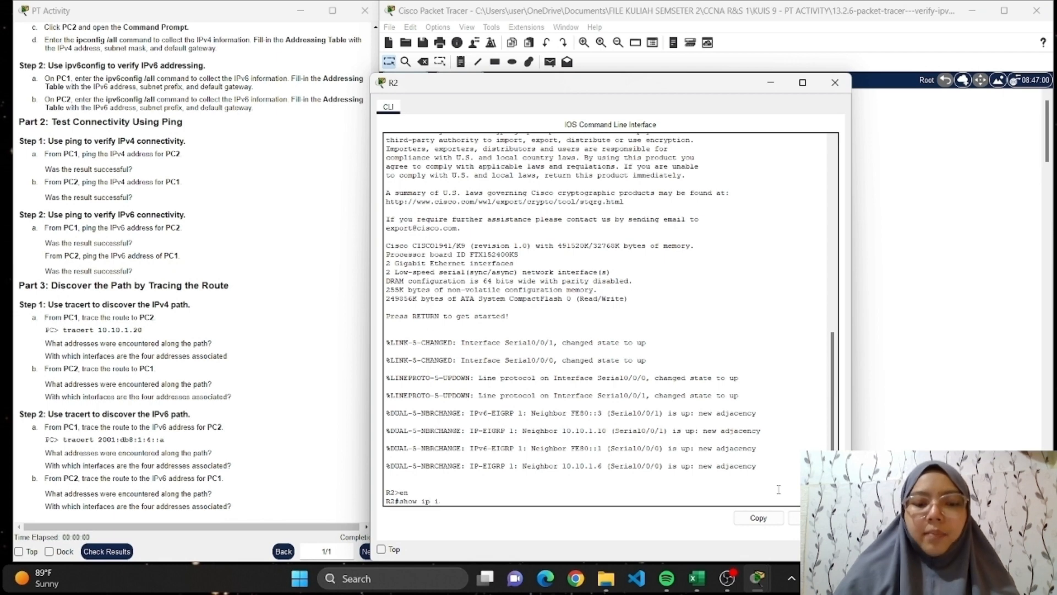
{"action": "type", "text": "nterface "}
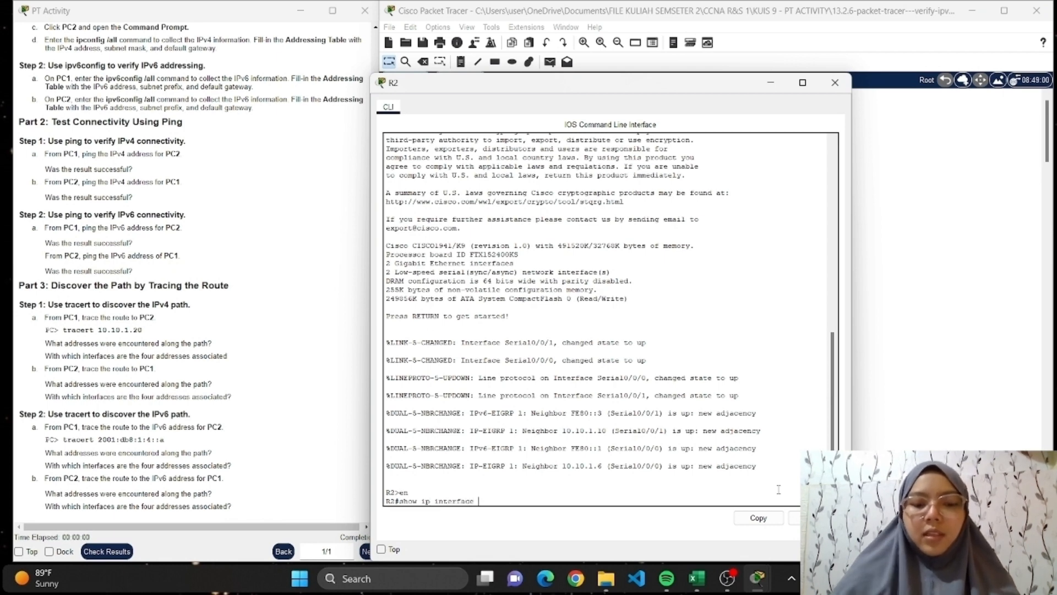
{"action": "type", "text": "brief"}
{"action": "key", "text": "Return"}
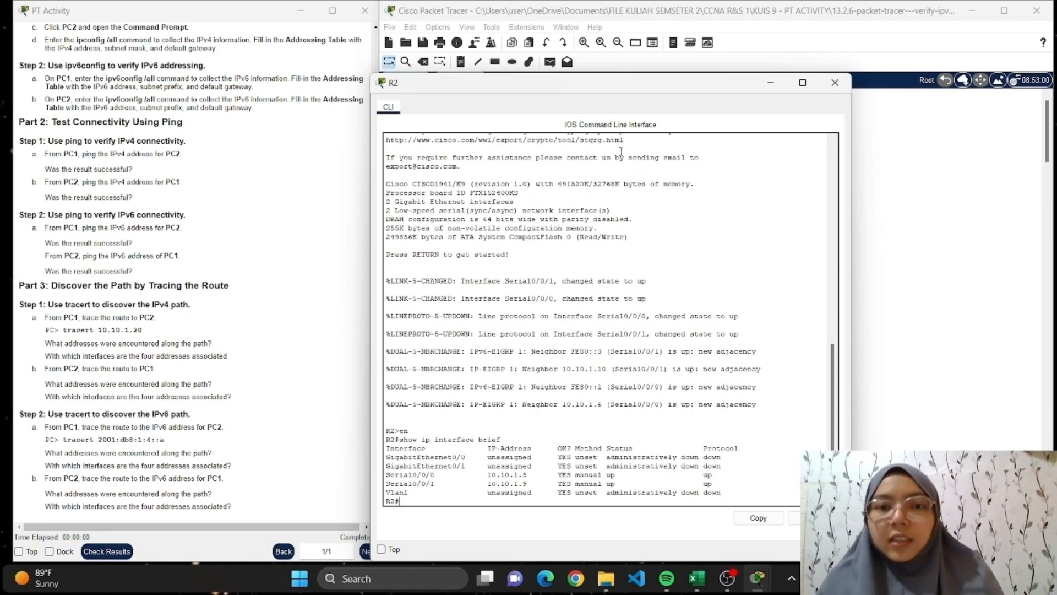
Compare R2's interface addresses with the hops in PC1's tracert output side by side, and close both windows.
{"action": "left_click_drag", "start_coordinate": [617, 87], "coordinate": [341, 40]}
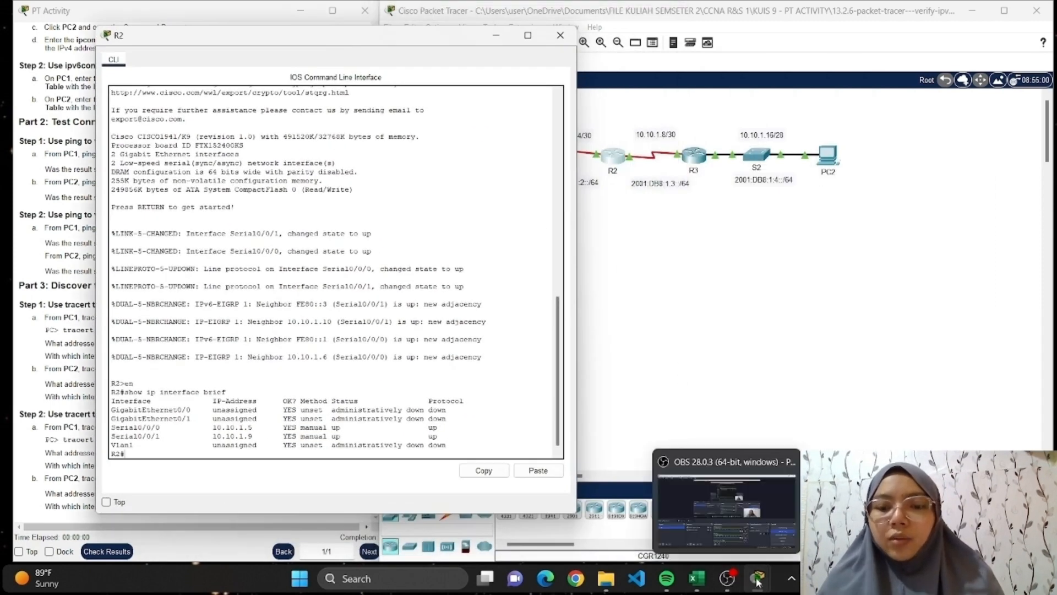
{"action": "mouse_move", "coordinate": [758, 582]}
{"action": "left_click", "coordinate": [815, 515]}
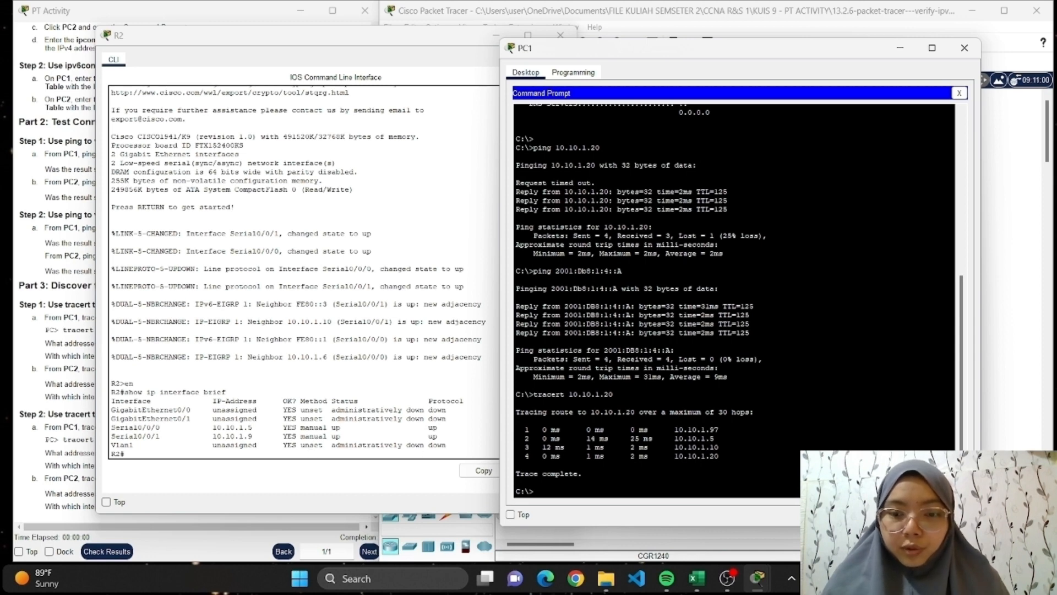
{"action": "left_click", "coordinate": [437, 42]}
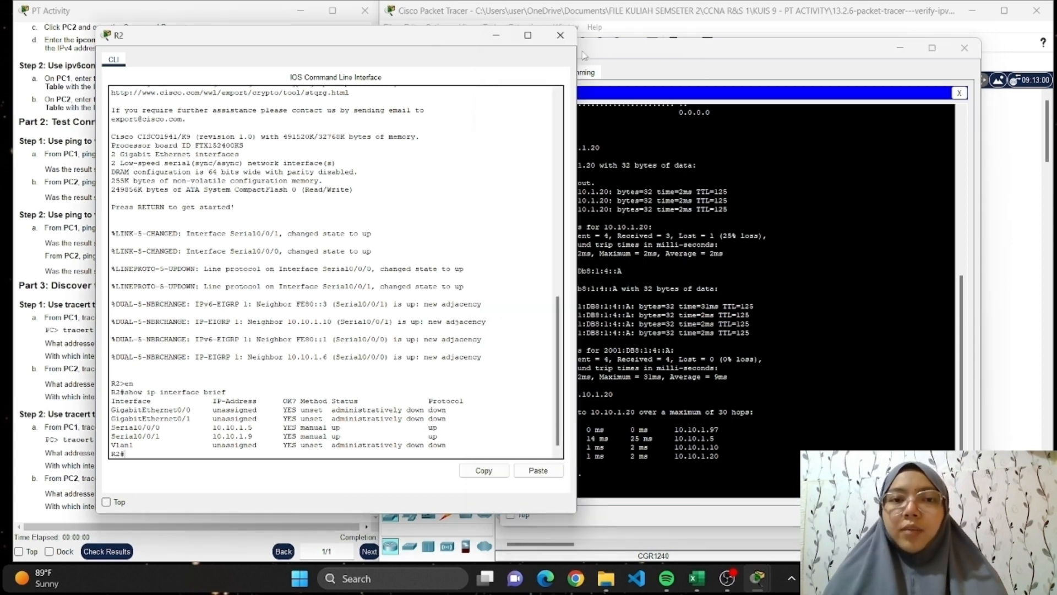
{"action": "left_click", "coordinate": [561, 35]}
{"action": "left_click", "coordinate": [964, 48]}
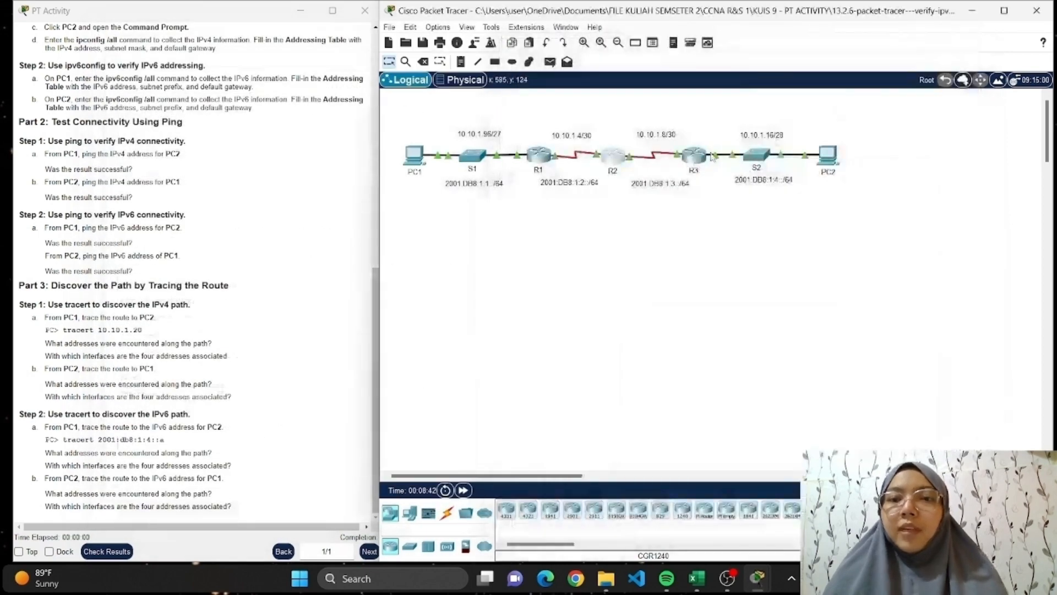
Enter privileged mode in router R3's CLI and run show ip interface brief.
{"action": "left_click", "coordinate": [696, 160]}
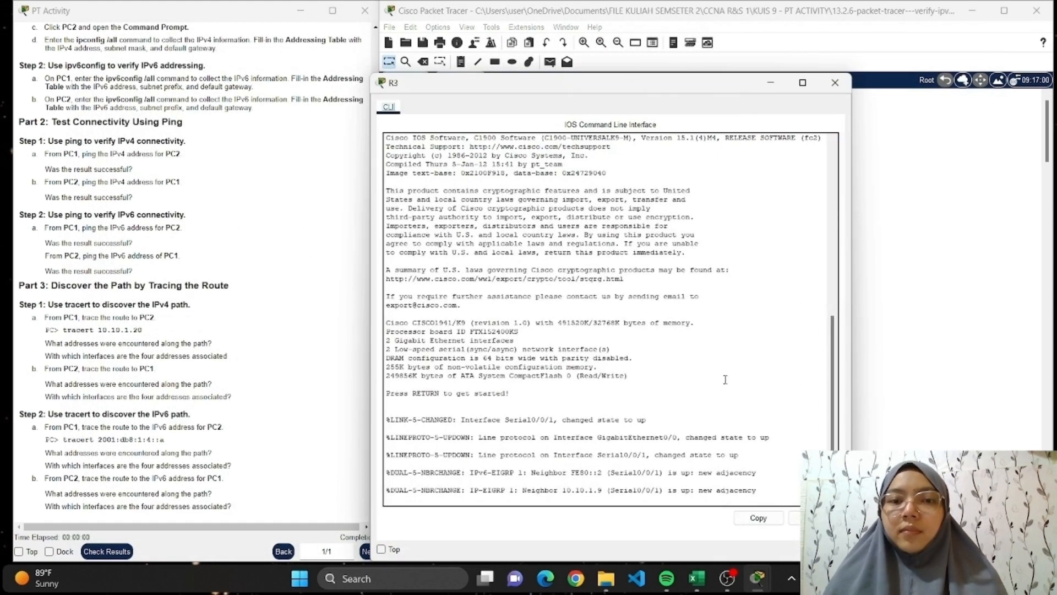
{"action": "key", "text": "Return"}
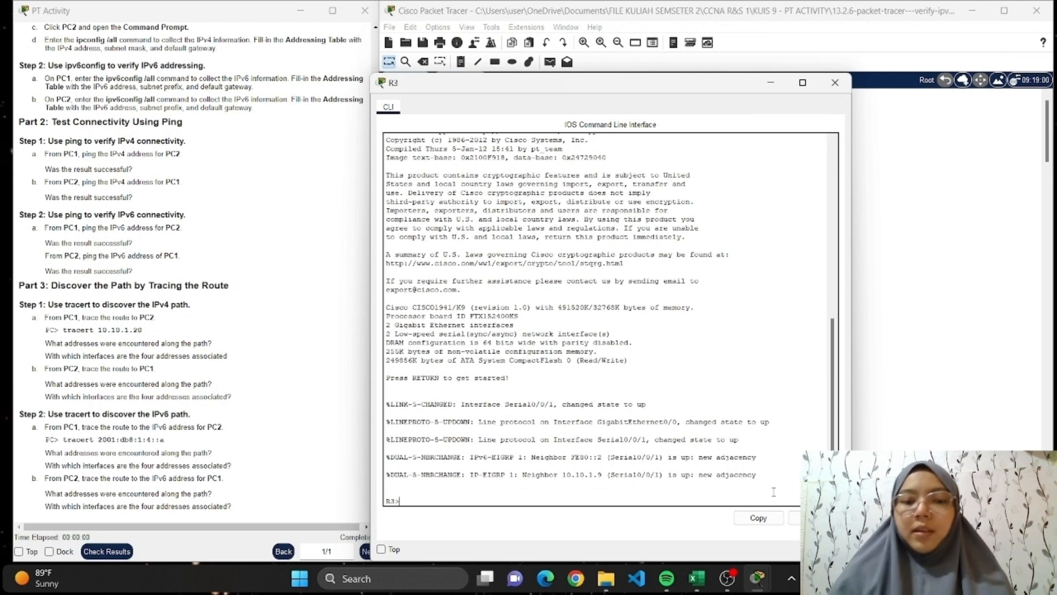
{"action": "type", "text": "en"}
{"action": "key", "text": "Return"}
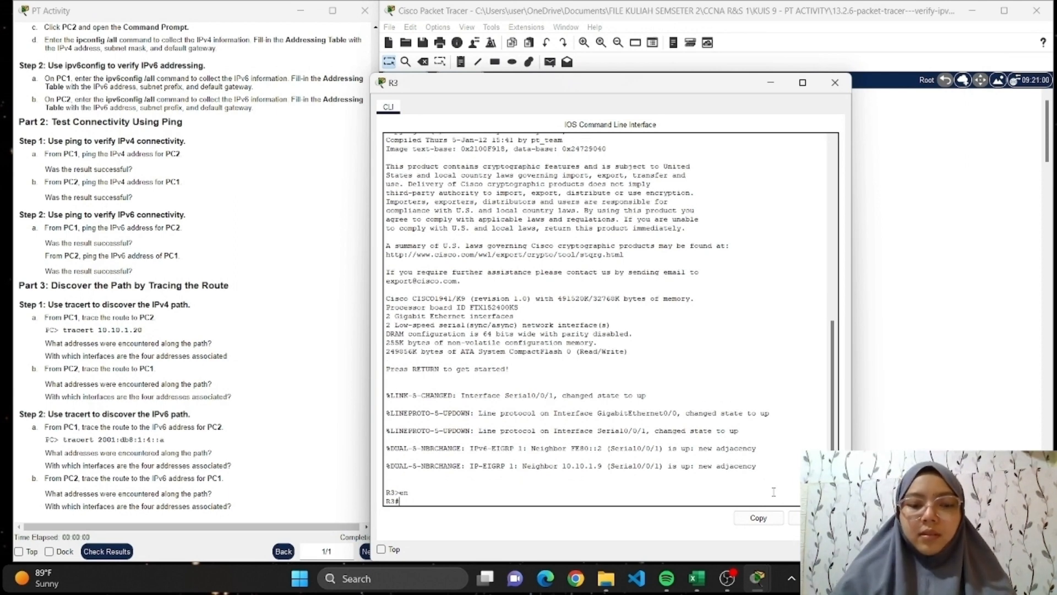
{"action": "type", "text": "show ip"}
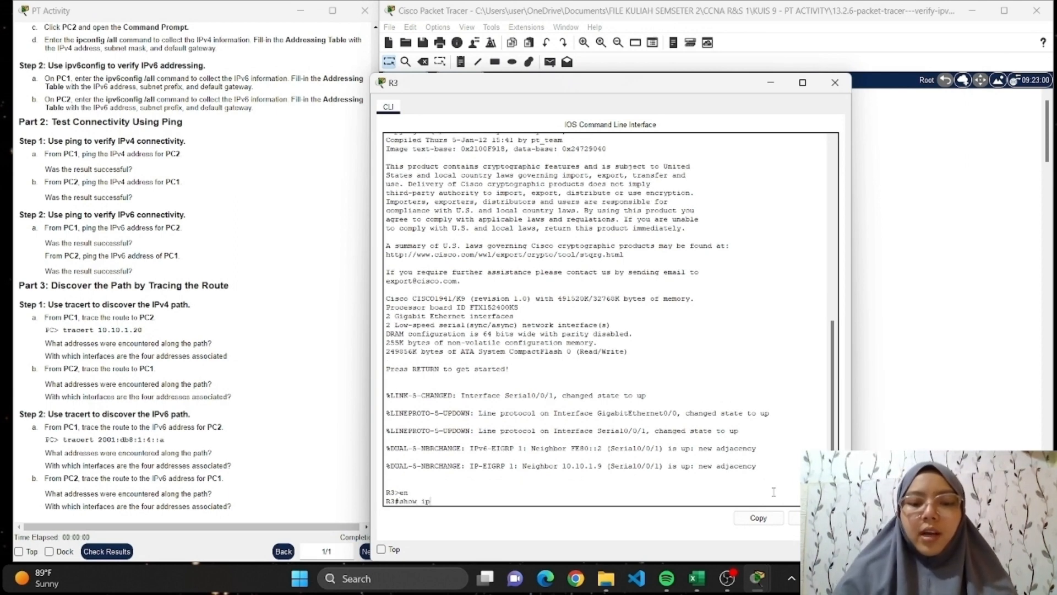
{"action": "type", "text": " interfac"}
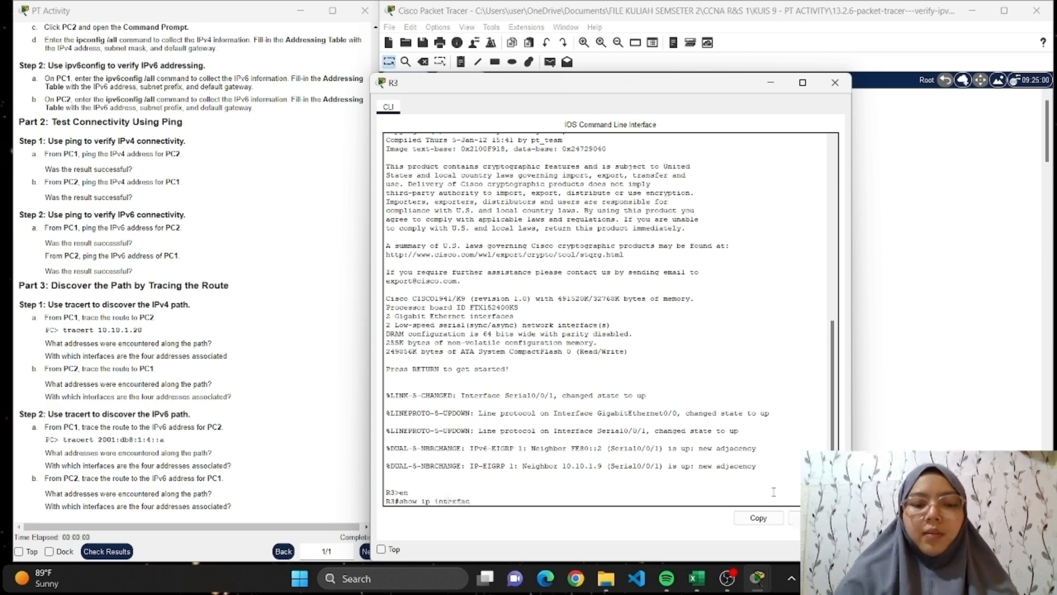
{"action": "type", "text": "e brief"}
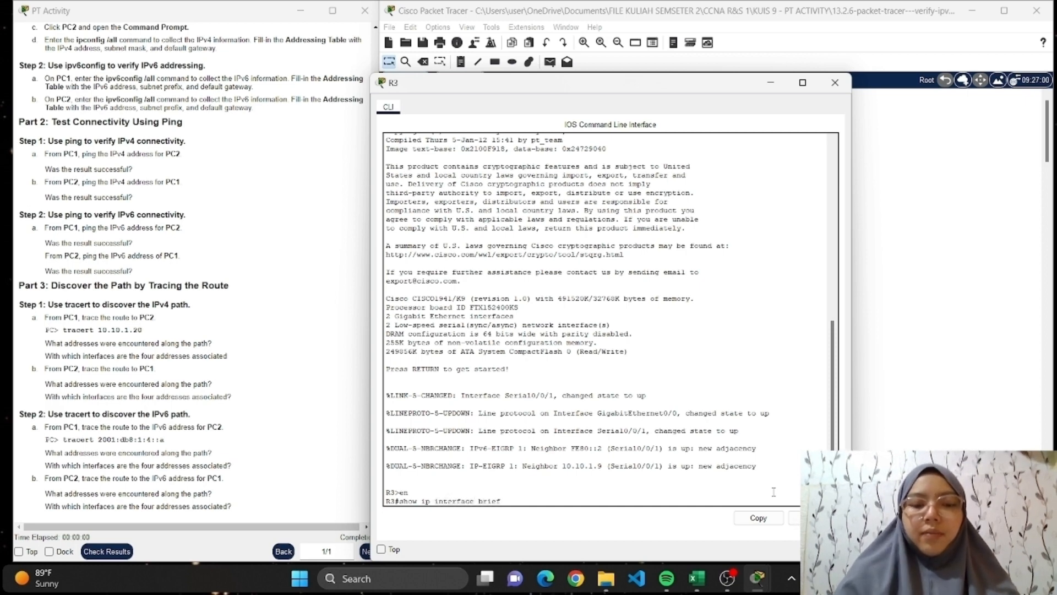
{"action": "key", "text": "Return"}
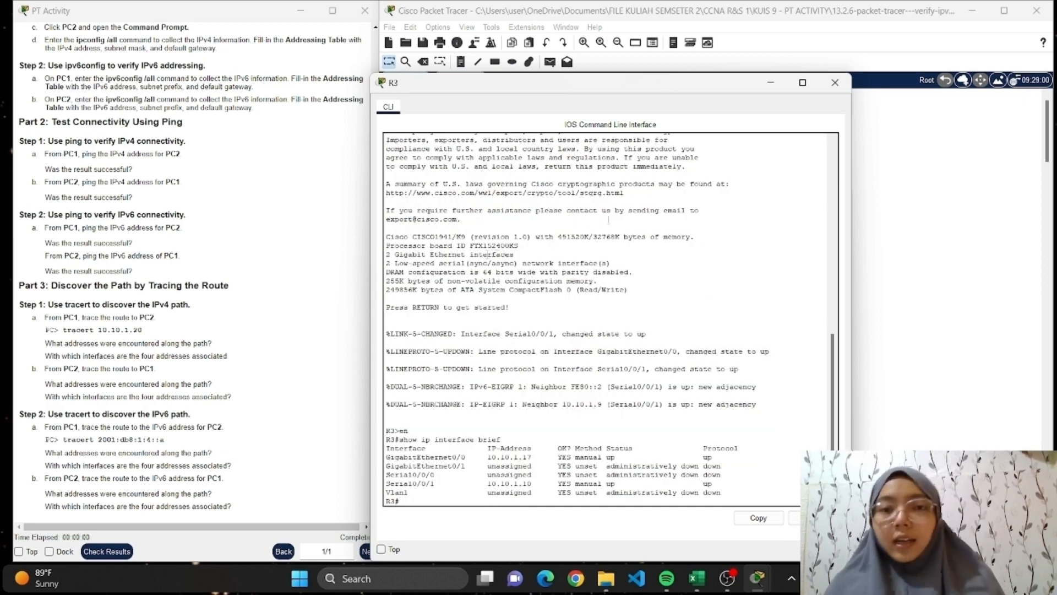
Compare R3's interface addresses with the hops in PC1's tracert output side by side, and close both windows.
{"action": "left_click_drag", "start_coordinate": [604, 88], "coordinate": [331, 66]}
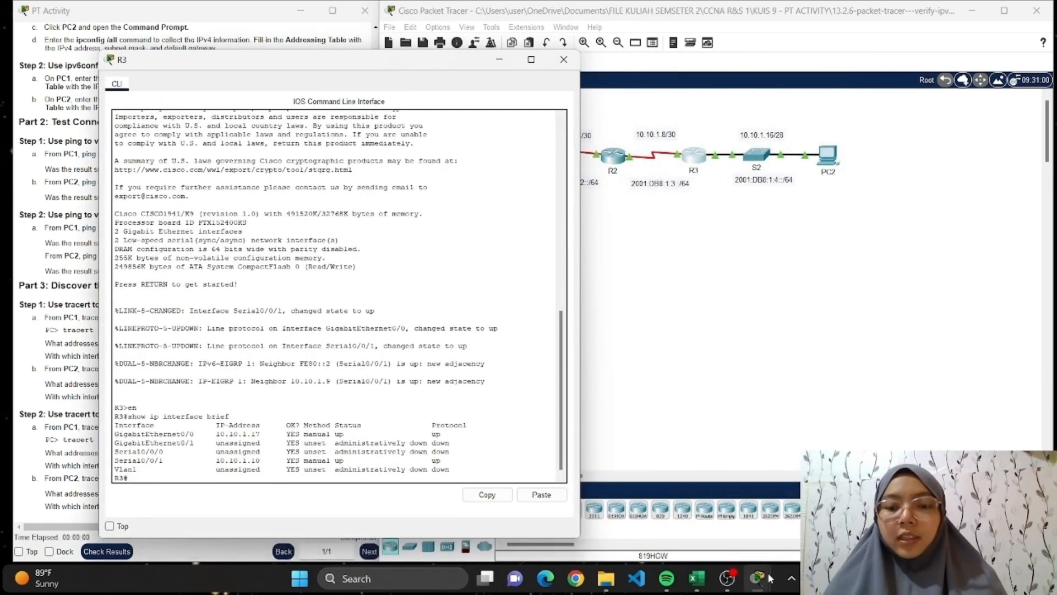
{"action": "left_click", "coordinate": [825, 512]}
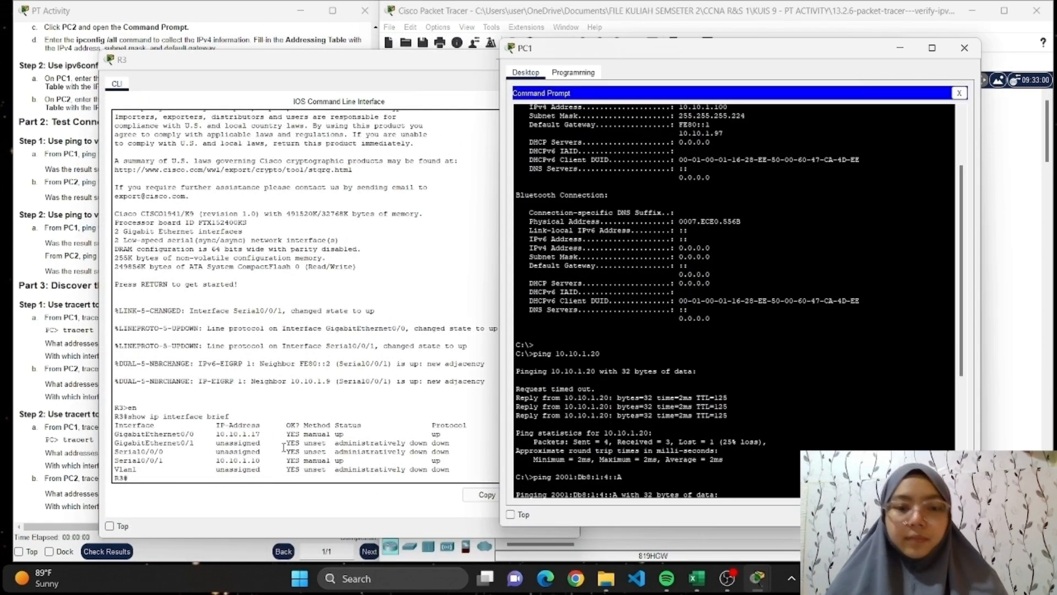
{"action": "scroll", "coordinate": [264, 449], "scroll_direction": "down", "scroll_amount": 1}
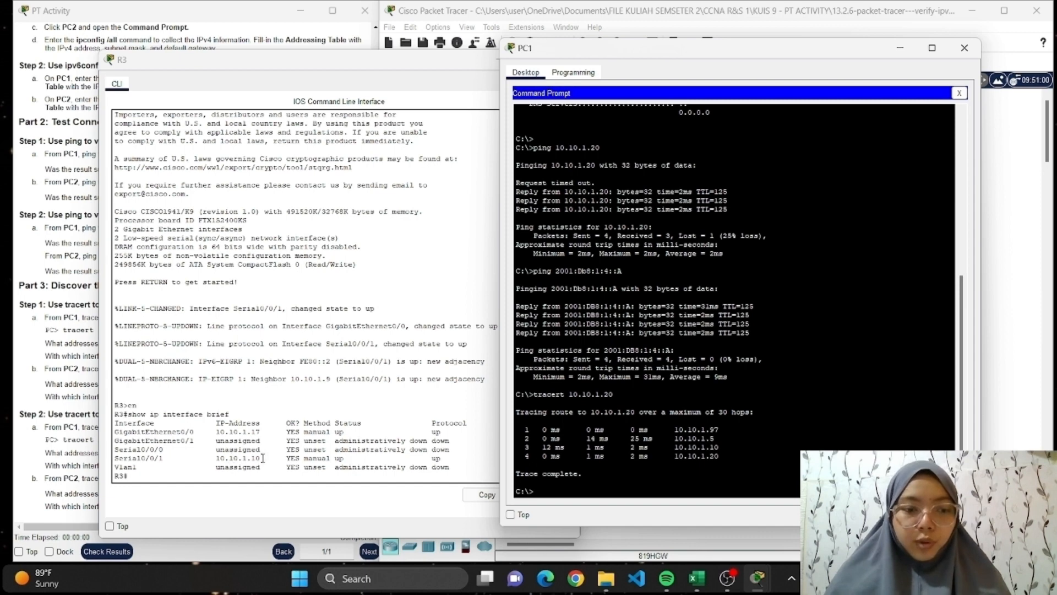
{"action": "left_click", "coordinate": [445, 66]}
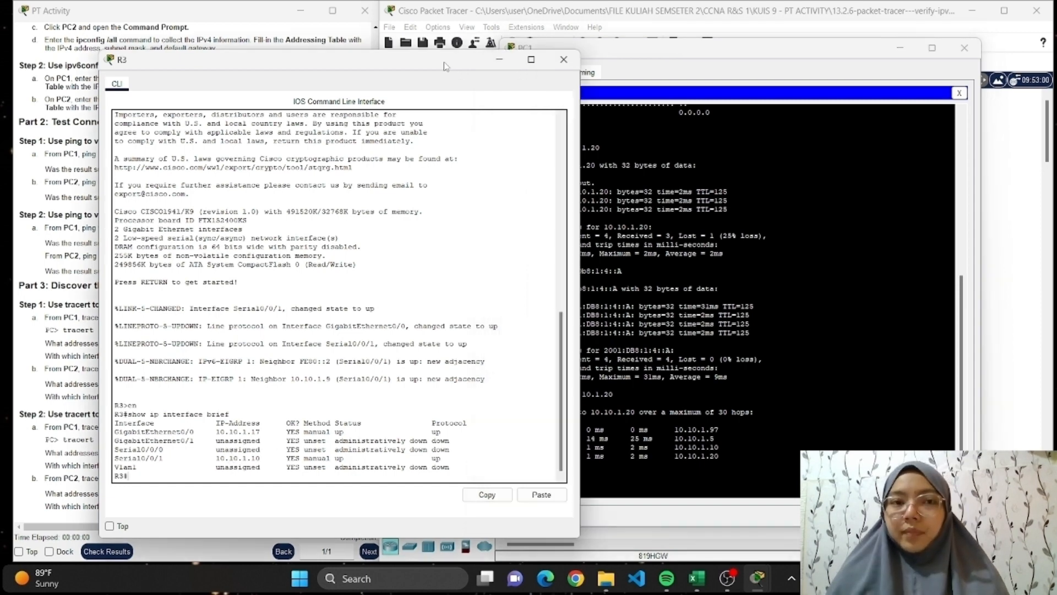
{"action": "left_click", "coordinate": [563, 60]}
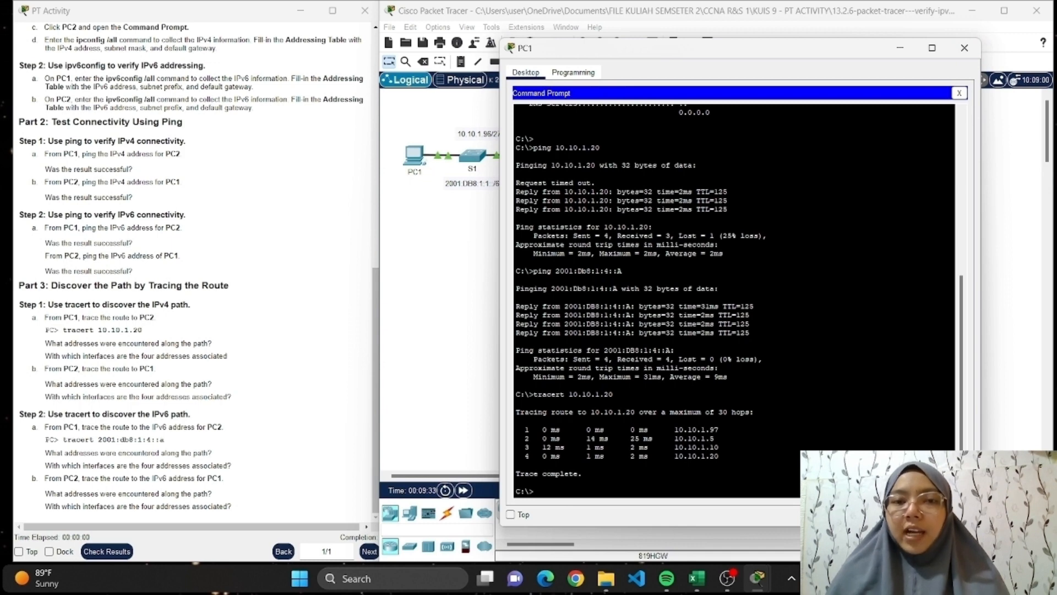
{"action": "left_click", "coordinate": [972, 52]}
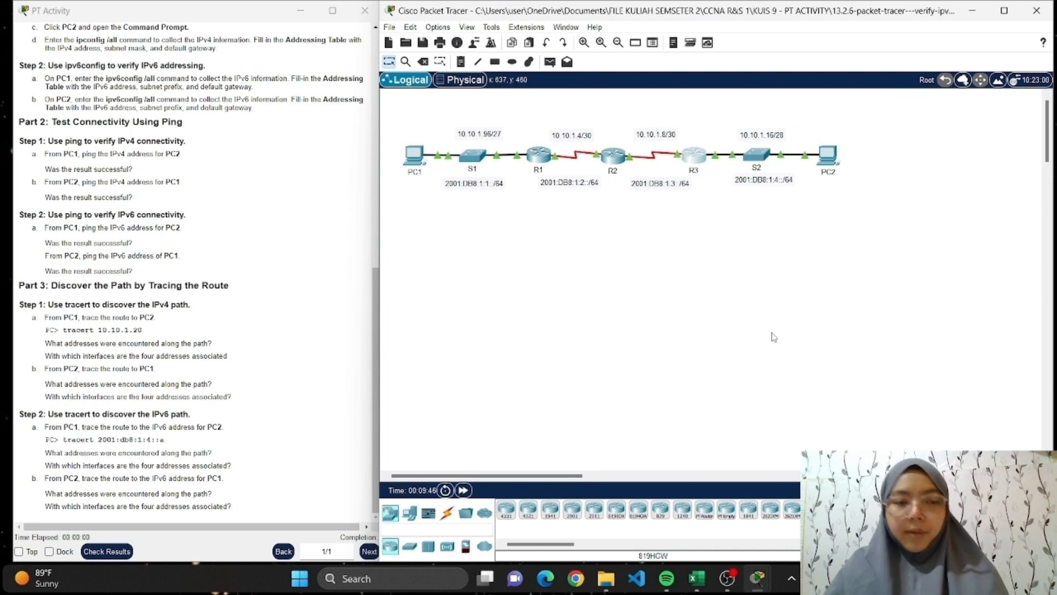
Run tracert 10.10.1.100 in PC2's Command Prompt, taking PC1's IPv4 address from the addressing table in Excel.
{"action": "left_click", "coordinate": [832, 159]}
{"action": "left_click", "coordinate": [686, 160]}
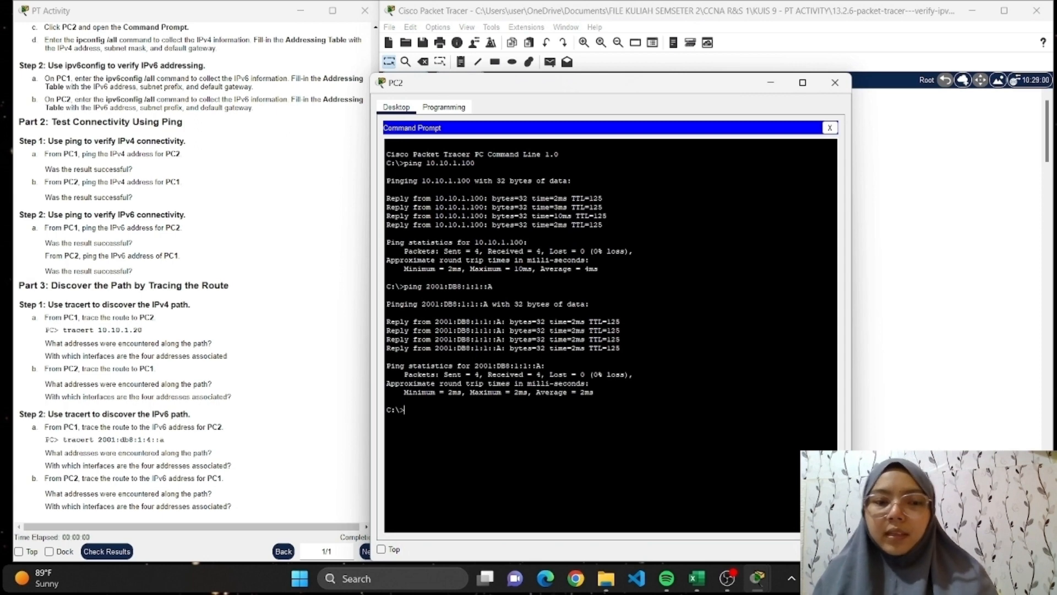
{"action": "type", "text": "tra"}
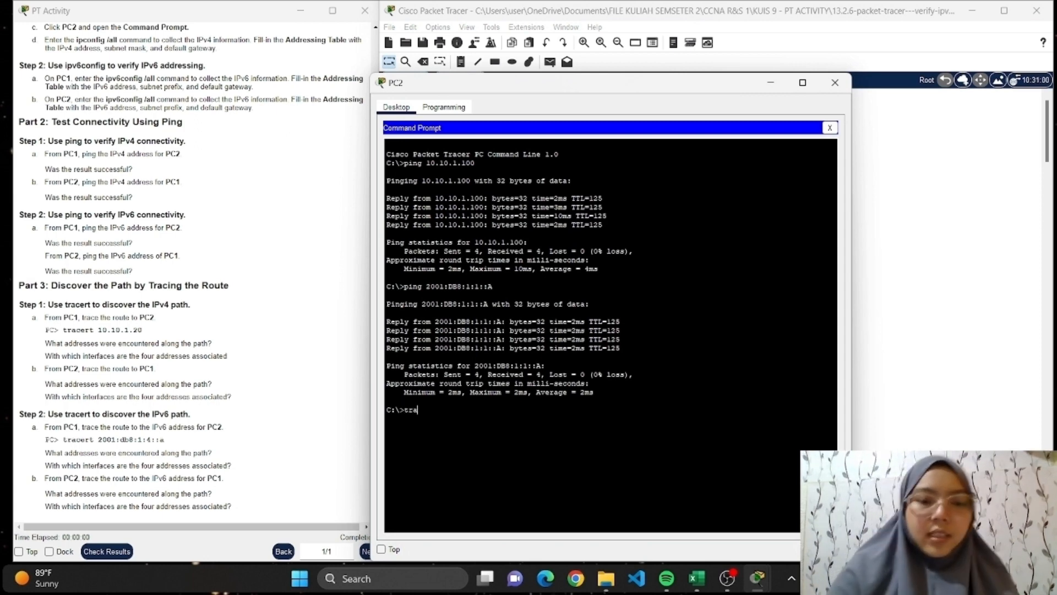
{"action": "type", "text": "cert"}
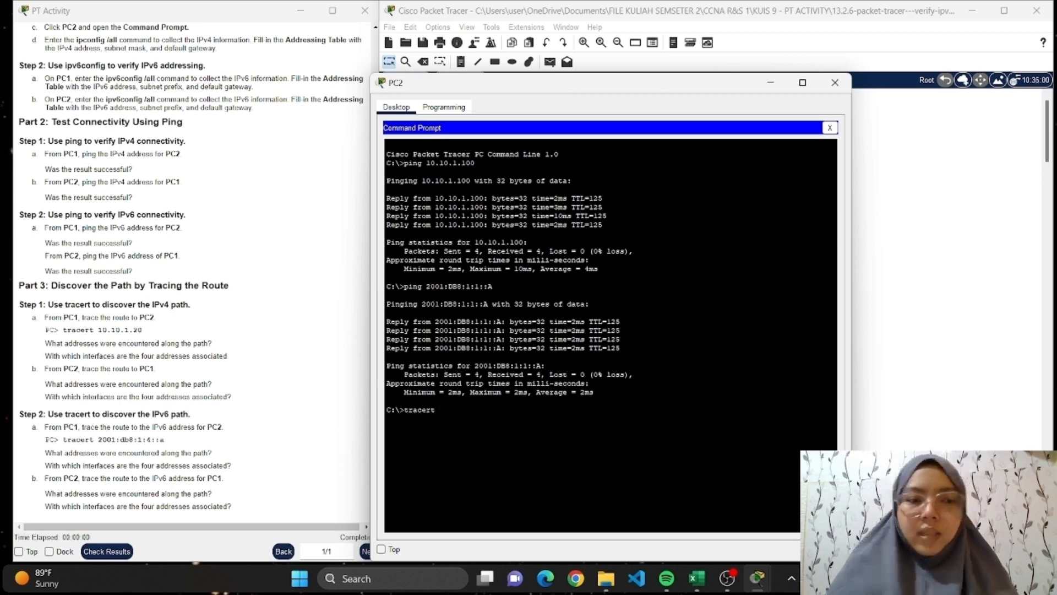
{"action": "left_click", "coordinate": [697, 578]}
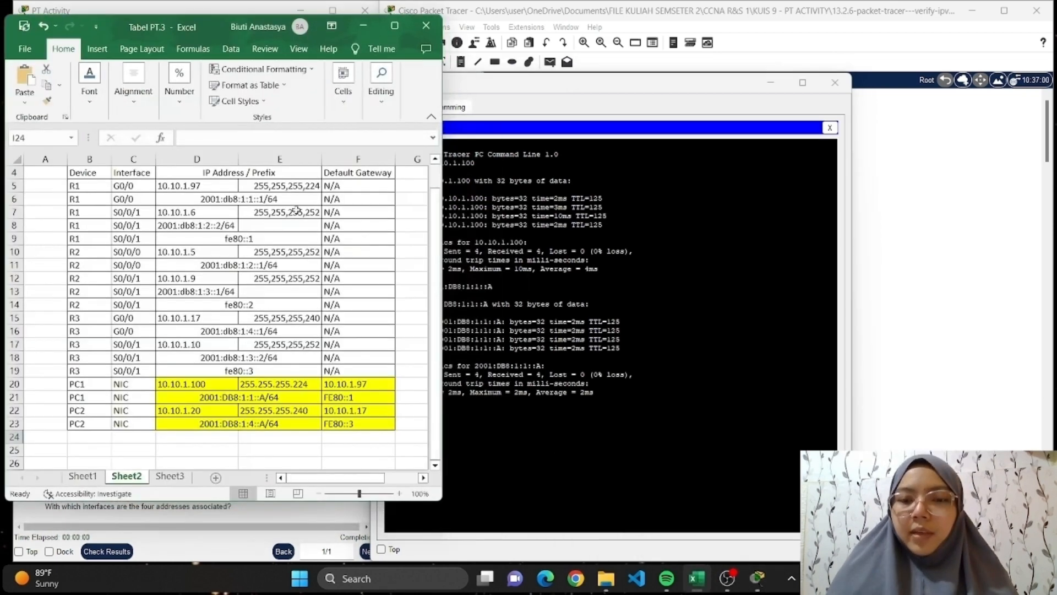
{"action": "left_click_drag", "start_coordinate": [616, 87], "coordinate": [691, 63]}
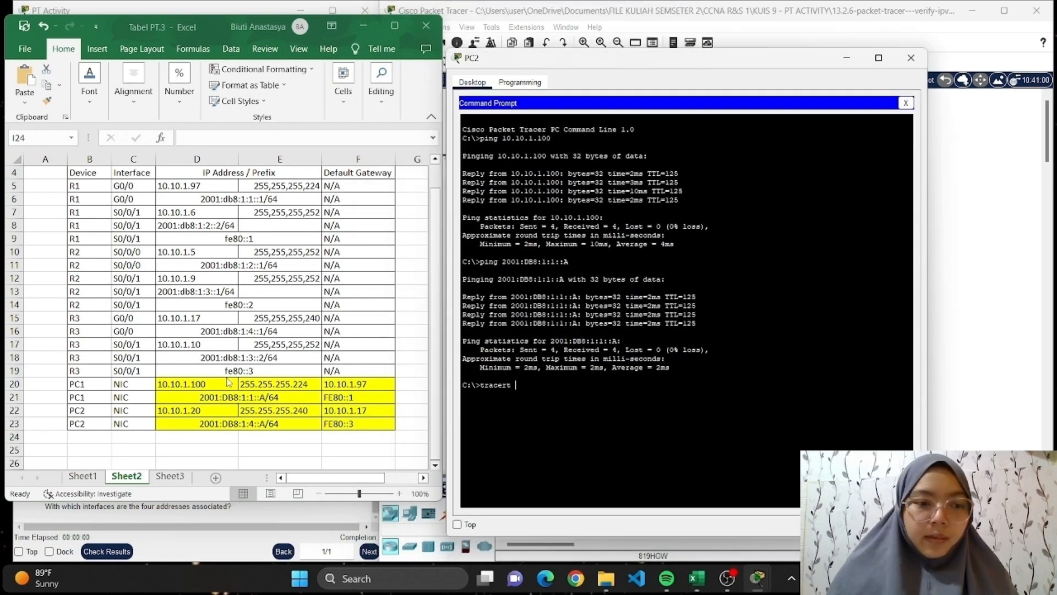
{"action": "type", "text": "10.10"}
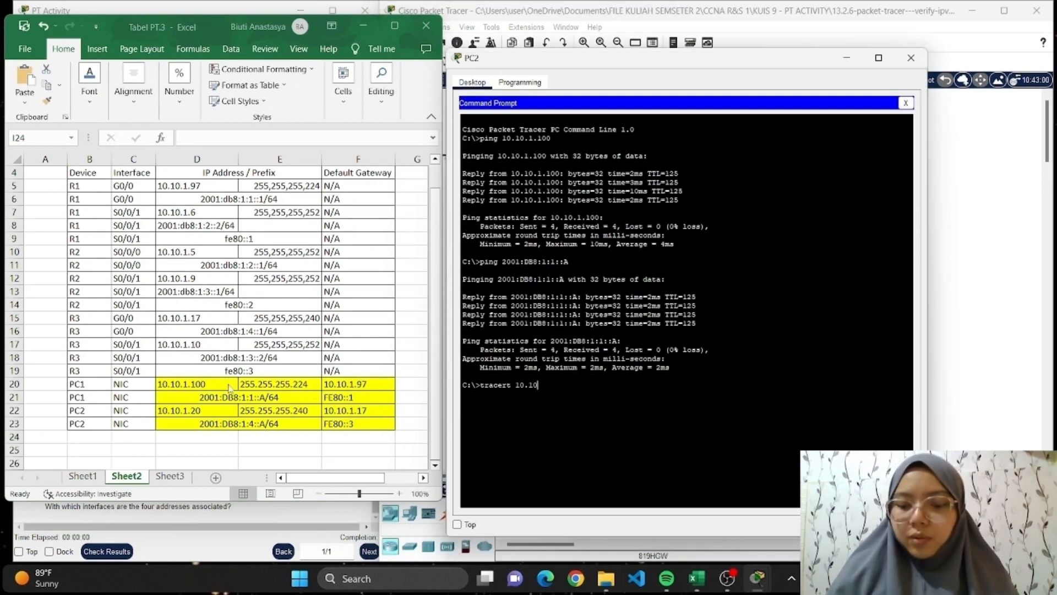
{"action": "type", "text": ".1.1"}
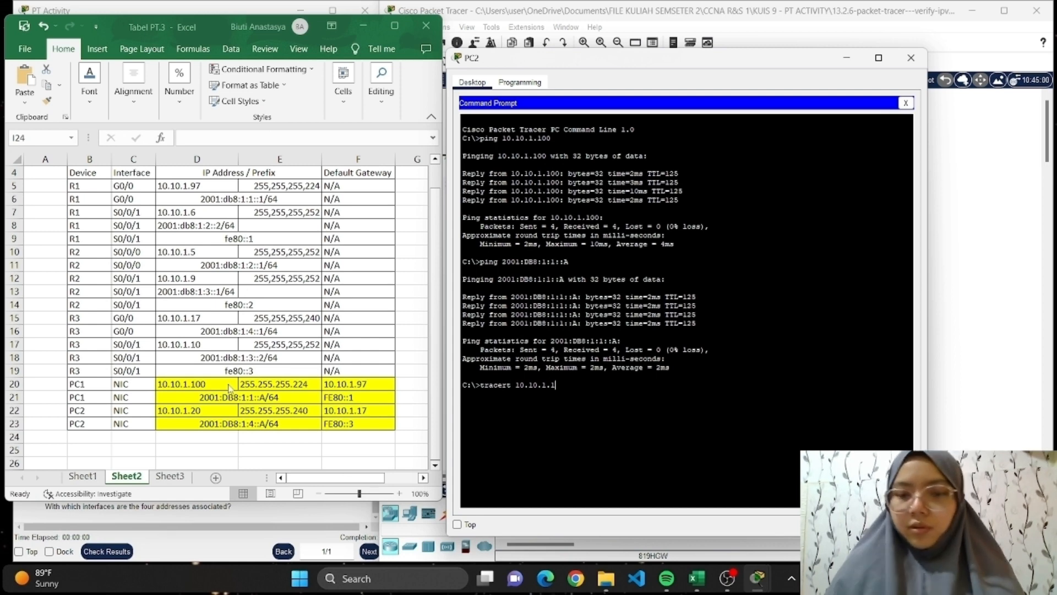
{"action": "type", "text": "00"}
{"action": "key", "text": "Return"}
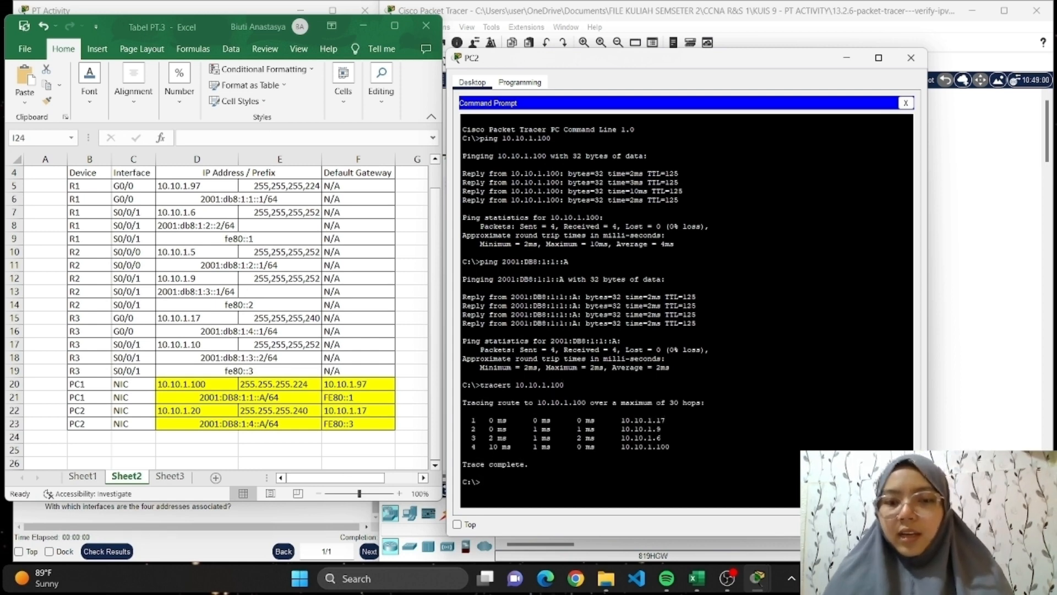
Clear the Excel addressing table and PC2's Command Prompt window away from the topology.
{"action": "left_click", "coordinate": [1029, 415]}
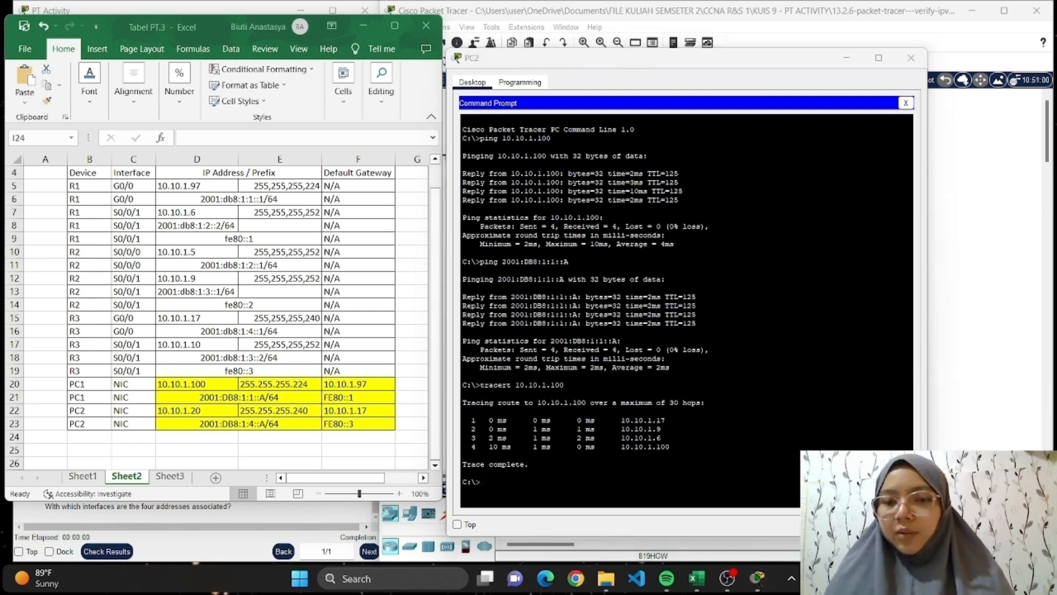
{"action": "left_click", "coordinate": [1027, 425]}
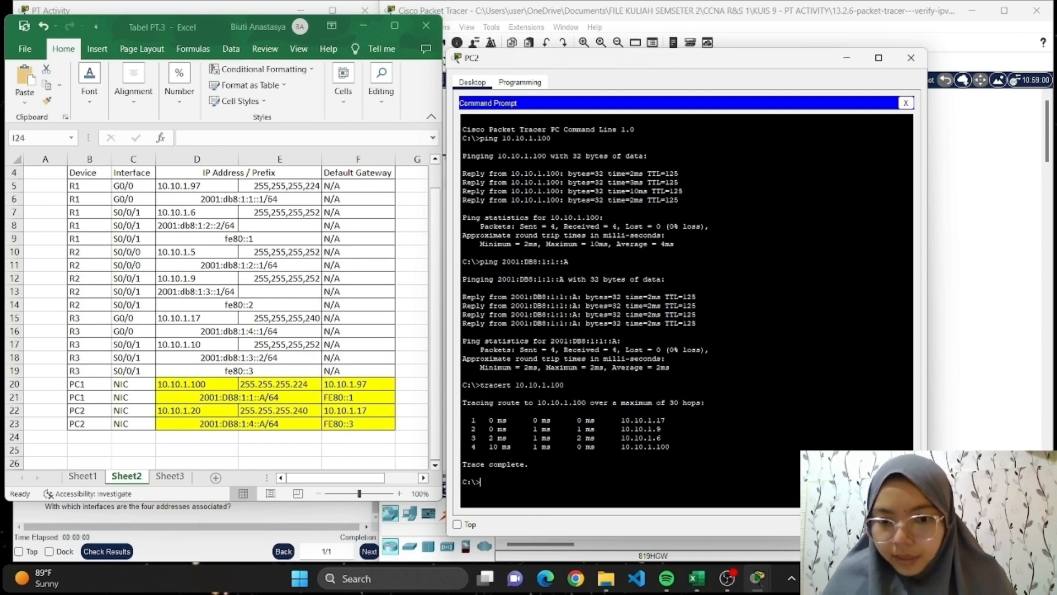
{"action": "left_click", "coordinate": [790, 95]}
{"action": "left_click", "coordinate": [847, 59]}
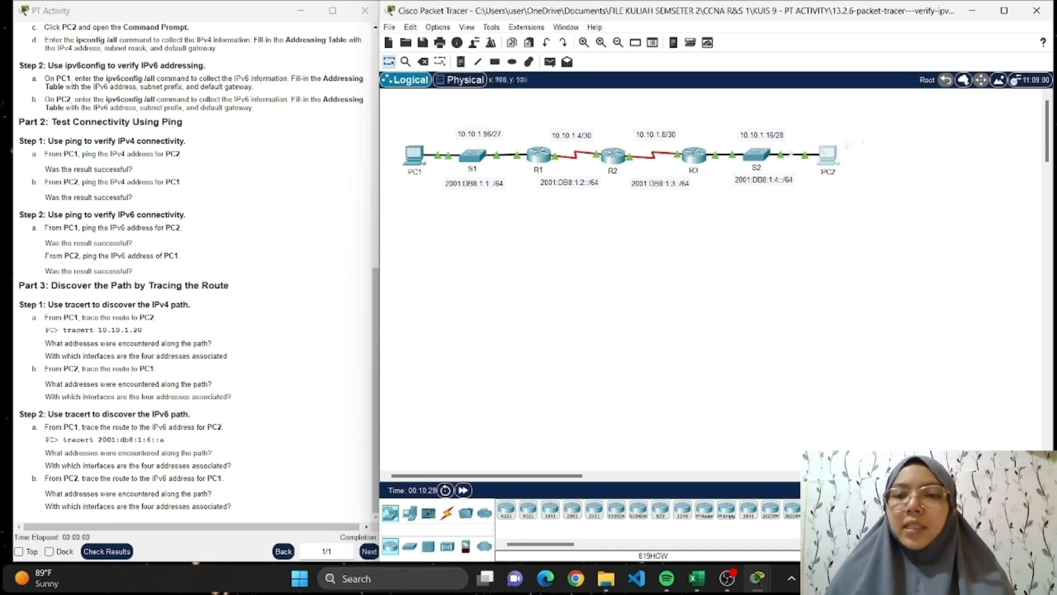
Reopen router R3's CLI, view its interface addresses beside the Excel addressing table, and minimize Excel.
{"action": "left_click", "coordinate": [694, 160]}
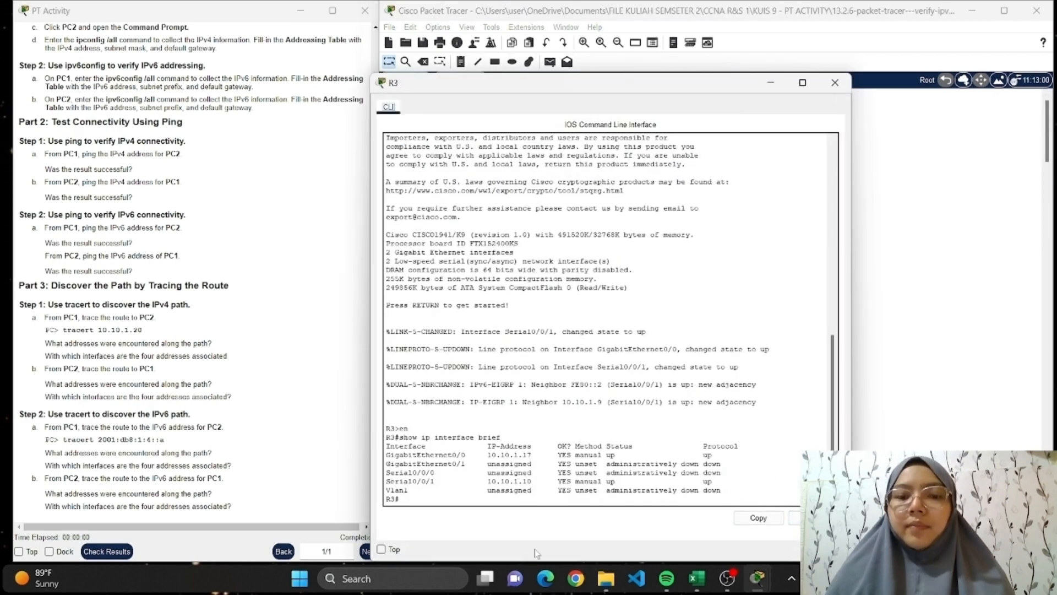
{"action": "left_click_drag", "start_coordinate": [622, 87], "coordinate": [381, 58]}
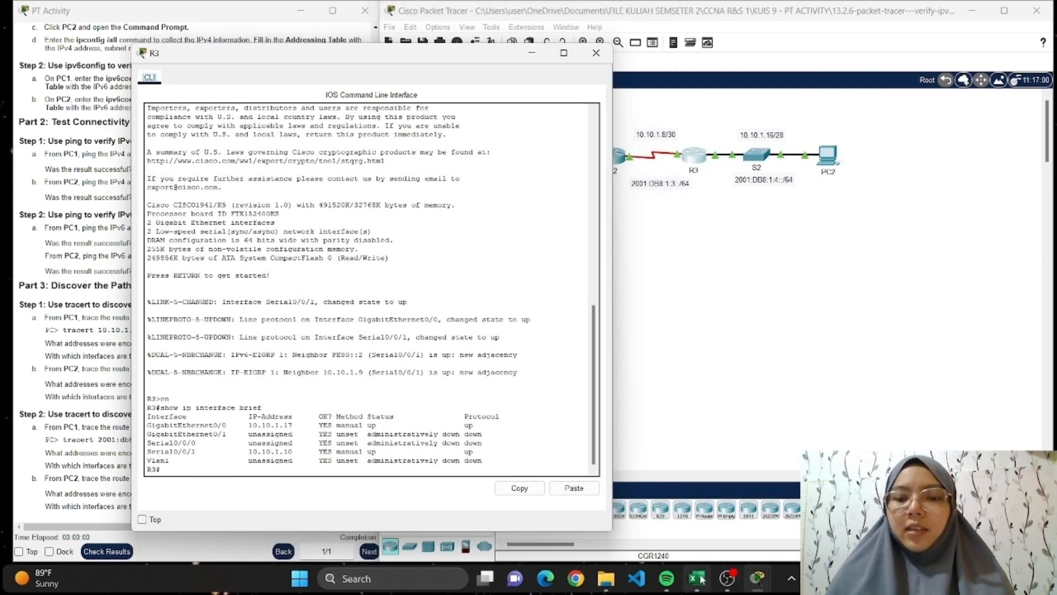
{"action": "mouse_move", "coordinate": [699, 578]}
{"action": "left_click", "coordinate": [705, 482]}
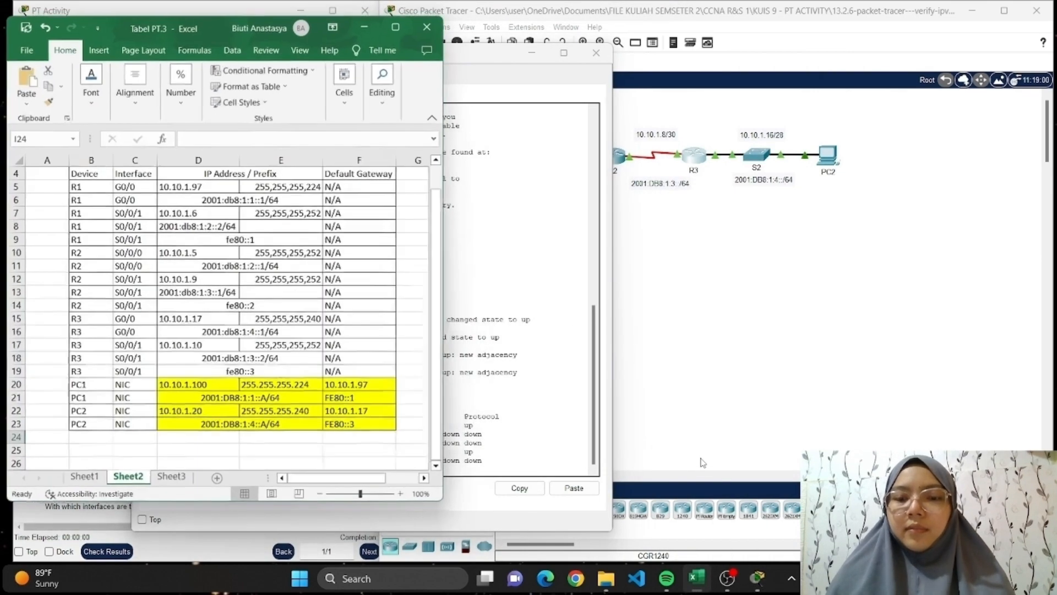
{"action": "left_click_drag", "start_coordinate": [210, 22], "coordinate": [818, 61]}
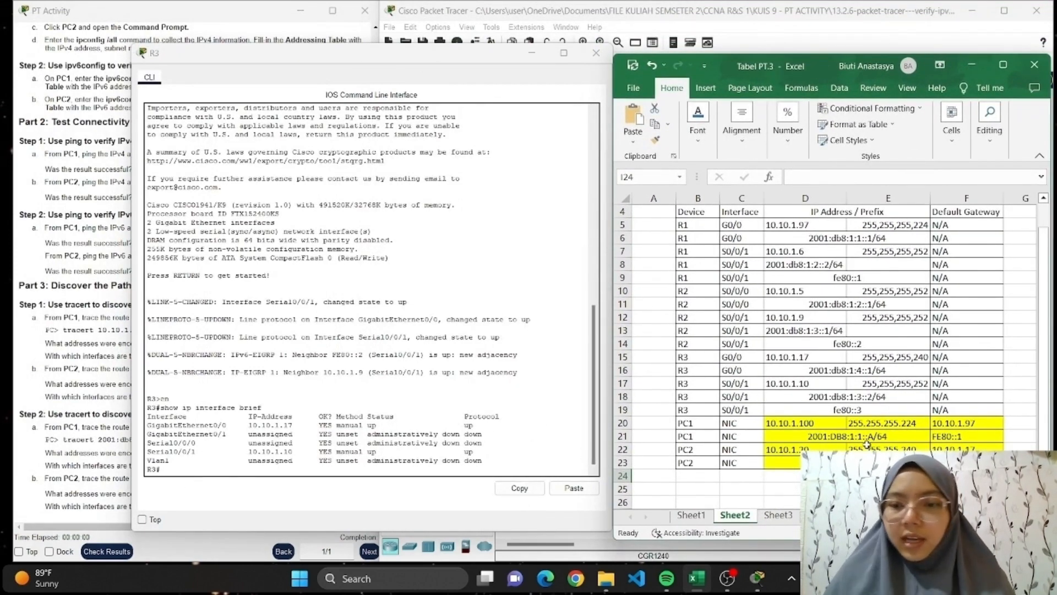
{"action": "left_click", "coordinate": [972, 64]}
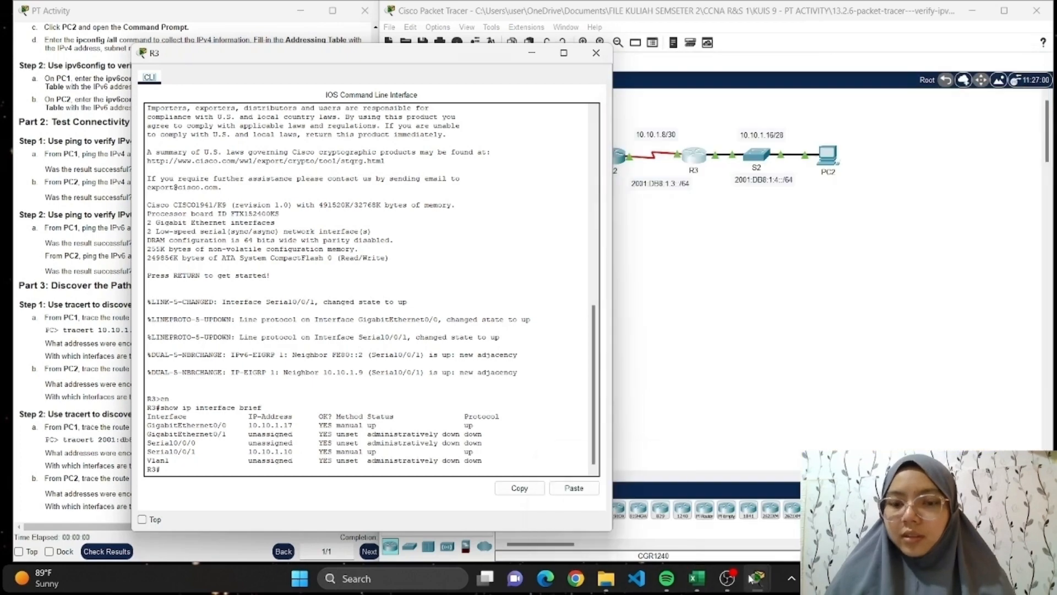
Compare R3's interface addresses with the hops in PC2's tracert output side by side, close R3, and return to the topology.
{"action": "mouse_move", "coordinate": [763, 578]}
{"action": "left_click", "coordinate": [713, 510]}
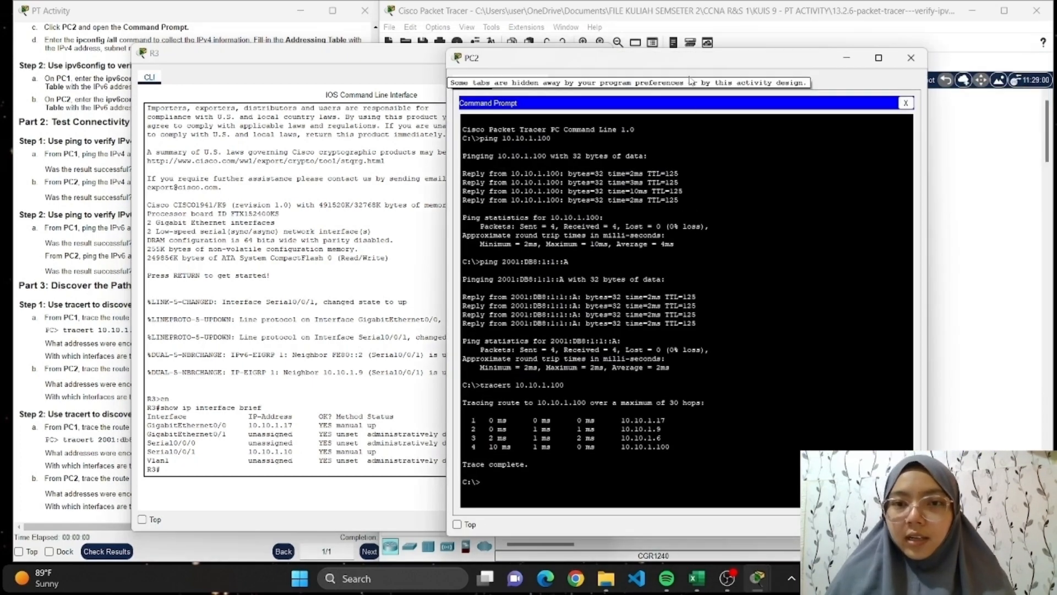
{"action": "left_click_drag", "start_coordinate": [687, 65], "coordinate": [779, 51]}
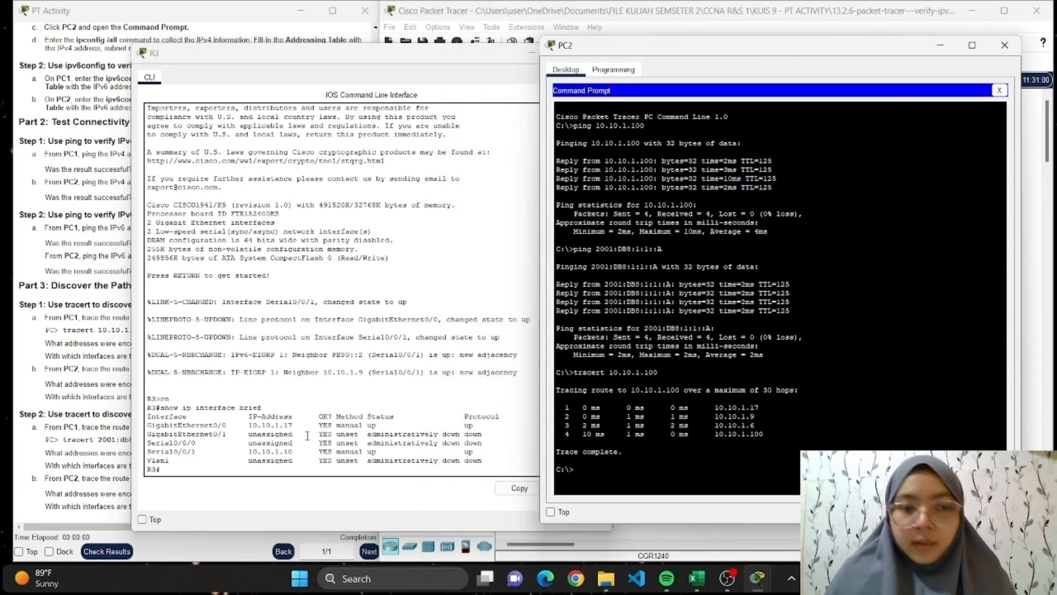
{"action": "left_click", "coordinate": [458, 56]}
{"action": "left_click", "coordinate": [601, 52]}
{"action": "left_click", "coordinate": [491, 119]}
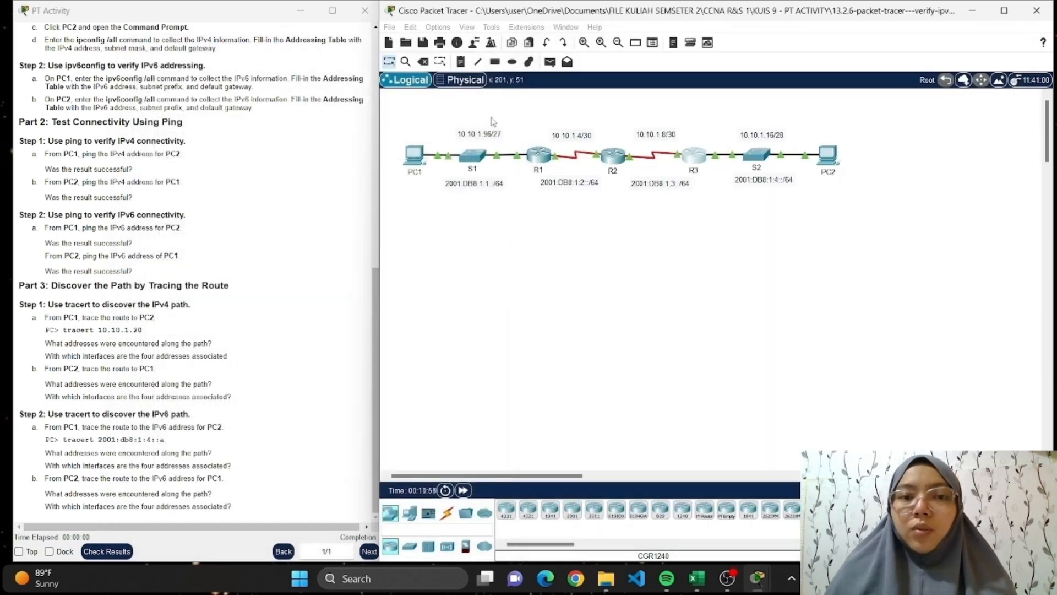
Reopen router R2's CLI and compare its interface addresses with the hops in PC2's tracert output side by side.
{"action": "left_click", "coordinate": [614, 157]}
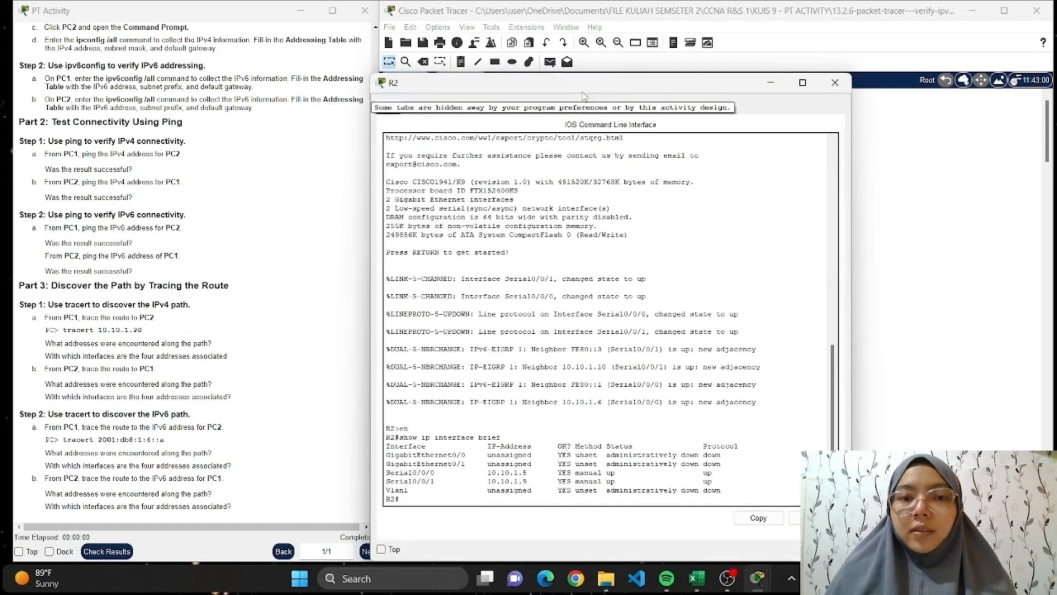
{"action": "left_click_drag", "start_coordinate": [587, 76], "coordinate": [313, 68]}
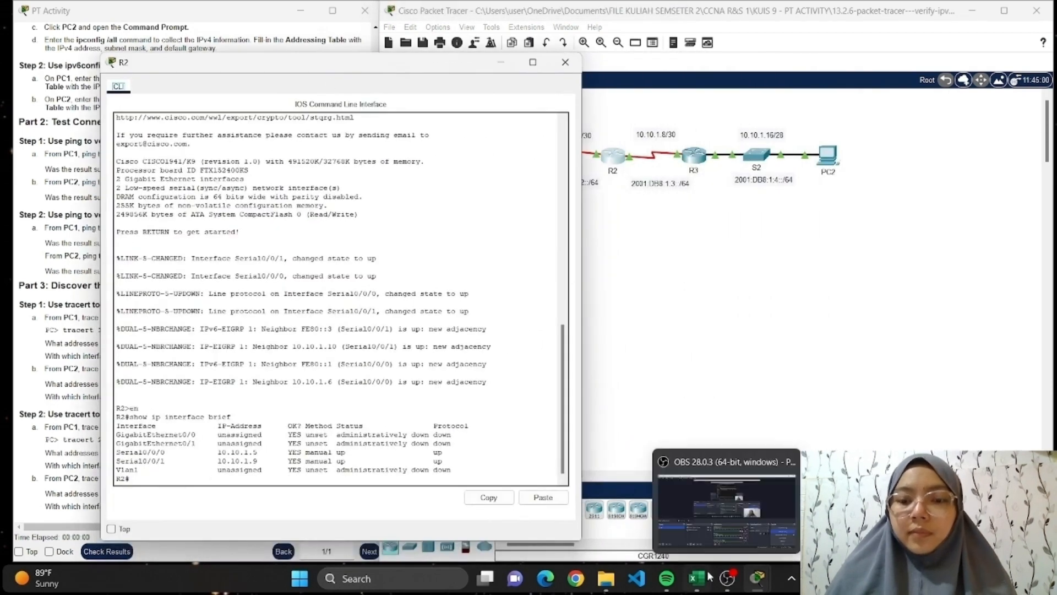
{"action": "mouse_move", "coordinate": [757, 578]}
{"action": "left_click", "coordinate": [648, 496]}
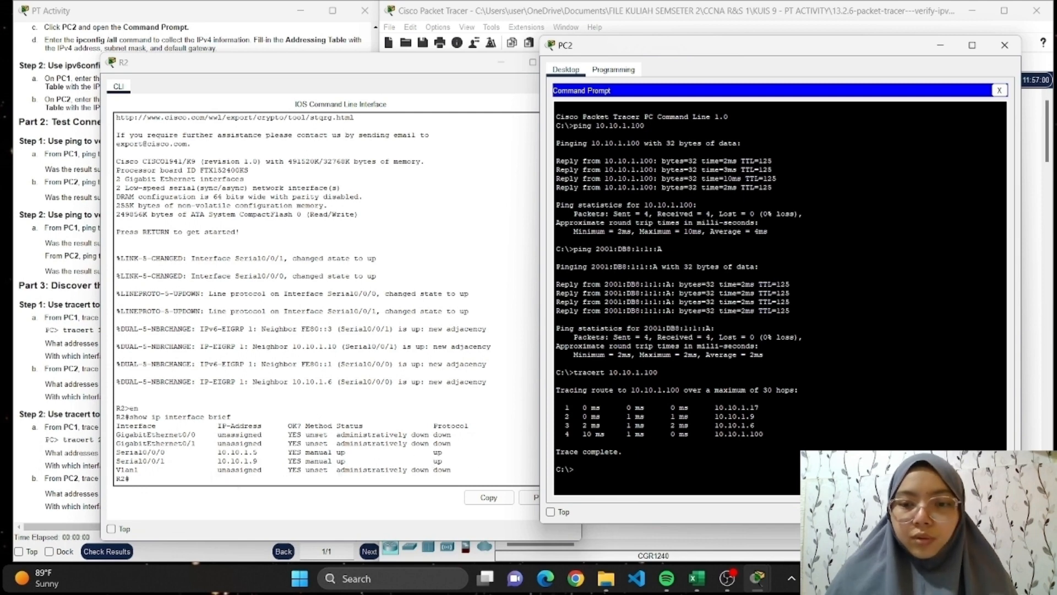
Close router R2's CLI and minimize PC2's Command Prompt window to return to the topology.
{"action": "left_click", "coordinate": [454, 62]}
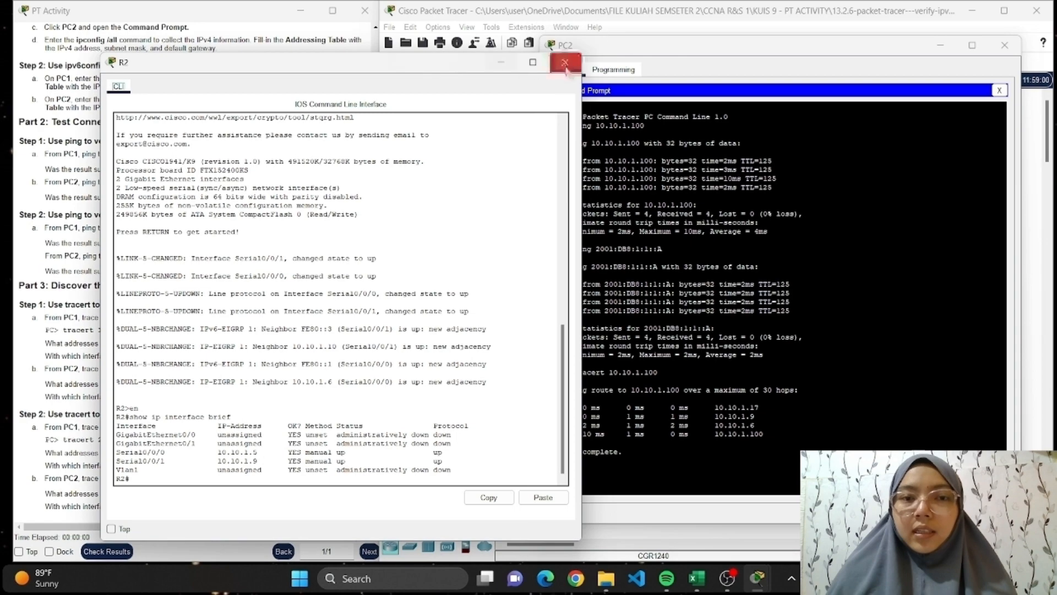
{"action": "left_click", "coordinate": [565, 62]}
{"action": "left_click", "coordinate": [936, 50]}
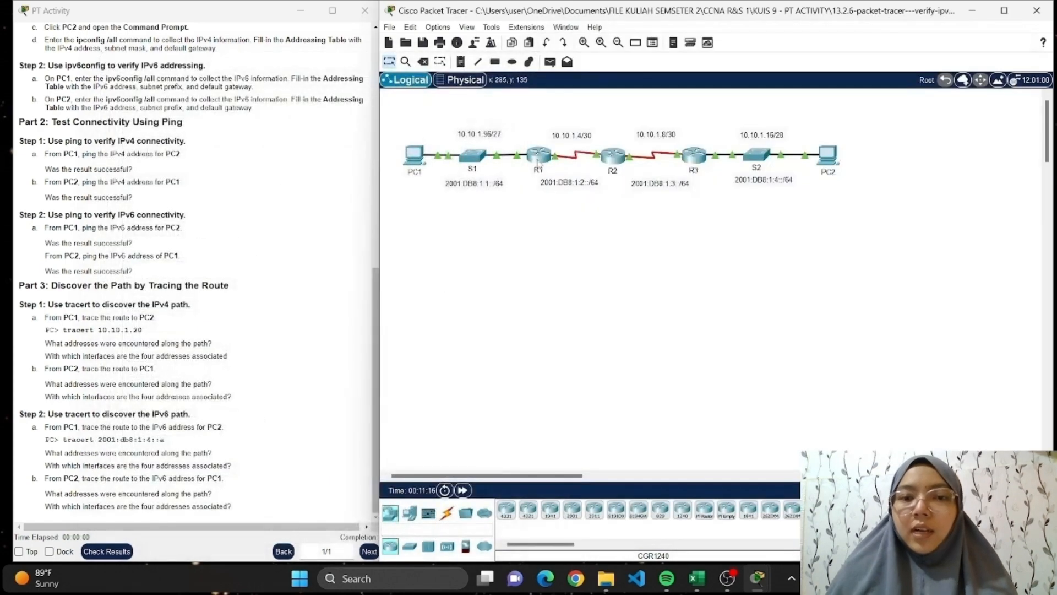
Reopen router R1's CLI beside PC2's tracert output and highlight the Serial0/0/1 address that matches the third hop.
{"action": "left_click", "coordinate": [538, 156]}
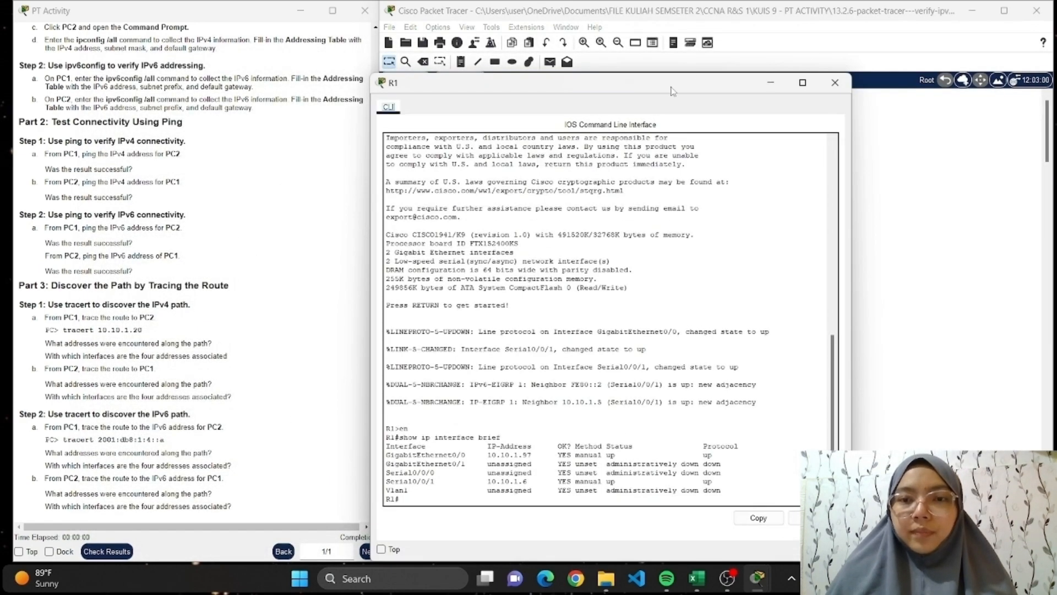
{"action": "left_click_drag", "start_coordinate": [661, 82], "coordinate": [351, 34]}
{"action": "mouse_move", "coordinate": [730, 587]}
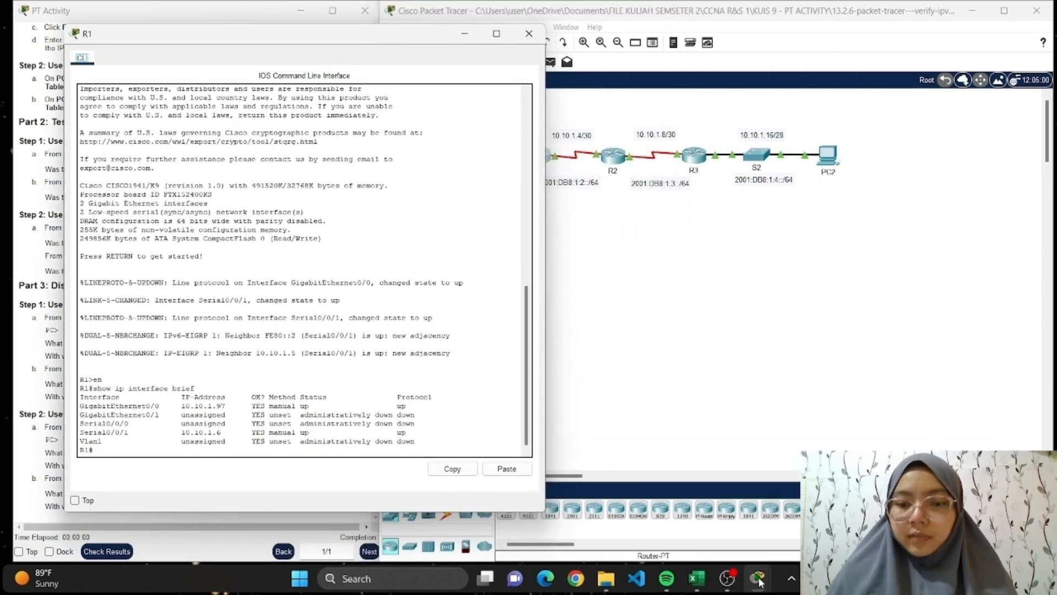
{"action": "left_click", "coordinate": [865, 515]}
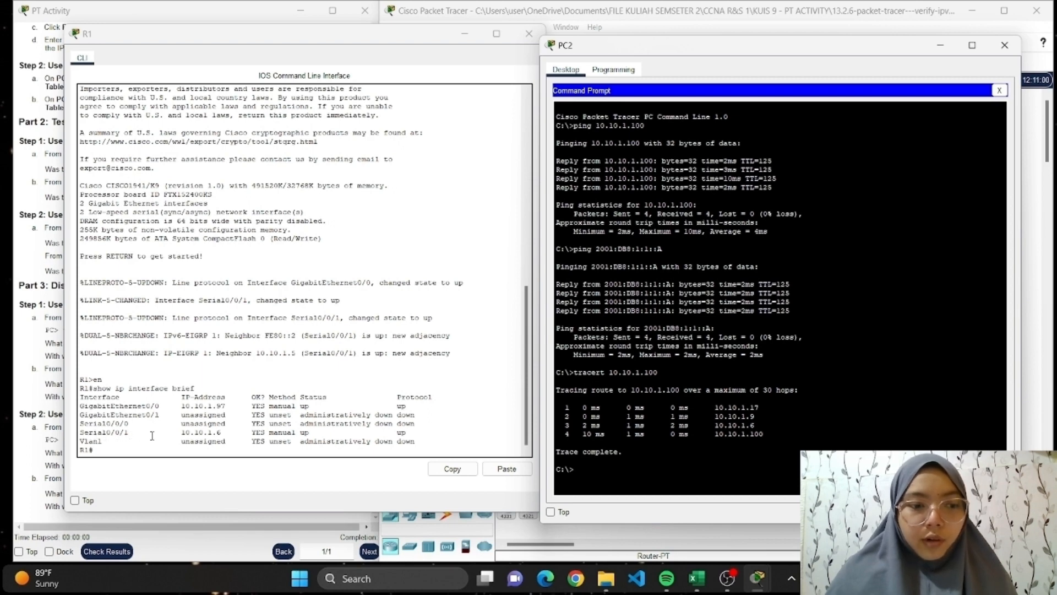
{"action": "left_click_drag", "start_coordinate": [179, 434], "coordinate": [240, 431]}
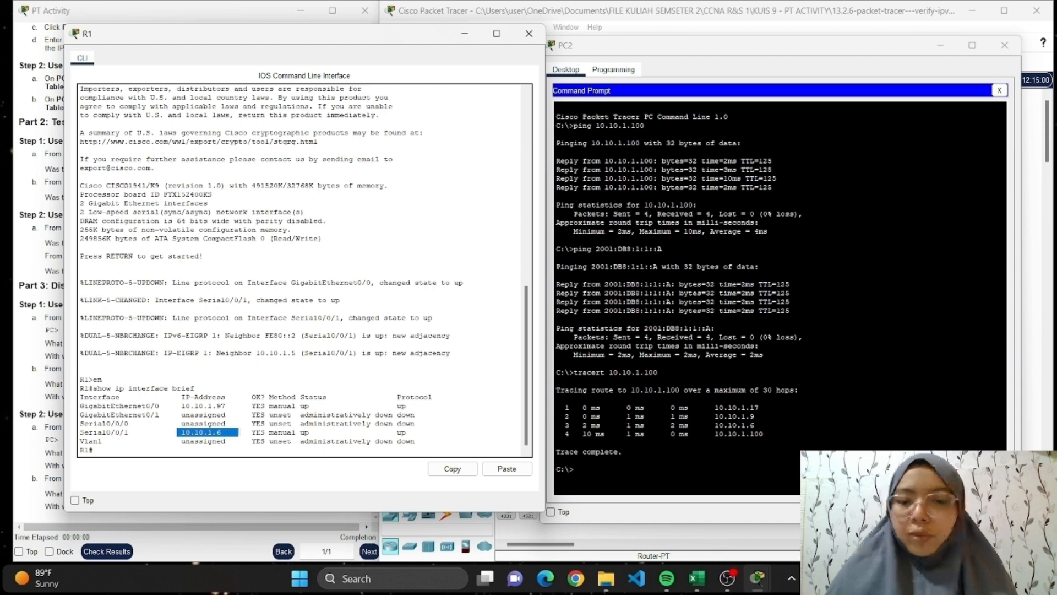
Close router R1's CLI, highlight the final hop address in PC2's tracert output, and return to the topology.
{"action": "left_click", "coordinate": [529, 34]}
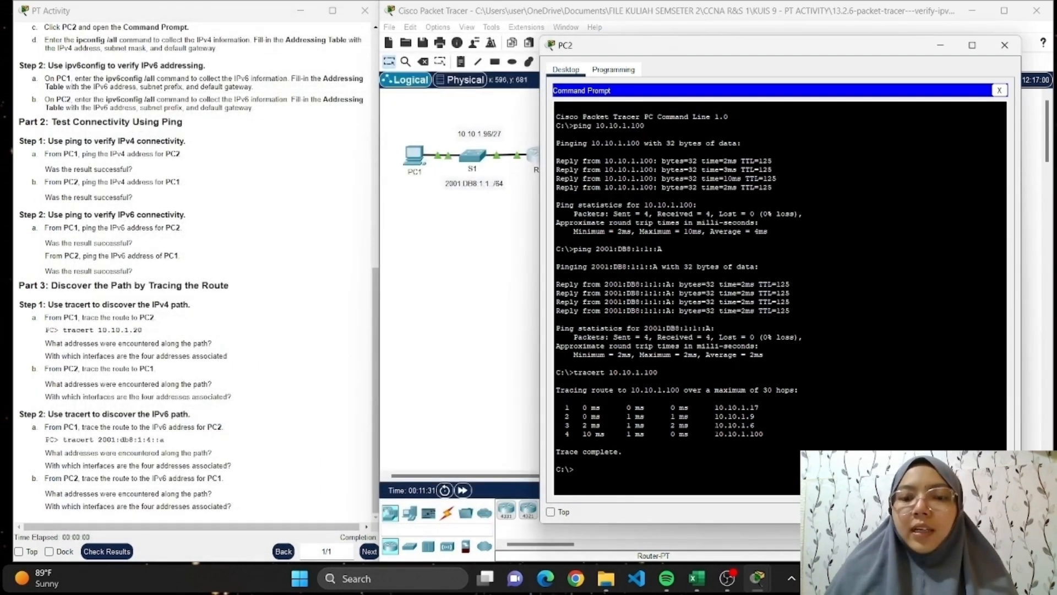
{"action": "left_click_drag", "start_coordinate": [715, 434], "coordinate": [764, 434]}
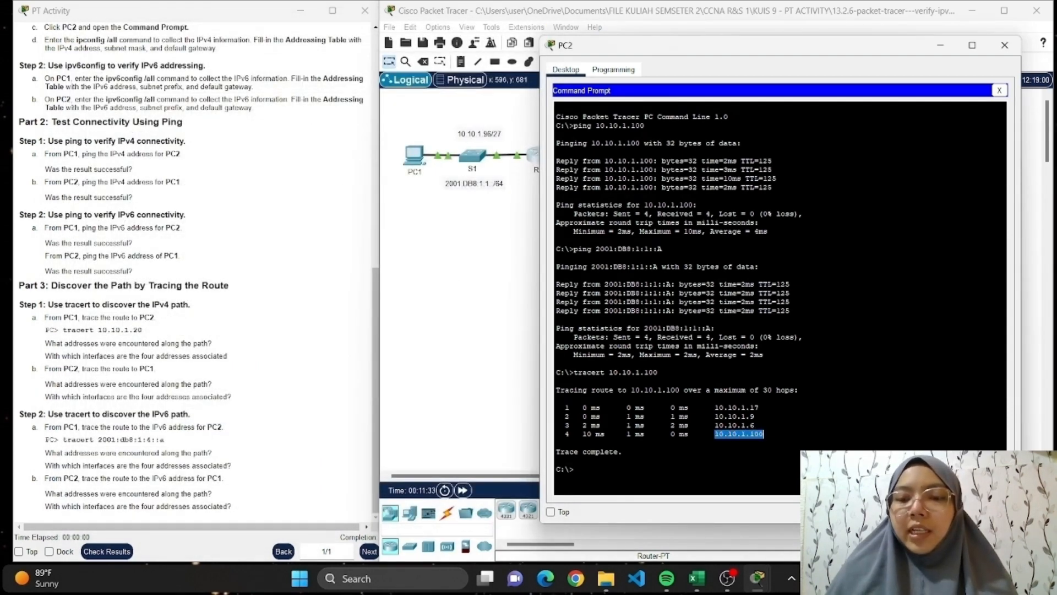
{"action": "left_click", "coordinate": [456, 305]}
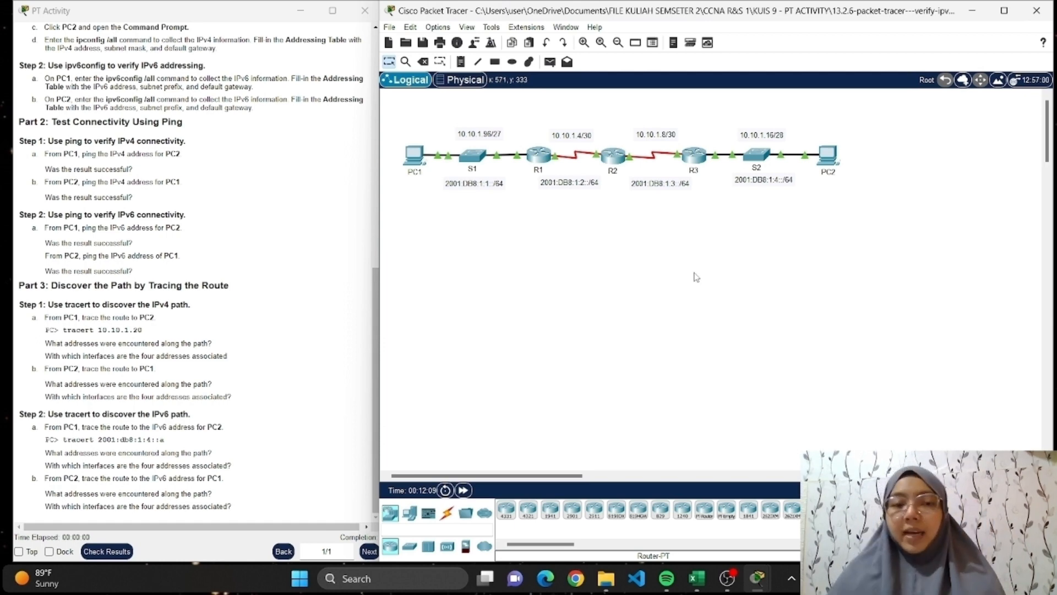
Trace the IPv6 route from PC1 to PC2 by running tracert 2001:db8:1:4::a in PC1's Command Prompt.
{"action": "left_click", "coordinate": [414, 159]}
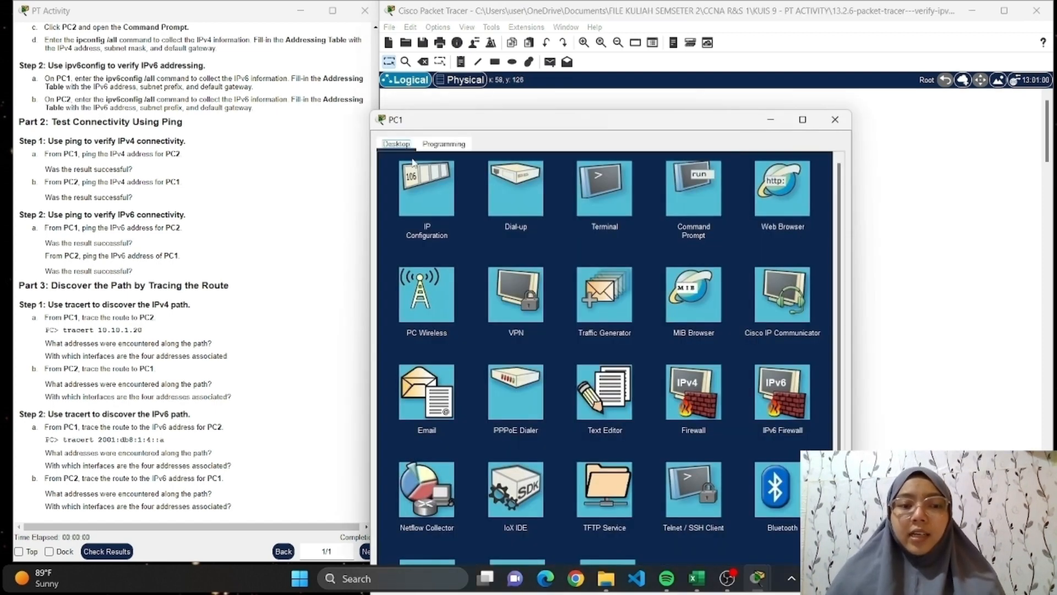
{"action": "left_click", "coordinate": [698, 192]}
{"action": "scroll", "coordinate": [606, 370], "scroll_direction": "down", "scroll_amount": 3}
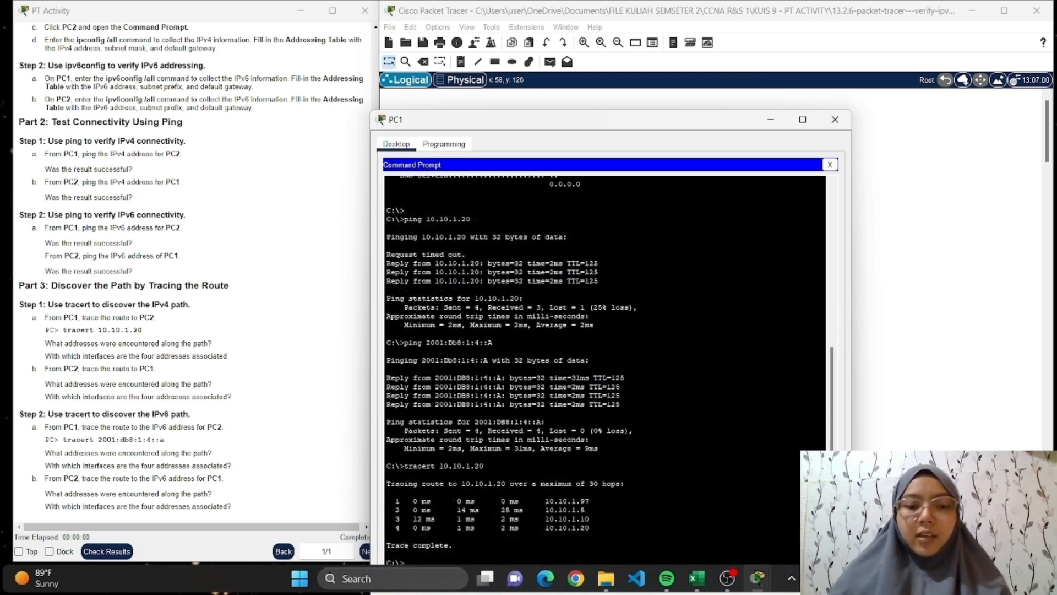
{"action": "type", "text": "tracert"}
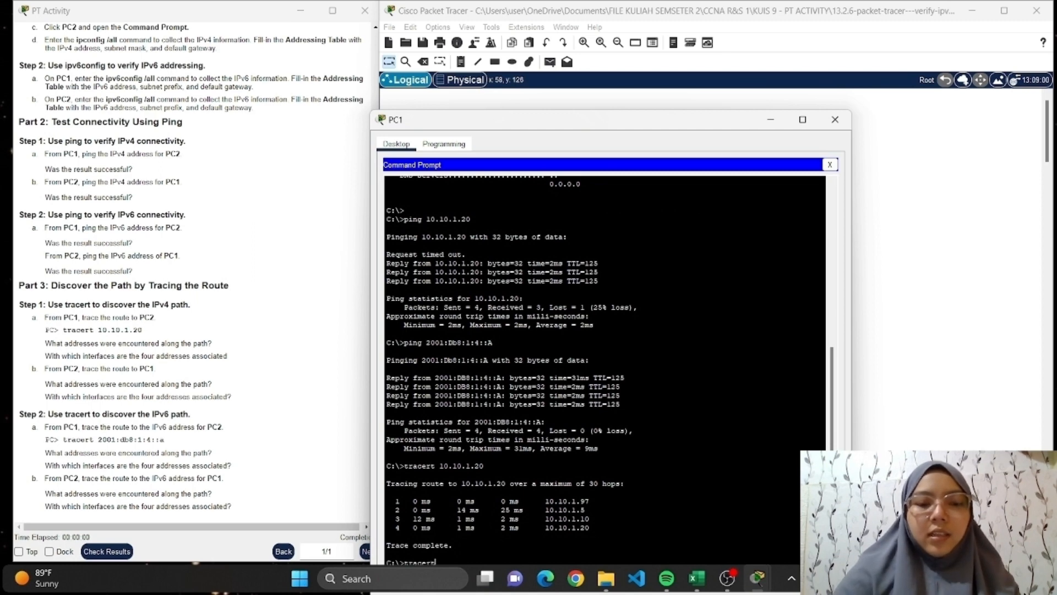
{"action": "left_click_drag", "start_coordinate": [681, 121], "coordinate": [735, 41]}
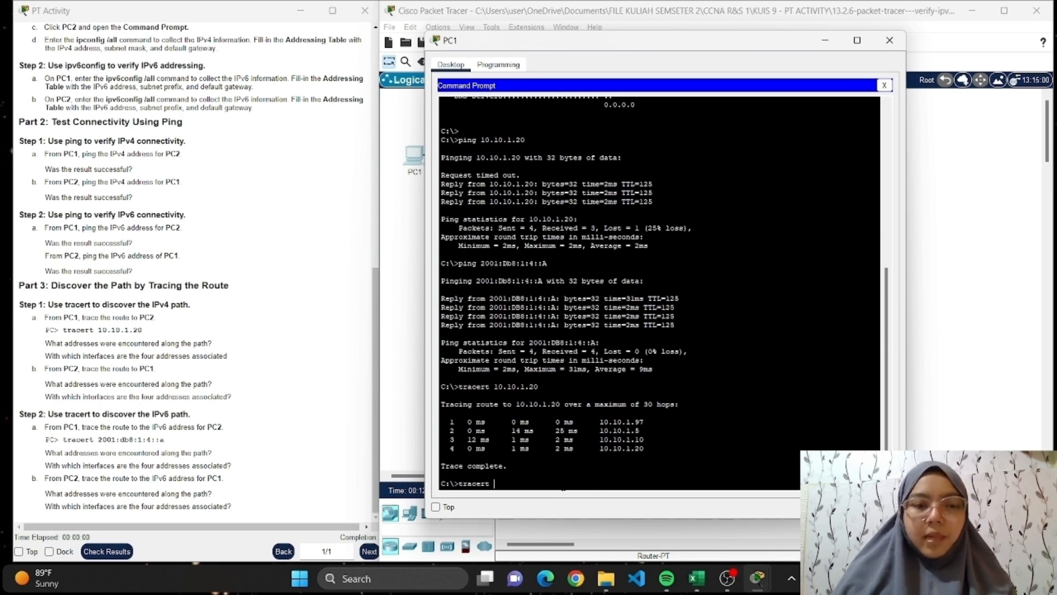
{"action": "type", "text": "2001"}
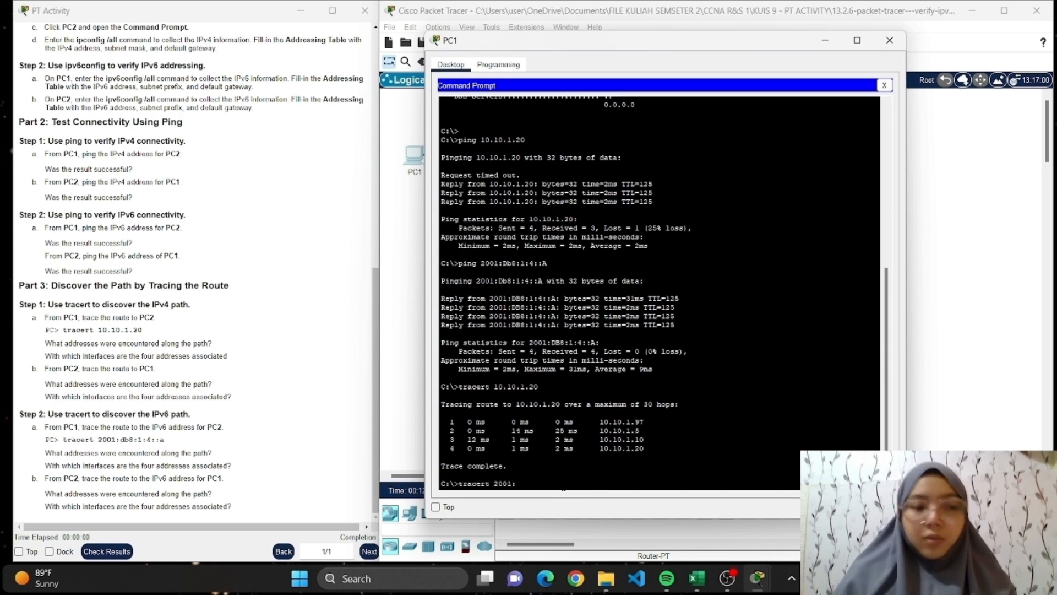
{"action": "type", "text": ":db"}
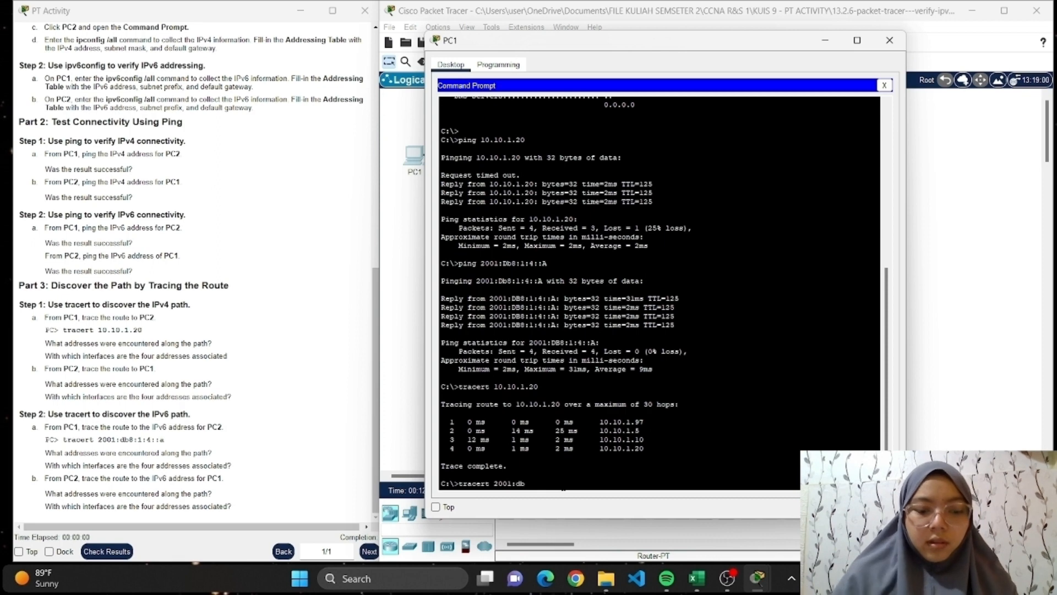
{"action": "type", "text": "8:1"}
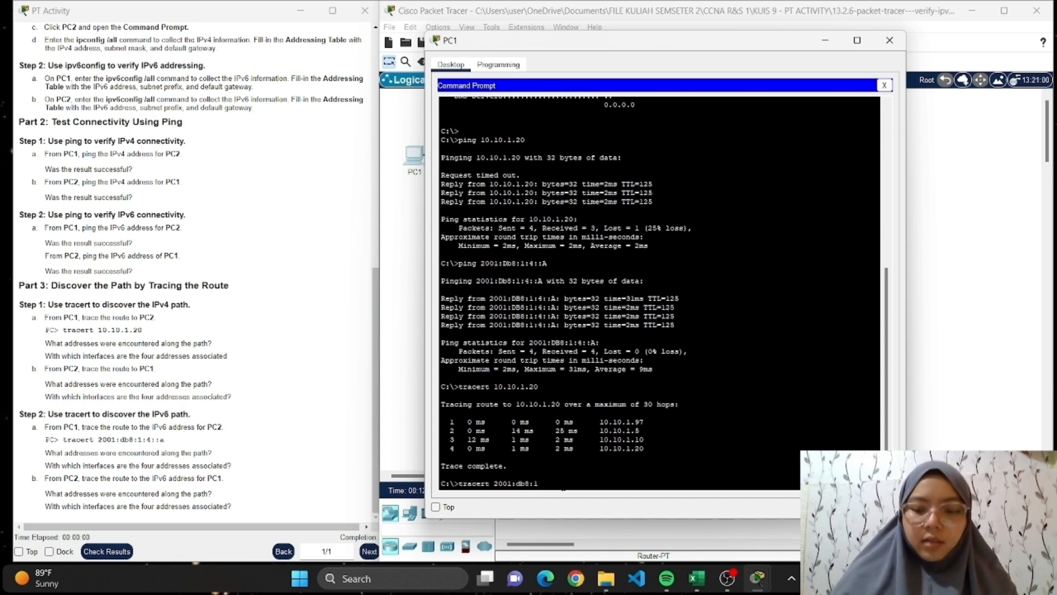
{"action": "type", "text": ":"}
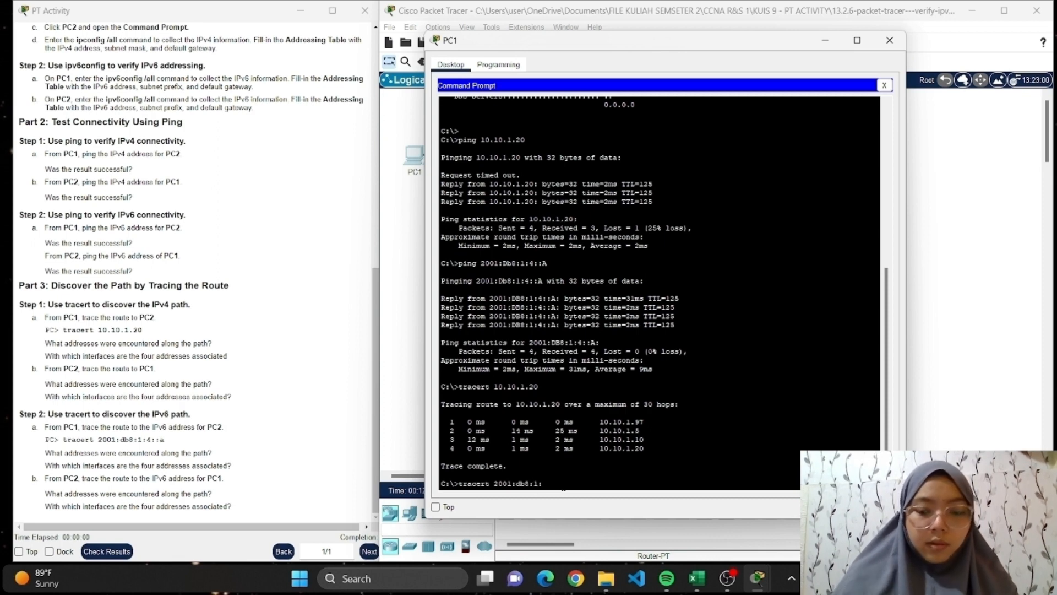
{"action": "type", "text": "4::"}
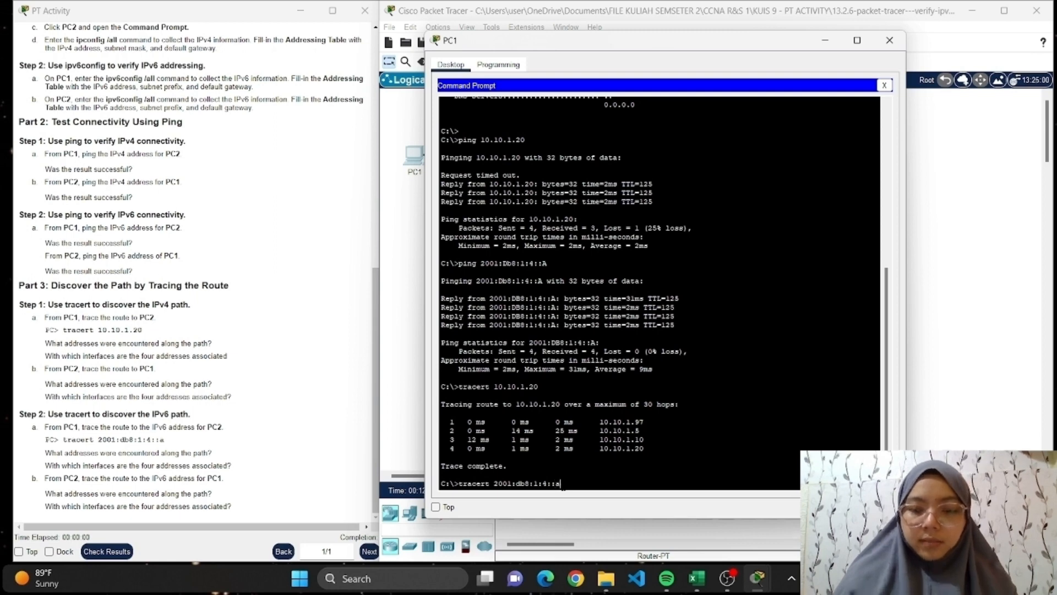
{"action": "type", "text": "a"}
{"action": "key", "text": "Return"}
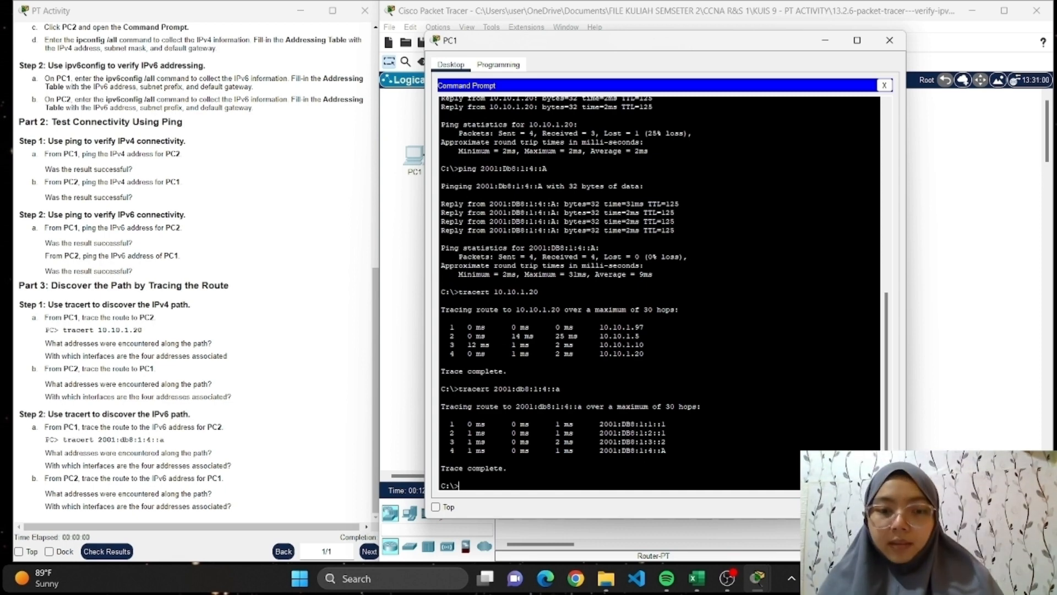
Highlight the four IPv6 hop addresses in PC1's tracert output to review them, and minimize the PC1 window.
{"action": "left_click_drag", "start_coordinate": [601, 424], "coordinate": [668, 451]}
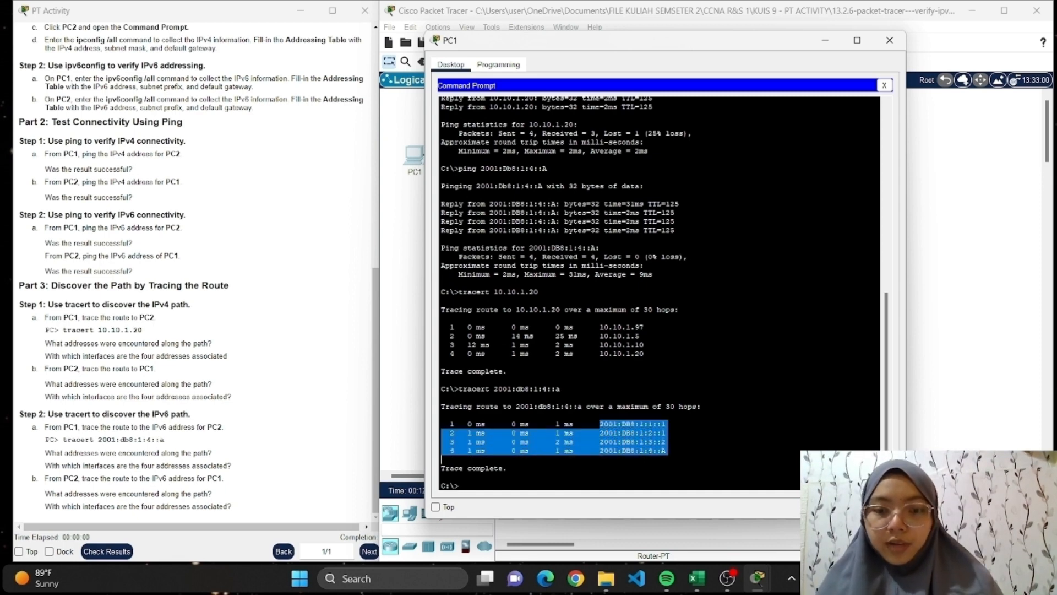
{"action": "left_click", "coordinate": [667, 442]}
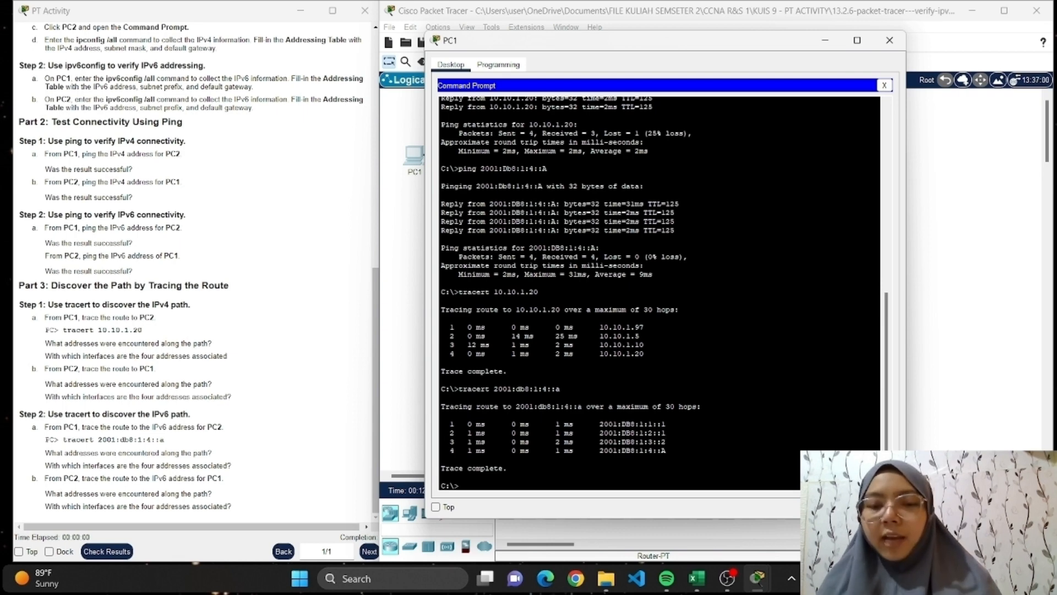
{"action": "left_click_drag", "start_coordinate": [599, 424], "coordinate": [667, 450]}
{"action": "left_click", "coordinate": [665, 451]}
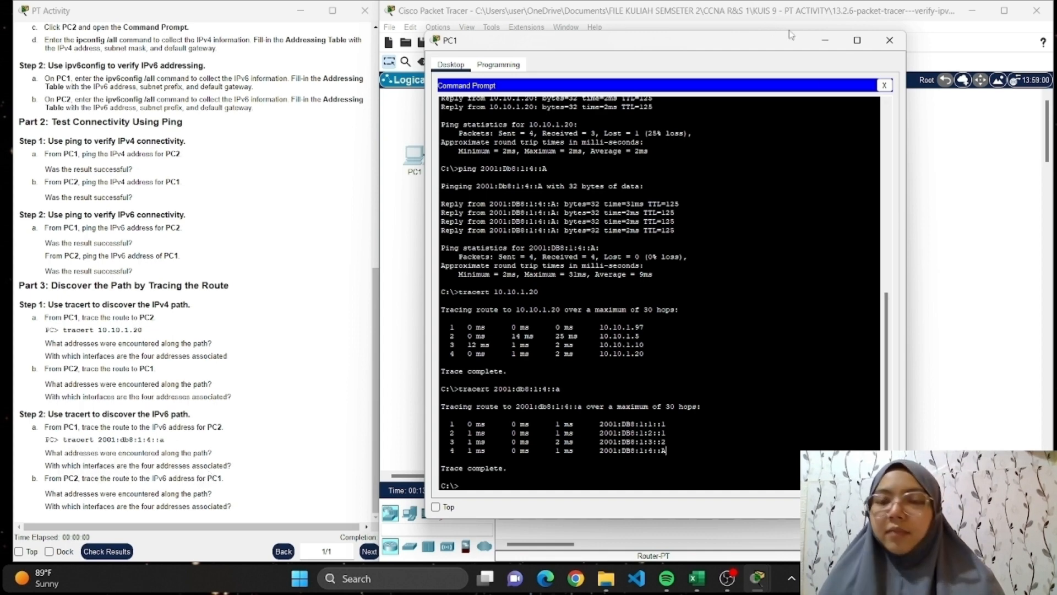
{"action": "left_click", "coordinate": [826, 41]}
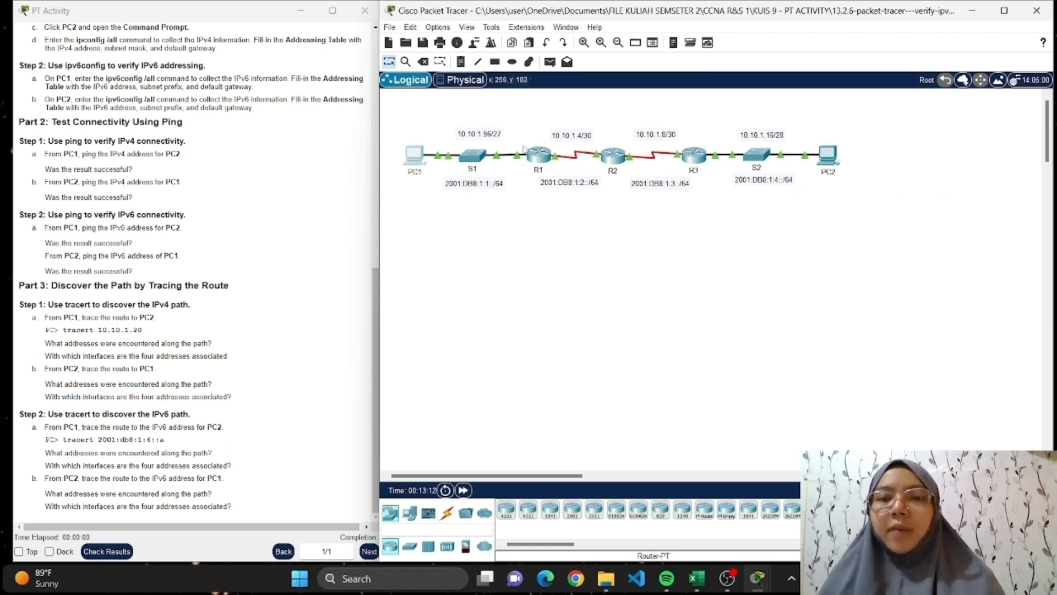
List router R1's IPv6 interface addresses by running show ipv6 interface brief in its CLI.
{"action": "left_click", "coordinate": [540, 158]}
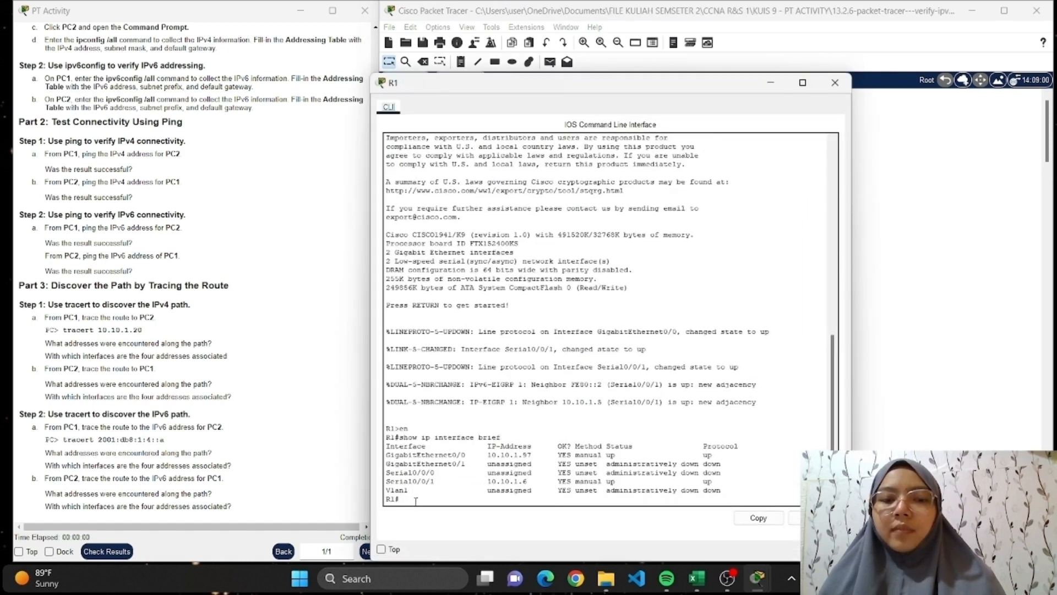
{"action": "key", "text": "Return"}
{"action": "type", "text": "s"}
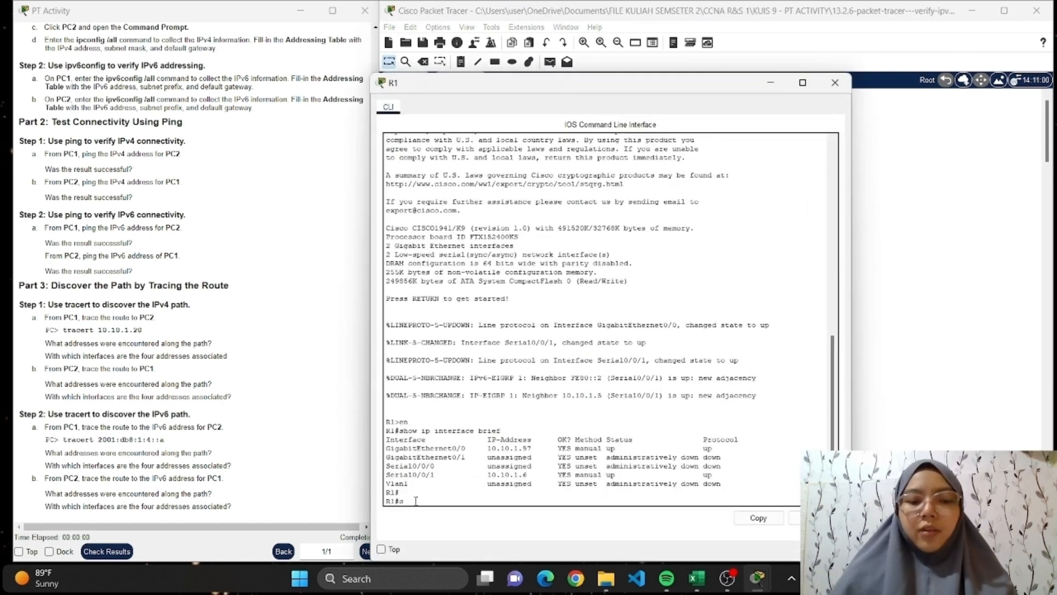
{"action": "type", "text": "how ipv"}
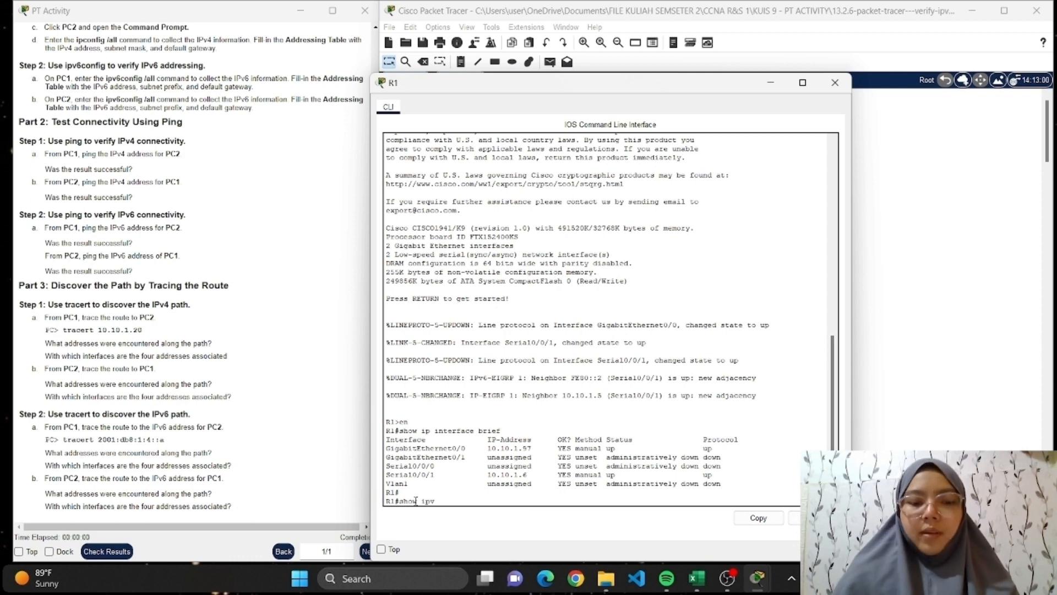
{"action": "type", "text": "6 interface "}
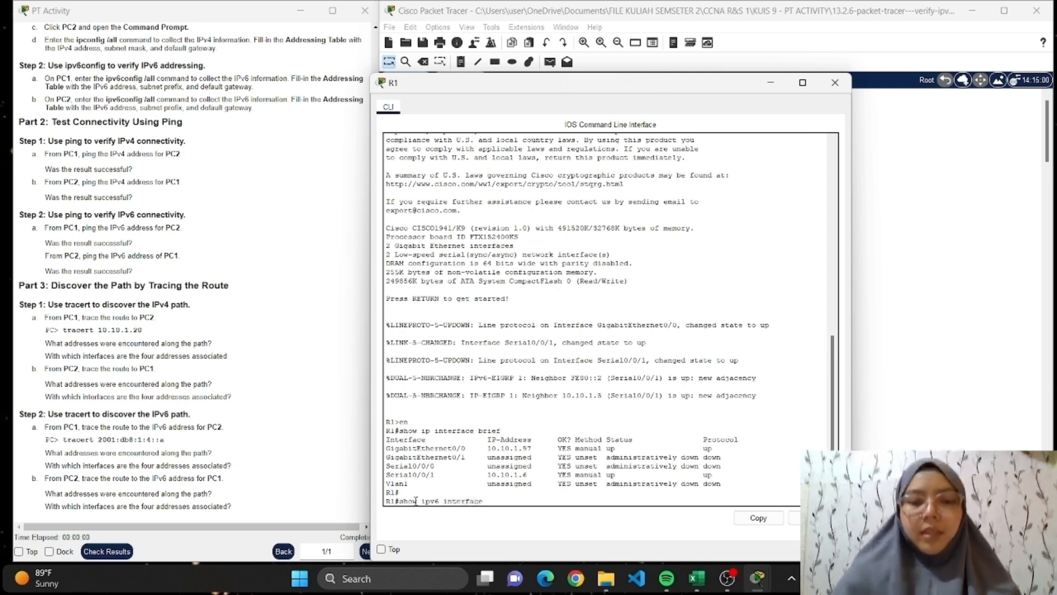
{"action": "type", "text": "brie"}
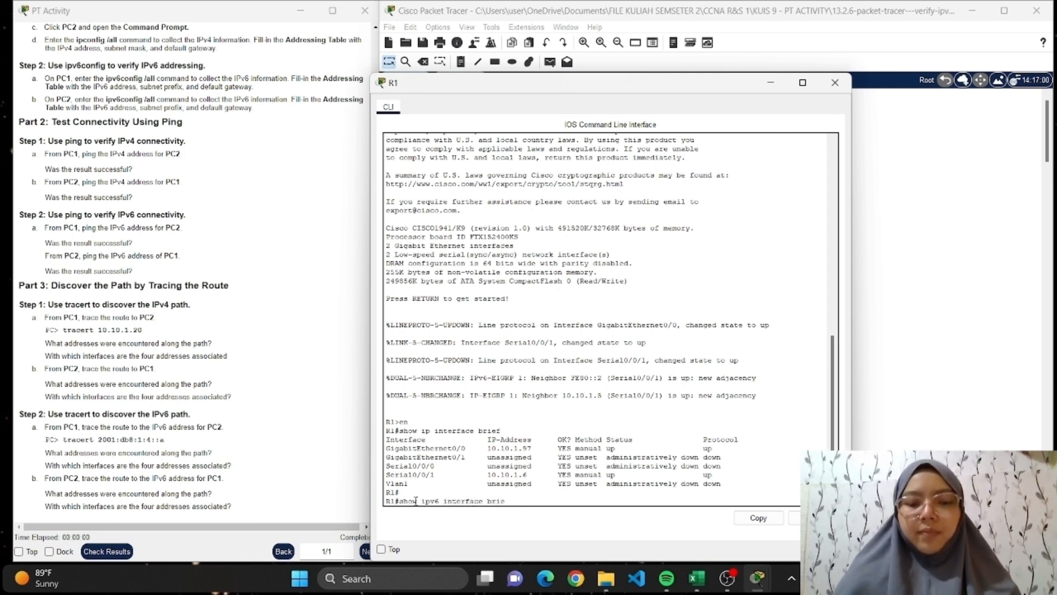
{"action": "type", "text": "f"}
{"action": "key", "text": "Return"}
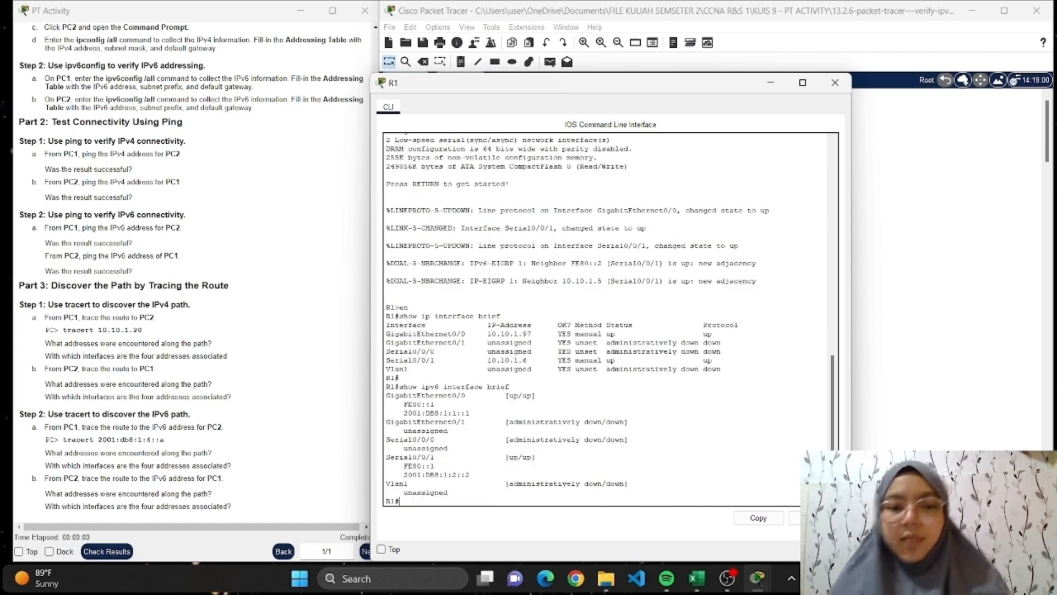
Compare R1's IPv6 interface addresses with the hops in PC1's tracert output side by side, and clear both windows from the topology.
{"action": "left_click_drag", "start_coordinate": [685, 87], "coordinate": [393, 48]}
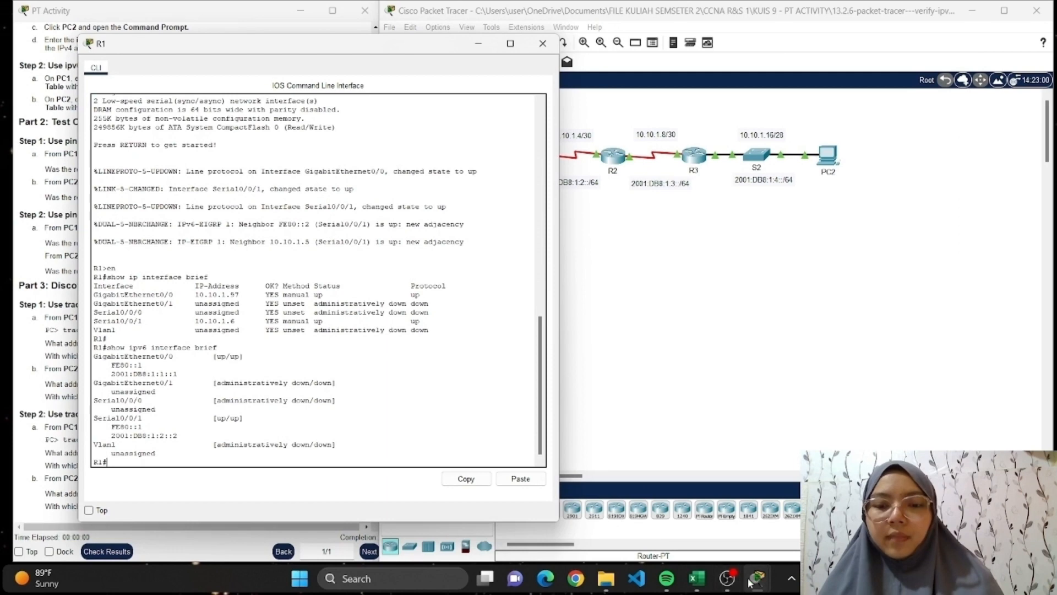
{"action": "mouse_move", "coordinate": [730, 582]}
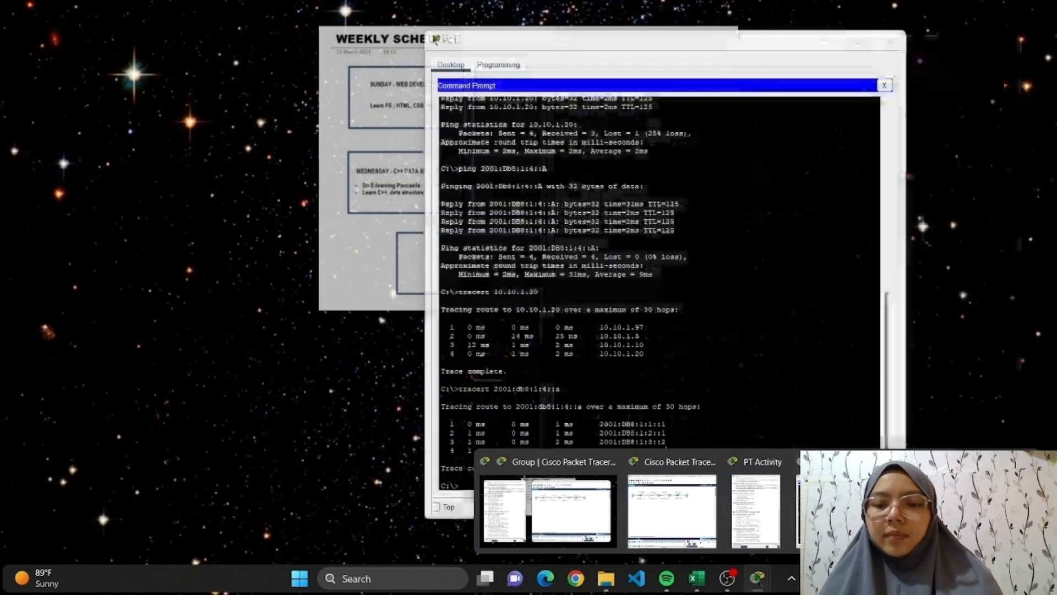
{"action": "left_click", "coordinate": [915, 512]}
{"action": "scroll", "coordinate": [660, 292], "scroll_direction": "up", "scroll_amount": 8}
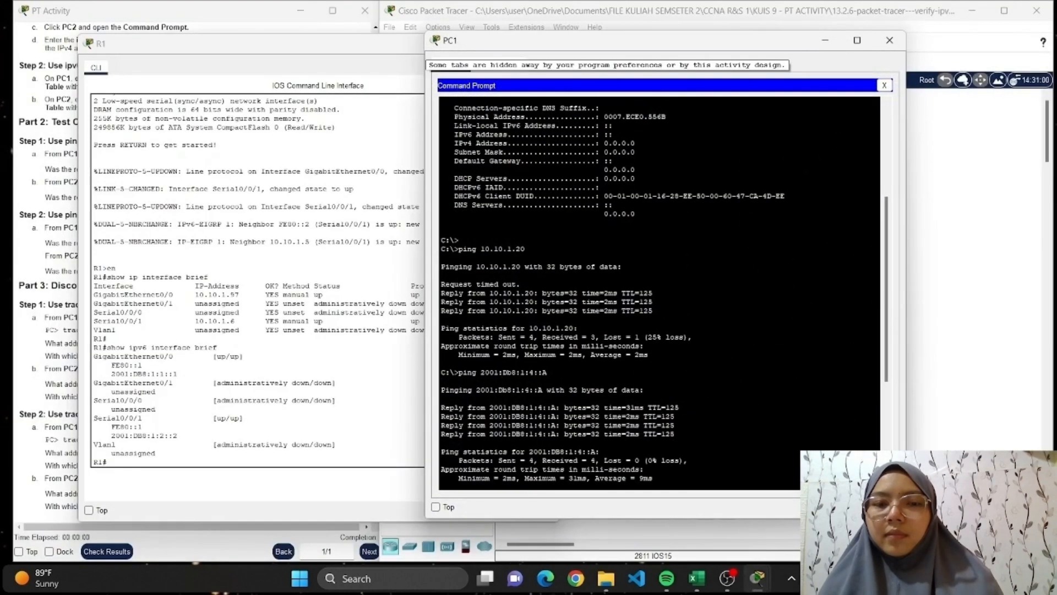
{"action": "scroll", "coordinate": [660, 292], "scroll_direction": "down", "scroll_amount": 1}
{"action": "scroll", "coordinate": [659, 292], "scroll_direction": "down", "scroll_amount": 7}
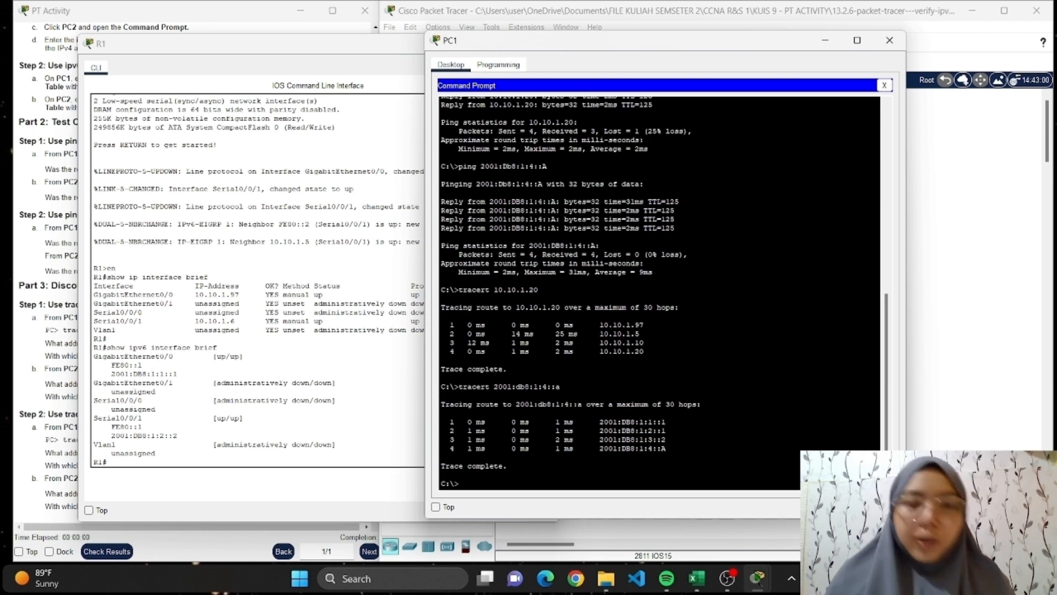
{"action": "left_click", "coordinate": [355, 53]}
{"action": "left_click", "coordinate": [545, 45]}
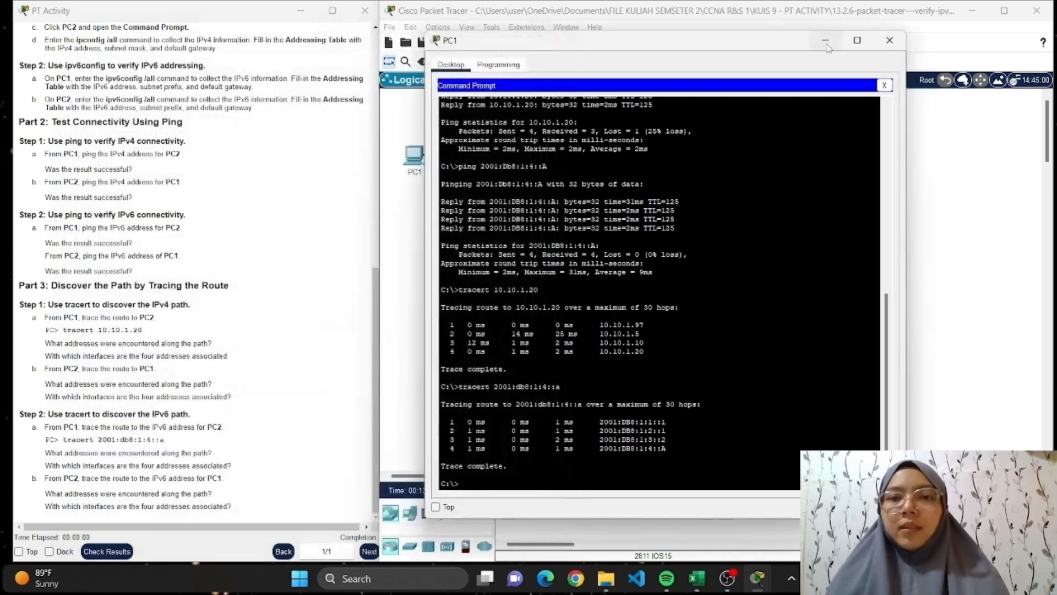
{"action": "left_click", "coordinate": [825, 42]}
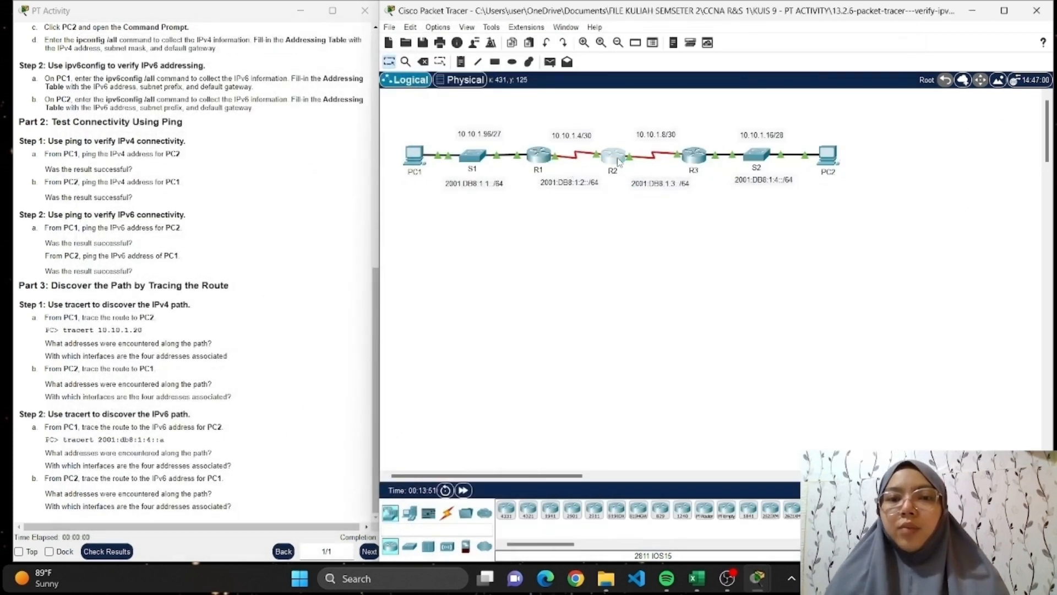
List router R2's IPv6 interface addresses by running show ipv6 interface brief in its CLI.
{"action": "left_click", "coordinate": [617, 159]}
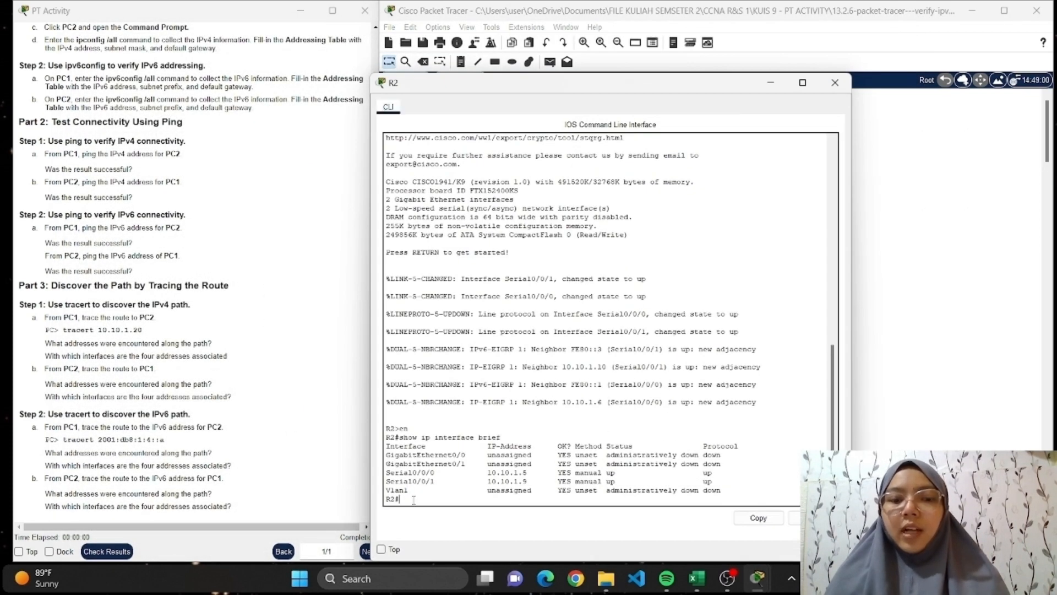
{"action": "key", "text": "Return"}
{"action": "type", "text": "show i"}
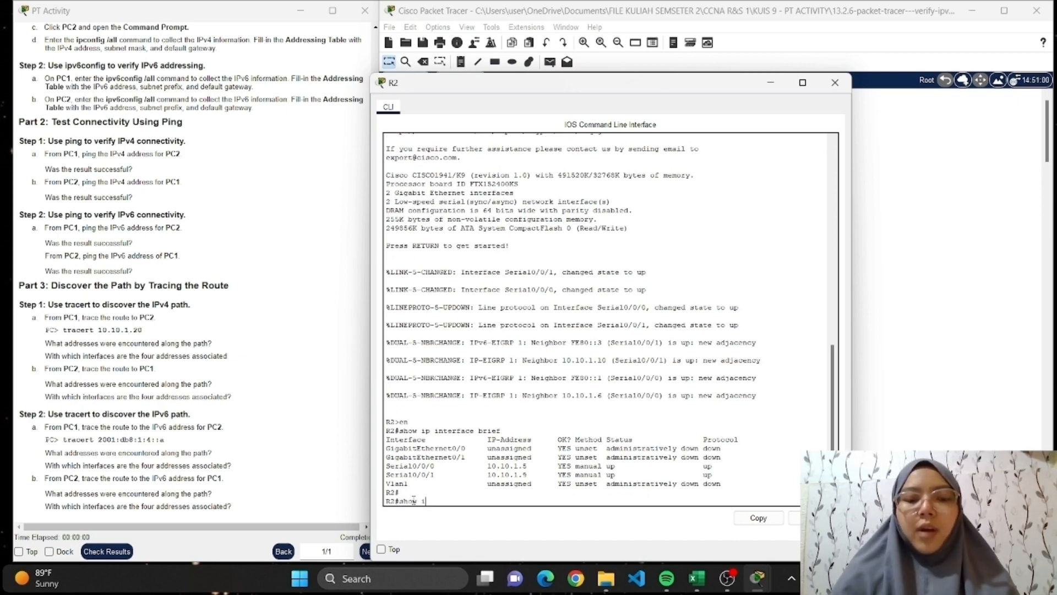
{"action": "type", "text": "pv6 i"}
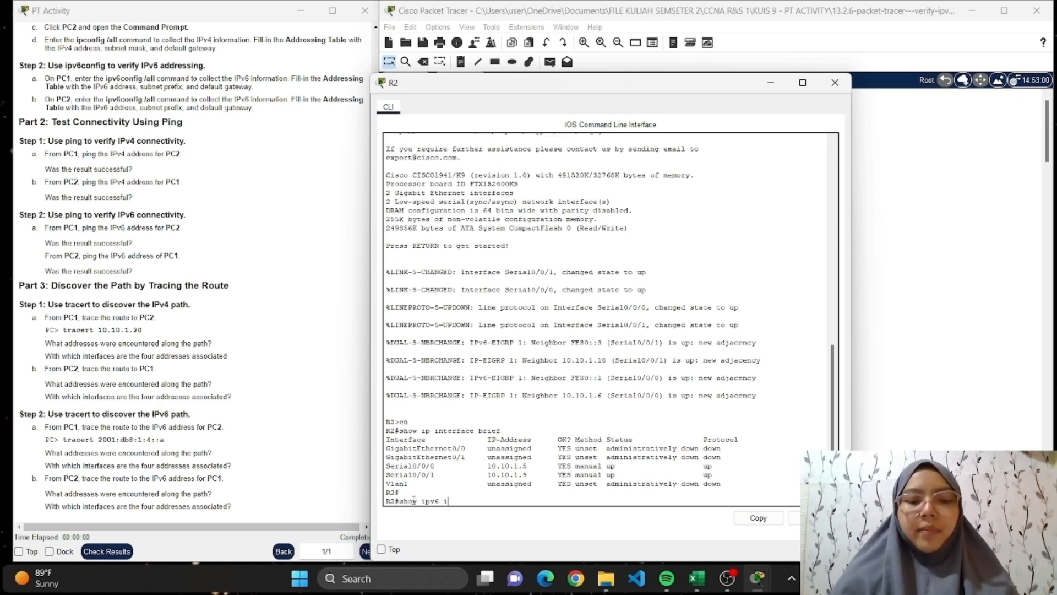
{"action": "type", "text": "nterface brie"}
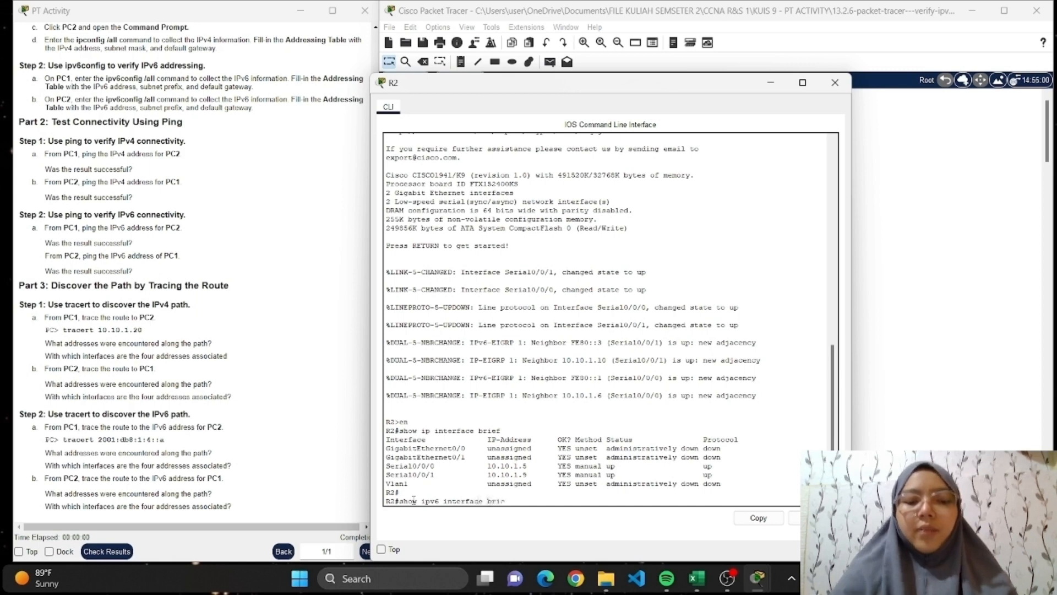
{"action": "type", "text": "f"}
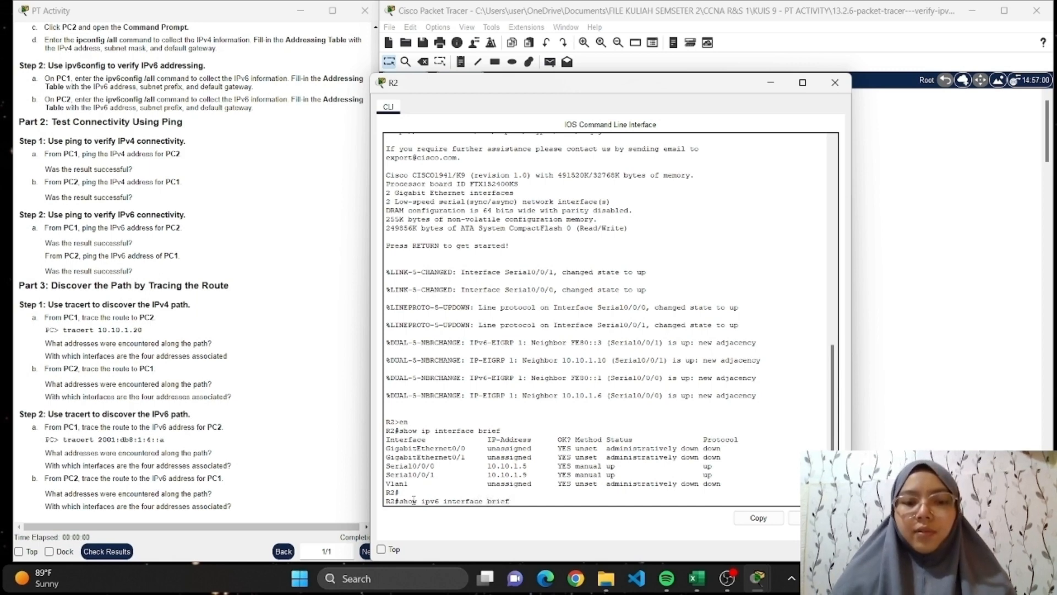
{"action": "key", "text": "Return"}
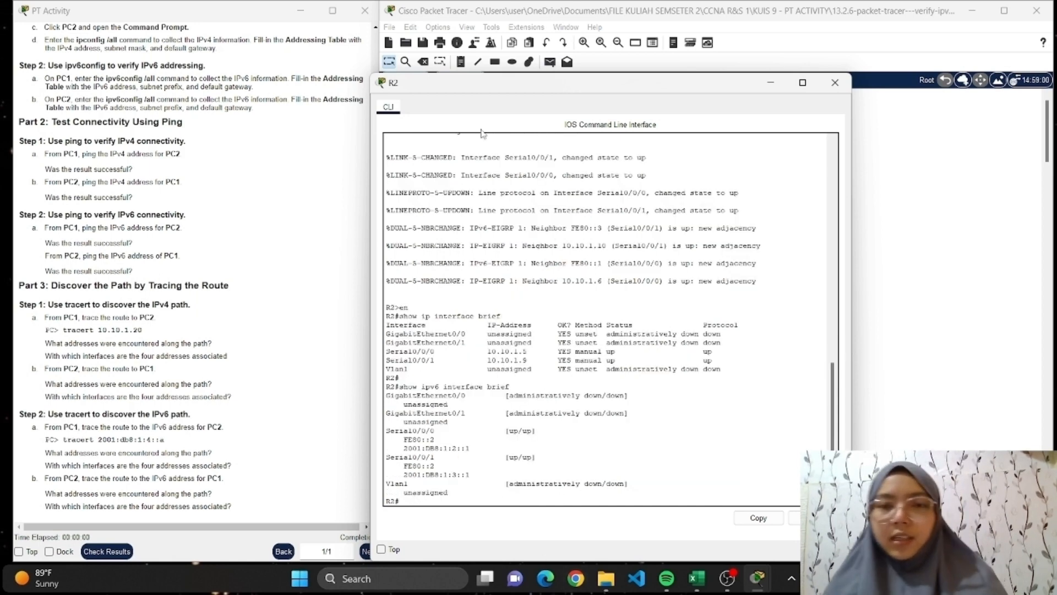
Compare R2's Serial0/0/0 IPv6 address with the hops in PC1's tracert output side by side, and clear both windows from the topology.
{"action": "left_click_drag", "start_coordinate": [510, 82], "coordinate": [186, 20]}
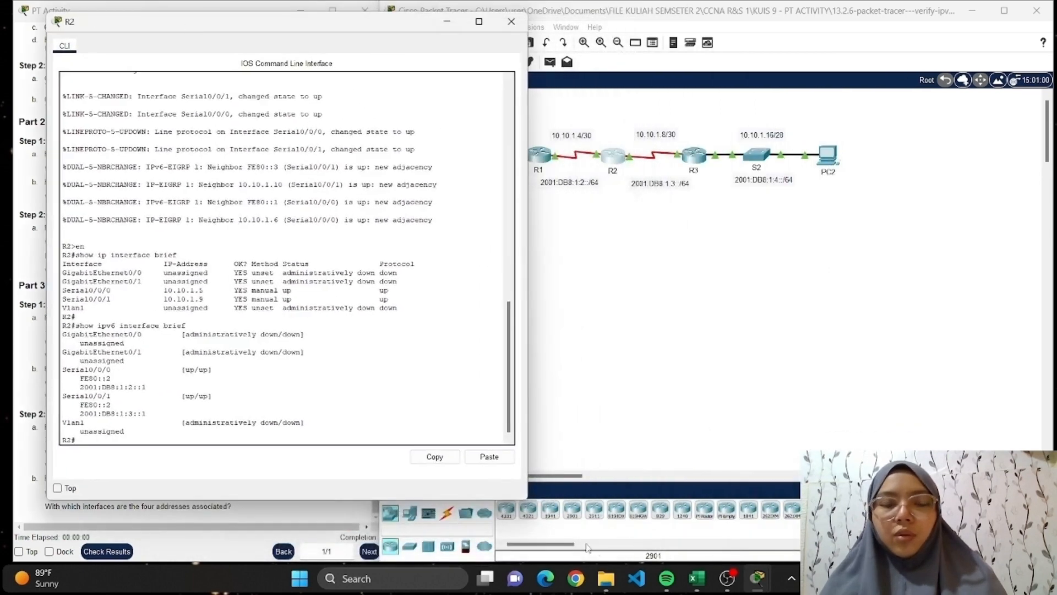
{"action": "mouse_move", "coordinate": [755, 581]}
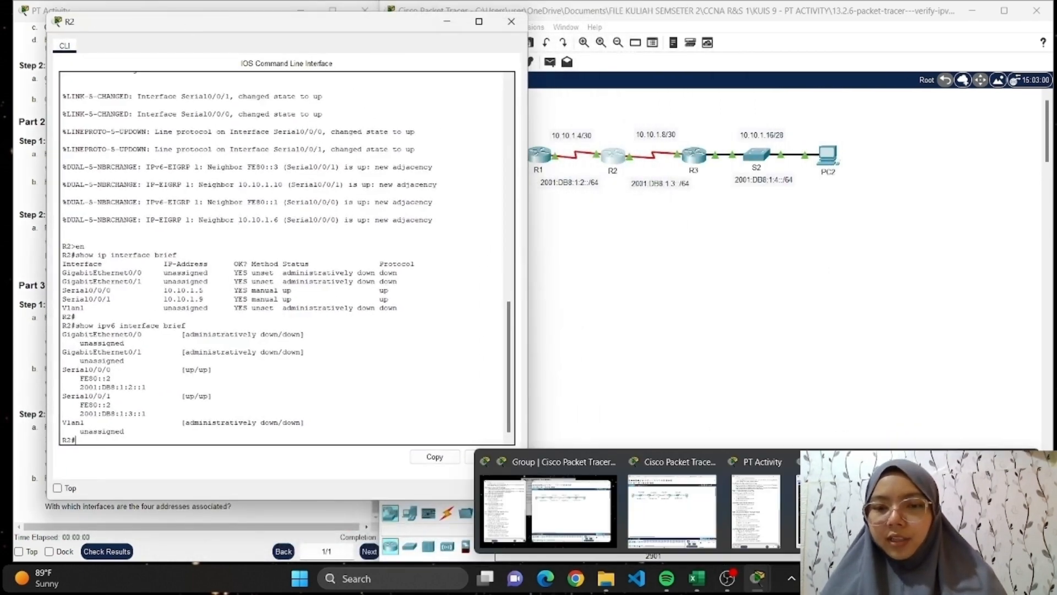
{"action": "left_click", "coordinate": [832, 512]}
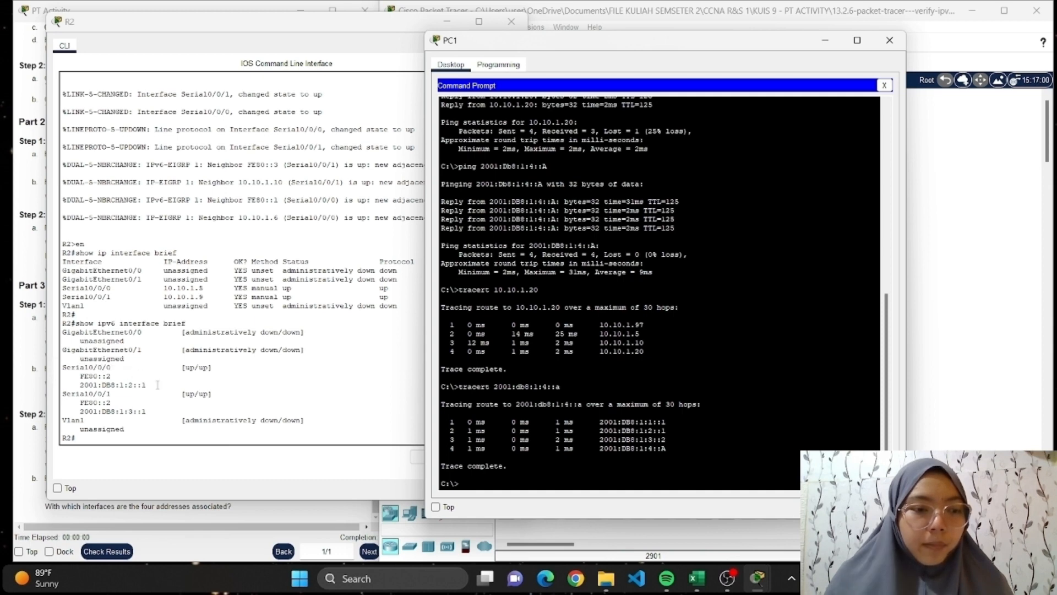
{"action": "left_click_drag", "start_coordinate": [146, 385], "coordinate": [73, 388]}
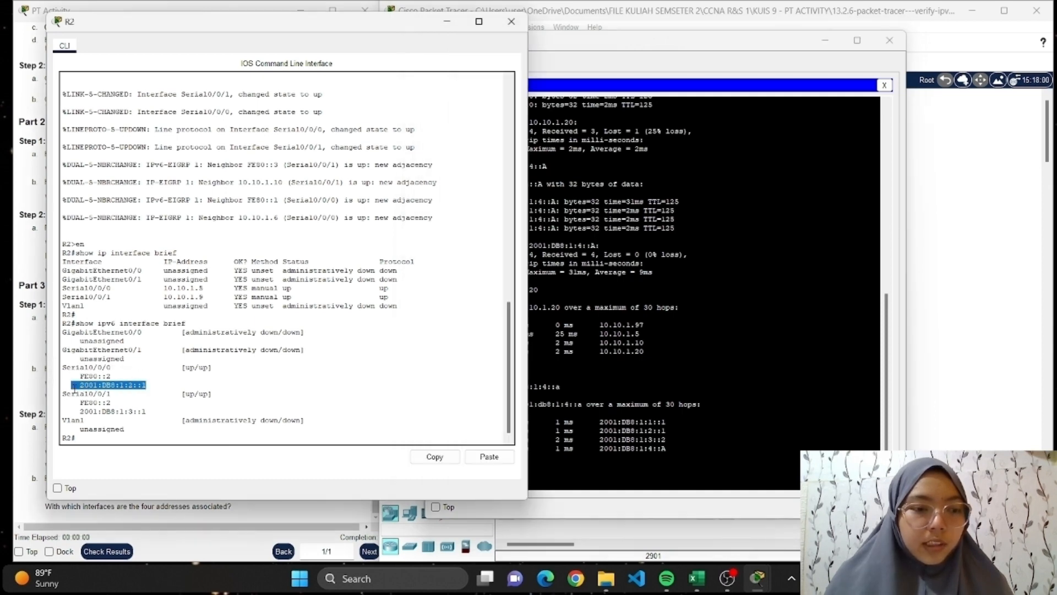
{"action": "left_click", "coordinate": [511, 21]}
{"action": "left_click", "coordinate": [827, 42]}
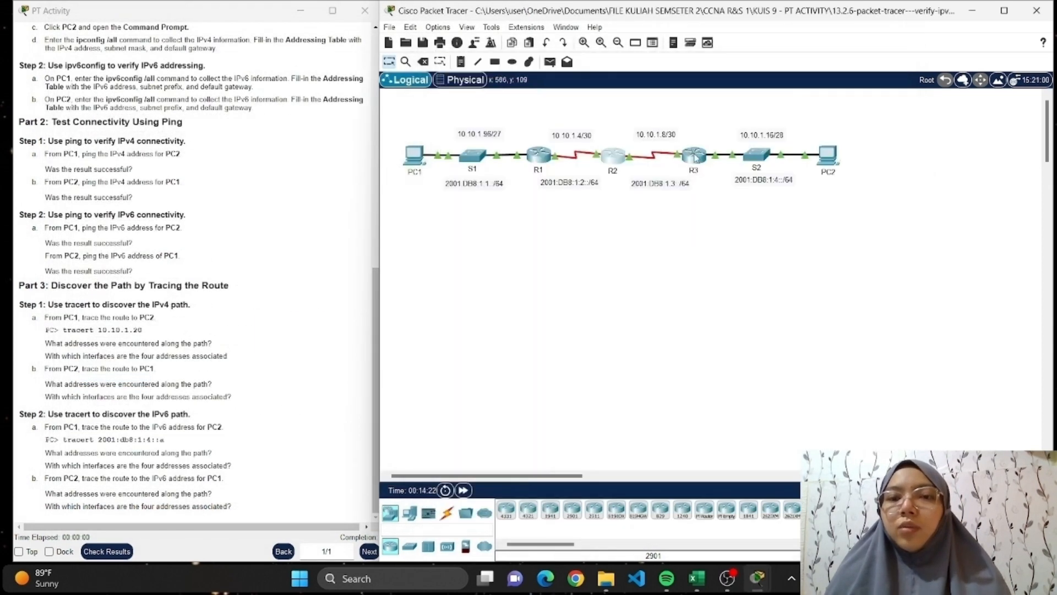
List router R3's IPv6 interface addresses by running show ipv6 interface brief in its CLI.
{"action": "left_click", "coordinate": [700, 161]}
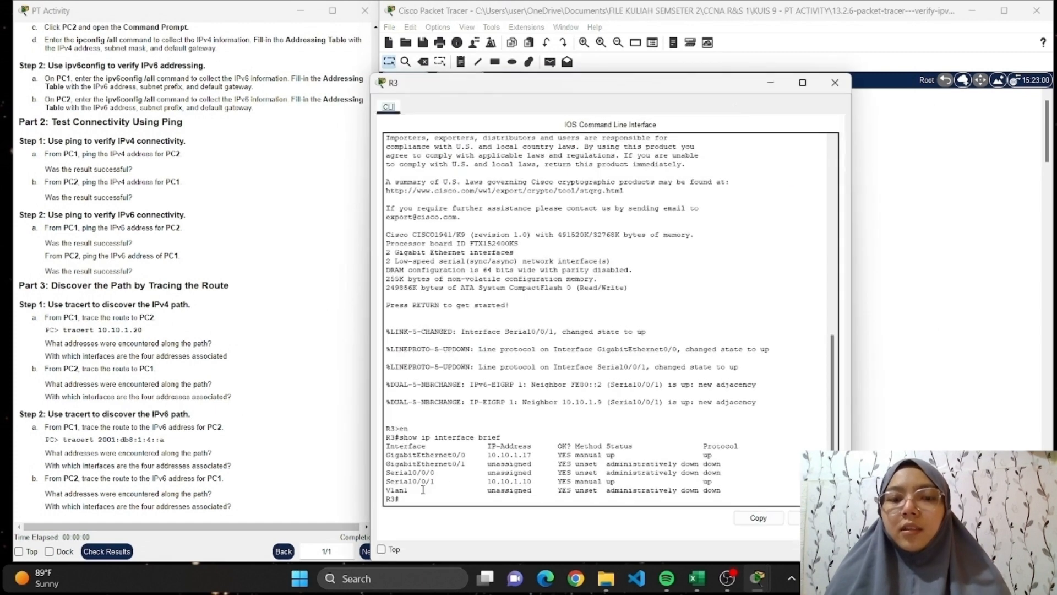
{"action": "key", "text": "Return"}
{"action": "type", "text": "sjow"}
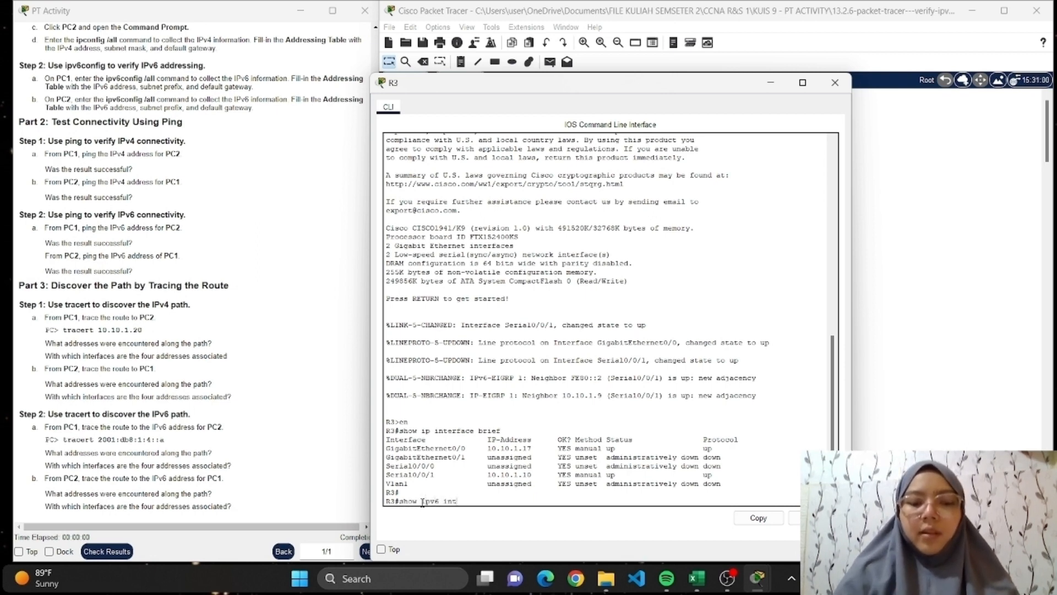
{"action": "type", "text": "erface brie"}
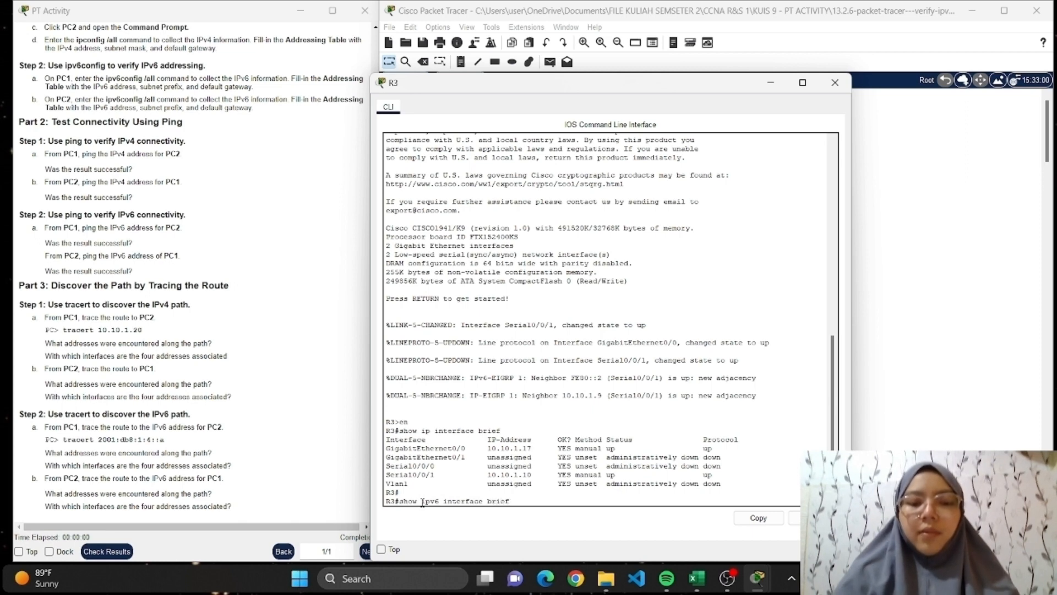
{"action": "type", "text": "f"}
{"action": "key", "text": "Return"}
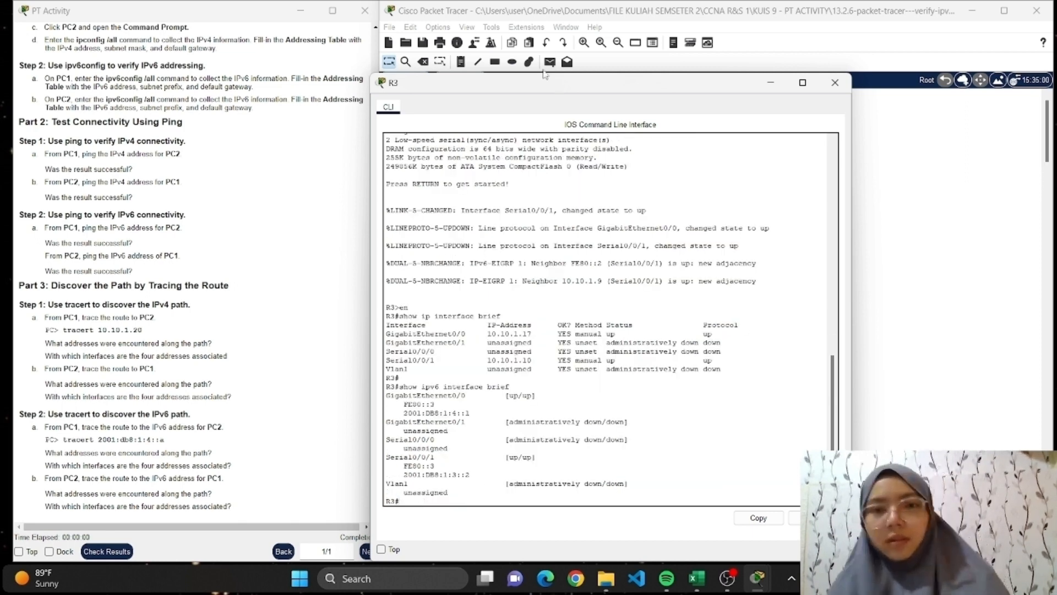
Compare R3's IPv6 interface addresses with PC1's tracert output, highlight the fourth IPv6 hop, and minimize both windows.
{"action": "left_click_drag", "start_coordinate": [553, 88], "coordinate": [241, 35]}
{"action": "mouse_move", "coordinate": [763, 586]}
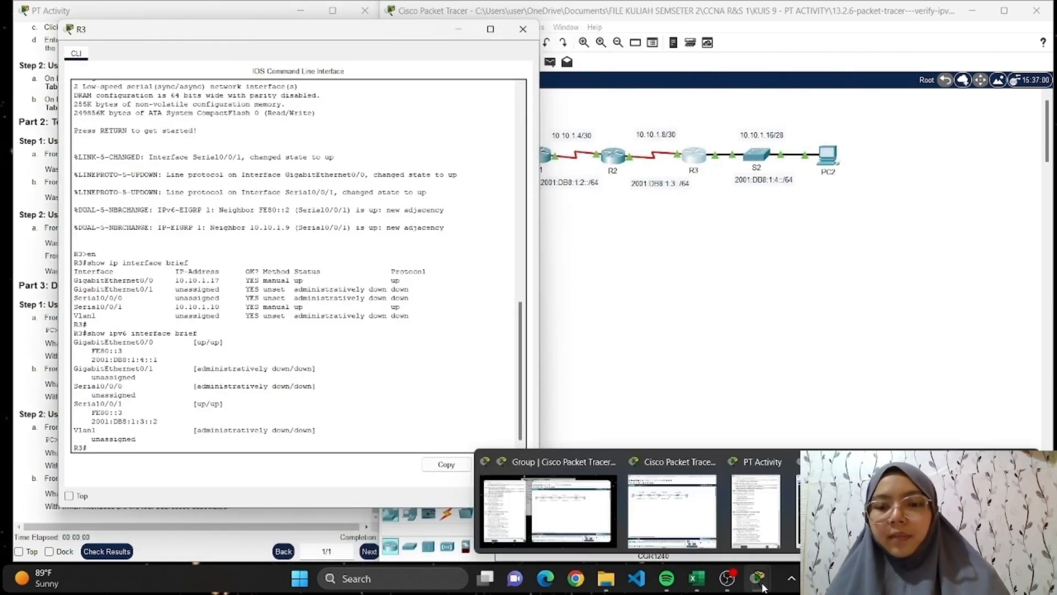
{"action": "left_click", "coordinate": [834, 511]}
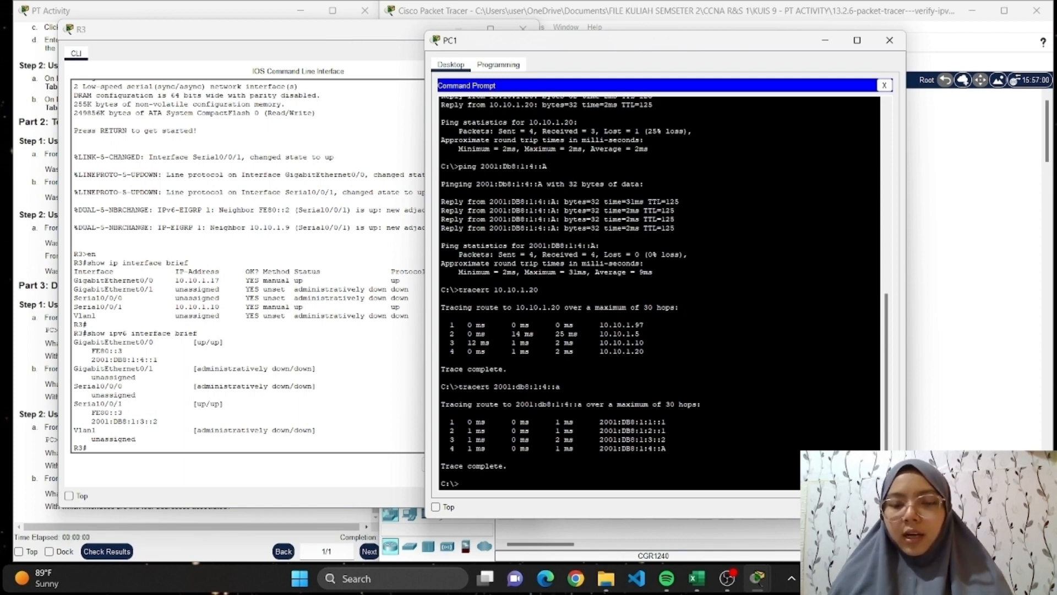
{"action": "left_click_drag", "start_coordinate": [597, 448], "coordinate": [666, 448]}
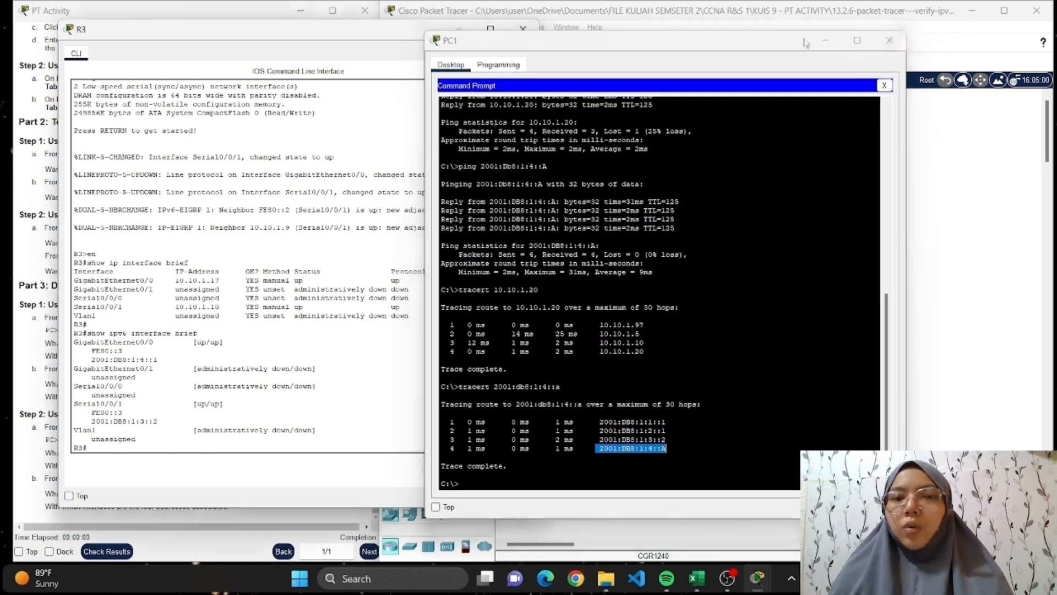
{"action": "left_click", "coordinate": [825, 40]}
{"action": "left_click", "coordinate": [459, 28]}
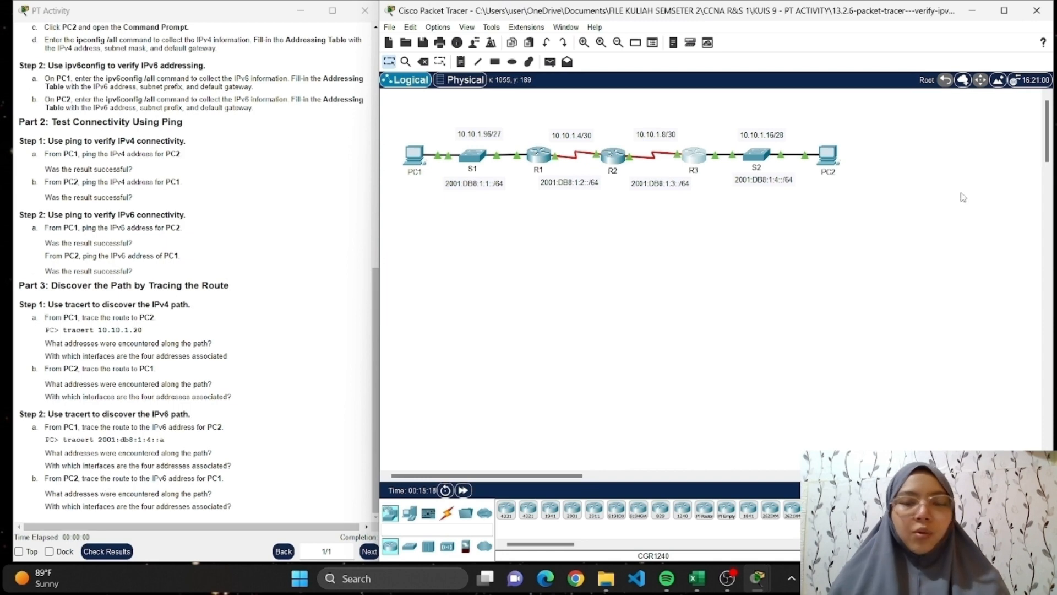
Bring up PC2's Command Prompt alongside R3's CLI, and minimize the R3 window.
{"action": "left_click", "coordinate": [833, 158]}
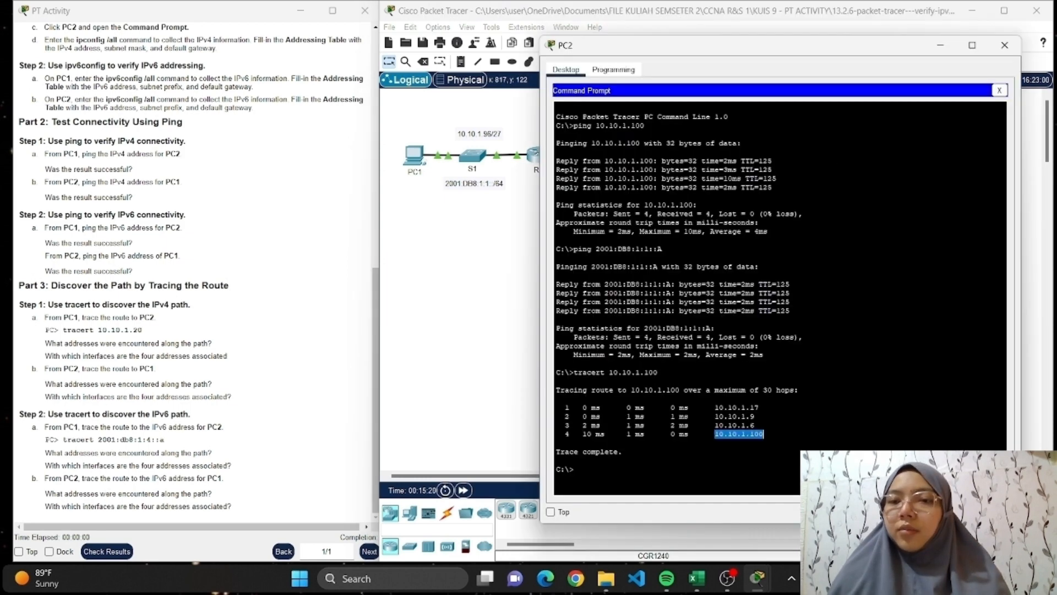
{"action": "left_click", "coordinate": [466, 254]}
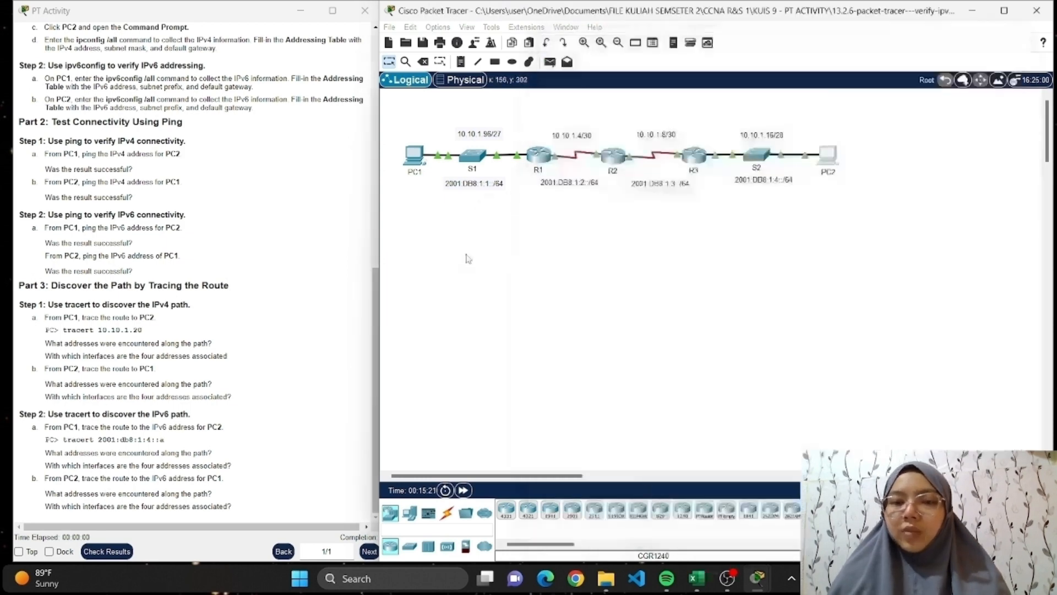
{"action": "left_click", "coordinate": [695, 160]}
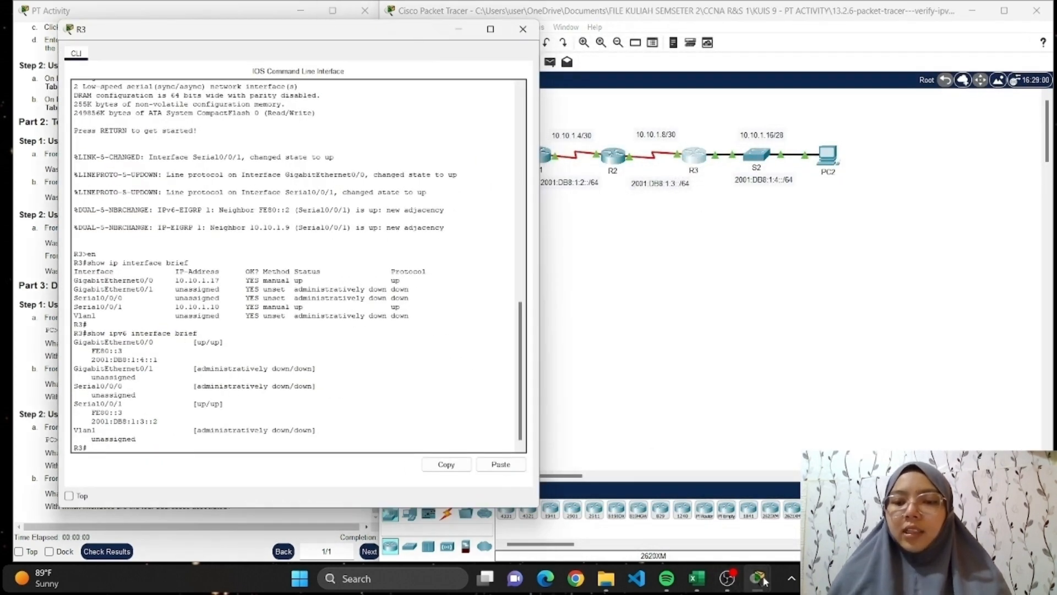
{"action": "mouse_move", "coordinate": [764, 582]}
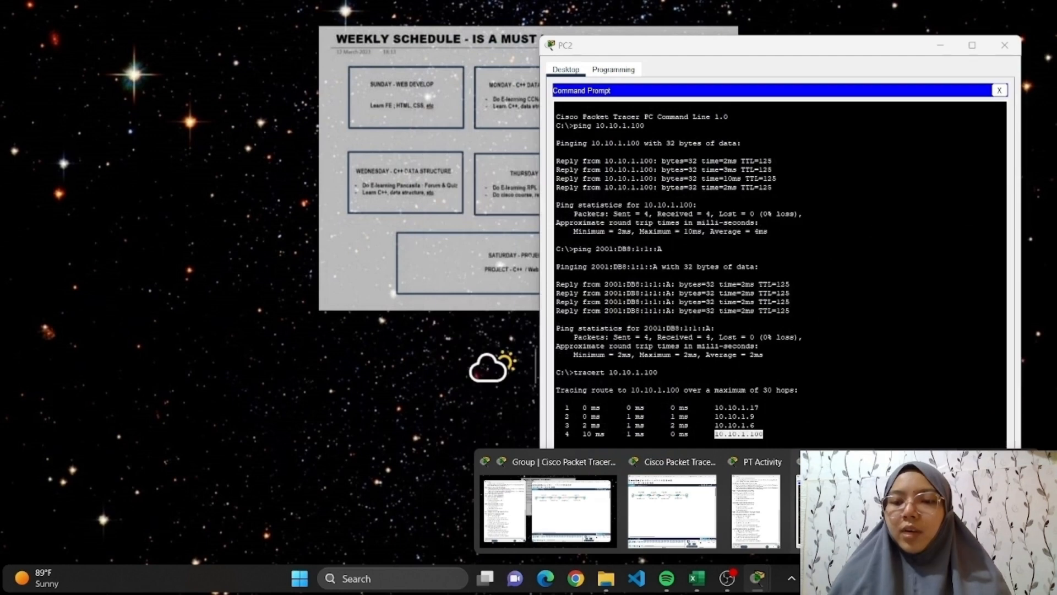
{"action": "left_click", "coordinate": [917, 512]}
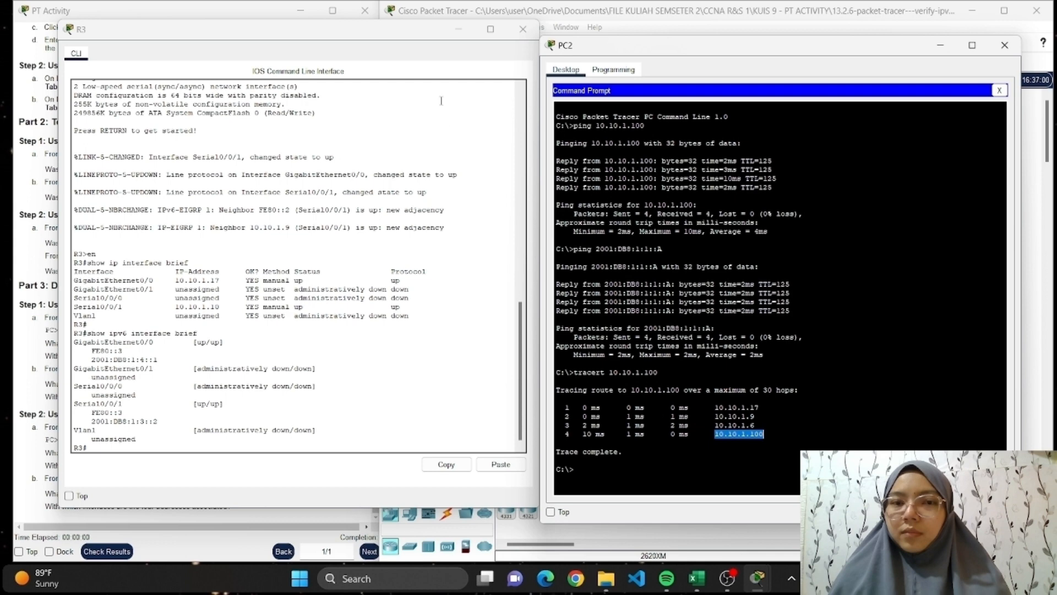
{"action": "left_click", "coordinate": [458, 29]}
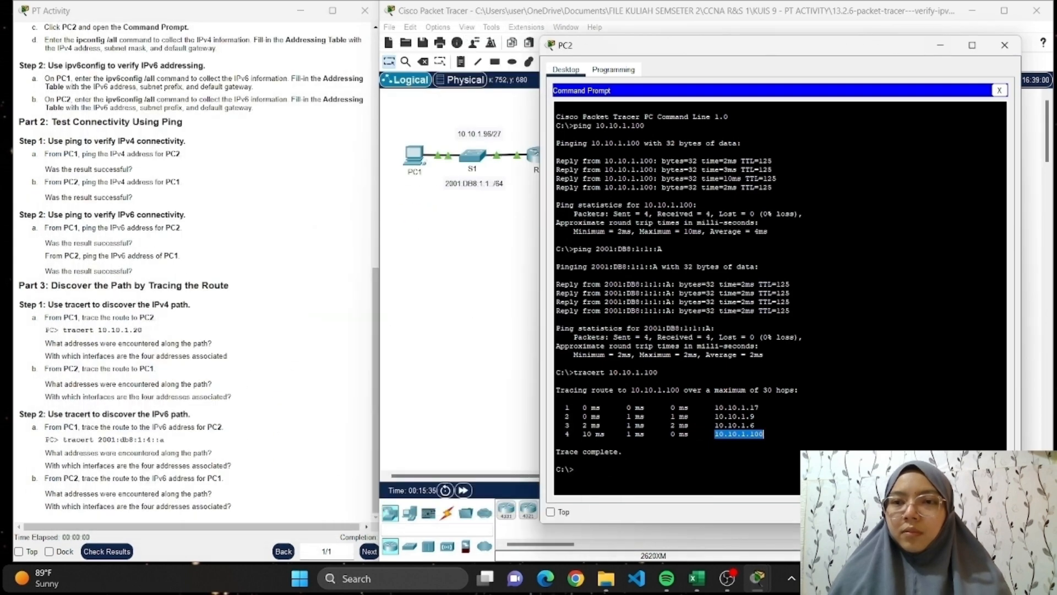
Start a tracert command at PC2's prompt and place the Tabel PT.3 address table from Excel beside it.
{"action": "left_click", "coordinate": [741, 452]}
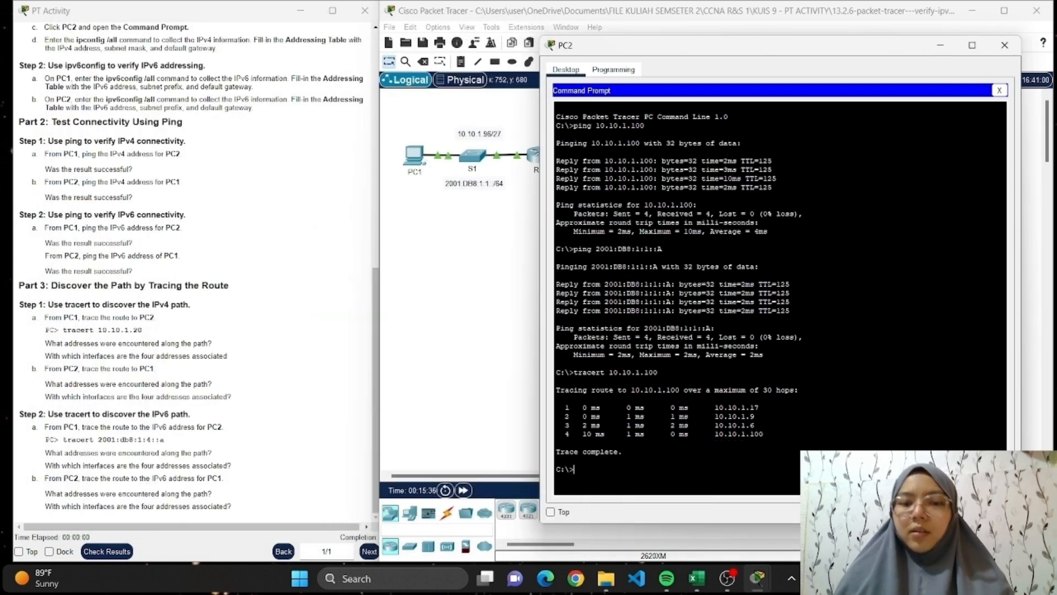
{"action": "type", "text": "tracert"}
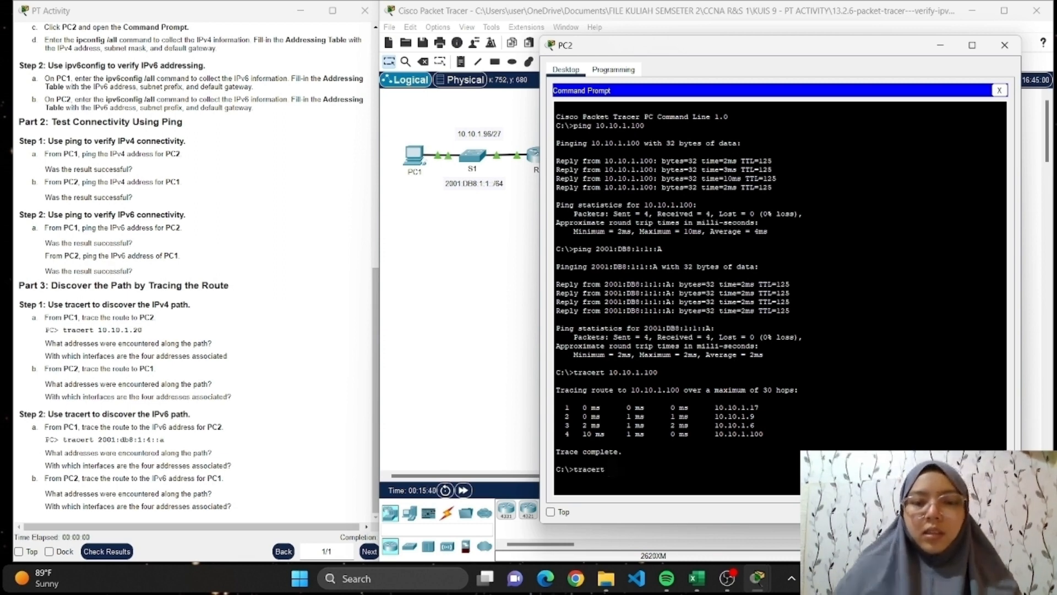
{"action": "mouse_move", "coordinate": [606, 578]}
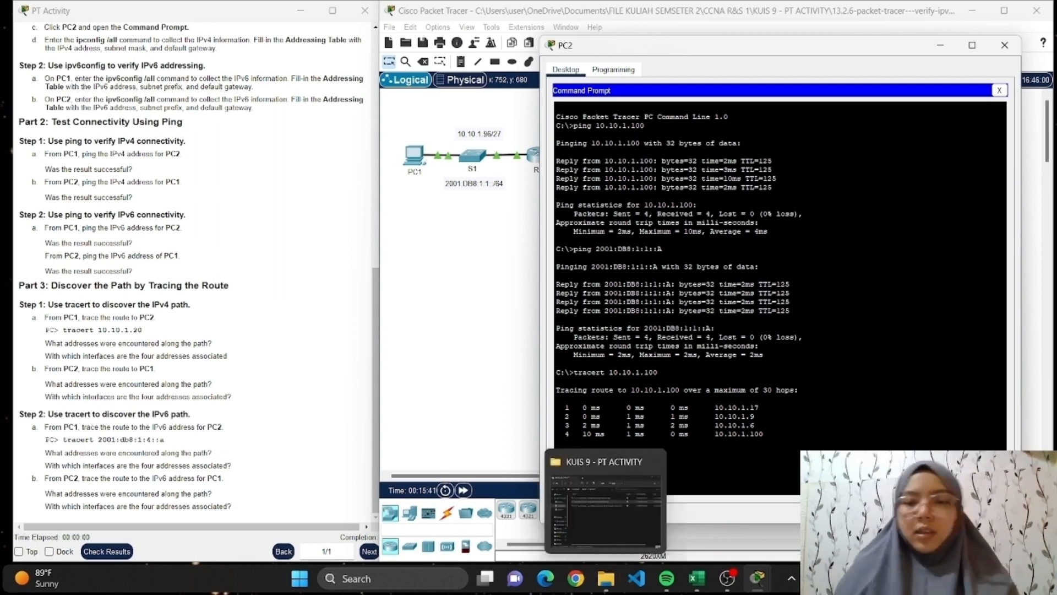
{"action": "left_click", "coordinate": [696, 583]}
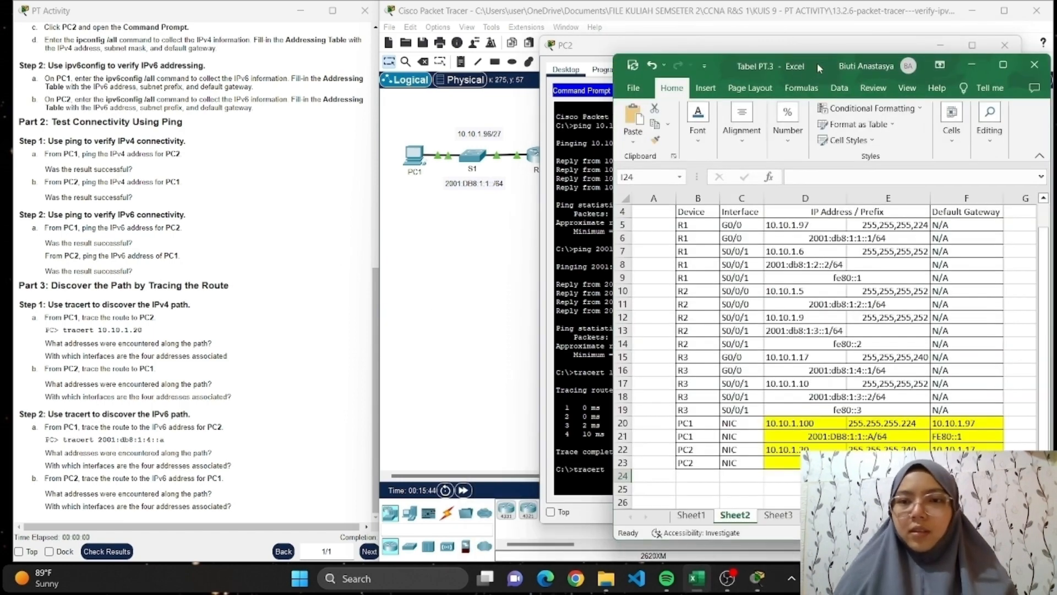
{"action": "left_click_drag", "start_coordinate": [818, 63], "coordinate": [262, 26]}
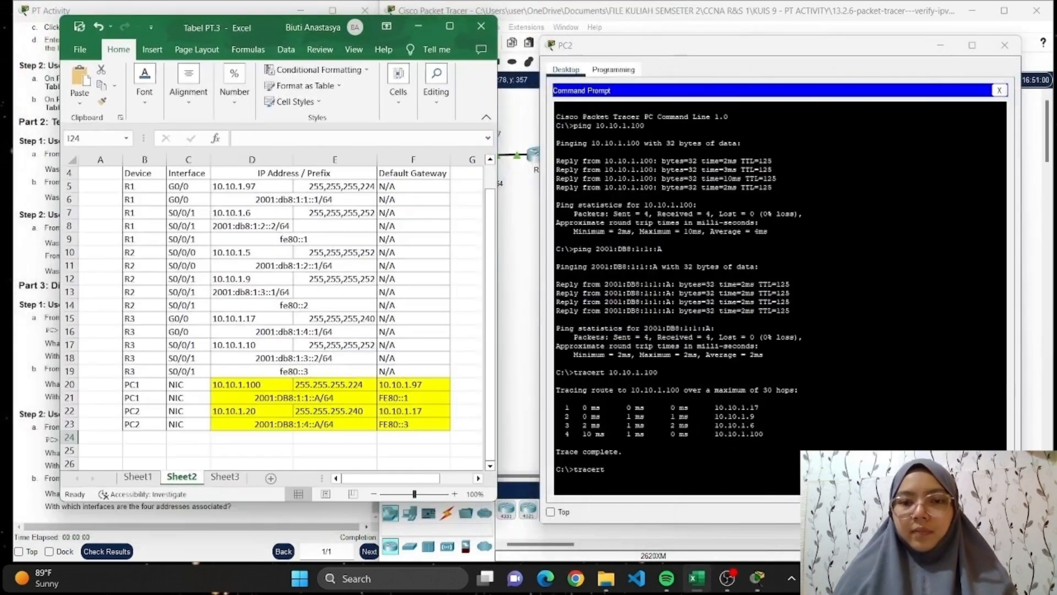
Try to trace the IPv6 route from PC2 by running tracert 2001:db8:1:4::a in its Command Prompt.
{"action": "left_click", "coordinate": [609, 469]}
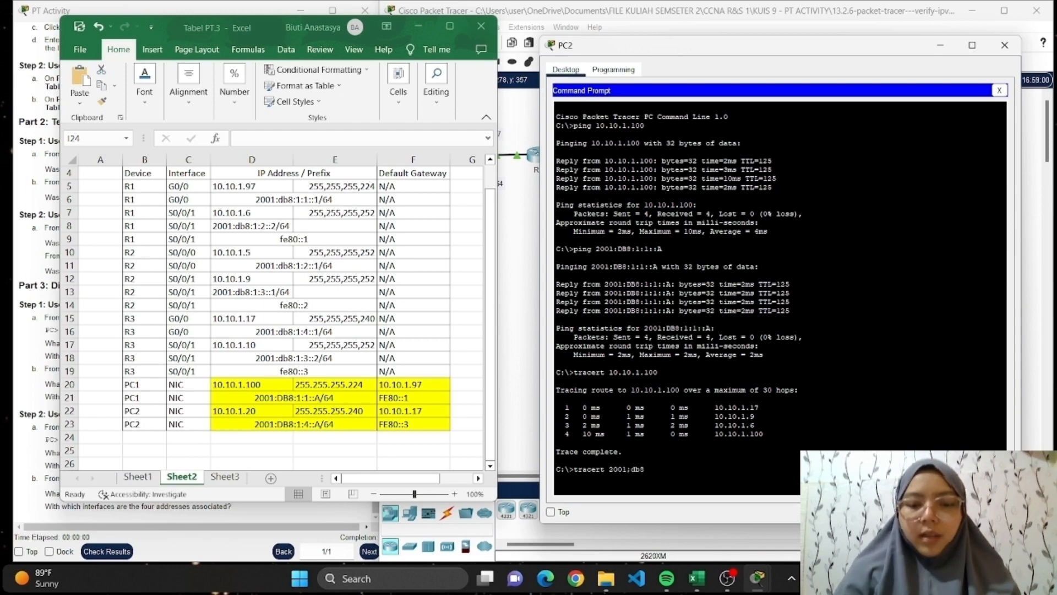
{"action": "key", "text": "BackSpace"}
{"action": "key", "text": "BackSpace"}
{"action": "key", "text": "BackSpace"}
{"action": "key", "text": "BackSpace"}
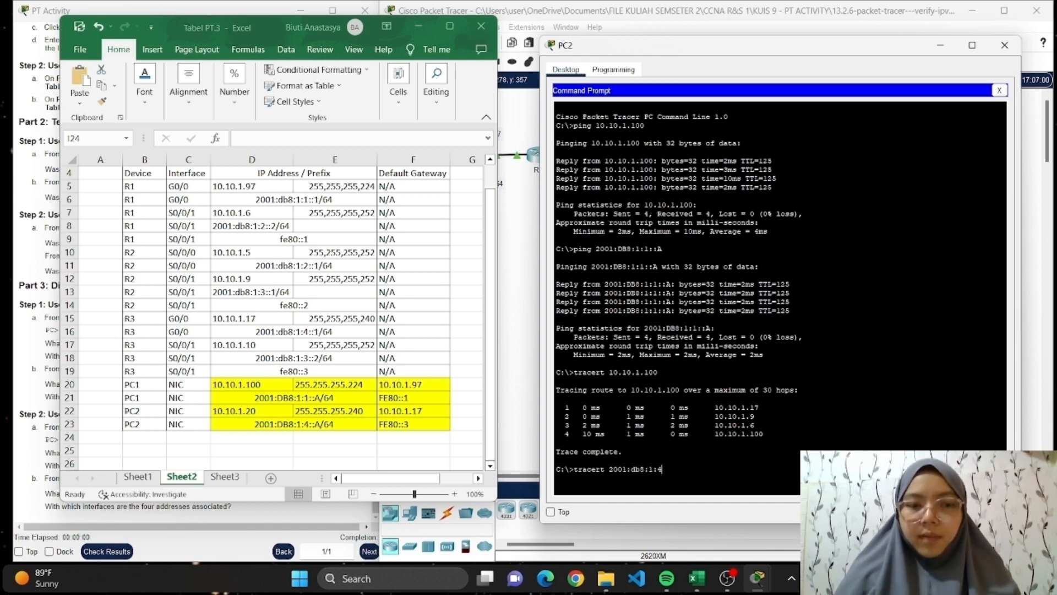
{"action": "key", "text": "Return"}
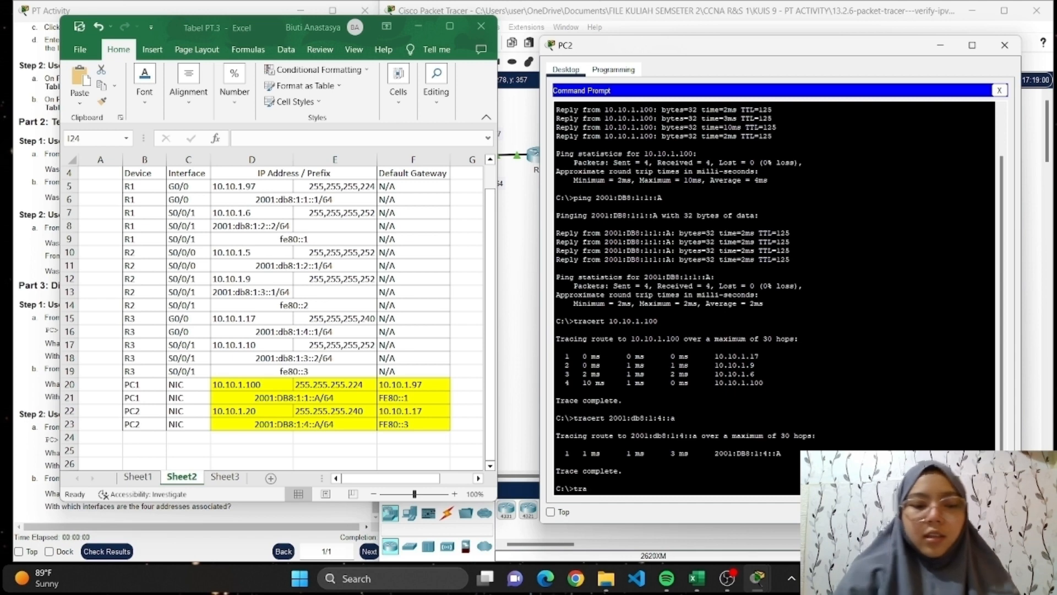
Trace the IPv6 route from PC2 to PC1 by running tracert 2001:db8:1:1::a in PC2's Command Prompt.
{"action": "type", "text": "cert 2001:db8:"}
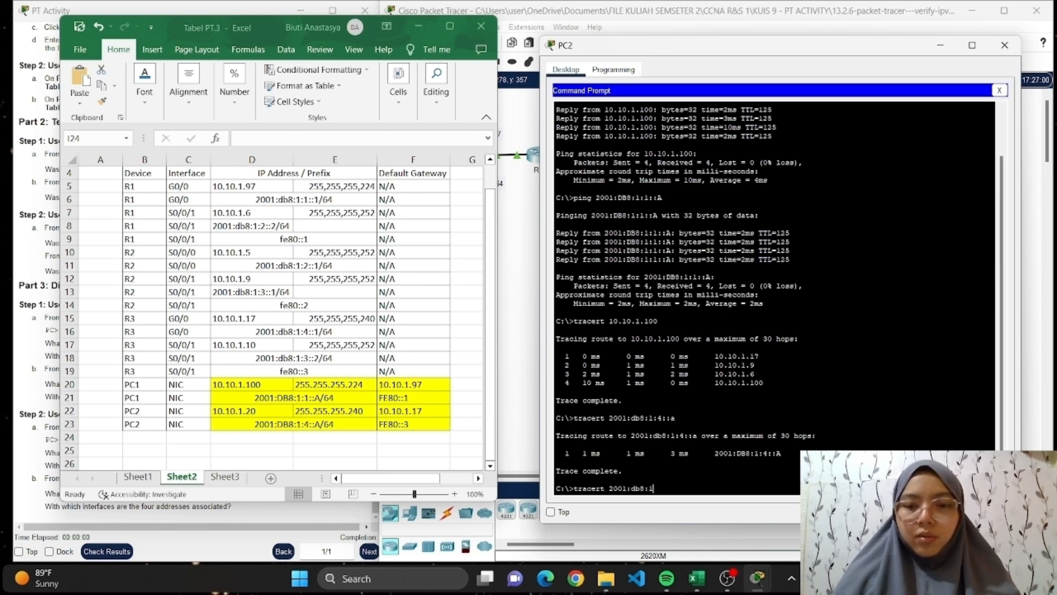
{"action": "type", "text": "1::"}
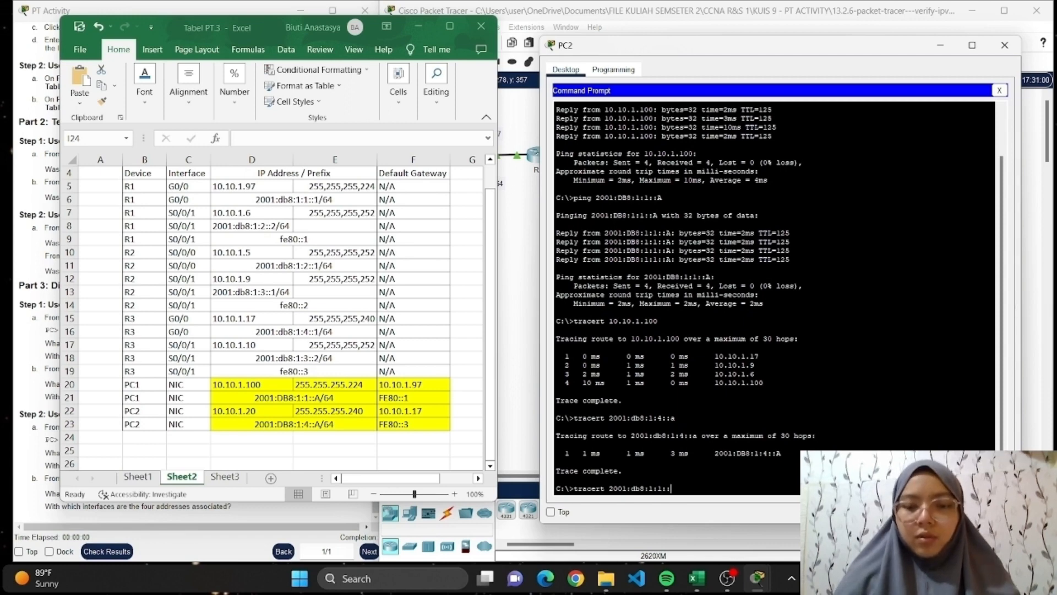
{"action": "type", "text": "a"}
{"action": "key", "text": "Return"}
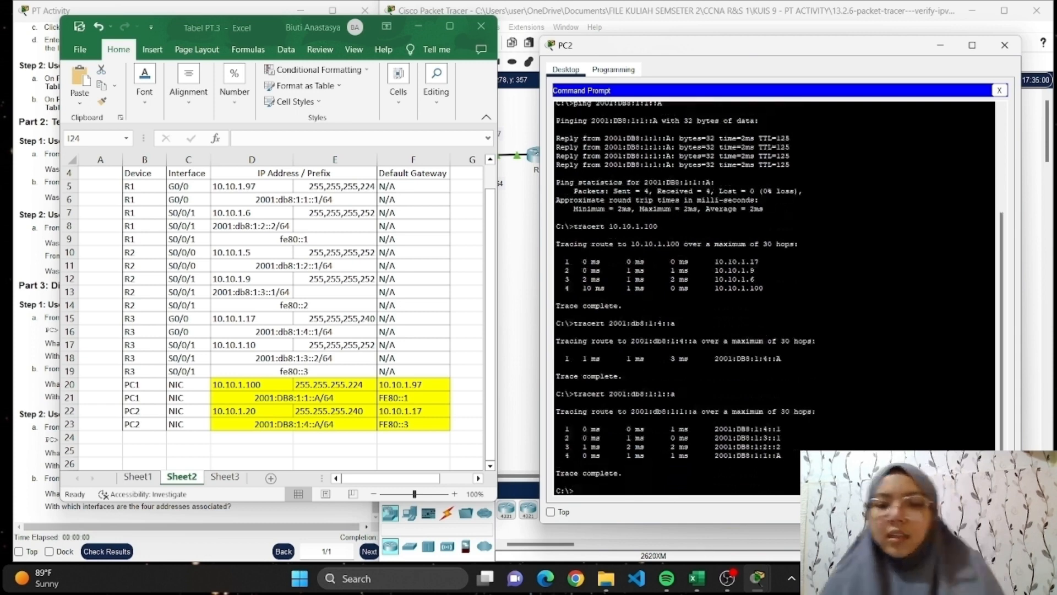
Minimize the Excel table, compare R3's IPv6 interface addresses with PC2's tracert hops, and put both windows away.
{"action": "left_click", "coordinate": [419, 27]}
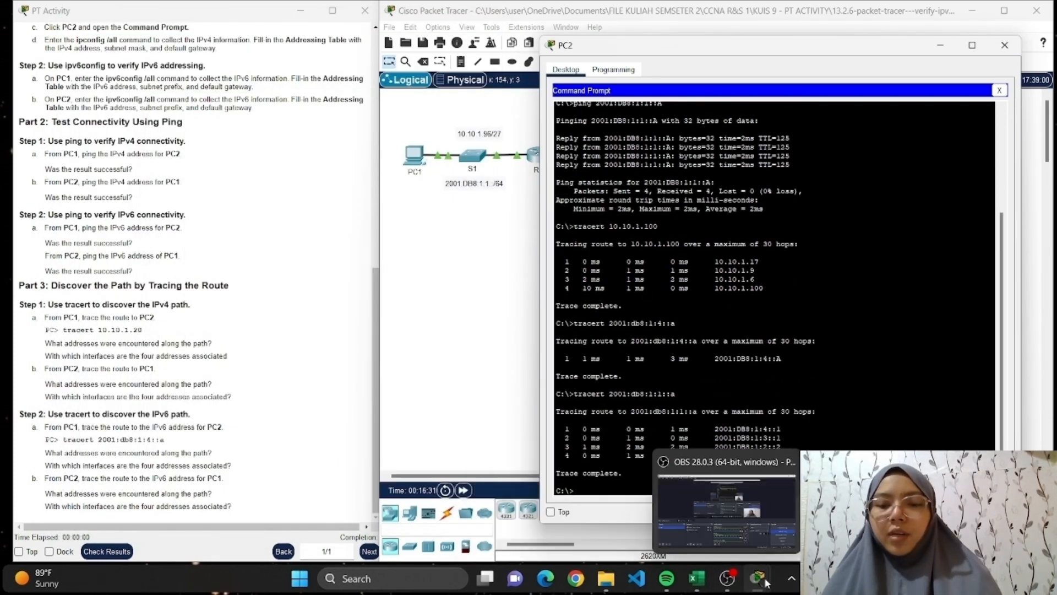
{"action": "mouse_move", "coordinate": [758, 577]}
{"action": "left_click", "coordinate": [449, 291]}
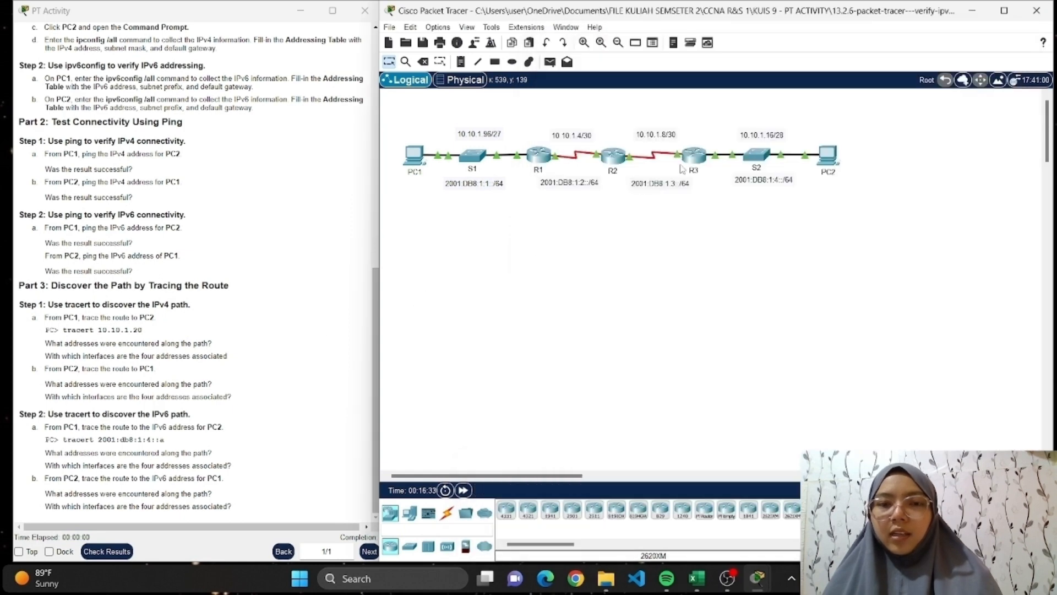
{"action": "left_click", "coordinate": [695, 156]}
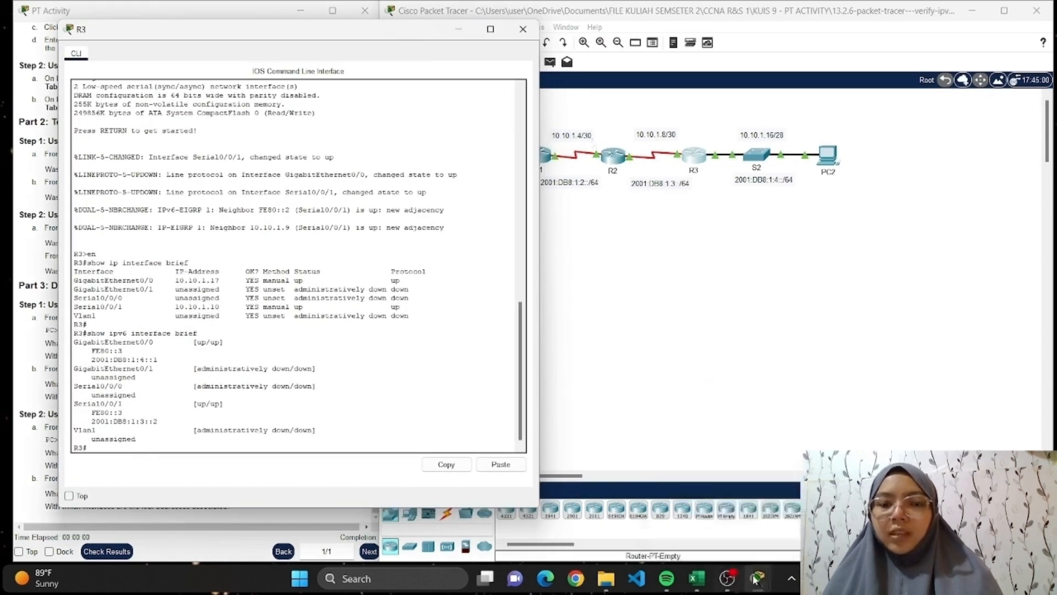
{"action": "mouse_move", "coordinate": [758, 577]}
{"action": "left_click", "coordinate": [875, 504]}
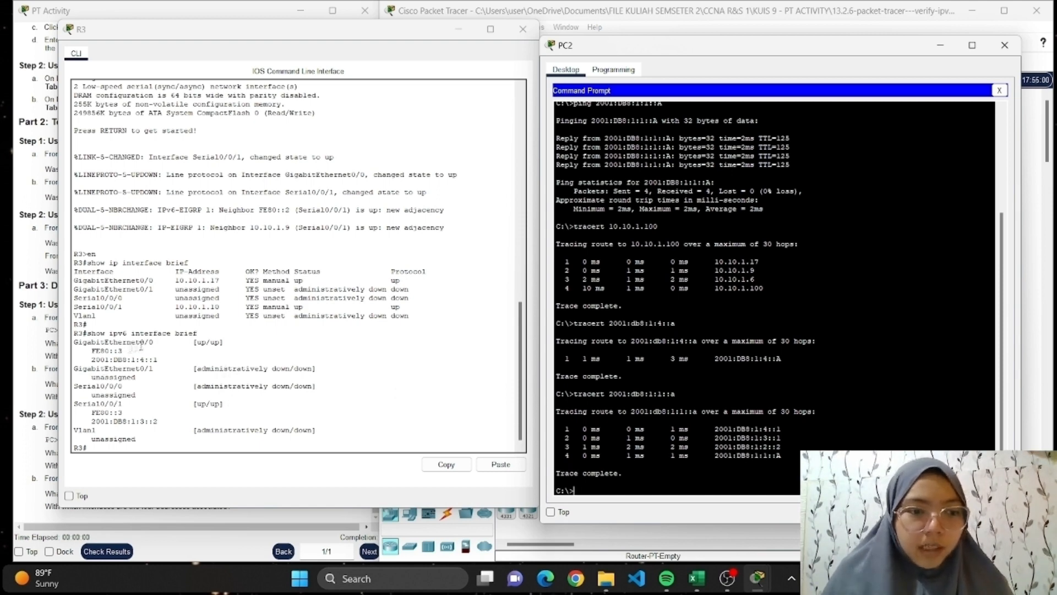
{"action": "left_click", "coordinate": [523, 29]}
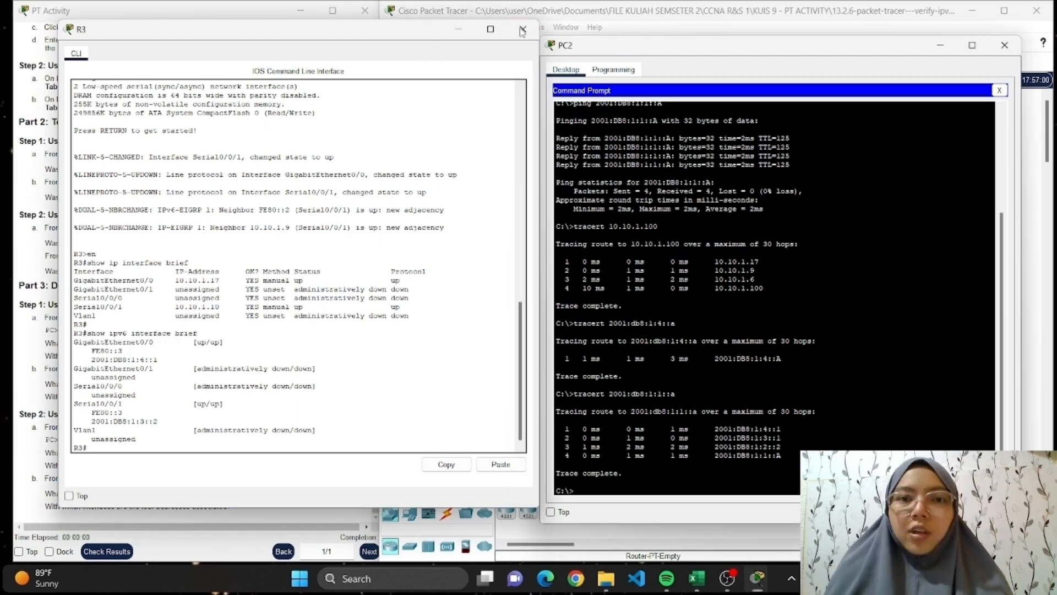
{"action": "left_click", "coordinate": [516, 252]}
{"action": "left_click", "coordinate": [653, 135]}
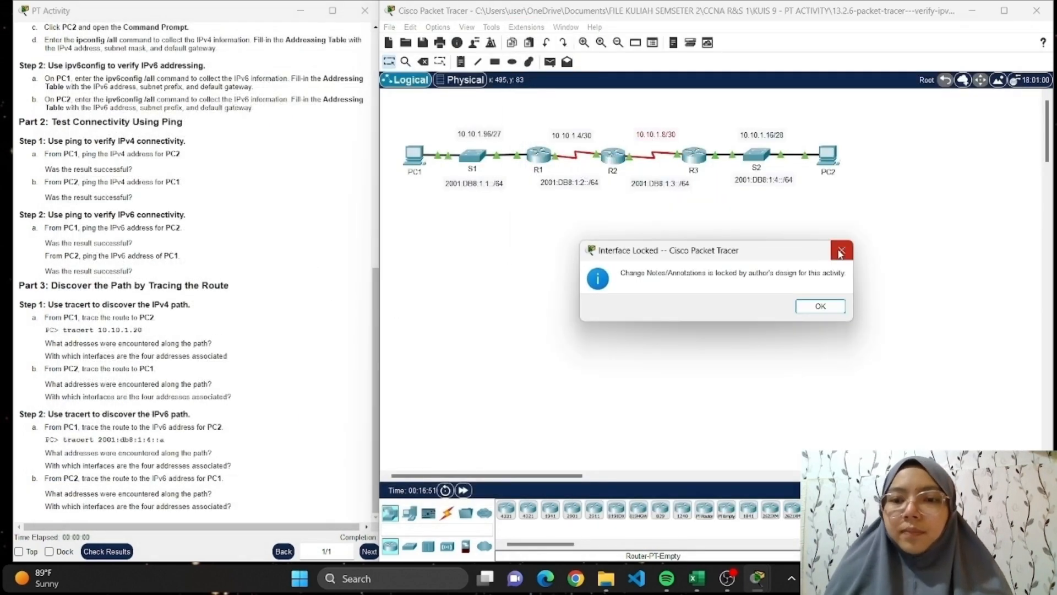
{"action": "key", "text": "Return"}
Place R2's CLI beside PC2's Command Prompt, match its IPv6 interface addresses to the tracert hops, and dismiss both windows.
{"action": "left_click", "coordinate": [614, 158]}
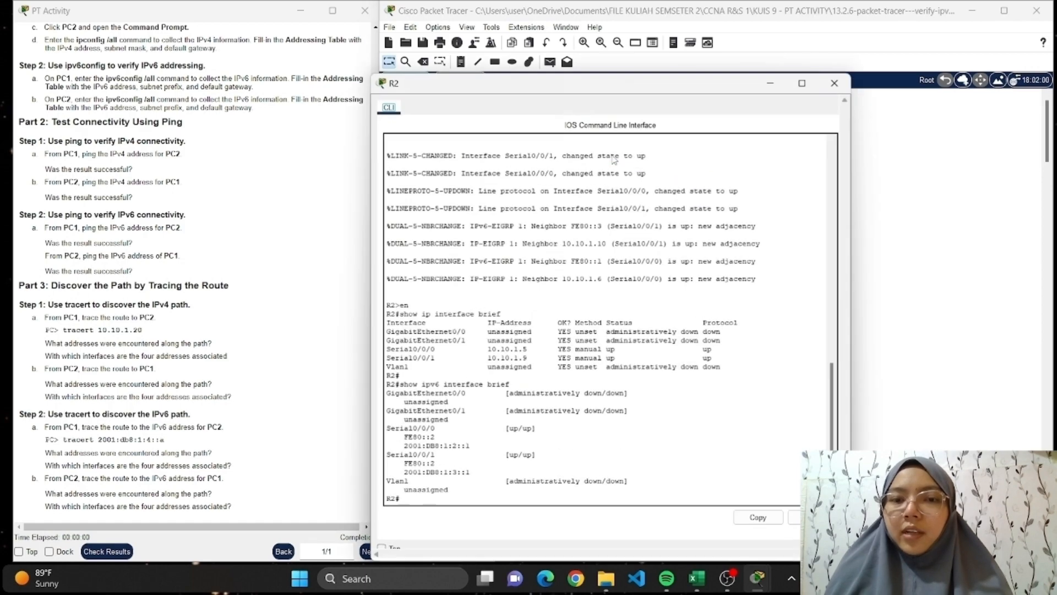
{"action": "left_click_drag", "start_coordinate": [593, 85], "coordinate": [309, 69]}
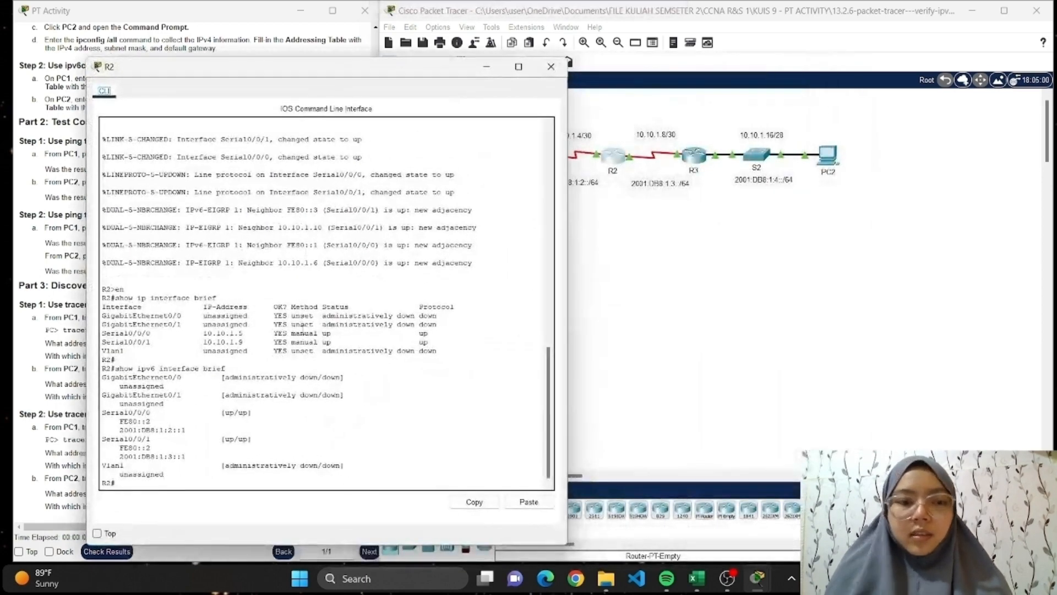
{"action": "mouse_move", "coordinate": [766, 576]}
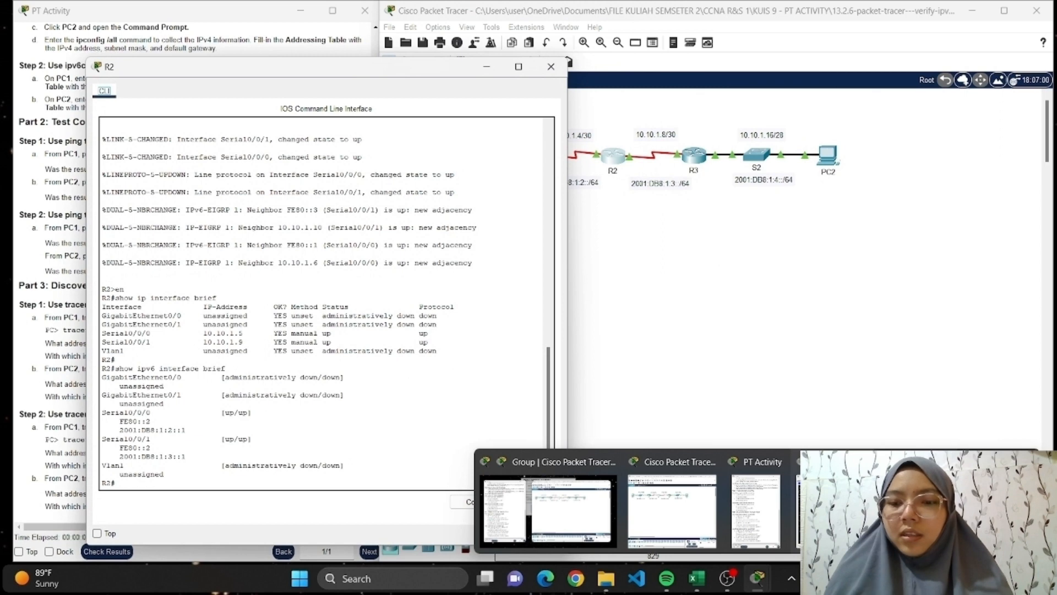
{"action": "left_click", "coordinate": [914, 511]}
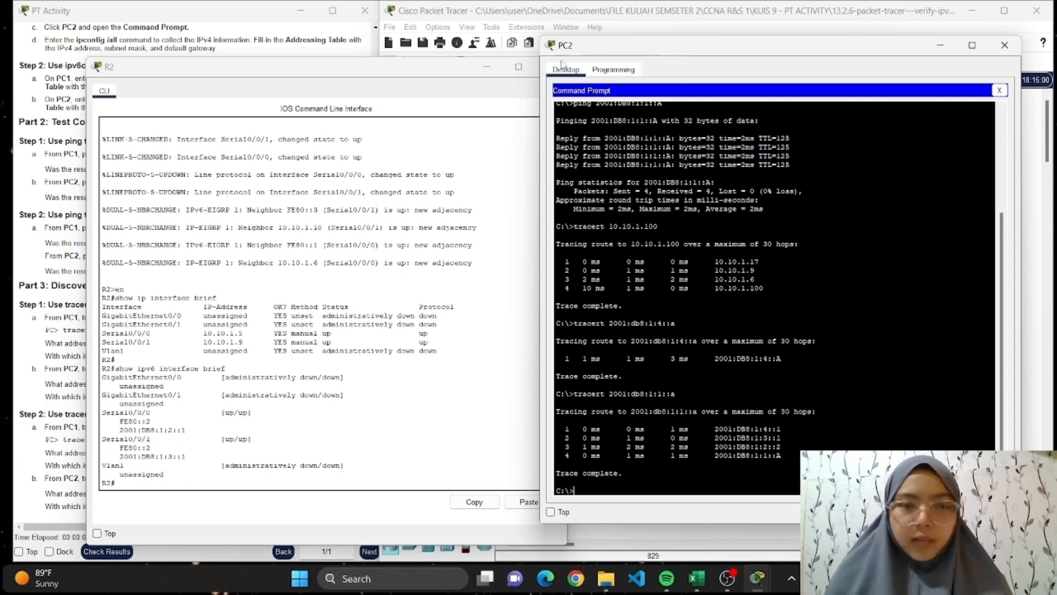
{"action": "left_click", "coordinate": [532, 71]}
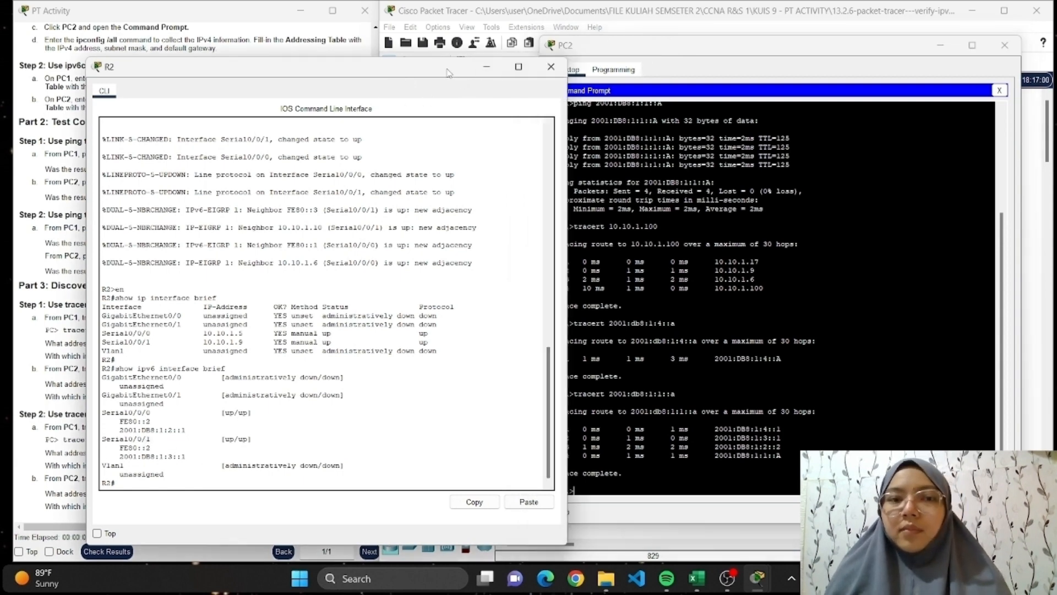
{"action": "left_click", "coordinate": [553, 67]}
{"action": "left_click", "coordinate": [940, 46]}
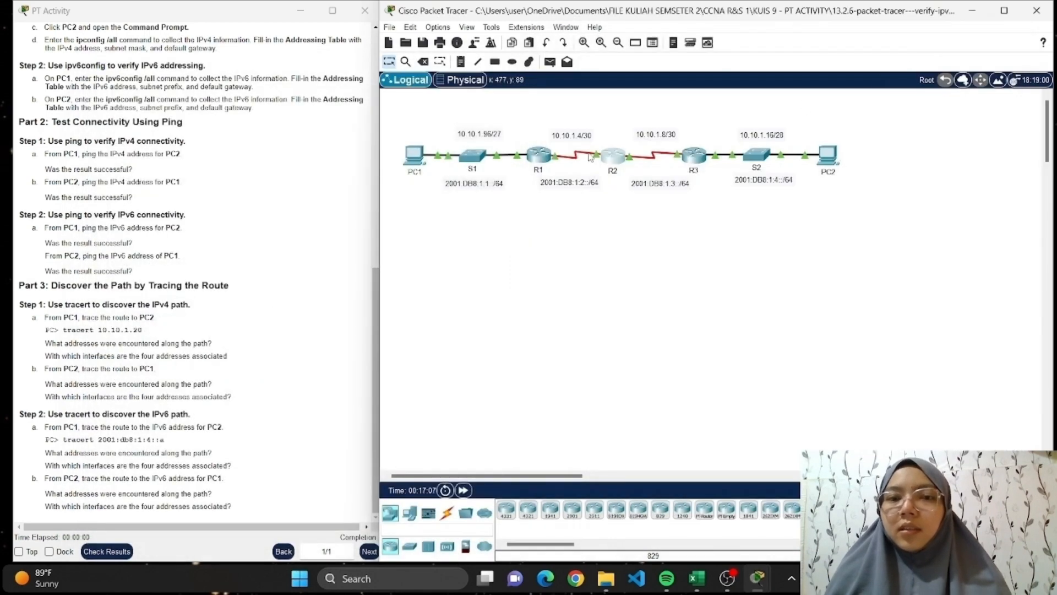
Compare R1's IPv6 interface addresses with the hops in PC2's tracert output, and close the R1 and PC2 windows.
{"action": "left_click", "coordinate": [533, 157]}
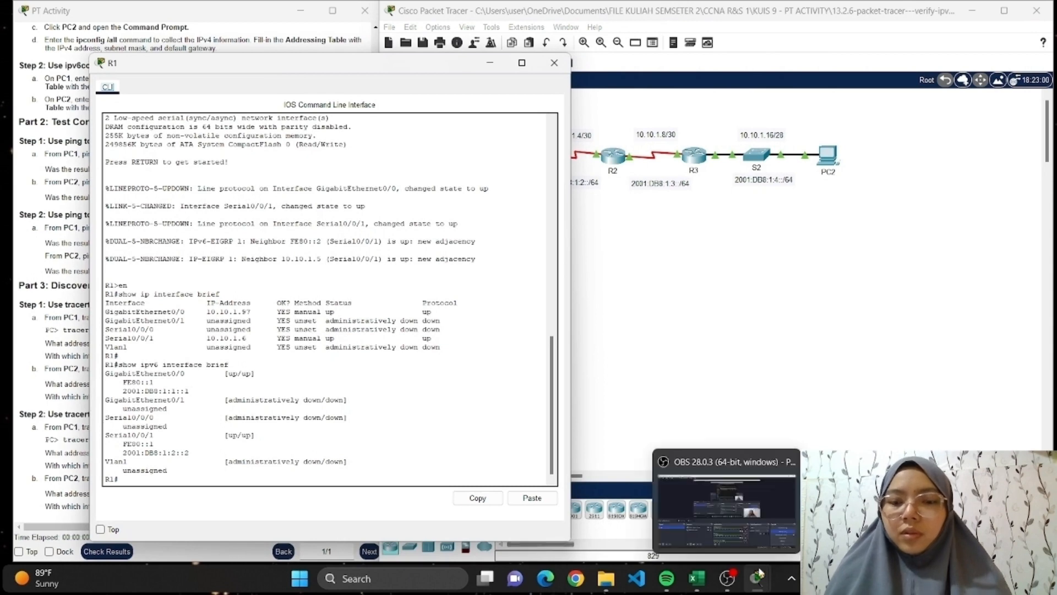
{"action": "mouse_move", "coordinate": [759, 578]}
{"action": "left_click", "coordinate": [883, 512]}
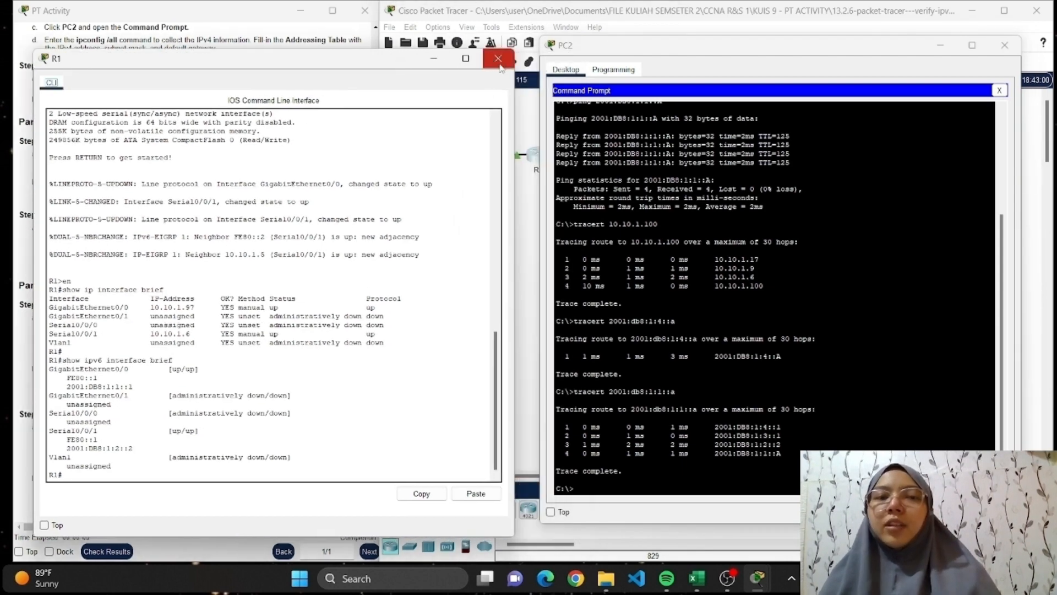
{"action": "left_click", "coordinate": [489, 63]}
{"action": "left_click", "coordinate": [1005, 45]}
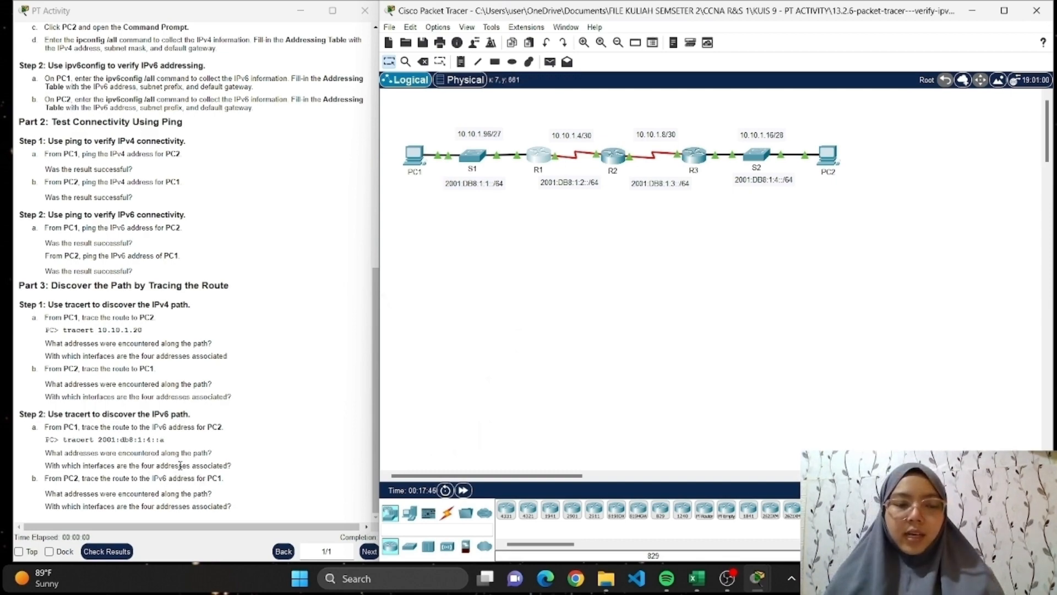
Check the 13.2.6 instructions a final time, and close the activity's instructions and main windows.
{"action": "scroll", "coordinate": [282, 275], "scroll_direction": "up", "scroll_amount": 10}
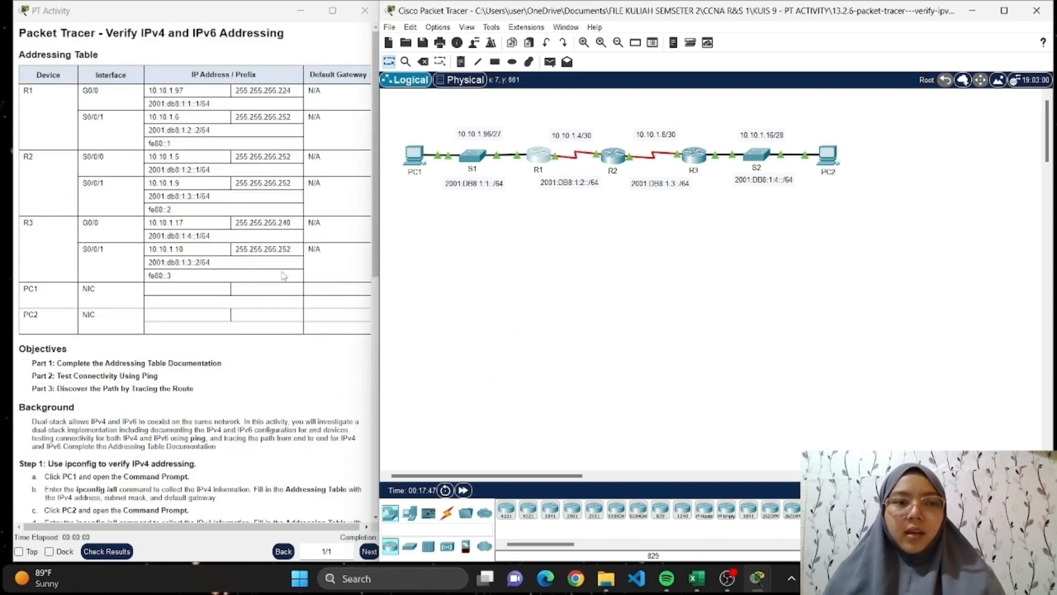
{"action": "scroll", "coordinate": [284, 275], "scroll_direction": "down", "scroll_amount": 3}
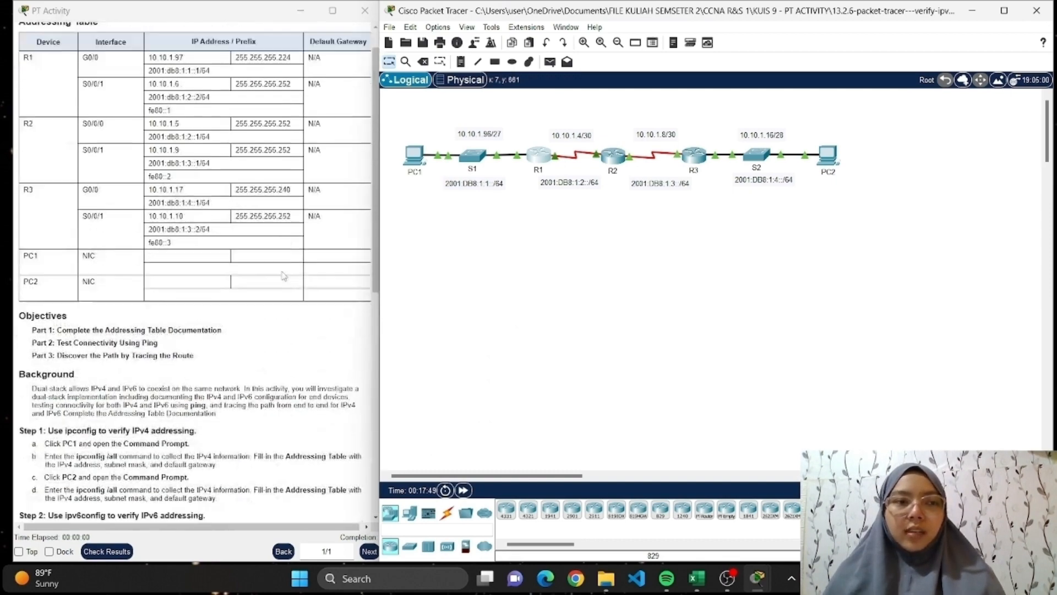
{"action": "scroll", "coordinate": [283, 275], "scroll_direction": "up", "scroll_amount": 3}
{"action": "scroll", "coordinate": [284, 275], "scroll_direction": "down", "scroll_amount": 7}
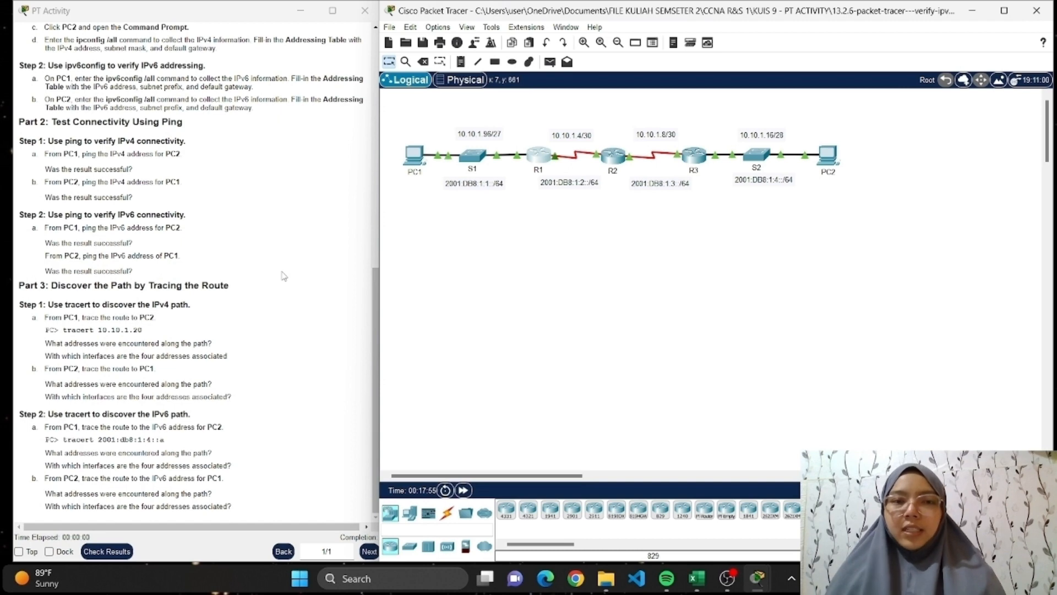
{"action": "left_click", "coordinate": [366, 12]}
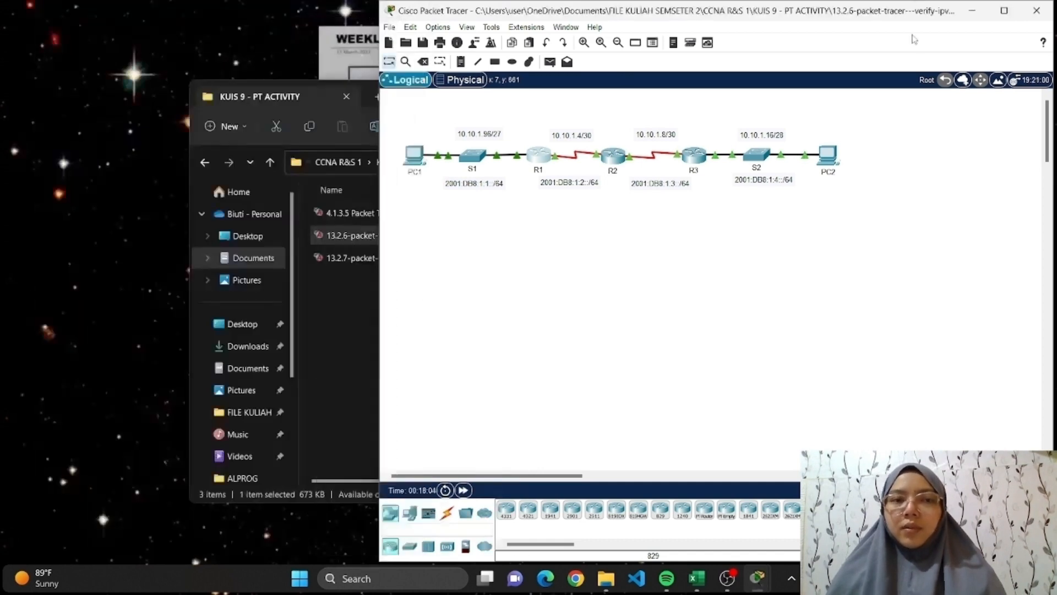
{"action": "left_click", "coordinate": [1036, 10]}
{"action": "left_click", "coordinate": [758, 306]}
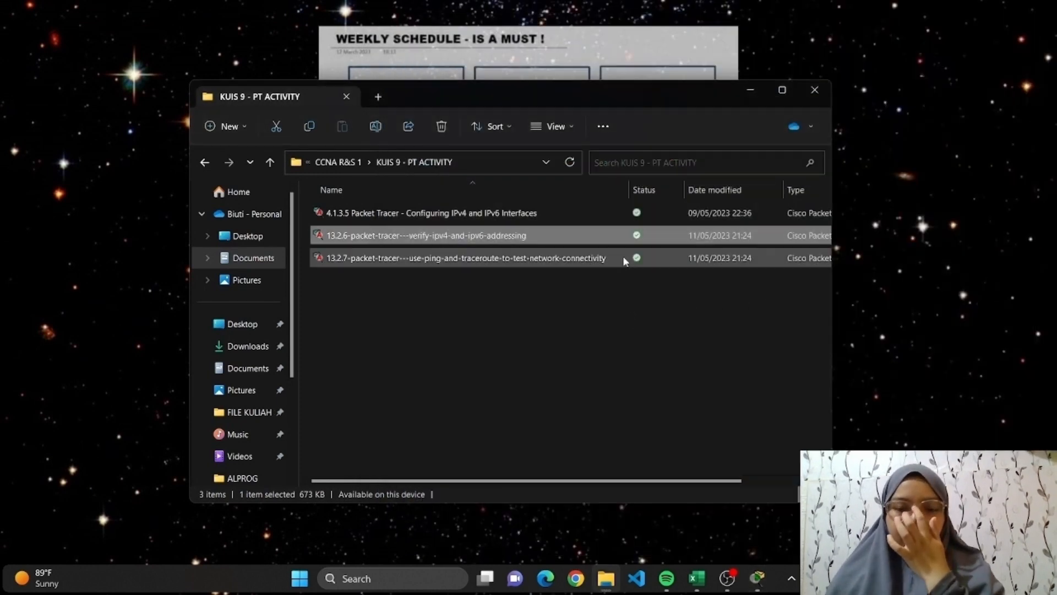
Open the 13.2.7 use-ping-and-traceroute-to-test-network-connectivity activity from the KUIS 9 - PT ACTIVITY folder and dismiss the user profile prompt.
{"action": "left_click", "coordinate": [625, 260]}
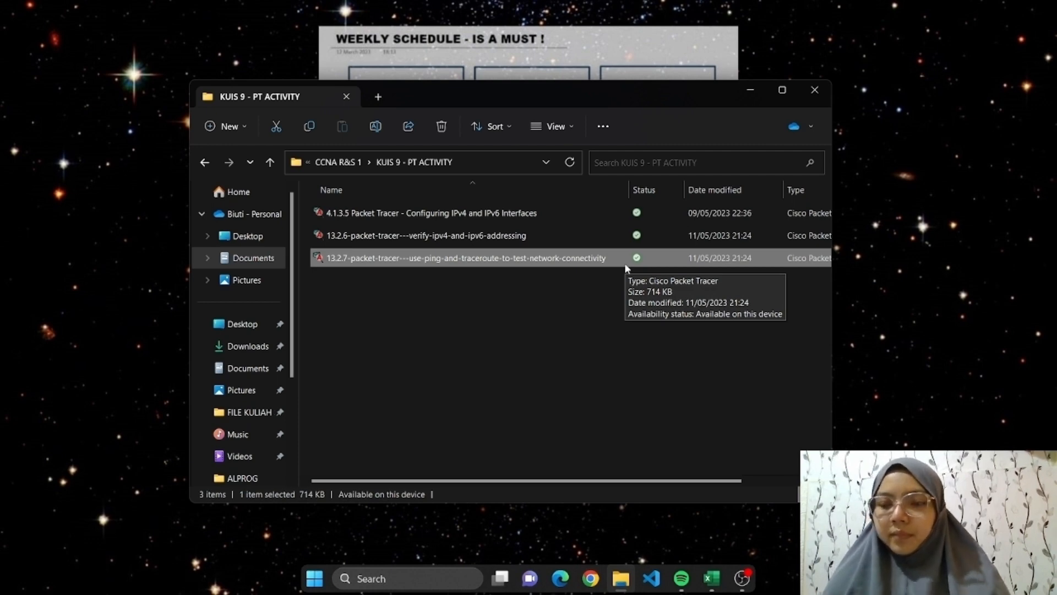
{"action": "double_click", "coordinate": [624, 262]}
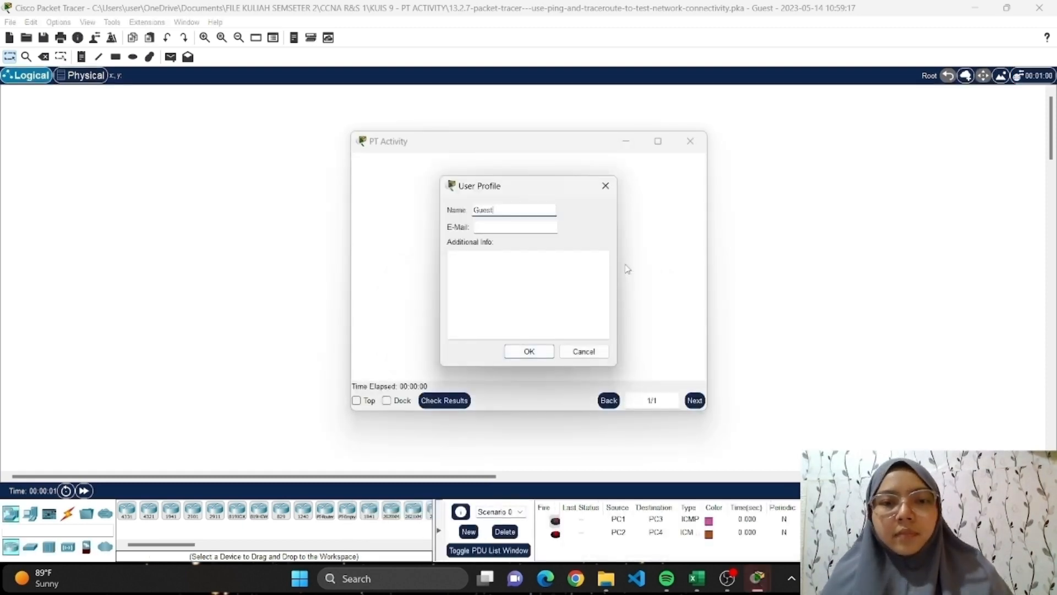
{"action": "left_click", "coordinate": [605, 186]}
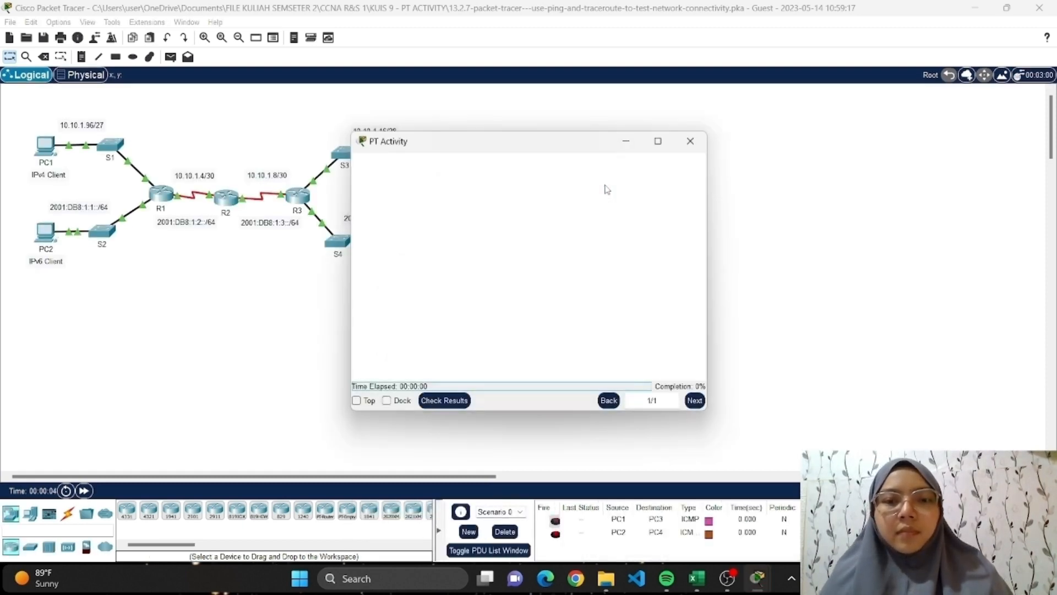
Arrange the 13.2.7 instructions and the network topology side by side, both at full screen height.
{"action": "left_click", "coordinate": [1007, 8]}
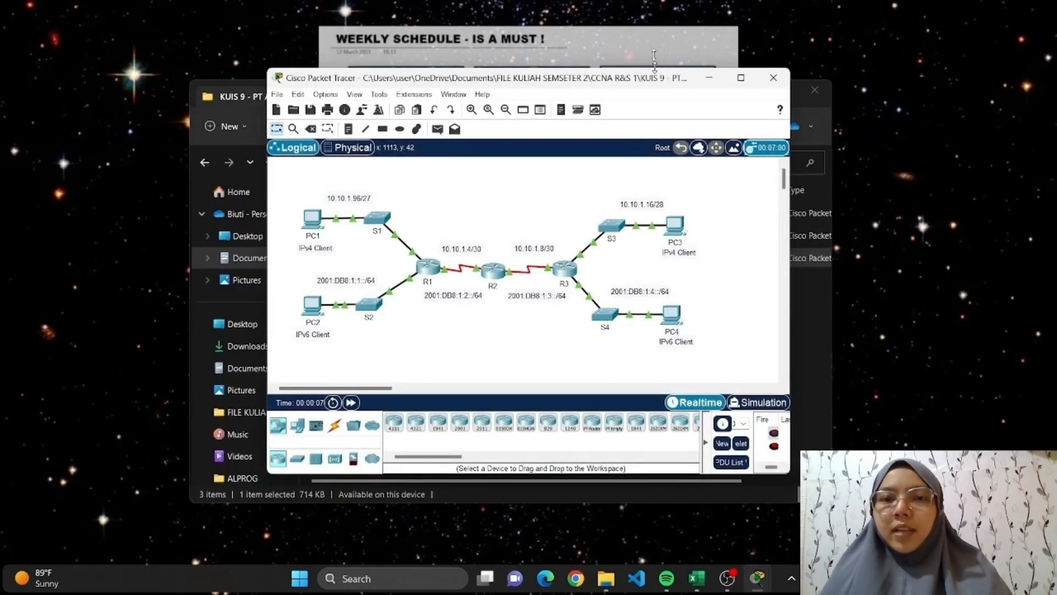
{"action": "double_click", "coordinate": [654, 68]}
{"action": "left_click_drag", "start_coordinate": [660, 17], "coordinate": [917, 18]}
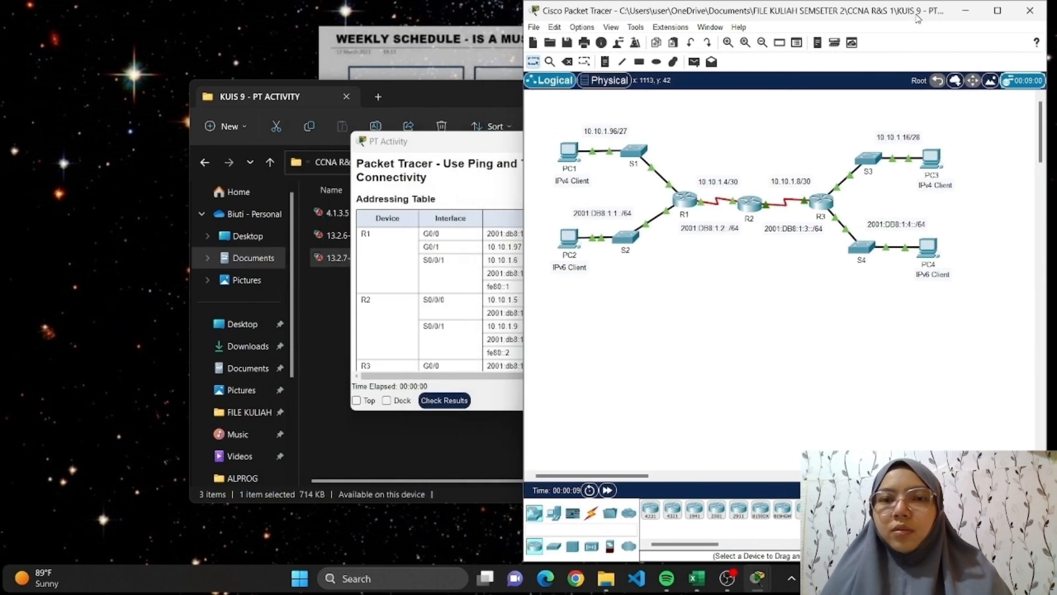
{"action": "left_click_drag", "start_coordinate": [445, 142], "coordinate": [90, 22]}
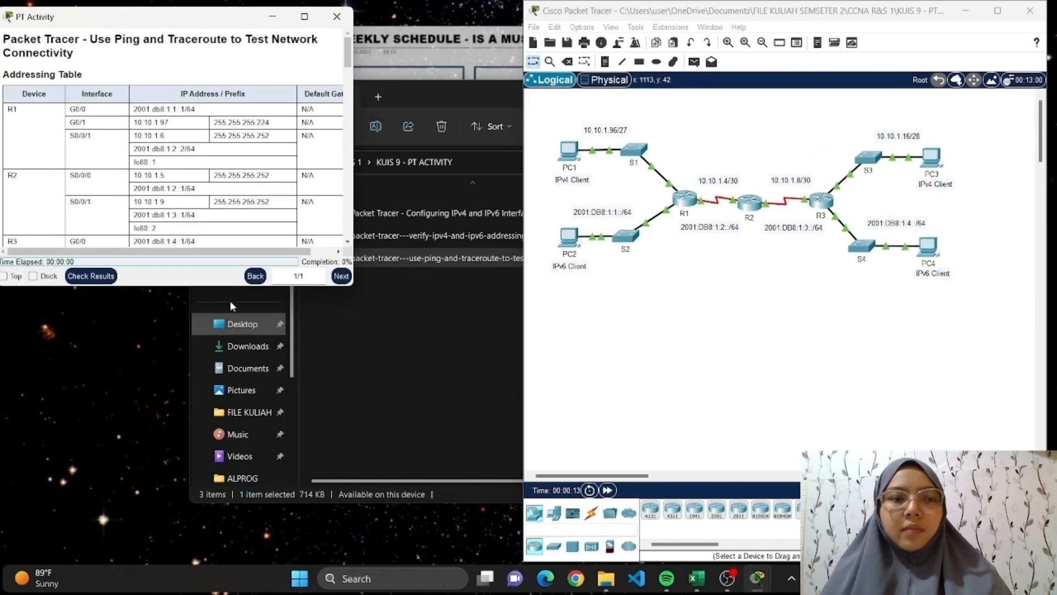
{"action": "left_click_drag", "start_coordinate": [232, 285], "coordinate": [191, 564]}
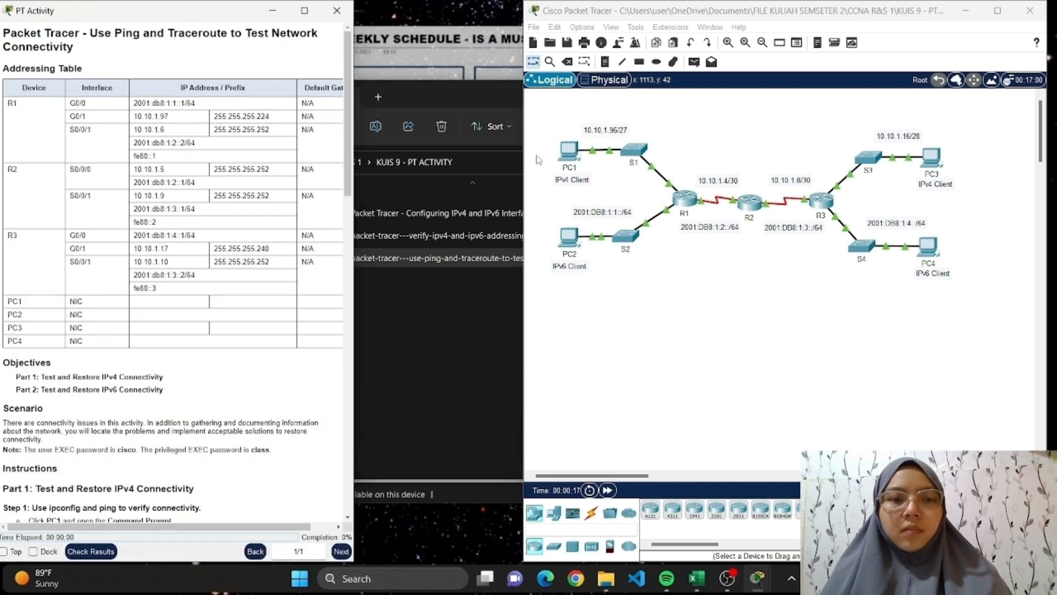
{"action": "left_click_drag", "start_coordinate": [524, 192], "coordinate": [351, 192]}
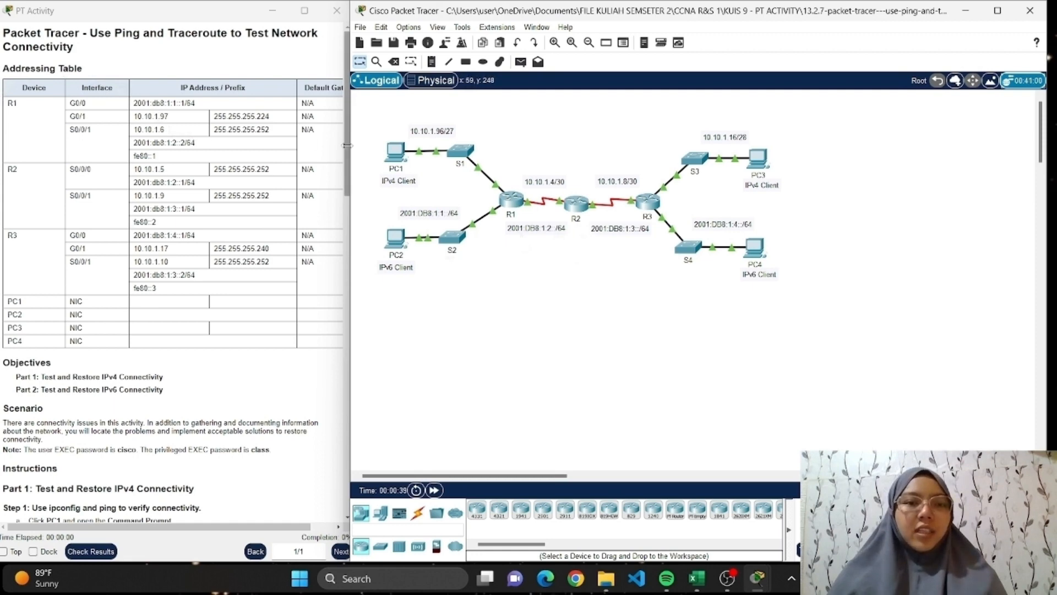
{"action": "left_click_drag", "start_coordinate": [346, 146], "coordinate": [367, 152]}
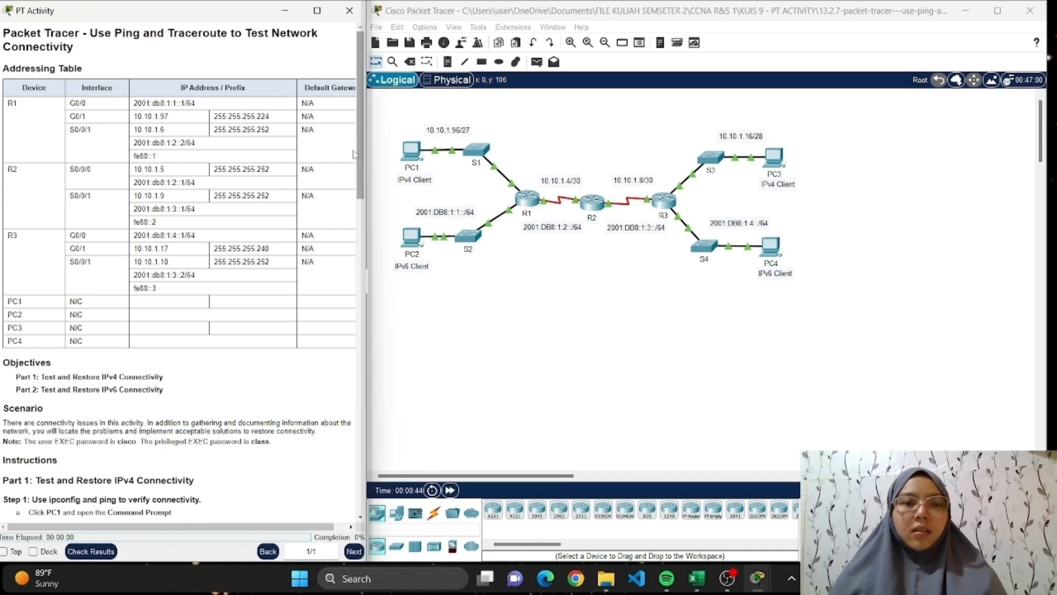
Read the 13.2.7 objectives, scenario and Part 1 instructions on testing and restoring IPv4 connectivity.
{"action": "scroll", "coordinate": [164, 251], "scroll_direction": "down", "scroll_amount": 3}
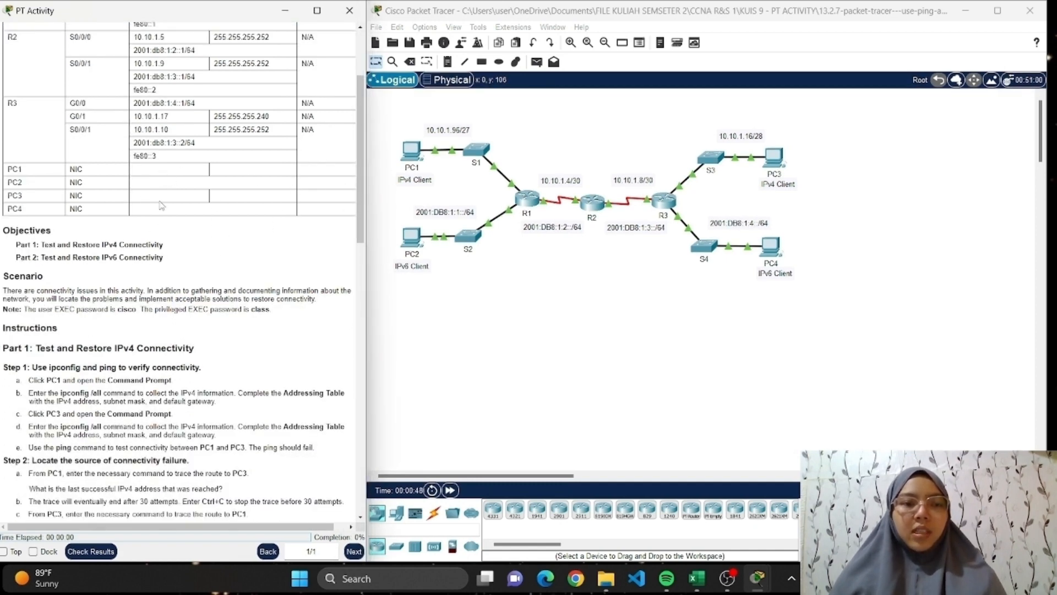
{"action": "scroll", "coordinate": [176, 183], "scroll_direction": "down", "scroll_amount": 2}
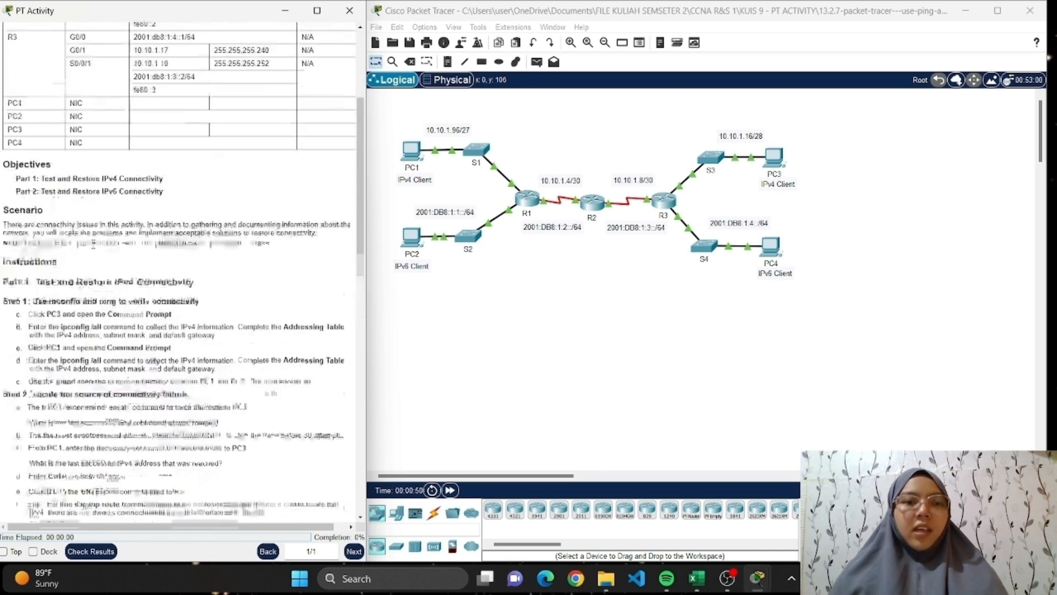
{"action": "scroll", "coordinate": [92, 245], "scroll_direction": "down", "scroll_amount": 2}
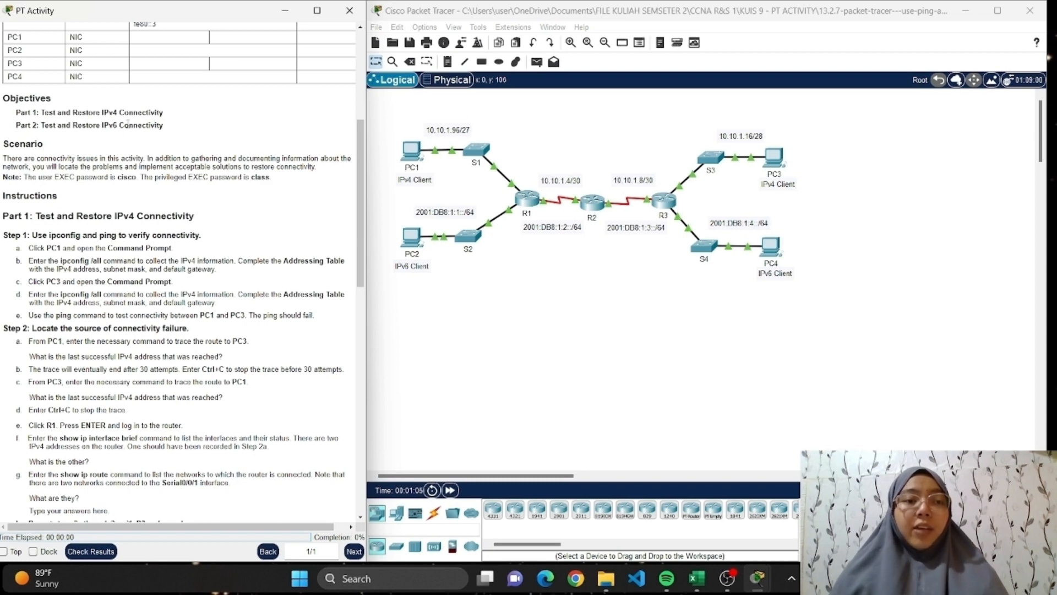
Read the scenario note and the Part 1 steps on verifying IPv4 connectivity and locating the failure.
{"action": "scroll", "coordinate": [127, 195], "scroll_direction": "down", "scroll_amount": 1}
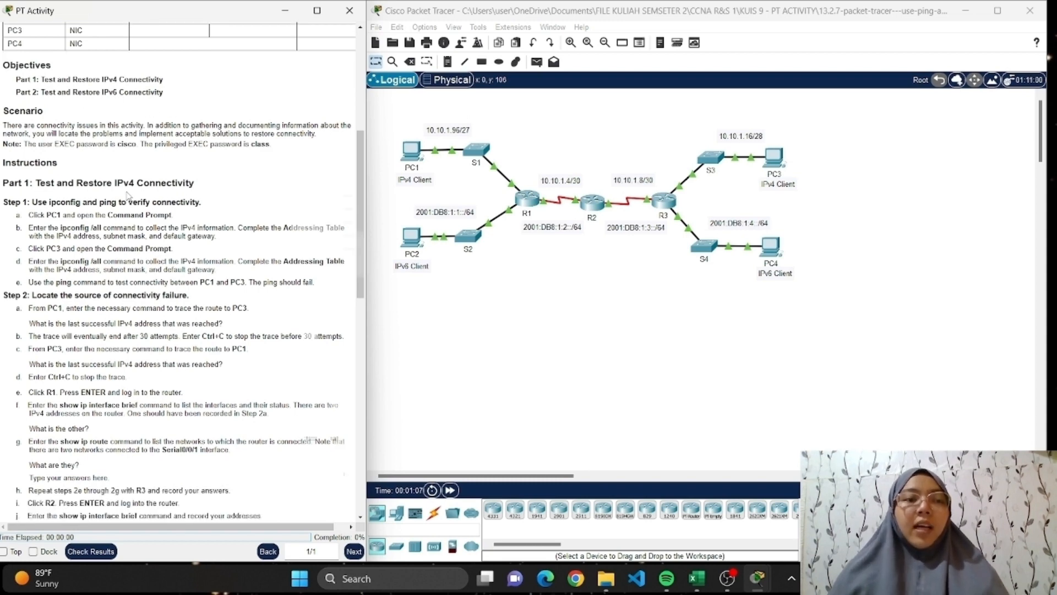
{"action": "scroll", "coordinate": [128, 196], "scroll_direction": "up", "scroll_amount": 6}
{"action": "scroll", "coordinate": [130, 197], "scroll_direction": "down", "scroll_amount": 5}
{"action": "scroll", "coordinate": [128, 196], "scroll_direction": "down", "scroll_amount": 2}
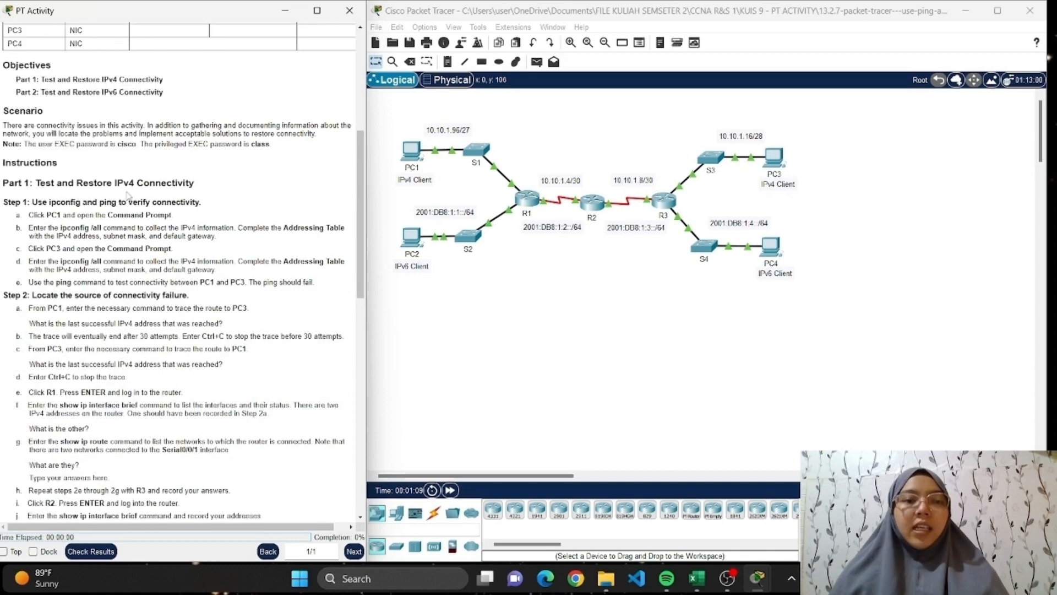
{"action": "scroll", "coordinate": [126, 194], "scroll_direction": "up", "scroll_amount": 2}
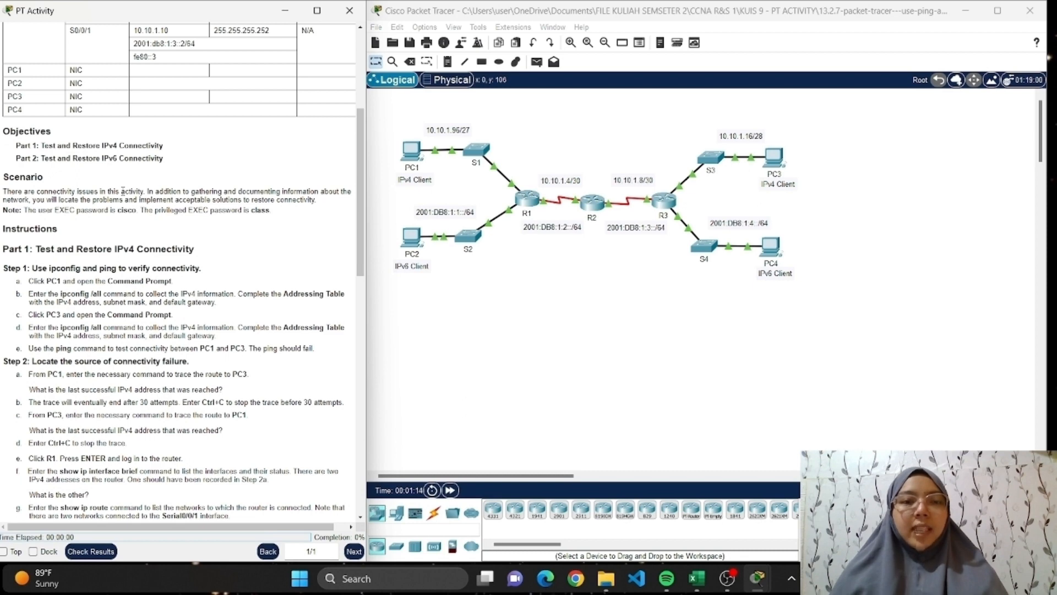
{"action": "scroll", "coordinate": [123, 191], "scroll_direction": "down", "scroll_amount": 1}
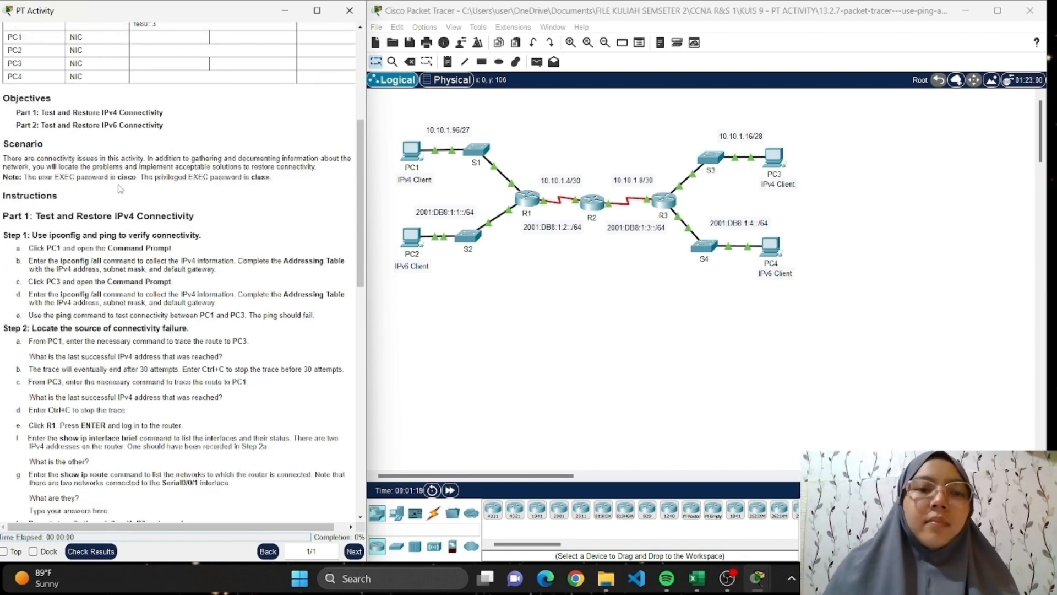
{"action": "scroll", "coordinate": [120, 189], "scroll_direction": "down", "scroll_amount": 1}
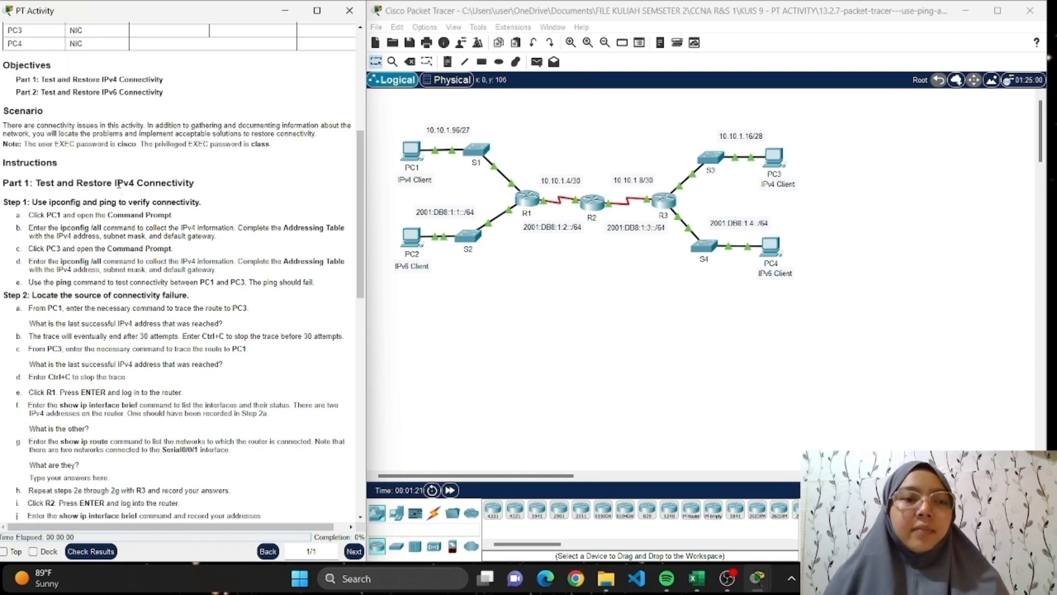
{"action": "scroll", "coordinate": [117, 182], "scroll_direction": "down", "scroll_amount": 3}
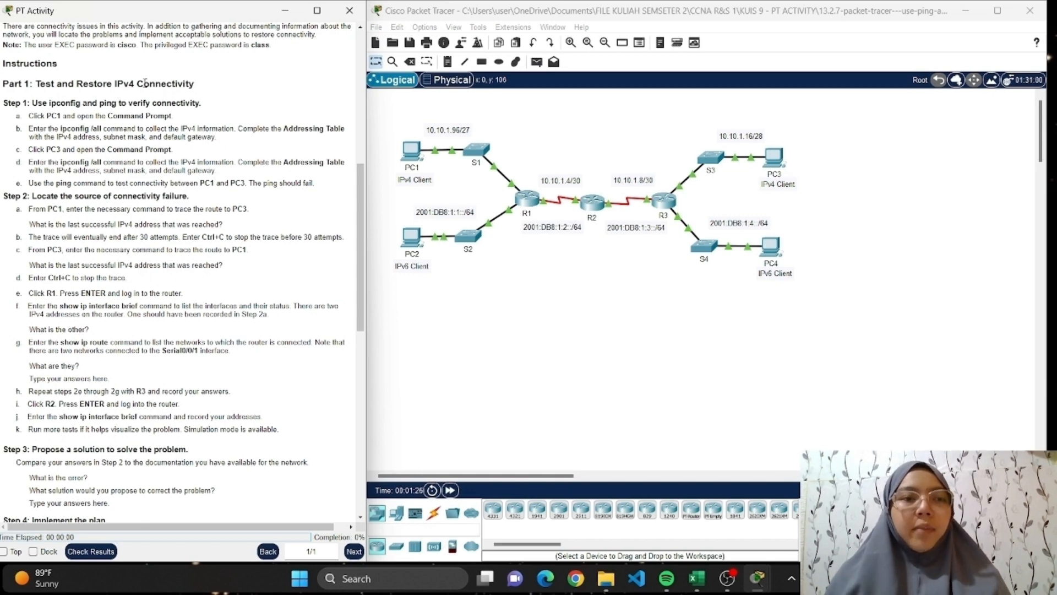
{"action": "scroll", "coordinate": [141, 203], "scroll_direction": "down", "scroll_amount": 1}
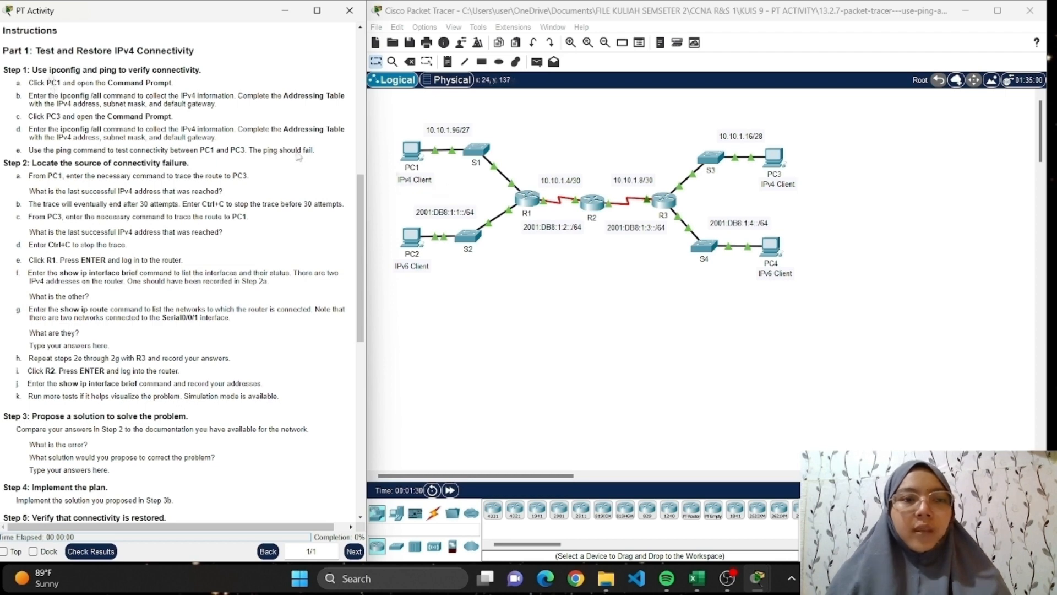
Open PC1's Command Prompt and run ipconfig /all to collect its IPv4 information.
{"action": "left_click", "coordinate": [416, 154]}
{"action": "left_click", "coordinate": [706, 178]}
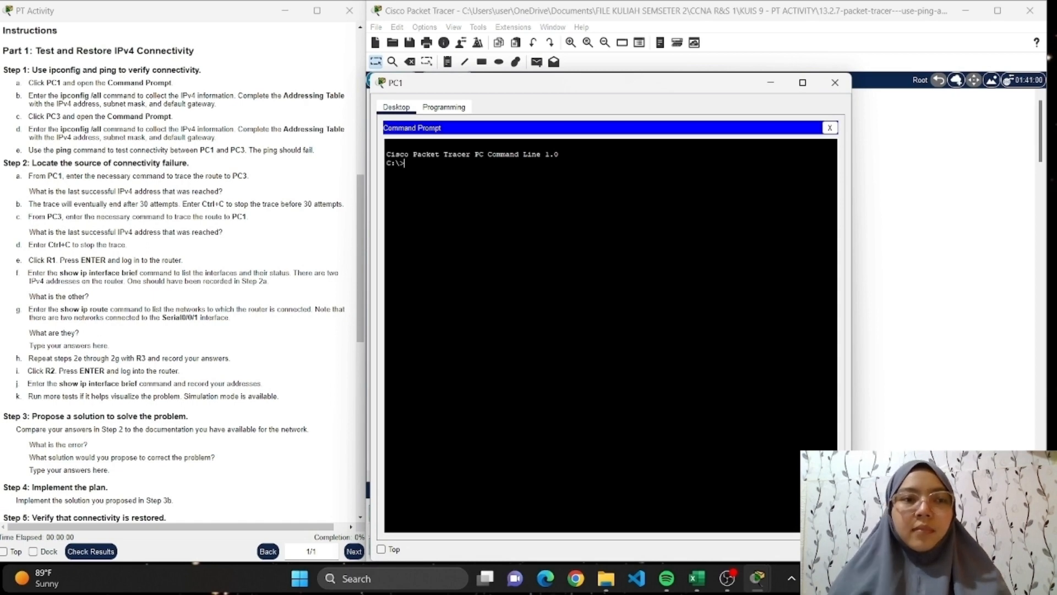
{"action": "type", "text": "ipc"}
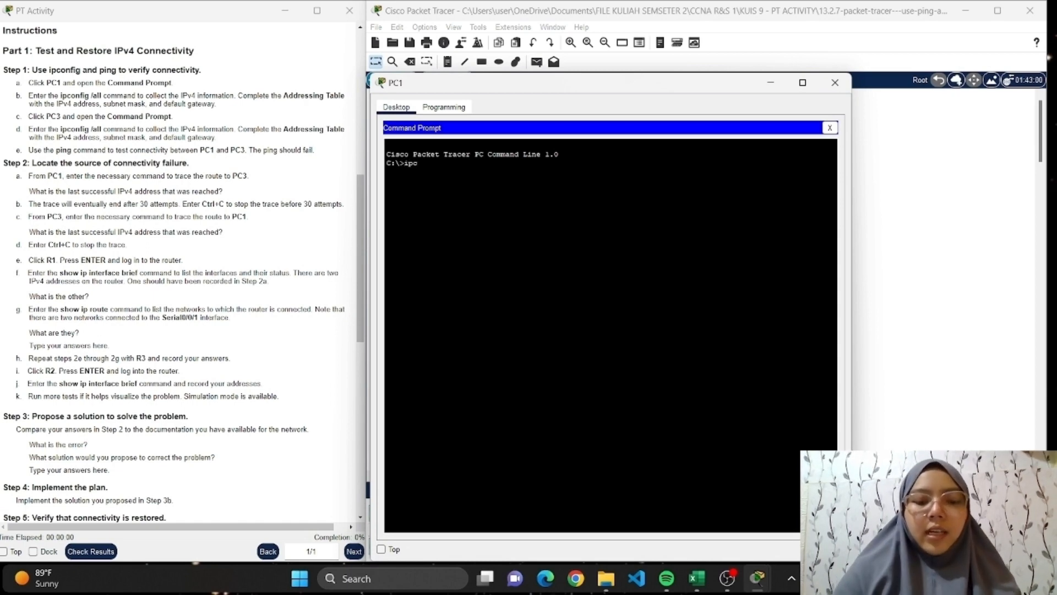
{"action": "type", "text": "onfig /all"}
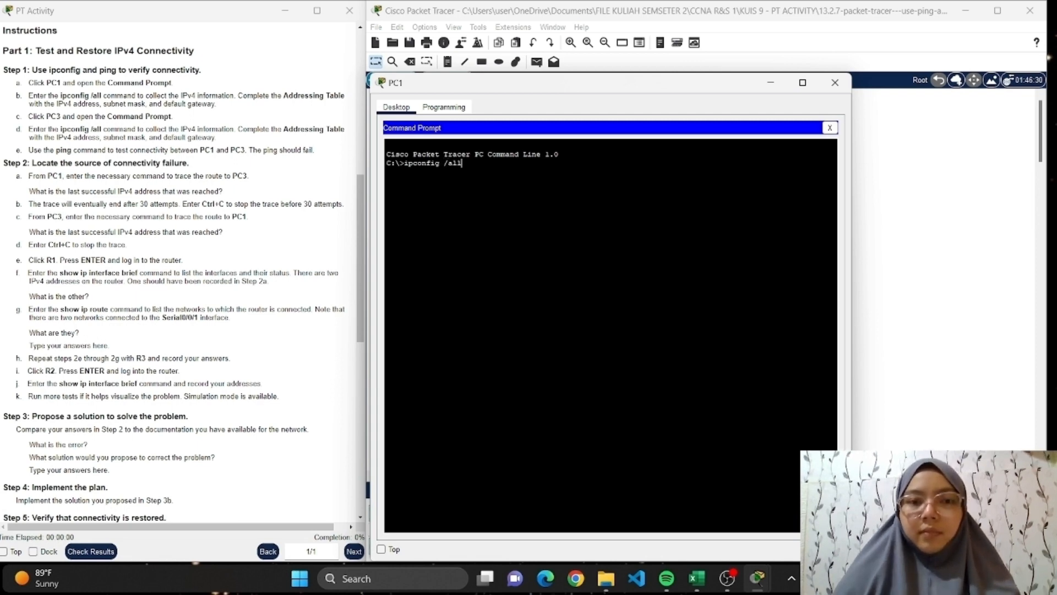
{"action": "key", "text": "Return"}
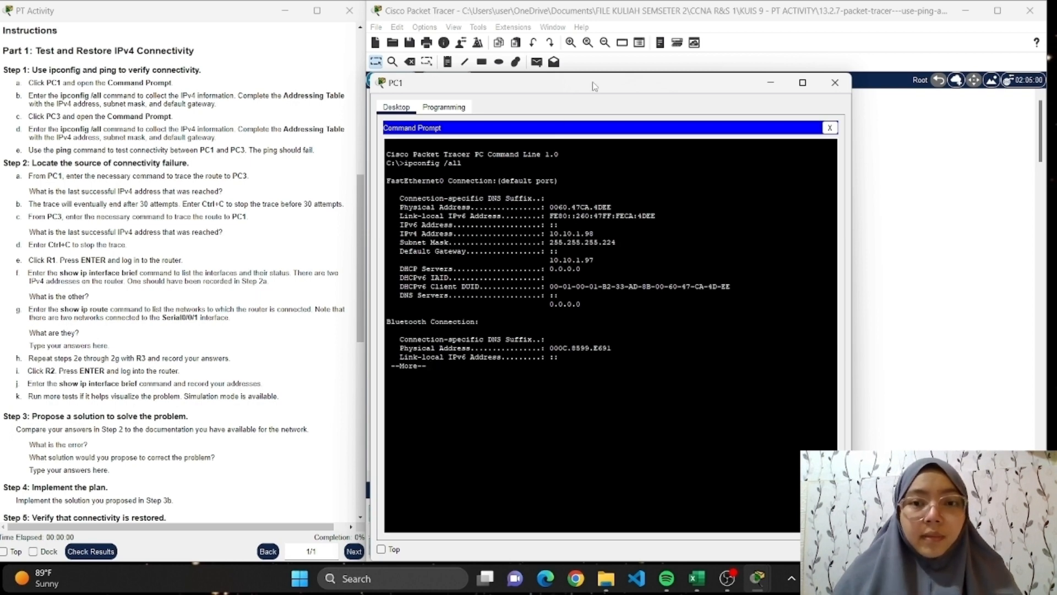
Switch to the Tabel PT.3 workbook in Excel and show Sheet3's Addressing Table beside the PC1 window.
{"action": "left_click_drag", "start_coordinate": [595, 86], "coordinate": [712, 61]}
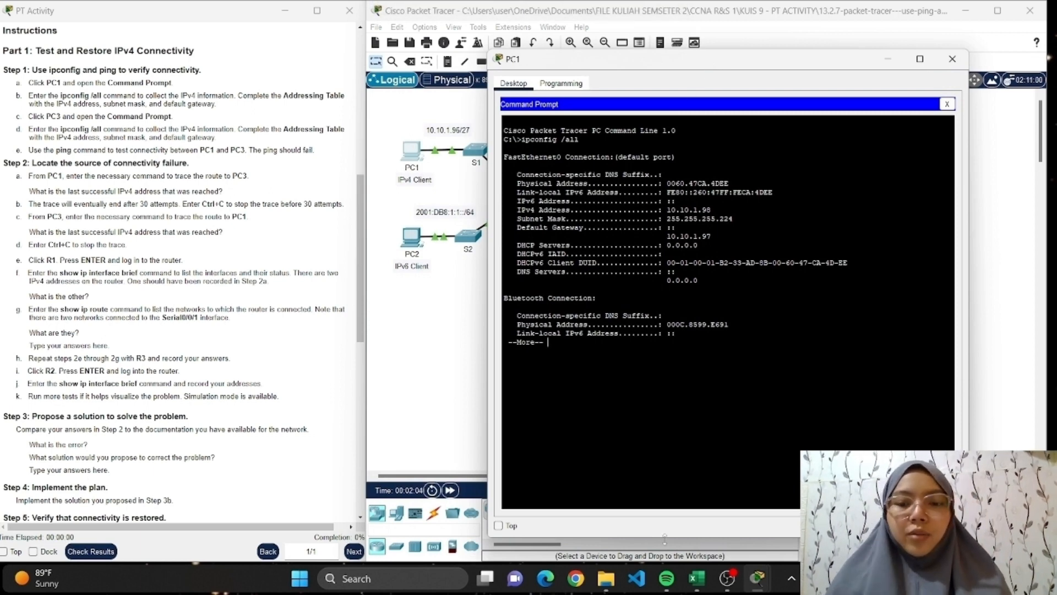
{"action": "left_click", "coordinate": [703, 588]}
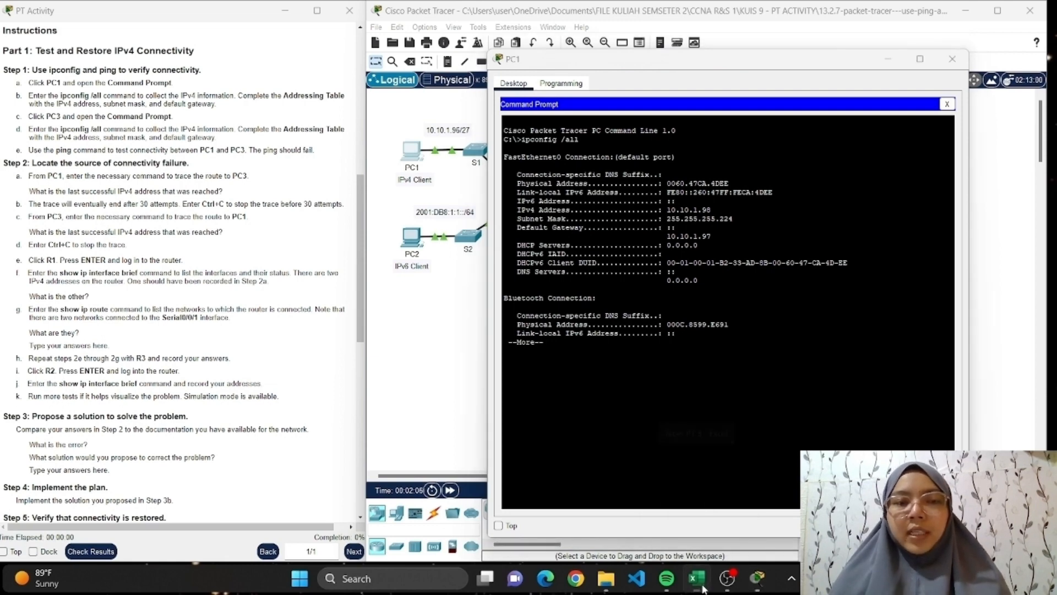
{"action": "left_click", "coordinate": [225, 477]}
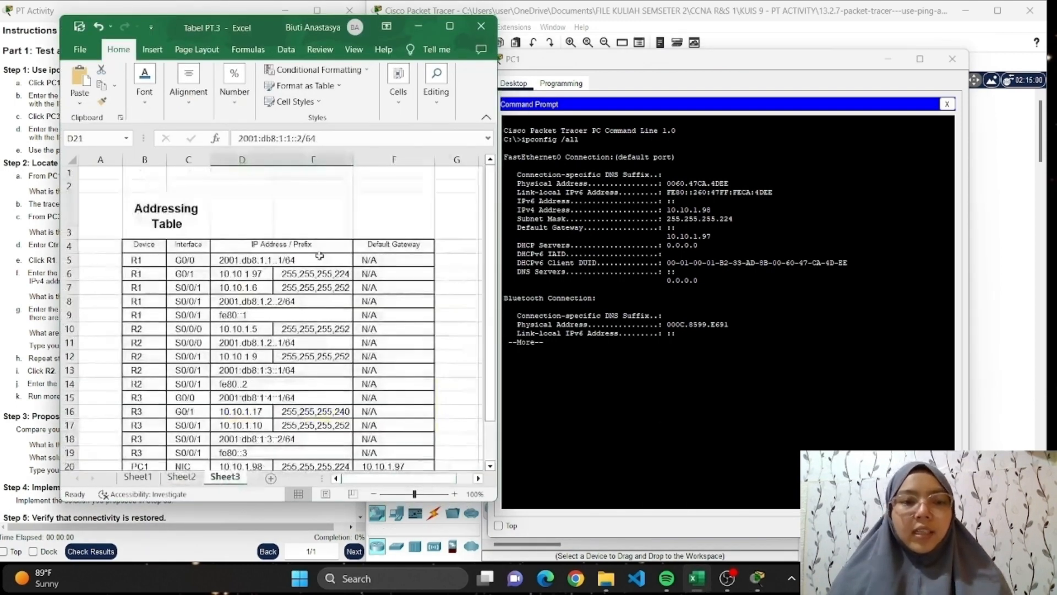
{"action": "scroll", "coordinate": [345, 242], "scroll_direction": "down", "scroll_amount": 3}
{"action": "scroll", "coordinate": [345, 243], "scroll_direction": "up", "scroll_amount": 1}
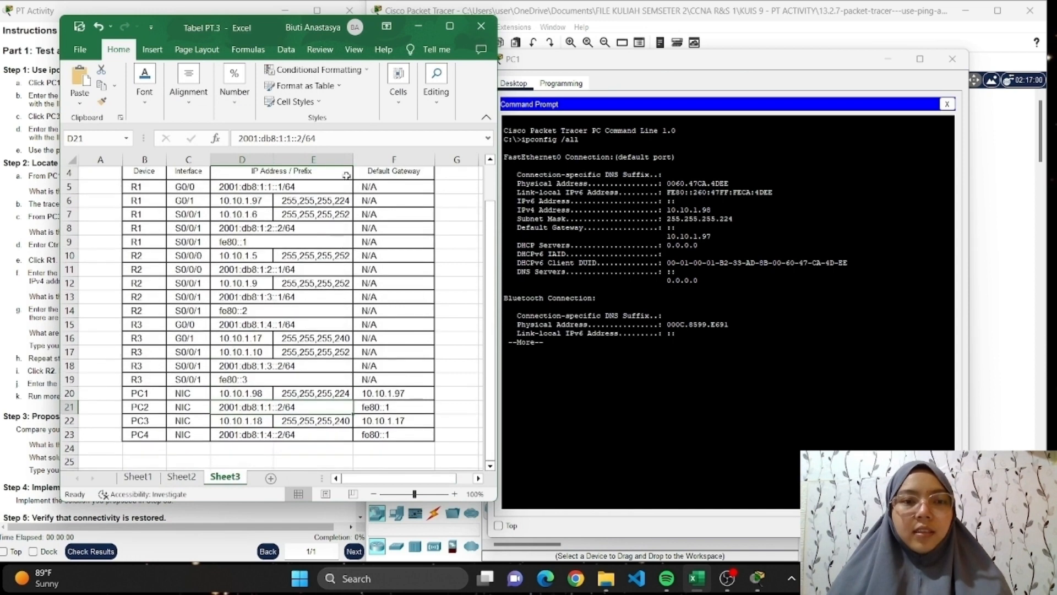
Fill the address, subnet mask and default gateway cells of PC1 through PC4 (D20:F23) with yellow.
{"action": "left_click", "coordinate": [238, 393]}
{"action": "left_click_drag", "start_coordinate": [258, 394], "coordinate": [394, 435]}
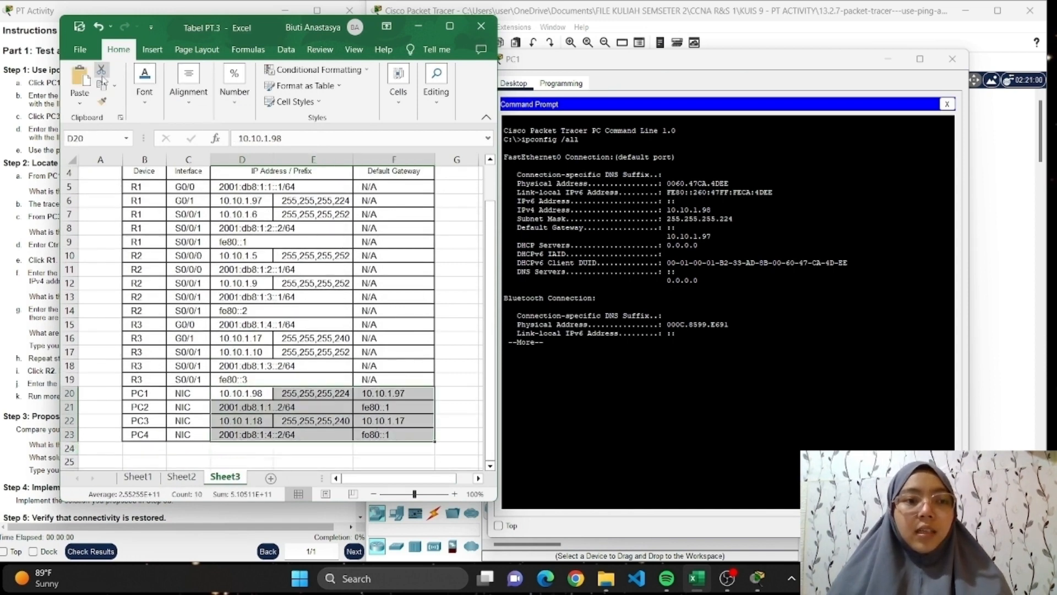
{"action": "left_click", "coordinate": [146, 88]}
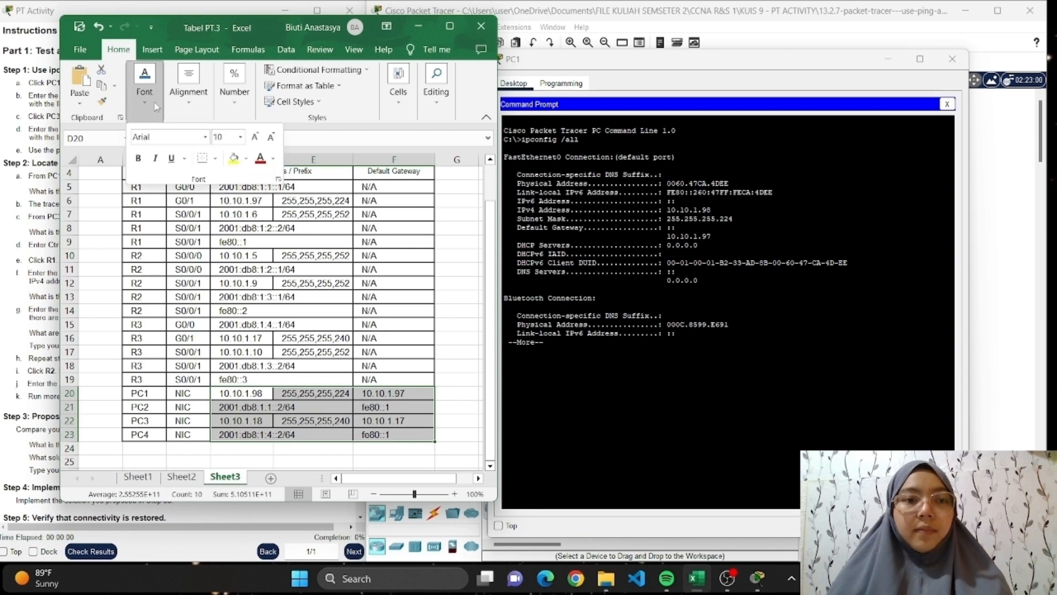
{"action": "left_click", "coordinate": [233, 159]}
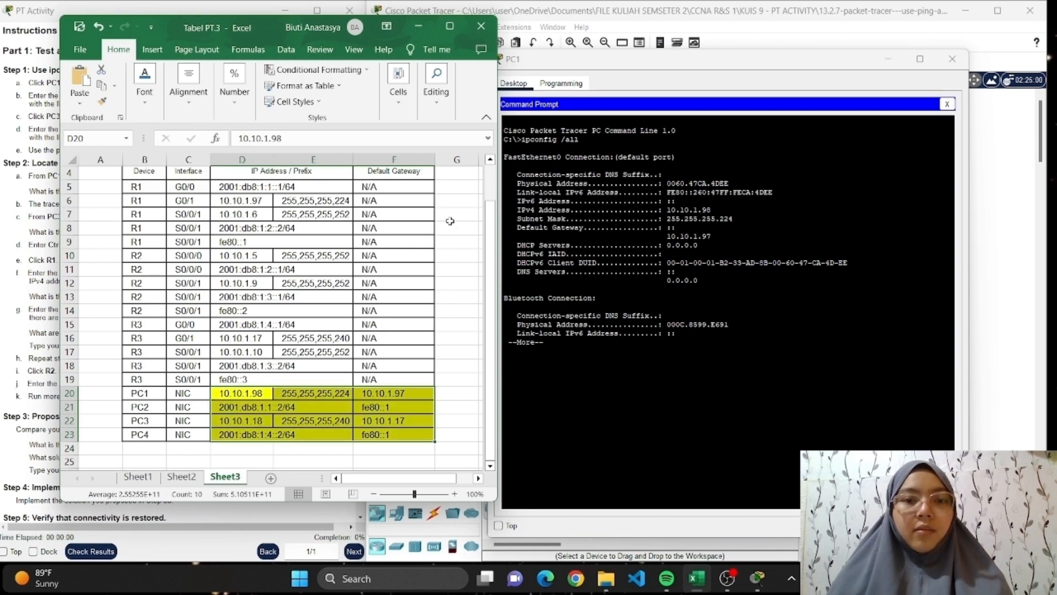
{"action": "left_click", "coordinate": [302, 380]}
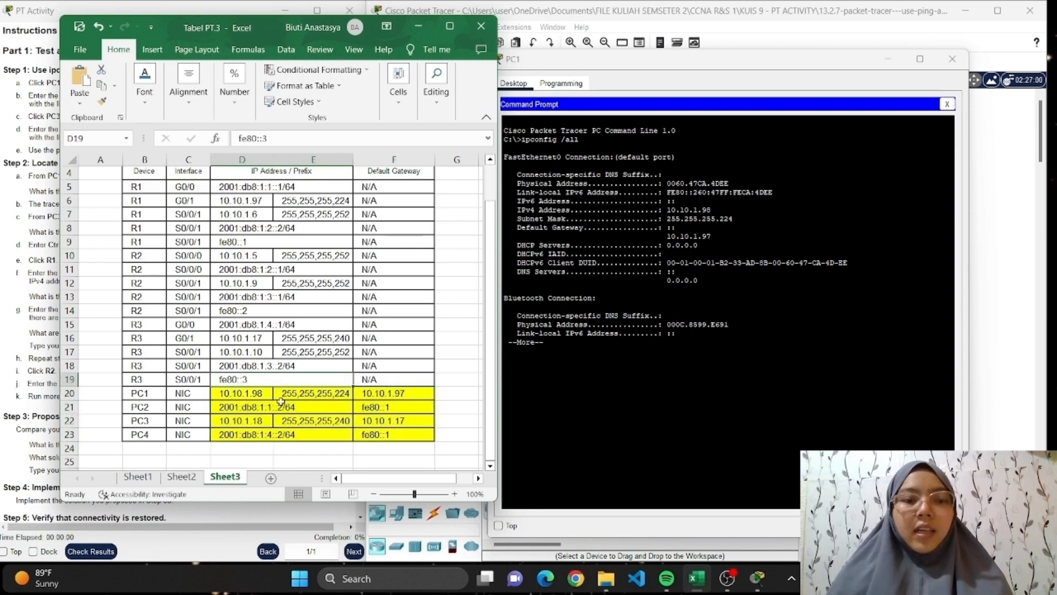
Review the highlighted PC1 to PC4 entries in the Addressing Table, and minimize the workbook.
{"action": "left_click_drag", "start_coordinate": [264, 405], "coordinate": [361, 440]}
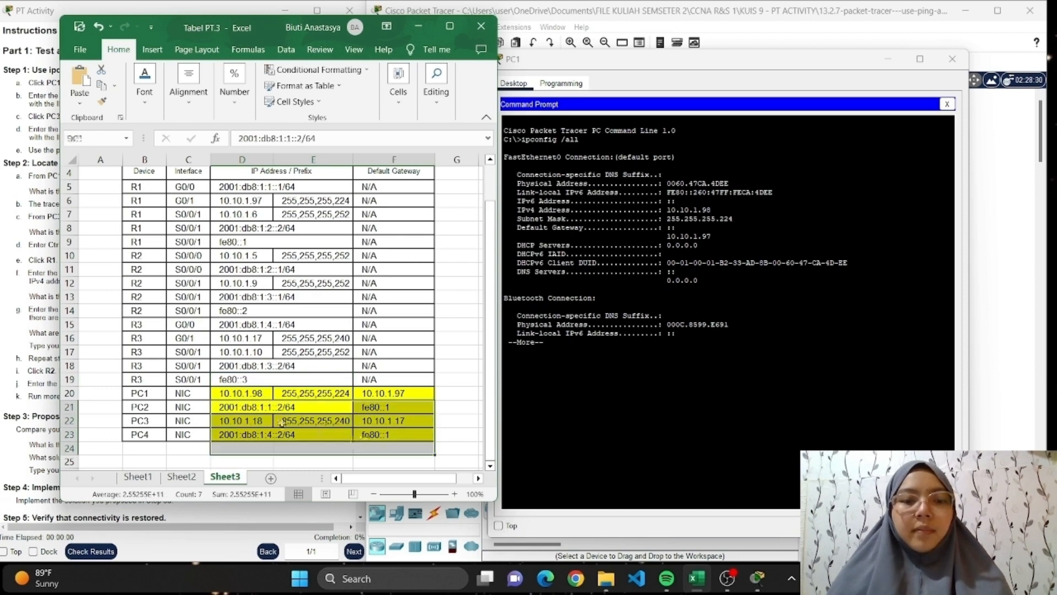
{"action": "left_click_drag", "start_coordinate": [257, 394], "coordinate": [387, 435]}
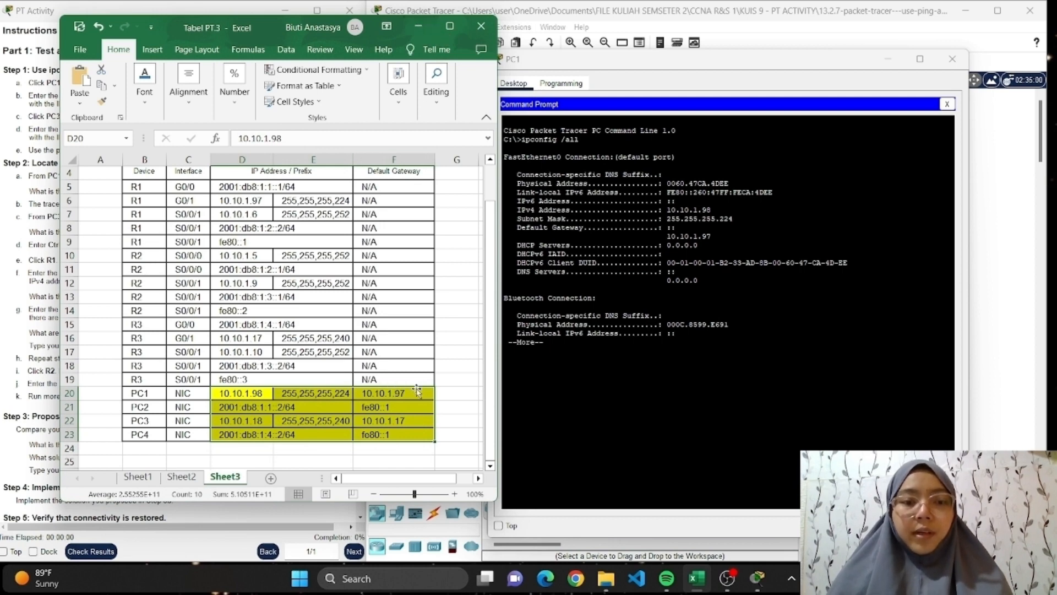
{"action": "left_click", "coordinate": [337, 421]}
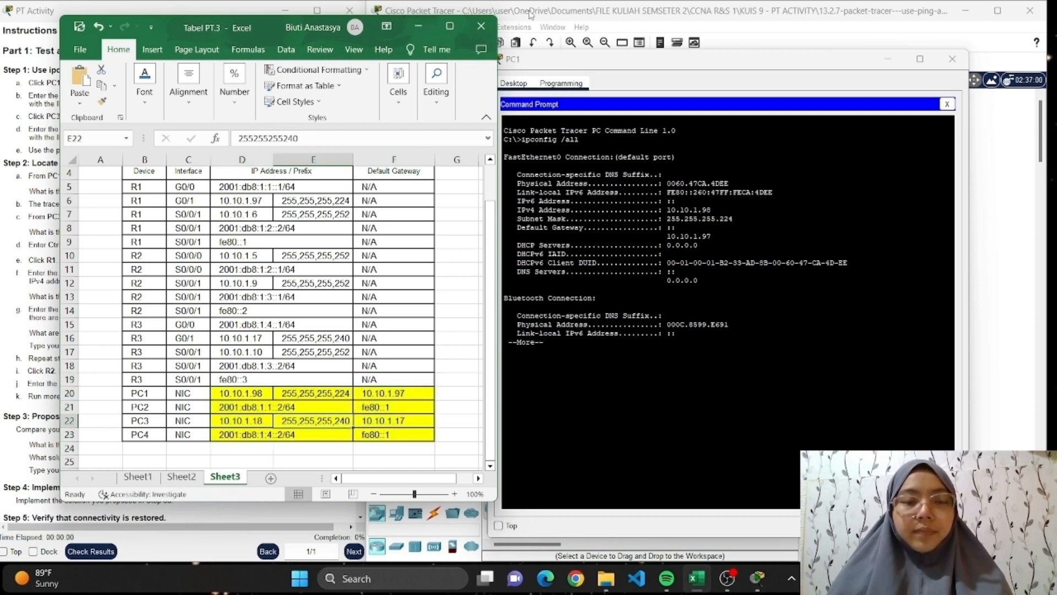
{"action": "left_click", "coordinate": [418, 27]}
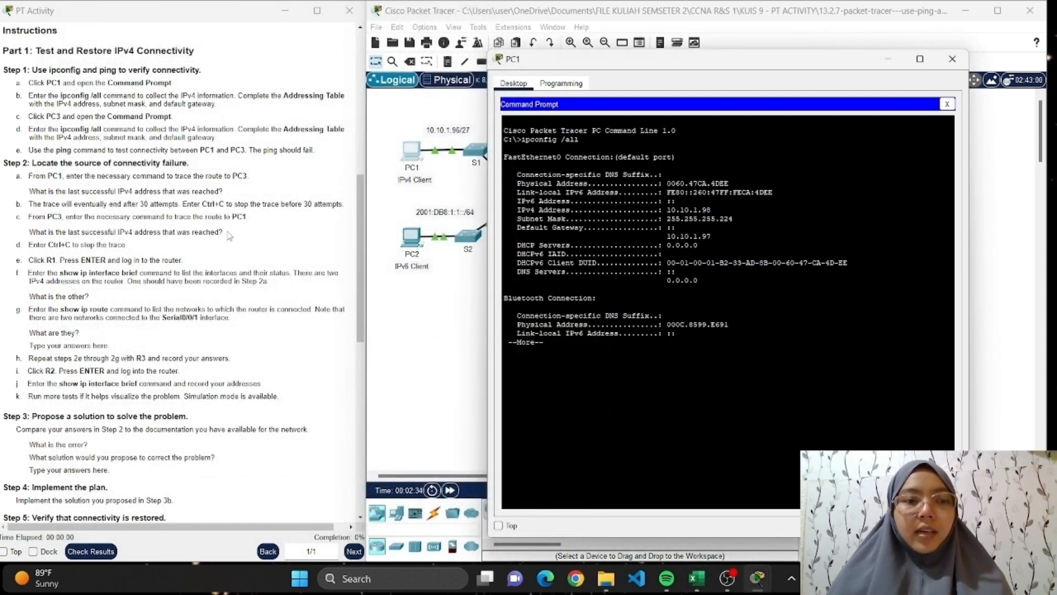
Page through the rest of PC1's ipconfig /all output to the end, and close the PC1 window.
{"action": "key", "text": "Return"}
{"action": "key", "text": "Return"}
{"action": "key", "text": "Return"}
{"action": "key", "text": "Return"}
{"action": "key", "text": "Return"}
{"action": "key", "text": "Return"}
{"action": "key", "text": "Return"}
{"action": "key", "text": "Return"}
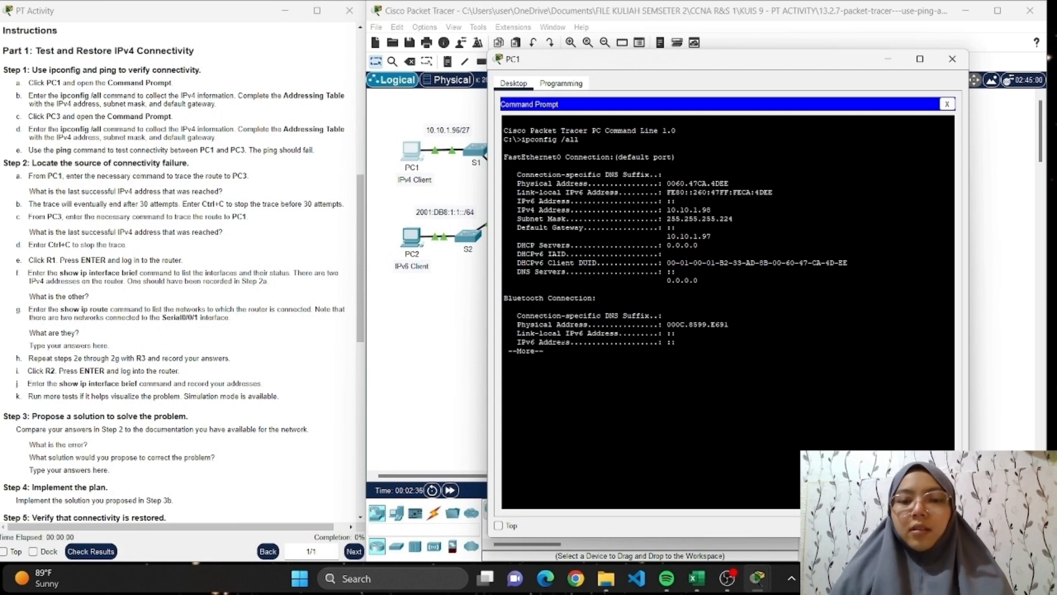
{"action": "key", "text": "Return"}
{"action": "key", "text": "Return"}
{"action": "key", "text": "Return"}
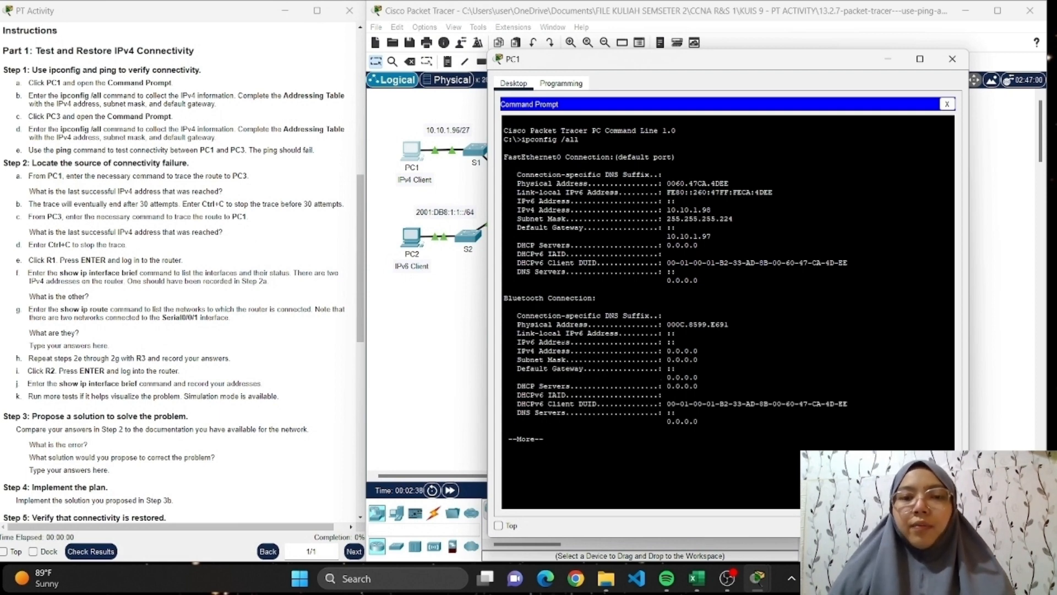
{"action": "key", "text": "Return"}
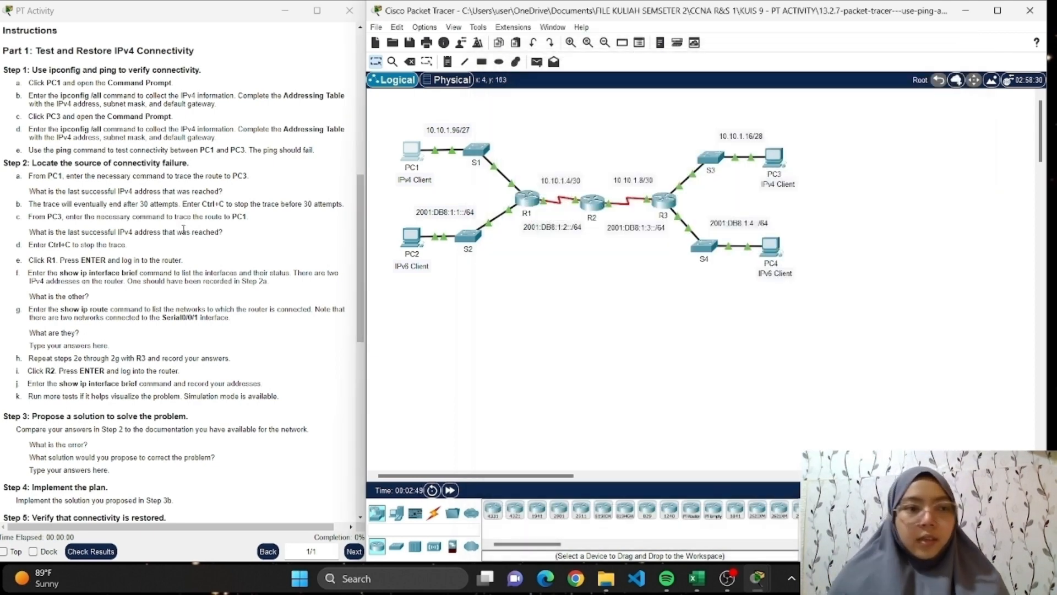
{"action": "left_click", "coordinate": [953, 59]}
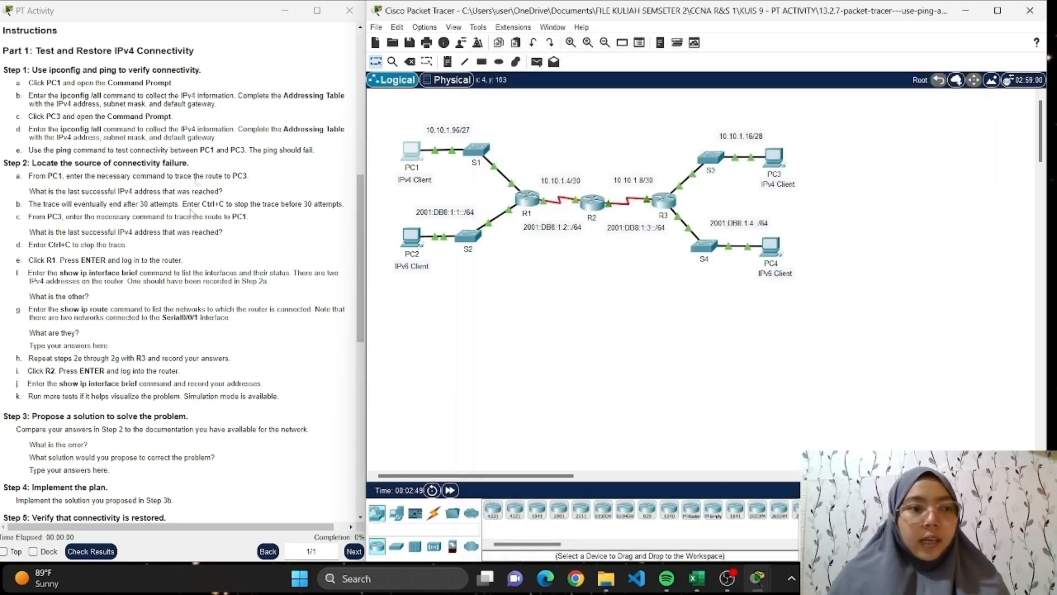
Reread the Part 1 instructions and mark the expected ping result sentence in Step 1e.
{"action": "scroll", "coordinate": [172, 148], "scroll_direction": "down", "scroll_amount": 2}
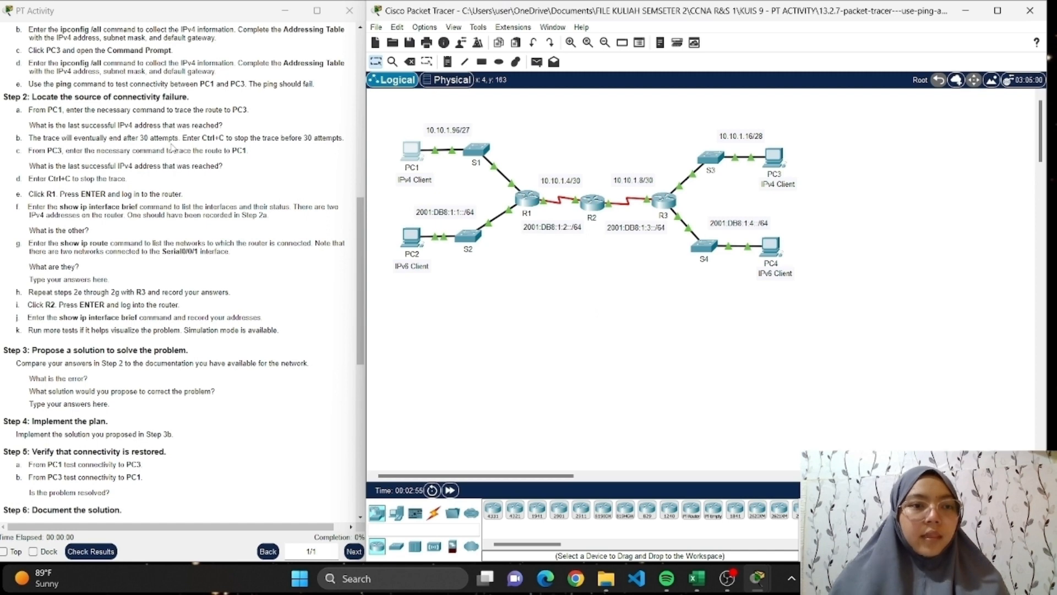
{"action": "scroll", "coordinate": [172, 148], "scroll_direction": "up", "scroll_amount": 2}
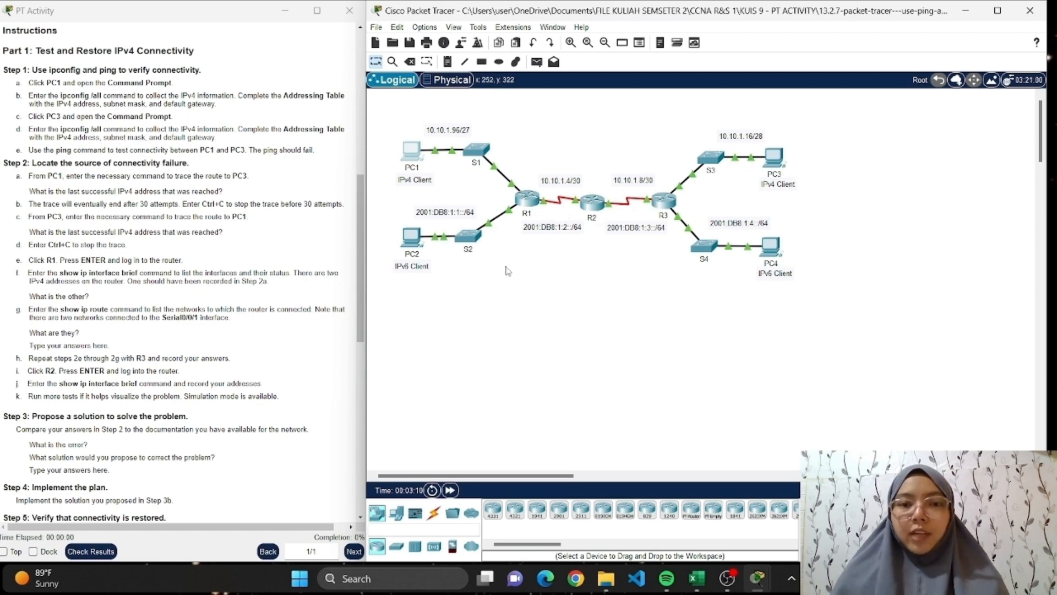
{"action": "left_click_drag", "start_coordinate": [249, 151], "coordinate": [314, 160]}
{"action": "left_click", "coordinate": [292, 166]}
{"action": "left_click_drag", "start_coordinate": [248, 151], "coordinate": [319, 152]}
{"action": "left_click", "coordinate": [604, 351]}
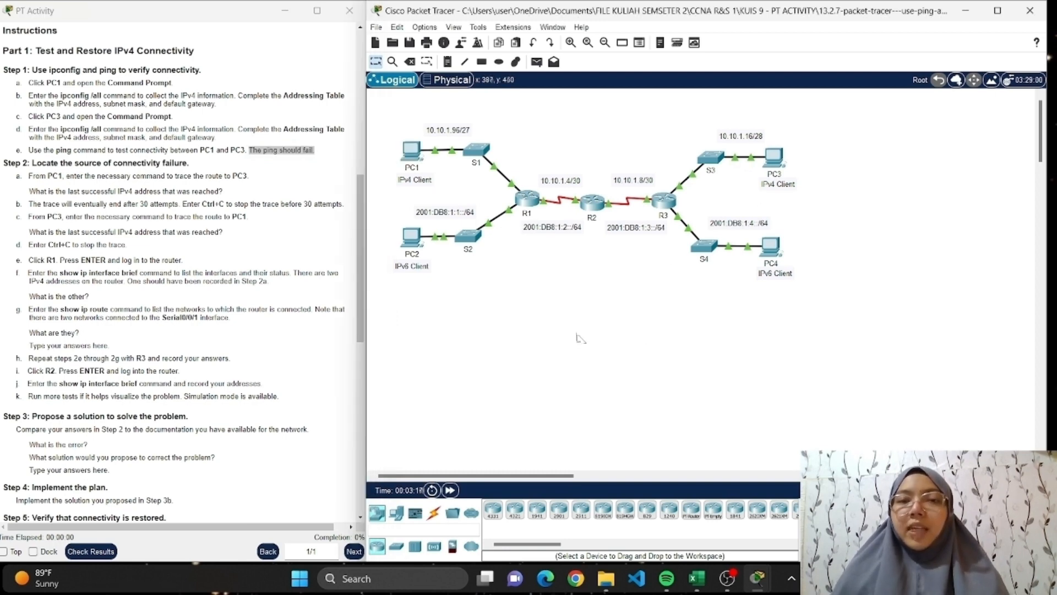
Ping PC3 at 10.10.1.18 from PC1's Command Prompt, with the Excel Addressing Table workbook shown beside it for reference.
{"action": "left_click", "coordinate": [410, 155]}
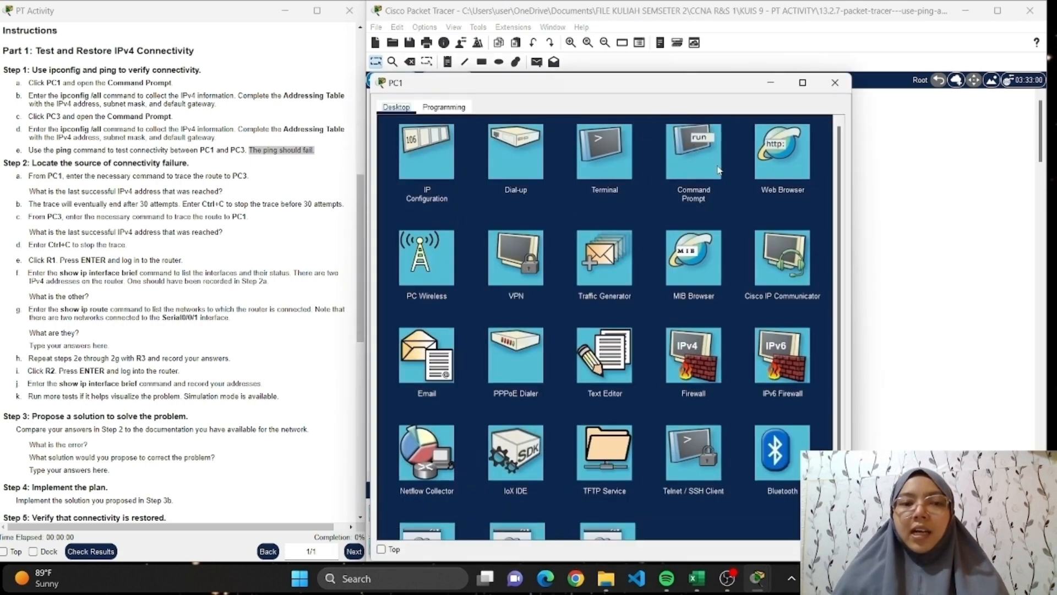
{"action": "left_click", "coordinate": [718, 171]}
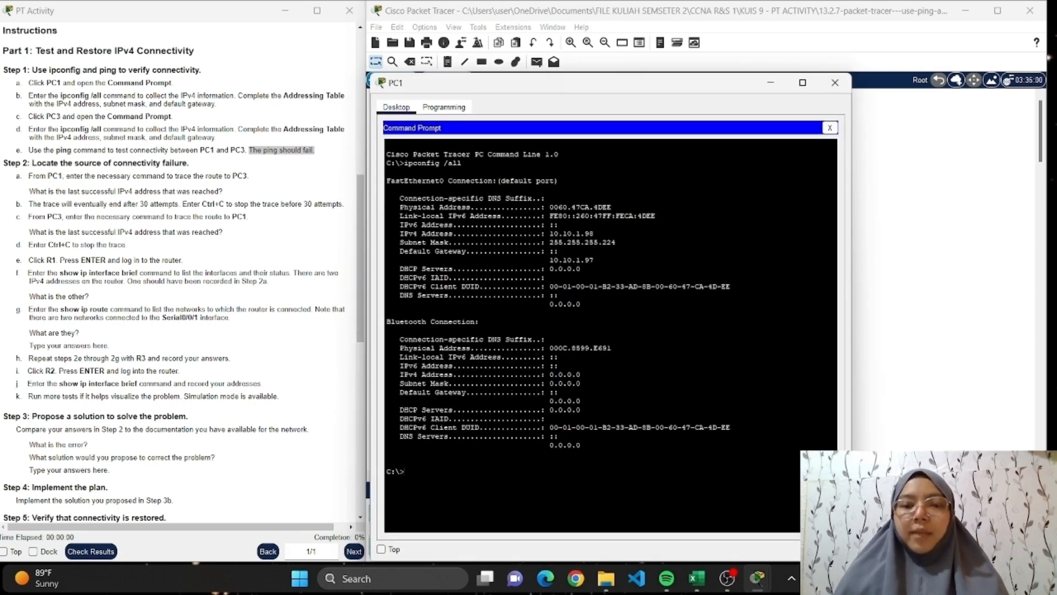
{"action": "type", "text": "ping"}
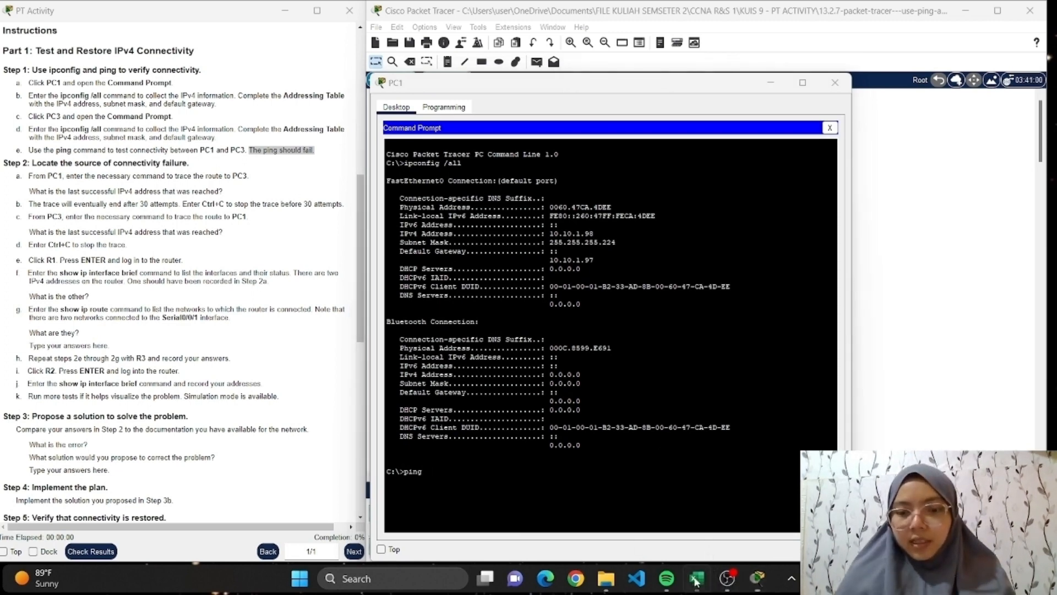
{"action": "left_click", "coordinate": [697, 578]}
{"action": "left_click_drag", "start_coordinate": [677, 88], "coordinate": [813, 53]}
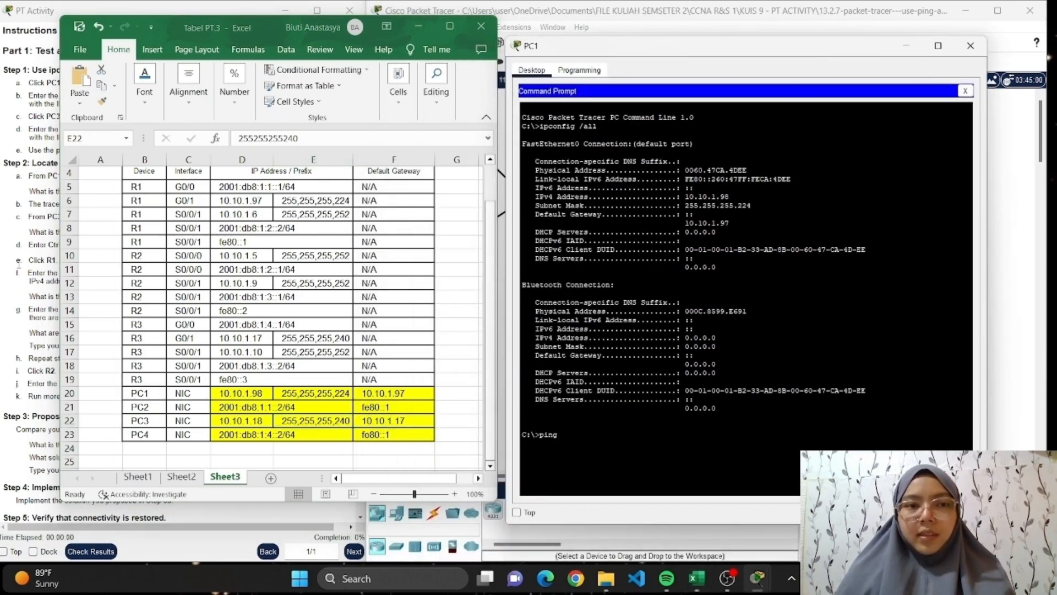
{"action": "left_click", "coordinate": [19, 271]}
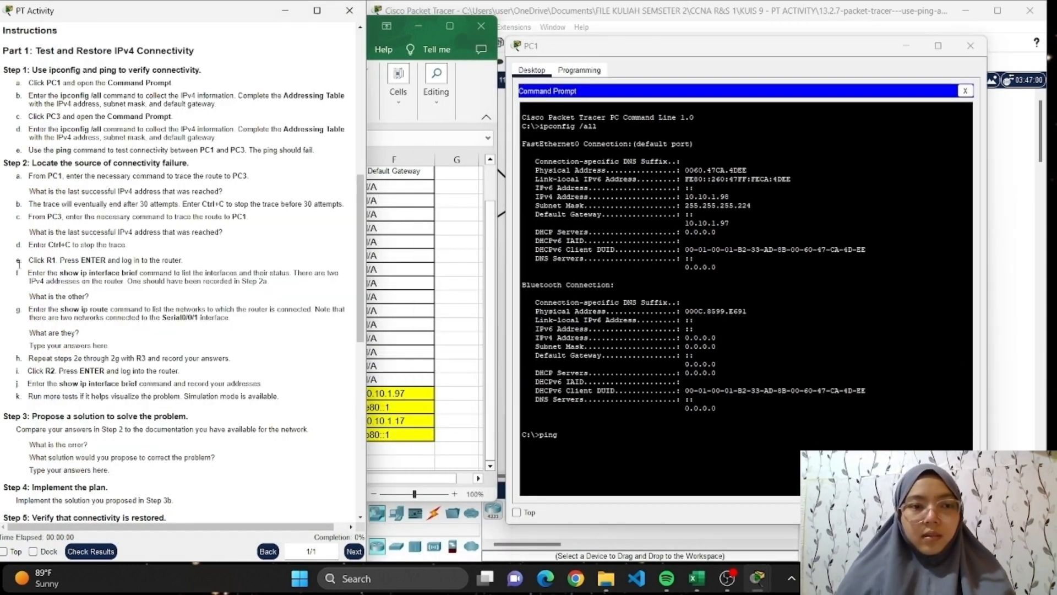
{"action": "left_click", "coordinate": [696, 578]}
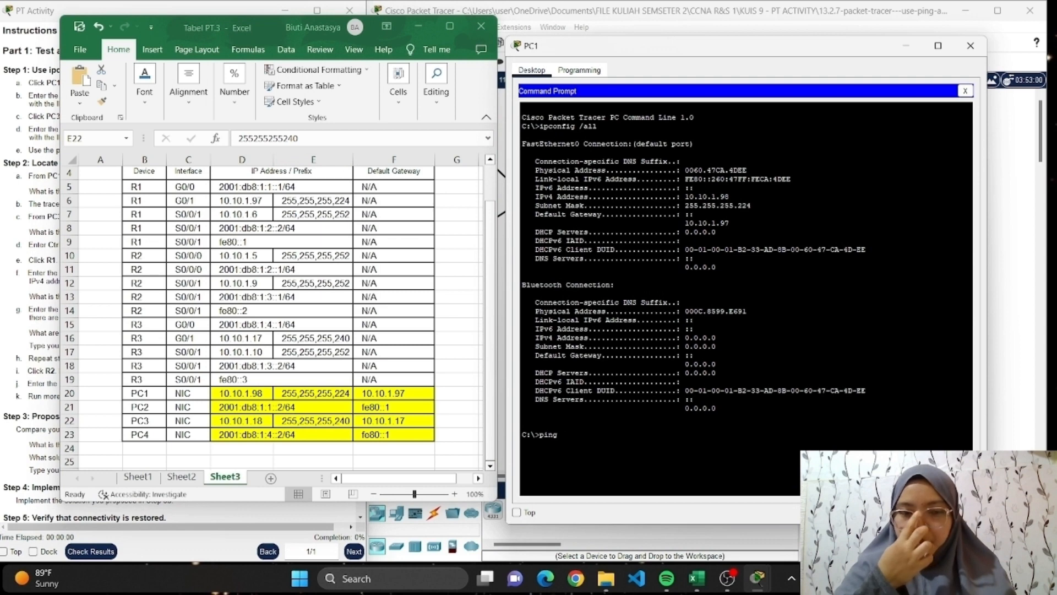
{"action": "type", "text": "10.10.1"}
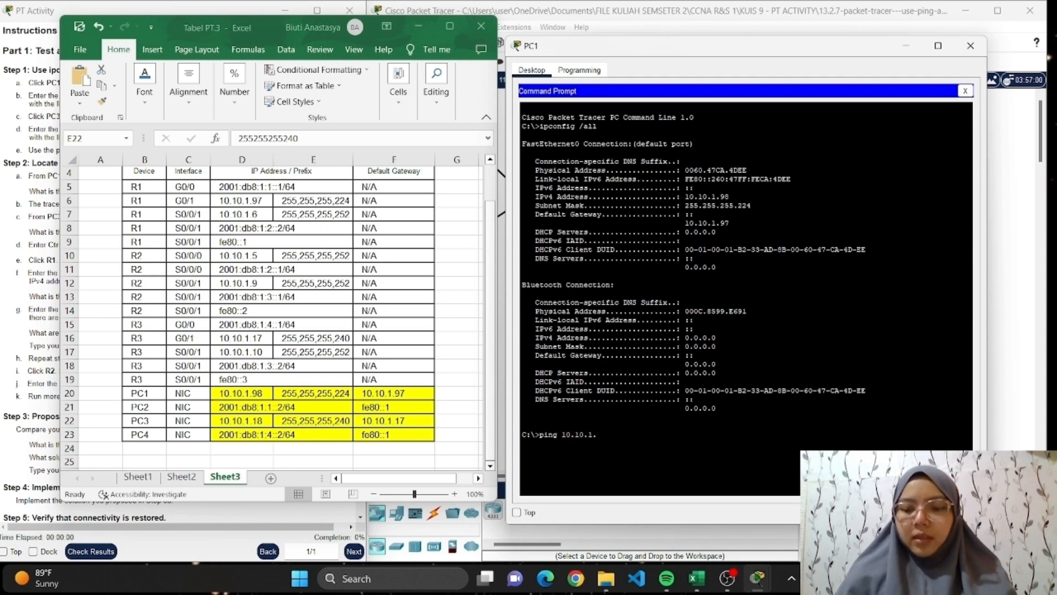
{"action": "type", "text": ".18"}
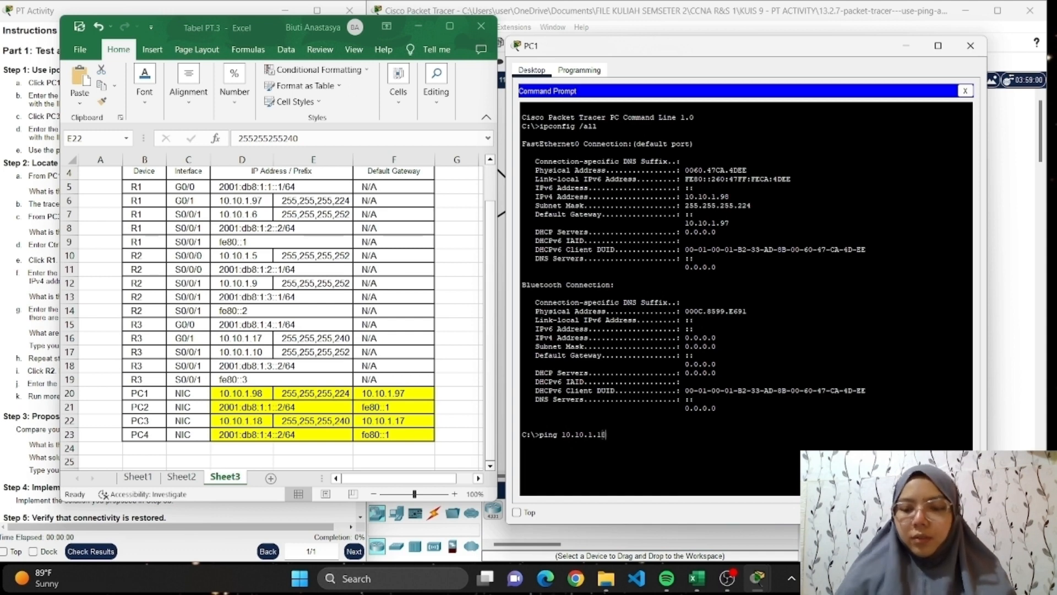
{"action": "key", "text": "Return"}
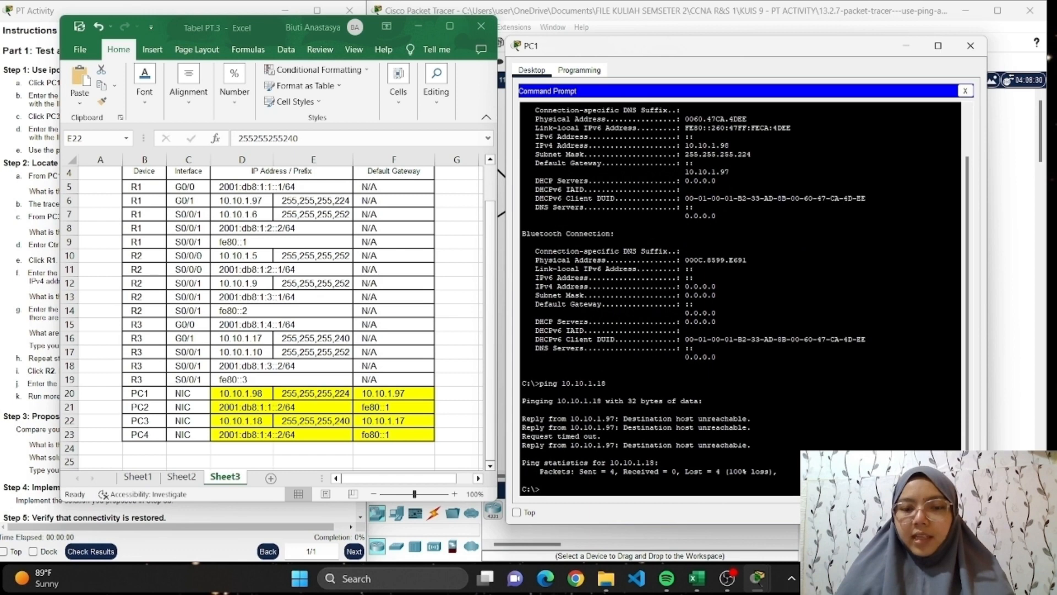
Mark the packet loss figure in PC1's ping statistics, minimize the workbook, and close the PC1 window.
{"action": "left_click_drag", "start_coordinate": [682, 472], "coordinate": [776, 472]}
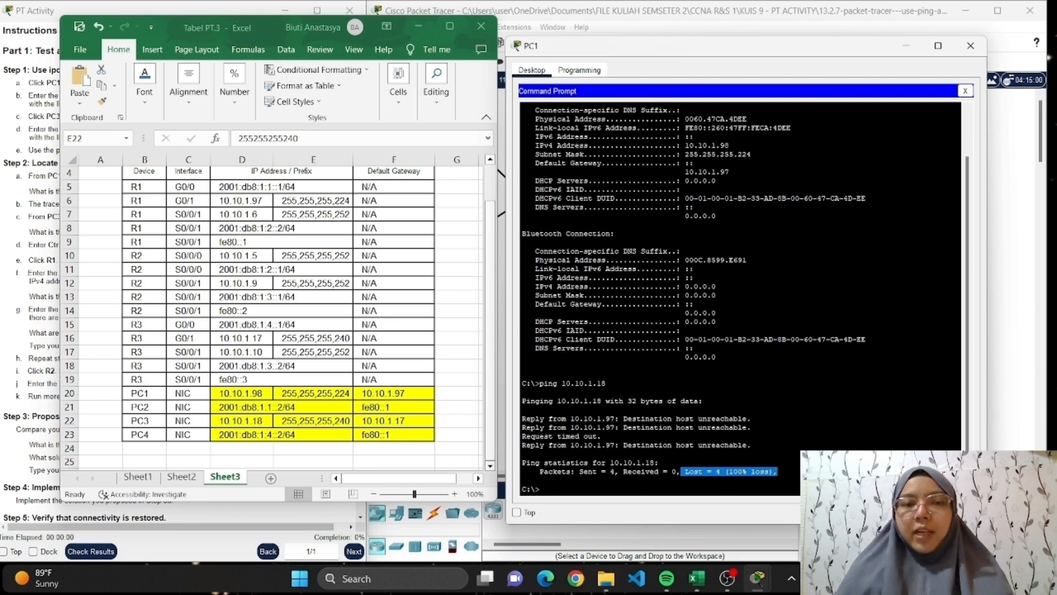
{"action": "left_click", "coordinate": [418, 26]}
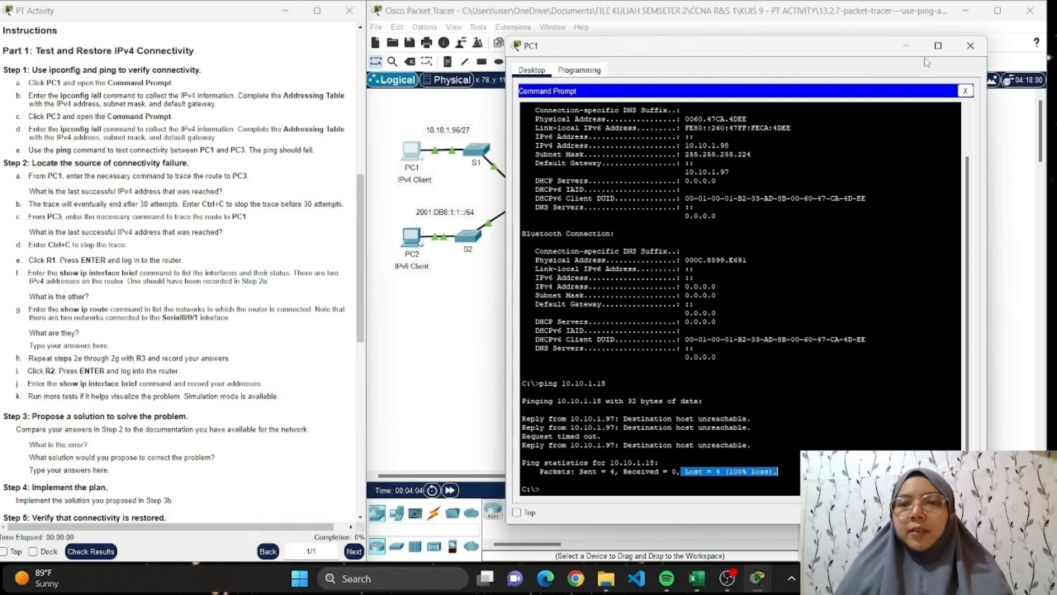
{"action": "left_click", "coordinate": [970, 46]}
Trace the route from PC1 to PC3 with tracert 10.10.1.18, and interrupt the trace before it reaches 30 attempts.
{"action": "scroll", "coordinate": [29, 369], "scroll_direction": "down", "scroll_amount": 1}
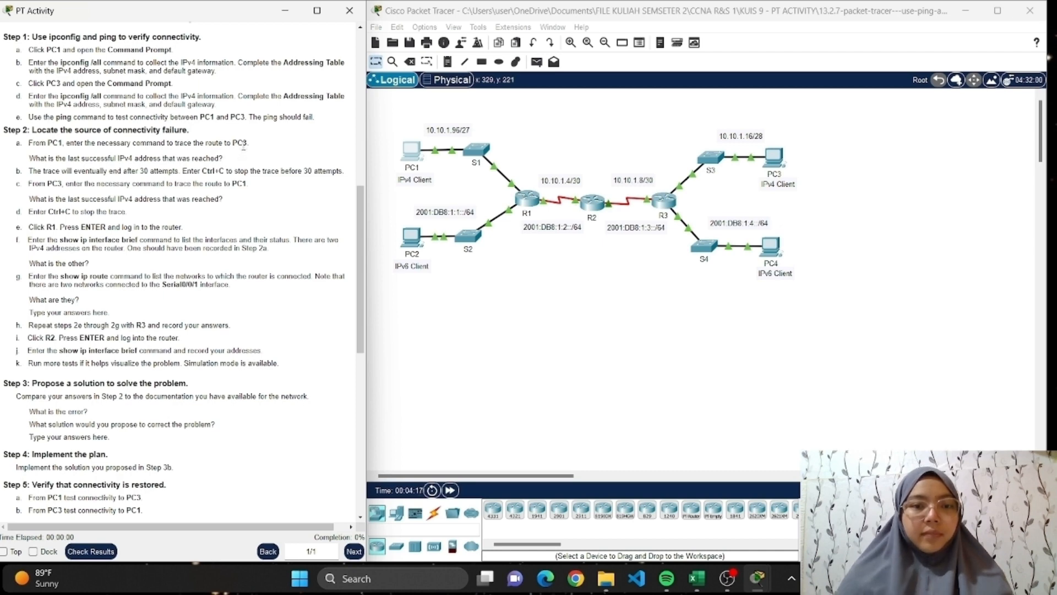
{"action": "left_click", "coordinate": [421, 160]}
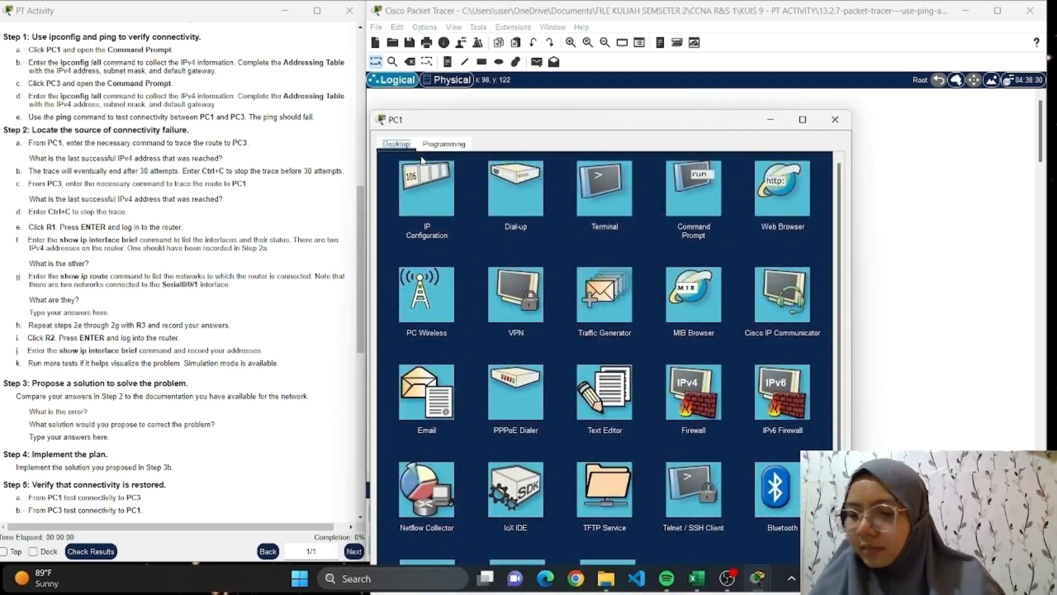
{"action": "left_click", "coordinate": [695, 214]}
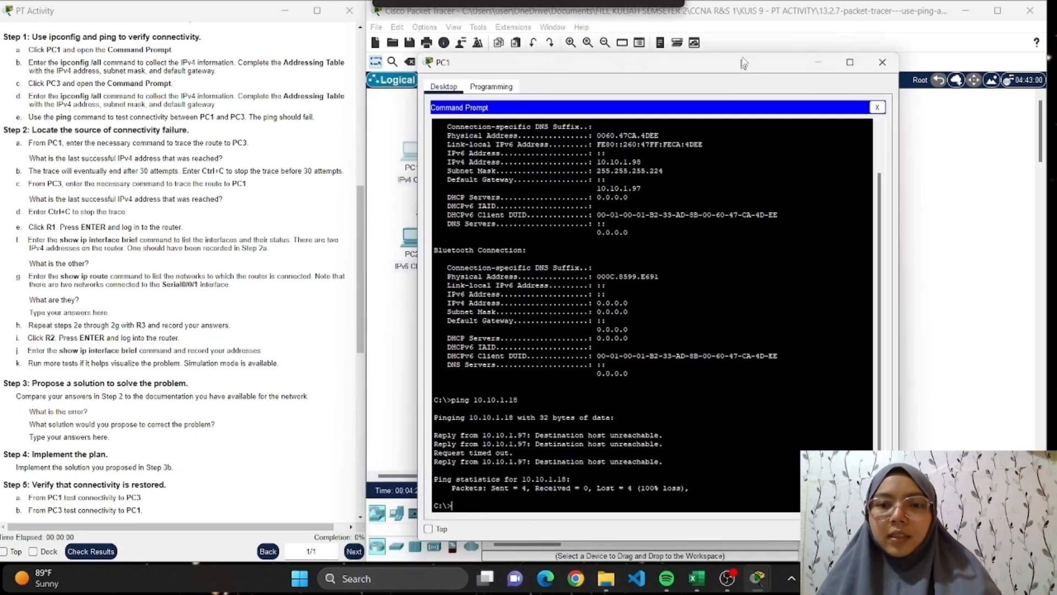
{"action": "type", "text": "t"}
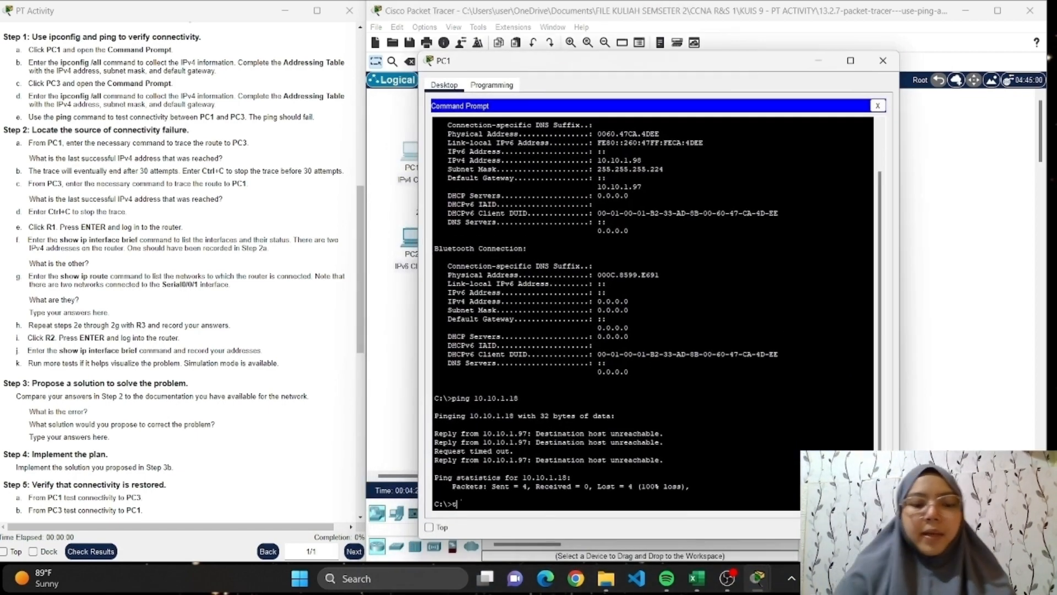
{"action": "type", "text": "racert 10."}
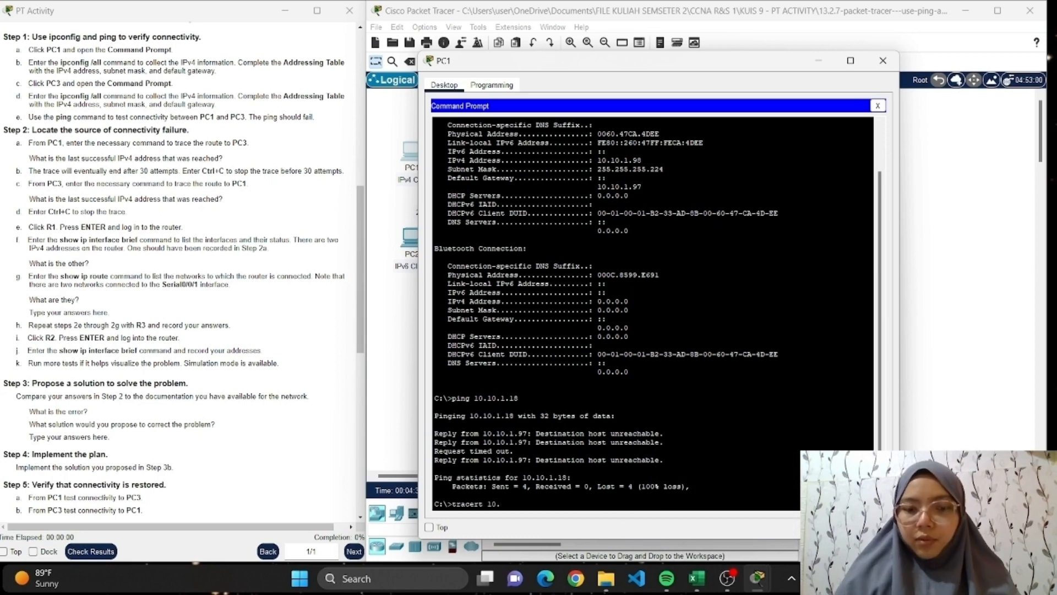
{"action": "type", "text": "10"}
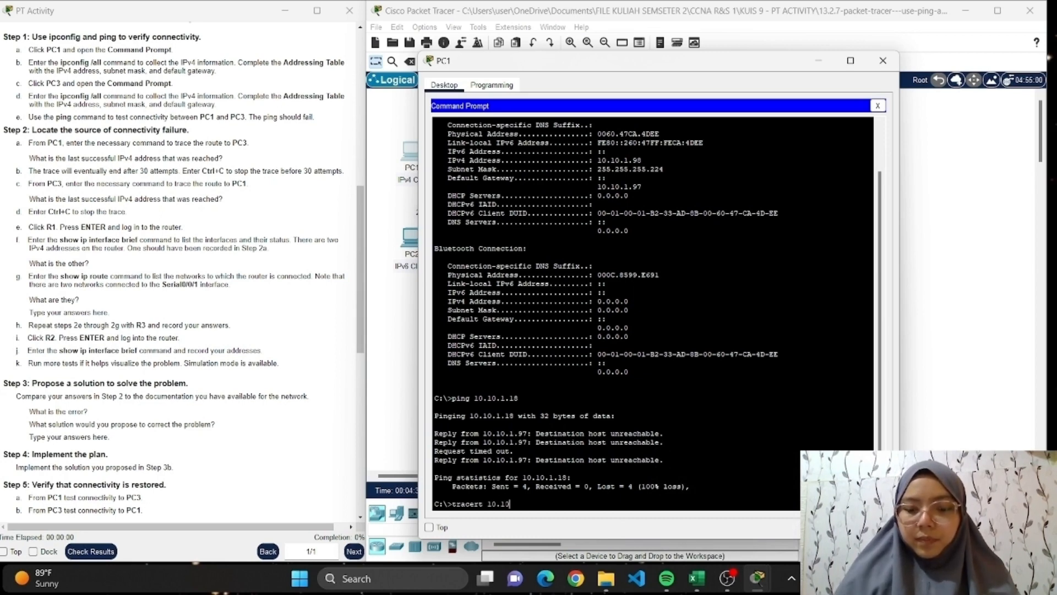
{"action": "type", "text": ".1."}
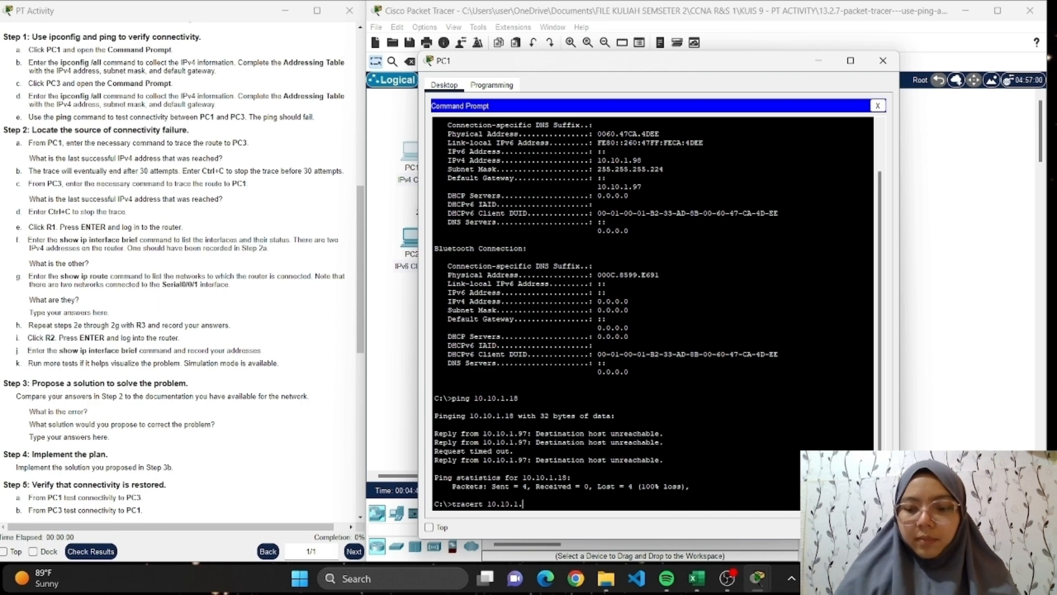
{"action": "type", "text": "18"}
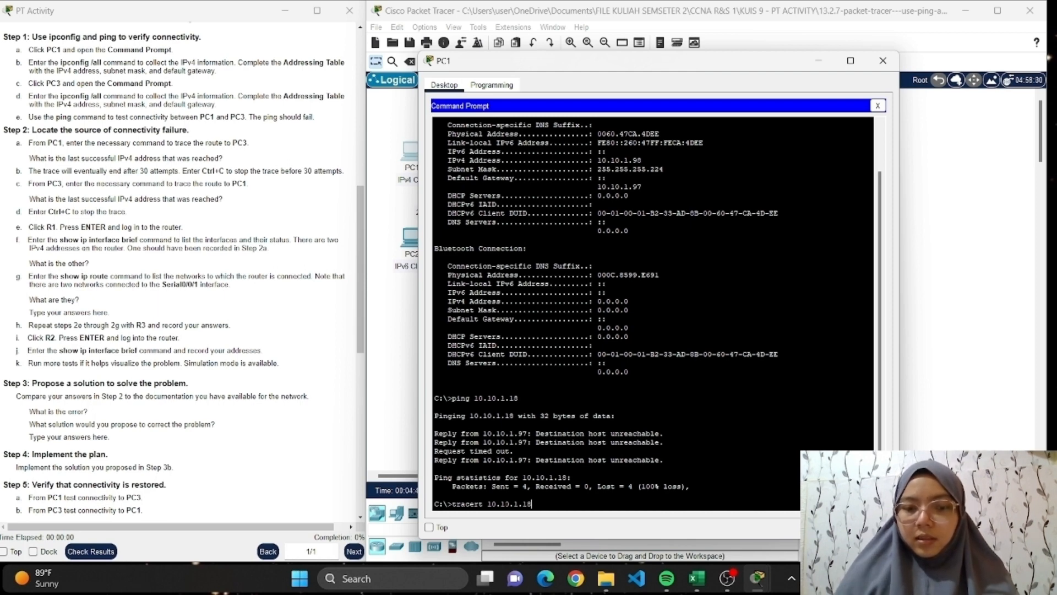
{"action": "key", "text": "Return"}
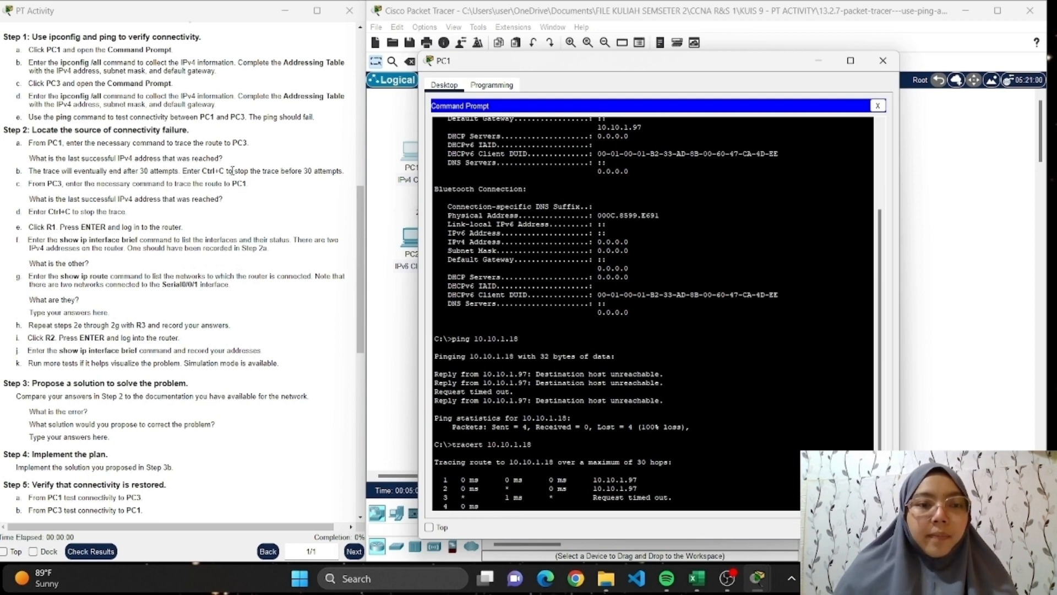
{"action": "key", "text": "ctrl+c"}
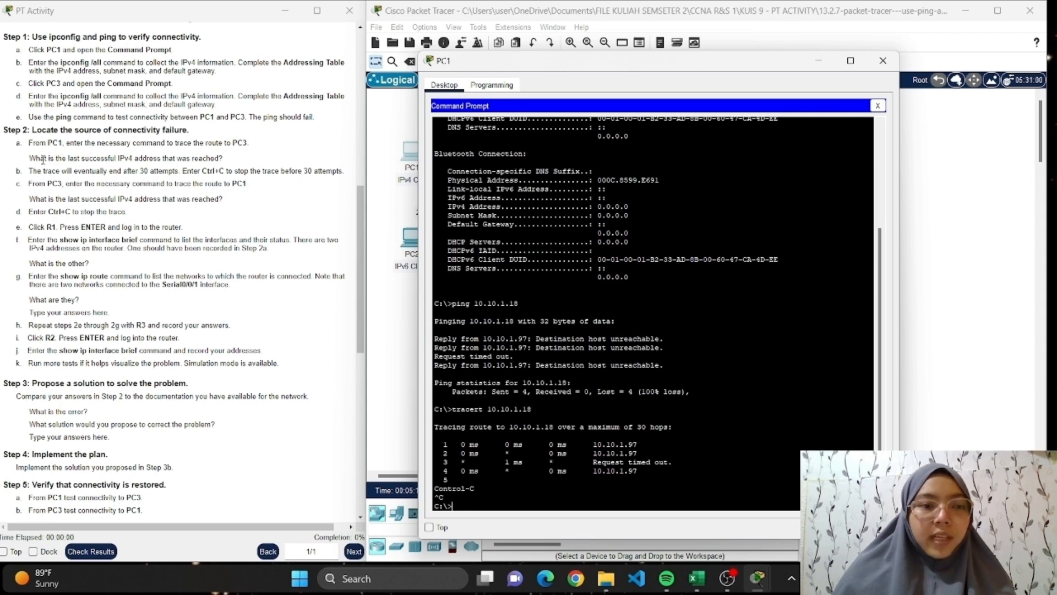
Mark the Step 2a question on the last successful IPv4 address and the first hop's address in PC1's trace, and close PC1.
{"action": "left_click_drag", "start_coordinate": [30, 159], "coordinate": [249, 167]}
{"action": "left_click", "coordinate": [263, 156]}
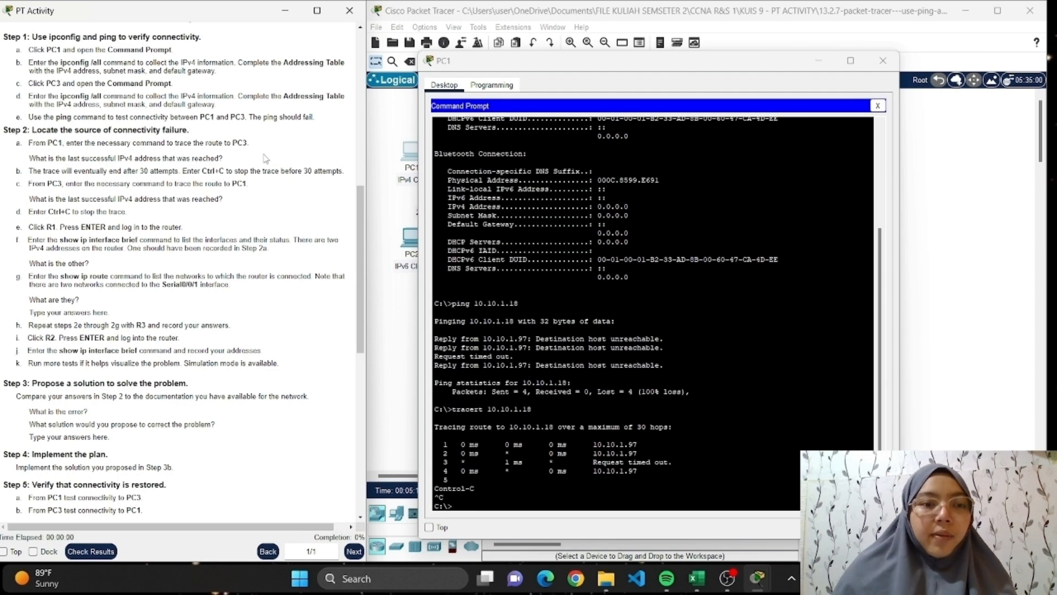
{"action": "triple_click", "coordinate": [266, 159]}
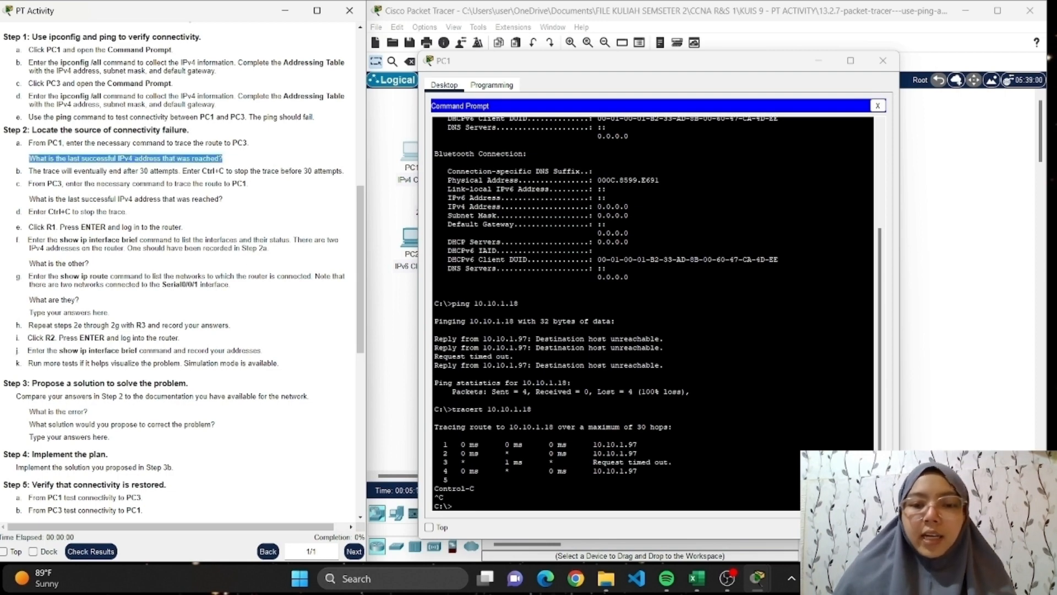
{"action": "left_click_drag", "start_coordinate": [593, 444], "coordinate": [637, 445]}
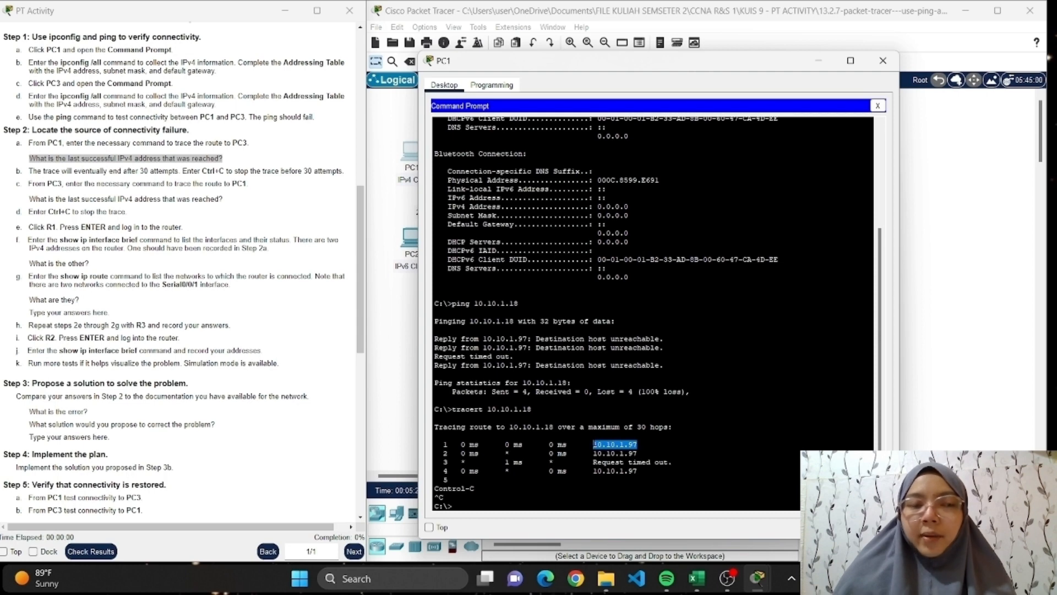
{"action": "left_click", "coordinate": [56, 191]}
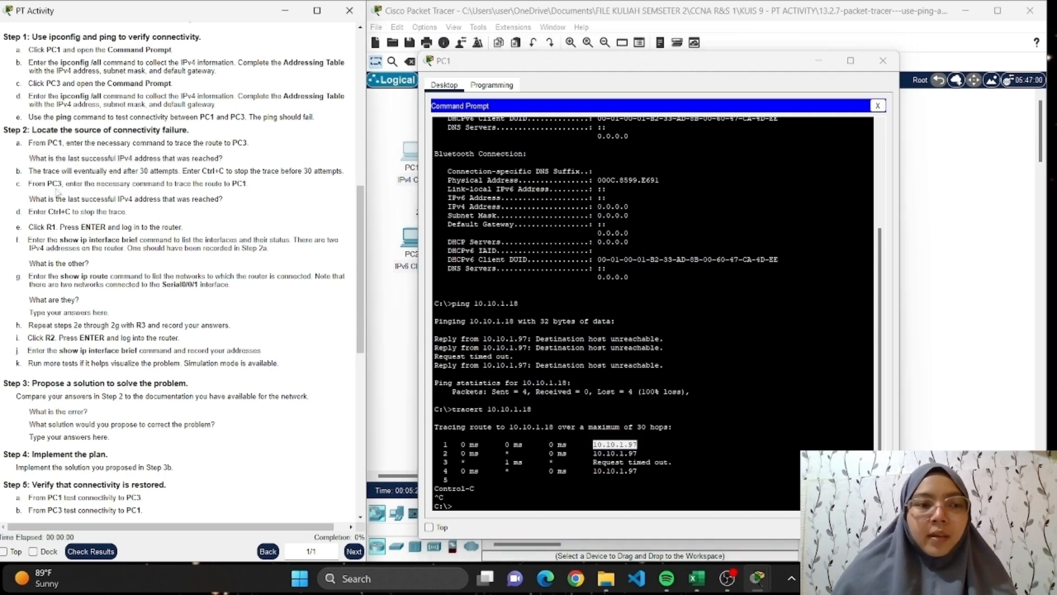
{"action": "left_click", "coordinate": [883, 61]}
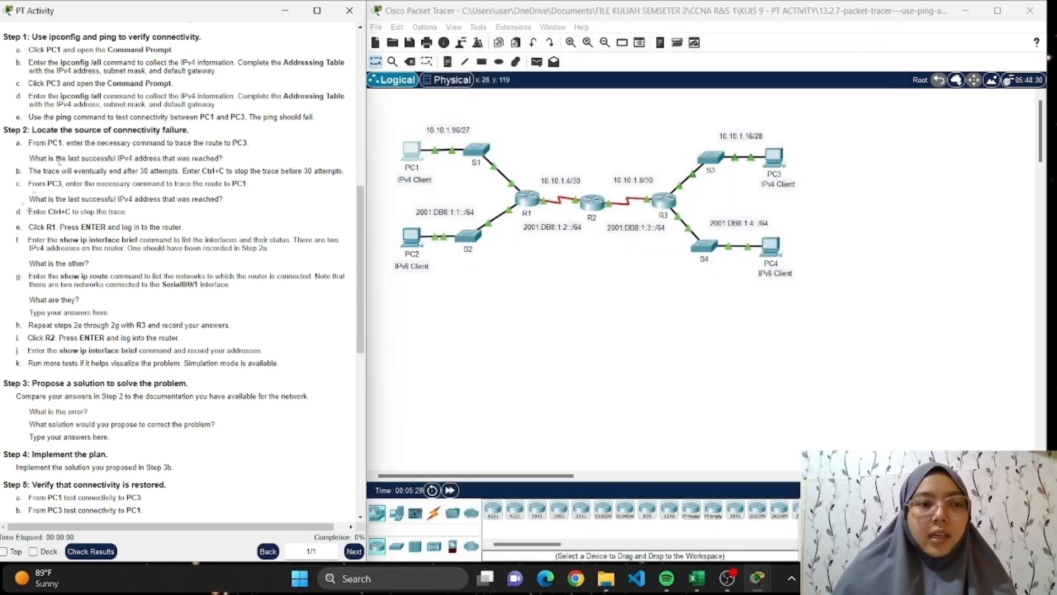
Trace the route from PC3 to PC1 with tracert 10.10.1.98, keeping the Excel Addressing Table workbook beside PC3's Command Prompt.
{"action": "scroll", "coordinate": [31, 183], "scroll_direction": "down", "scroll_amount": 1}
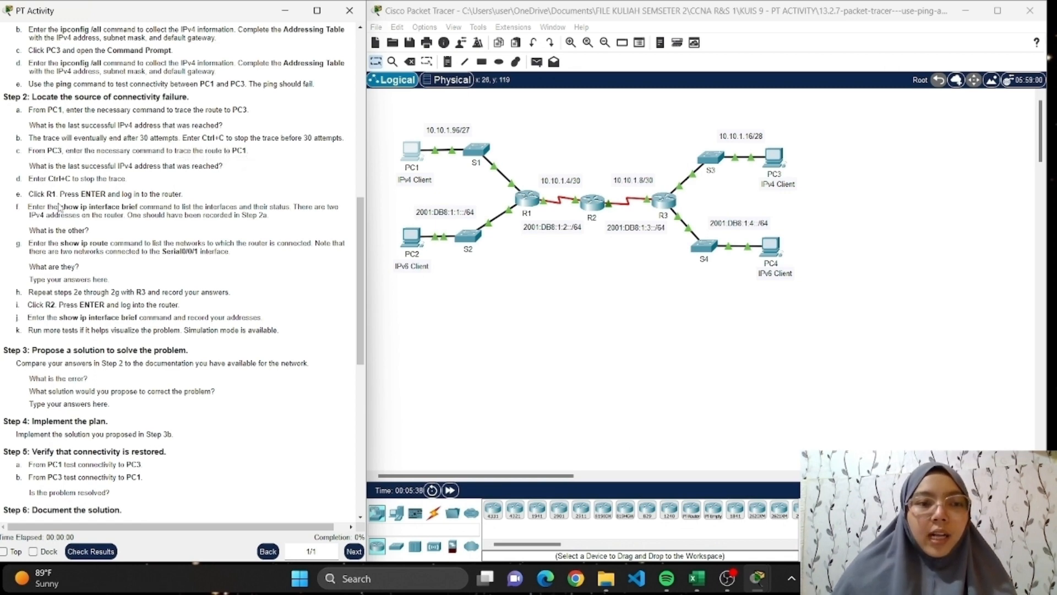
{"action": "left_click", "coordinate": [771, 161]}
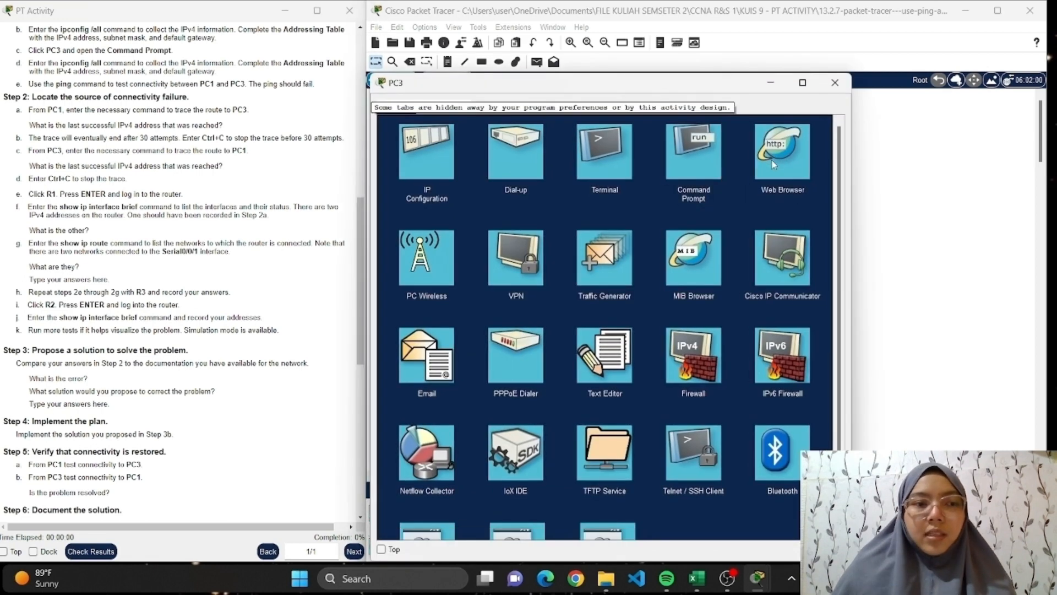
{"action": "left_click", "coordinate": [713, 168]}
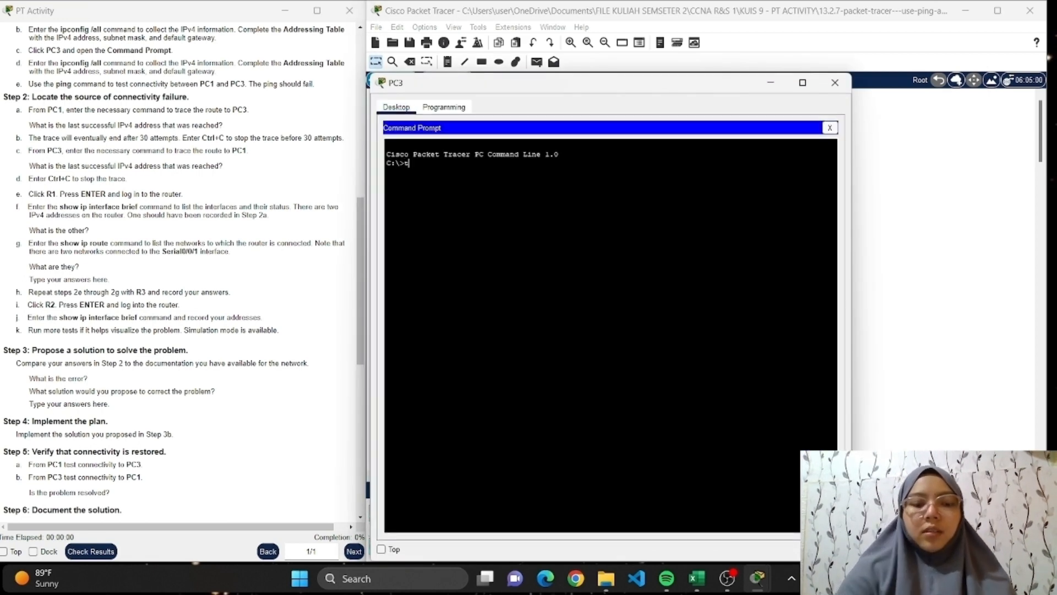
{"action": "type", "text": "tracert"}
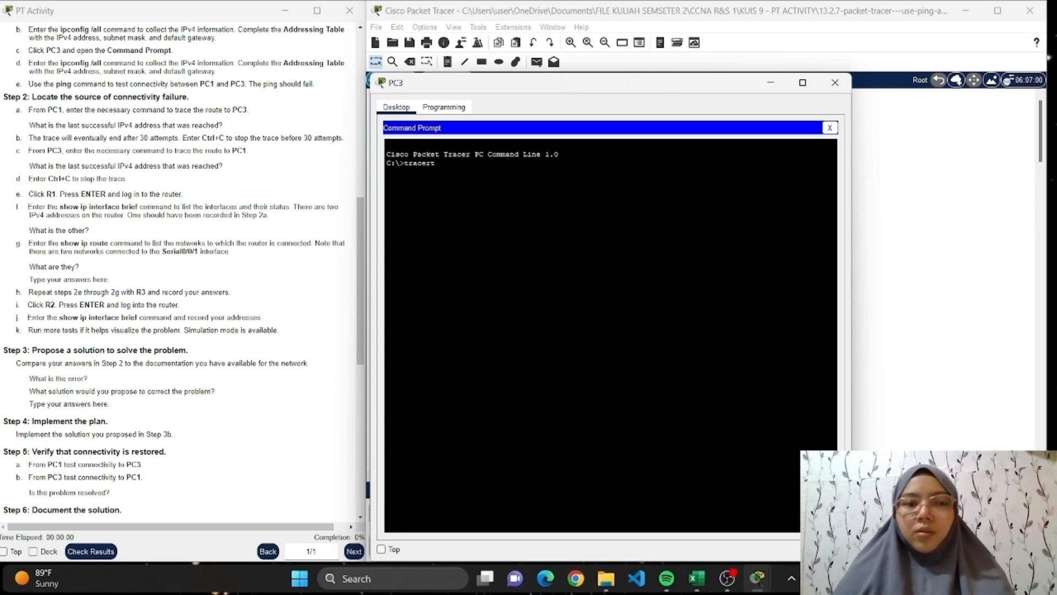
{"action": "left_click", "coordinate": [698, 579]}
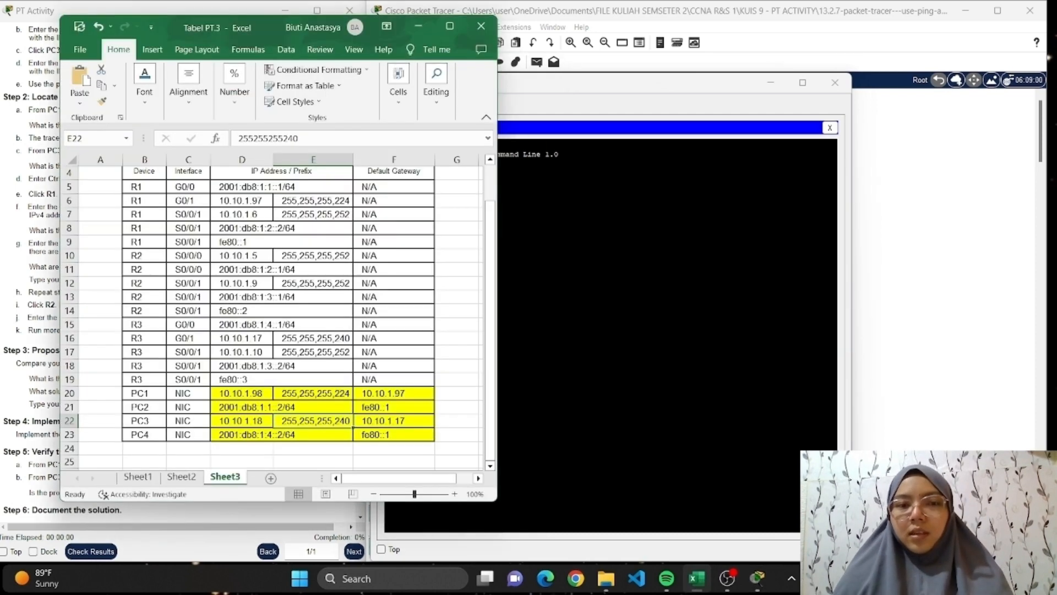
{"action": "left_click_drag", "start_coordinate": [617, 90], "coordinate": [749, 79]}
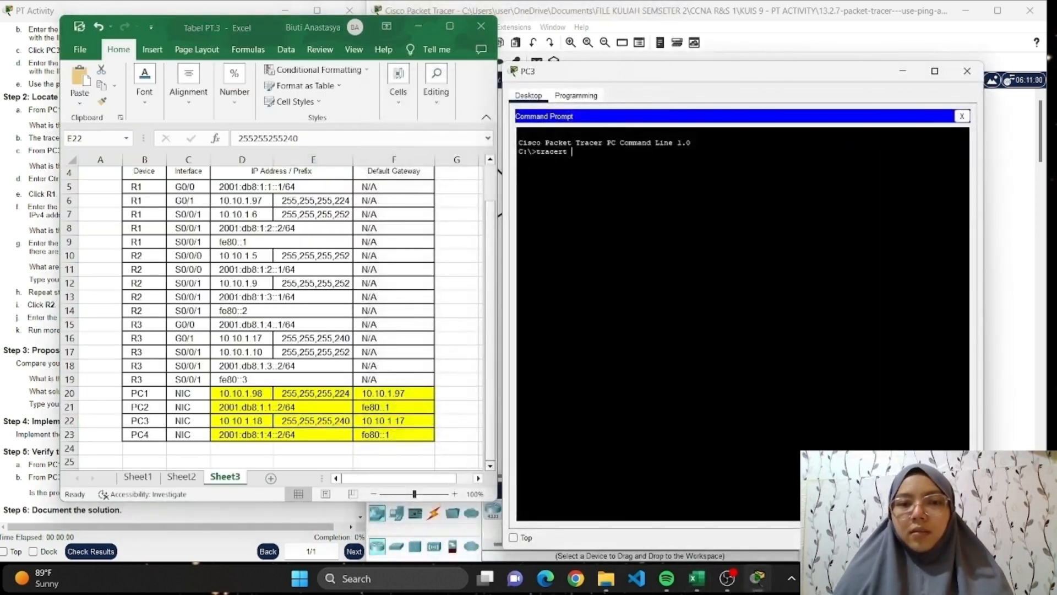
{"action": "type", "text": "1"}
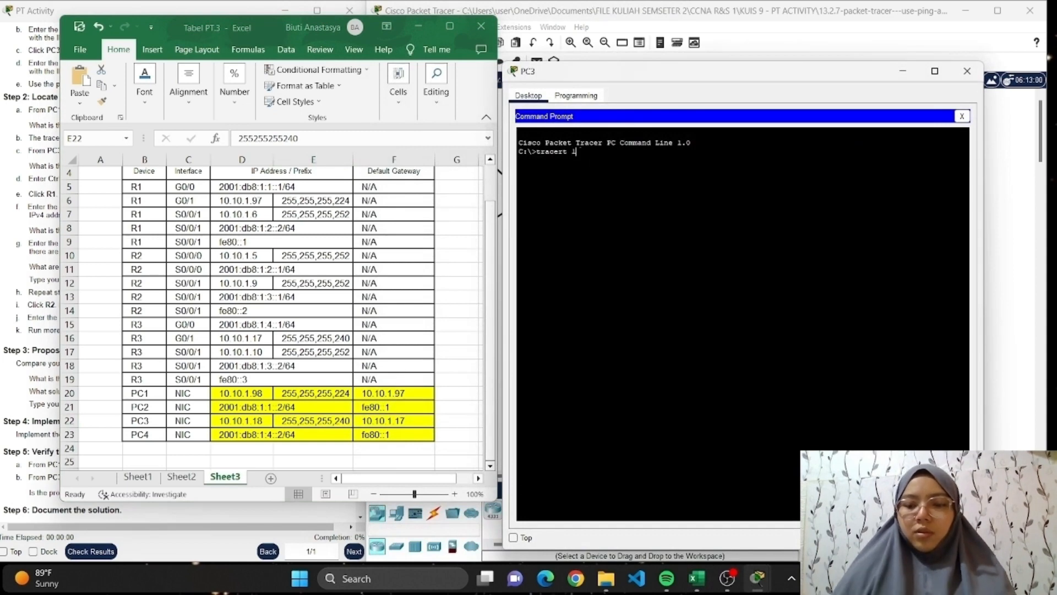
{"action": "type", "text": "0.10."}
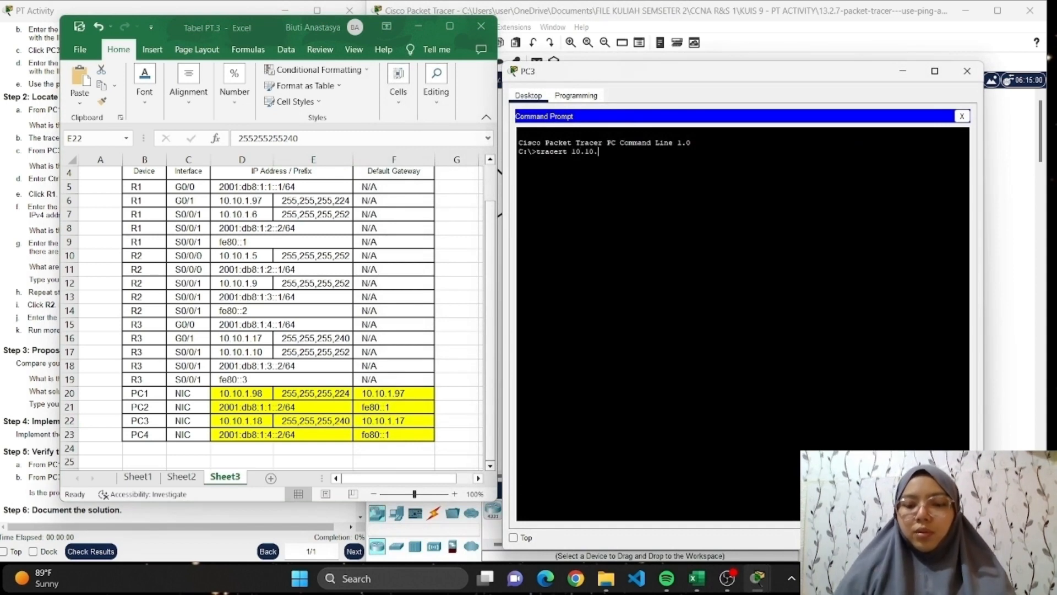
{"action": "type", "text": "1.98"}
{"action": "key", "text": "Return"}
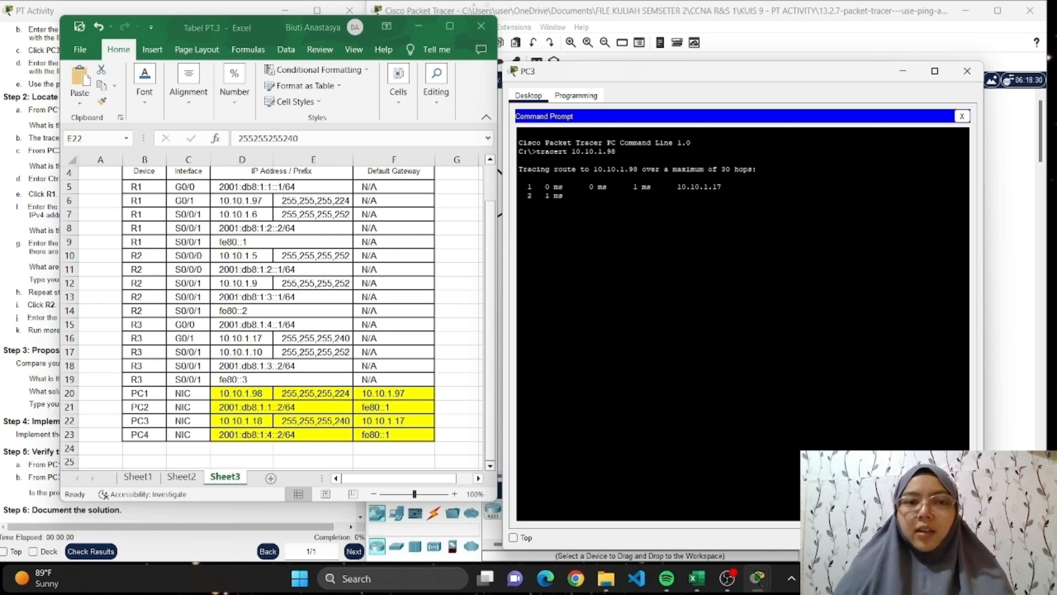
Minimize the workbook, interrupt PC3's trace, mark the first hop's address in its output, and close the PC3 window.
{"action": "left_click", "coordinate": [410, 30]}
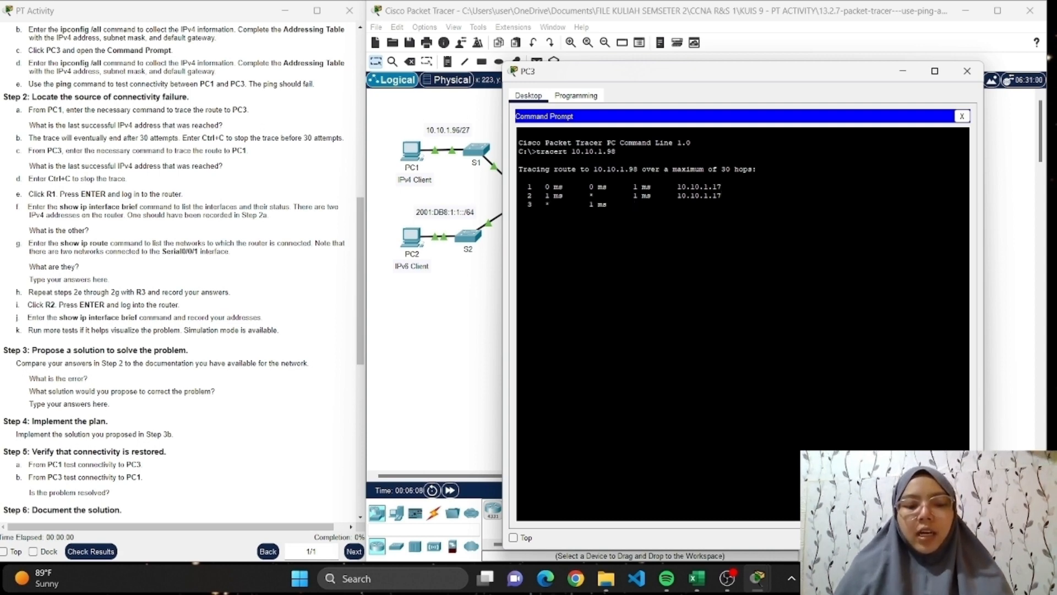
{"action": "key", "text": "ctrl+c"}
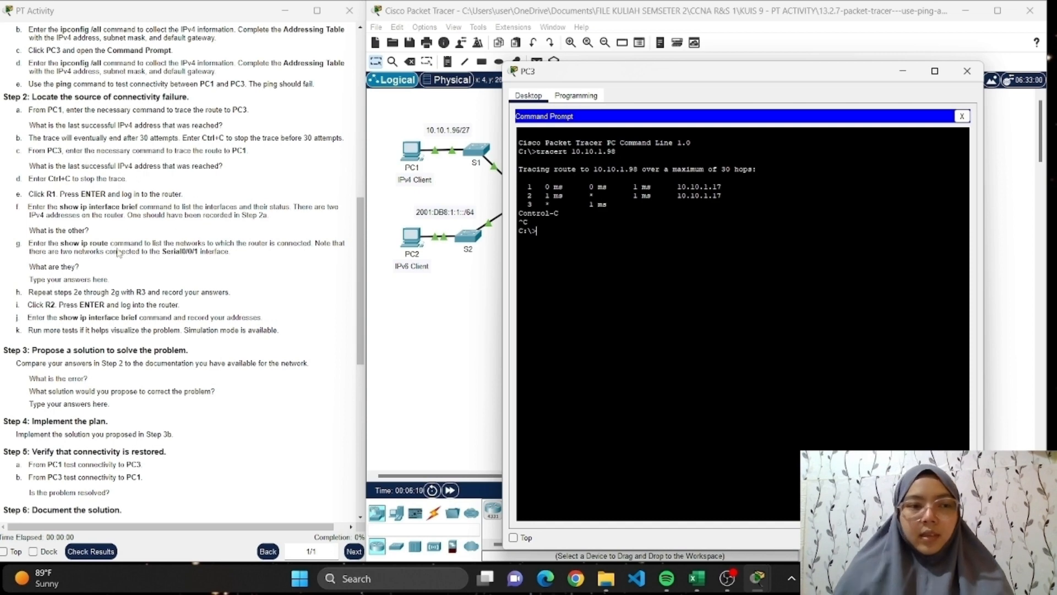
{"action": "scroll", "coordinate": [117, 252], "scroll_direction": "down", "scroll_amount": 2}
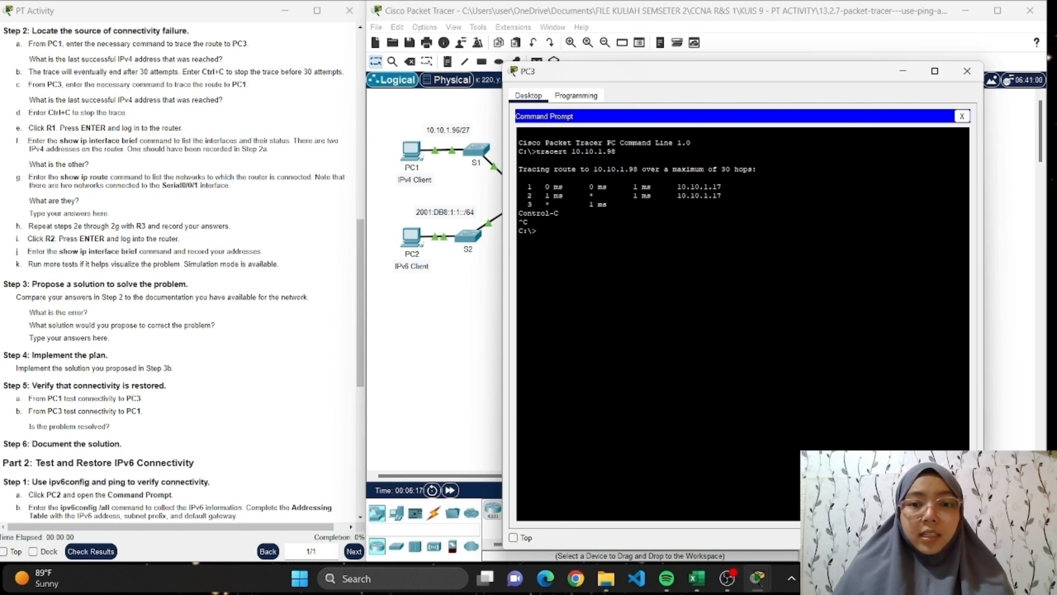
{"action": "left_click_drag", "start_coordinate": [673, 187], "coordinate": [719, 187]}
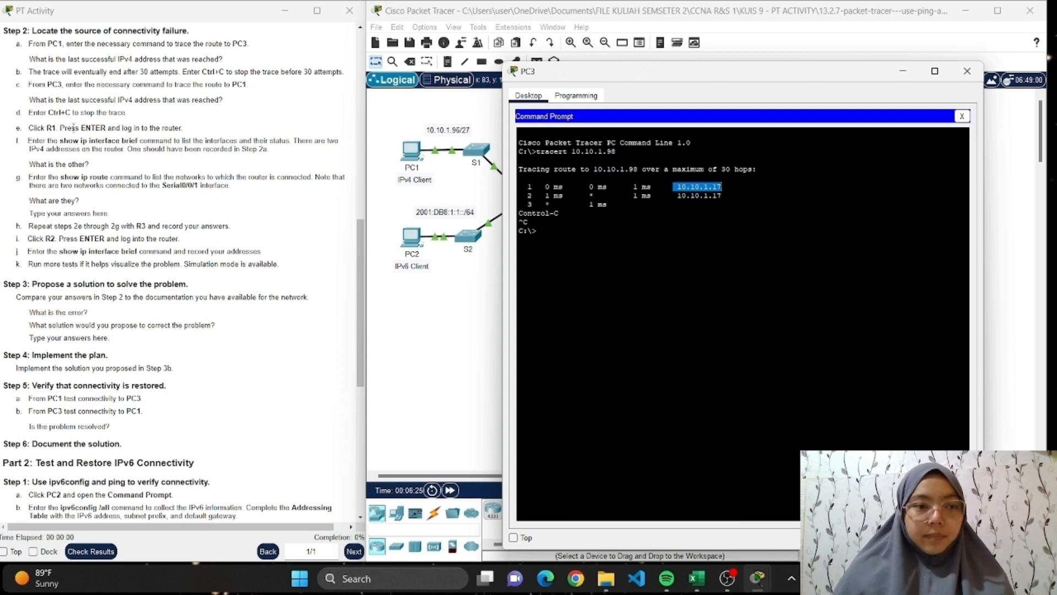
{"action": "scroll", "coordinate": [134, 218], "scroll_direction": "down", "scroll_amount": 1}
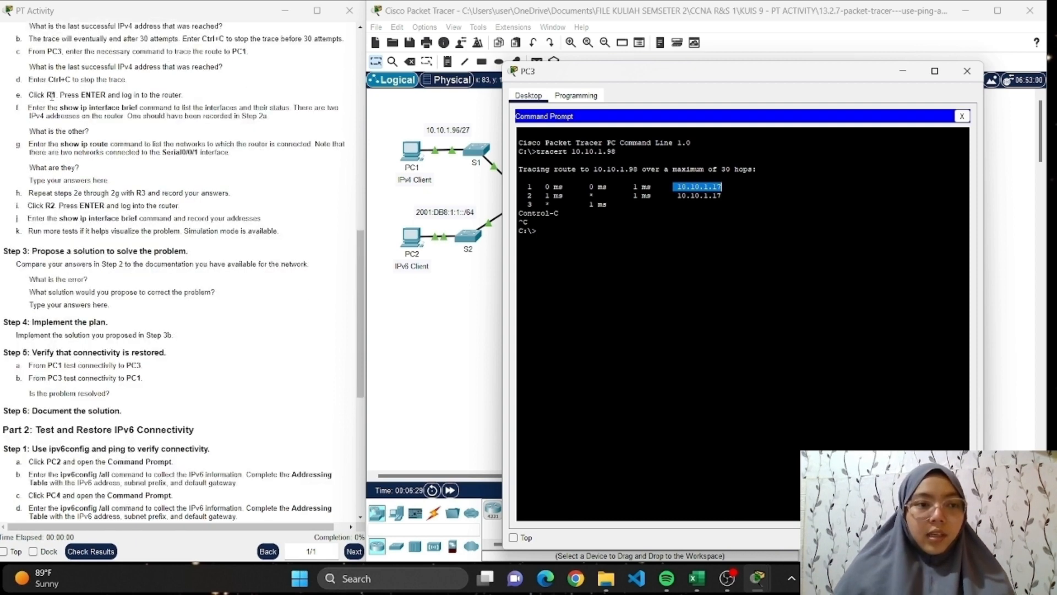
{"action": "left_click", "coordinate": [967, 76]}
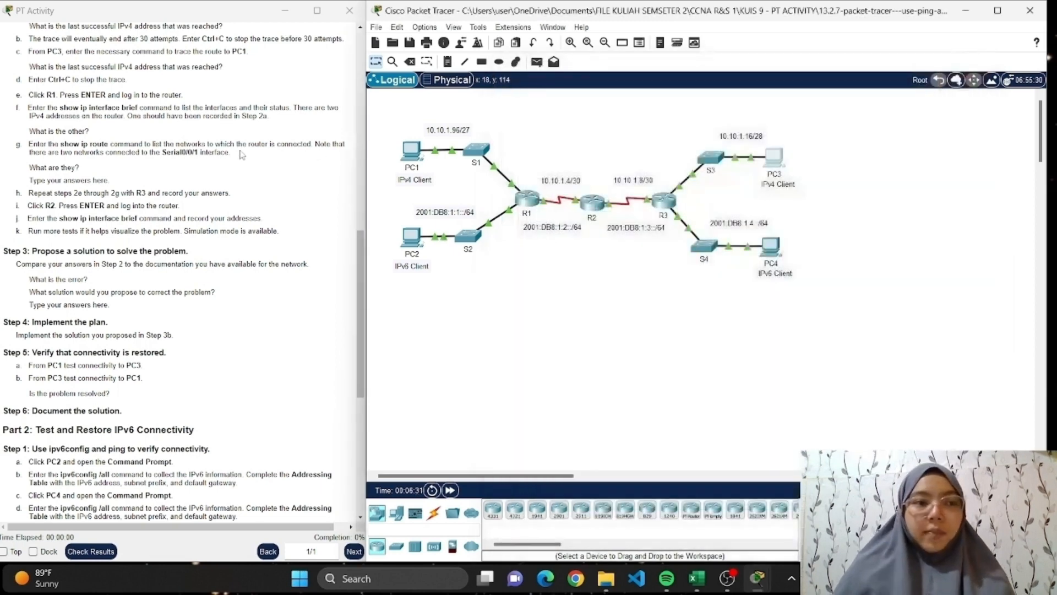
Open R1's CLI, log in with the user EXEC password, and enter privileged EXEC mode with its password.
{"action": "left_click", "coordinate": [530, 199]}
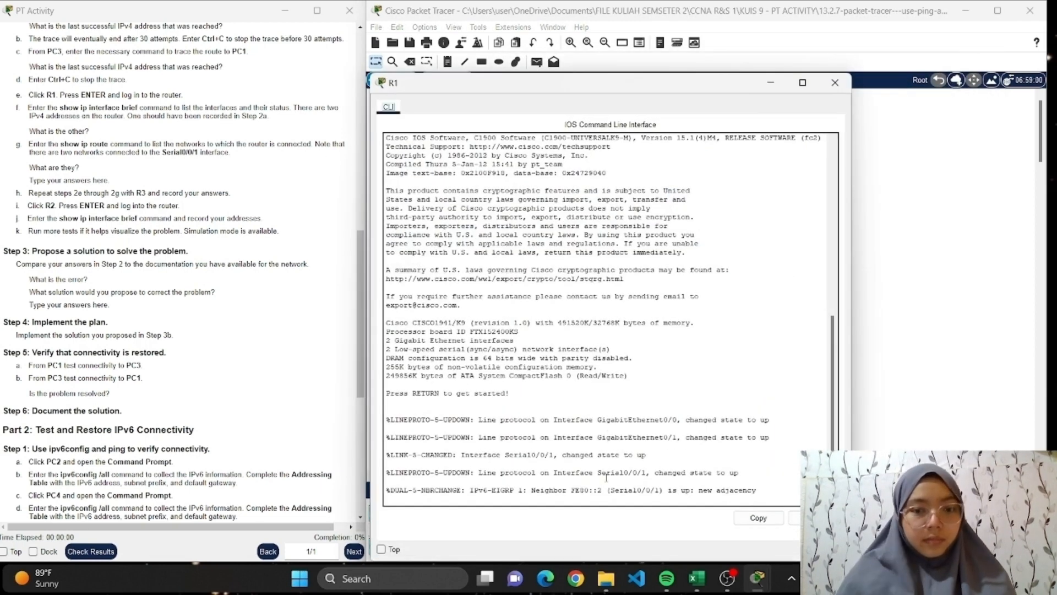
{"action": "key", "text": "Return"}
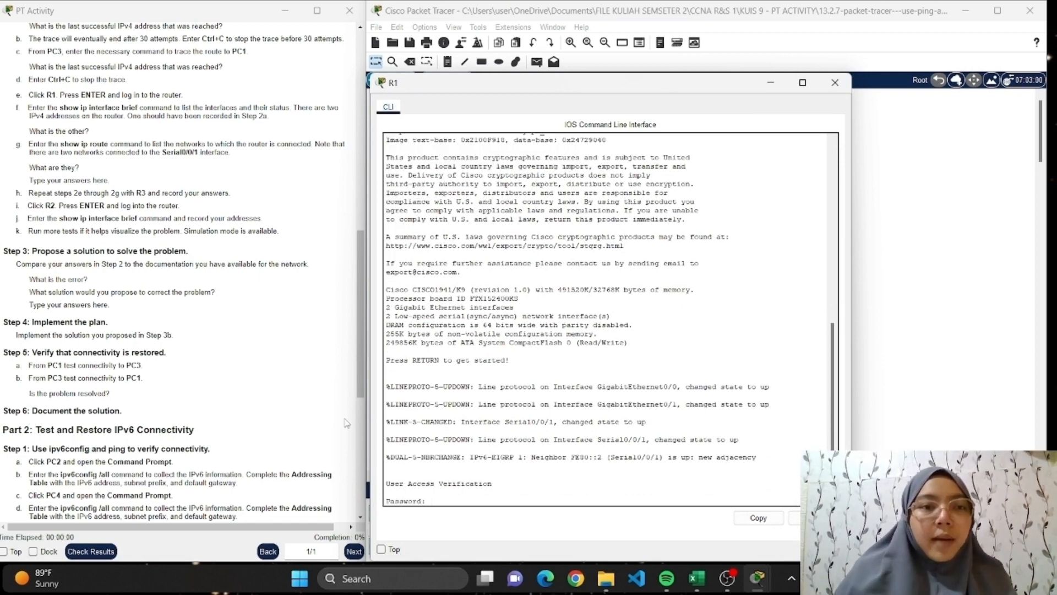
{"action": "scroll", "coordinate": [260, 286], "scroll_direction": "up", "scroll_amount": 5}
{"action": "scroll", "coordinate": [260, 286], "scroll_direction": "up", "scroll_amount": 3}
{"action": "scroll", "coordinate": [62, 342], "scroll_direction": "up", "scroll_amount": 1}
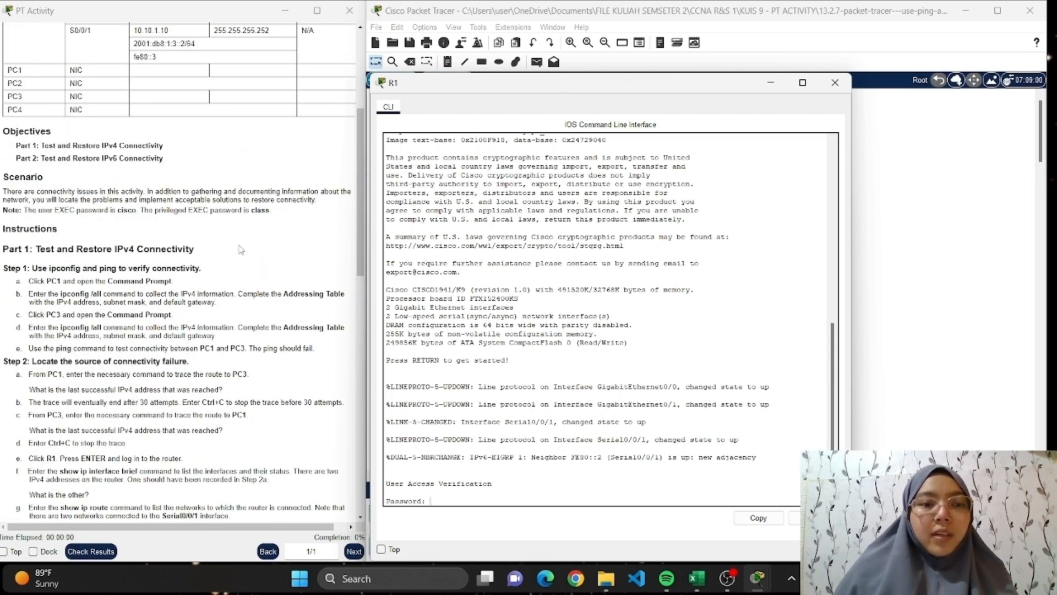
{"action": "scroll", "coordinate": [240, 249], "scroll_direction": "down", "scroll_amount": 4}
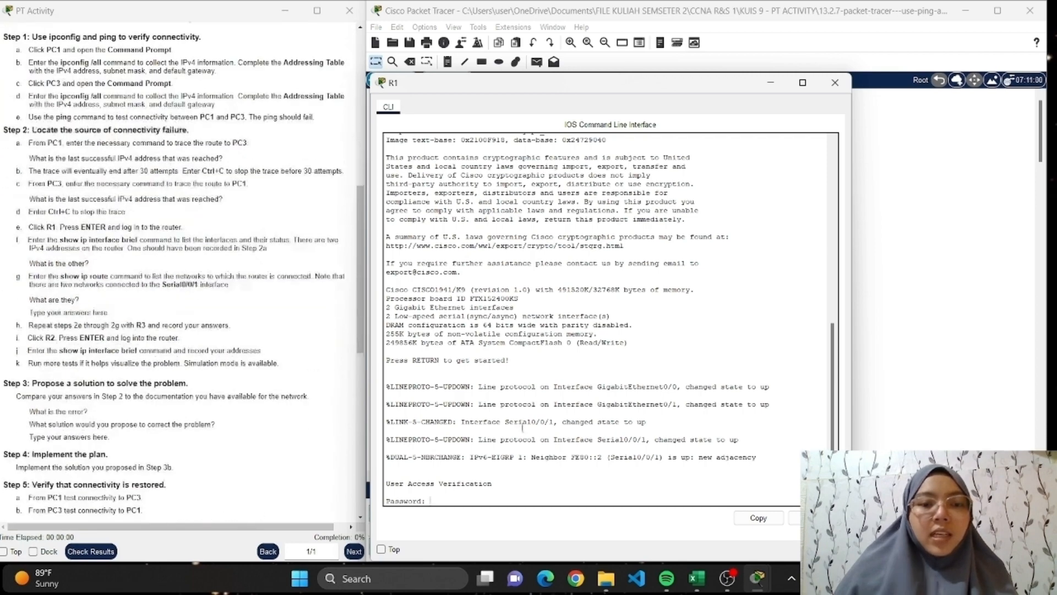
{"action": "scroll", "coordinate": [101, 348], "scroll_direction": "up", "scroll_amount": 2}
{"action": "scroll", "coordinate": [101, 348], "scroll_direction": "down", "scroll_amount": 2}
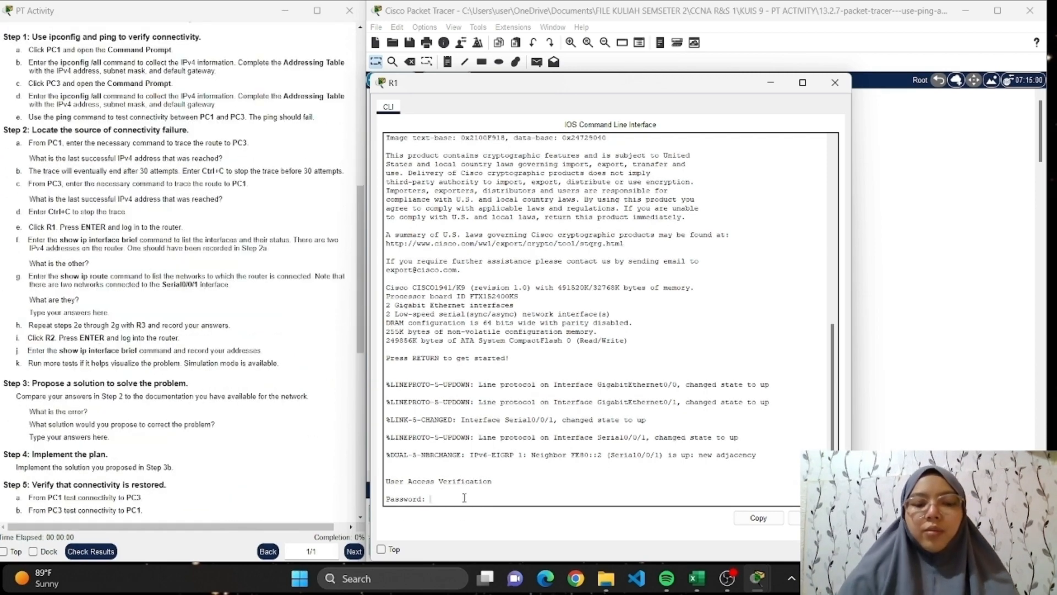
{"action": "key", "text": "Return"}
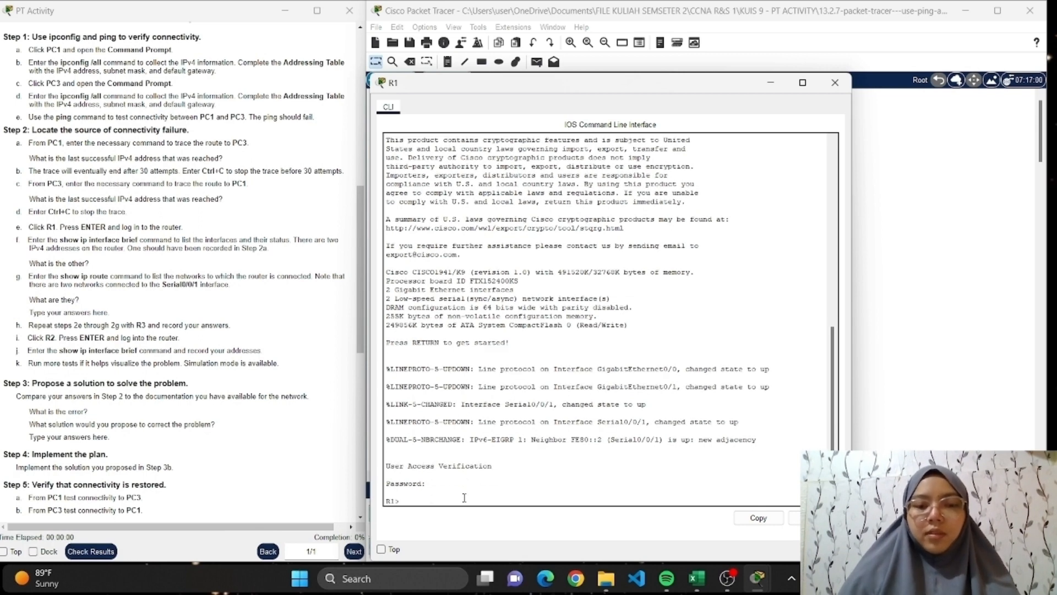
{"action": "type", "text": "en"}
{"action": "key", "text": "Return"}
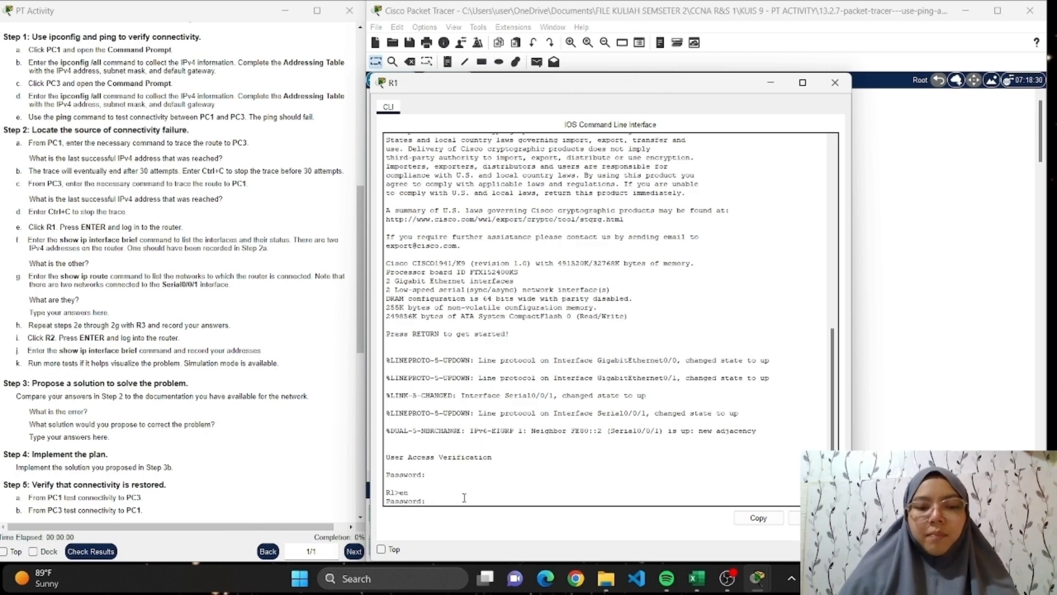
{"action": "key", "text": "Return"}
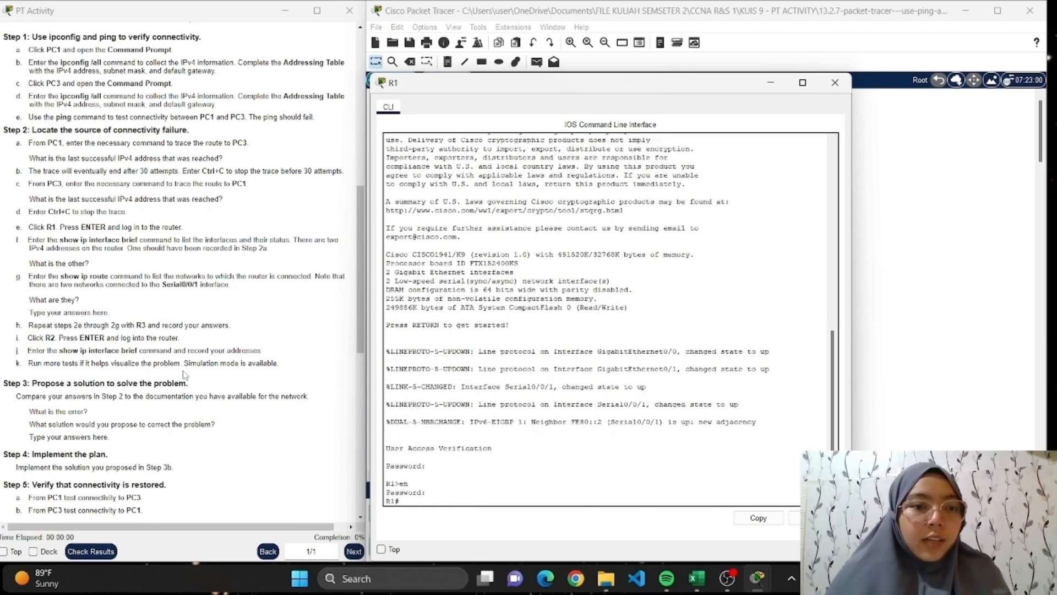
List R1's interfaces and their status with show ip interface brief.
{"action": "scroll", "coordinate": [87, 164], "scroll_direction": "down", "scroll_amount": 3}
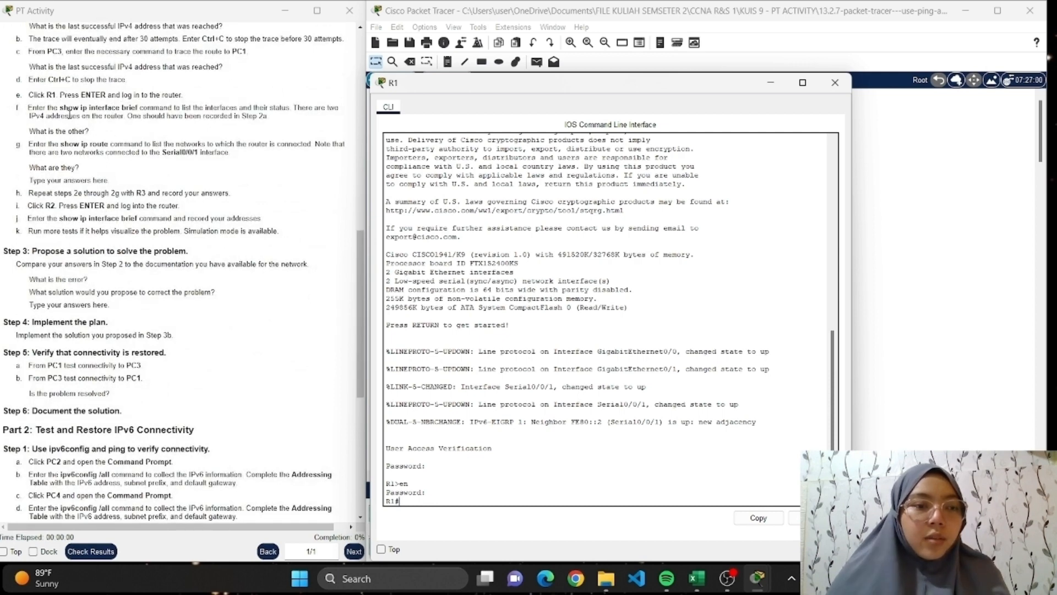
{"action": "type", "text": "sh"}
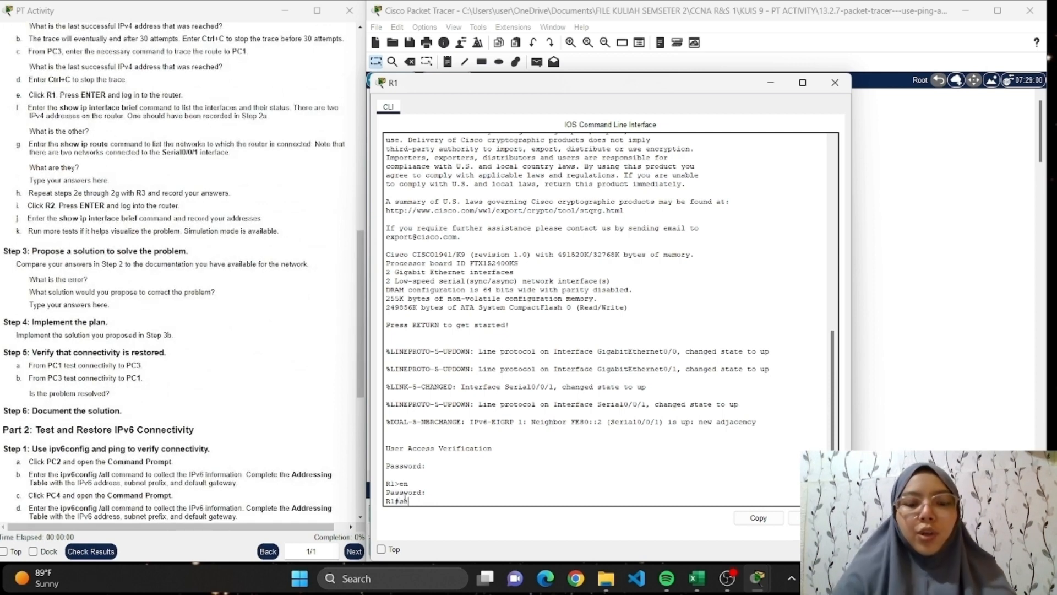
{"action": "type", "text": "ow ip route"}
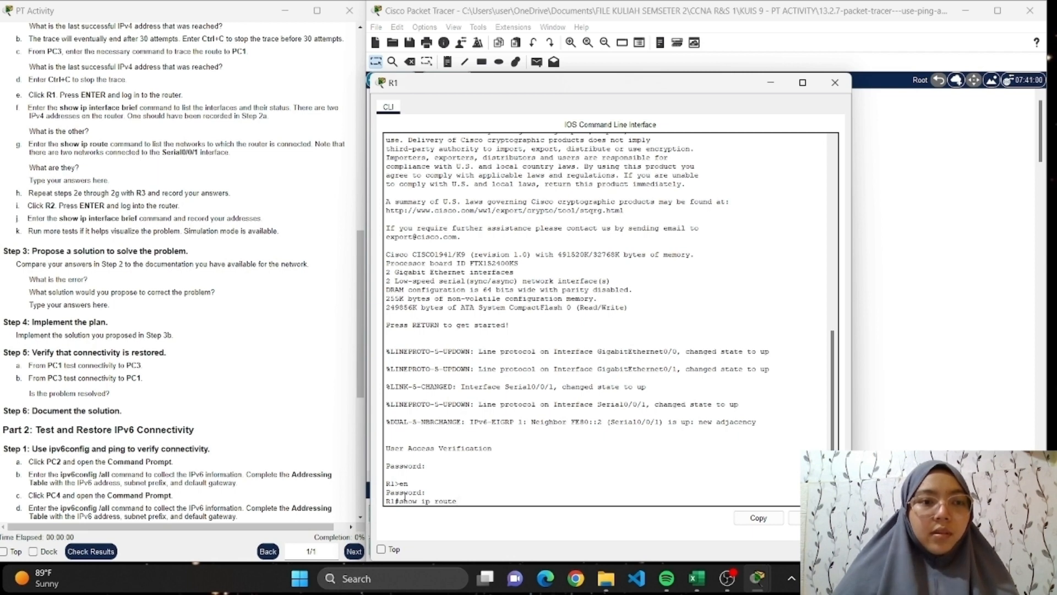
{"action": "key", "text": "BackSpace"}
{"action": "key", "text": "BackSpace"}
{"action": "key", "text": "BackSpace"}
{"action": "key", "text": "BackSpace"}
{"action": "key", "text": "BackSpace"}
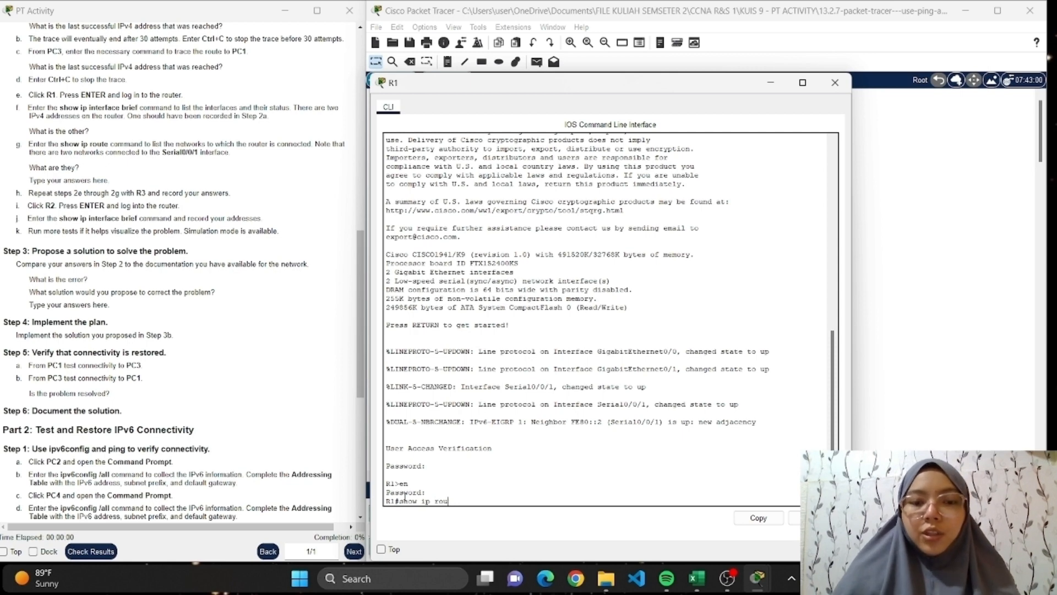
{"action": "type", "text": "inter"}
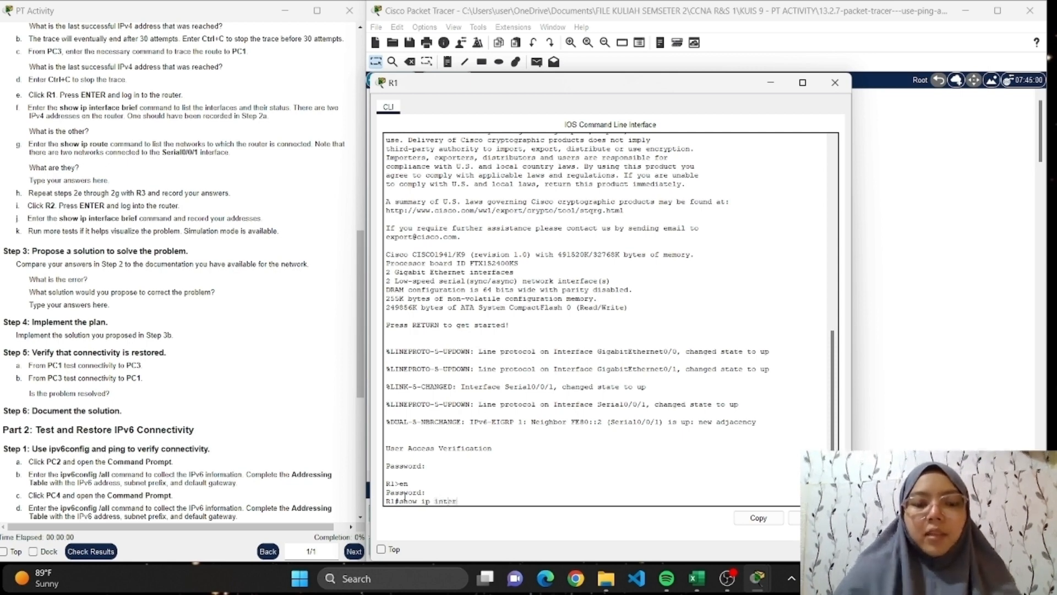
{"action": "type", "text": "face brief"}
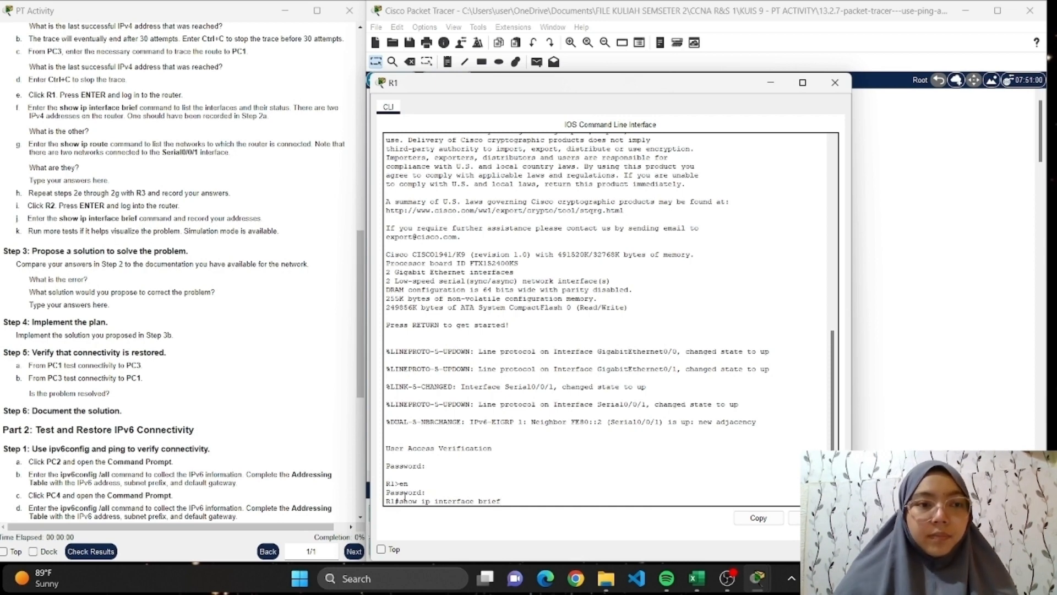
{"action": "key", "text": "Return"}
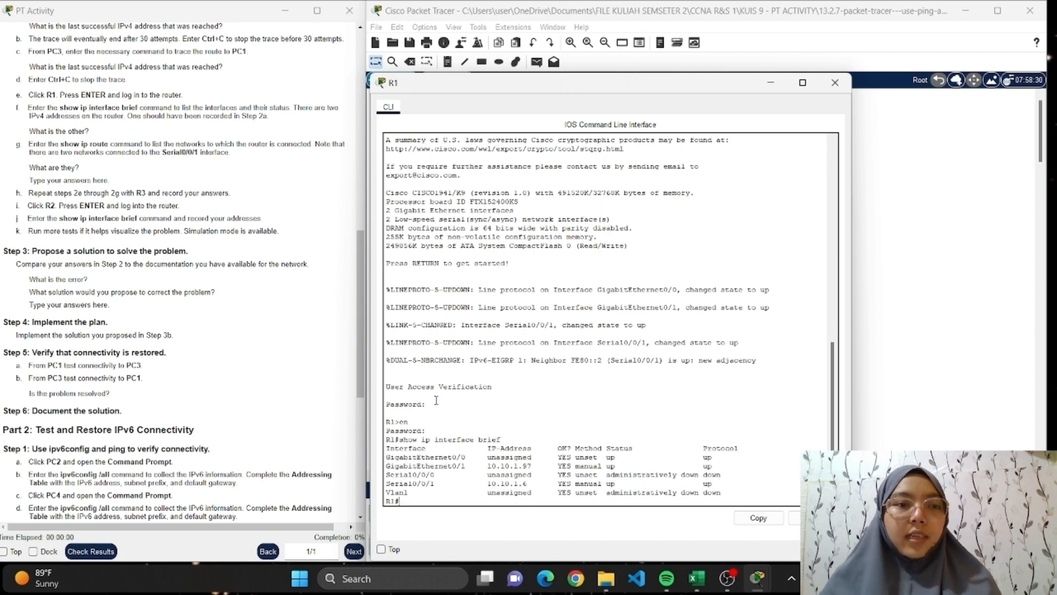
Mark the Step 2f note about the address recorded in Step 2a and read the remaining Step 2 instructions.
{"action": "left_click_drag", "start_coordinate": [146, 116], "coordinate": [273, 116]}
{"action": "scroll", "coordinate": [149, 129], "scroll_direction": "up", "scroll_amount": 2}
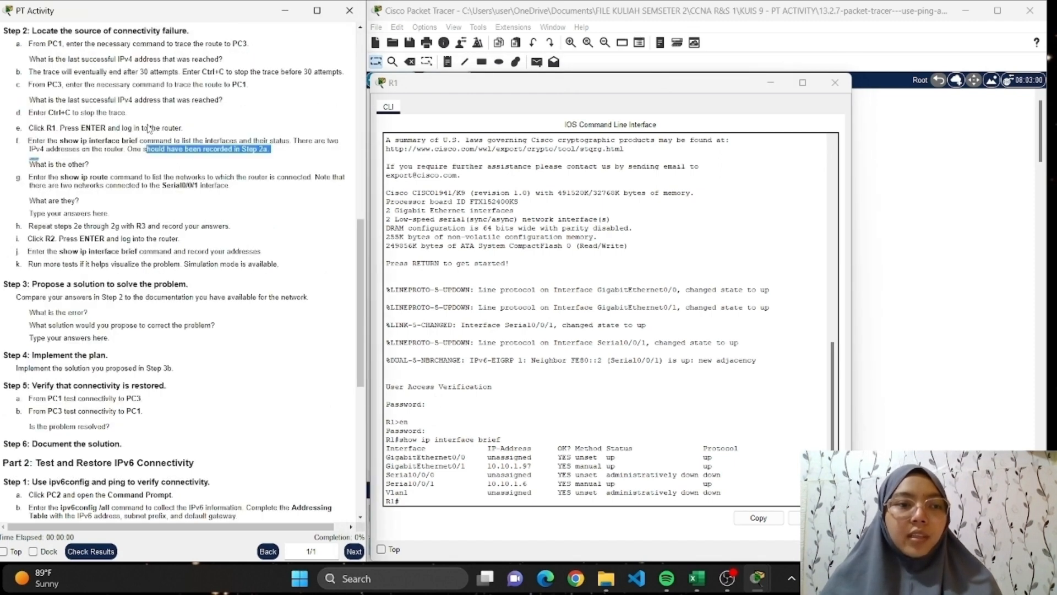
{"action": "scroll", "coordinate": [111, 149], "scroll_direction": "down", "scroll_amount": 2}
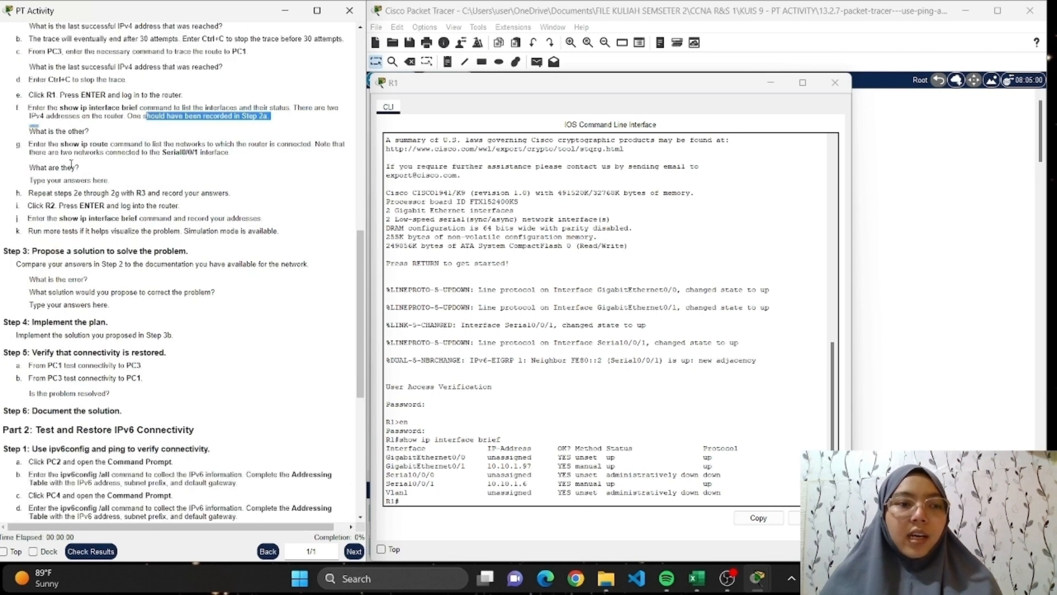
{"action": "scroll", "coordinate": [507, 436], "scroll_direction": "down", "scroll_amount": 1}
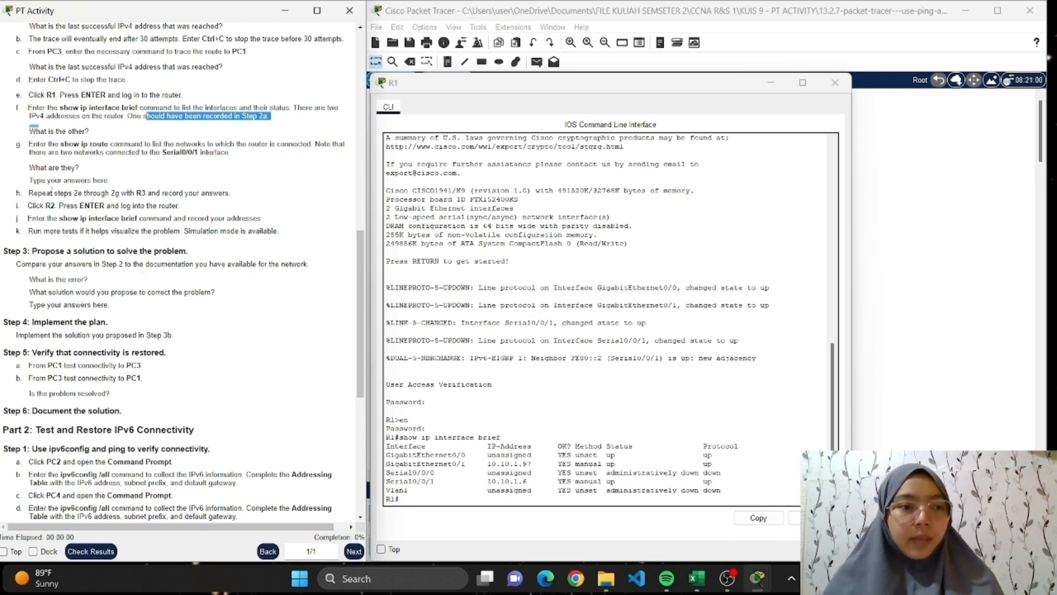
{"action": "scroll", "coordinate": [135, 188], "scroll_direction": "down", "scroll_amount": 2}
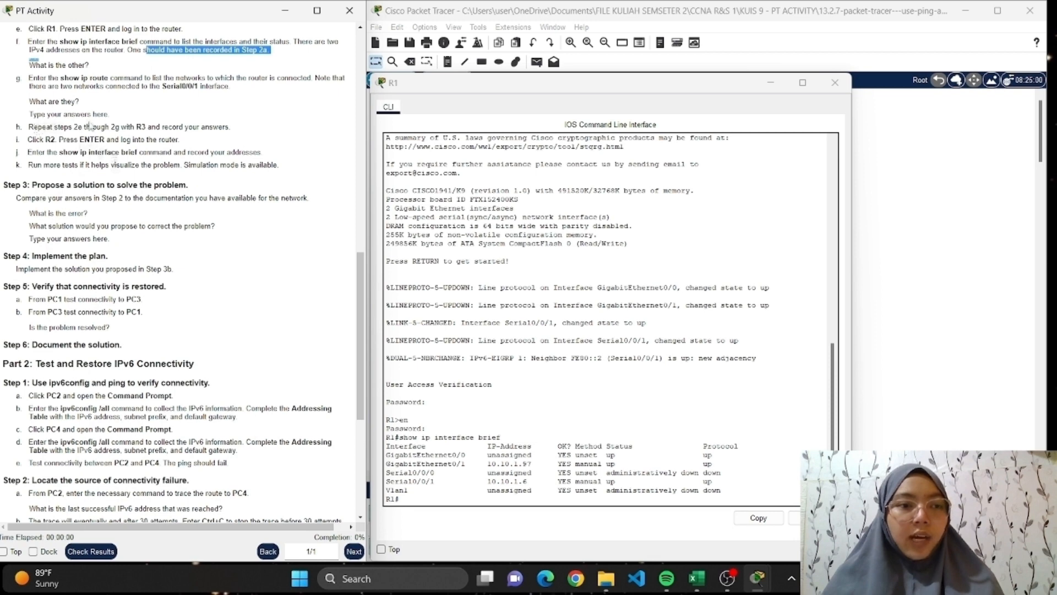
{"action": "scroll", "coordinate": [106, 139], "scroll_direction": "up", "scroll_amount": 1}
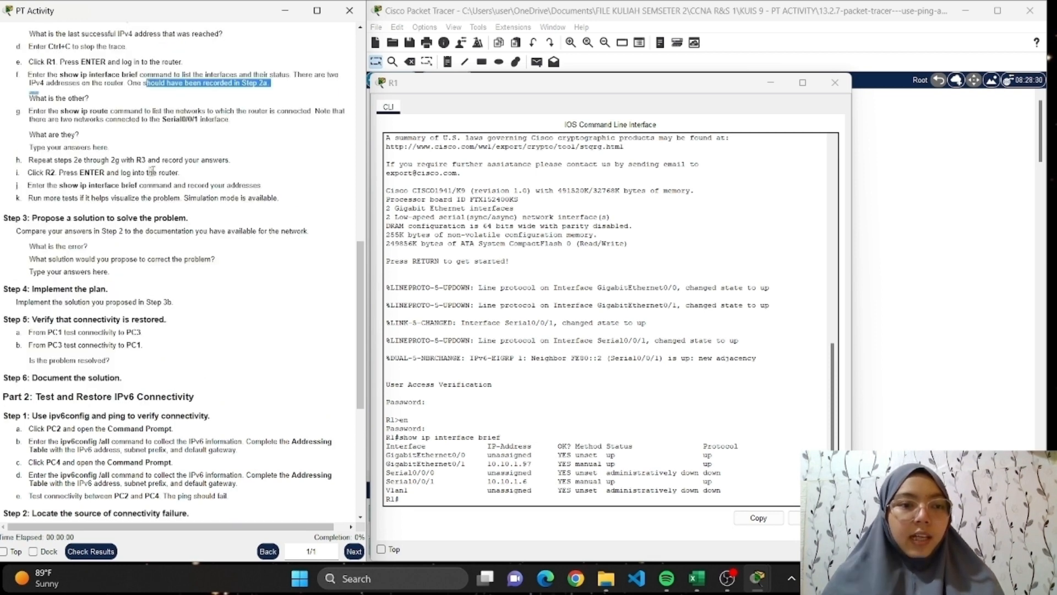
{"action": "scroll", "coordinate": [245, 167], "scroll_direction": "up", "scroll_amount": 1}
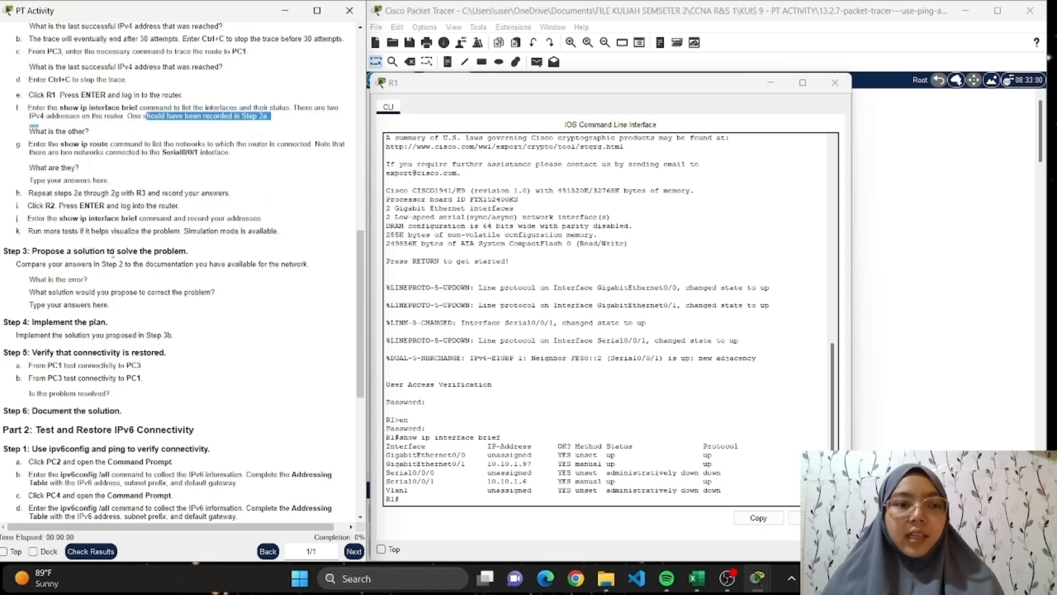
{"action": "scroll", "coordinate": [117, 256], "scroll_direction": "down", "scroll_amount": 1}
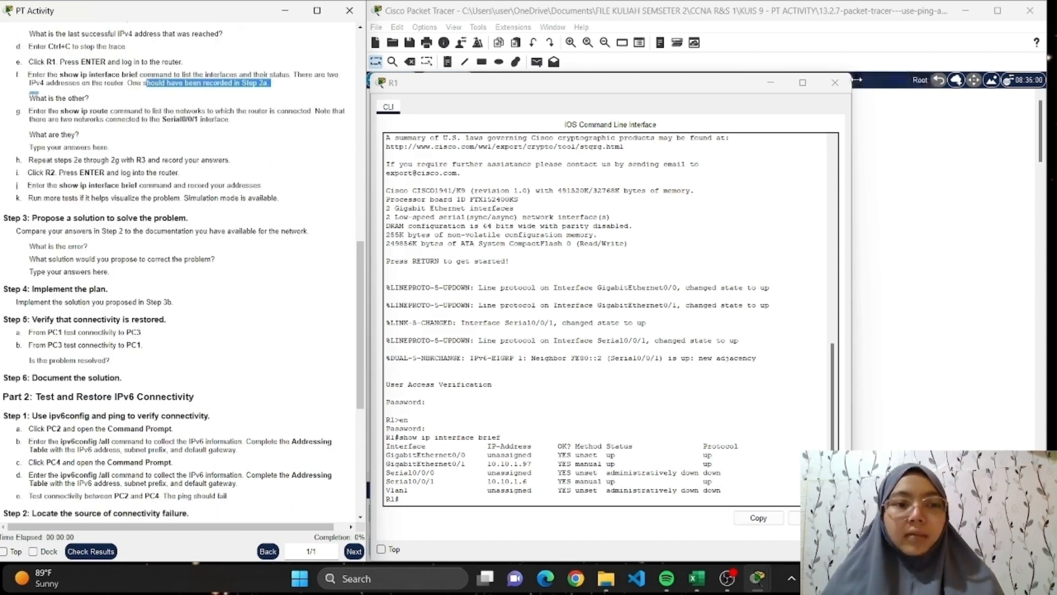
Close R1, open R3's CLI, and log in to privileged EXEC mode with the user EXEC and privileged EXEC passwords.
{"action": "left_click", "coordinate": [834, 82]}
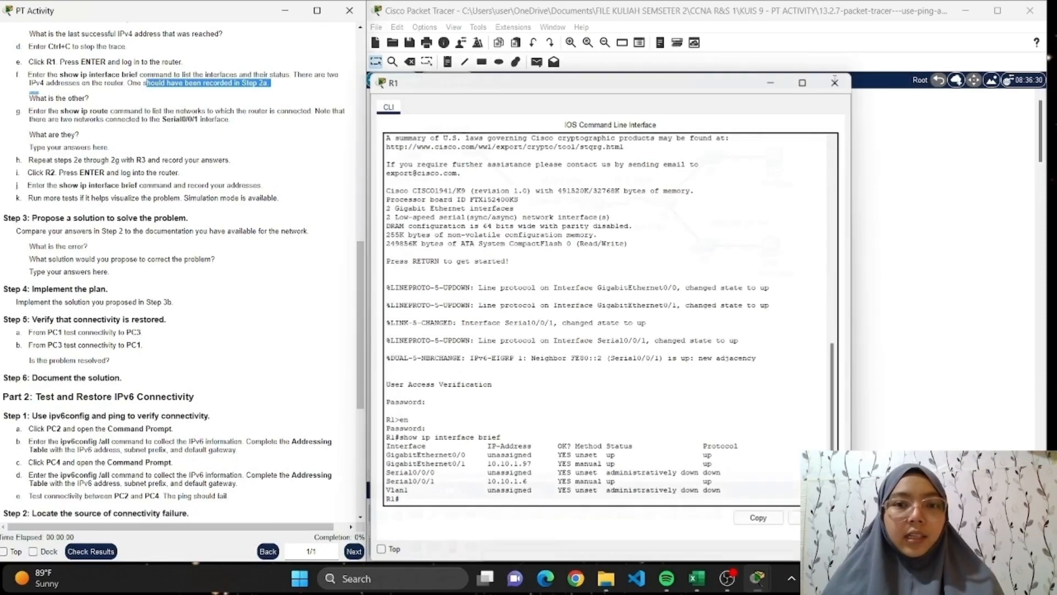
{"action": "left_click", "coordinate": [664, 201]}
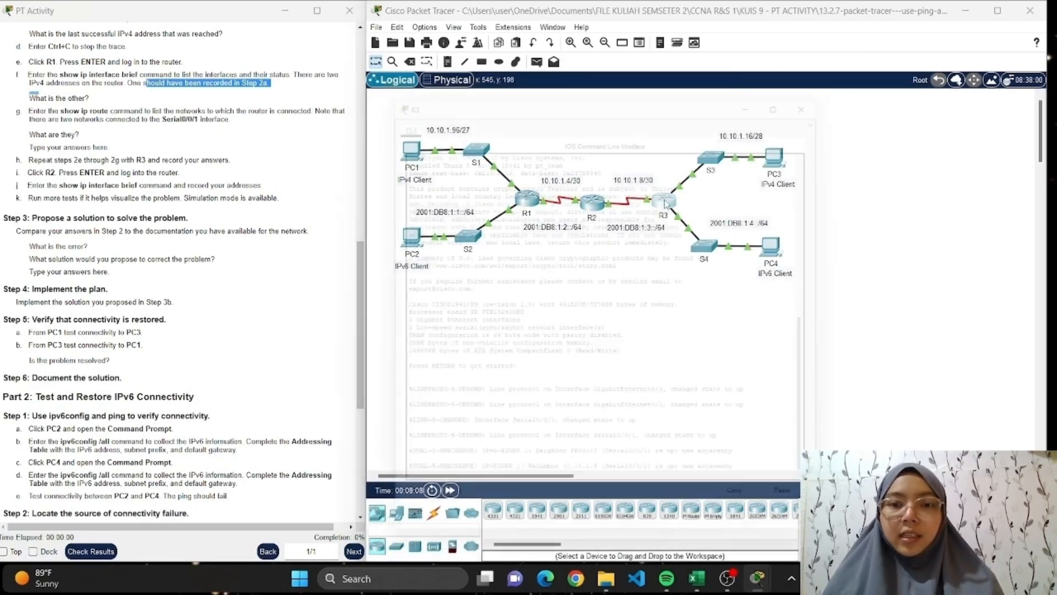
{"action": "left_click", "coordinate": [764, 500]}
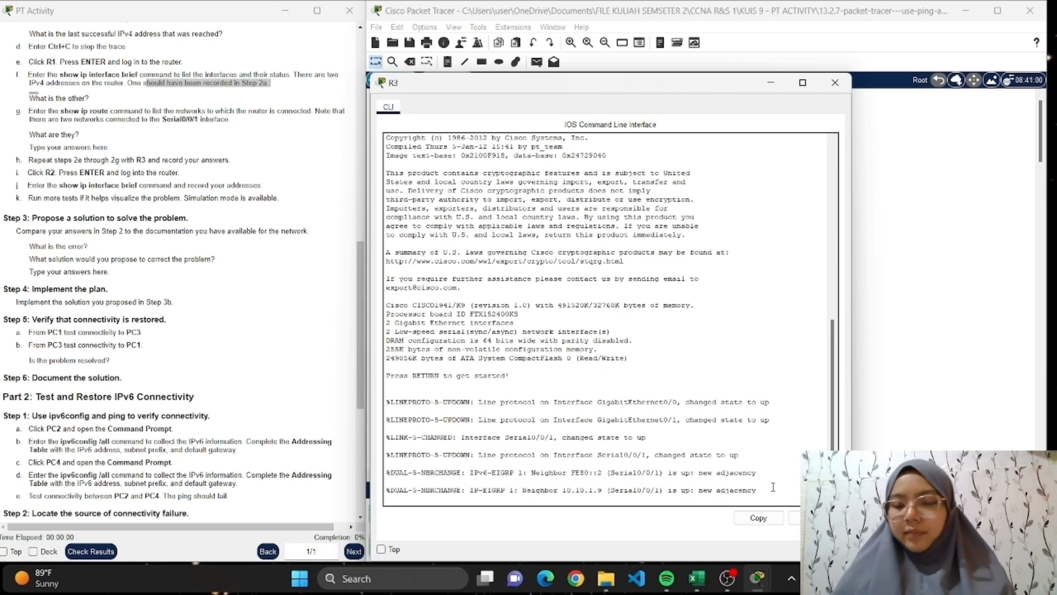
{"action": "key", "text": "Return"}
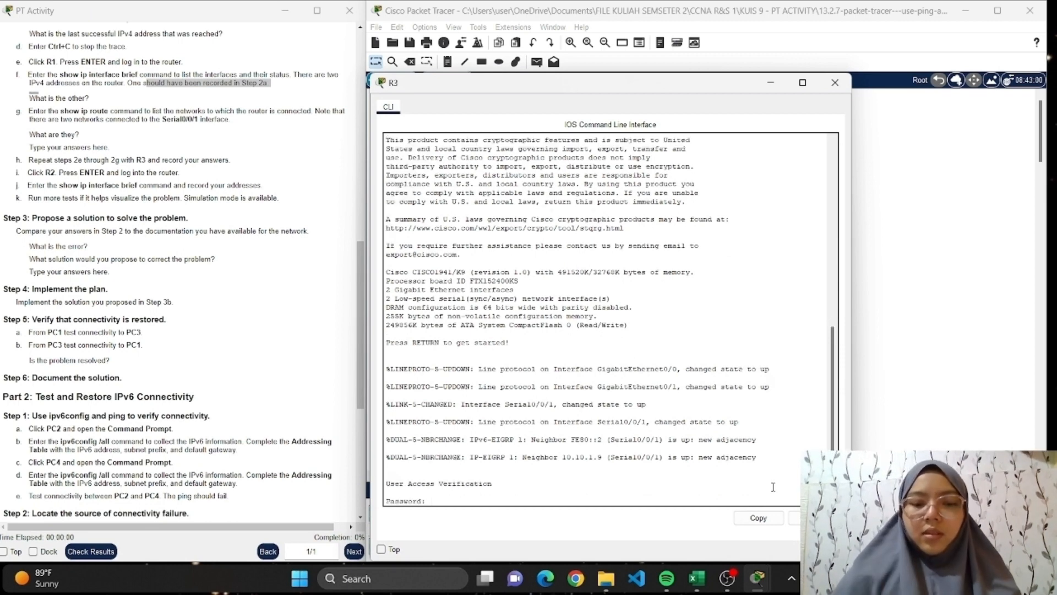
{"action": "key", "text": "Return"}
{"action": "type", "text": "en"}
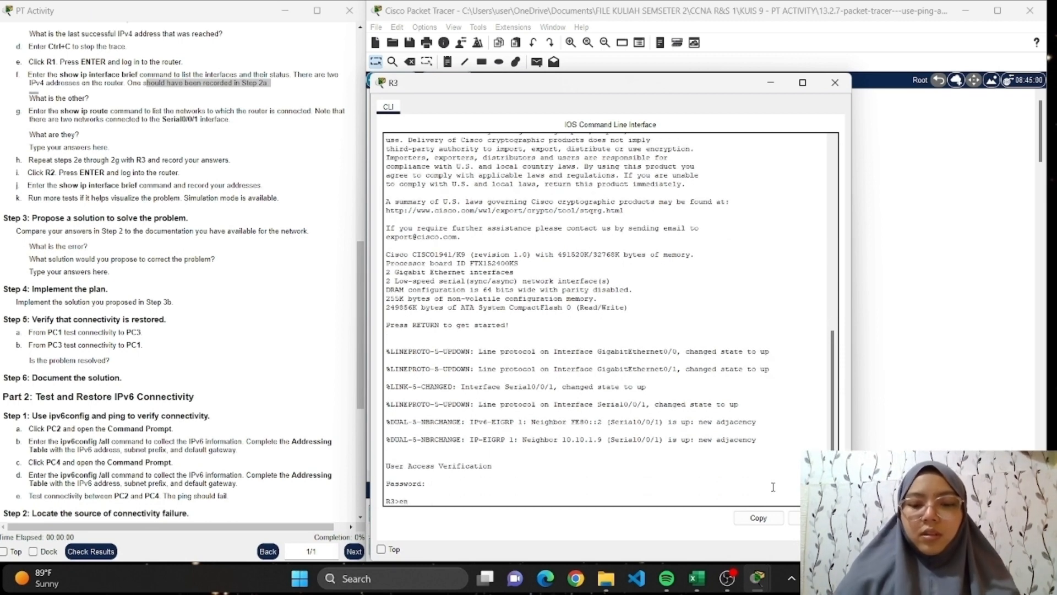
{"action": "key", "text": "Return"}
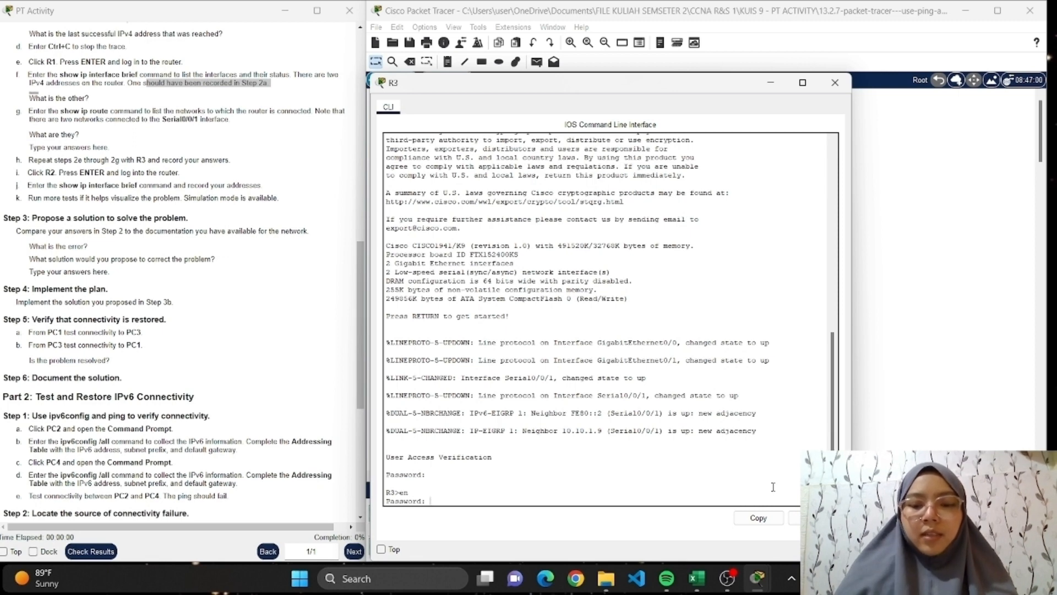
{"action": "key", "text": "Return"}
List R3's interfaces and their status with show ip interface brief.
{"action": "type", "text": "s"}
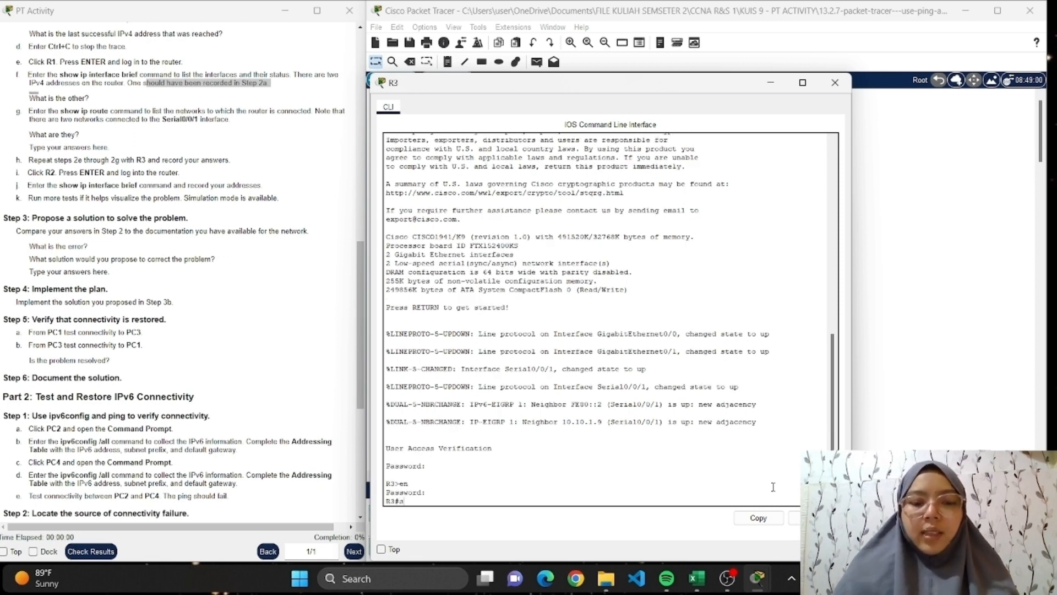
{"action": "type", "text": "how ip in"}
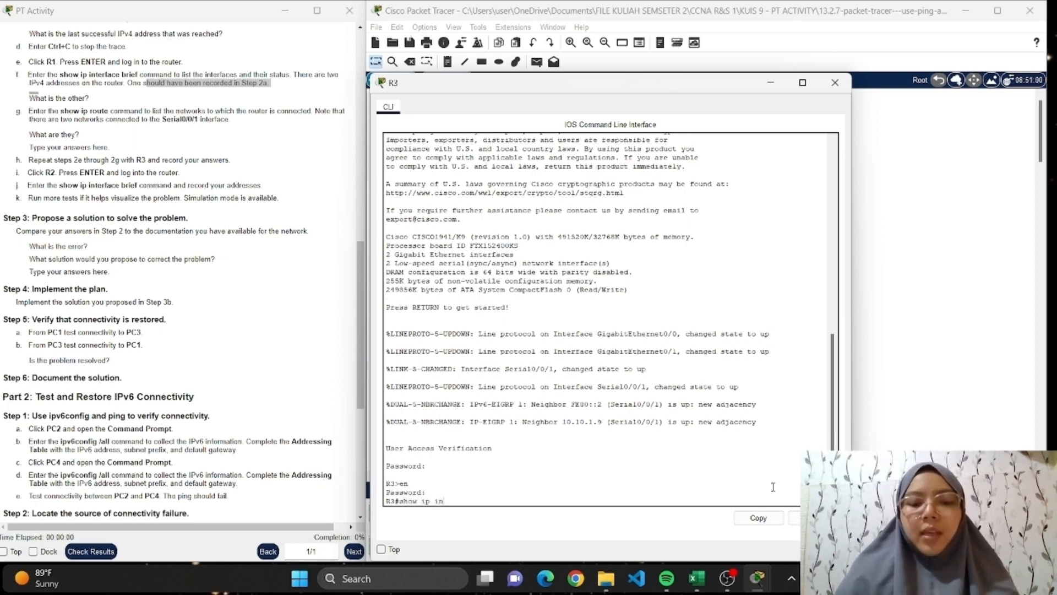
{"action": "type", "text": "terface b"}
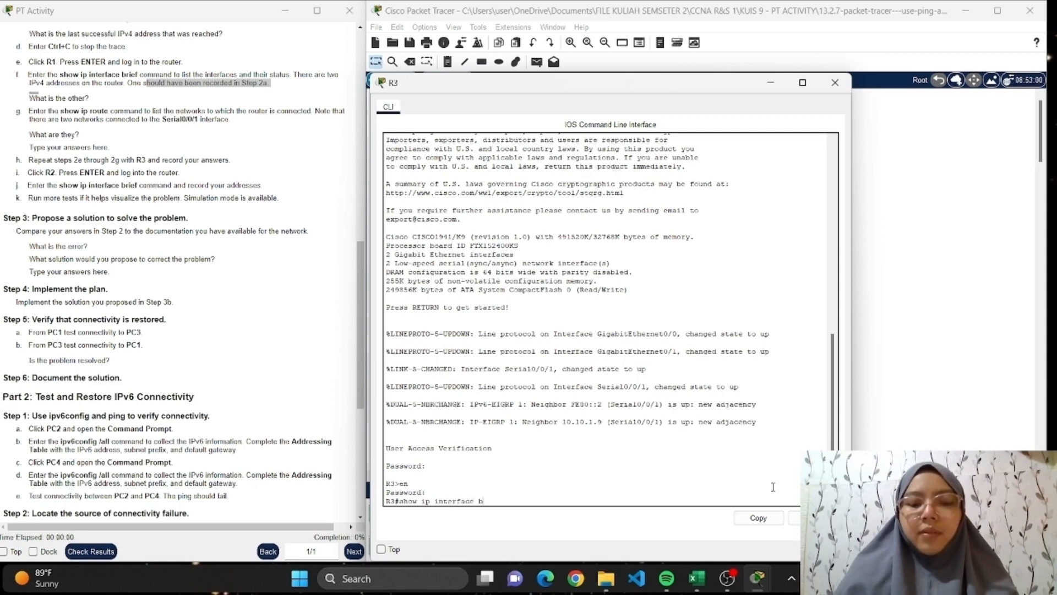
{"action": "type", "text": "rief"}
{"action": "key", "text": "Return"}
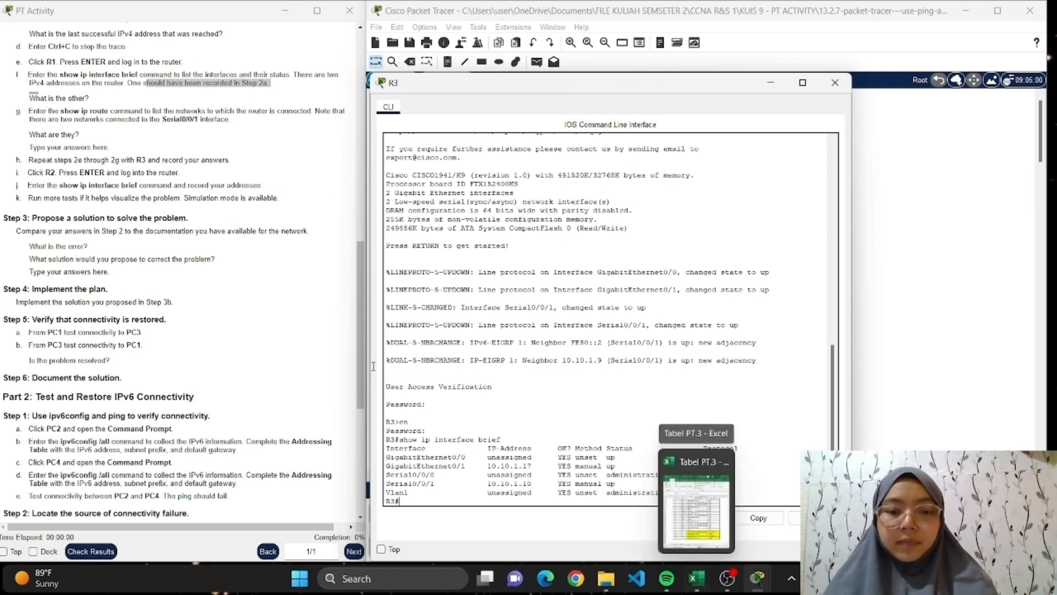
Examine the GigabitEthernet0/1 address in R3's interface list alongside the Step 2 instructions.
{"action": "scroll", "coordinate": [146, 280], "scroll_direction": "up", "scroll_amount": 2}
{"action": "scroll", "coordinate": [148, 280], "scroll_direction": "down", "scroll_amount": 4}
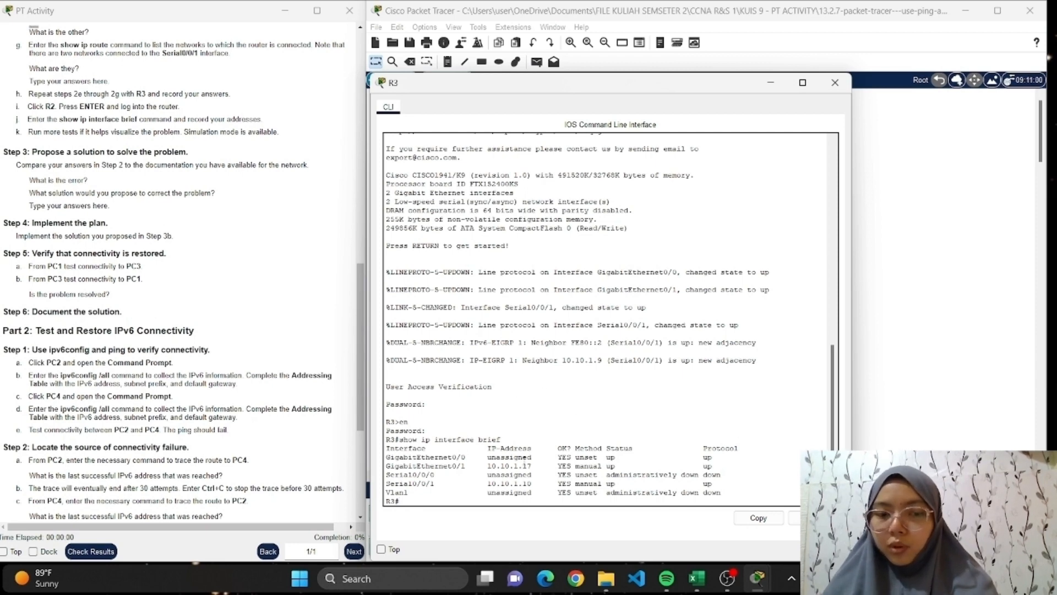
{"action": "left_click_drag", "start_coordinate": [532, 468], "coordinate": [386, 466]}
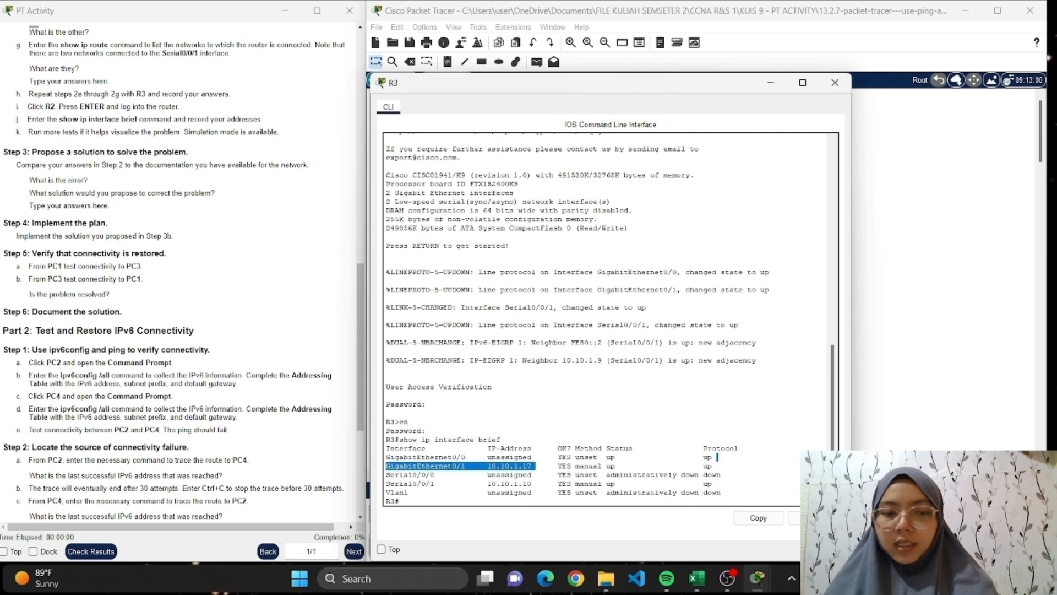
{"action": "left_click", "coordinate": [433, 464]}
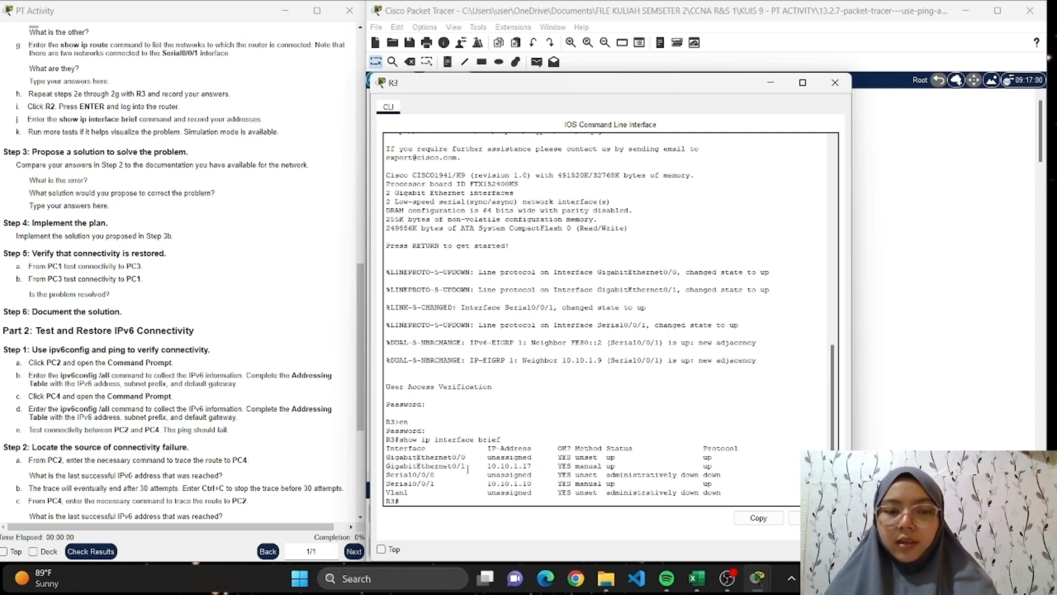
{"action": "scroll", "coordinate": [55, 283], "scroll_direction": "up", "scroll_amount": 1}
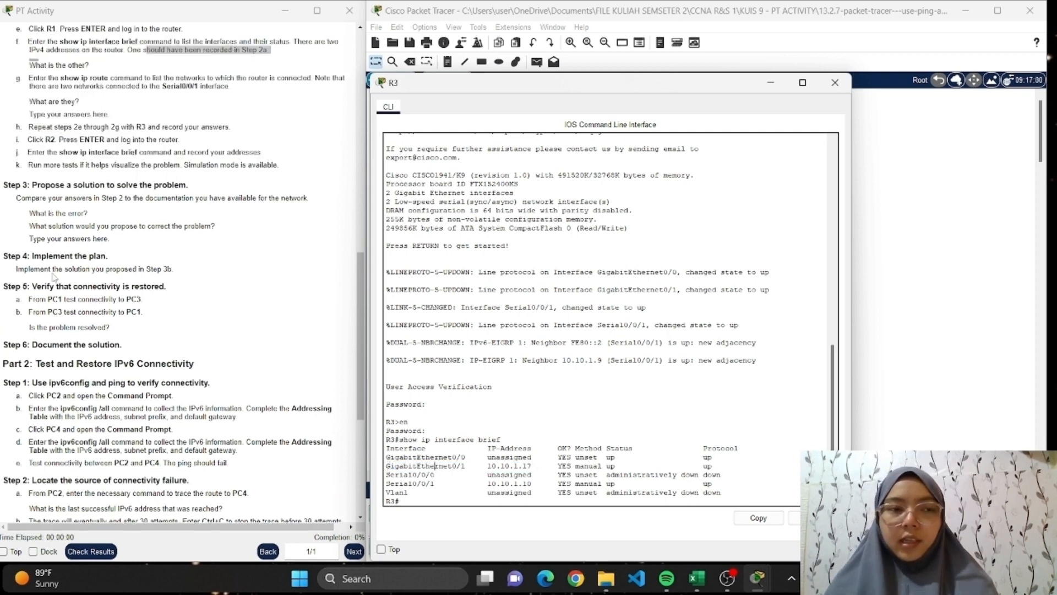
Close R3, open R2's CLI, and log in to privileged EXEC mode with the user EXEC and privileged EXEC passwords.
{"action": "left_click", "coordinate": [834, 83]}
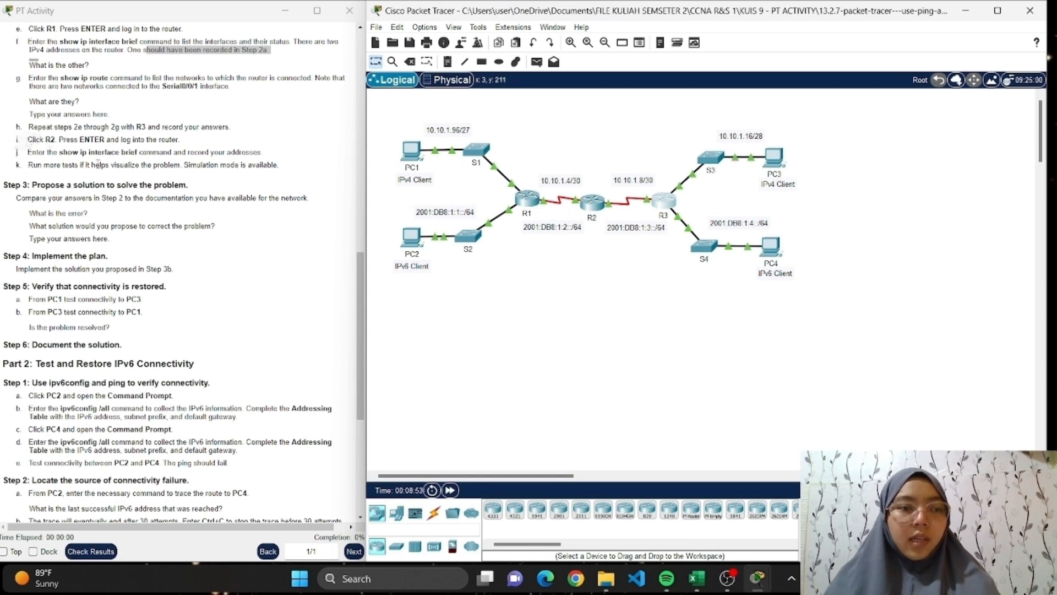
{"action": "scroll", "coordinate": [102, 169], "scroll_direction": "down", "scroll_amount": 2}
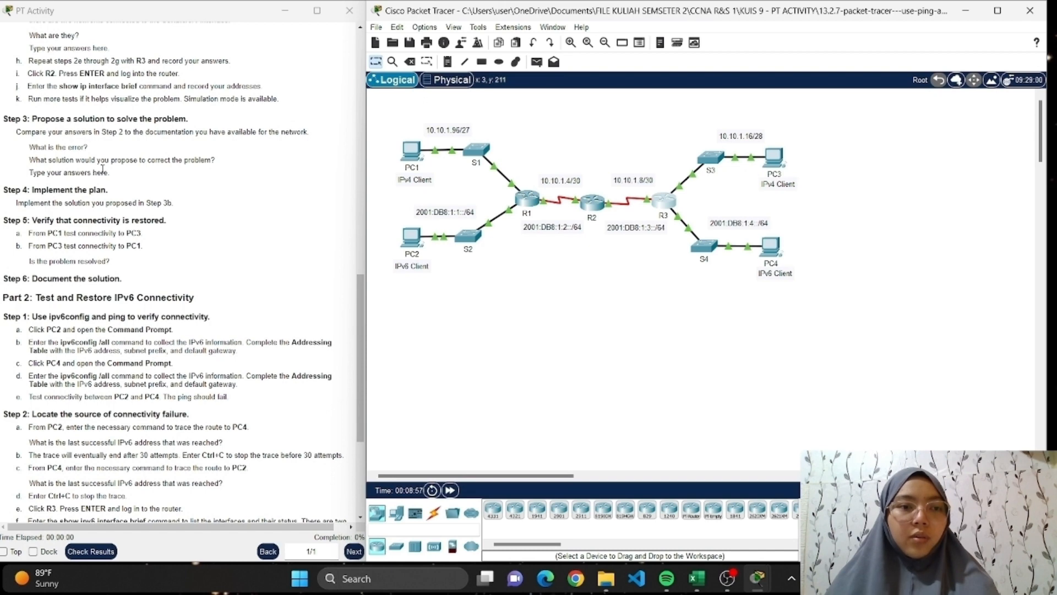
{"action": "left_click", "coordinate": [594, 205]}
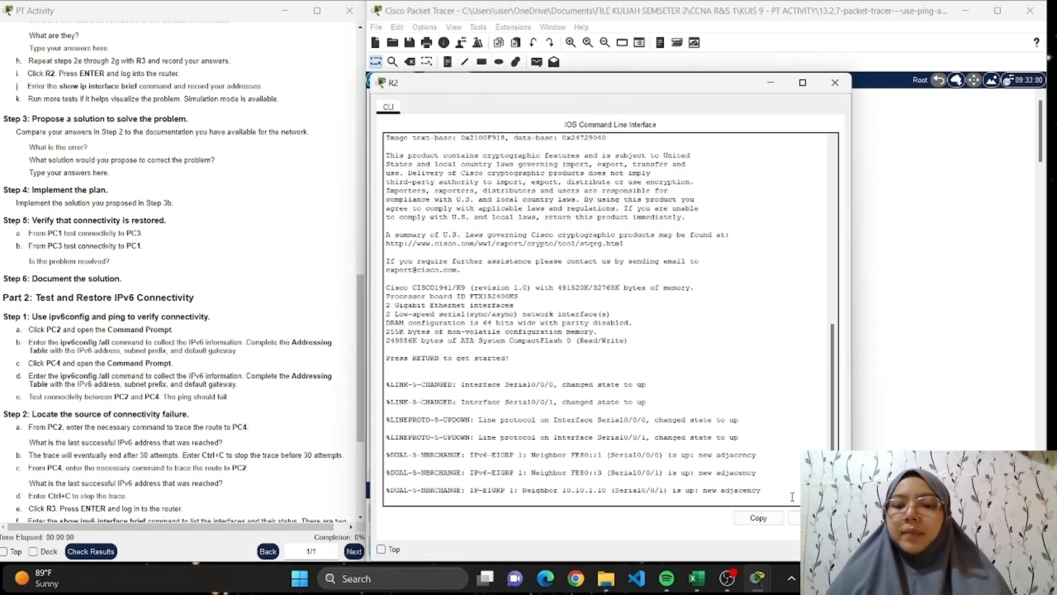
{"action": "key", "text": "Return"}
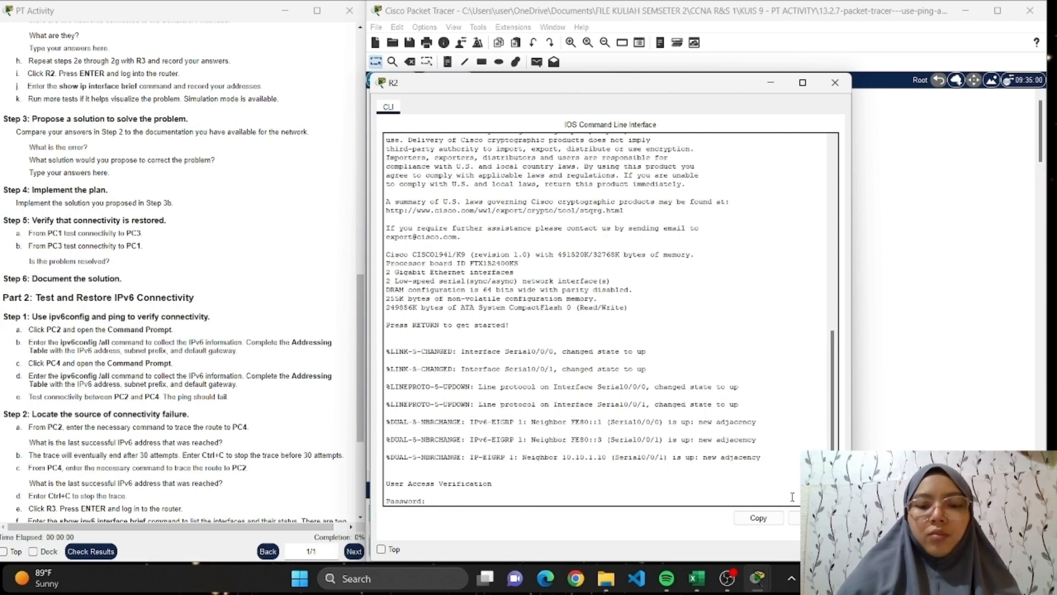
{"action": "key", "text": "Return"}
{"action": "key", "text": "Return"}
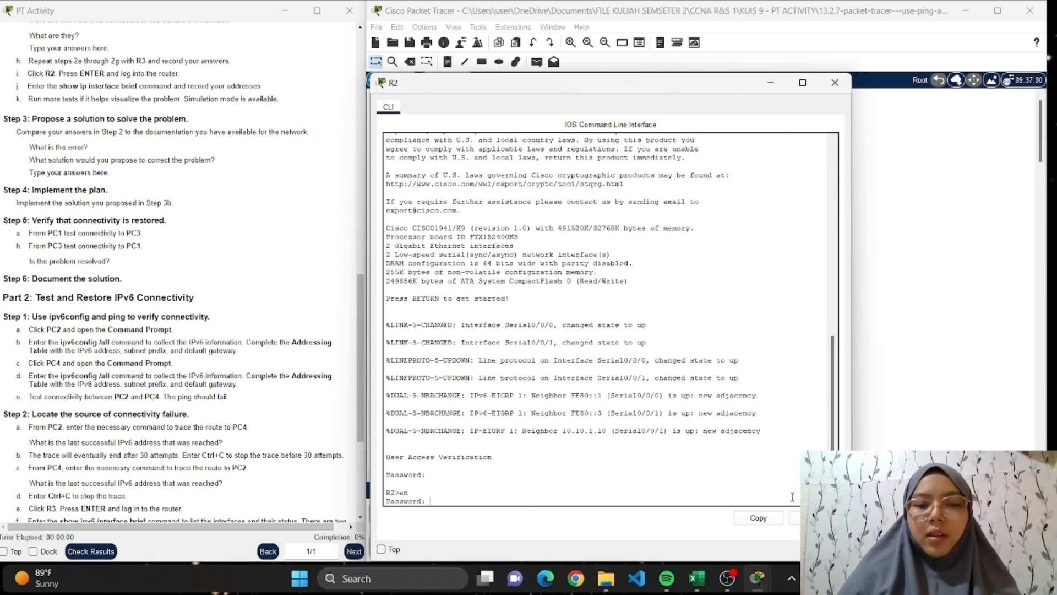
{"action": "key", "text": "Return"}
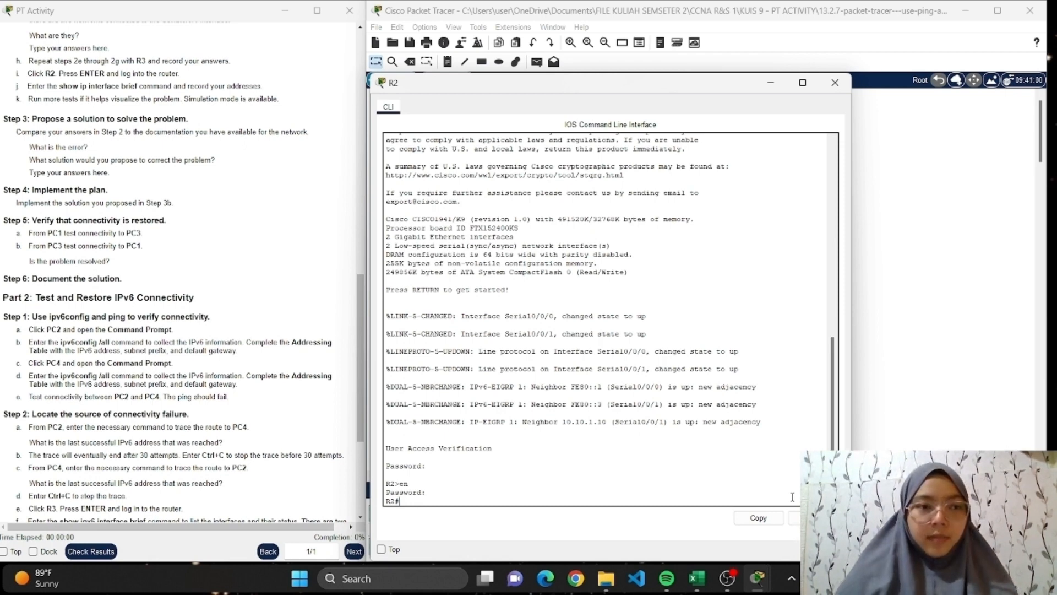
List R2's interfaces and their status with show ip interface brief.
{"action": "type", "text": "show ip "}
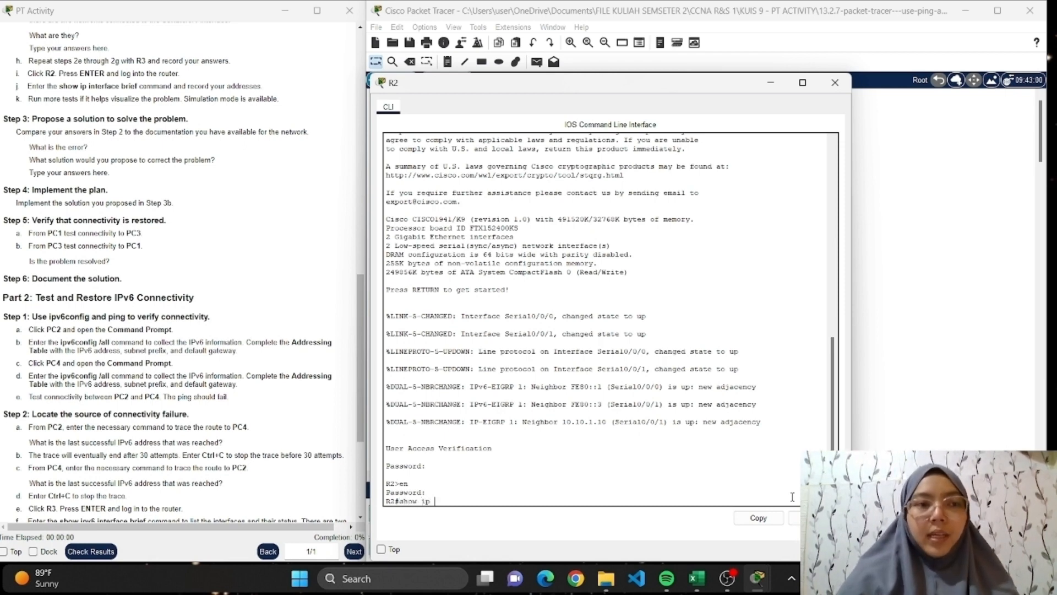
{"action": "type", "text": "interfac"}
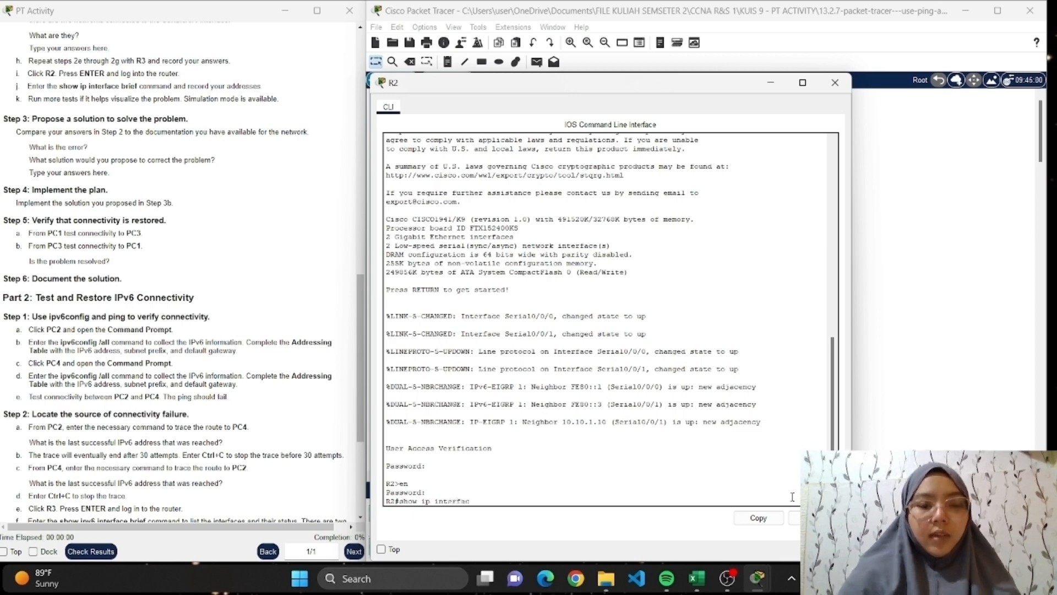
{"action": "type", "text": "e brief"}
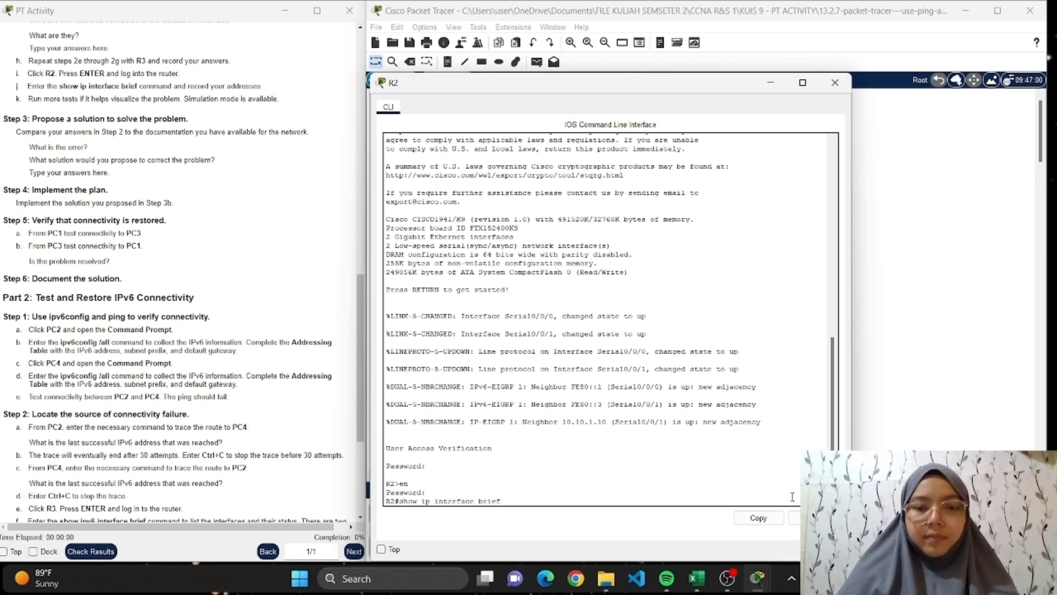
{"action": "key", "text": "Return"}
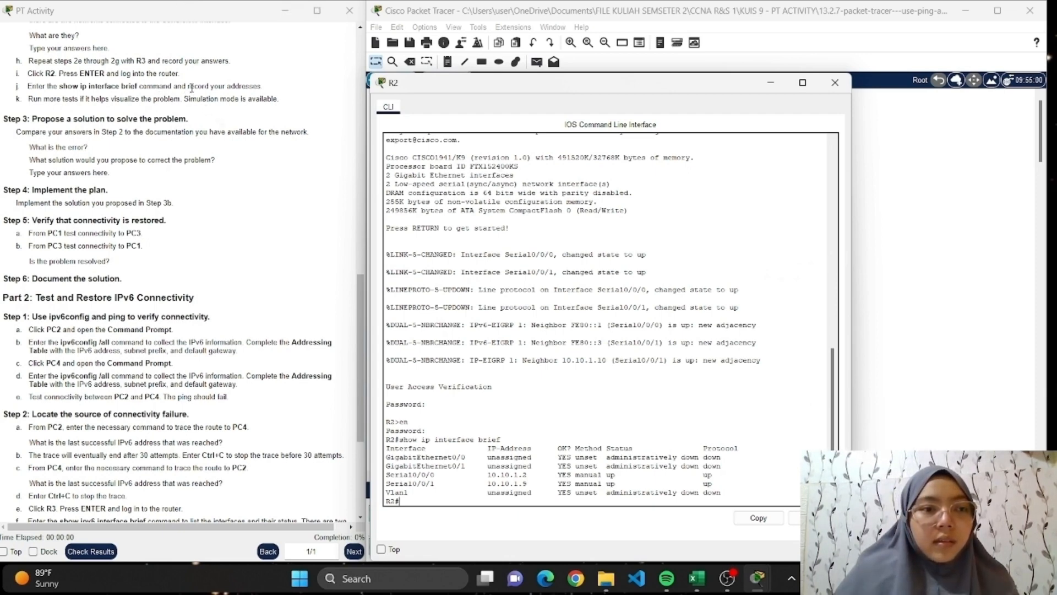
Examine the IP addresses of Serial0/0/0 and Serial0/0/1 in R2's interface list.
{"action": "left_click", "coordinate": [528, 489]}
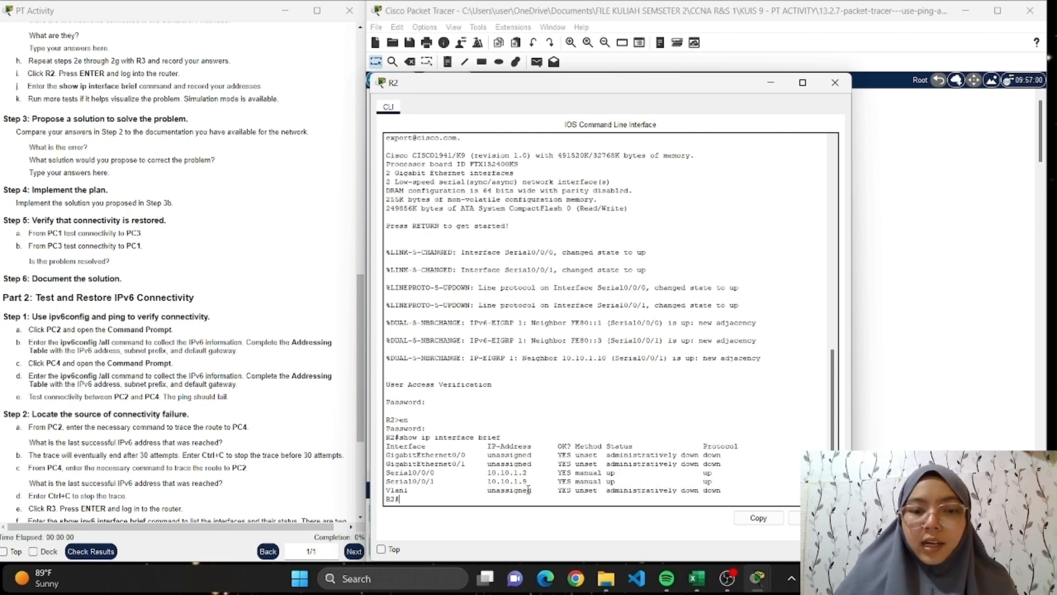
{"action": "left_click_drag", "start_coordinate": [484, 472], "coordinate": [536, 482]}
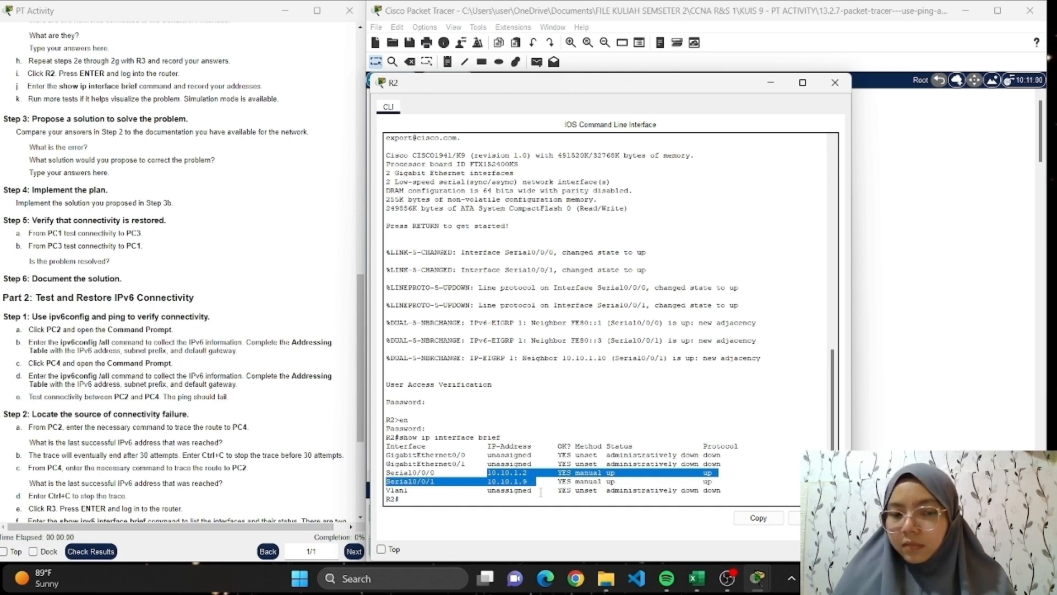
{"action": "left_click", "coordinate": [542, 473]}
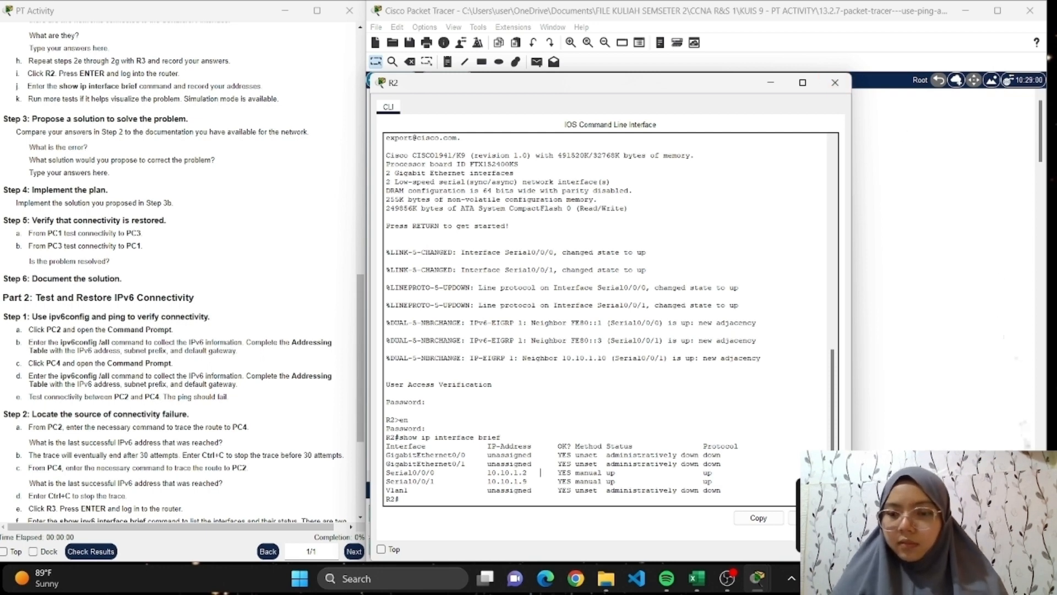
{"action": "left_click", "coordinate": [1027, 489]}
{"action": "left_click", "coordinate": [540, 472]}
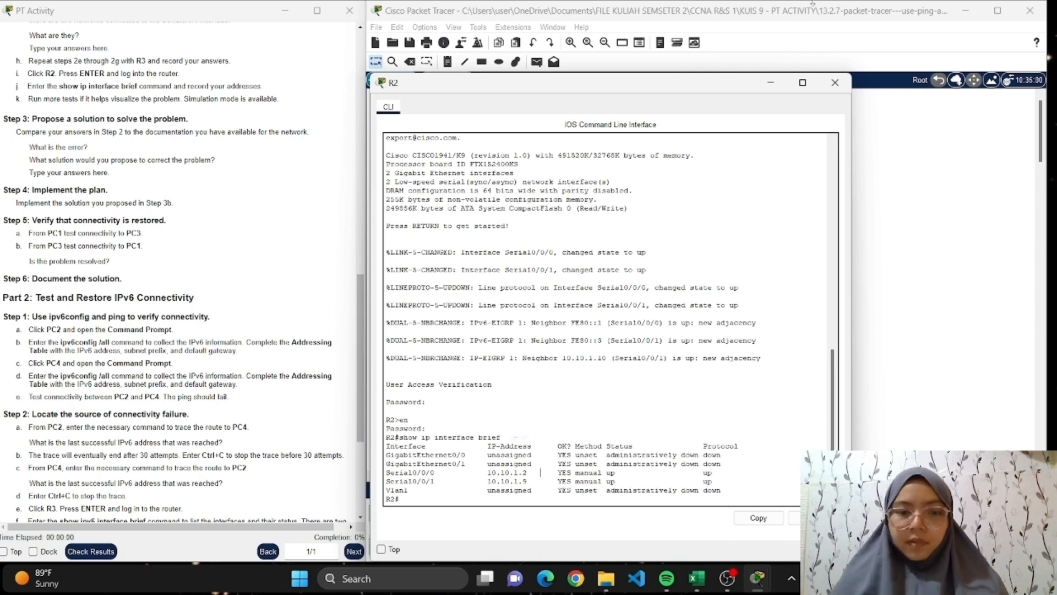
Close R2 and read the Step 3 and Step 4 instructions on proposing and implementing a solution.
{"action": "left_click", "coordinate": [832, 83]}
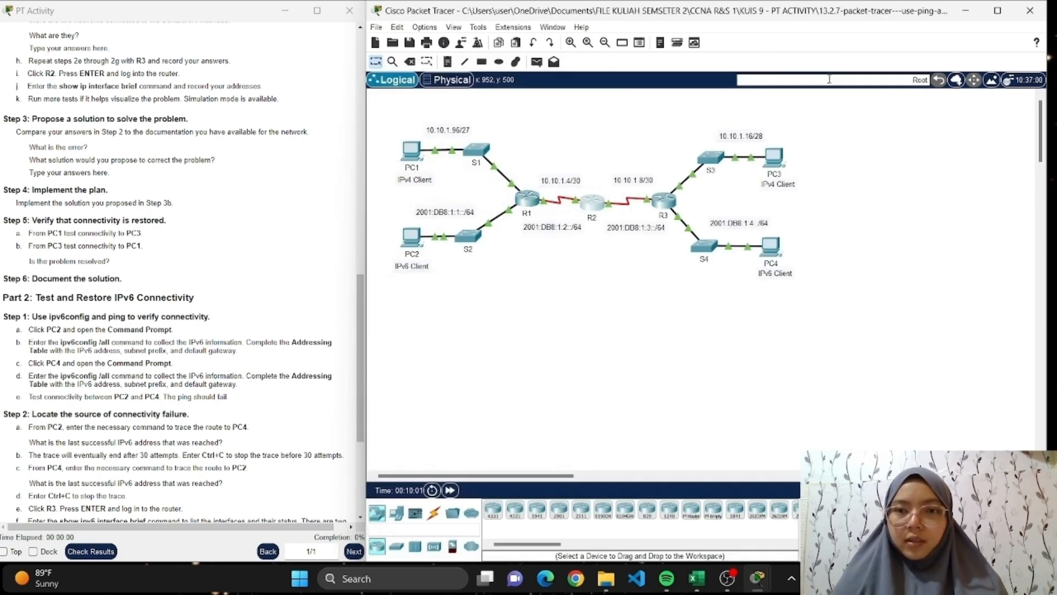
{"action": "scroll", "coordinate": [144, 233], "scroll_direction": "down", "scroll_amount": 1}
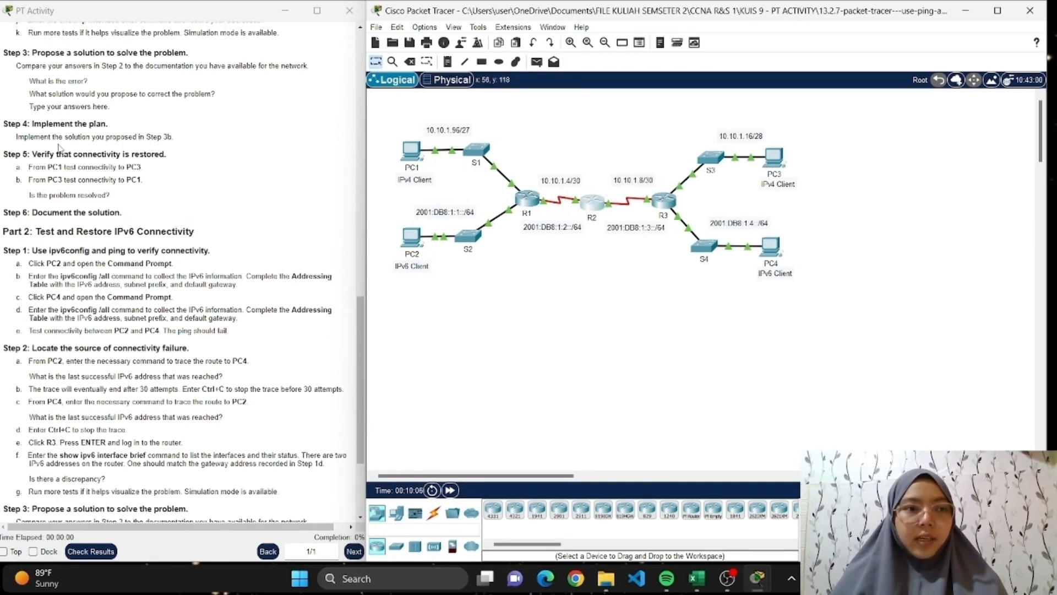
{"action": "scroll", "coordinate": [60, 147], "scroll_direction": "down", "scroll_amount": 1}
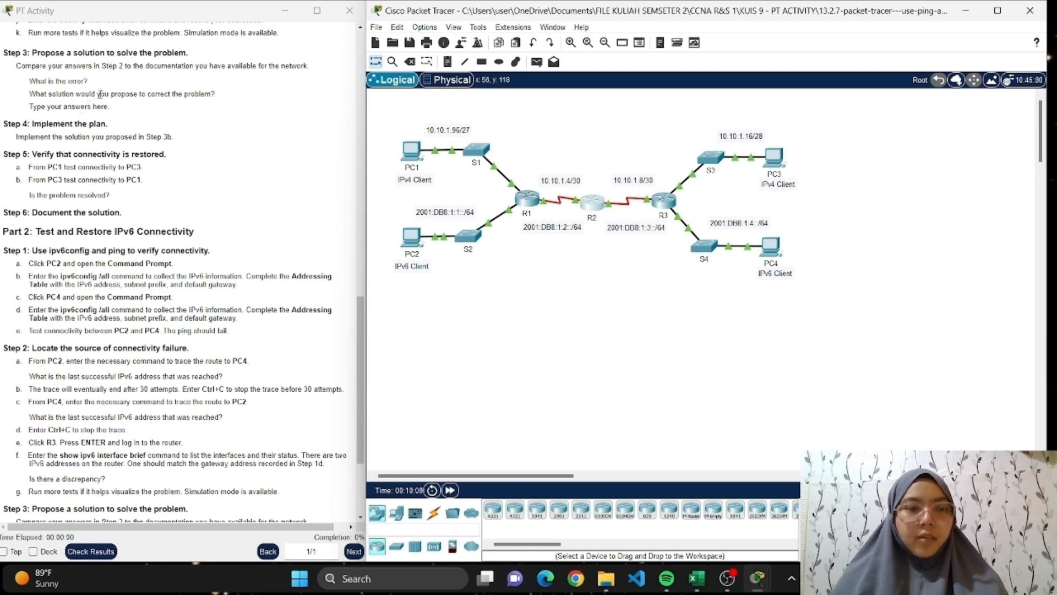
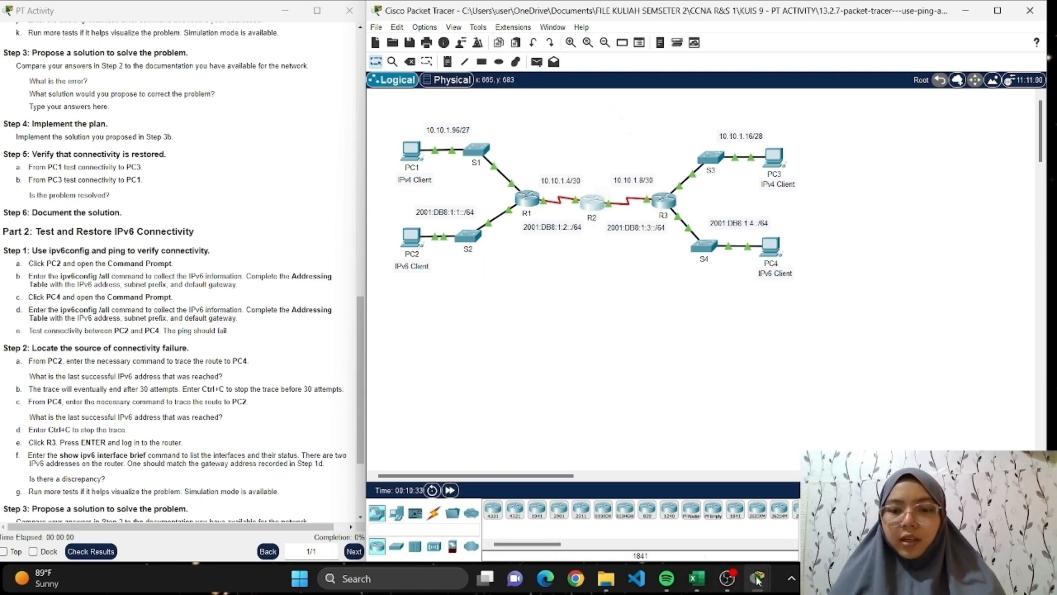
Reopen R2's CLI, switch to Excel, and compare R2's Serial0/0/0 address with the addressing table on Sheet3.
{"action": "left_click", "coordinate": [585, 207]}
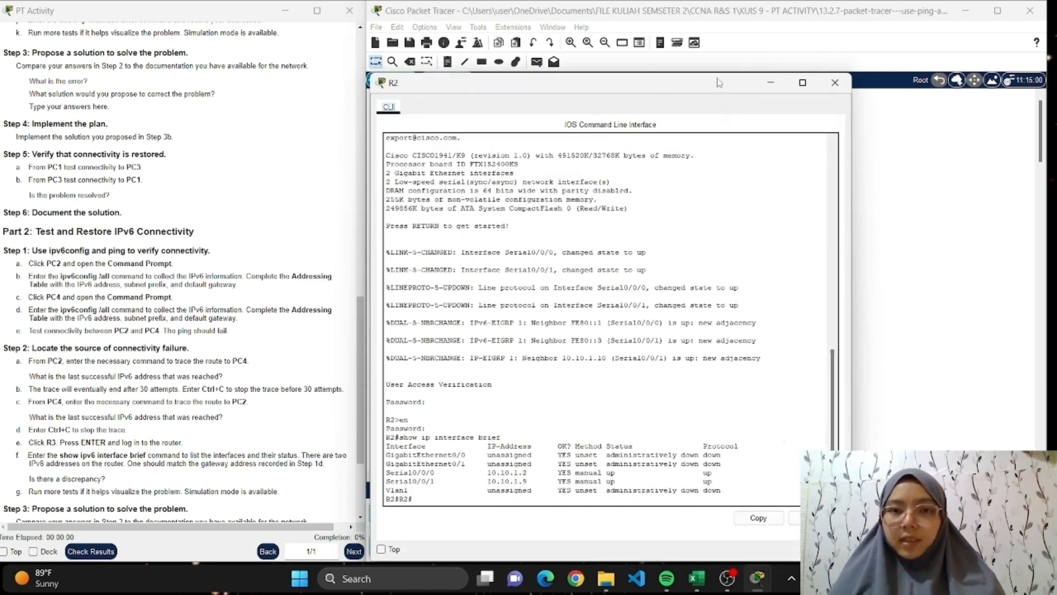
{"action": "left_click_drag", "start_coordinate": [719, 83], "coordinate": [867, 56]}
{"action": "left_click", "coordinate": [697, 578]}
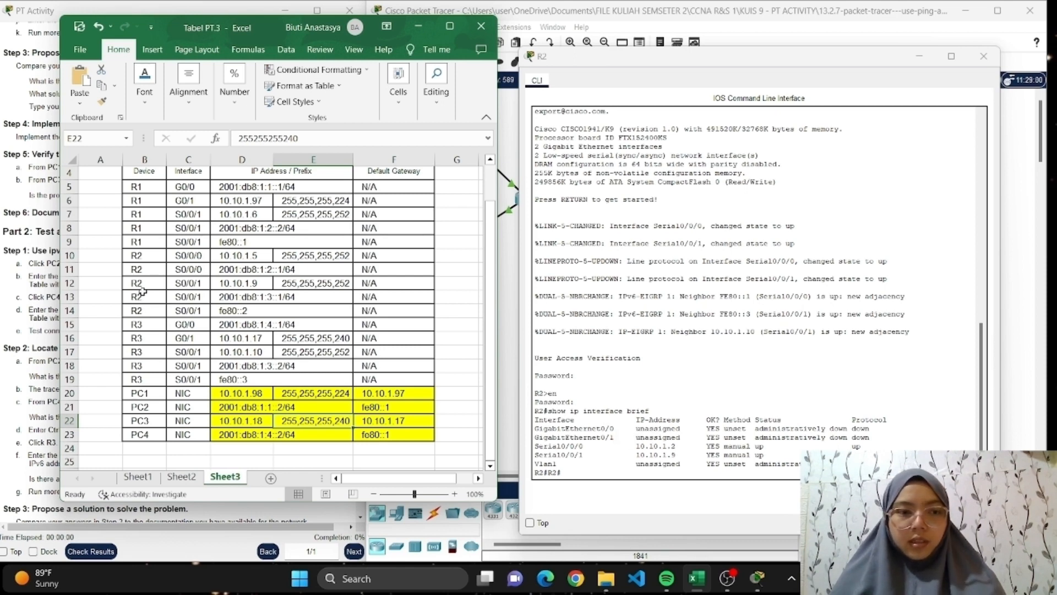
{"action": "left_click", "coordinate": [259, 271]}
{"action": "left_click", "coordinate": [208, 256]}
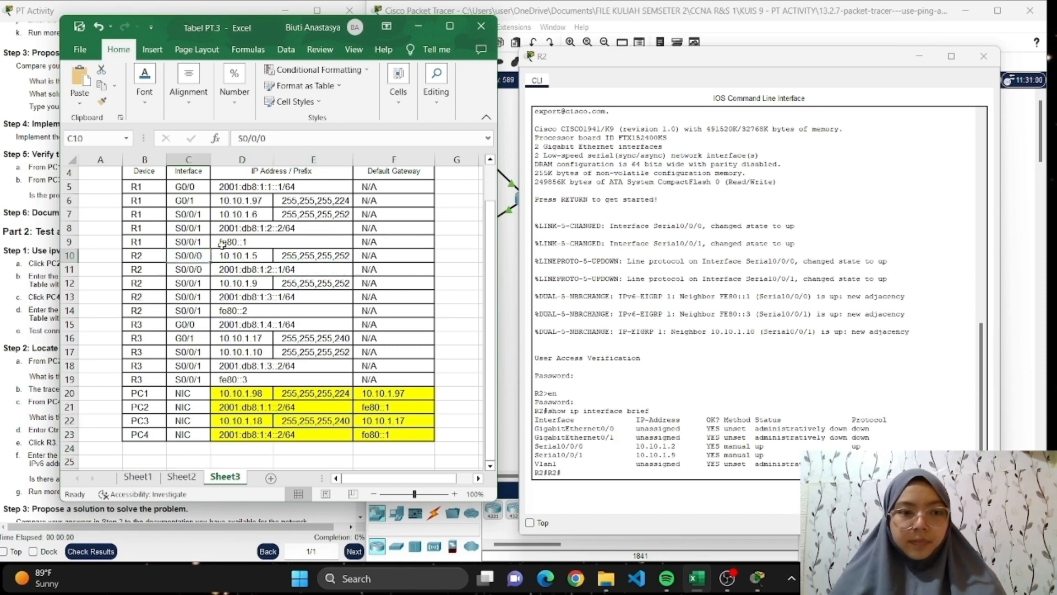
{"action": "left_click", "coordinate": [232, 241]}
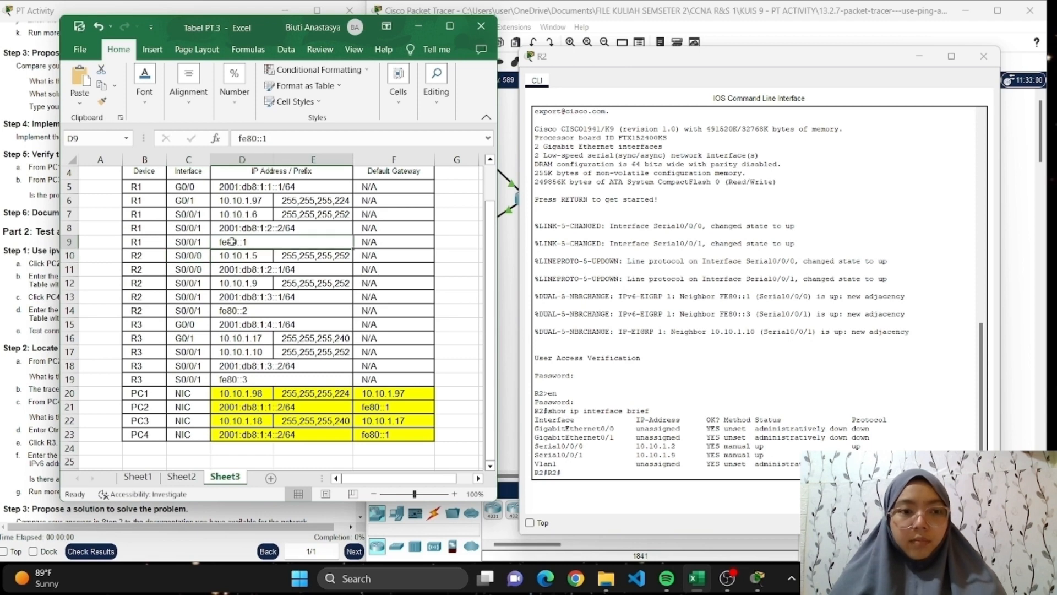
{"action": "left_click", "coordinate": [213, 258]}
Color R2's S0/0/0 IPv4 address in cell D10 red, and return to Packet Tracer.
{"action": "left_click", "coordinate": [250, 256]}
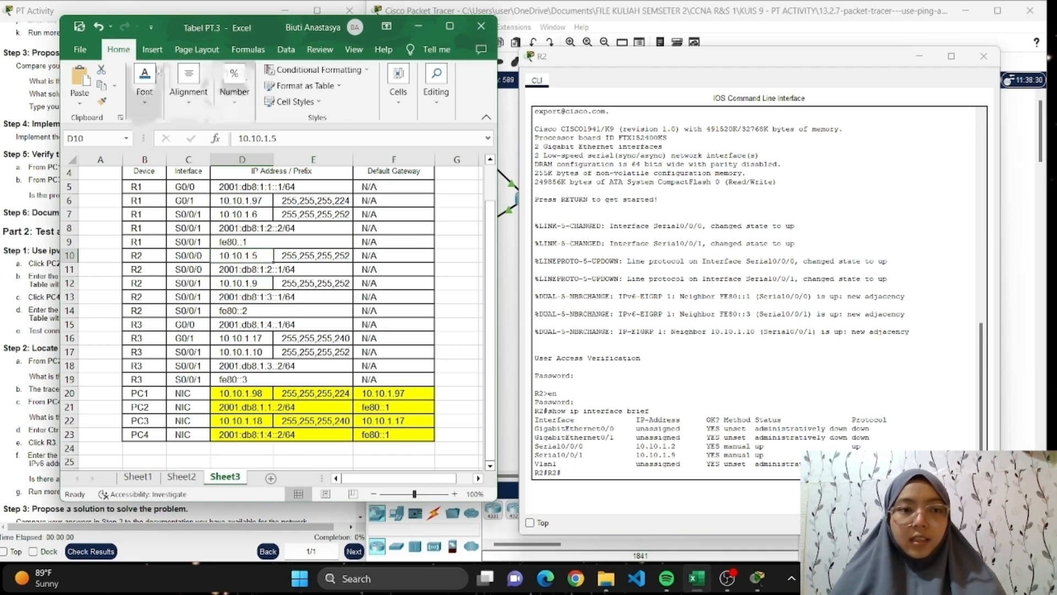
{"action": "left_click", "coordinate": [144, 90]}
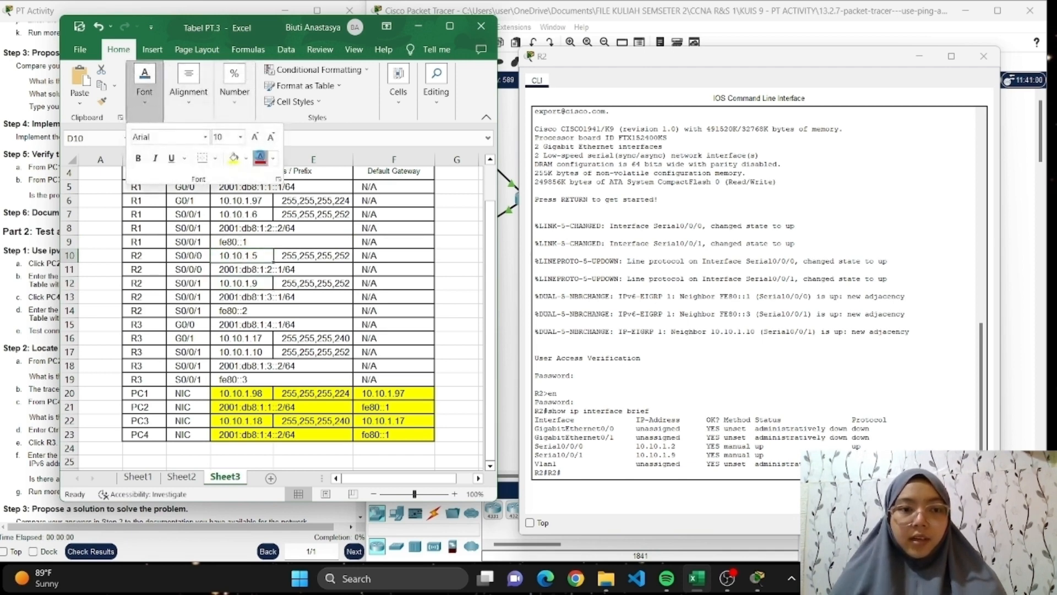
{"action": "left_click", "coordinate": [261, 255]}
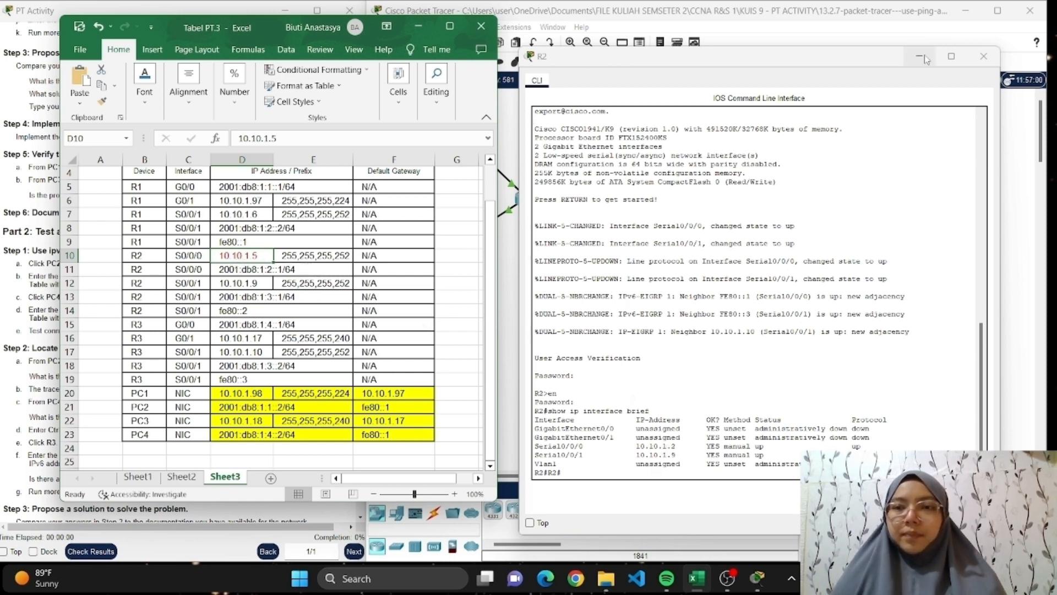
{"action": "left_click", "coordinate": [418, 26]}
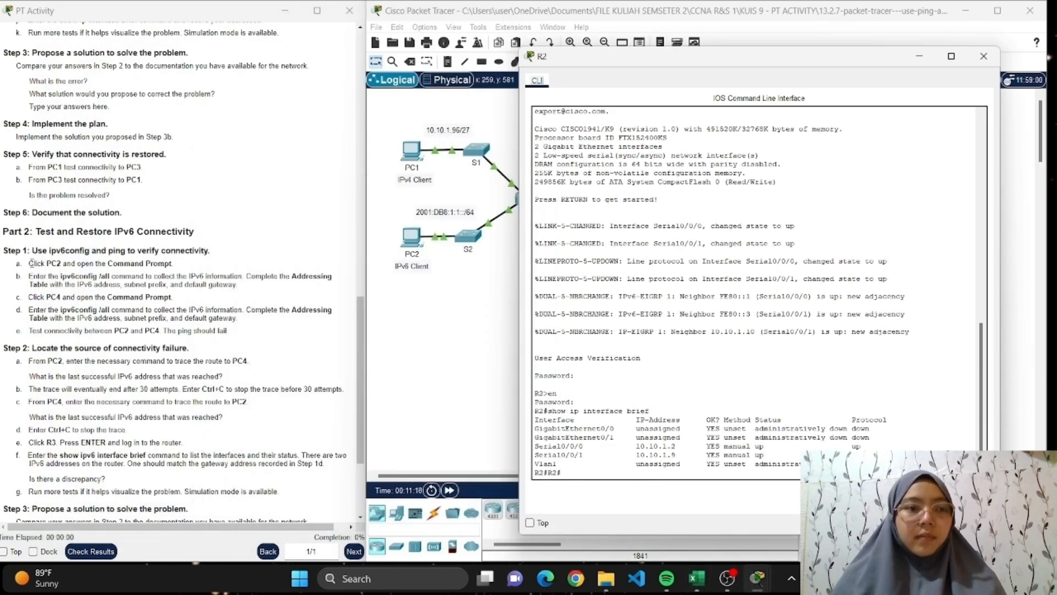
Review the remaining activity instructions, reopen R2's CLI, and enter global configuration mode with config ter.
{"action": "scroll", "coordinate": [31, 263], "scroll_direction": "down", "scroll_amount": 1}
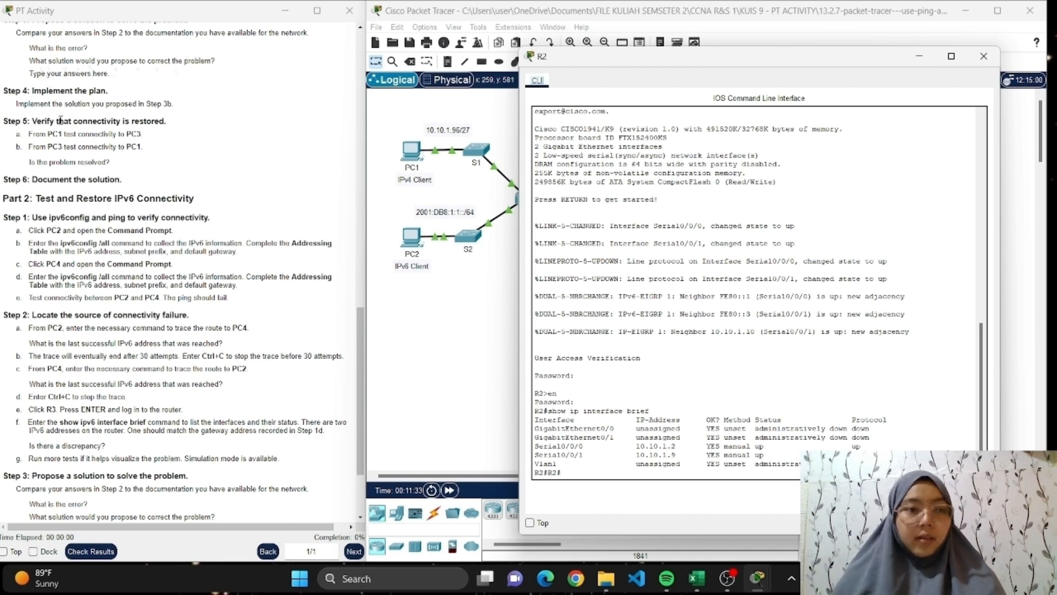
{"action": "scroll", "coordinate": [60, 118], "scroll_direction": "down", "scroll_amount": 1}
{"action": "scroll", "coordinate": [61, 119], "scroll_direction": "down", "scroll_amount": 1}
{"action": "scroll", "coordinate": [60, 119], "scroll_direction": "up", "scroll_amount": 1}
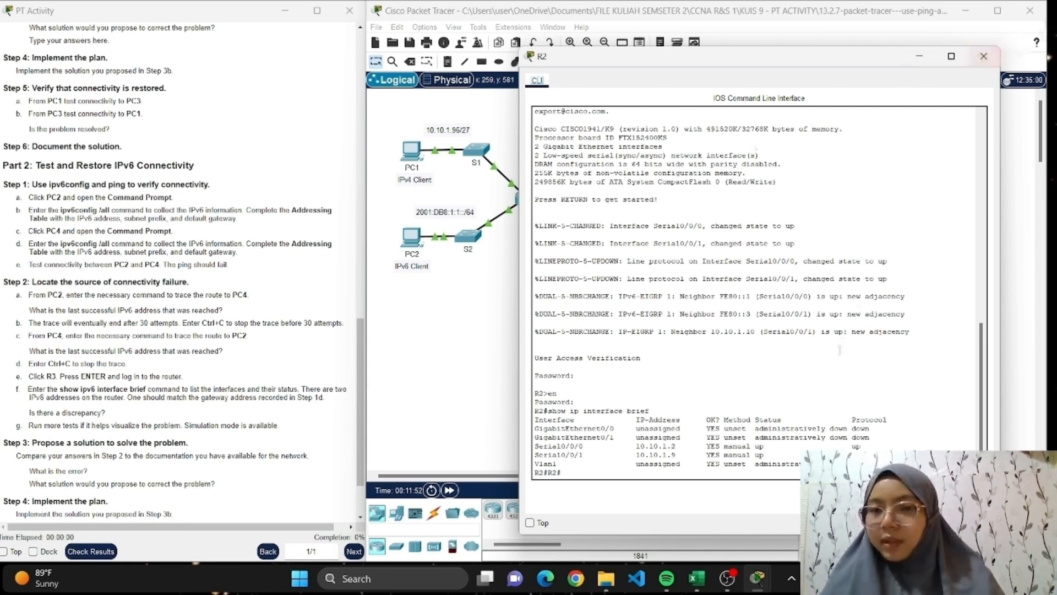
{"action": "left_click", "coordinate": [984, 56]}
{"action": "left_click", "coordinate": [594, 203]}
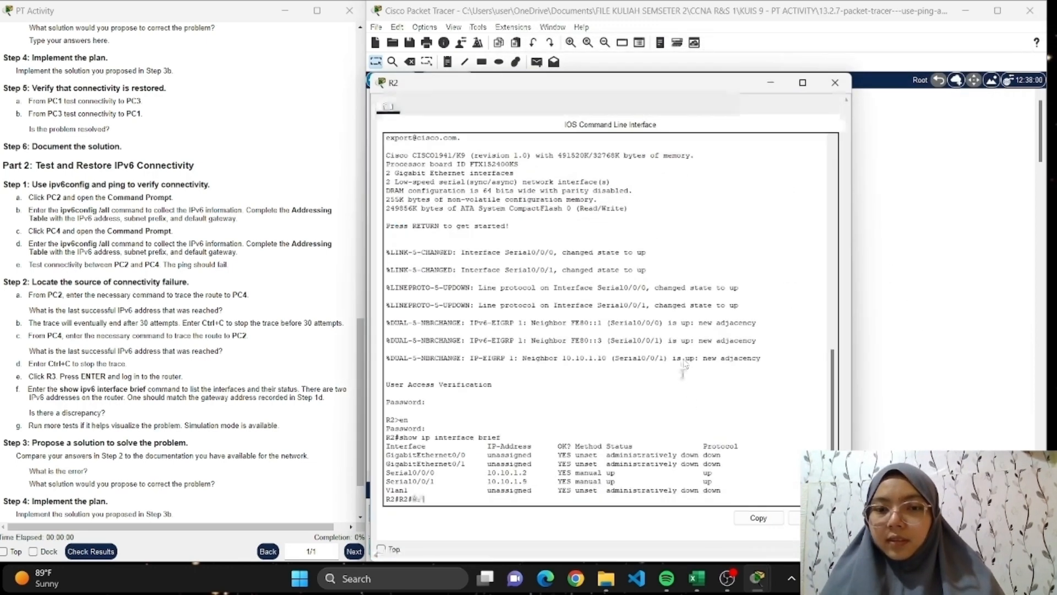
{"action": "key", "text": "Return"}
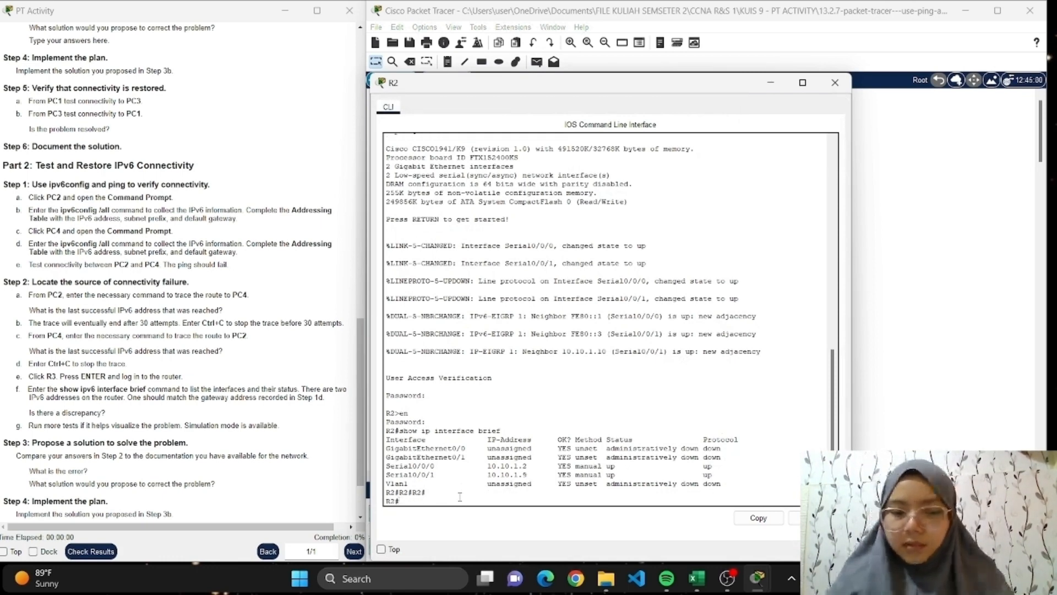
{"action": "type", "text": "config ter"}
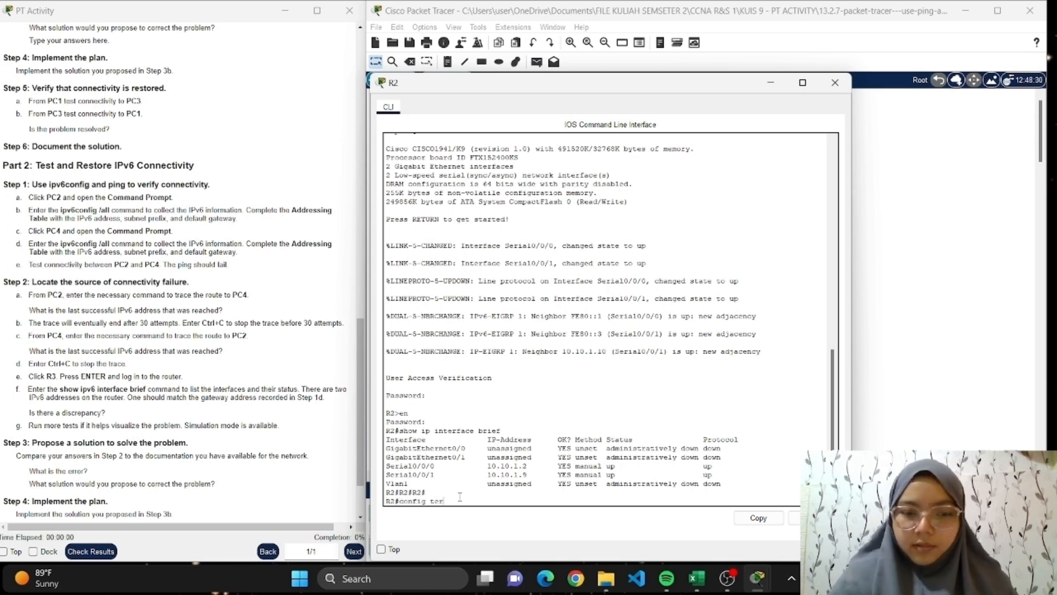
{"action": "key", "text": "Return"}
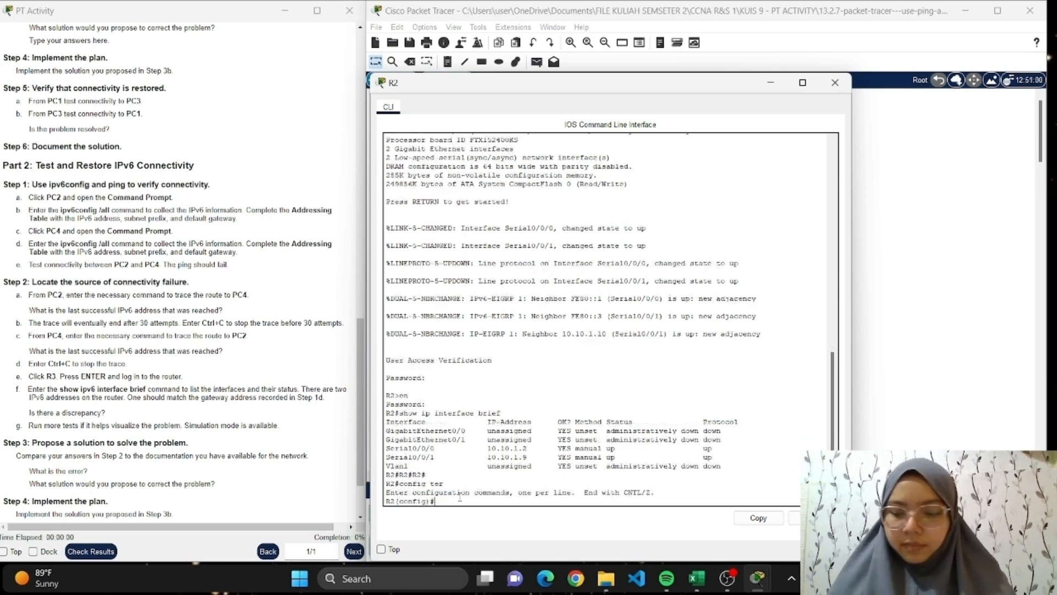
Enter interface s0/0/0 on R2 and remove its address with no ip address 10.10.1.2.
{"action": "type", "text": "inte"}
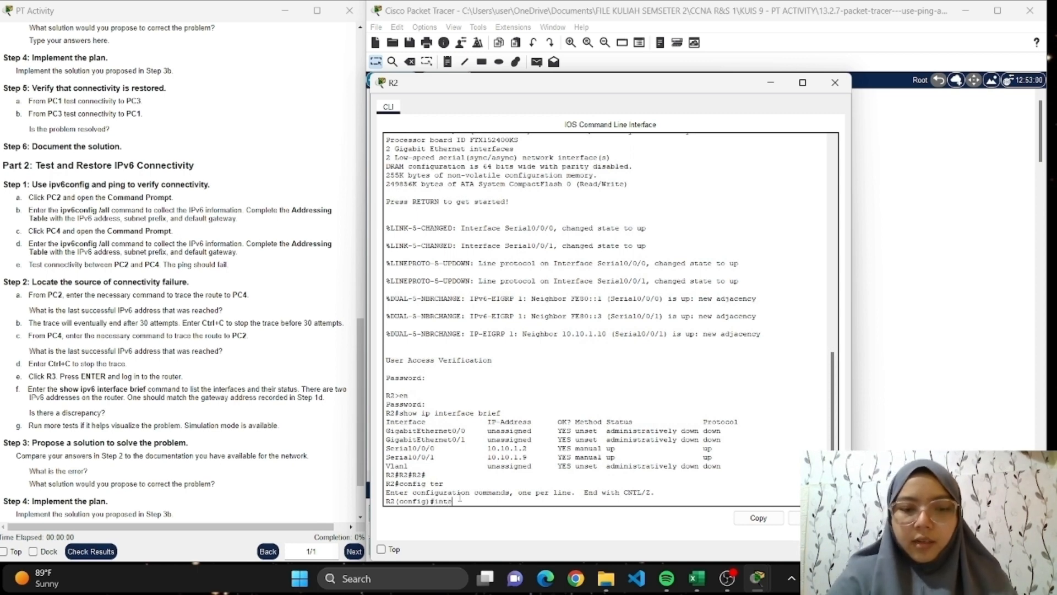
{"action": "type", "text": "rface s0"}
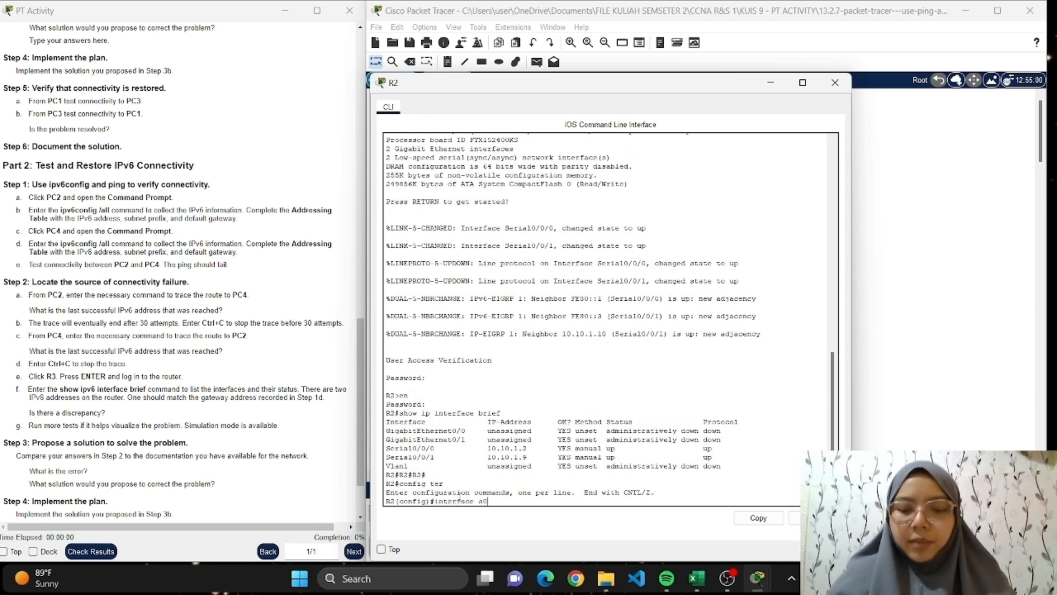
{"action": "type", "text": "/0"}
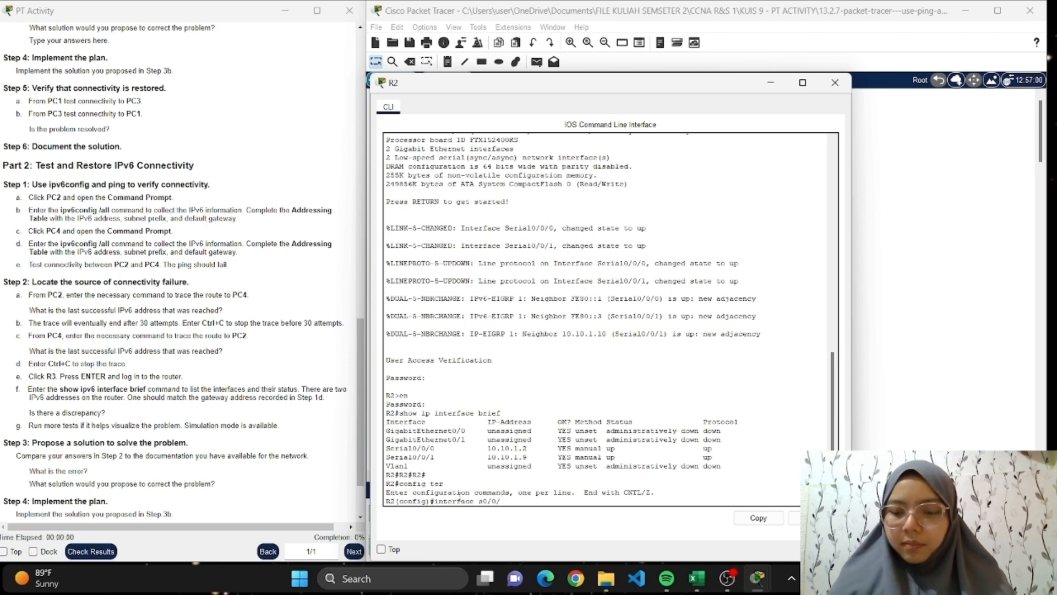
{"action": "type", "text": "/0"}
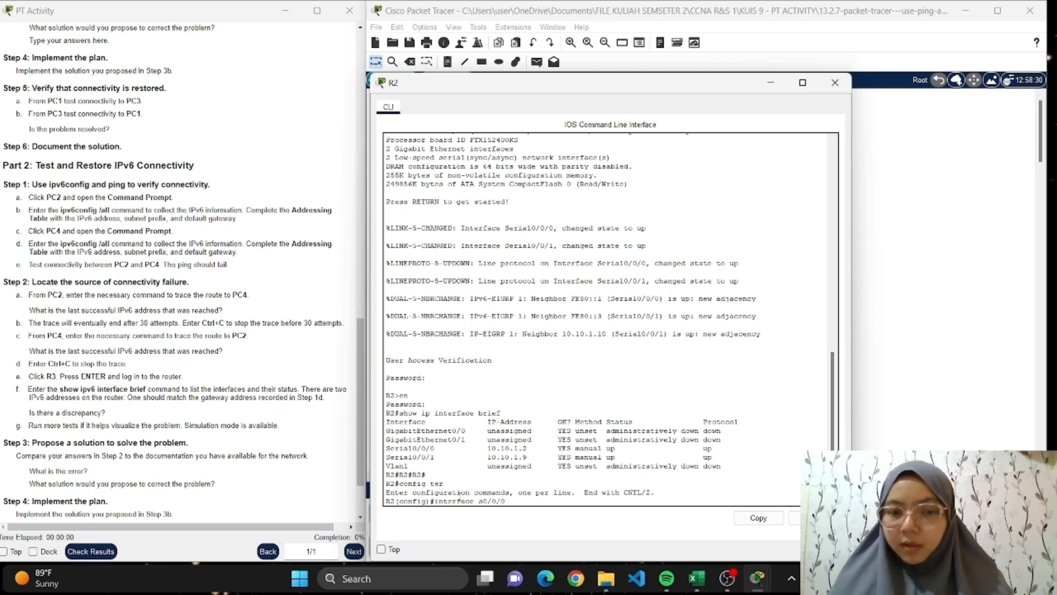
{"action": "key", "text": "Return"}
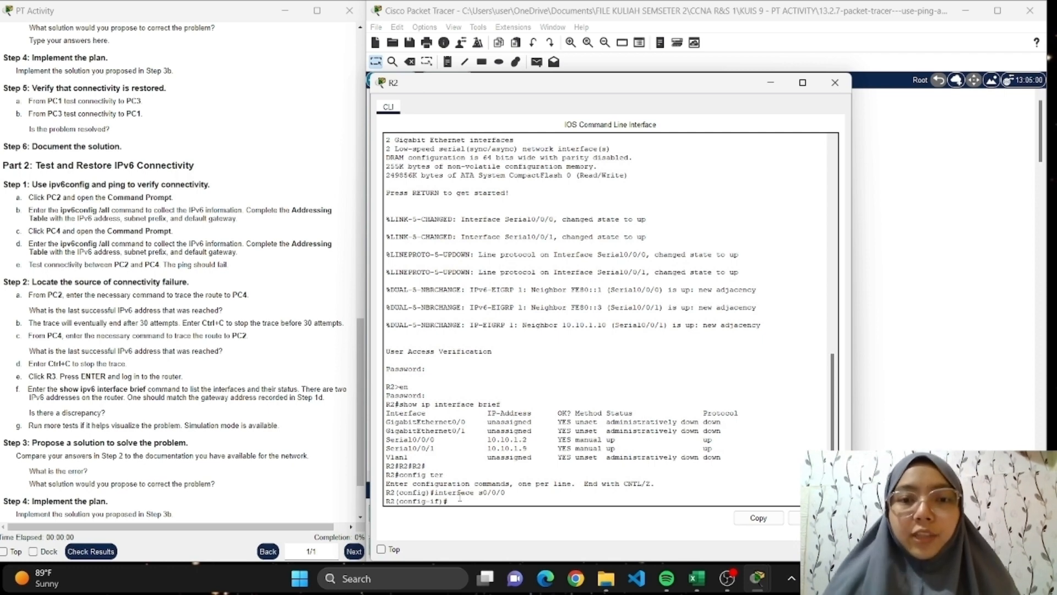
{"action": "type", "text": "no ip address"}
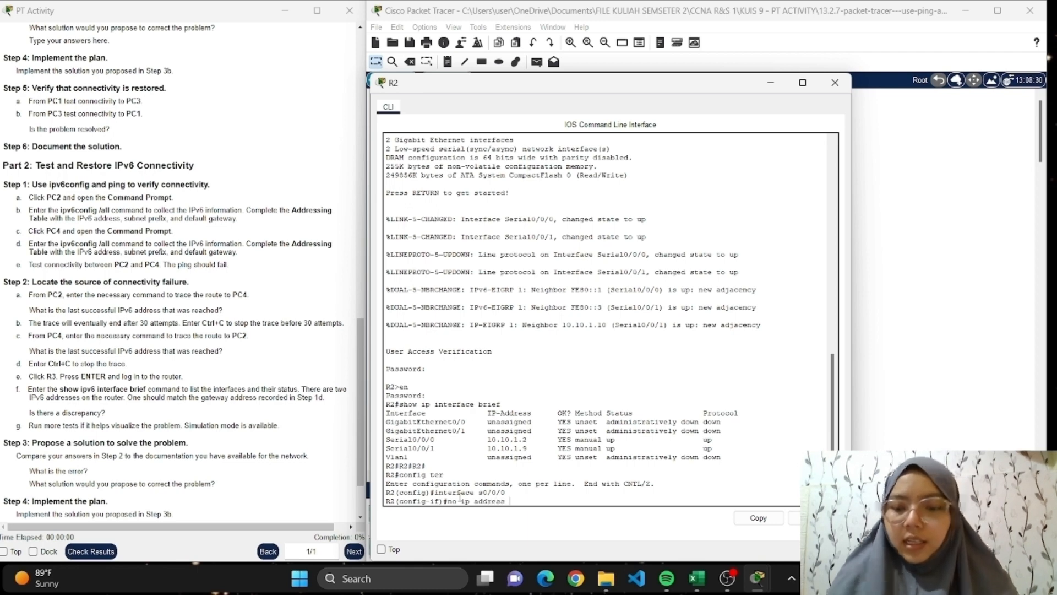
{"action": "type", "text": " 10."}
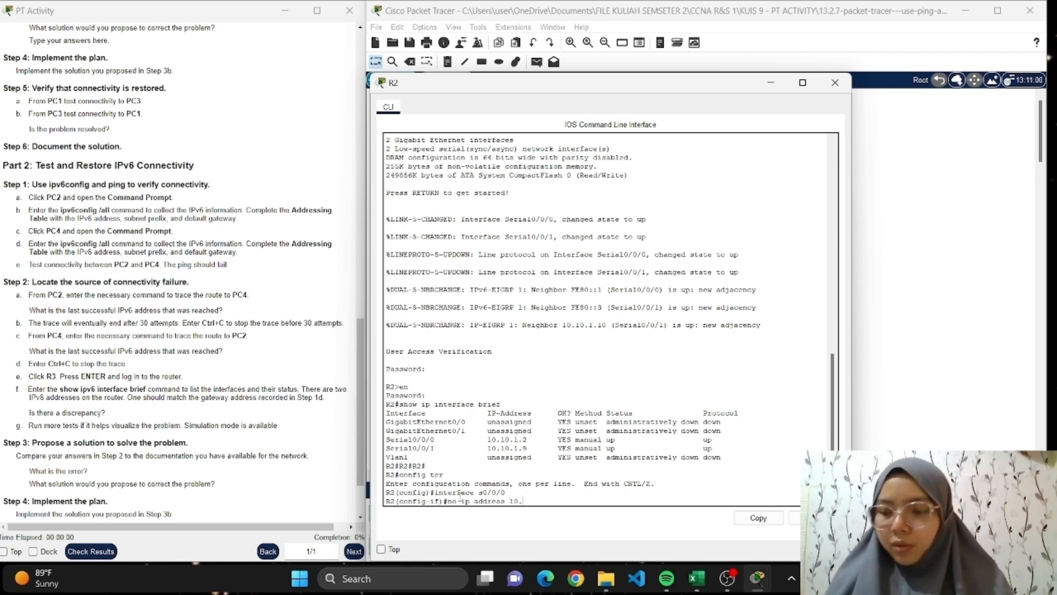
{"action": "type", "text": "10.1.2"}
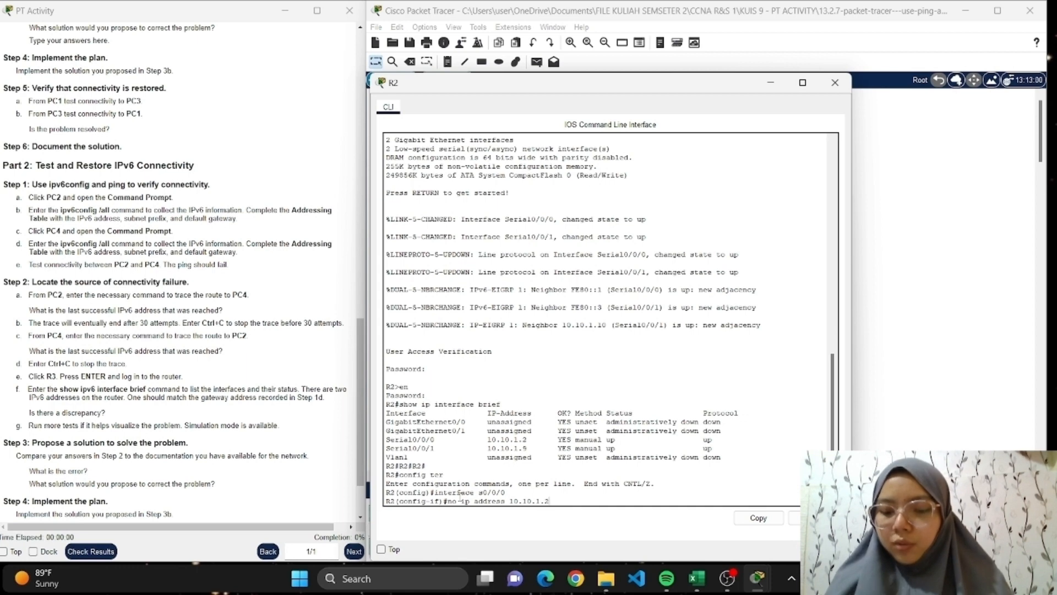
{"action": "key", "text": "Return"}
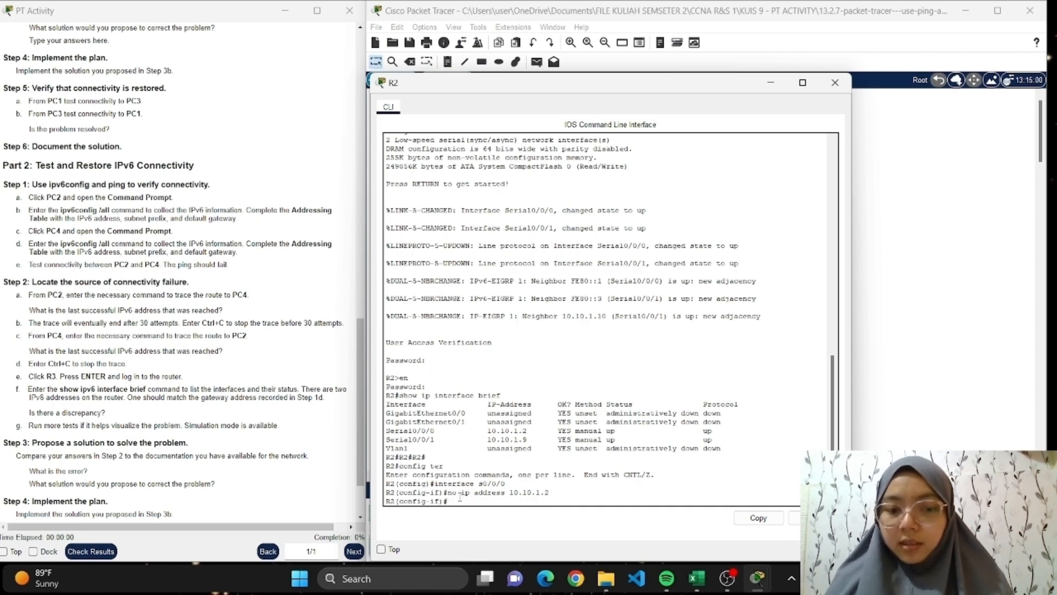
Shut down R2's s0/0/0 interface.
{"action": "type", "text": "shutdow"}
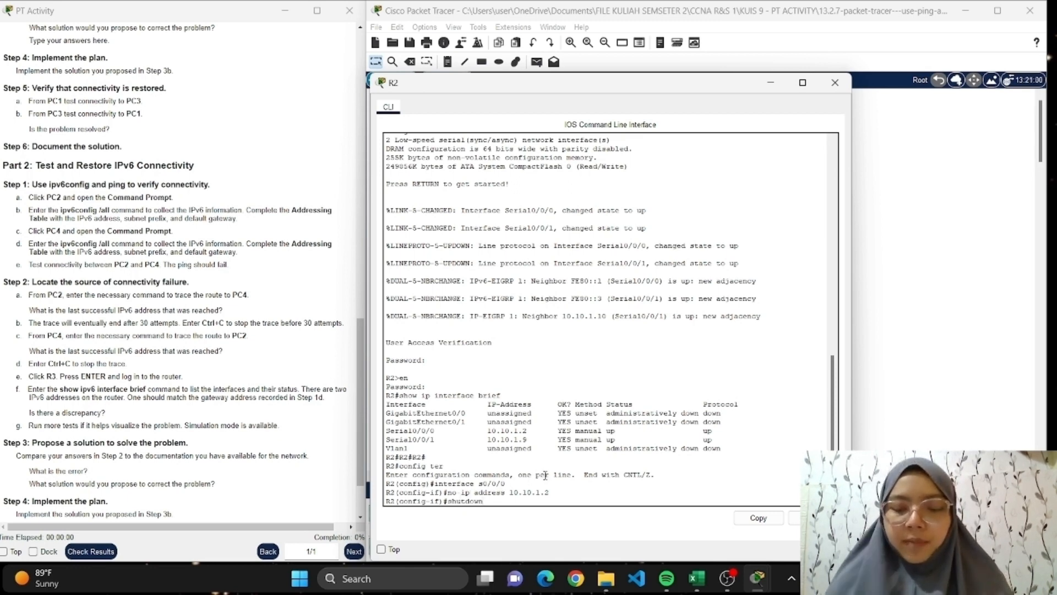
{"action": "type", "text": "n"}
{"action": "key", "text": "Return"}
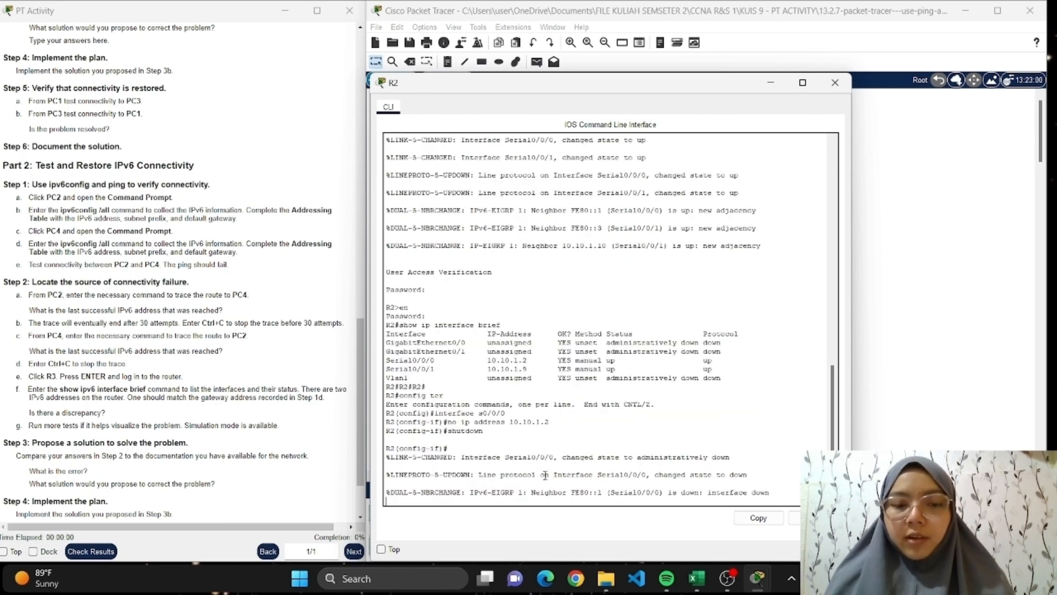
{"action": "key", "text": "Return"}
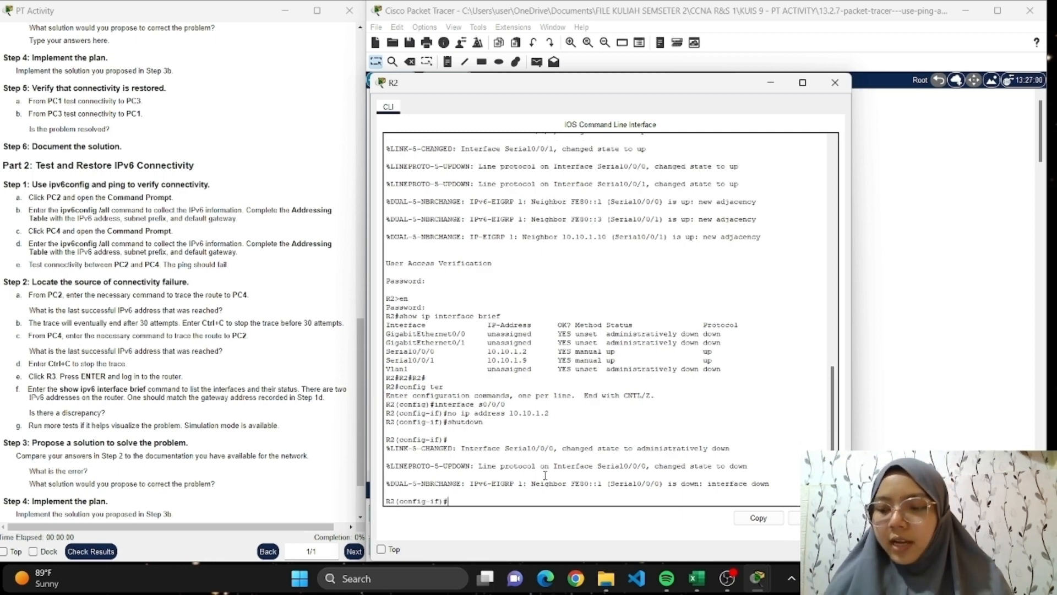
Assign IP address 10.10.1.5 with mask 255.255.255.252 to R2's s0/0/0 interface, consulting the Excel addressing table for the mask.
{"action": "type", "text": "ip ad"}
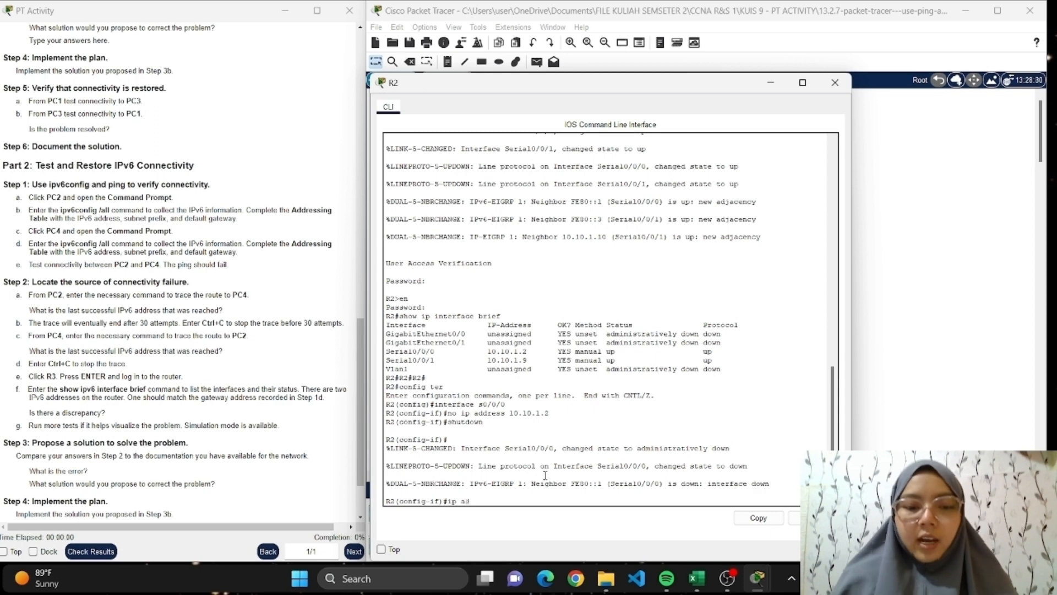
{"action": "type", "text": "d"}
{"action": "key", "text": "BackSpace"}
{"action": "key", "text": "BackSpace"}
{"action": "key", "text": "BackSpace"}
{"action": "type", "text": "d"}
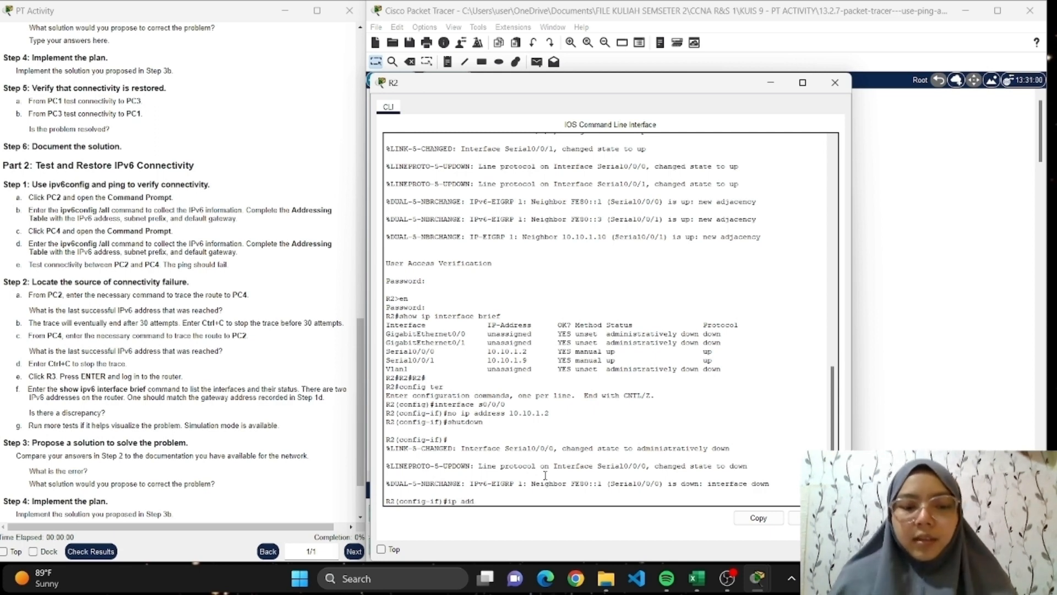
{"action": "type", "text": "ress"}
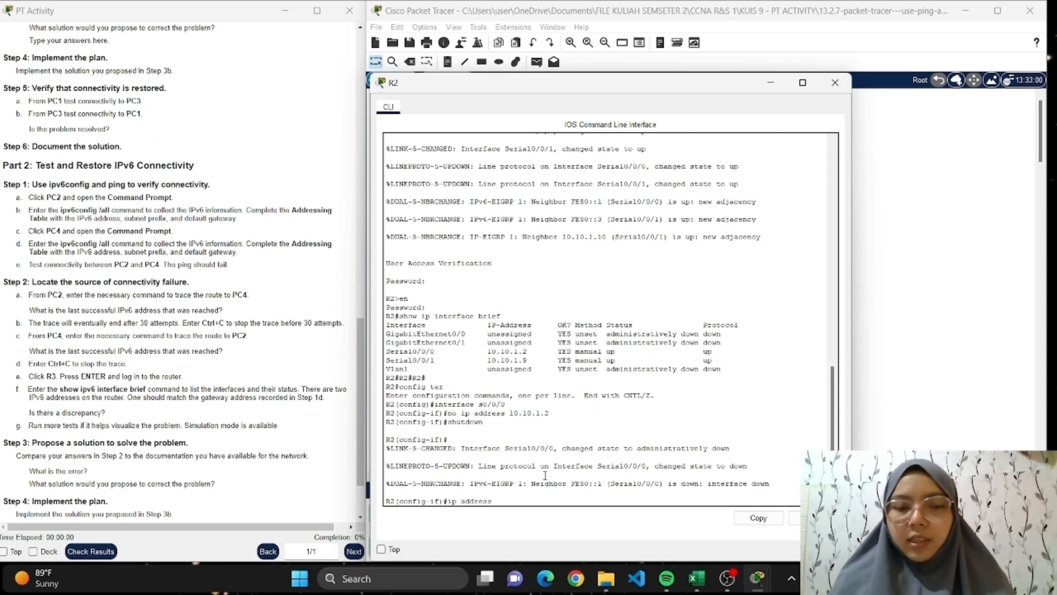
{"action": "type", "text": " 10"}
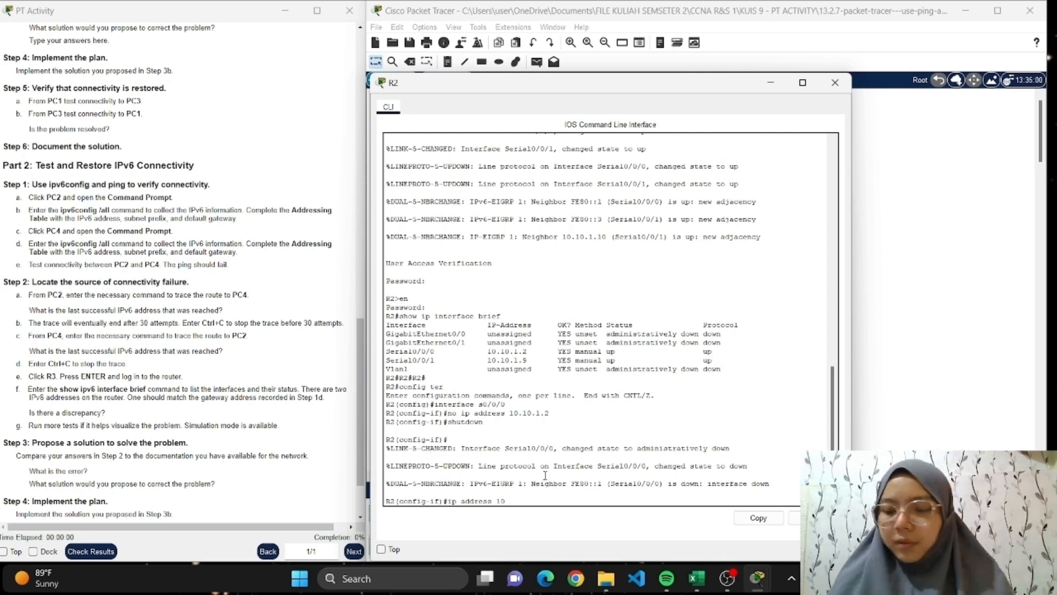
{"action": "type", "text": ".10.1."}
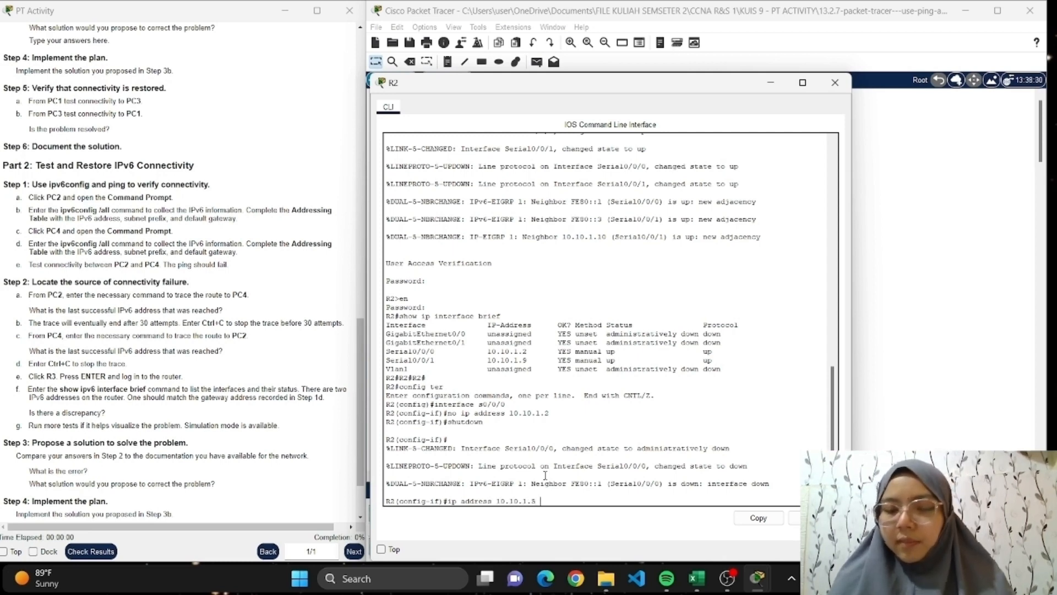
{"action": "type", "text": "5 255"}
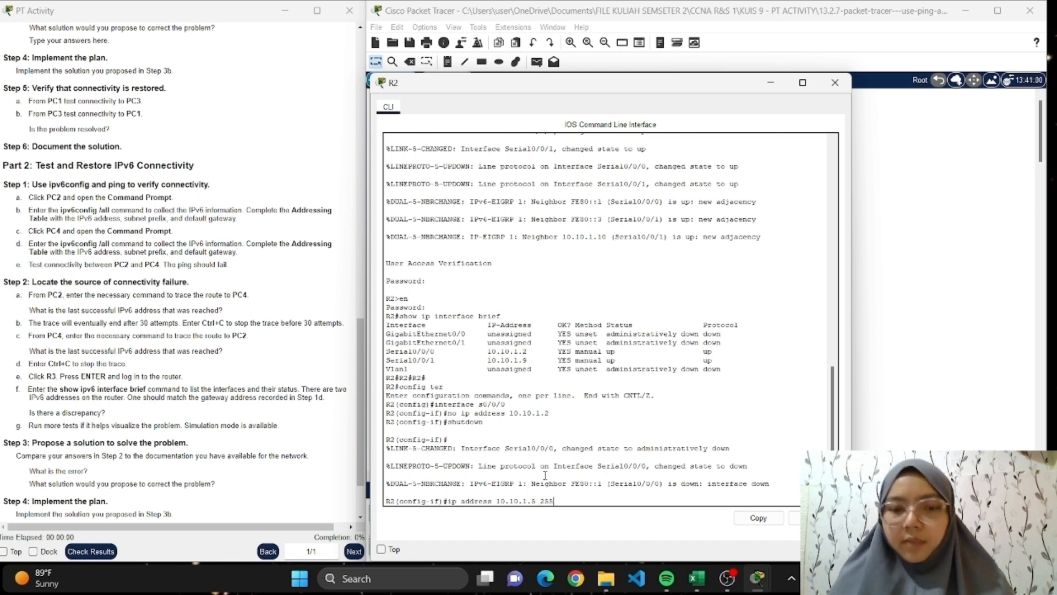
{"action": "left_click", "coordinate": [697, 579]}
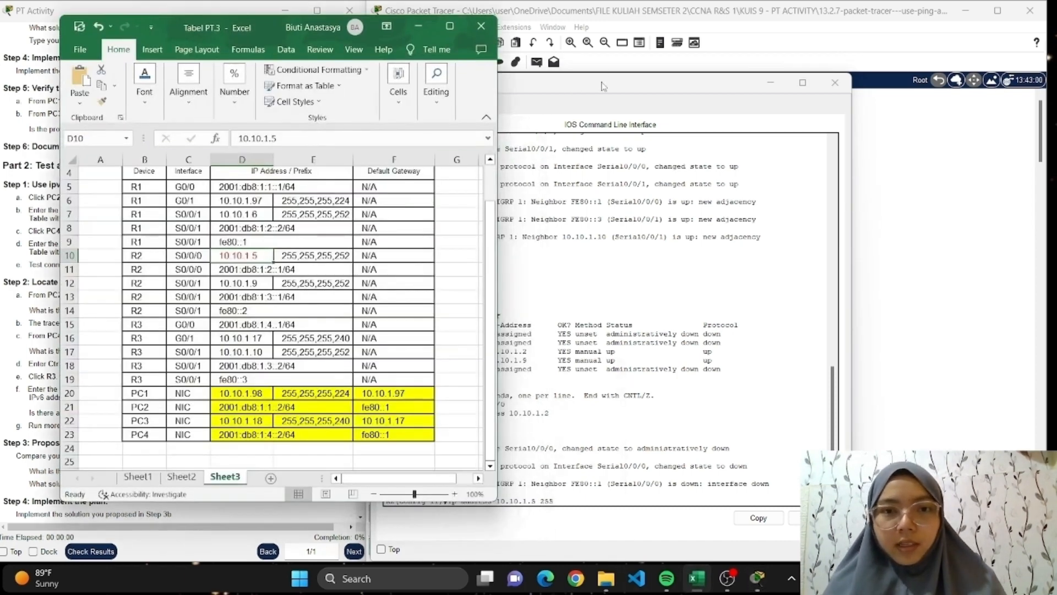
{"action": "left_click", "coordinate": [603, 86]}
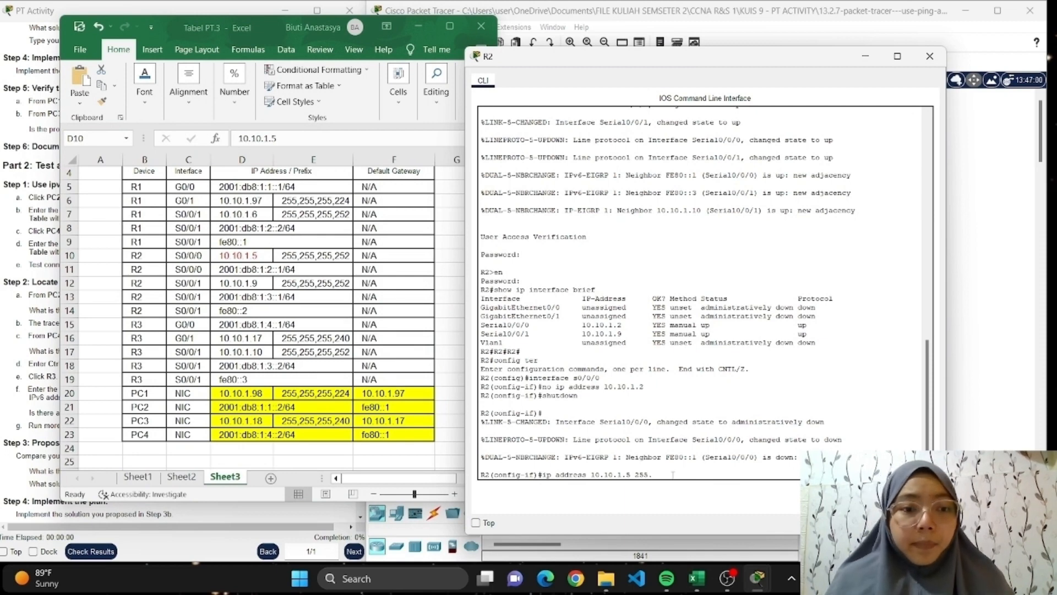
{"action": "type", "text": "255.255."}
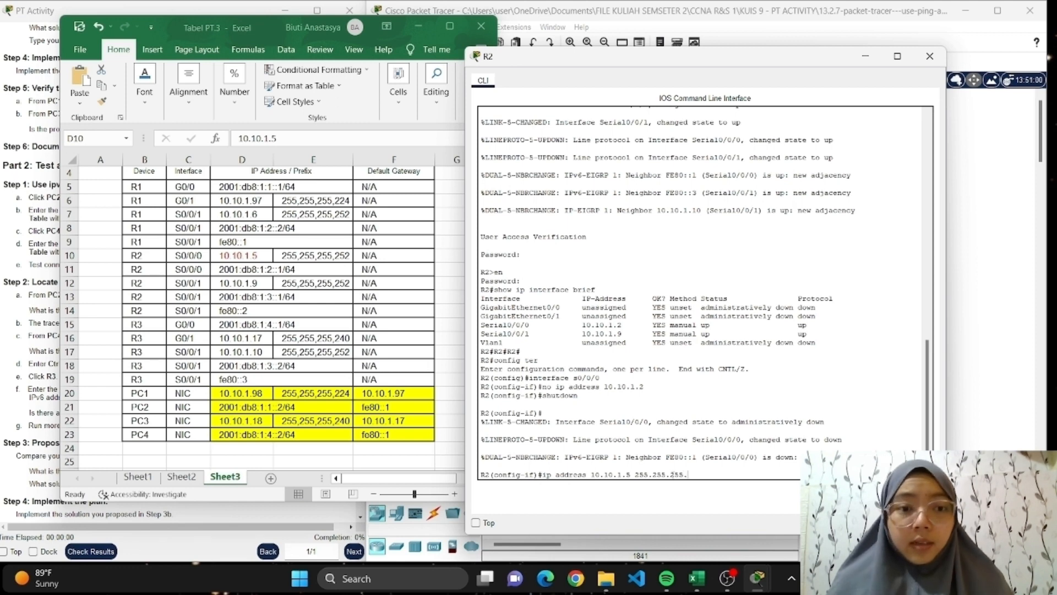
{"action": "type", "text": "22"}
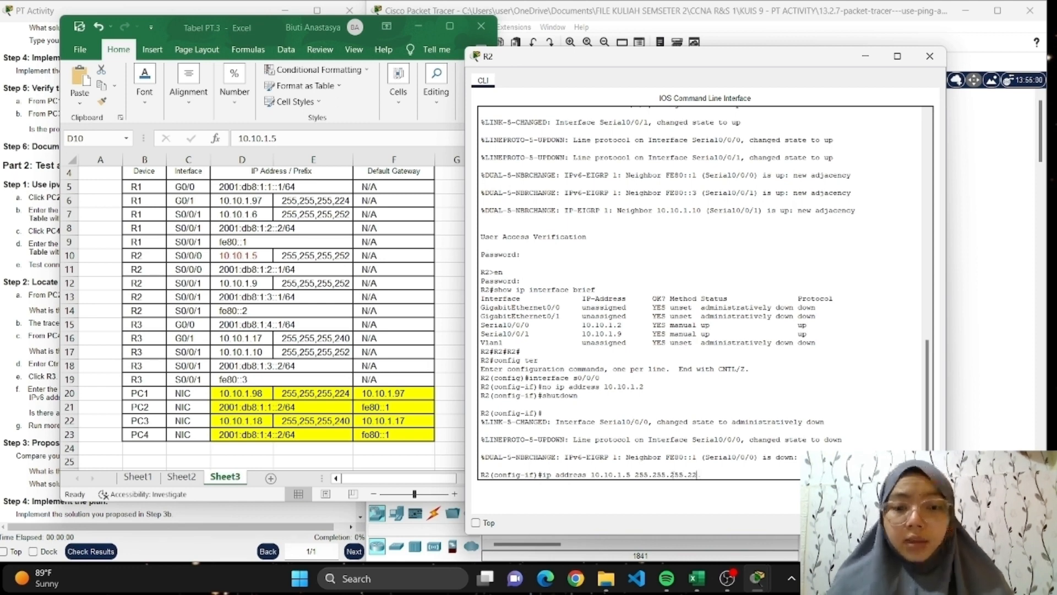
{"action": "key", "text": "BackSpace"}
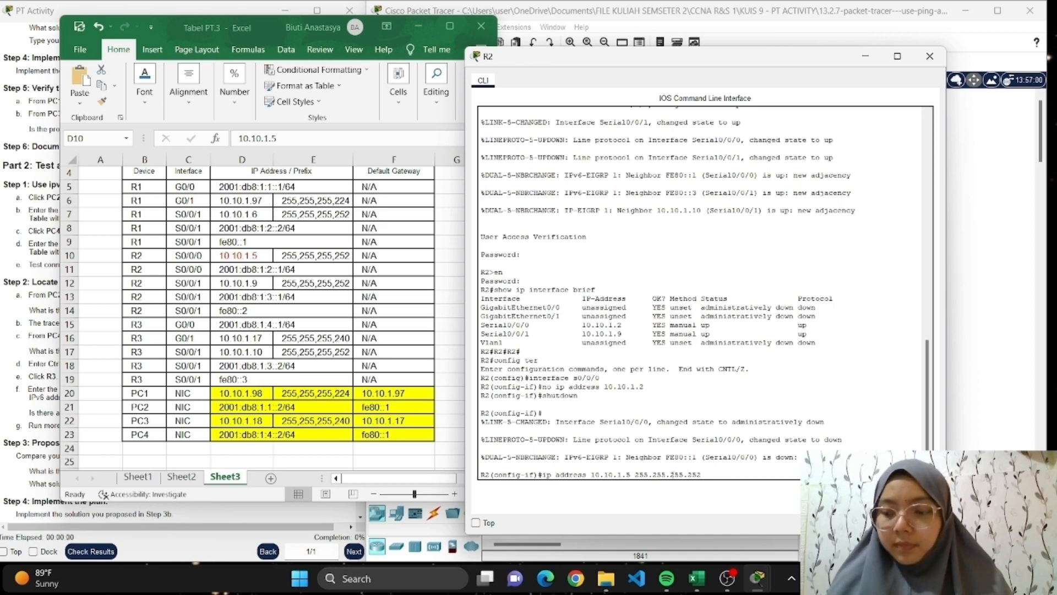
{"action": "type", "text": "52"}
{"action": "key", "text": "Return"}
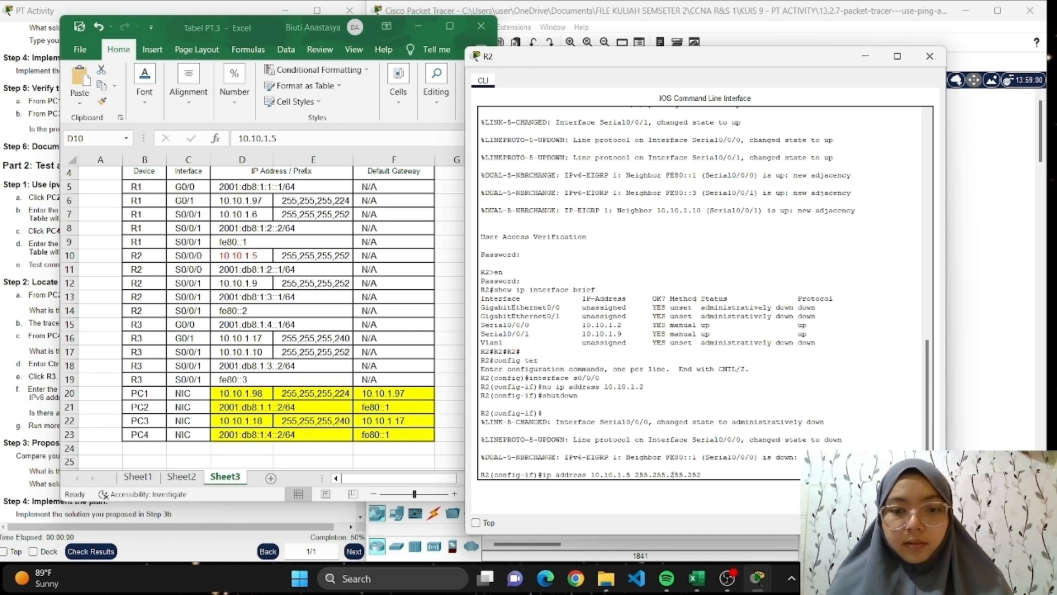
Enable R2's s0/0/0 interface with no shutdown, and put away the Excel table and R2's window.
{"action": "type", "text": "no"}
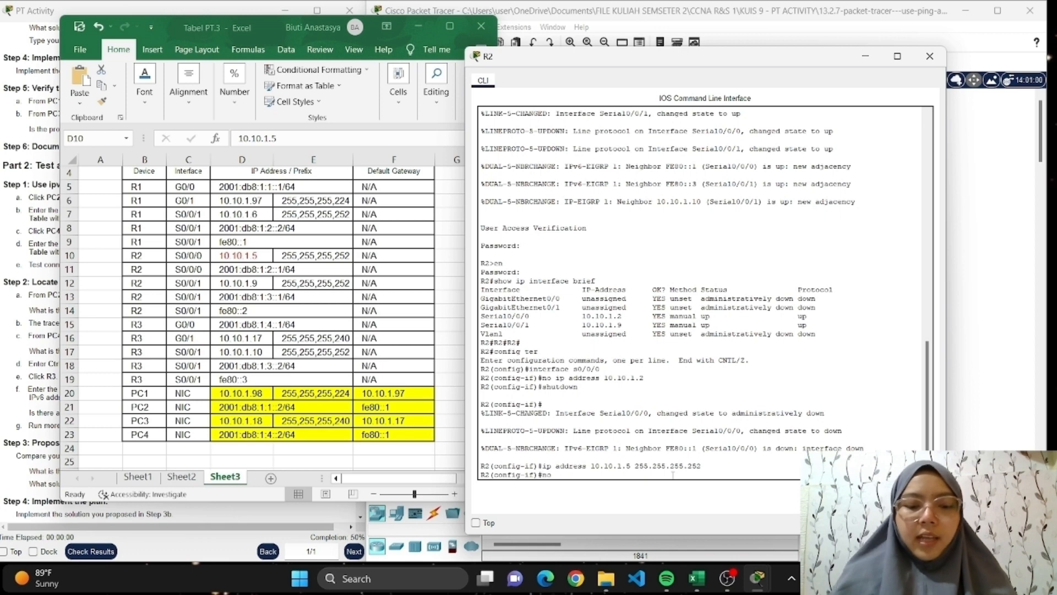
{"action": "type", "text": " shutdown"}
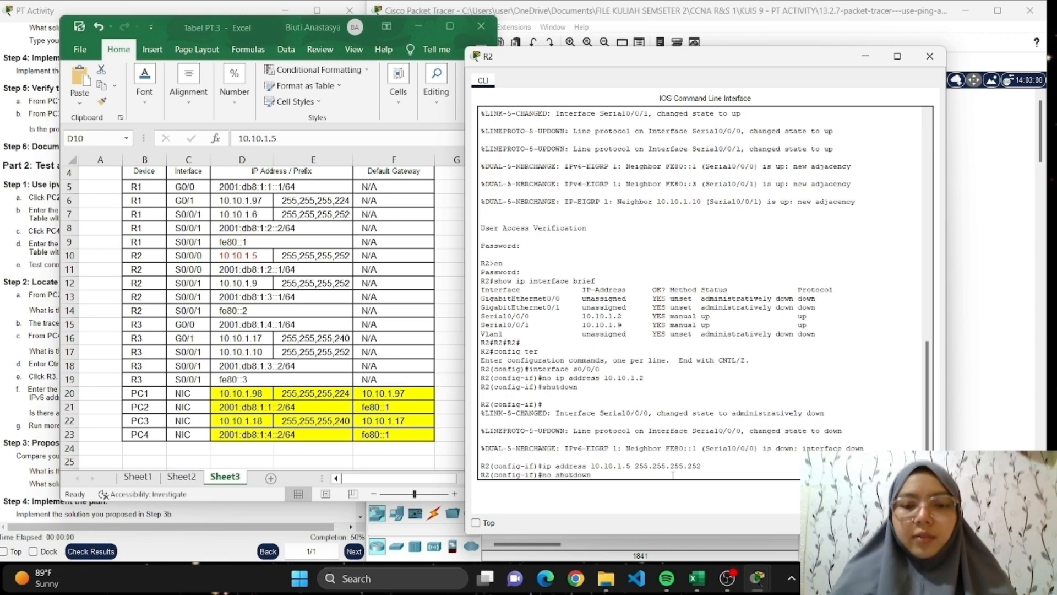
{"action": "key", "text": "Return"}
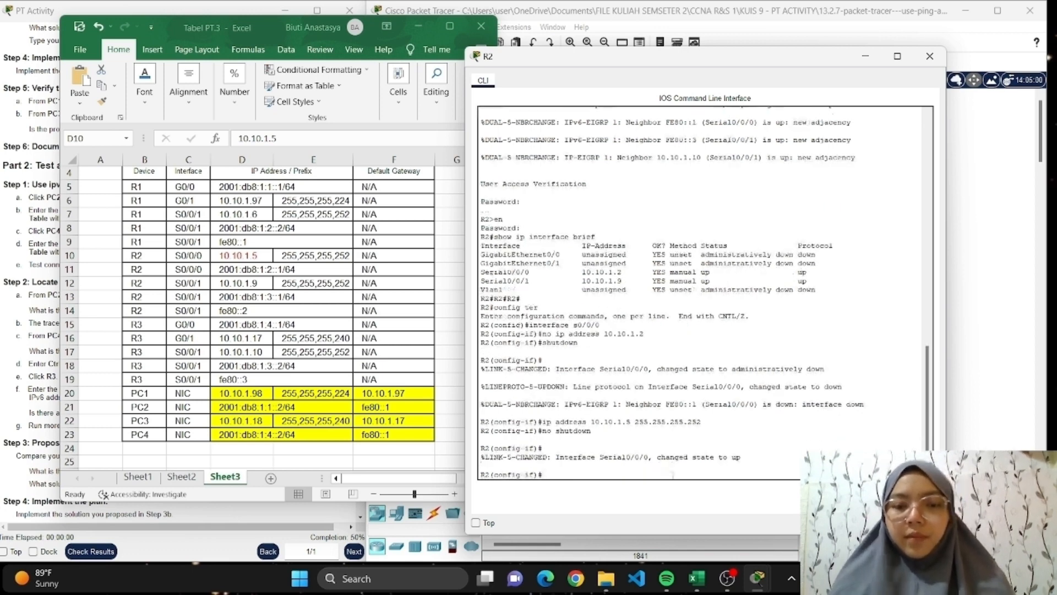
{"action": "left_click", "coordinate": [419, 27]}
{"action": "left_click", "coordinate": [930, 56]}
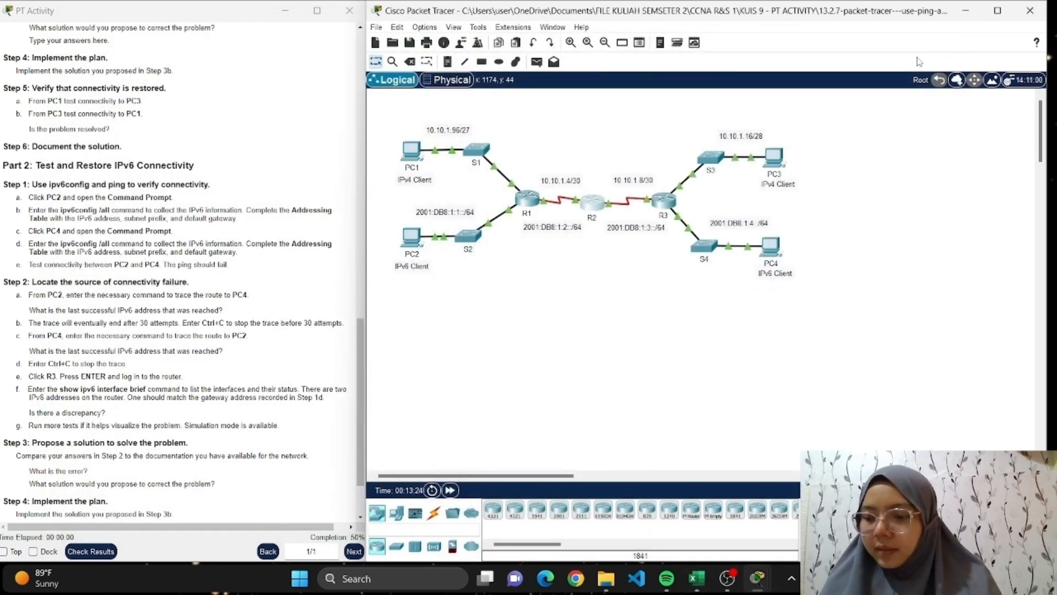
Reopen R2's CLI, exit interface configuration, and try show ip interface brief from global configuration mode.
{"action": "left_click", "coordinate": [591, 203]}
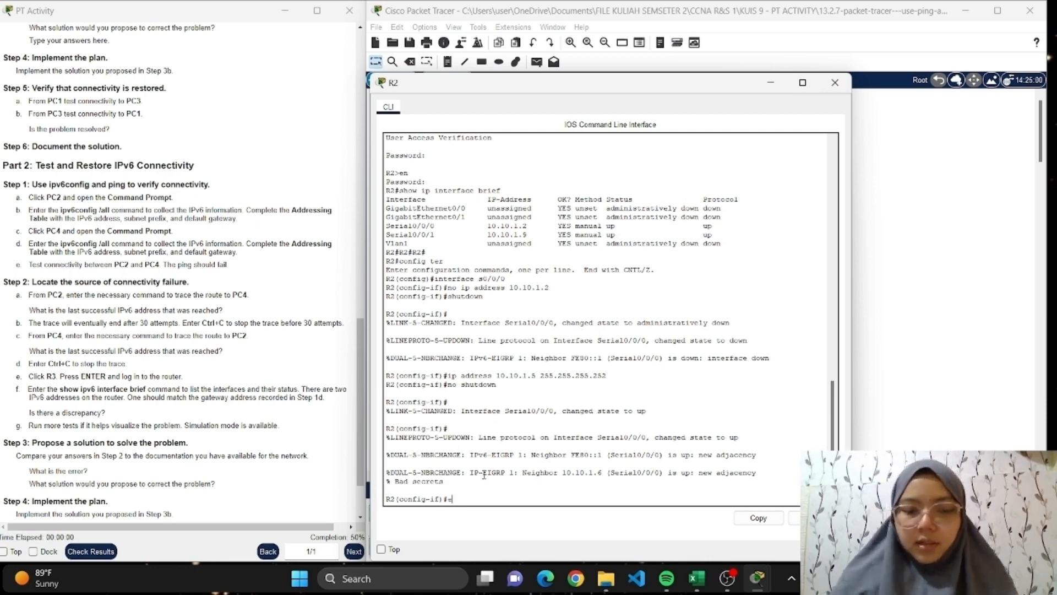
{"action": "type", "text": "xit"}
{"action": "key", "text": "Return"}
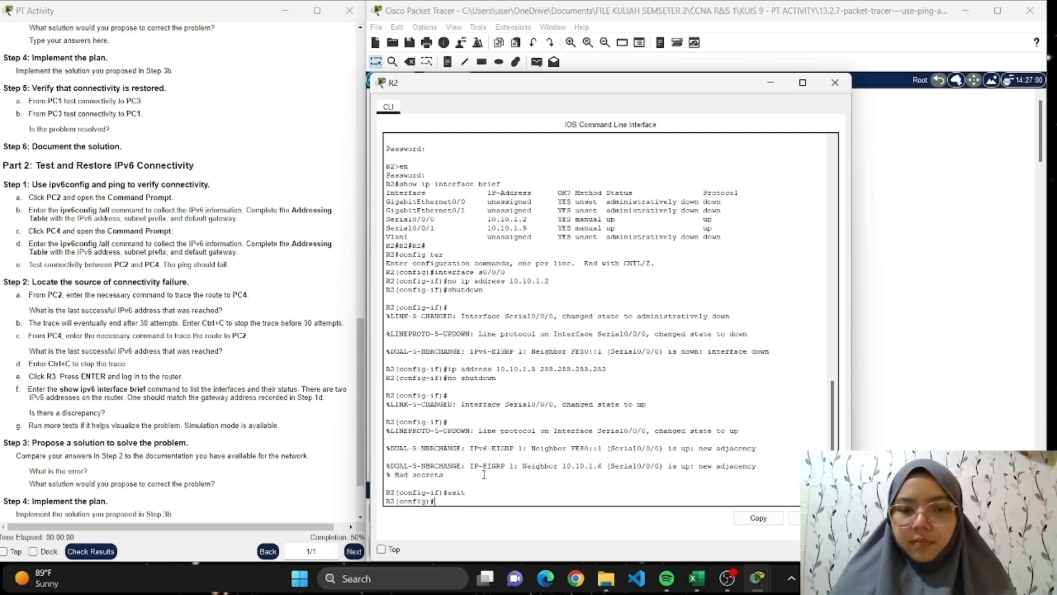
{"action": "type", "text": "show"}
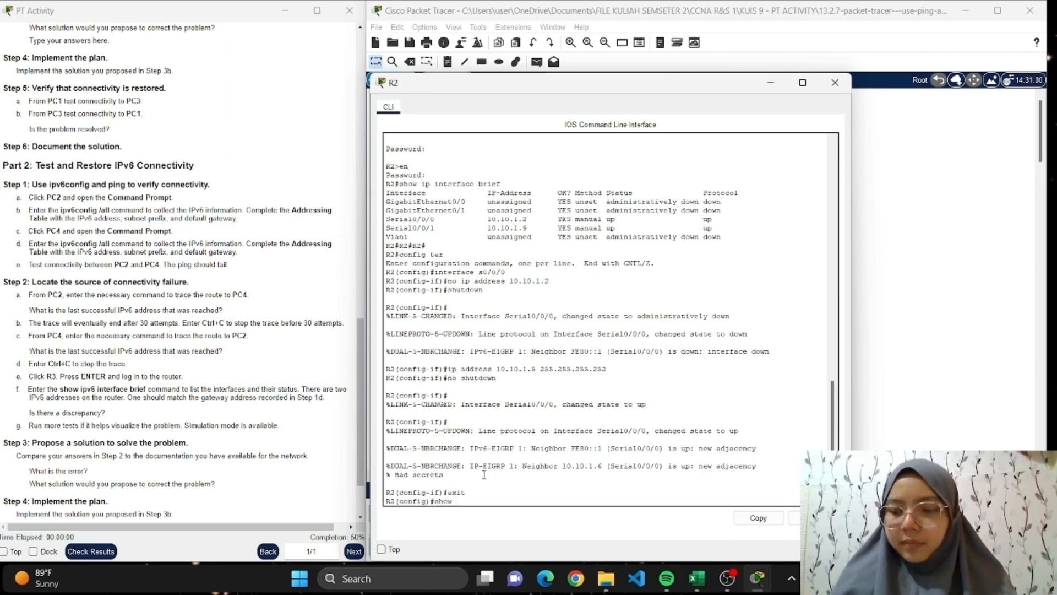
{"action": "type", "text": " ip"}
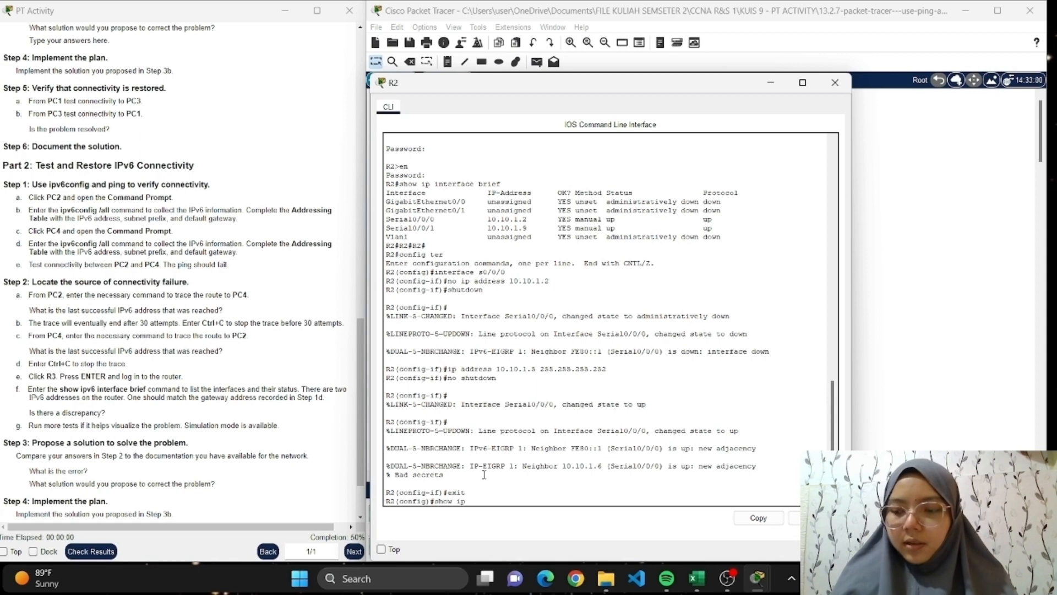
{"action": "type", "text": " interface br"}
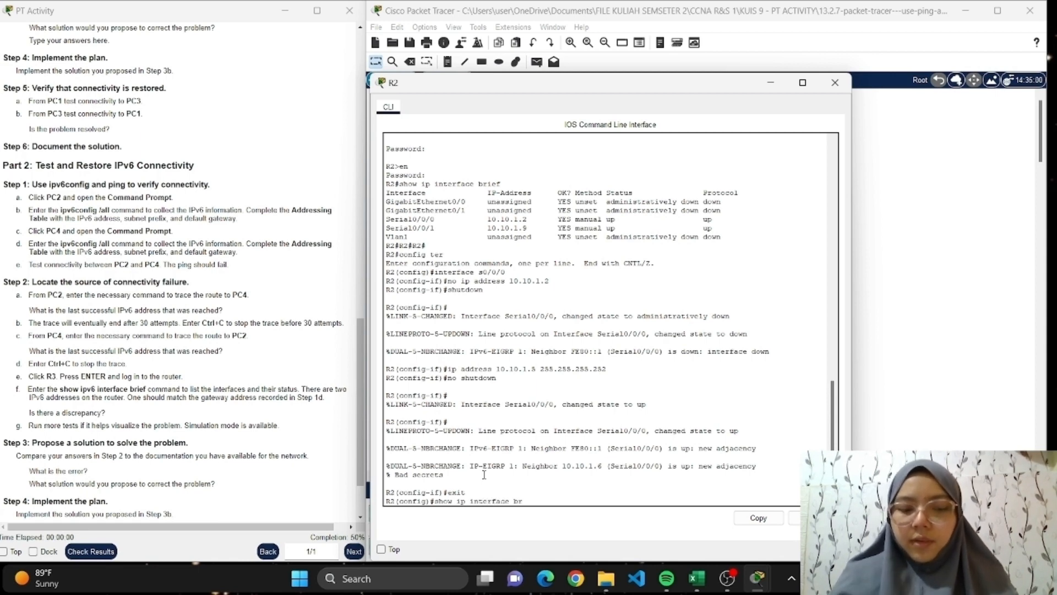
{"action": "type", "text": "ief"}
{"action": "key", "text": "Return"}
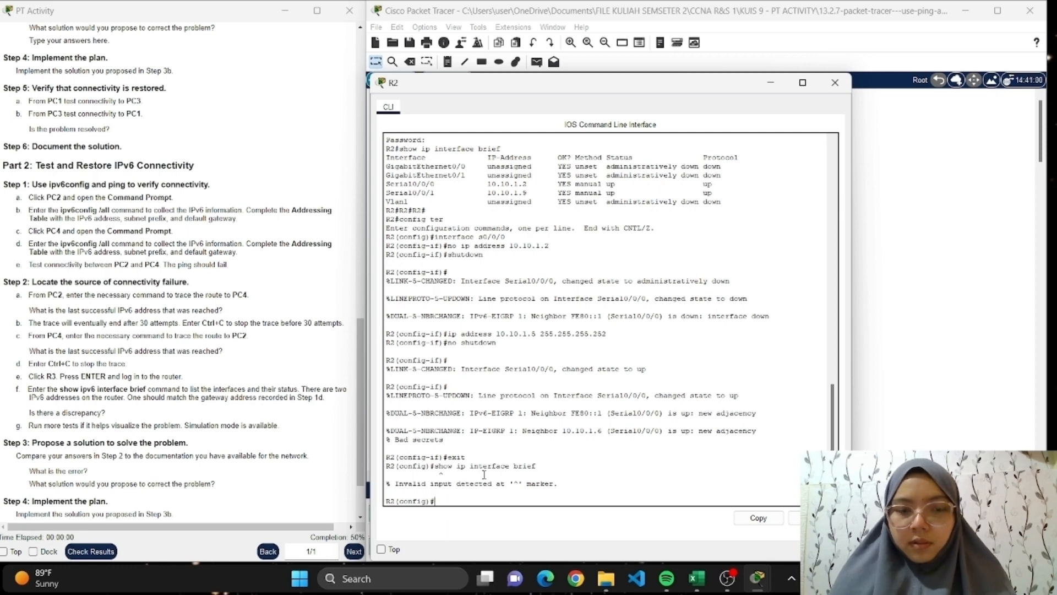
Enter interface s0/0/0 on R2 again and try show ip interface brief from interface configuration mode.
{"action": "type", "text": "in"}
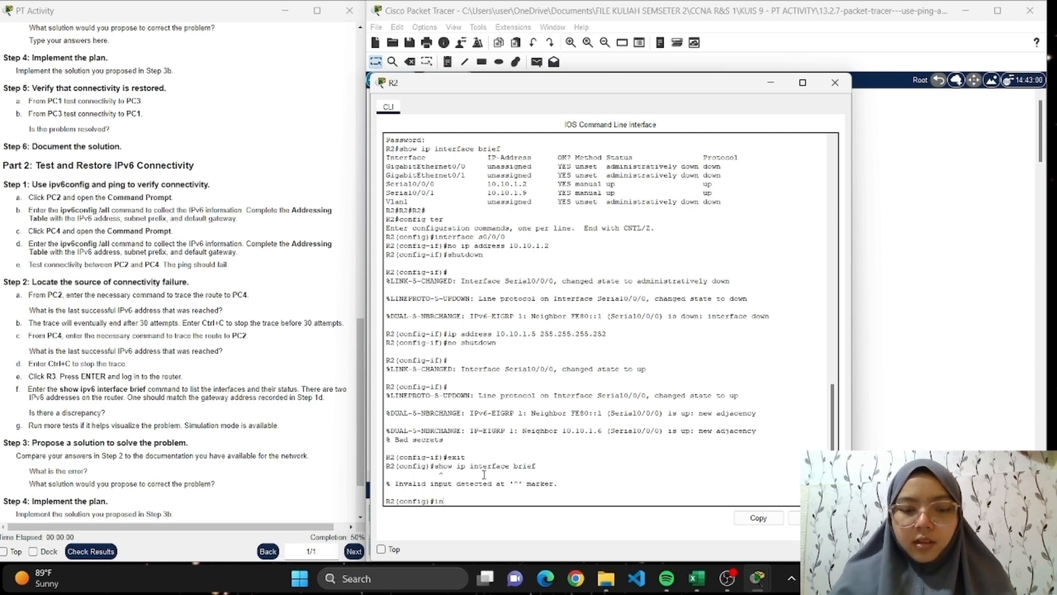
{"action": "type", "text": "terface s"}
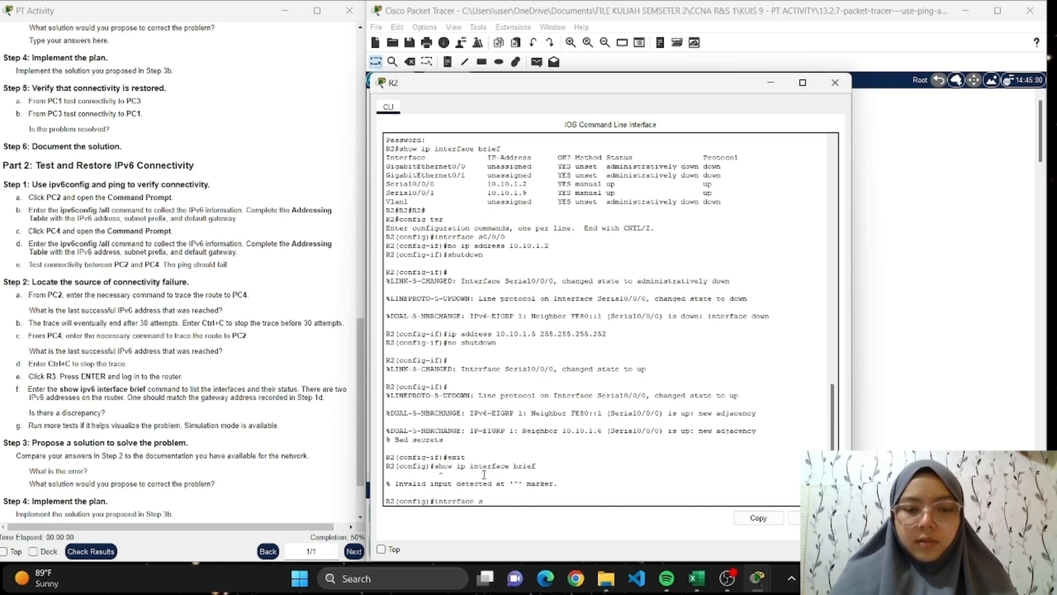
{"action": "type", "text": "0/0/0"}
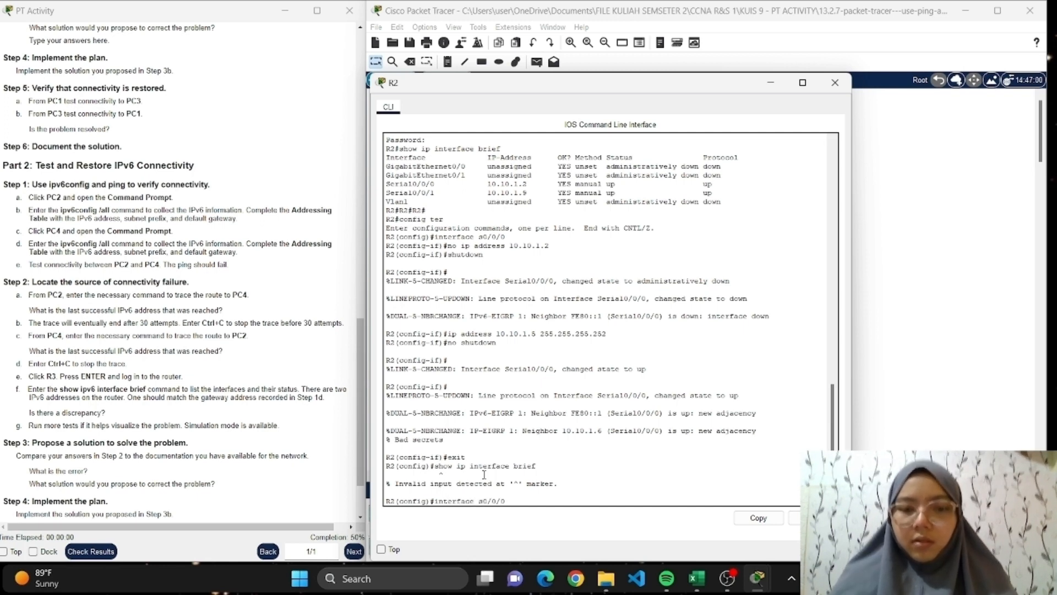
{"action": "key", "text": "Return"}
{"action": "type", "text": "show"}
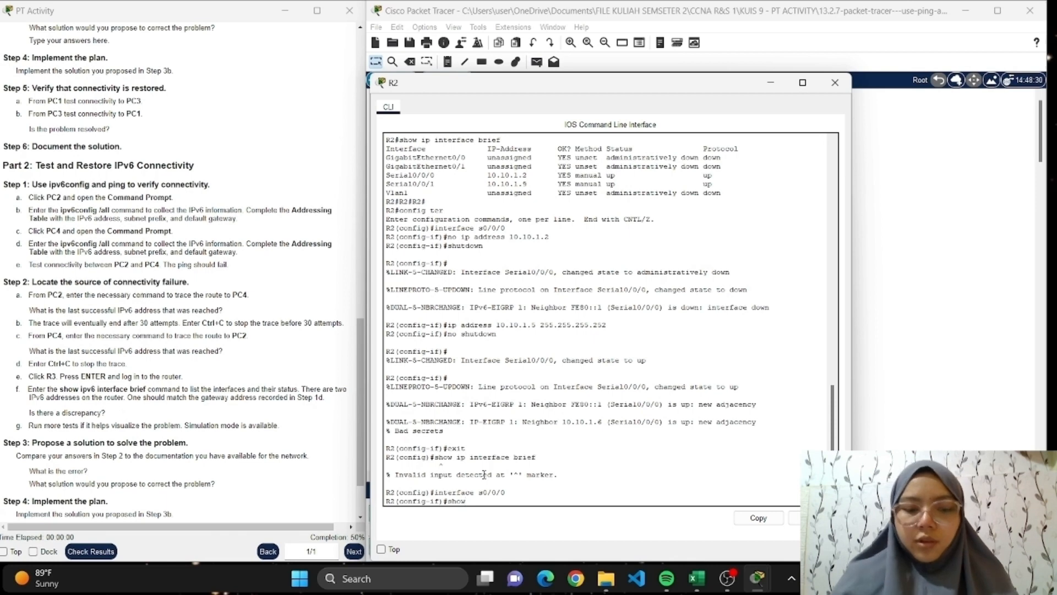
{"action": "type", "text": " ip interface"}
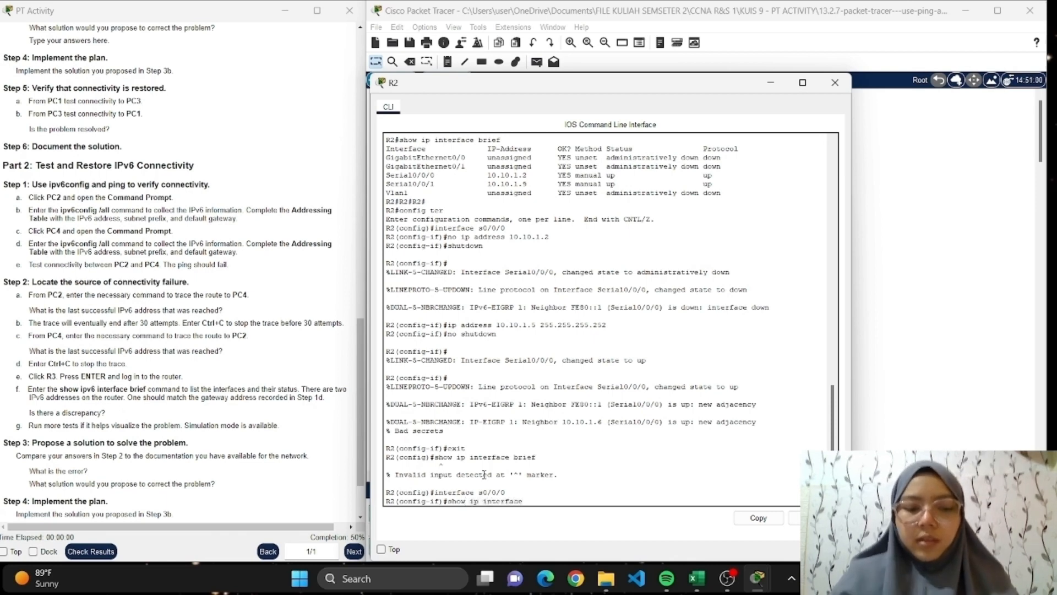
{"action": "type", "text": " brief"}
{"action": "key", "text": "Return"}
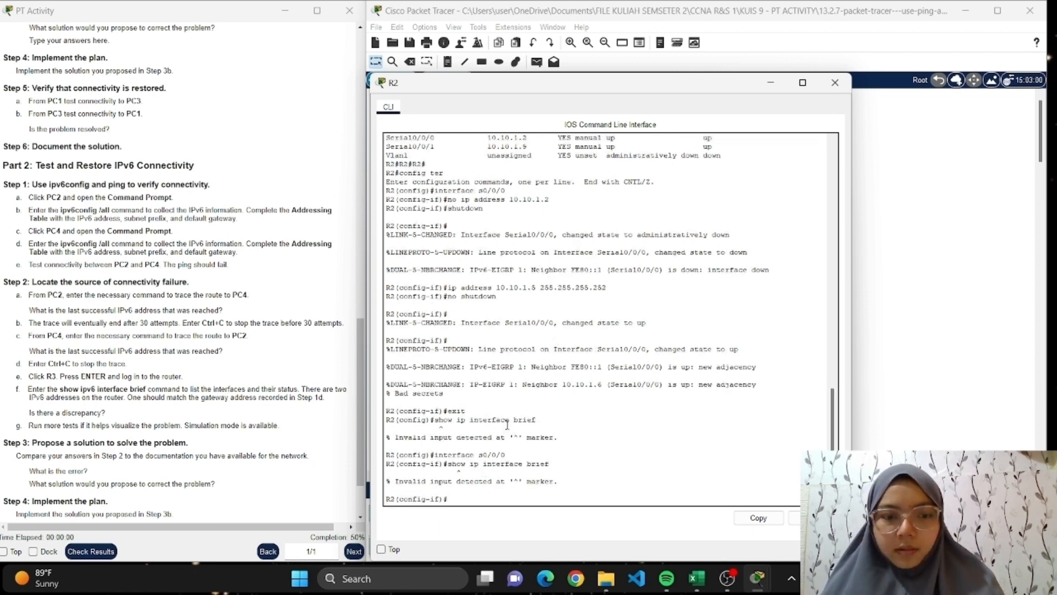
Exit to R2's privileged EXEC mode, check the interface addresses with show ip interface brief, and close R2's window.
{"action": "type", "text": "it"}
{"action": "key", "text": "Return"}
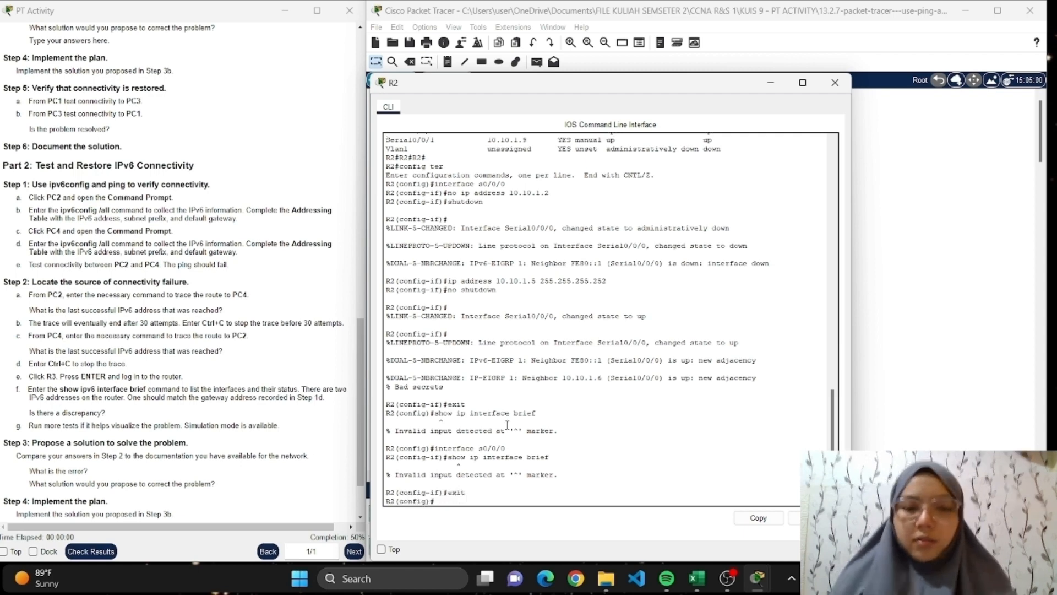
{"action": "type", "text": "exit"}
{"action": "key", "text": "Return"}
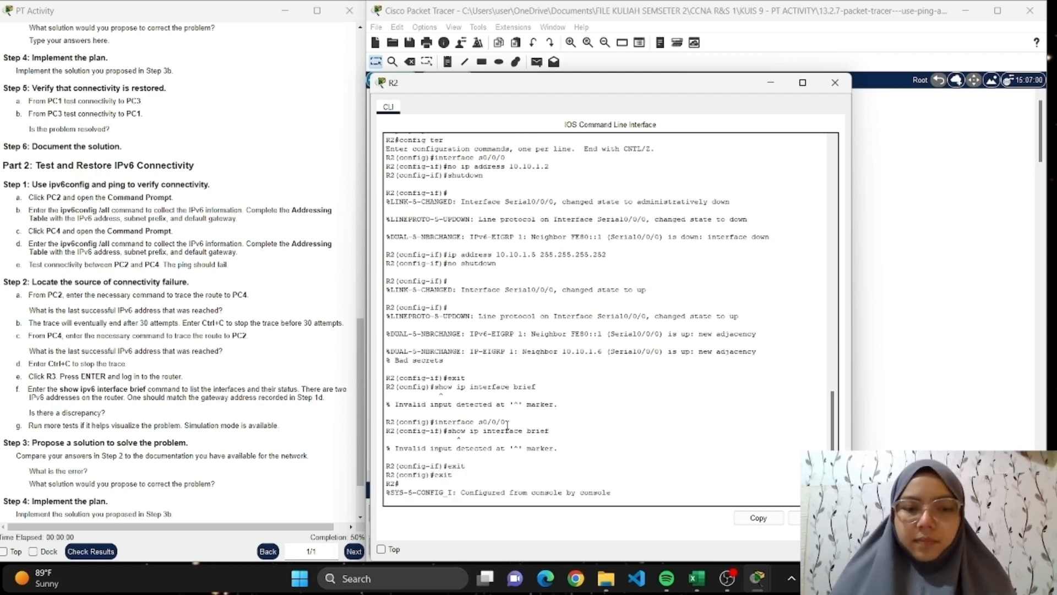
{"action": "key", "text": "Return"}
{"action": "type", "text": "show ip"}
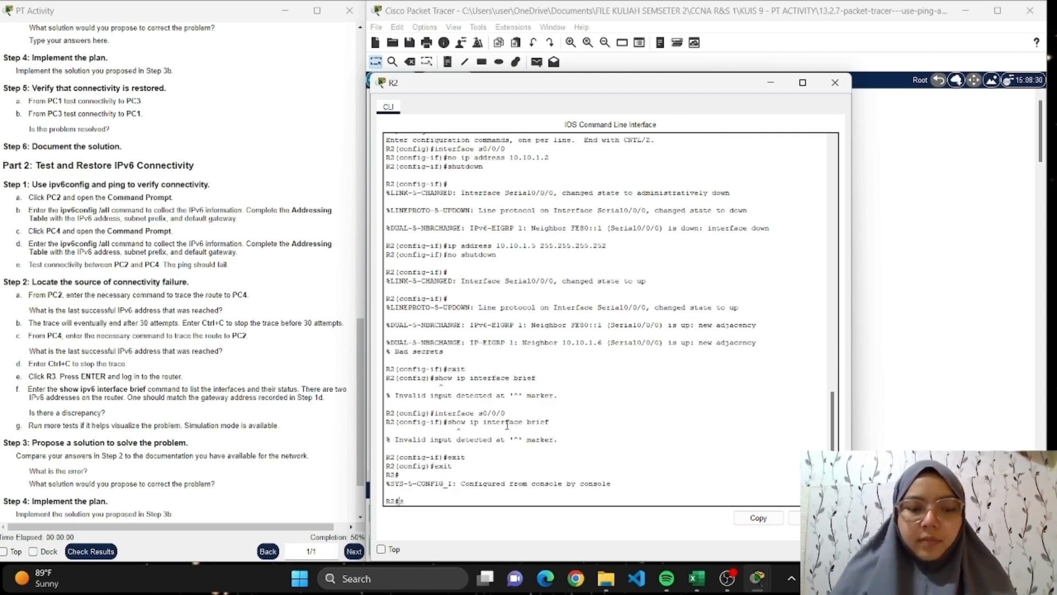
{"action": "type", "text": " in"}
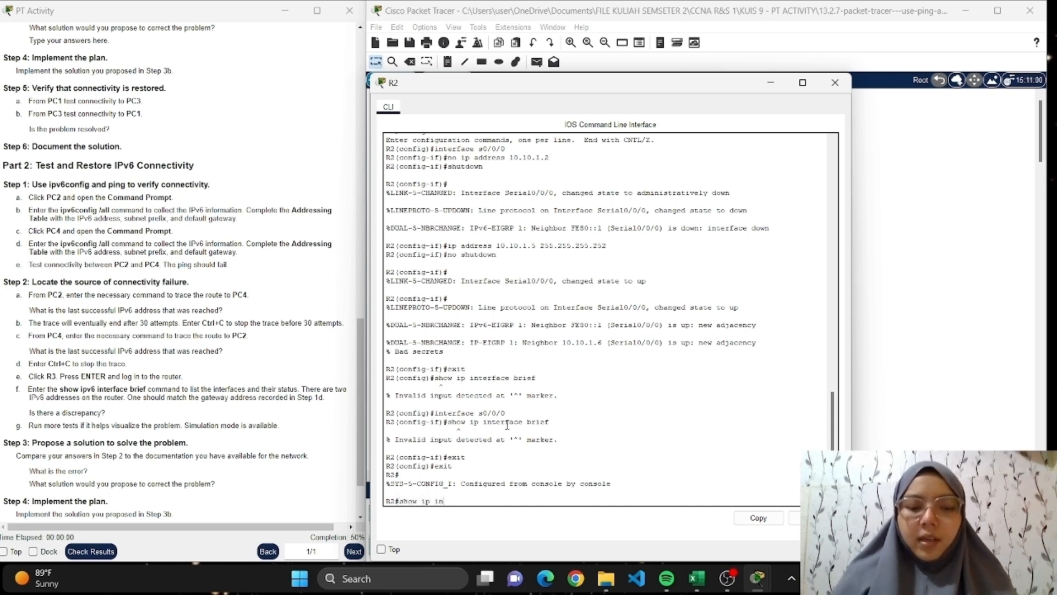
{"action": "type", "text": "terface brief"}
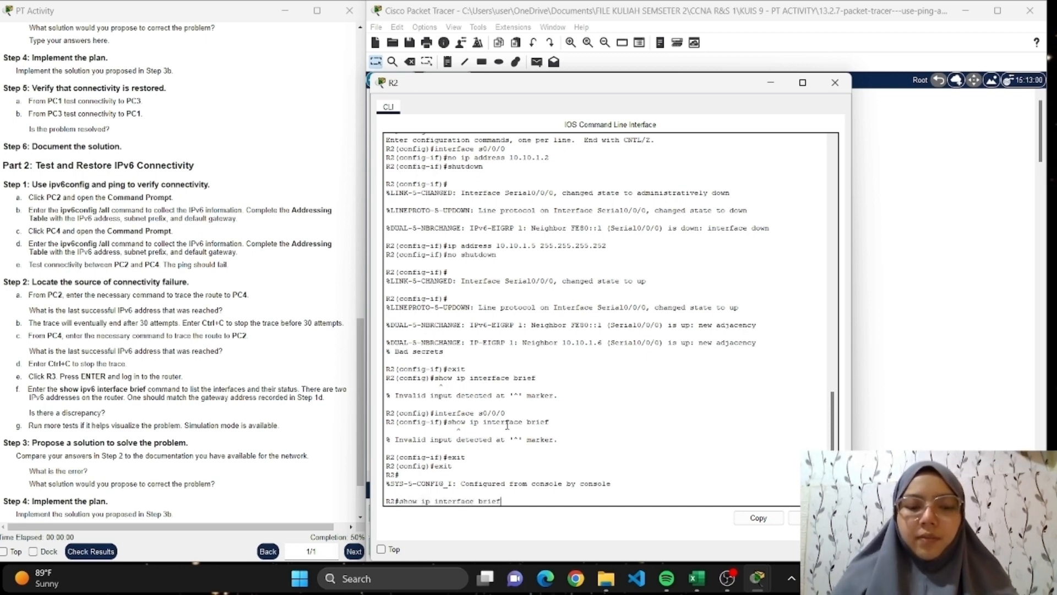
{"action": "key", "text": "Return"}
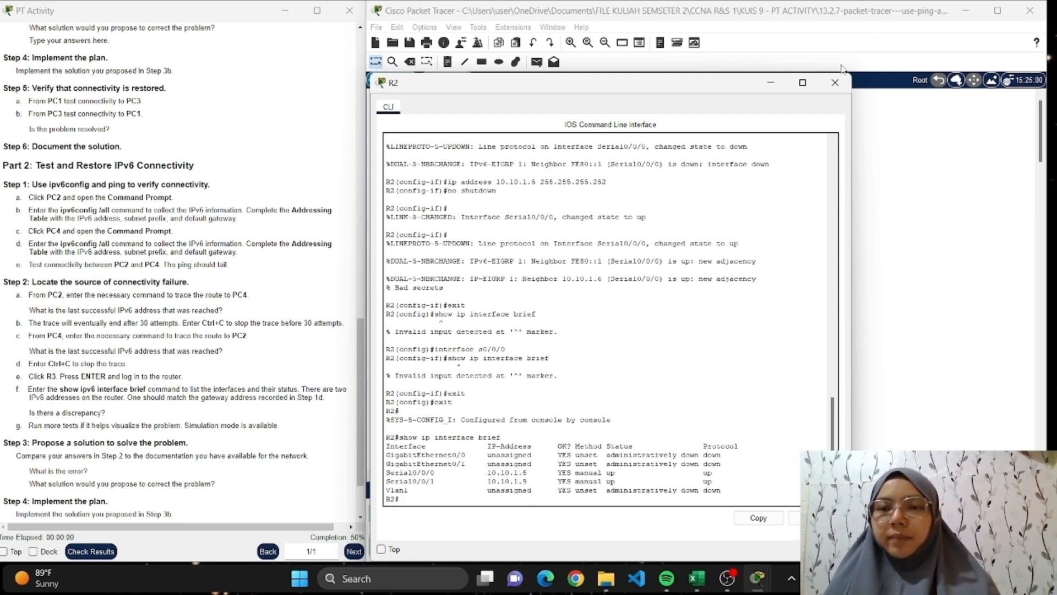
{"action": "left_click", "coordinate": [835, 82]}
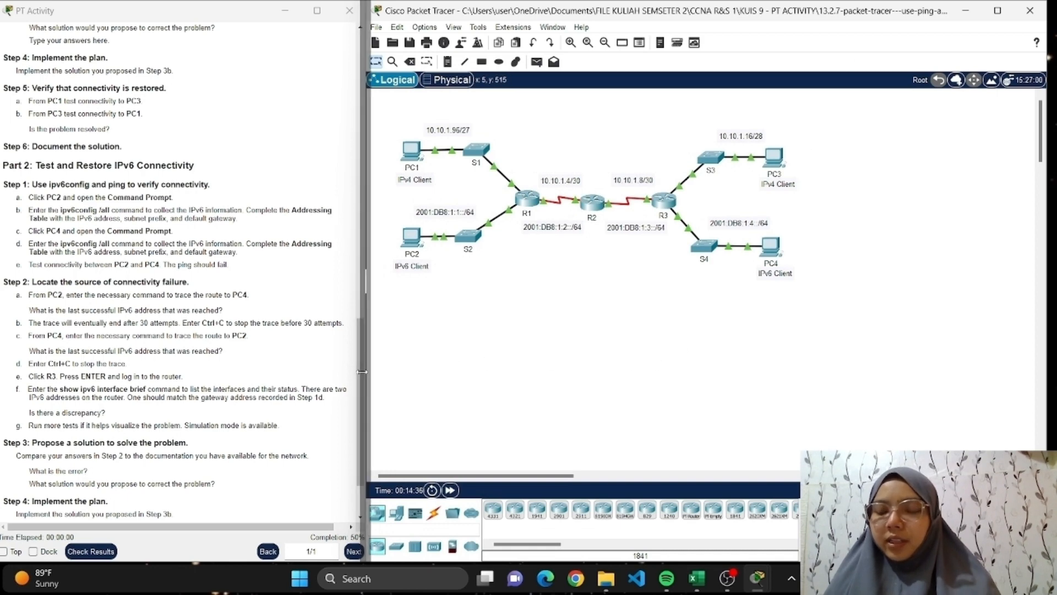
Test IPv4 connectivity from PC1 to PC3 by pinging 10.10.1.18 in PC1's Command Prompt, and close PC1's window.
{"action": "left_click_drag", "start_coordinate": [362, 371], "coordinate": [367, 372]}
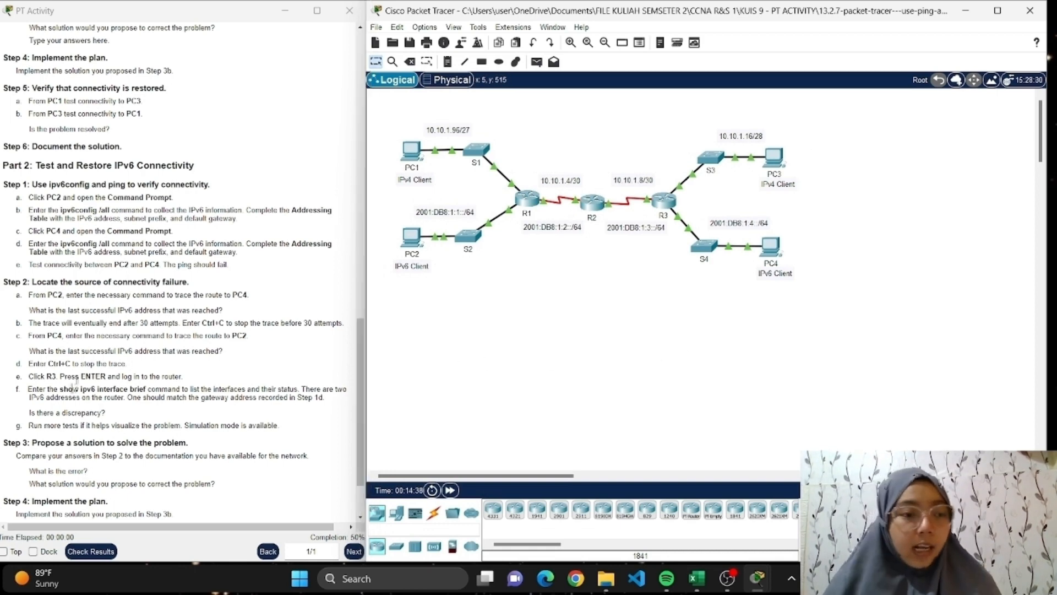
{"action": "scroll", "coordinate": [71, 364], "scroll_direction": "down", "scroll_amount": 2}
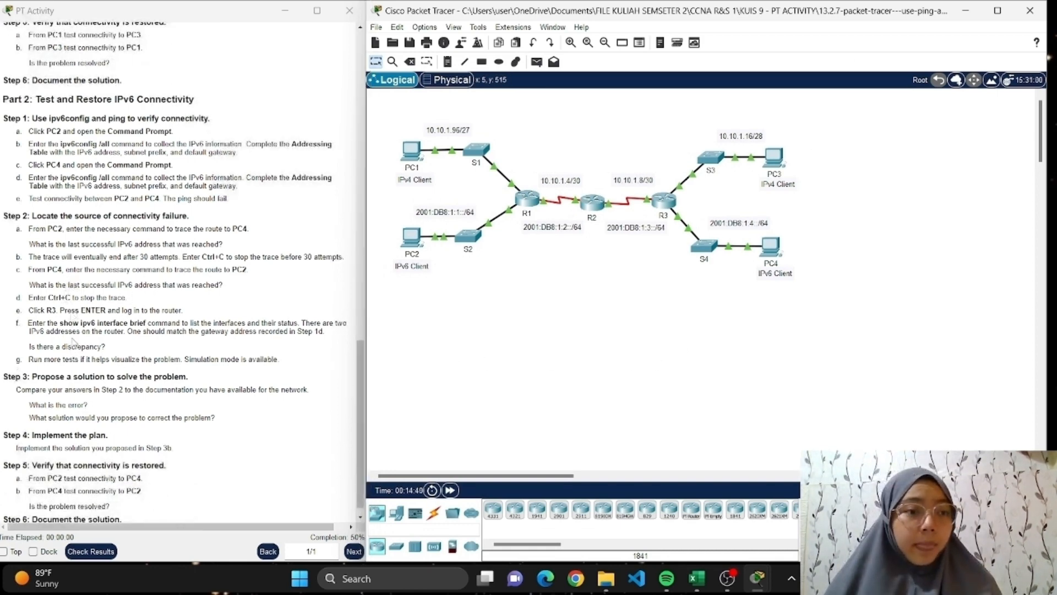
{"action": "scroll", "coordinate": [79, 293], "scroll_direction": "up", "scroll_amount": 1}
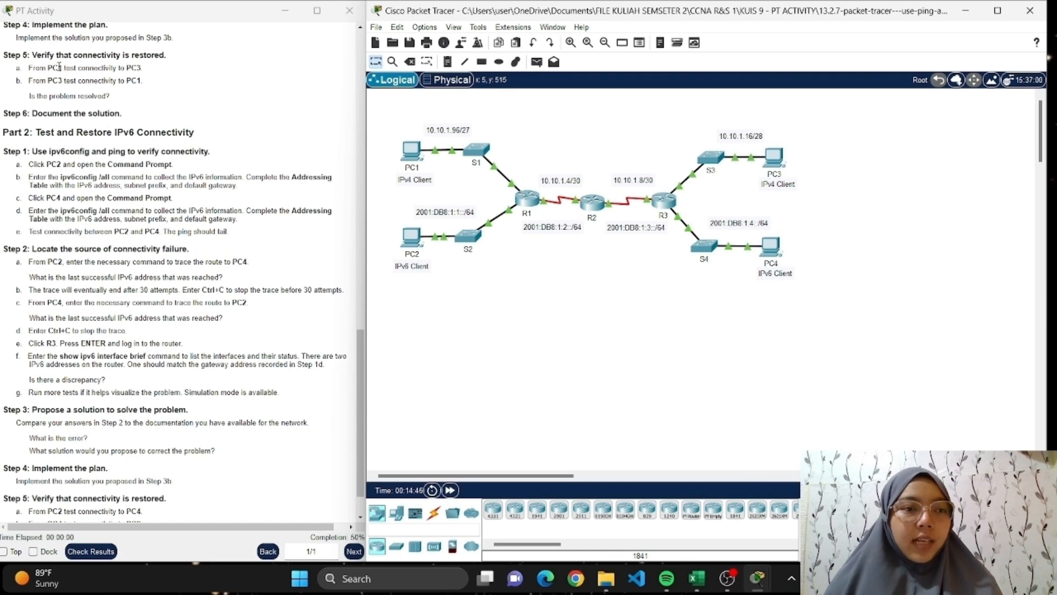
{"action": "left_click", "coordinate": [410, 151]}
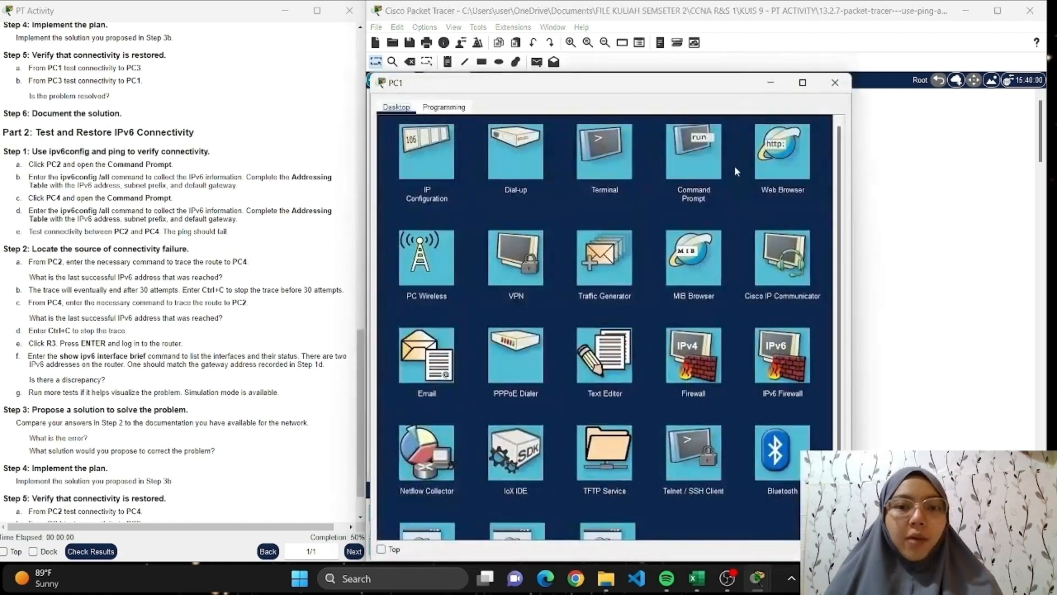
{"action": "left_click", "coordinate": [697, 165]}
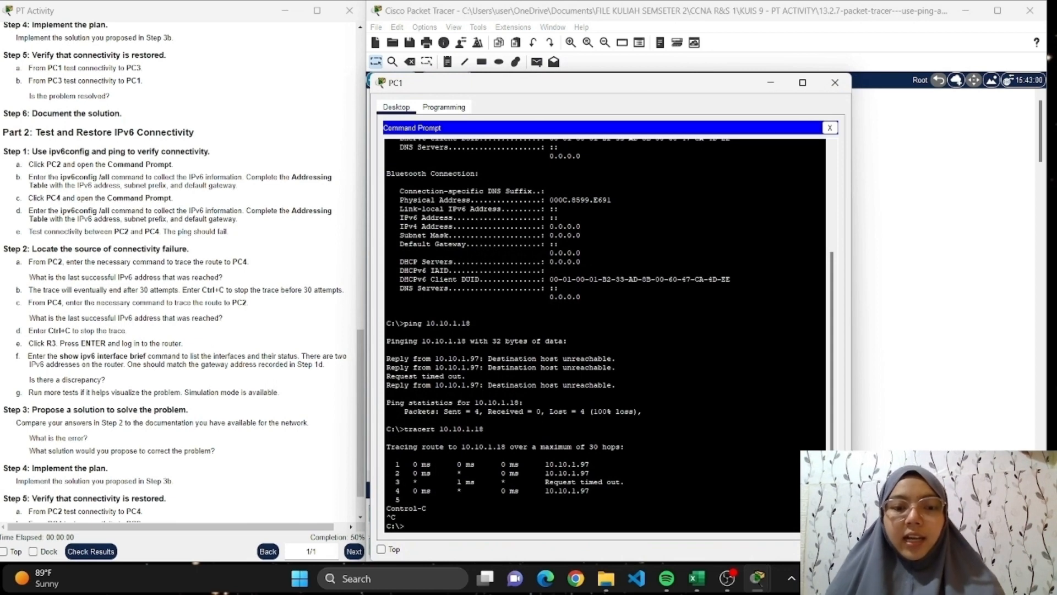
{"action": "type", "text": "ping "}
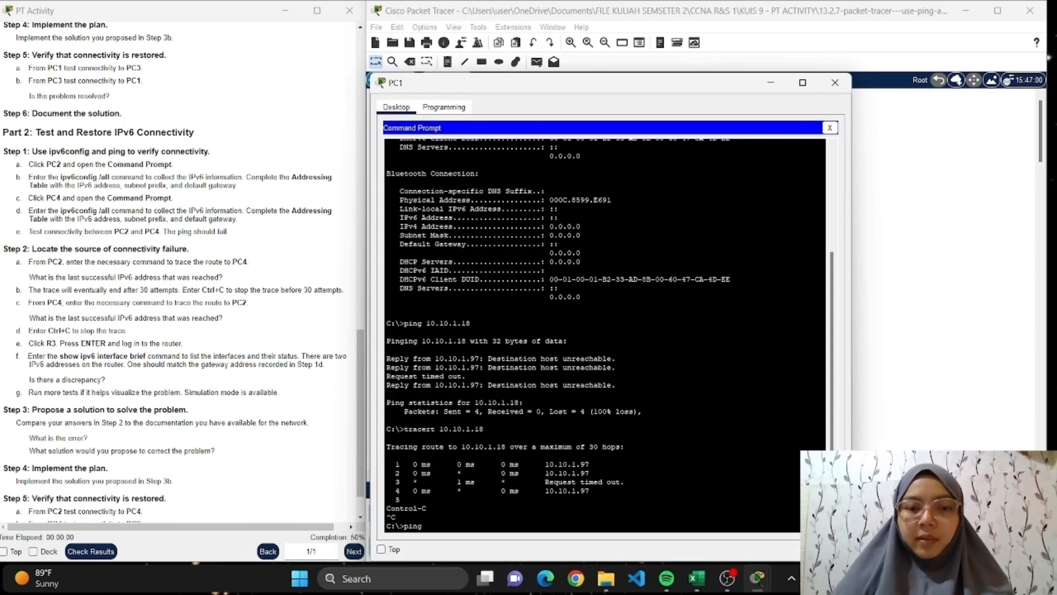
{"action": "type", "text": "10.1"}
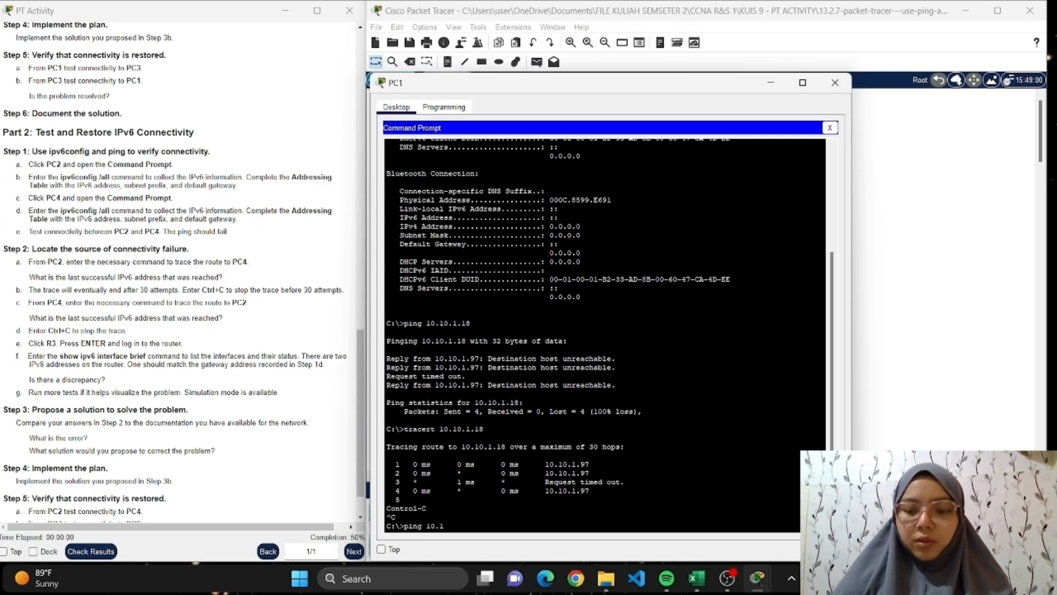
{"action": "type", "text": "0.1.18"}
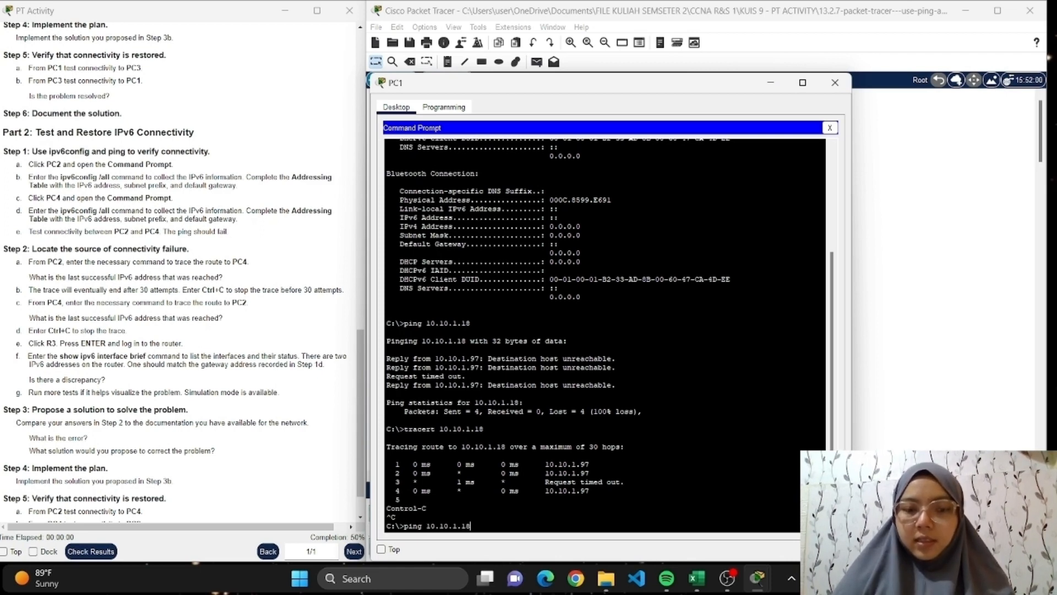
{"action": "key", "text": "Return"}
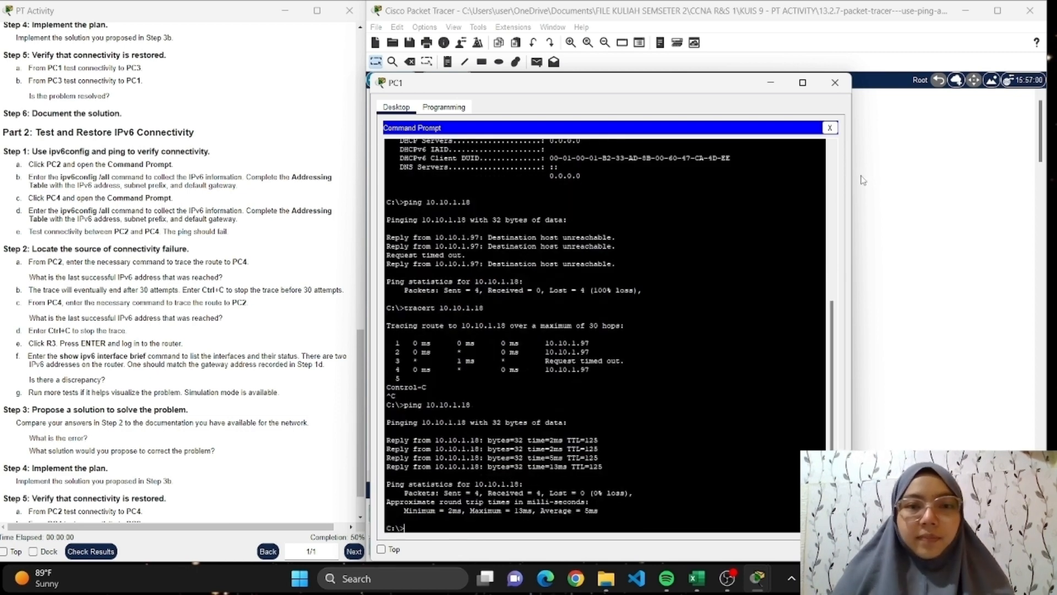
{"action": "left_click", "coordinate": [834, 82]}
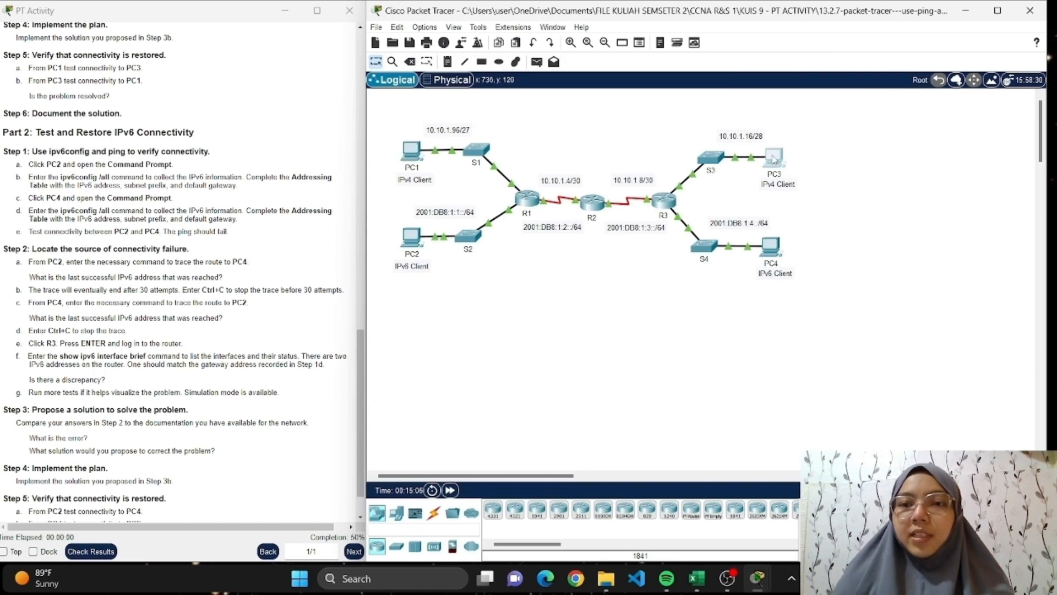
Ping PC1 at 10.10.1.98 from PC3's Command Prompt, checking the address in the Excel table, and close PC3's window.
{"action": "left_click", "coordinate": [774, 158]}
{"action": "left_click", "coordinate": [693, 199]}
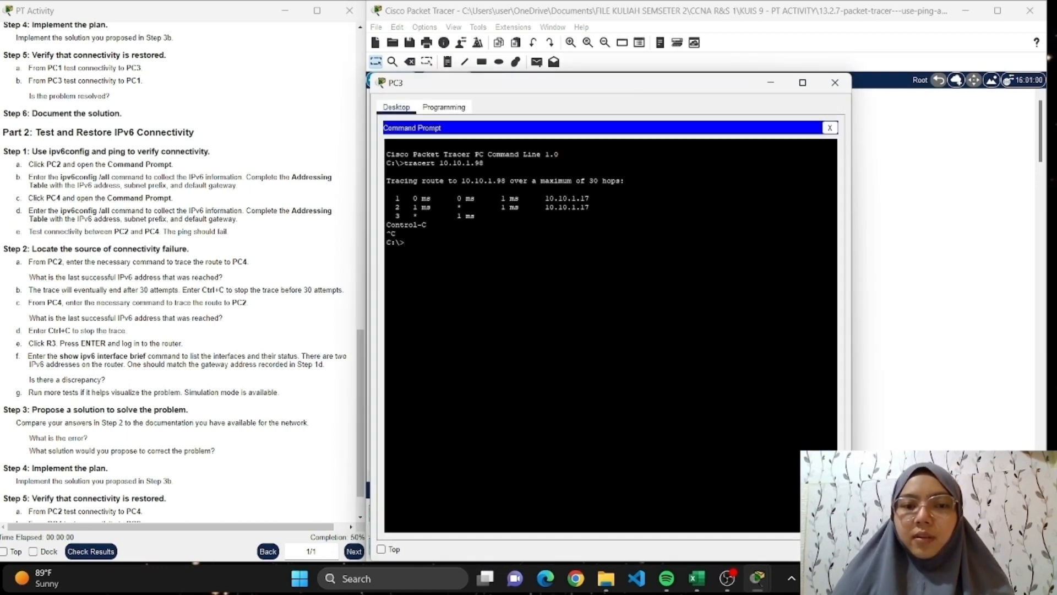
{"action": "type", "text": "ping"}
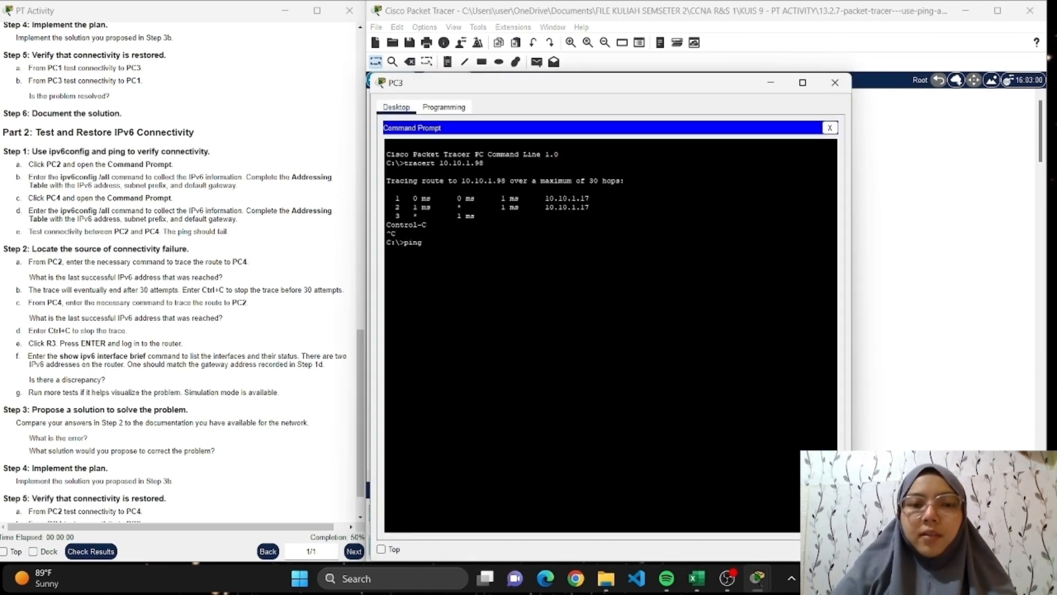
{"action": "type", "text": " 10."}
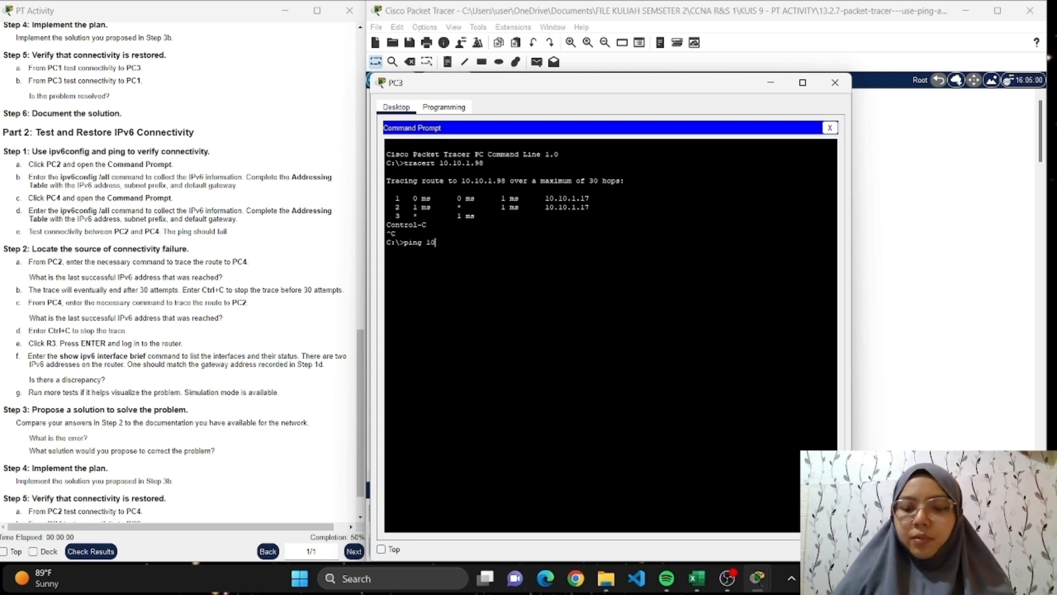
{"action": "left_click", "coordinate": [697, 578]}
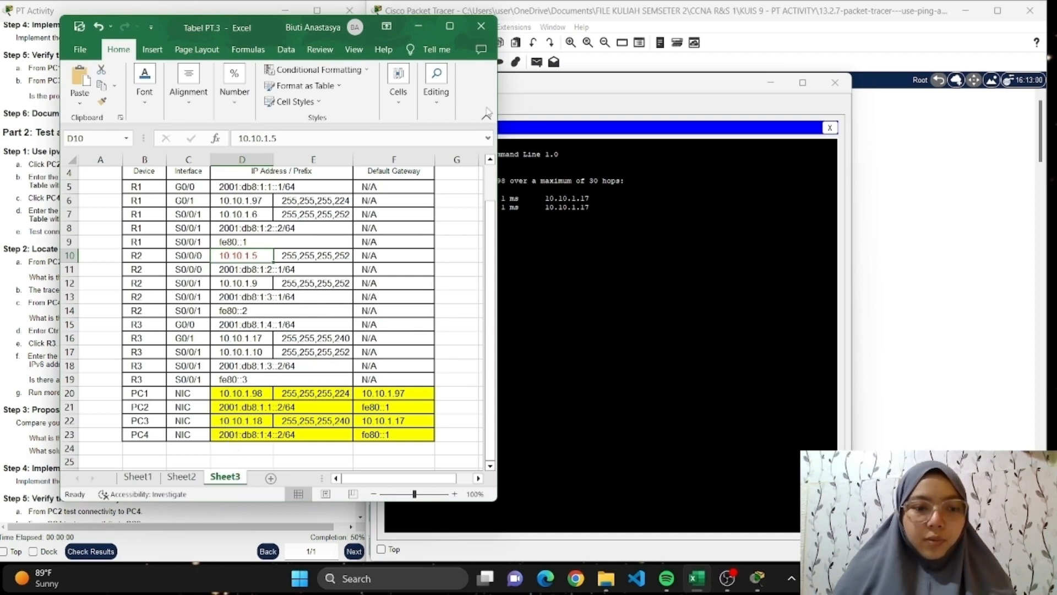
{"action": "left_click", "coordinate": [419, 26]}
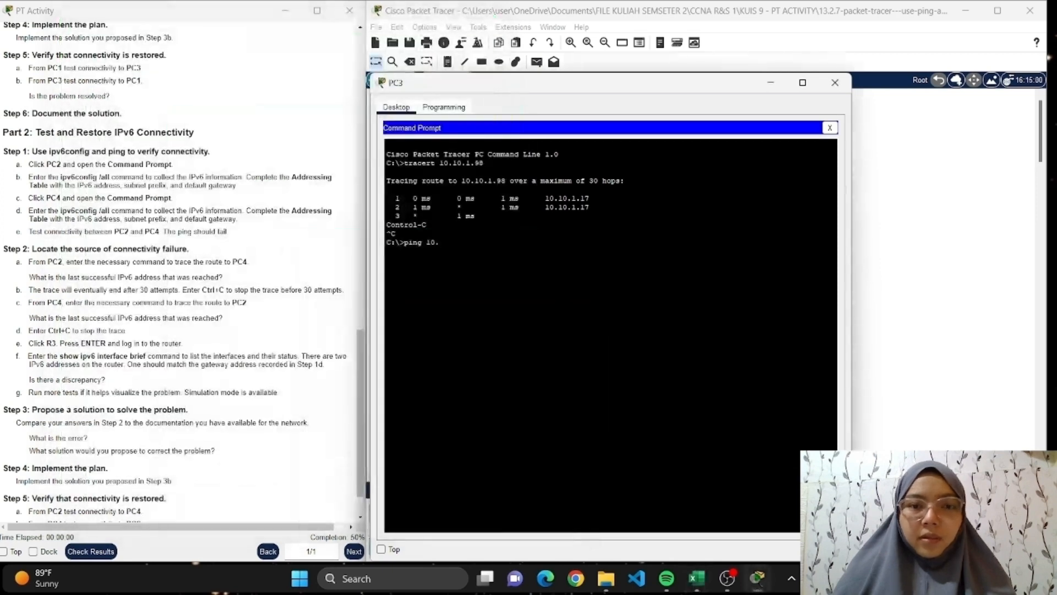
{"action": "type", "text": "10.1.9"}
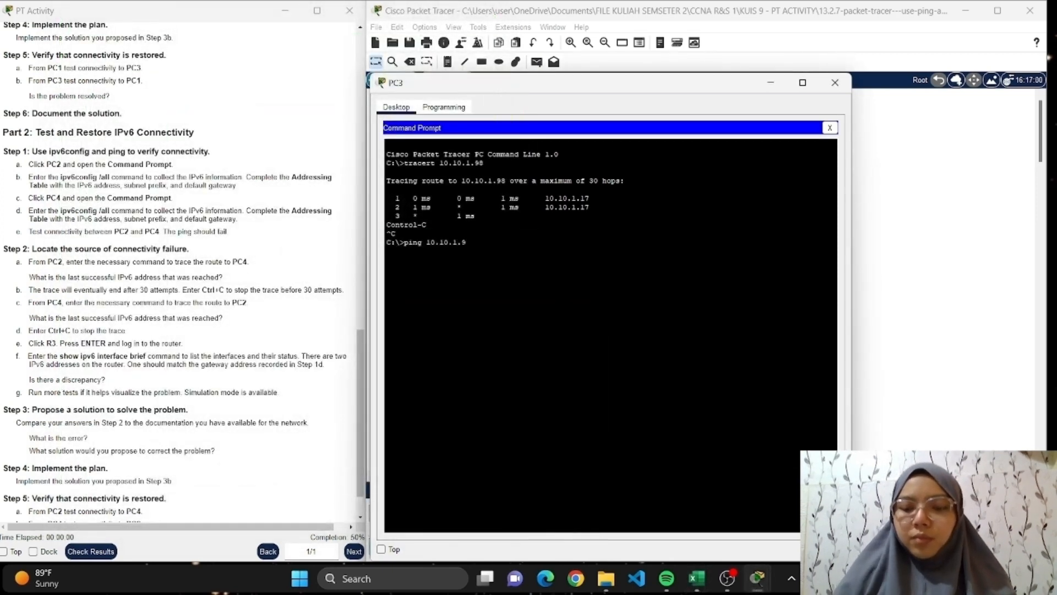
{"action": "type", "text": "8"}
{"action": "key", "text": "Return"}
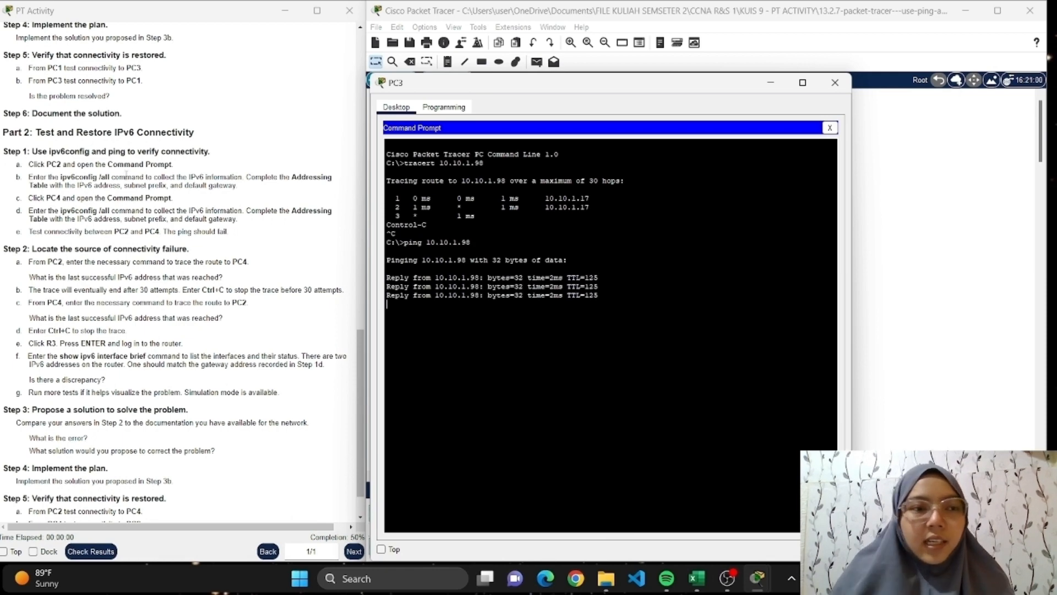
{"action": "scroll", "coordinate": [131, 173], "scroll_direction": "down", "scroll_amount": 1}
{"action": "scroll", "coordinate": [135, 165], "scroll_direction": "up", "scroll_amount": 1}
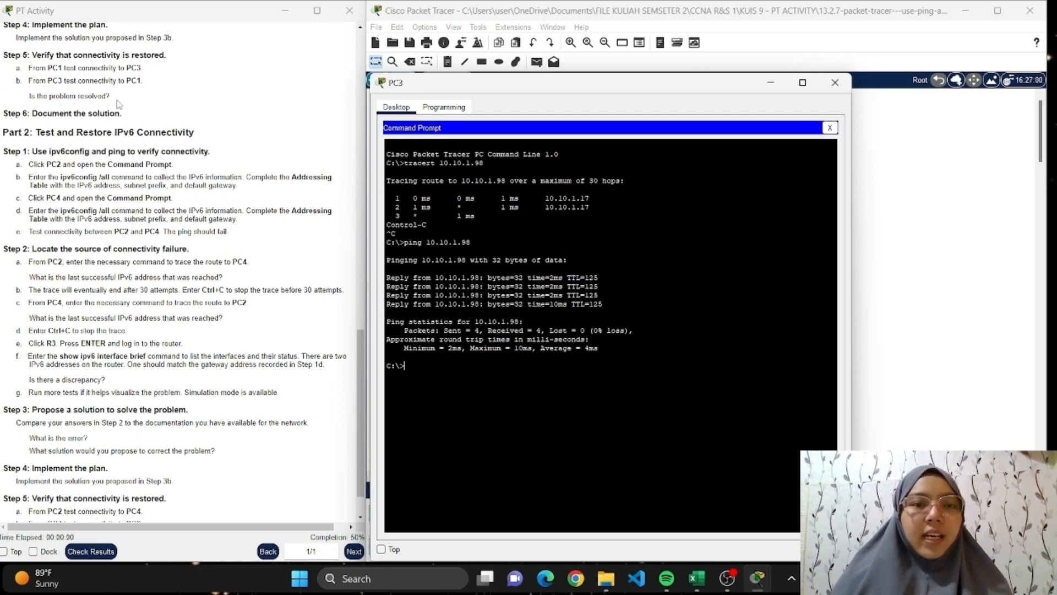
{"action": "scroll", "coordinate": [105, 104], "scroll_direction": "down", "scroll_amount": 1}
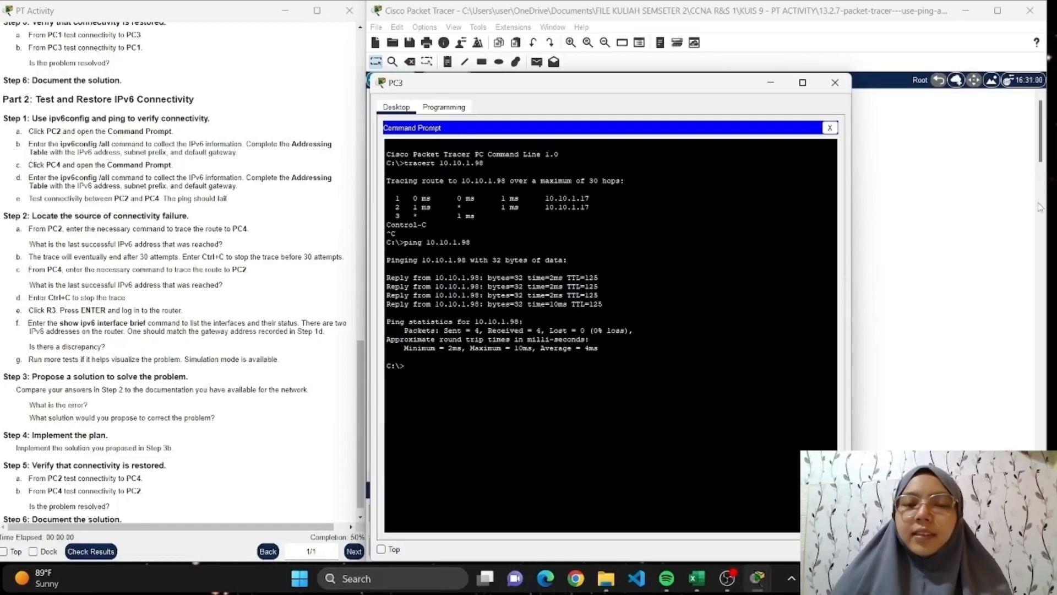
{"action": "left_click", "coordinate": [835, 82]}
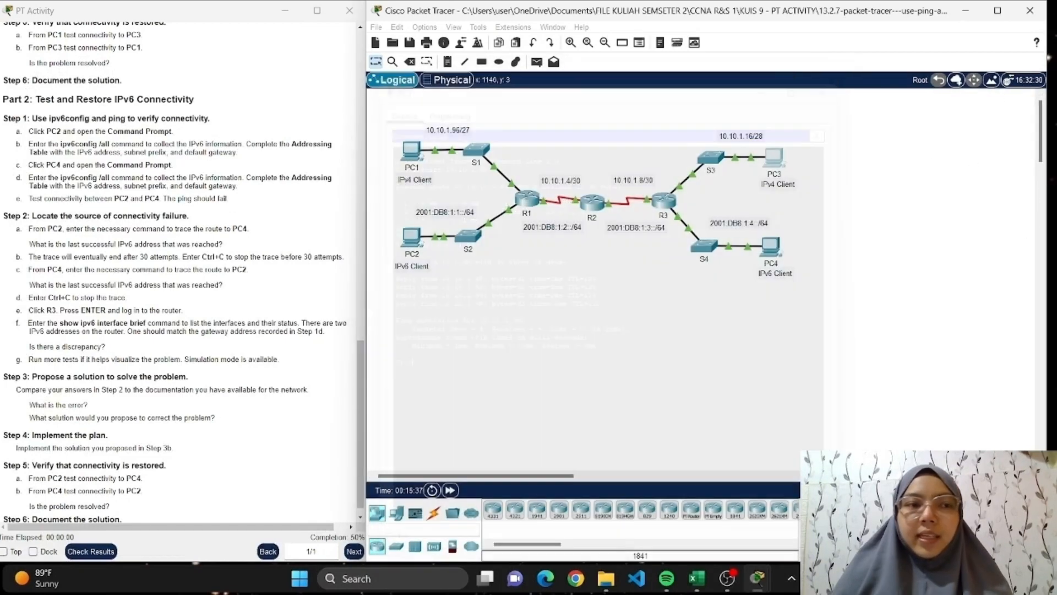
Review the remaining Part 2 instructions and the PC addresses in the Excel addressing table, and minimize the table.
{"action": "scroll", "coordinate": [35, 104], "scroll_direction": "down", "scroll_amount": 1}
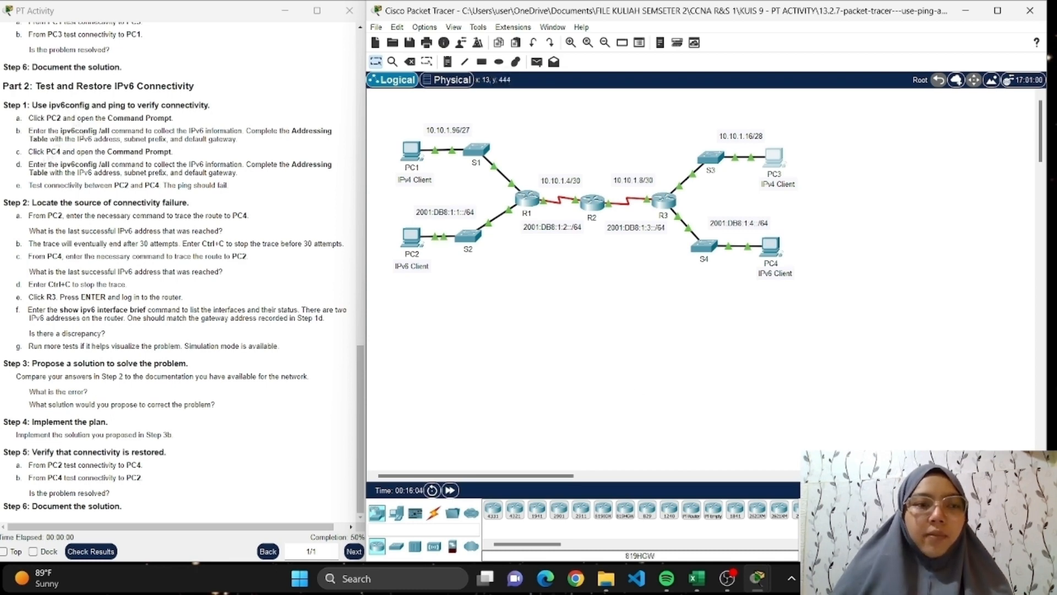
{"action": "left_click", "coordinate": [697, 578]}
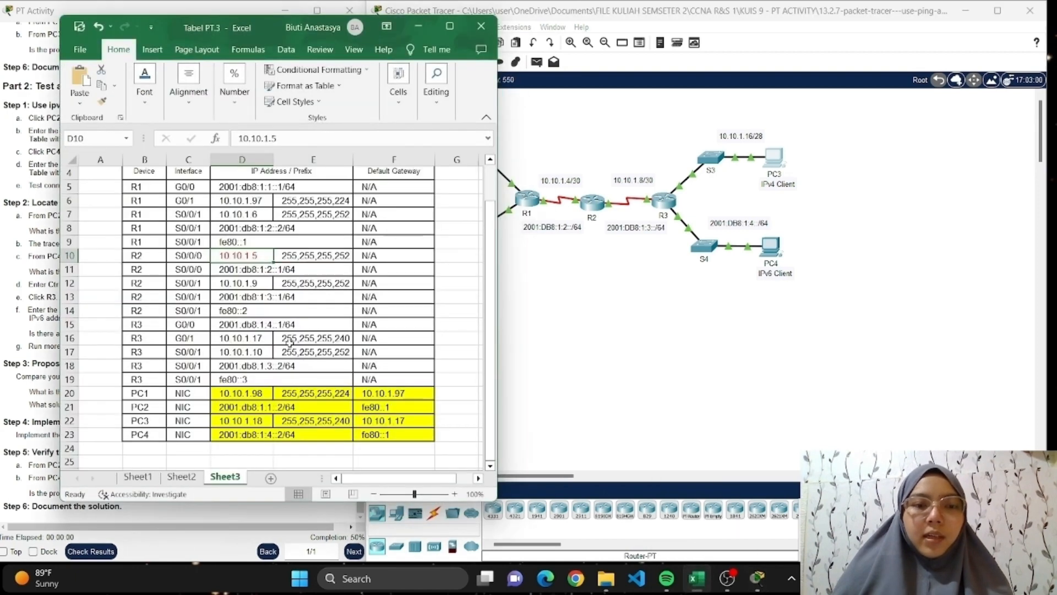
{"action": "scroll", "coordinate": [289, 342], "scroll_direction": "down", "scroll_amount": 3}
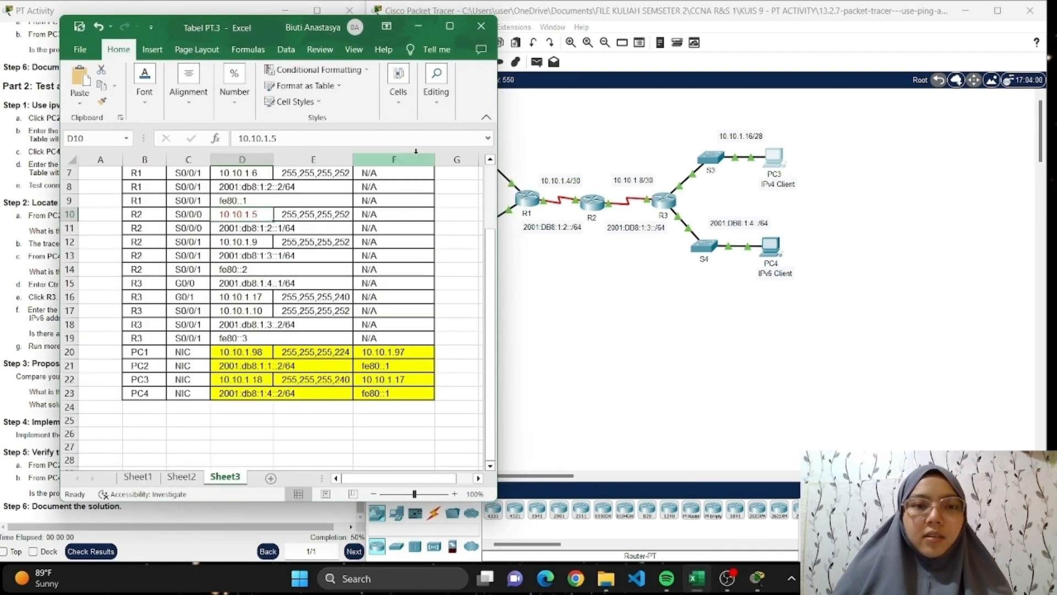
{"action": "left_click", "coordinate": [418, 26]}
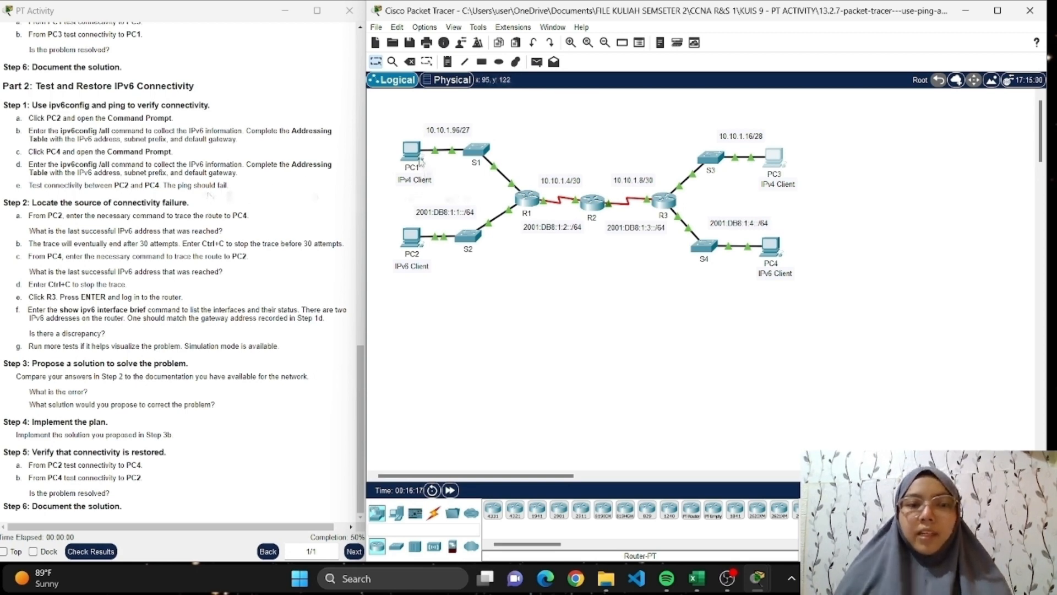
Start a ping command in PC2's Command Prompt and arrange its window side by side with the Excel addressing table.
{"action": "left_click", "coordinate": [415, 240]}
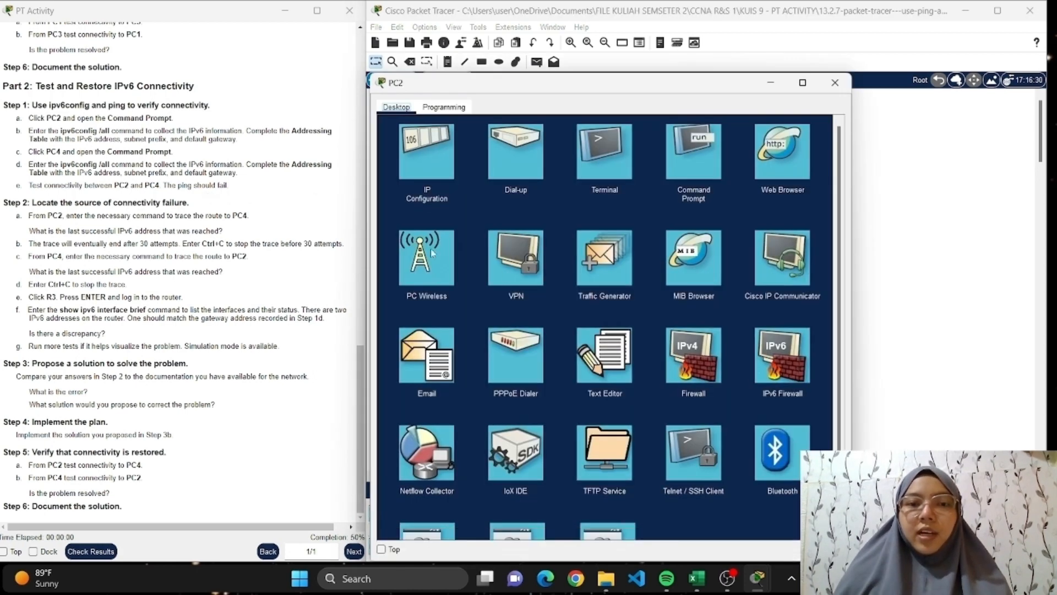
{"action": "left_click", "coordinate": [675, 167]}
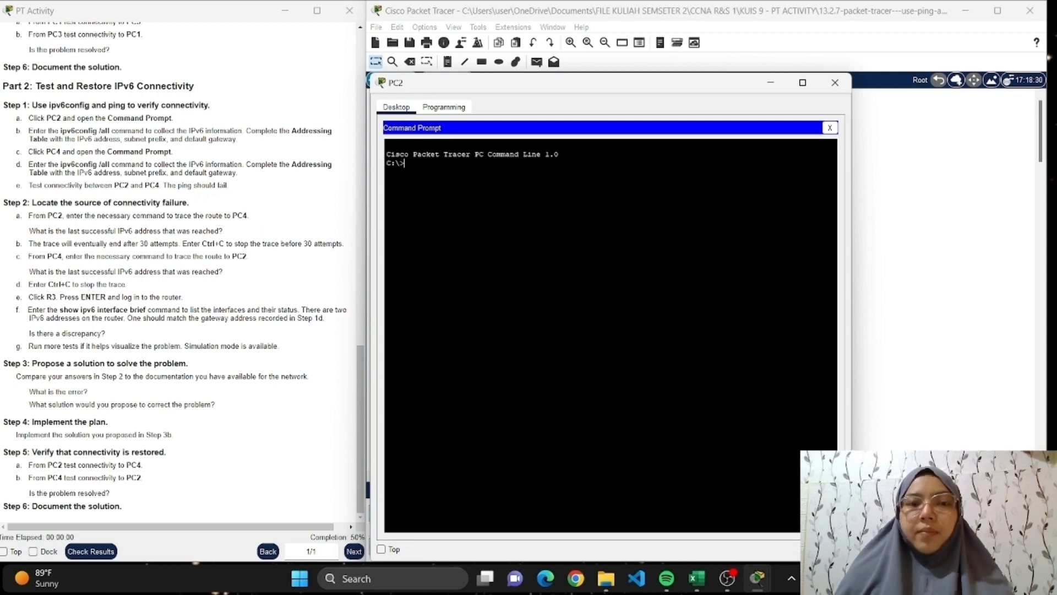
{"action": "type", "text": "ping"}
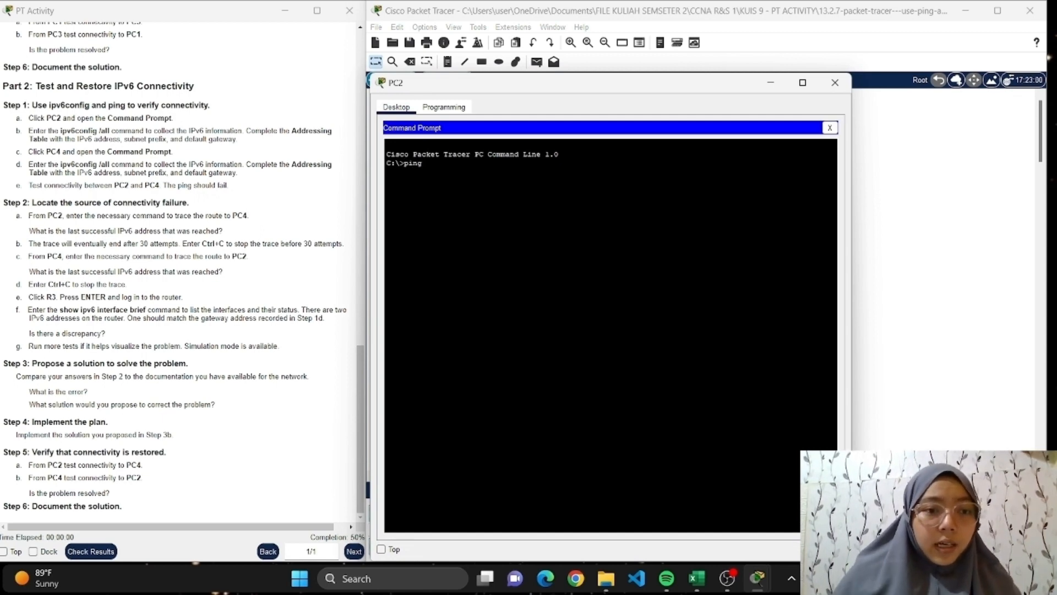
{"action": "mouse_move", "coordinate": [758, 578]}
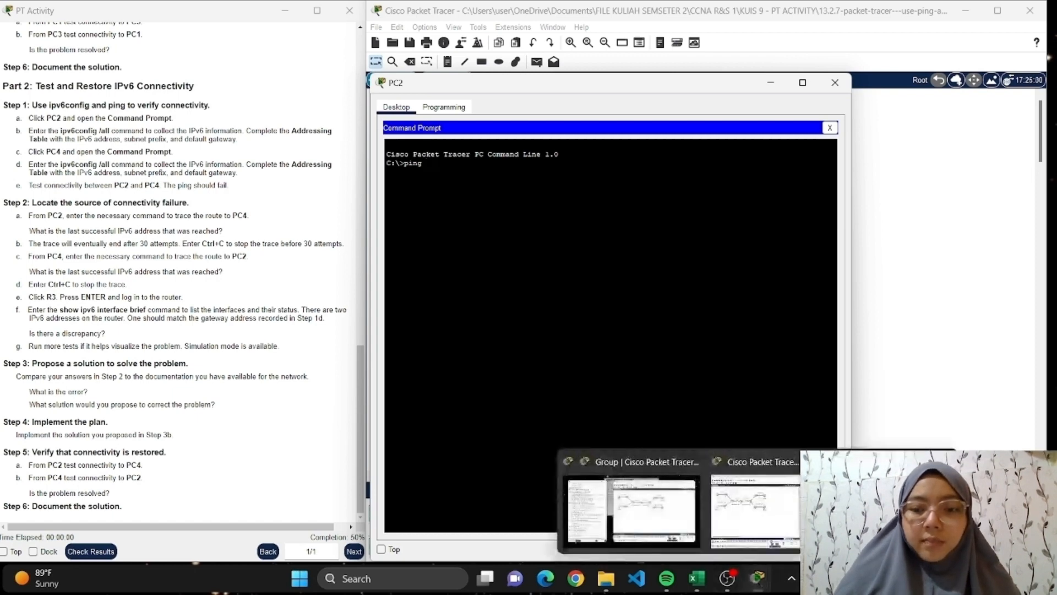
{"action": "left_click", "coordinate": [696, 578]}
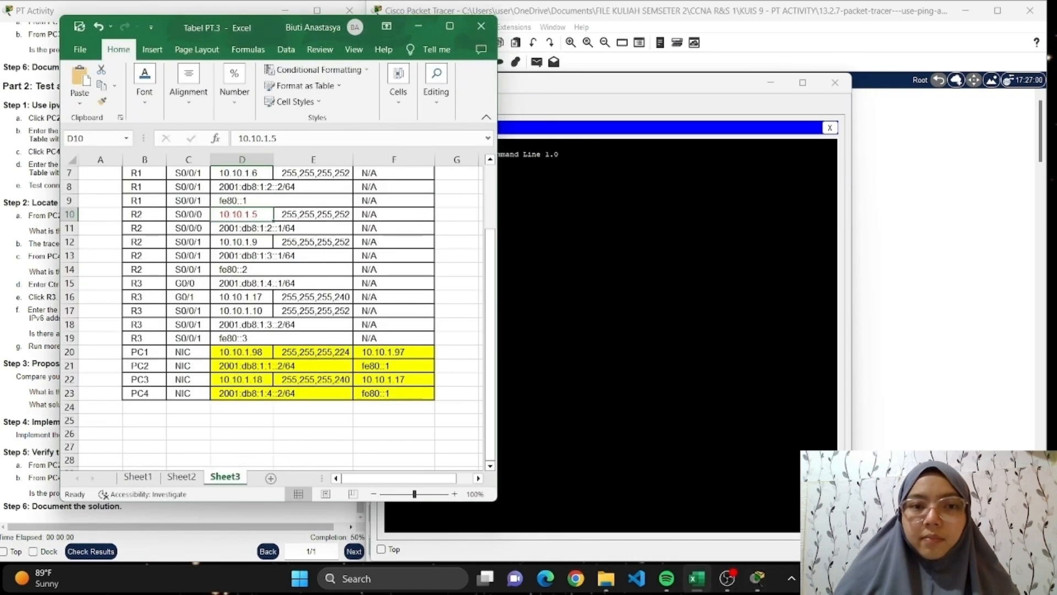
{"action": "left_click_drag", "start_coordinate": [262, 22], "coordinate": [211, 10]}
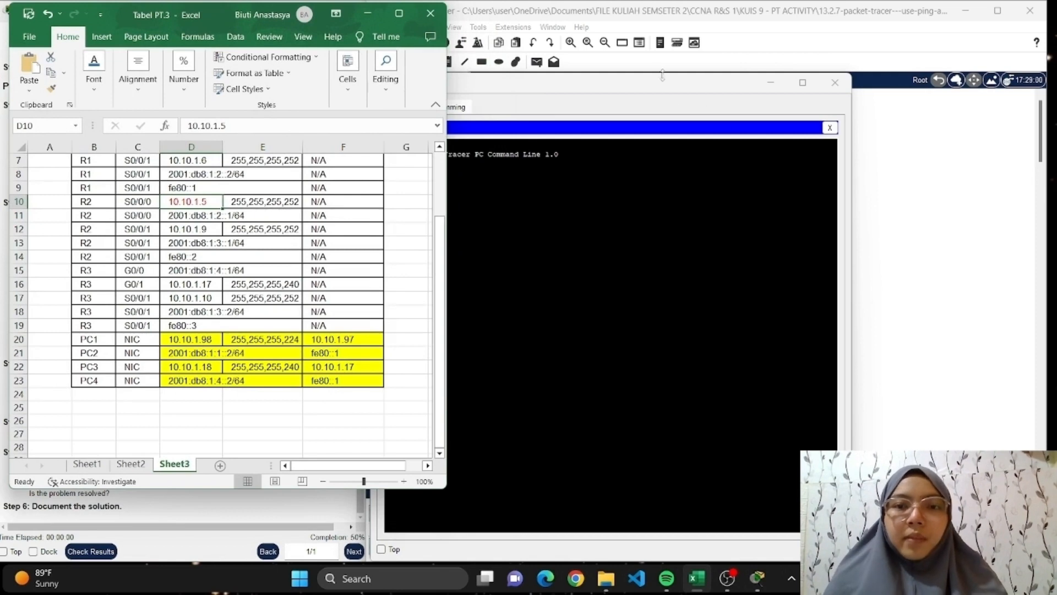
{"action": "left_click", "coordinate": [717, 74]}
{"action": "left_click_drag", "start_coordinate": [718, 73], "coordinate": [818, 37]}
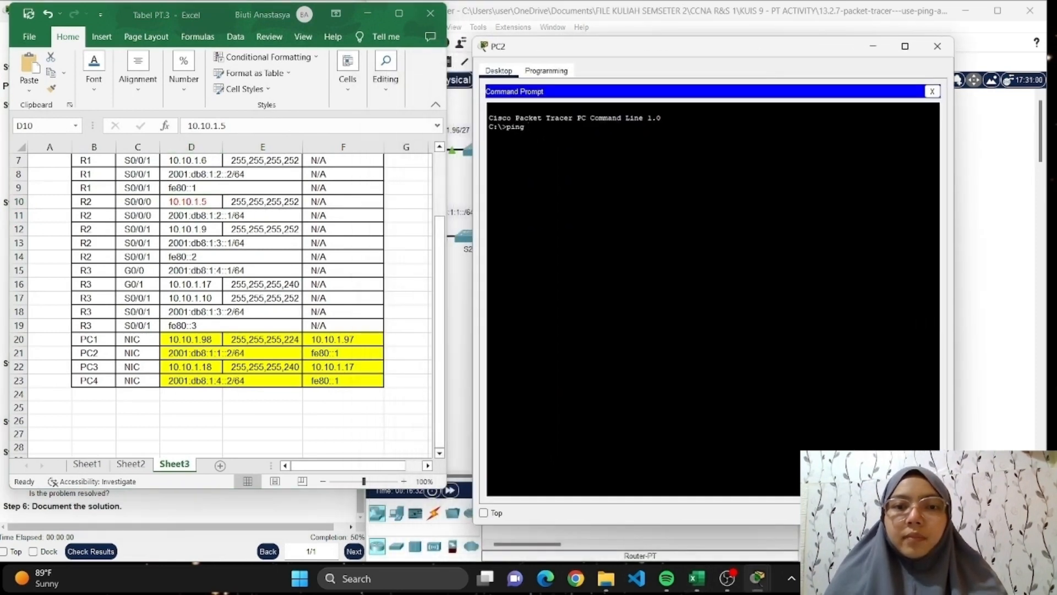
Ping PC4 at 2001:db8:1:4::2 from PC2's Command Prompt to test IPv6 connectivity.
{"action": "type", "text": "ping 2001"}
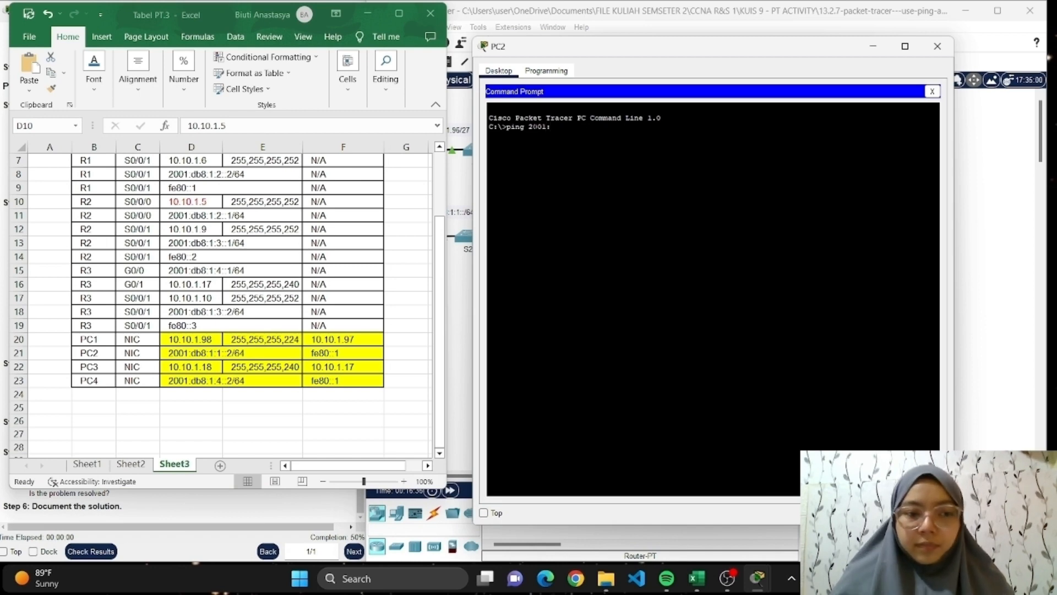
{"action": "type", "text": ":db8:"}
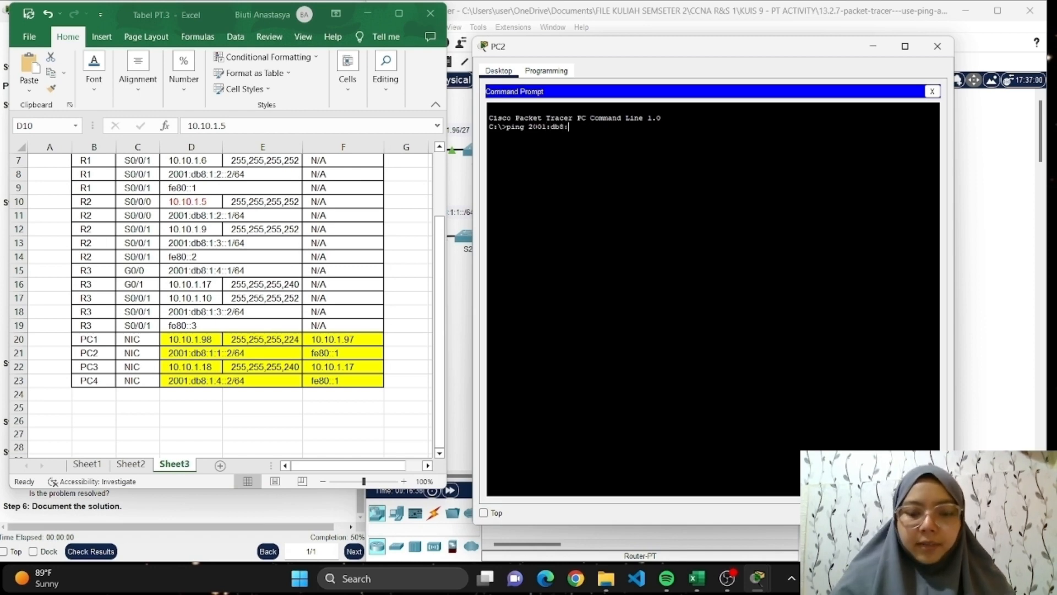
{"action": "type", "text": "1:4::2"}
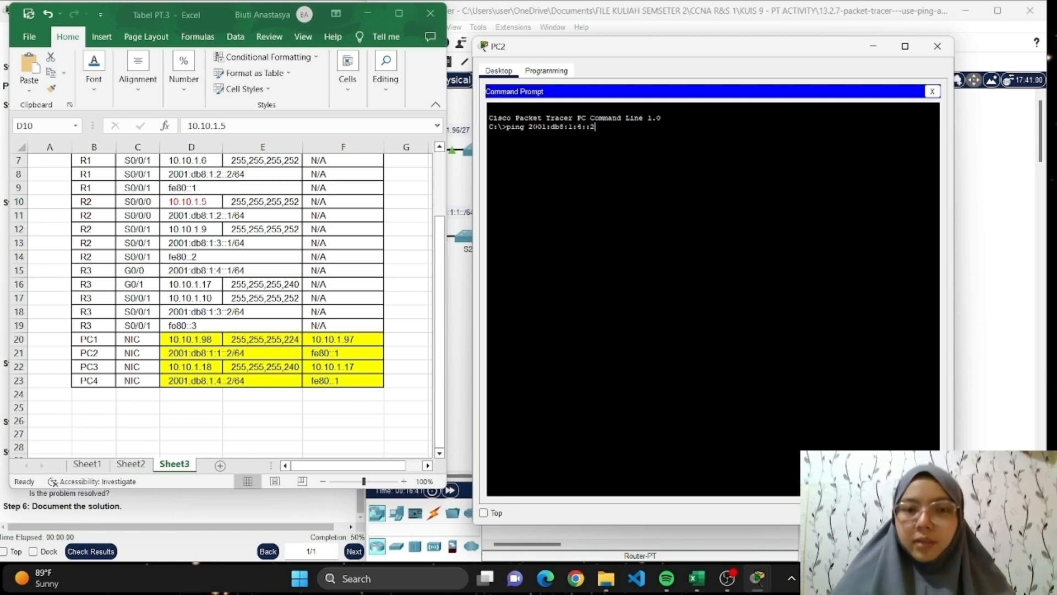
{"action": "key", "text": "Return"}
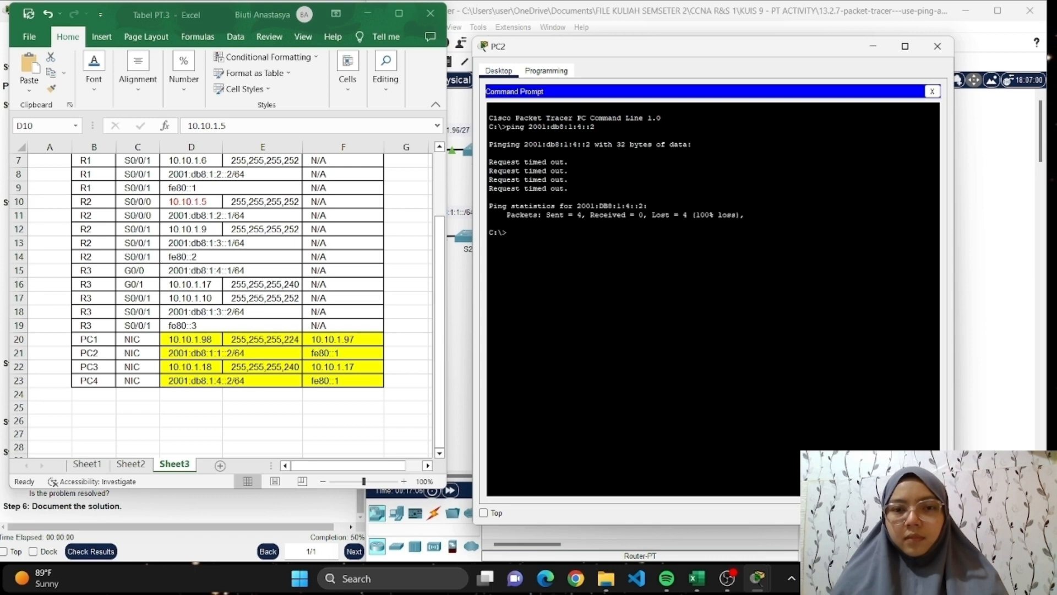
Close PC2's window, put away the Excel addressing table, and reopen PC2's Command Prompt beside the activity instructions.
{"action": "left_click", "coordinate": [936, 46]}
{"action": "left_click", "coordinate": [367, 13]}
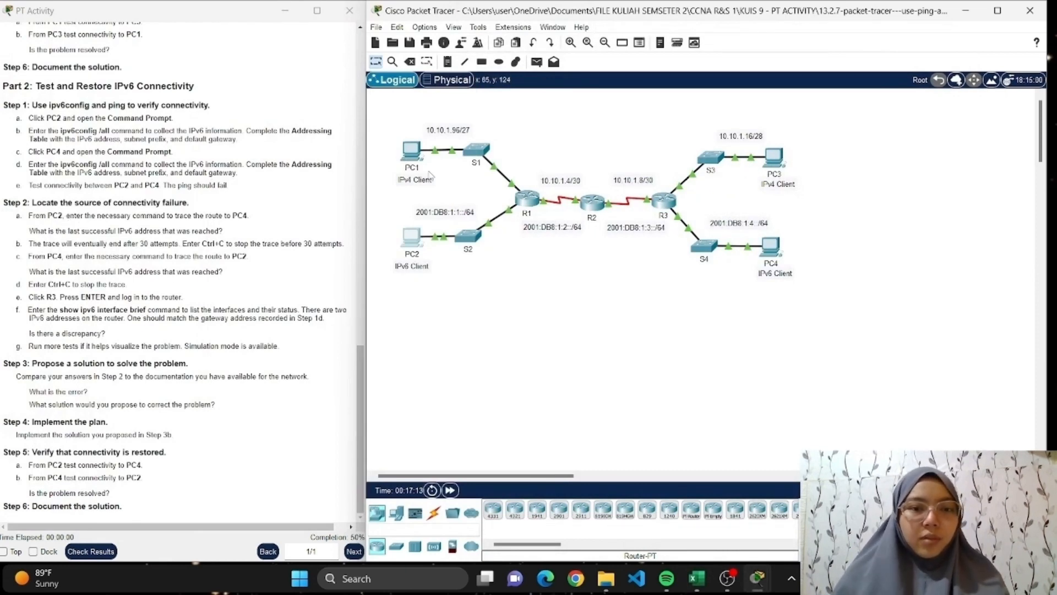
{"action": "left_click", "coordinate": [413, 239]}
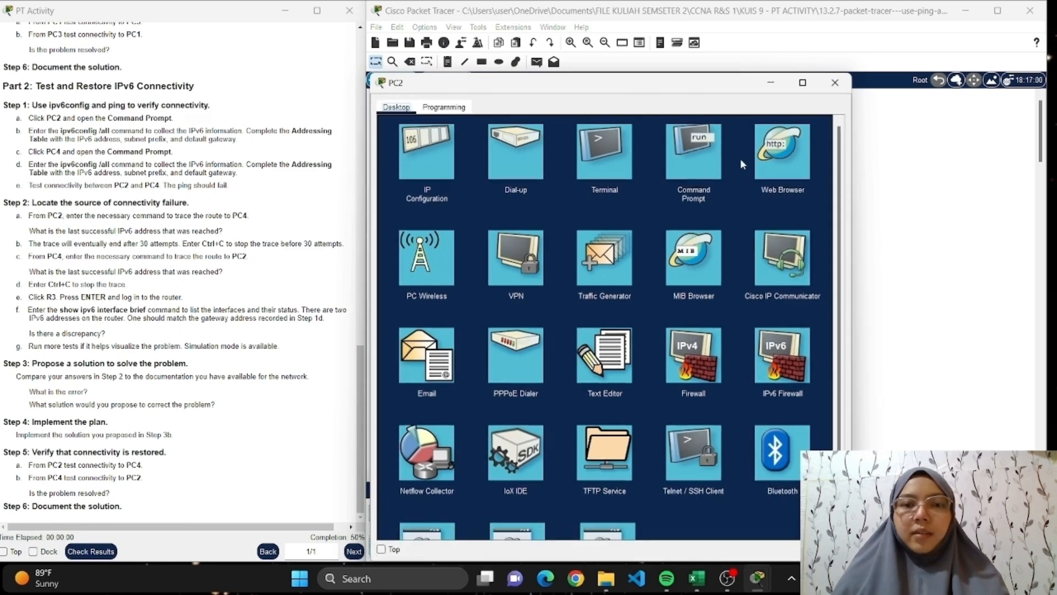
{"action": "left_click", "coordinate": [685, 158]}
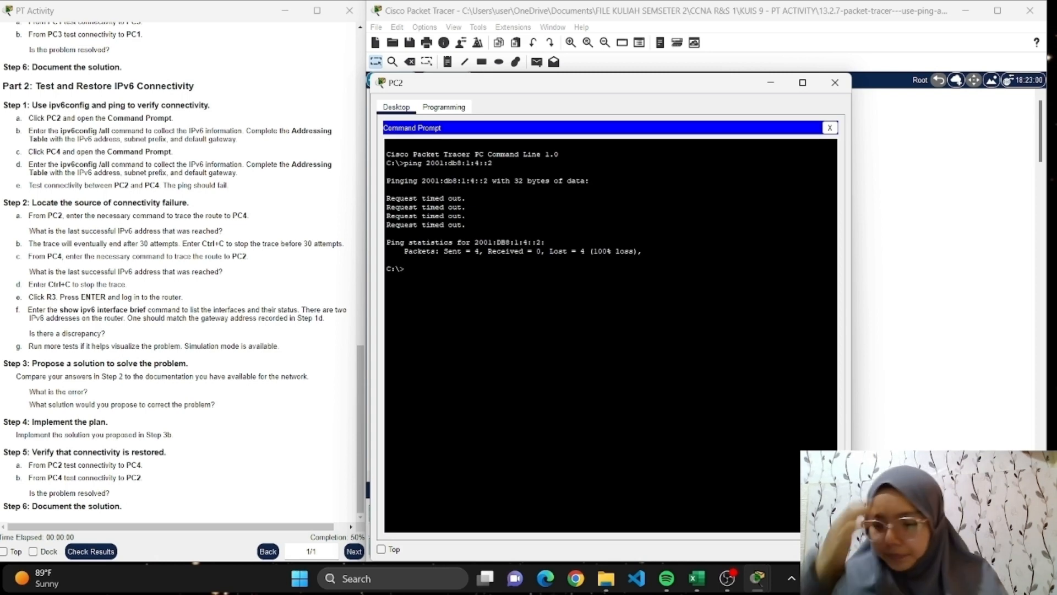
Try to trace the route from PC2 to PC4 with "tracert ipv6 2001:db8:1:4::2", taking the address from the Excel table.
{"action": "type", "text": "tra"}
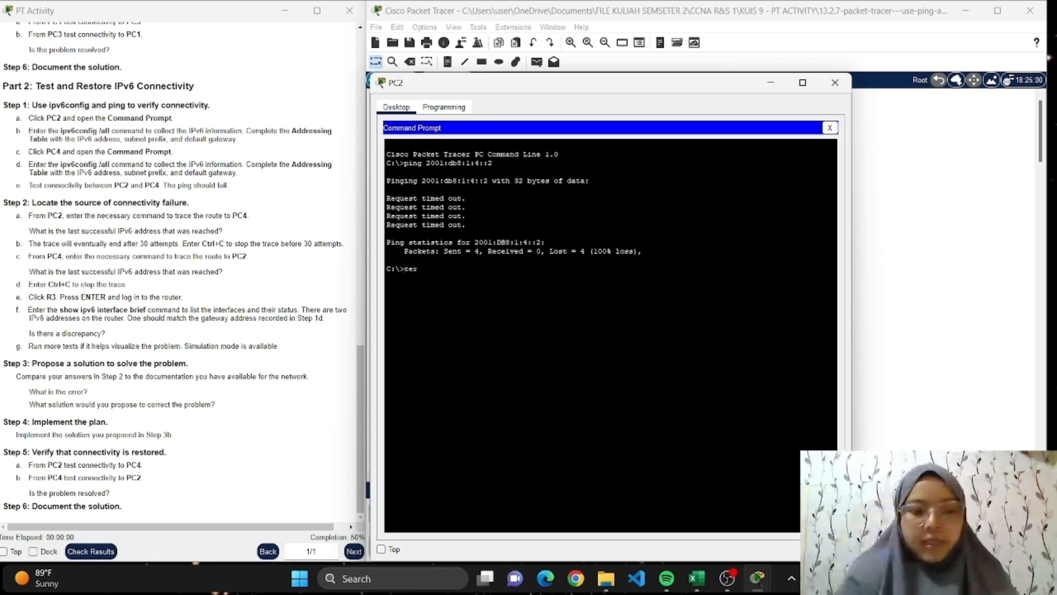
{"action": "type", "text": "cert "}
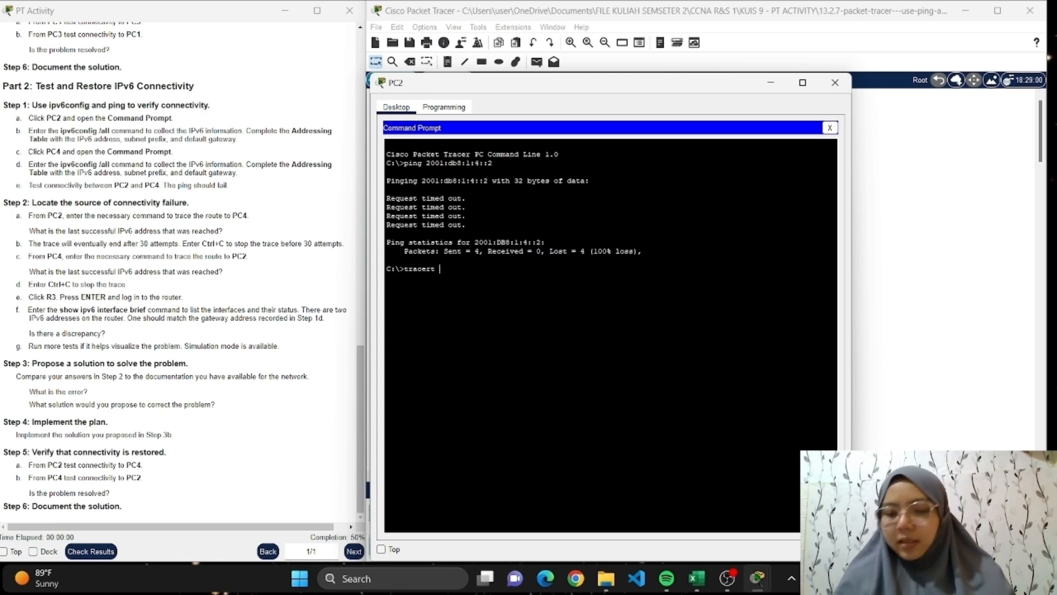
{"action": "type", "text": "ipv6"}
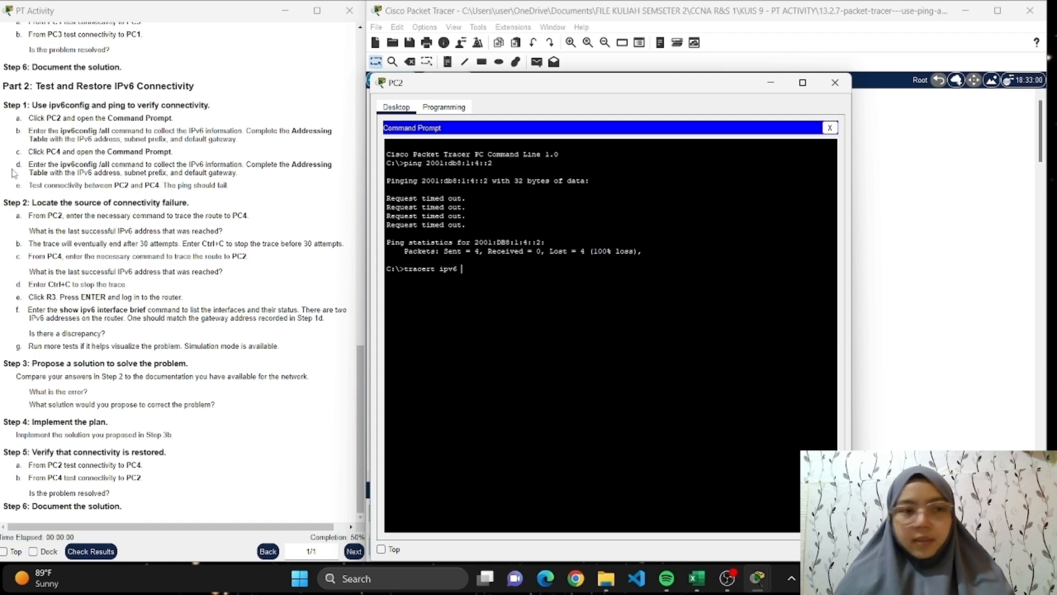
{"action": "left_click", "coordinate": [696, 578]}
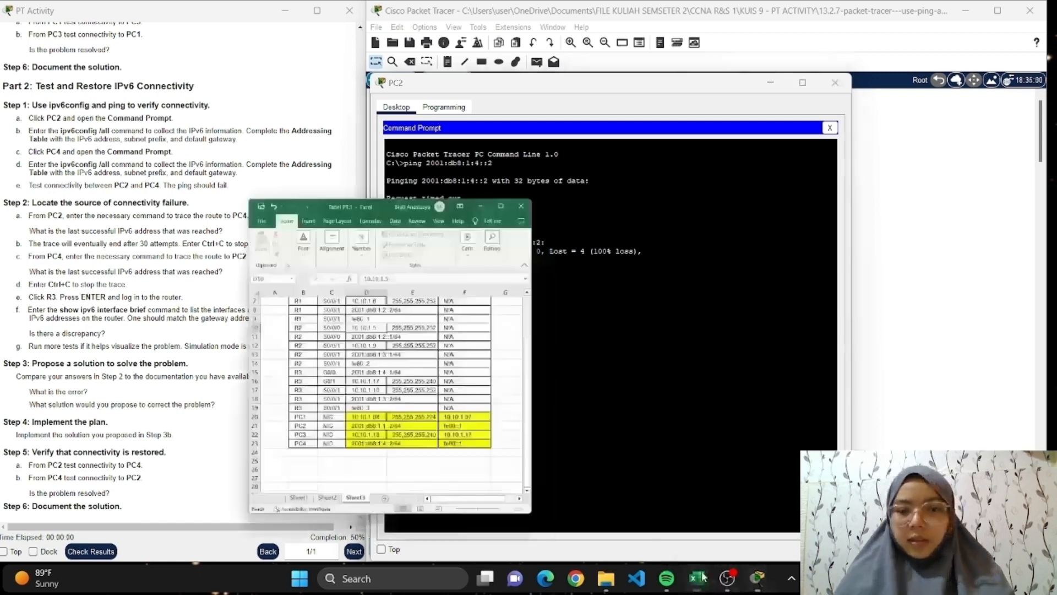
{"action": "key", "text": "alt+Tab"}
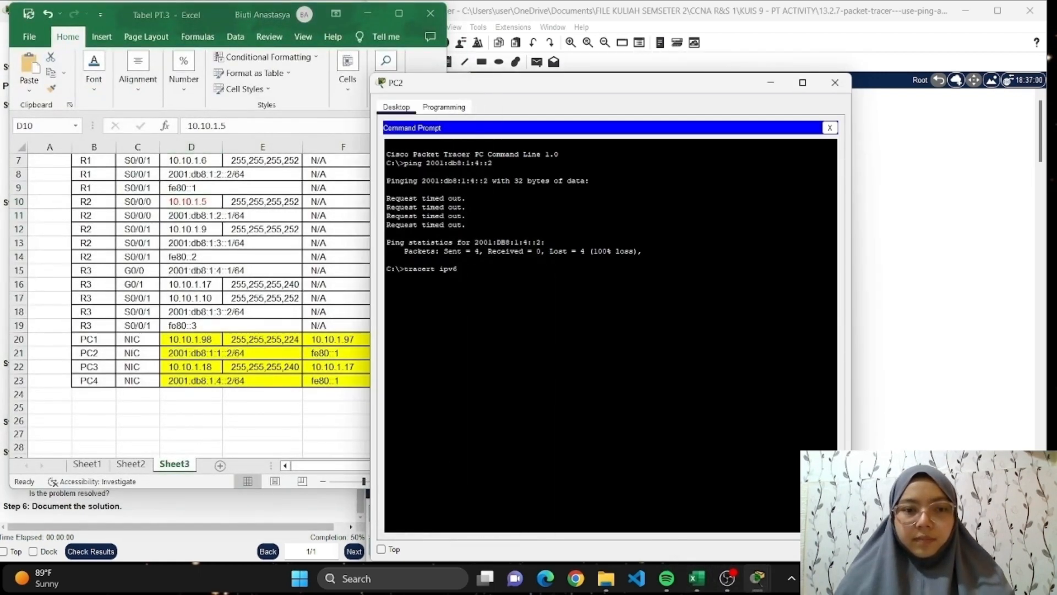
{"action": "type", "text": "2001:"}
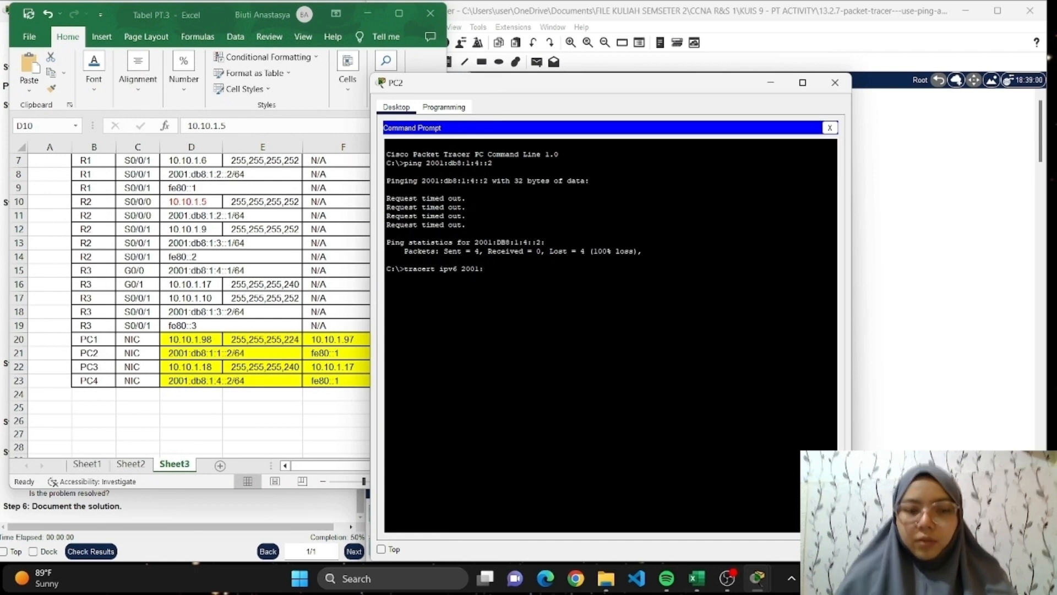
{"action": "type", "text": "db8"}
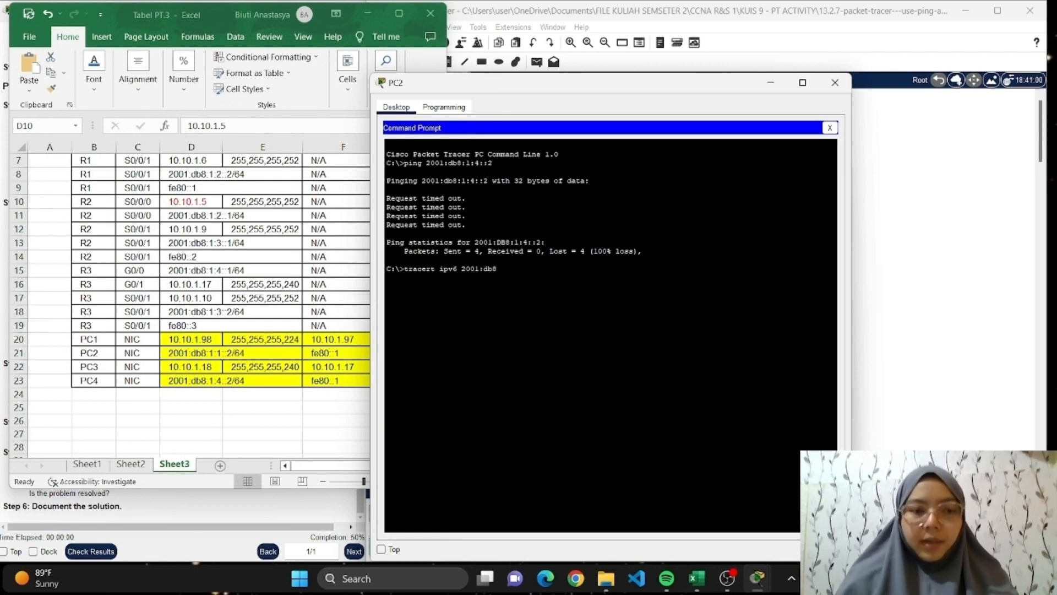
{"action": "type", "text": ":1:"}
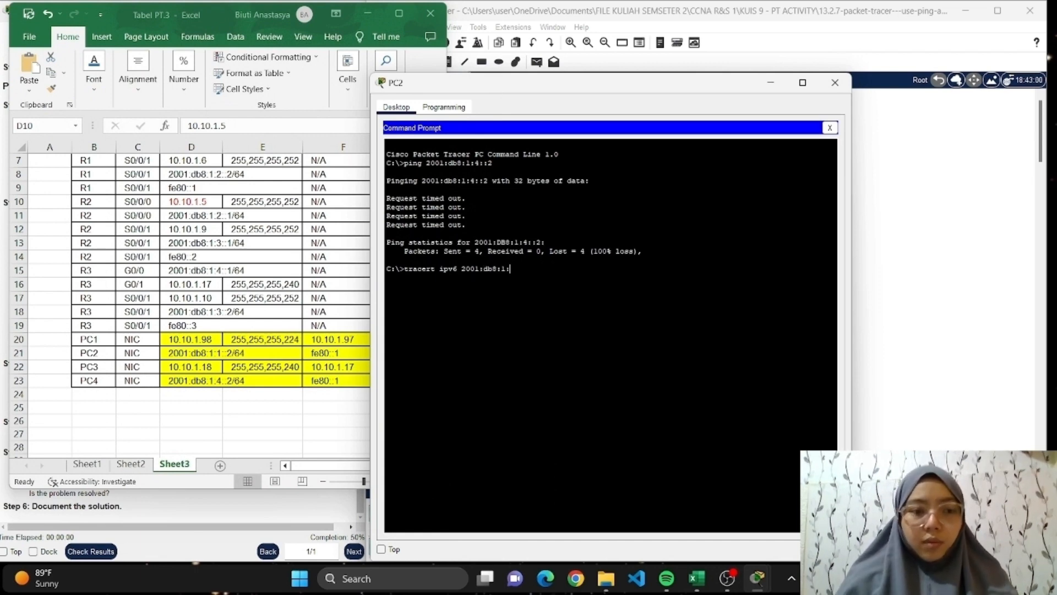
{"action": "type", "text": "4::2"}
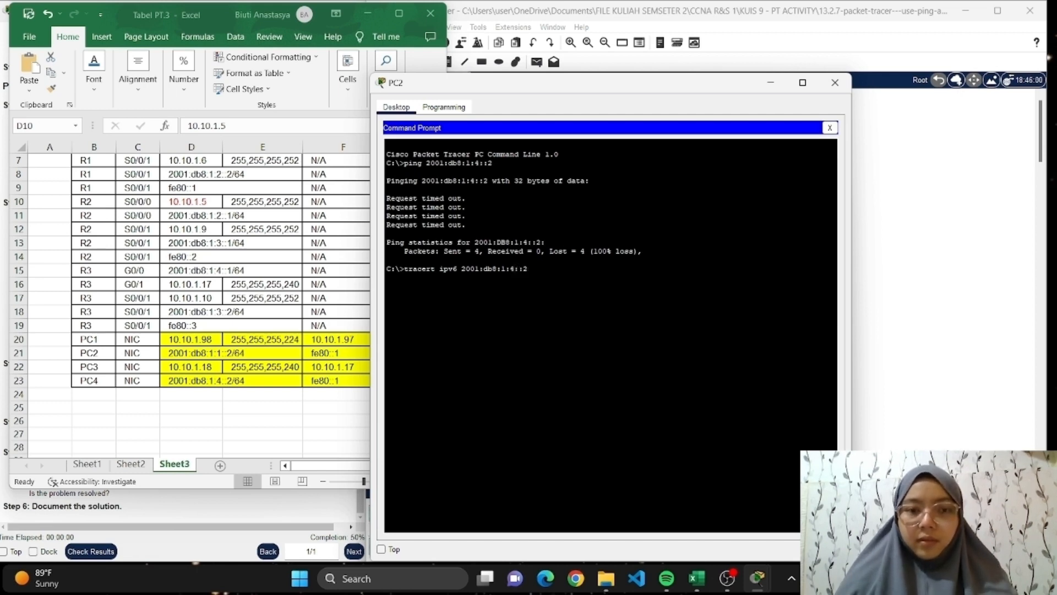
{"action": "key", "text": "Return"}
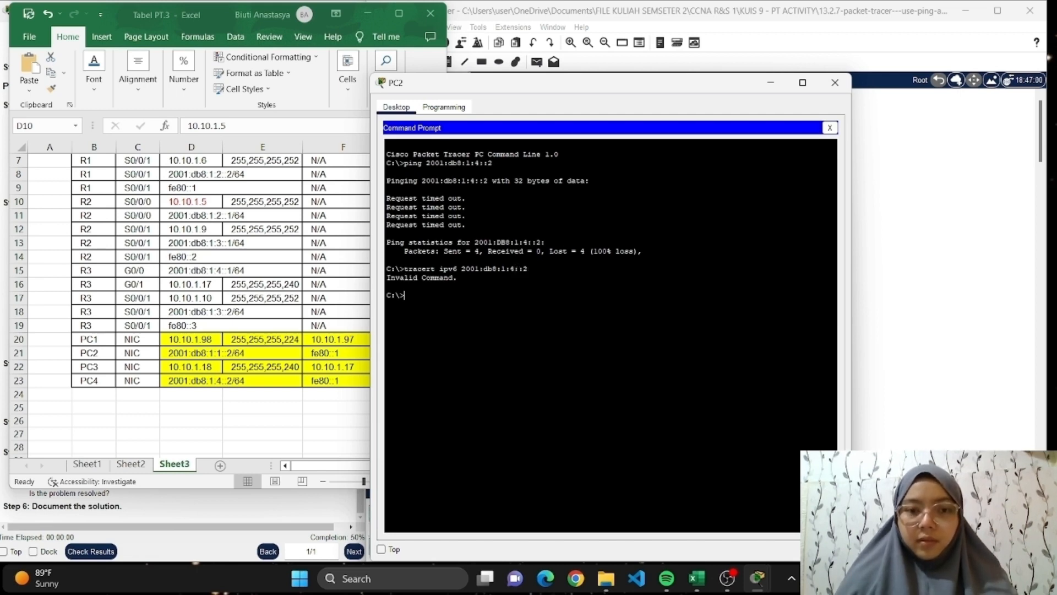
Retry the trace to PC4 by running "tracert ipv6 2001:db8:1:4::2" again in PC2's Command Prompt.
{"action": "type", "text": "trac"}
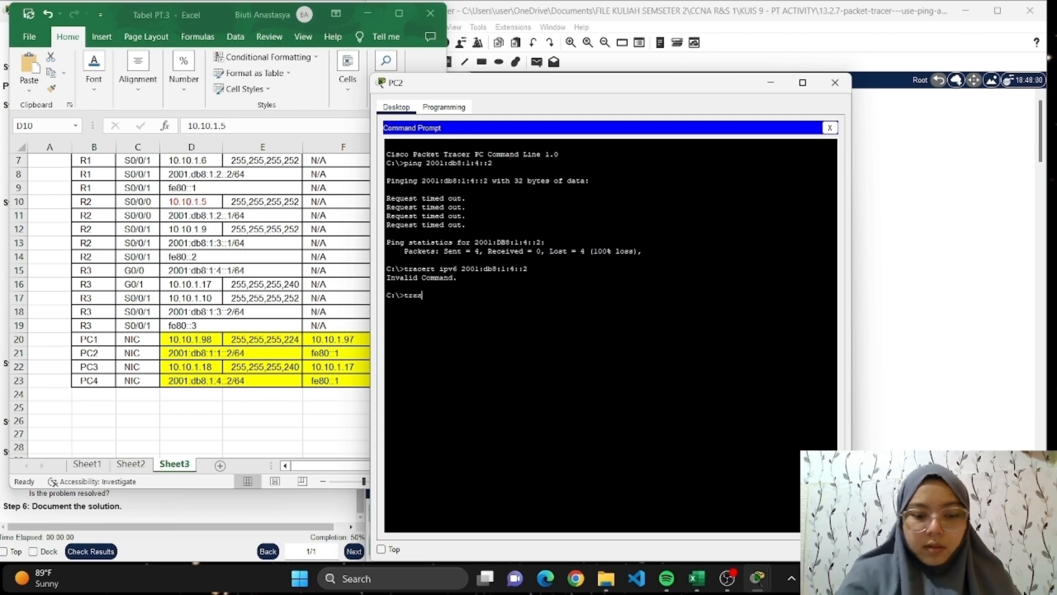
{"action": "type", "text": "ert ipv6"}
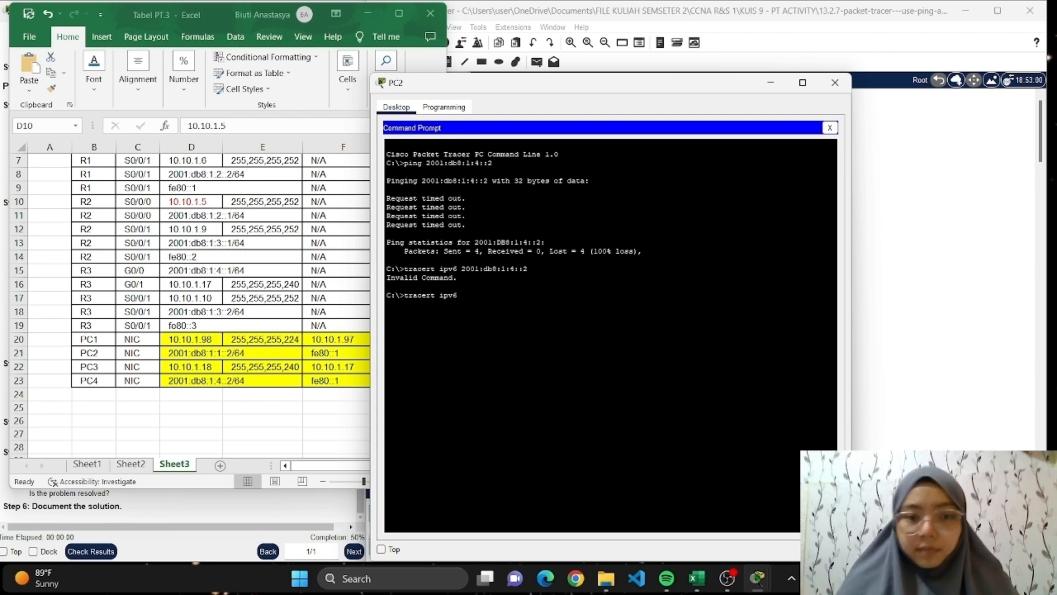
{"action": "type", "text": " 2001:db8"}
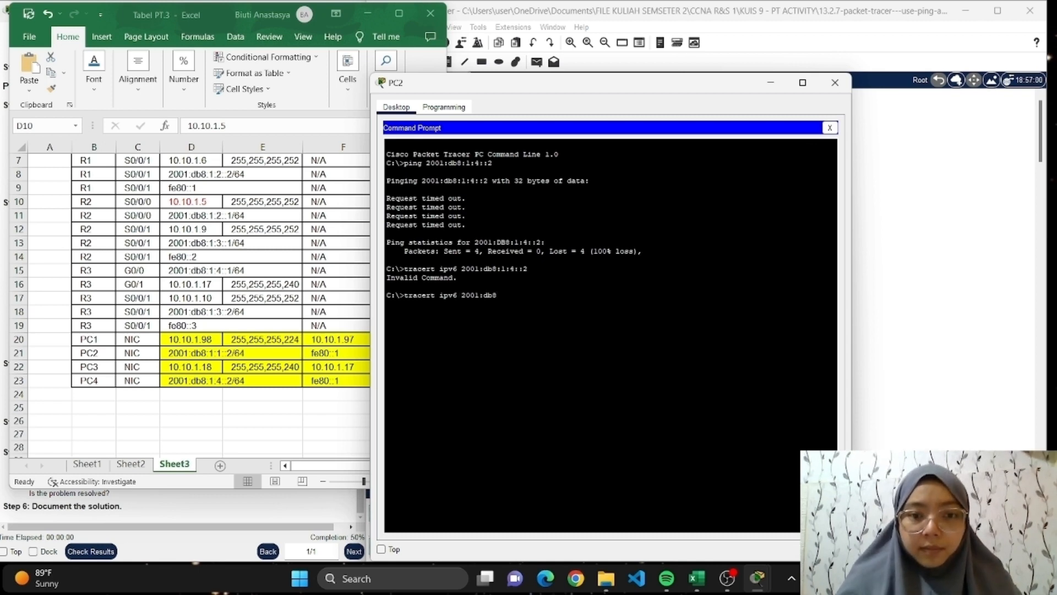
{"action": "type", "text": ":"}
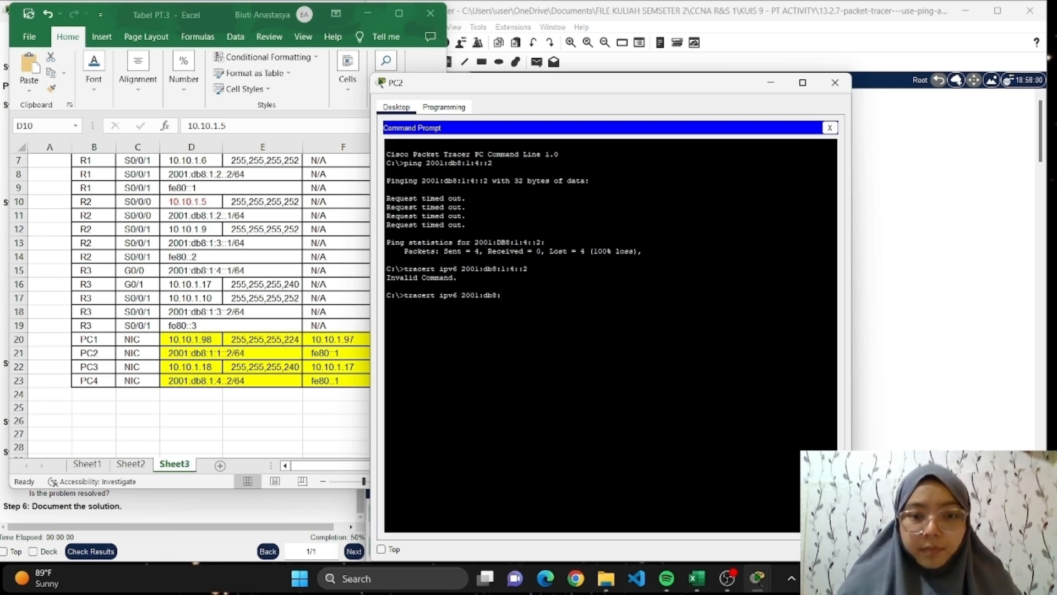
{"action": "type", "text": "1"}
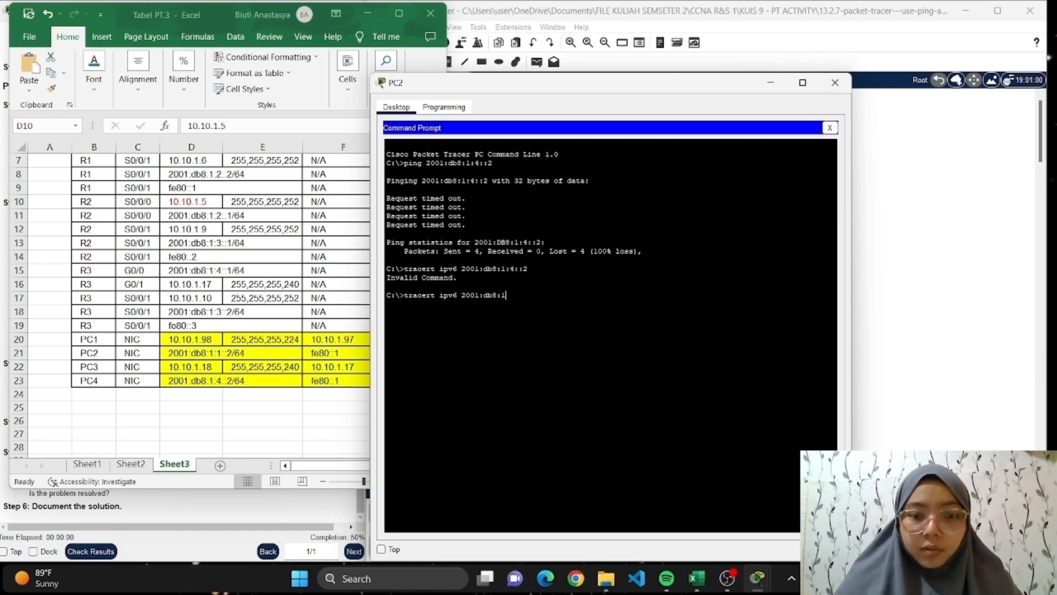
{"action": "type", "text": ":4"}
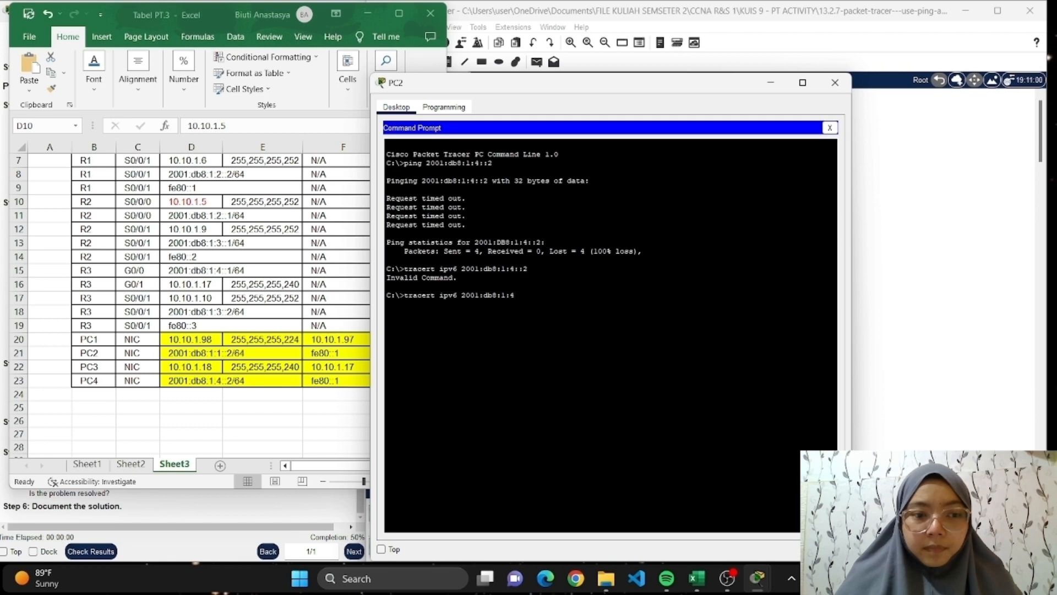
{"action": "type", "text": "::2"}
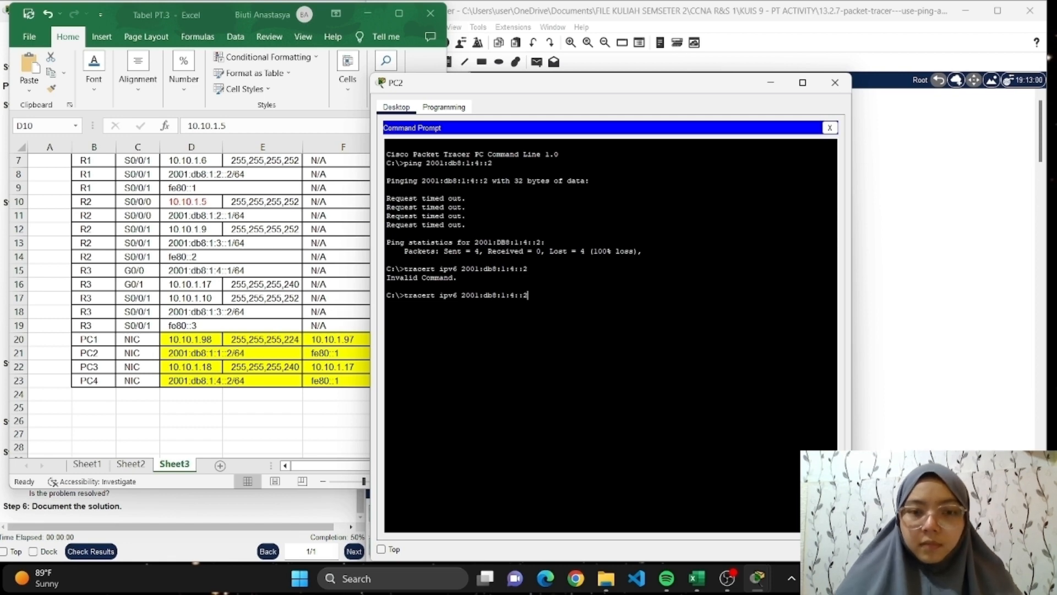
{"action": "key", "text": "Return"}
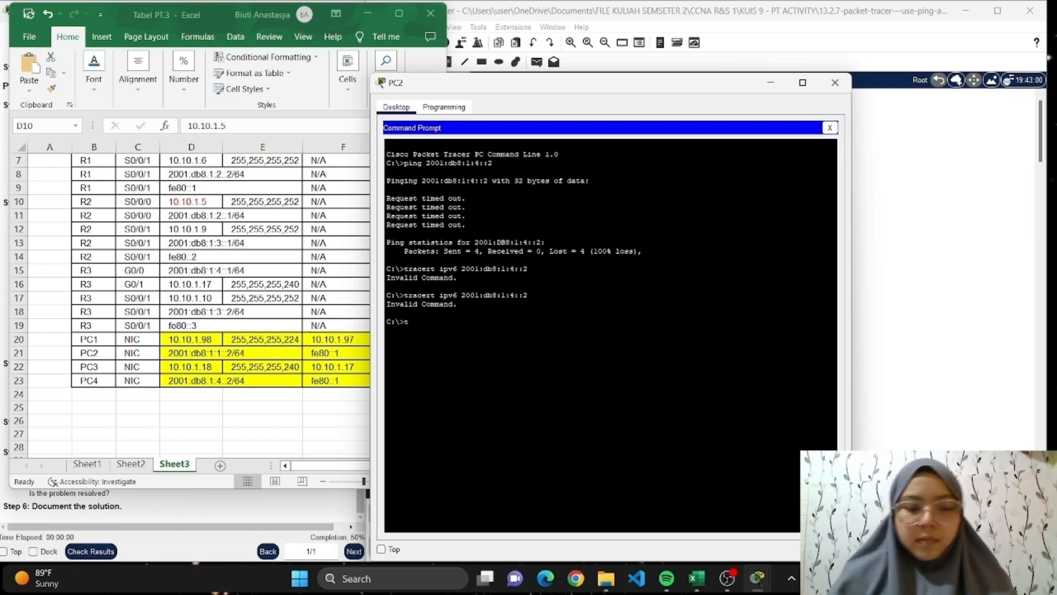
Try a third time to trace PC4's route from PC2 with "tracert ipv6 2001:db8:1:4::2".
{"action": "type", "text": "tracert"}
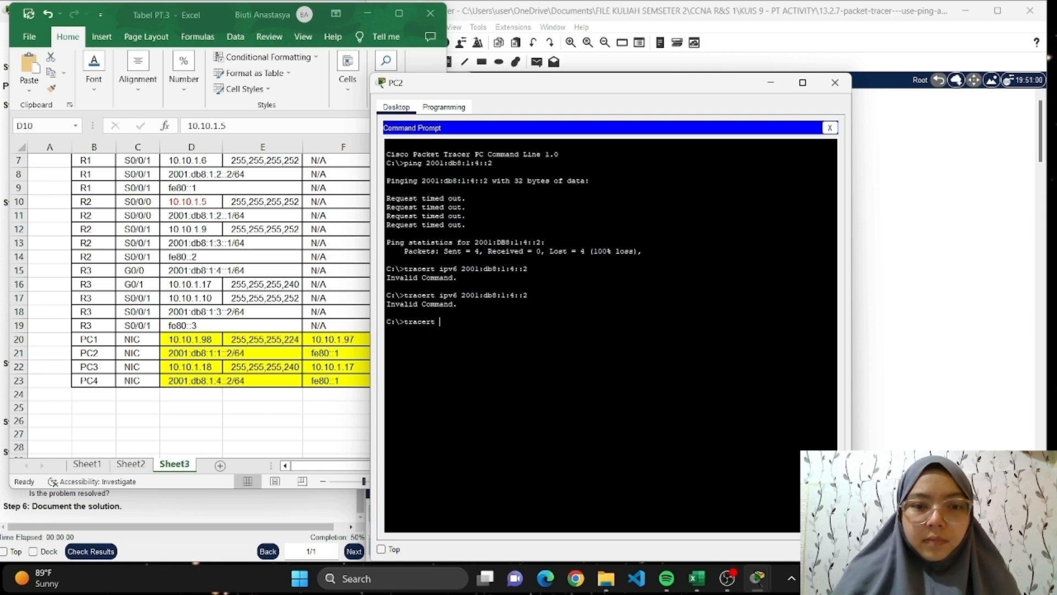
{"action": "type", "text": "ipv6"}
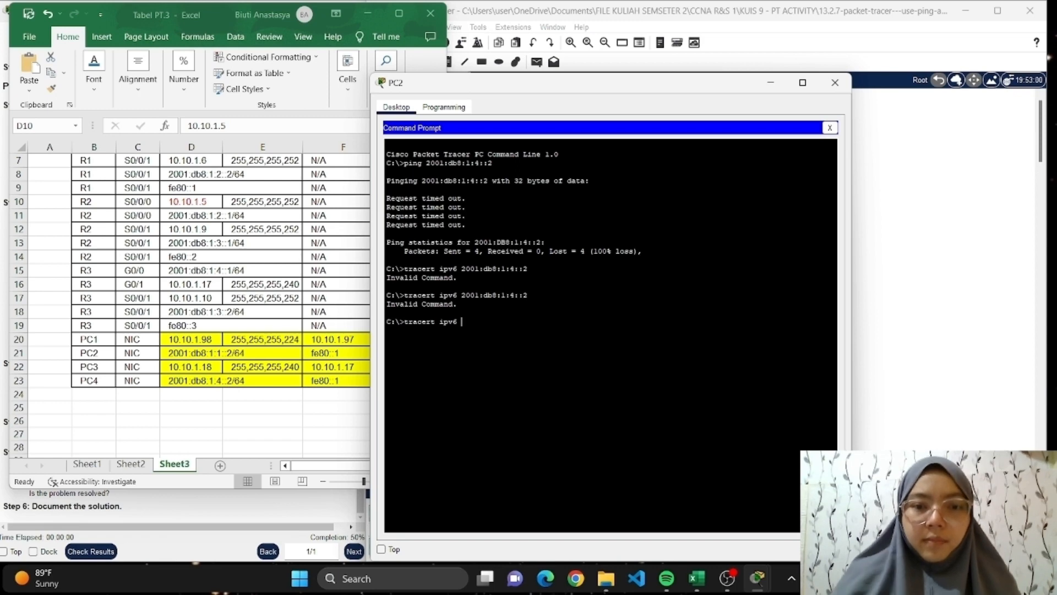
{"action": "type", "text": " 2001"}
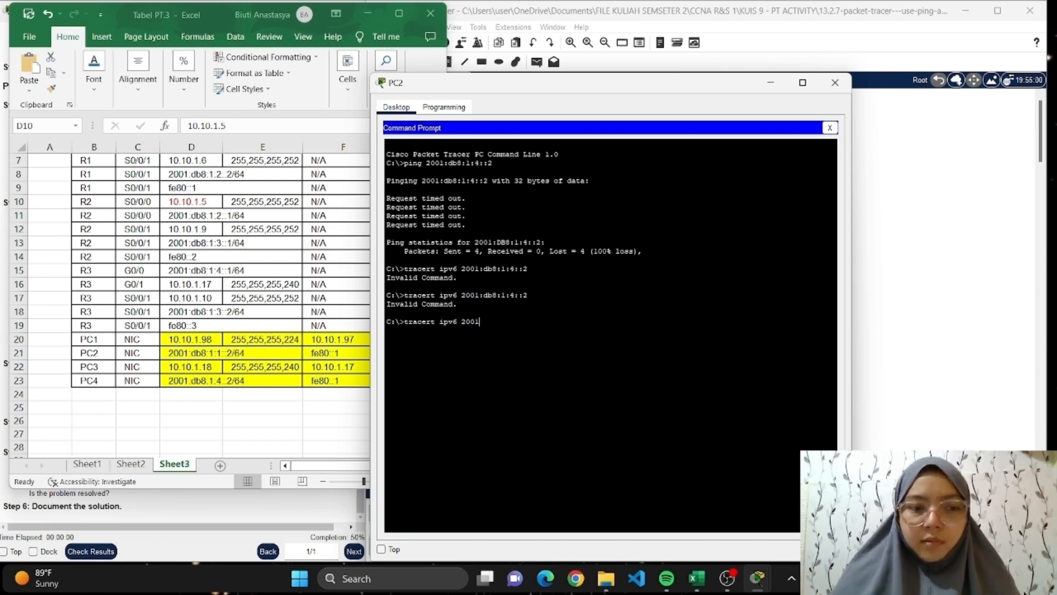
{"action": "type", "text": ":db"}
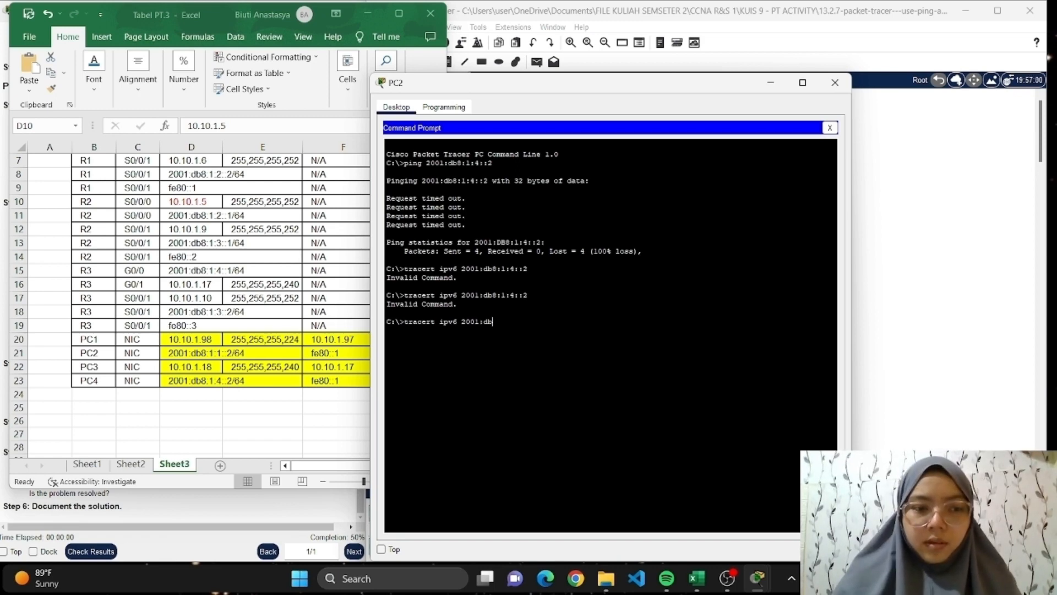
{"action": "type", "text": "8"}
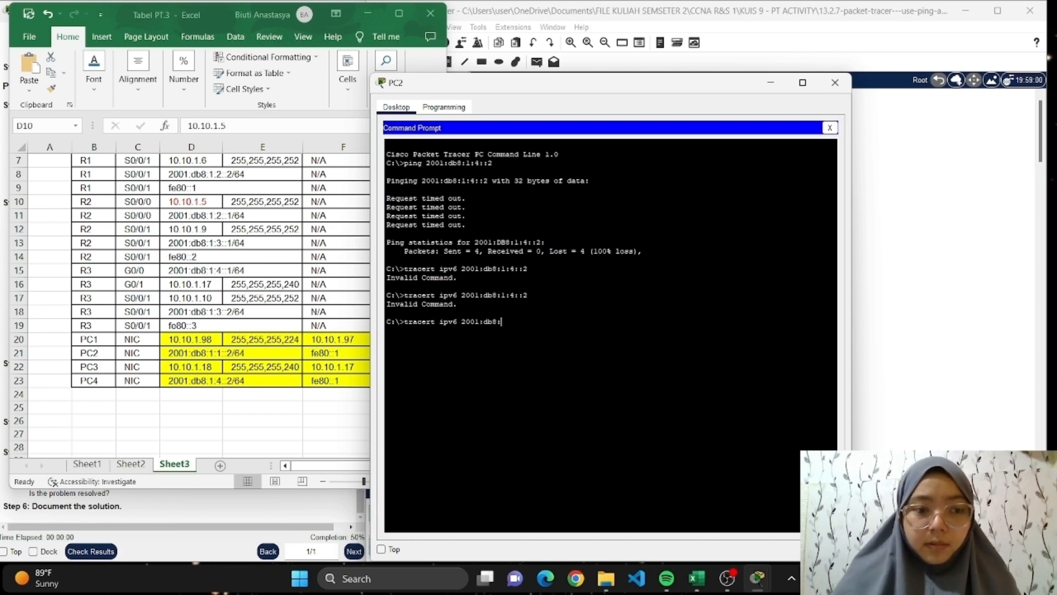
{"action": "type", "text": ":1:"}
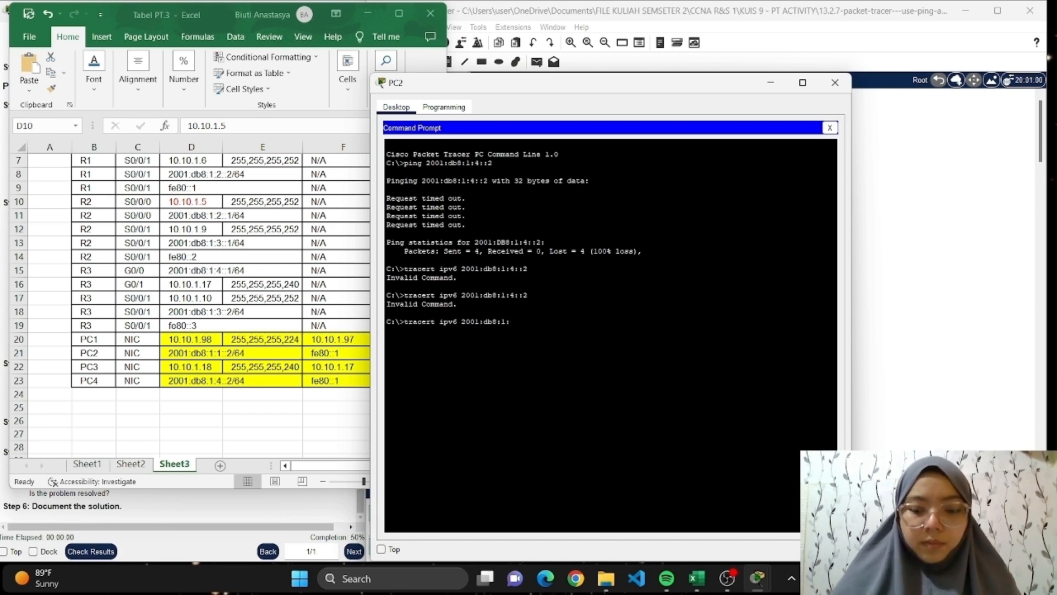
{"action": "type", "text": "4"}
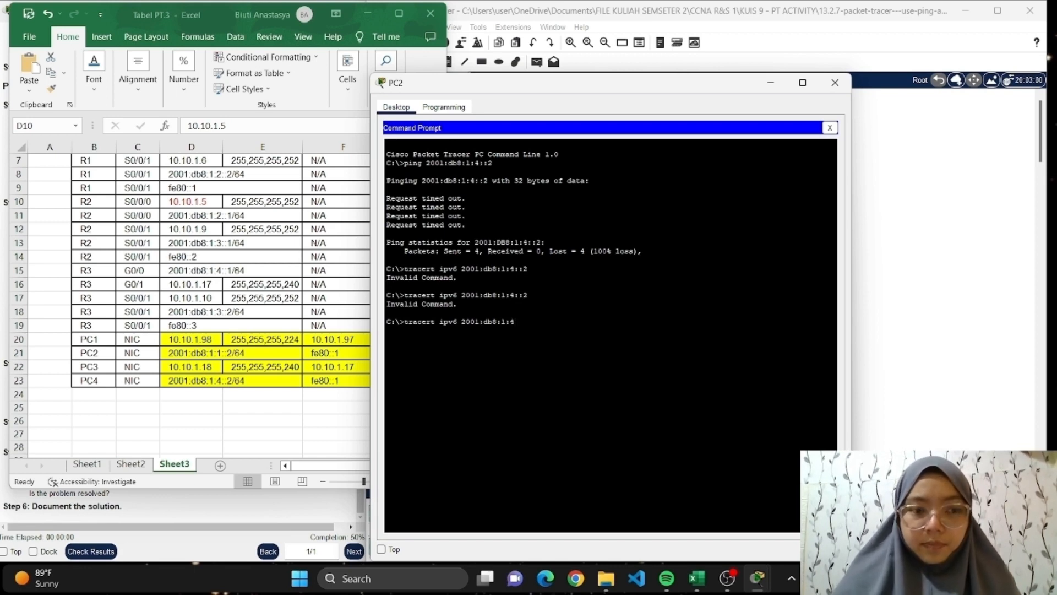
{"action": "type", "text": "::"}
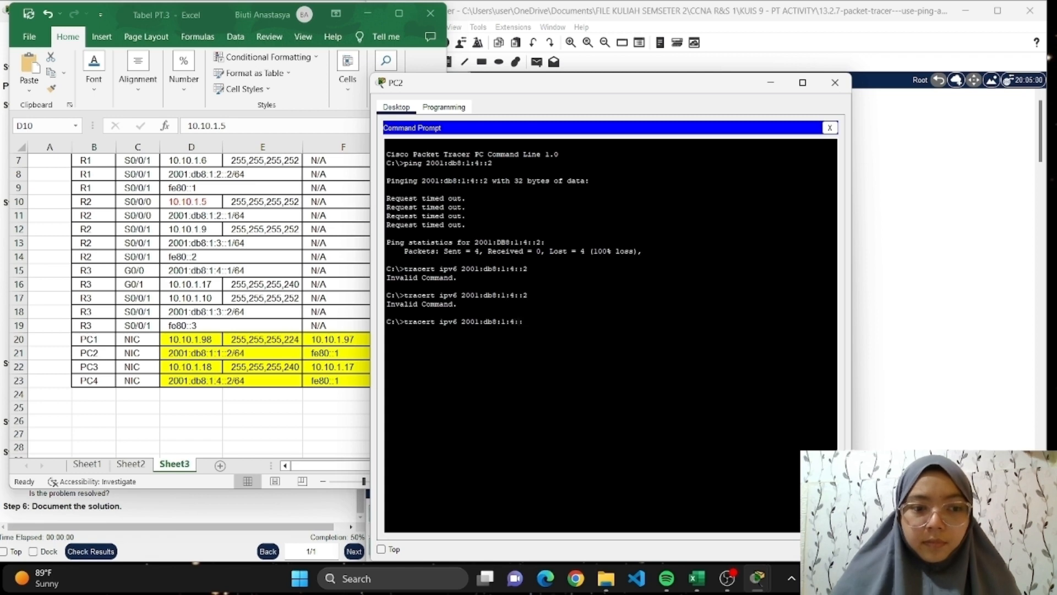
{"action": "type", "text": "2"}
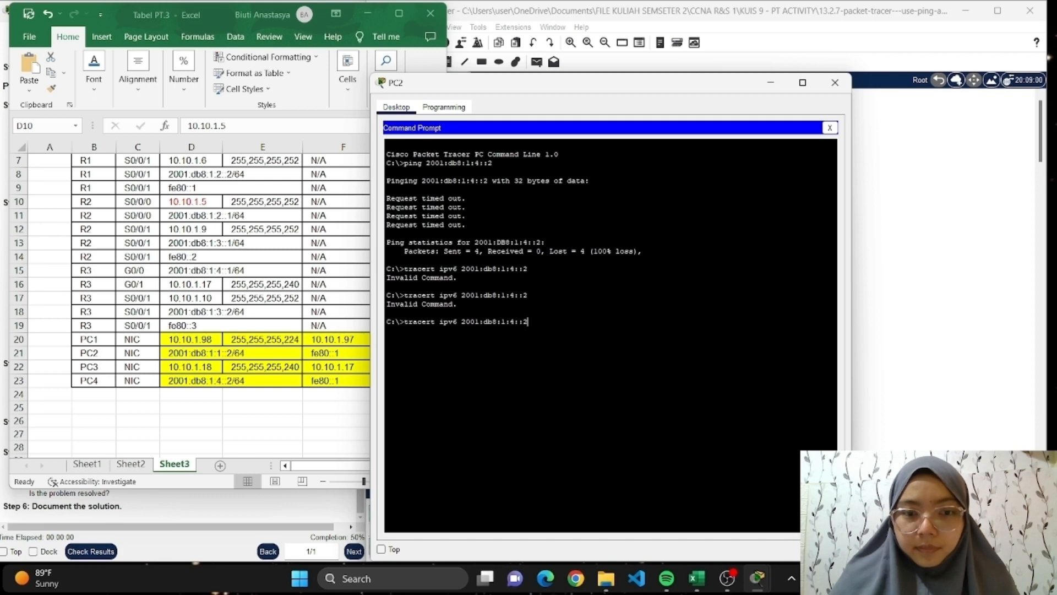
{"action": "key", "text": "Return"}
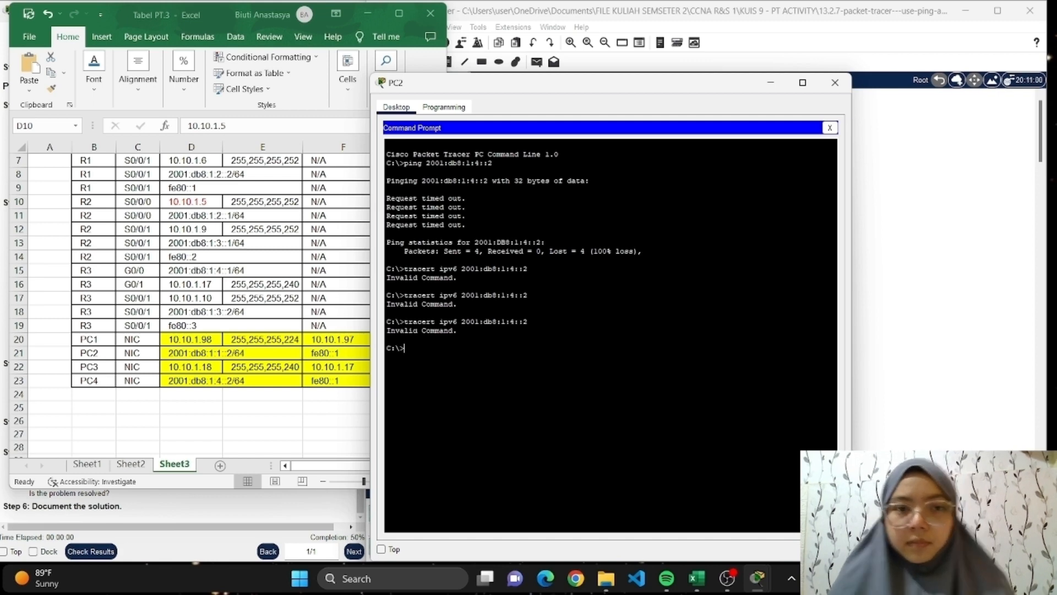
Minimize the Excel addressing table to reread the Step 2 trace instructions, and bring PC2's Command Prompt back up.
{"action": "left_click", "coordinate": [956, 230]}
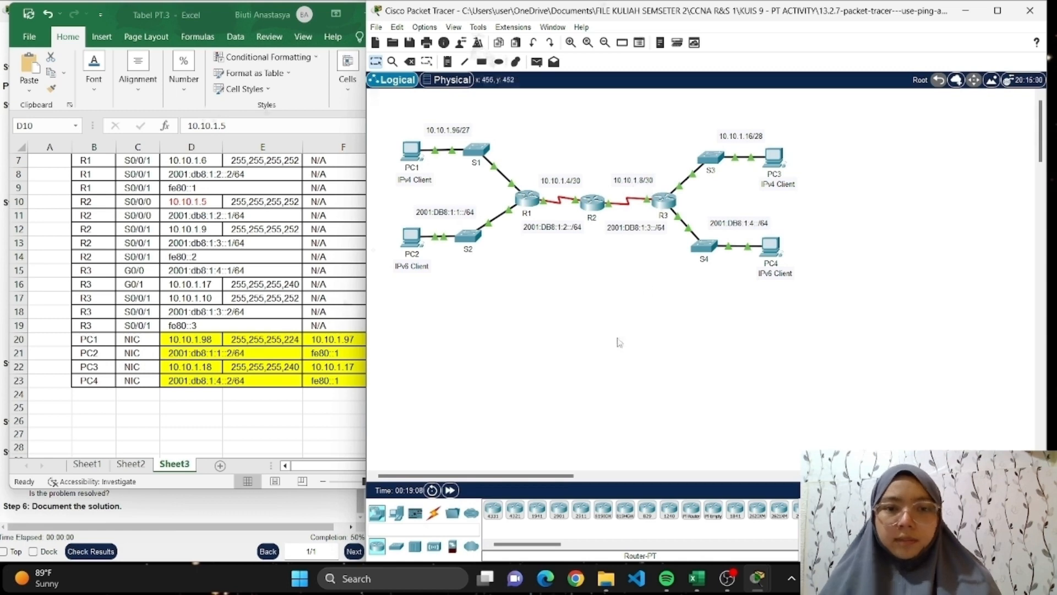
{"action": "left_click", "coordinate": [321, 16]}
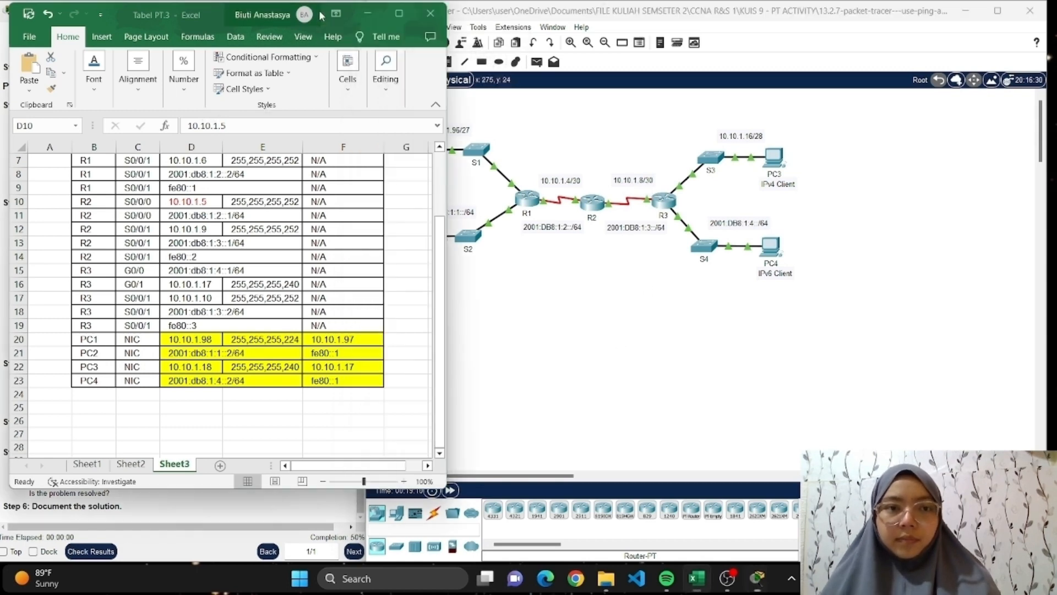
{"action": "left_click", "coordinate": [366, 16]}
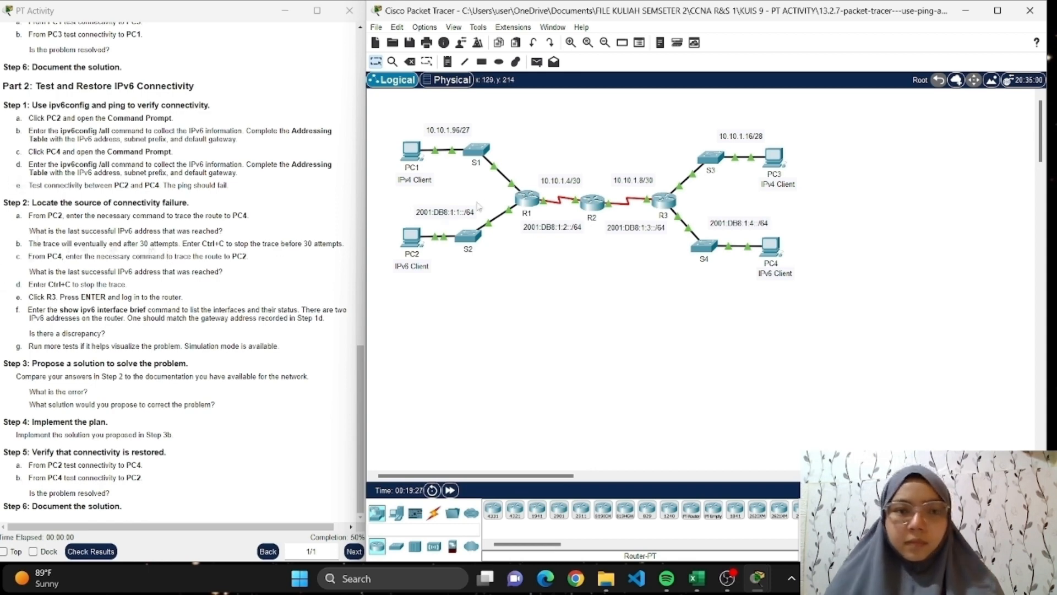
{"action": "left_click", "coordinate": [412, 237]}
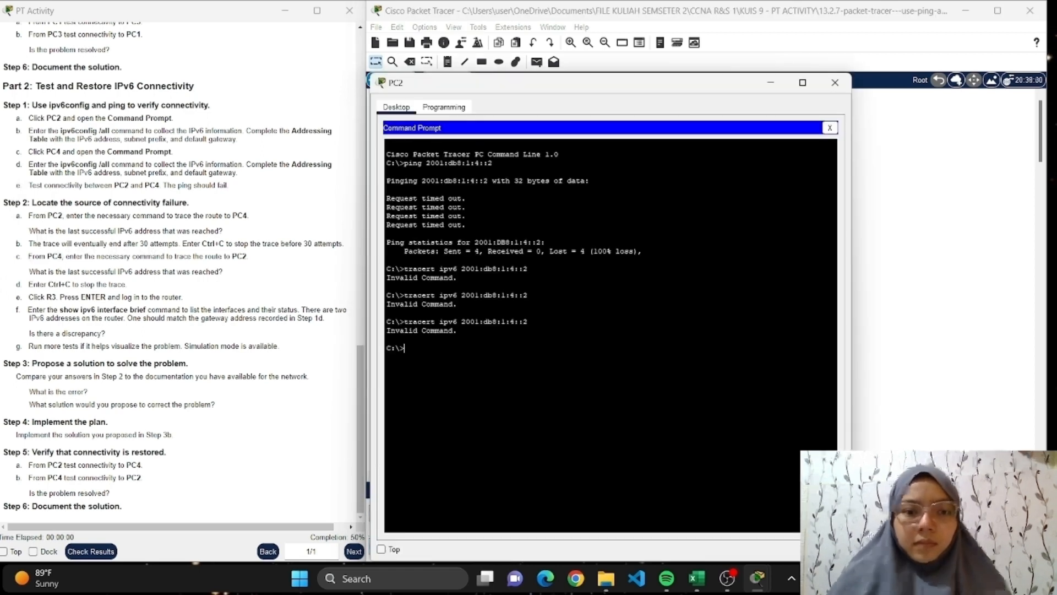
Try to trace the route from PC2 to PC4 with the command spelled "tracer ipv6 2001:db8:1:4::2".
{"action": "type", "text": "tracer"}
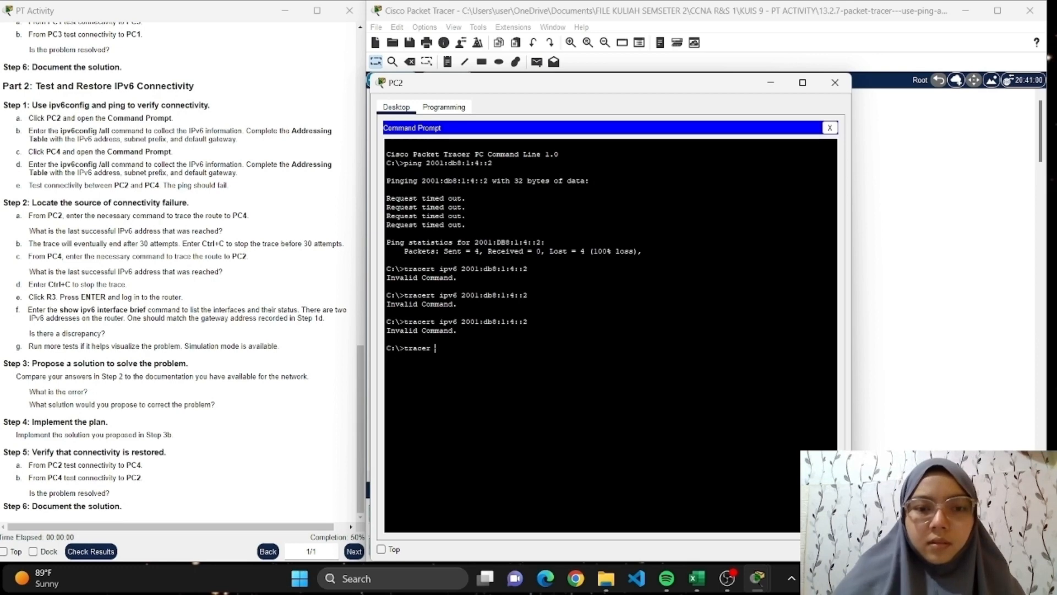
{"action": "type", "text": " ipv6"}
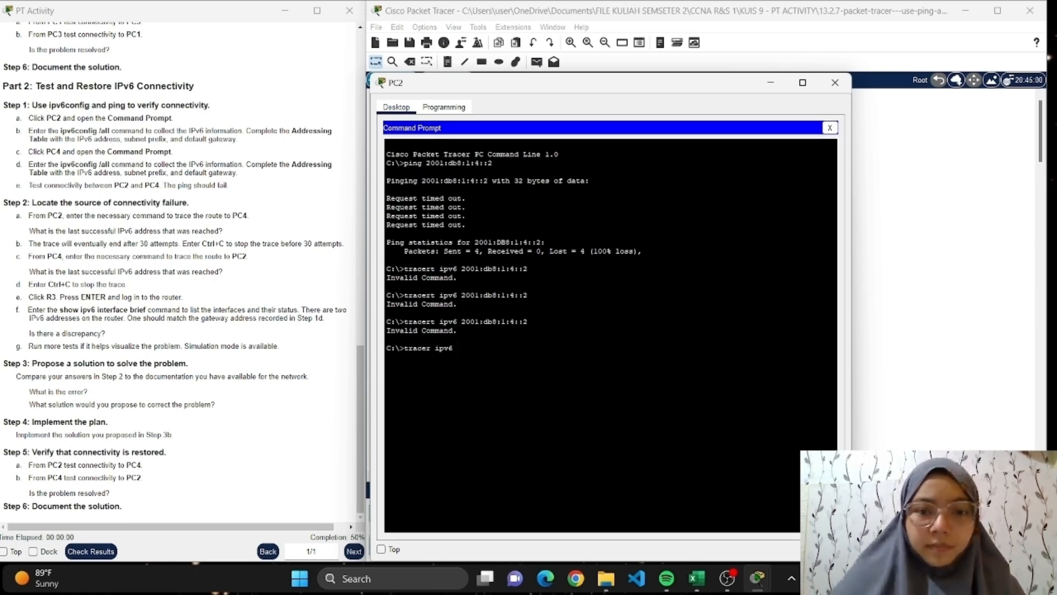
{"action": "type", "text": " 2001:"}
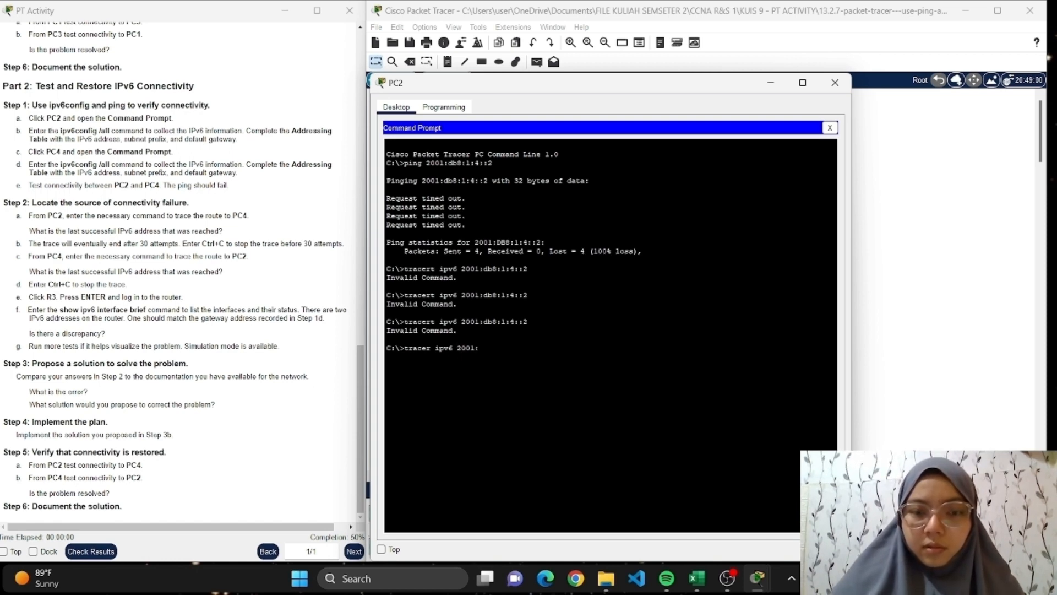
{"action": "type", "text": "db"}
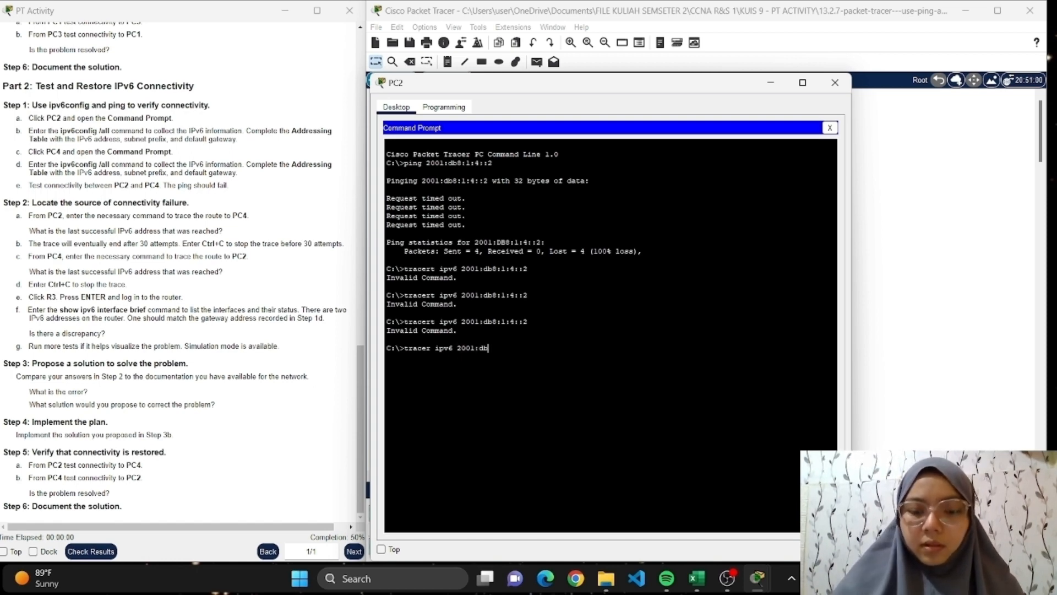
{"action": "type", "text": "8:"}
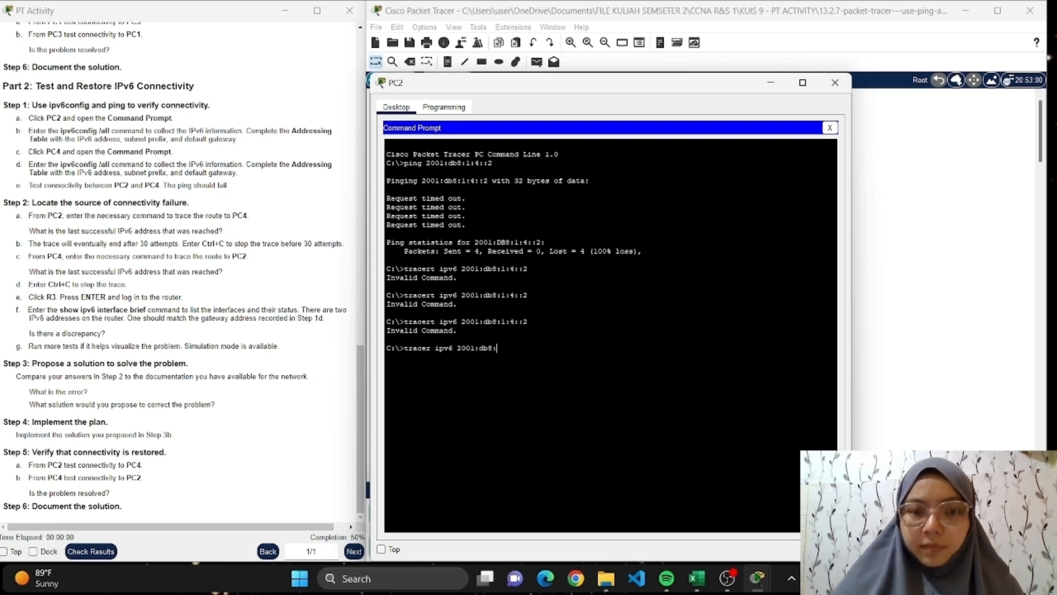
{"action": "type", "text": "1:4"}
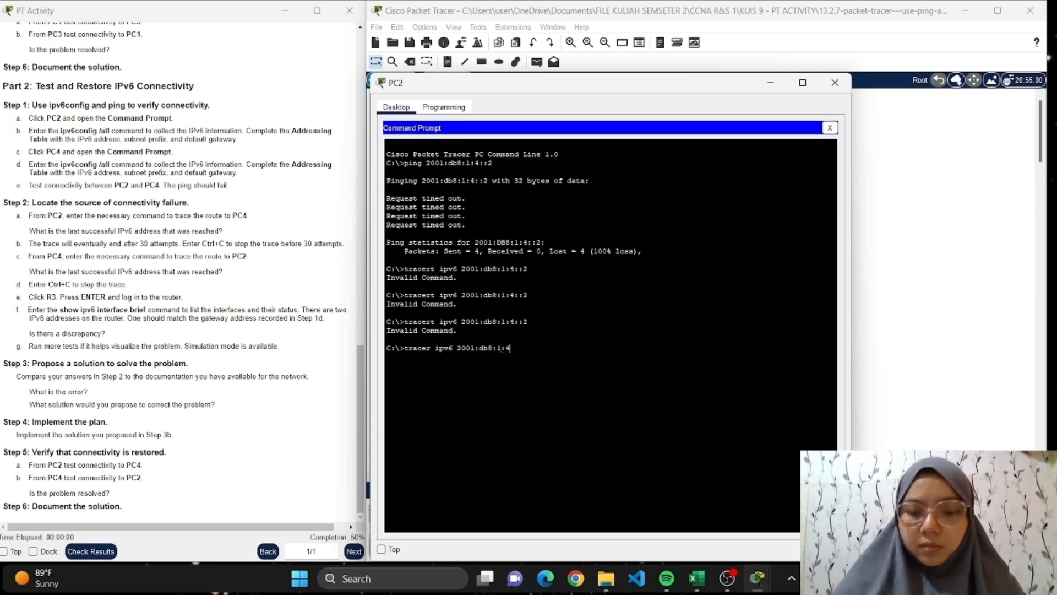
{"action": "type", "text": "::2"}
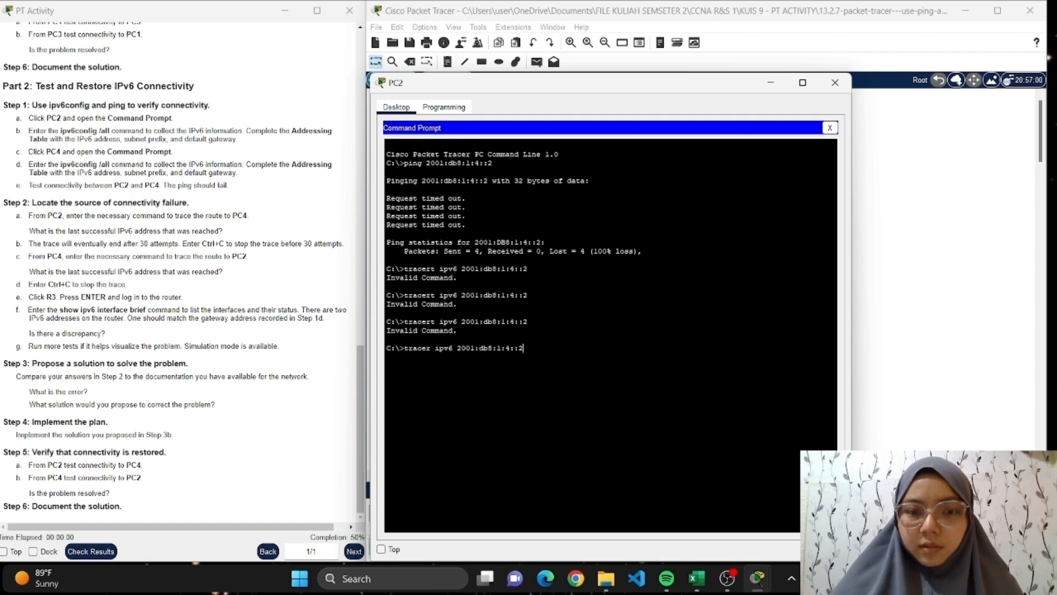
{"action": "key", "text": "Return"}
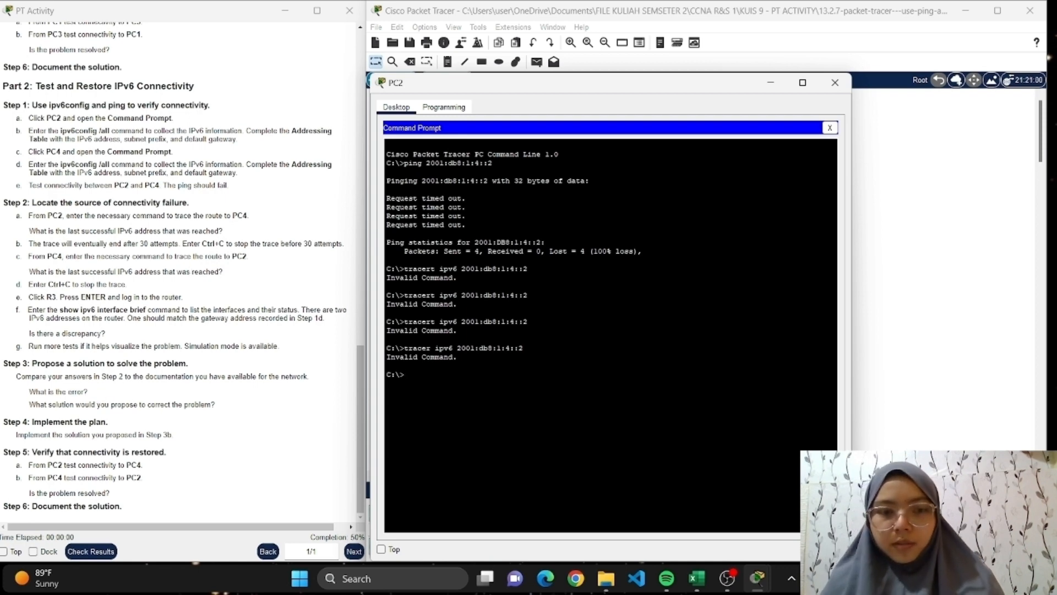
Bring up the Excel addressing table beside PC2's Command Prompt and run "tracert 2001:db8:1:4::2" to trace the route to PC4.
{"action": "left_click", "coordinate": [696, 578]}
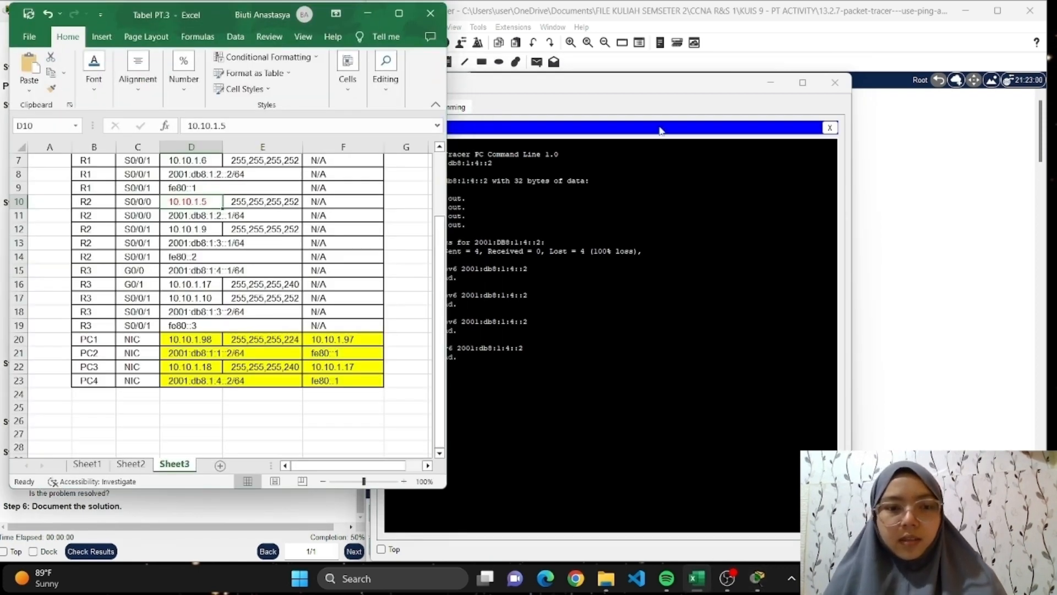
{"action": "left_click_drag", "start_coordinate": [631, 84], "coordinate": [766, 71]}
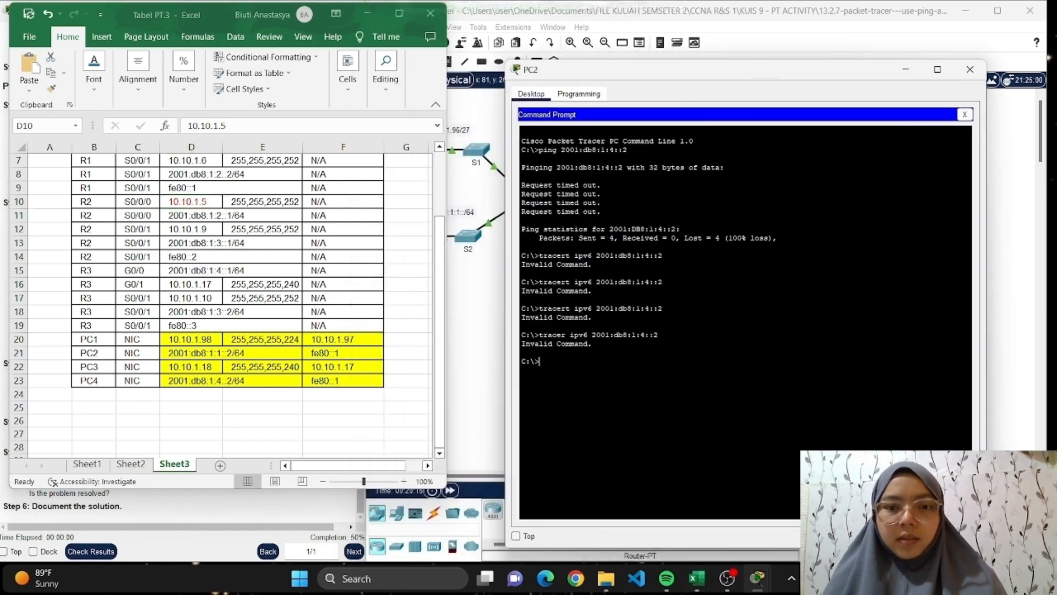
{"action": "type", "text": "tracer"}
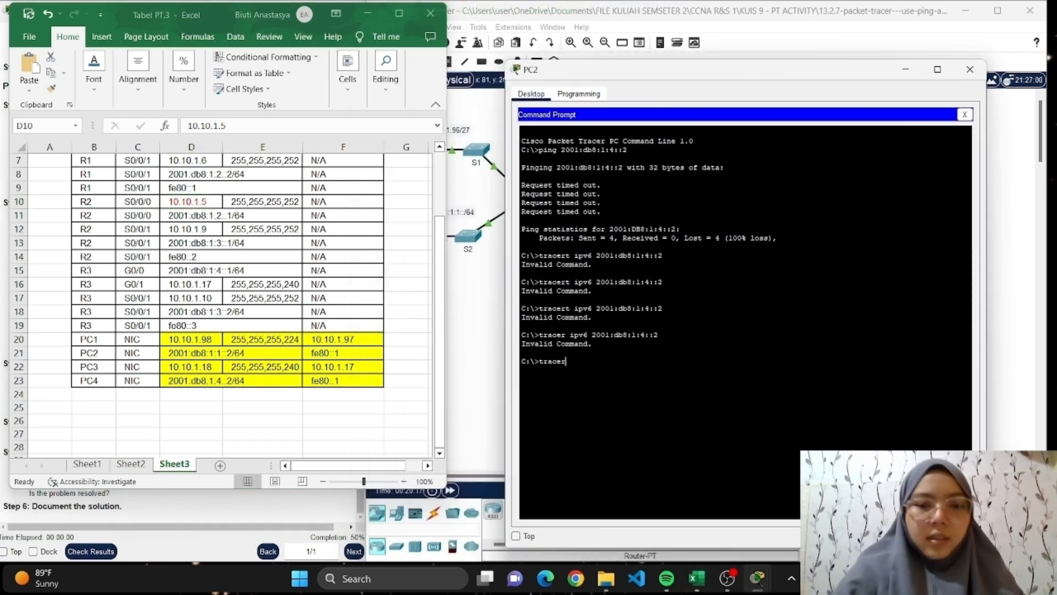
{"action": "type", "text": "t"}
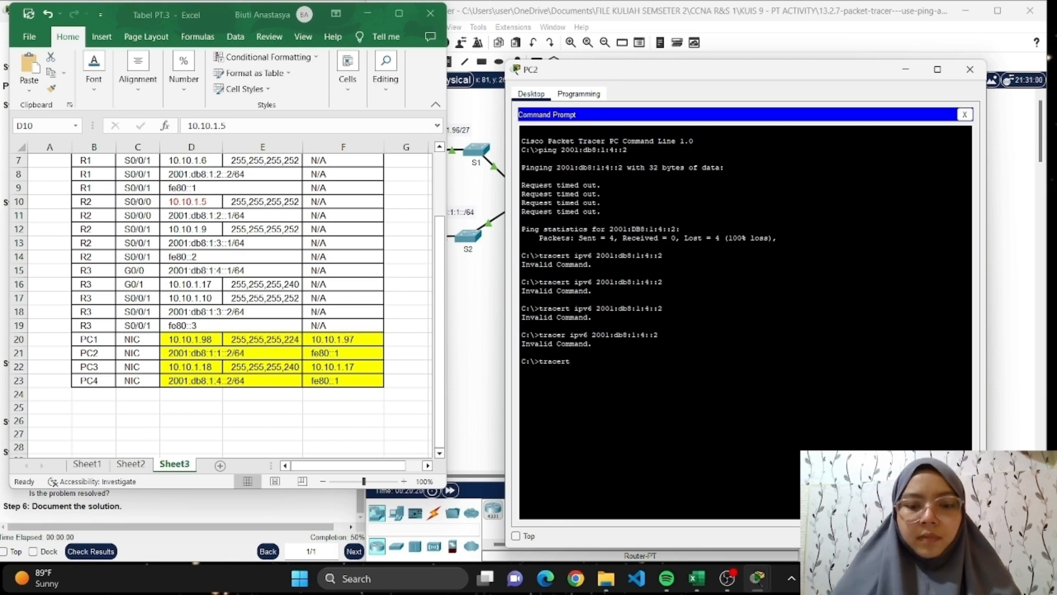
{"action": "type", "text": " ipv6"}
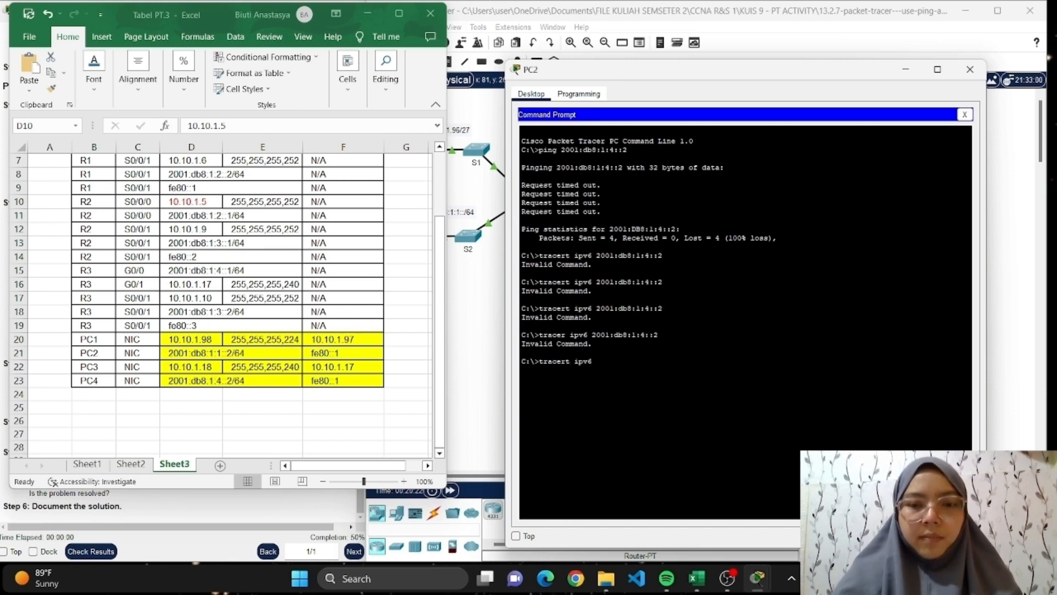
{"action": "key", "text": "BackSpace"}
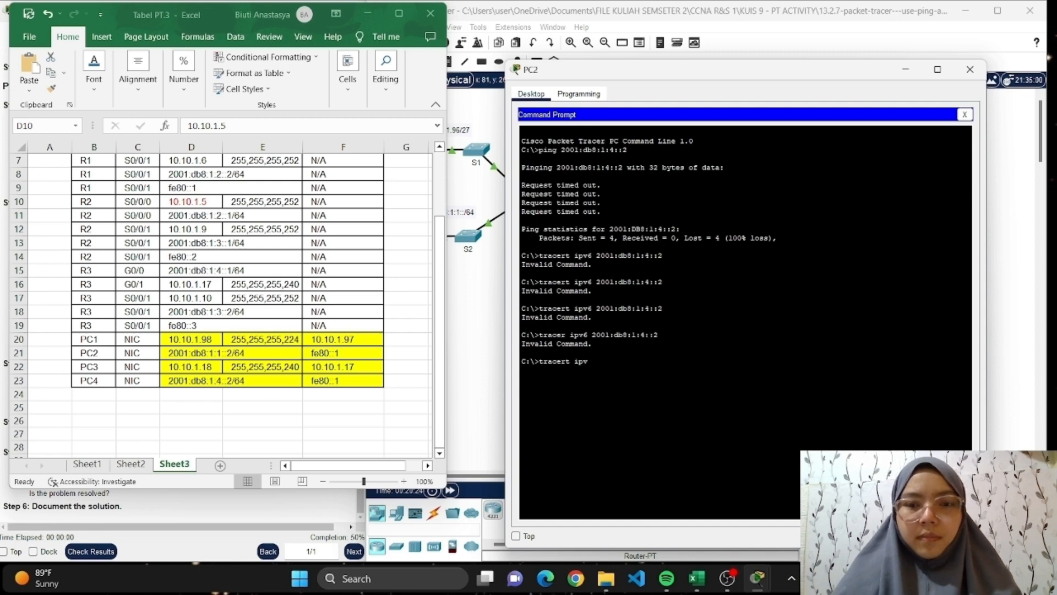
{"action": "key", "text": "BackSpace"}
{"action": "key", "text": "BackSpace"}
{"action": "key", "text": "BackSpace"}
{"action": "type", "text": "20"}
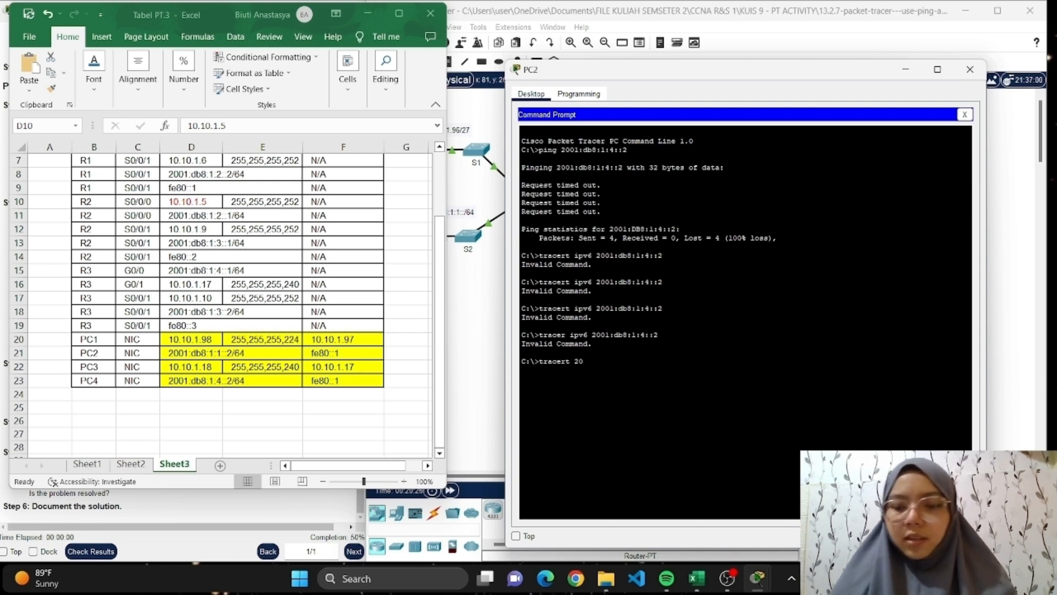
{"action": "type", "text": "01:d"}
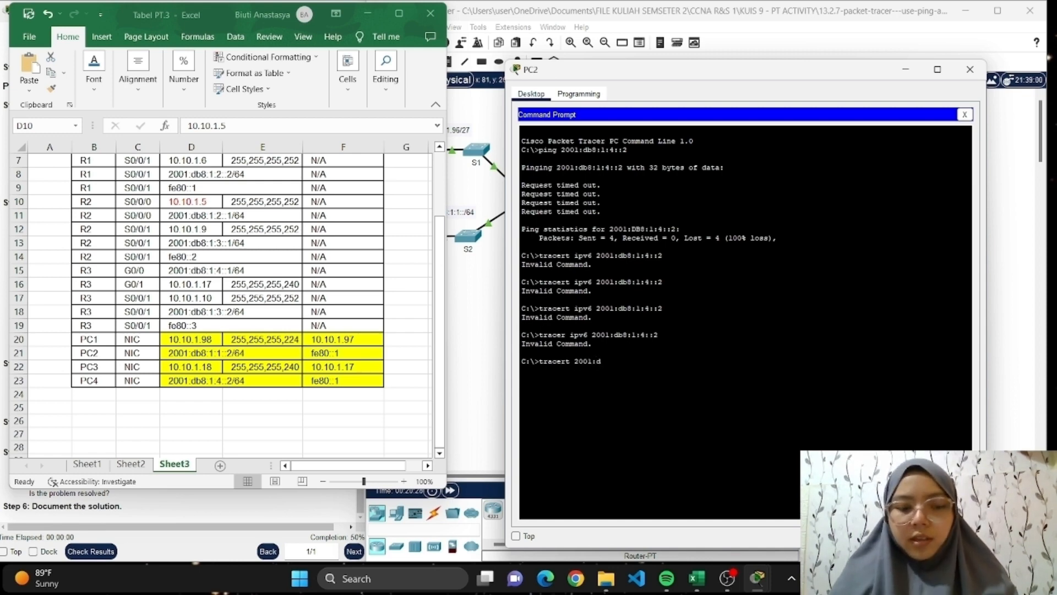
{"action": "type", "text": "b8:"}
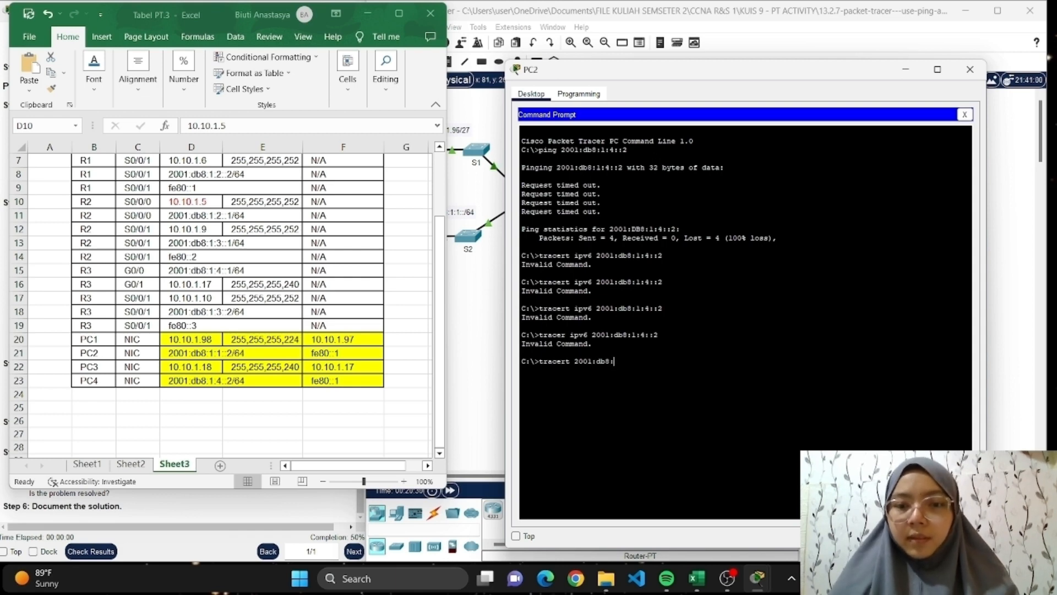
{"action": "type", "text": "1:"}
{"action": "type", "text": "4"}
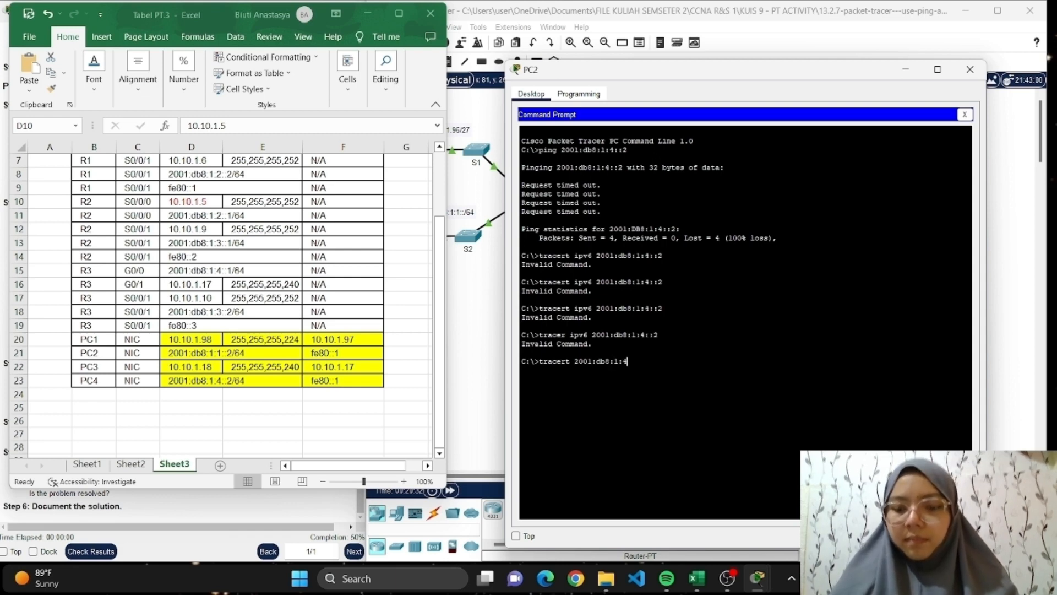
{"action": "type", "text": "::2"}
{"action": "key", "text": "Return"}
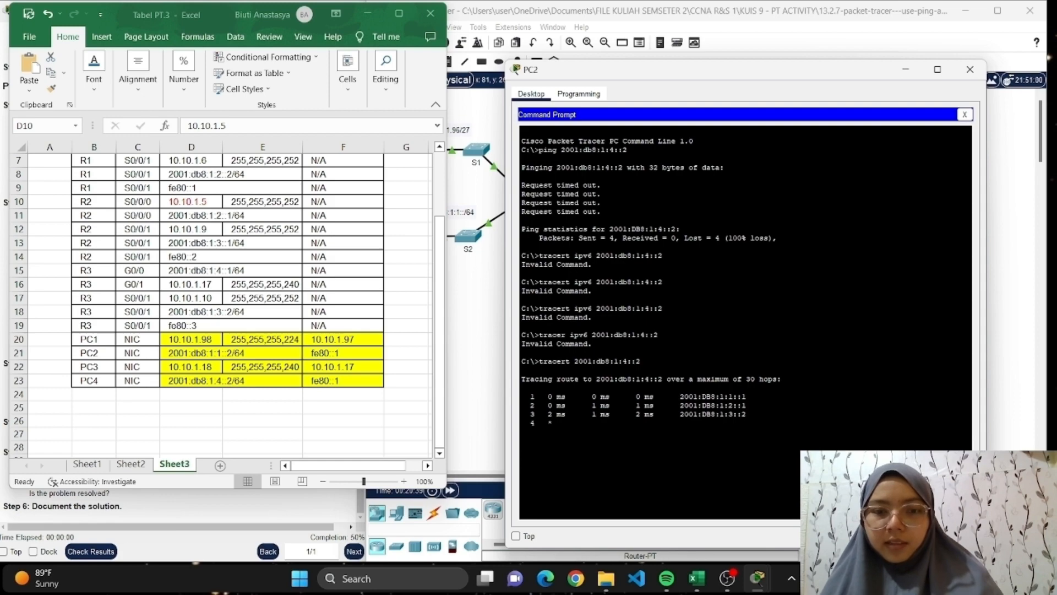
Minimize the Excel table, check the last IPv6 address reached in PC2's trace, and close the PC2 window.
{"action": "left_click", "coordinate": [368, 14]}
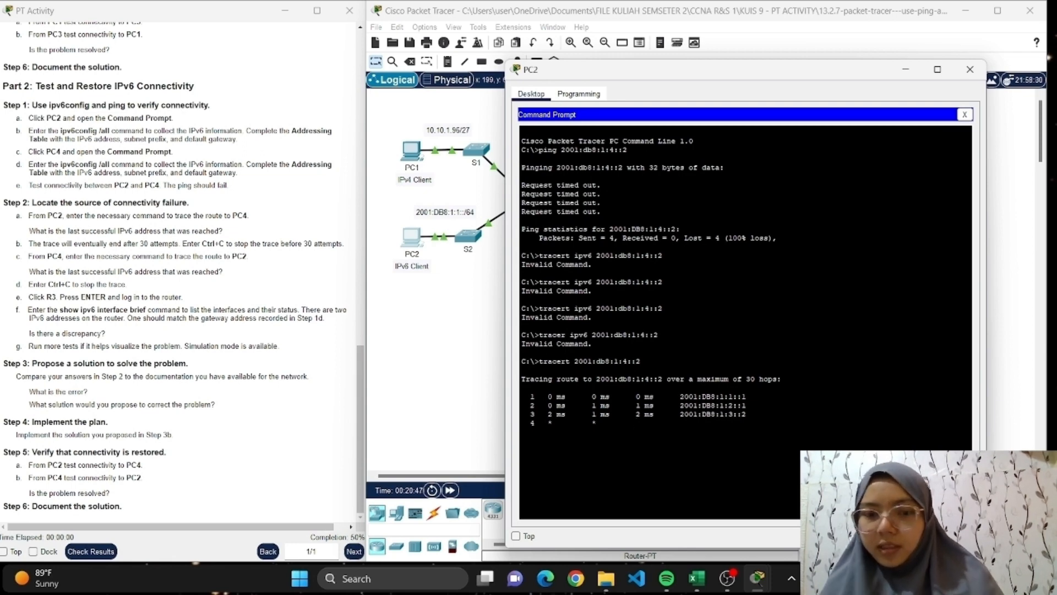
{"action": "left_click_drag", "start_coordinate": [747, 414], "coordinate": [530, 414]}
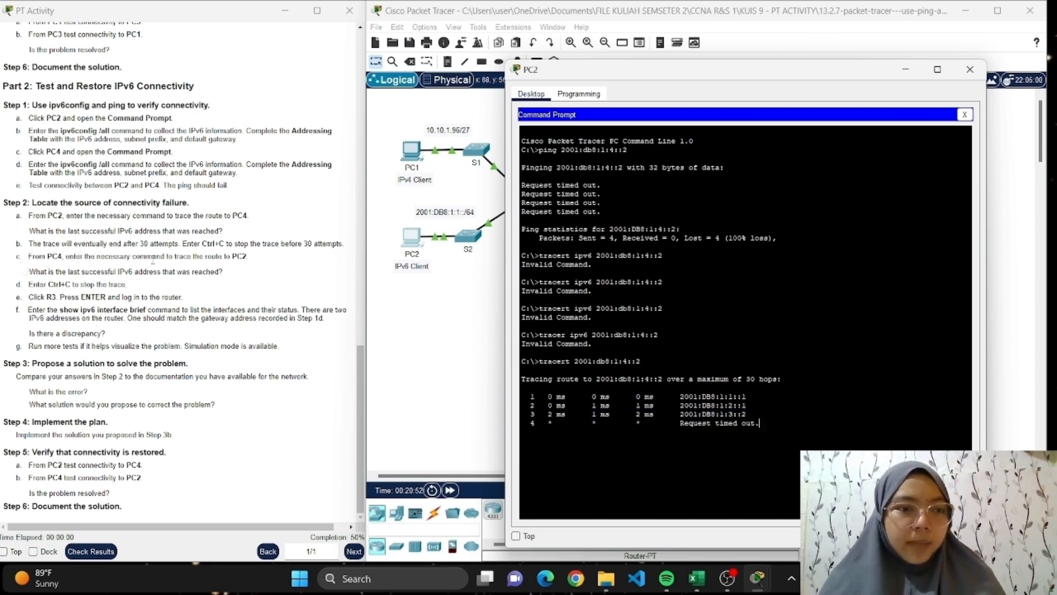
{"action": "left_click", "coordinate": [970, 69]}
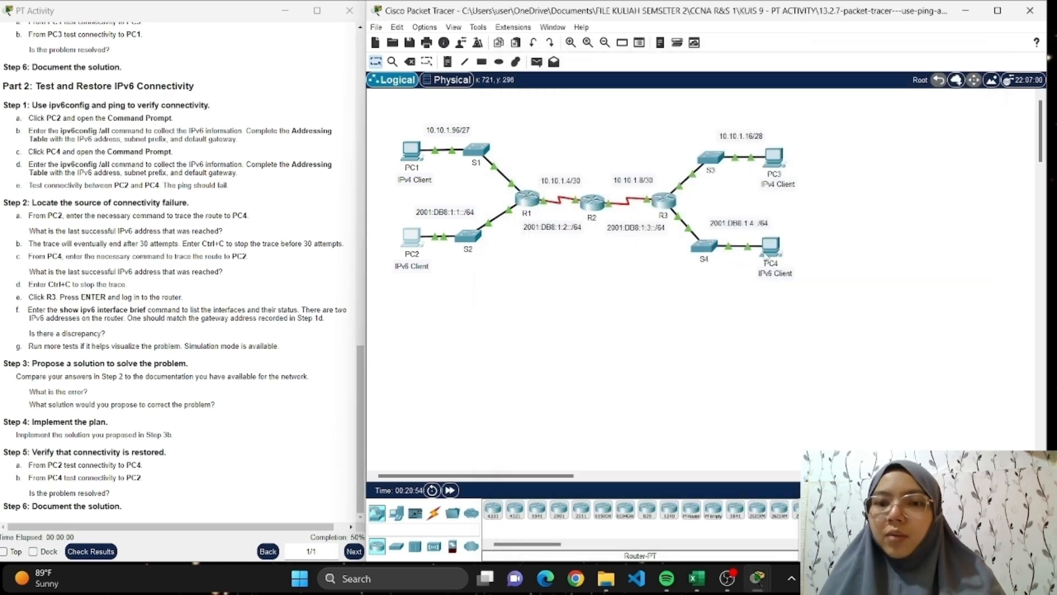
Open PC4's Command Prompt and run "tracert 2001:db8:1:1::2" to trace the route to PC2, taking the address from the Excel table.
{"action": "left_click", "coordinate": [772, 248]}
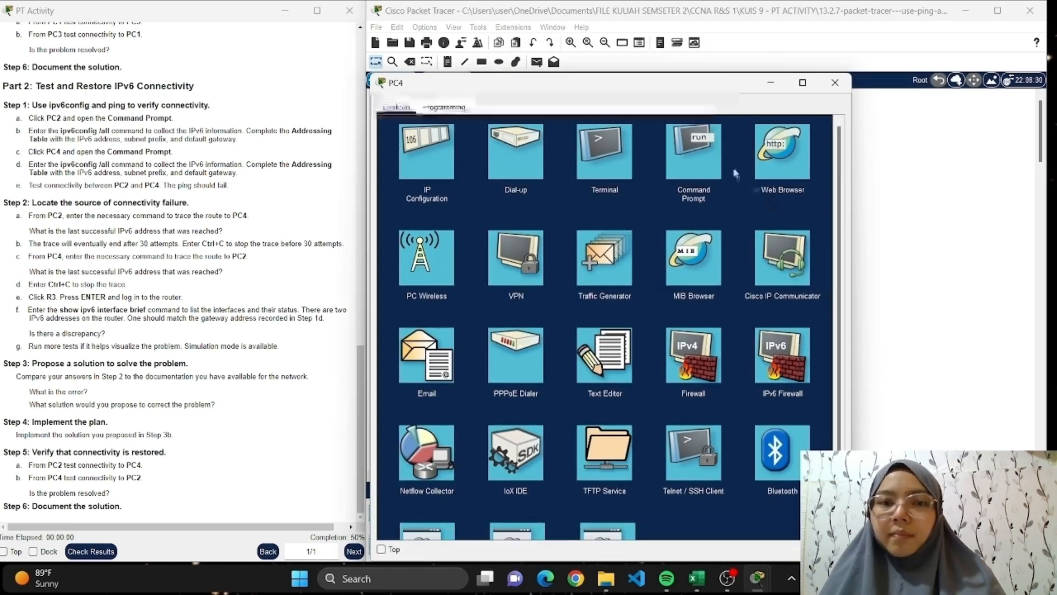
{"action": "left_click", "coordinate": [715, 165]}
{"action": "type", "text": "tr"}
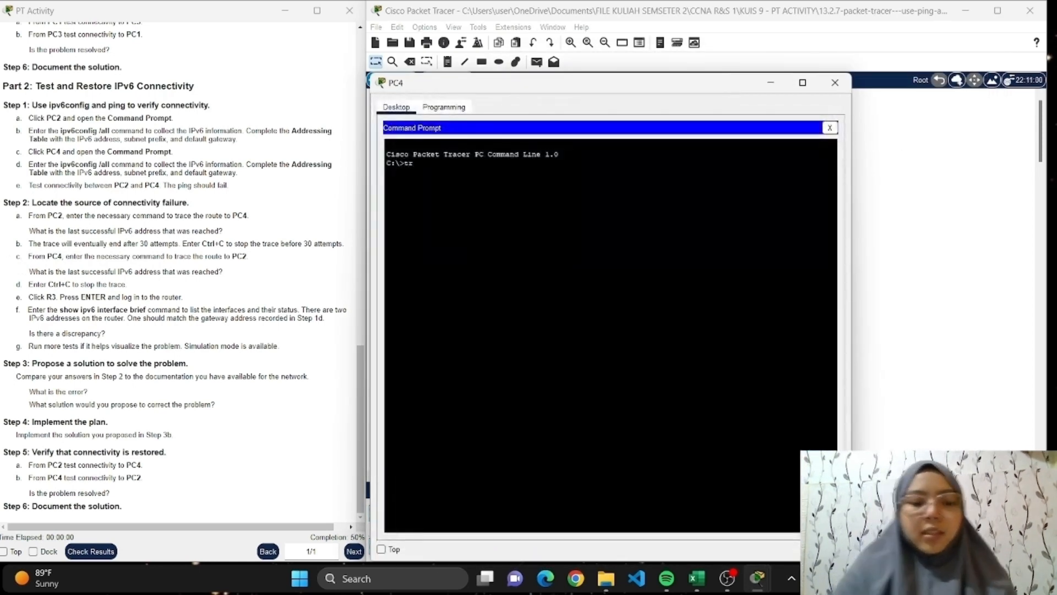
{"action": "type", "text": "CERT"}
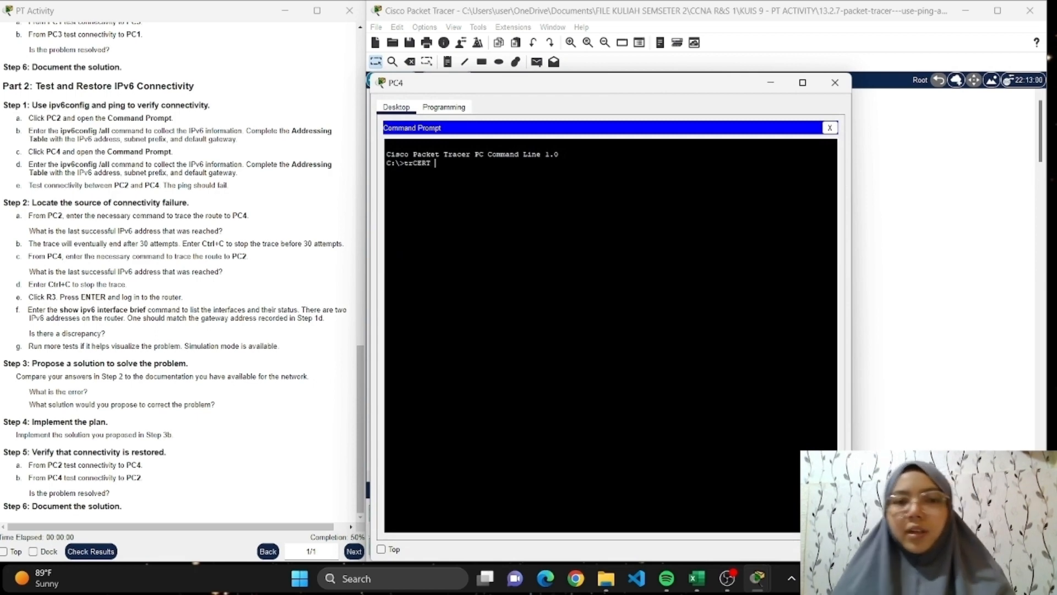
{"action": "key", "text": "BackSpace"}
{"action": "key", "text": "BackSpace"}
{"action": "key", "text": "BackSpace"}
{"action": "key", "text": "BackSpace"}
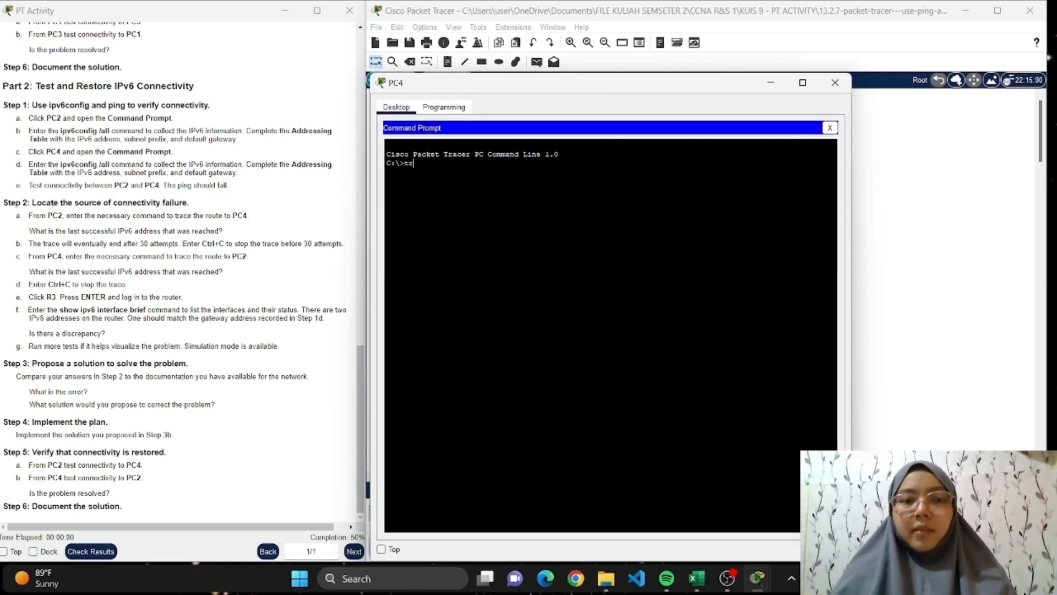
{"action": "type", "text": "acert"}
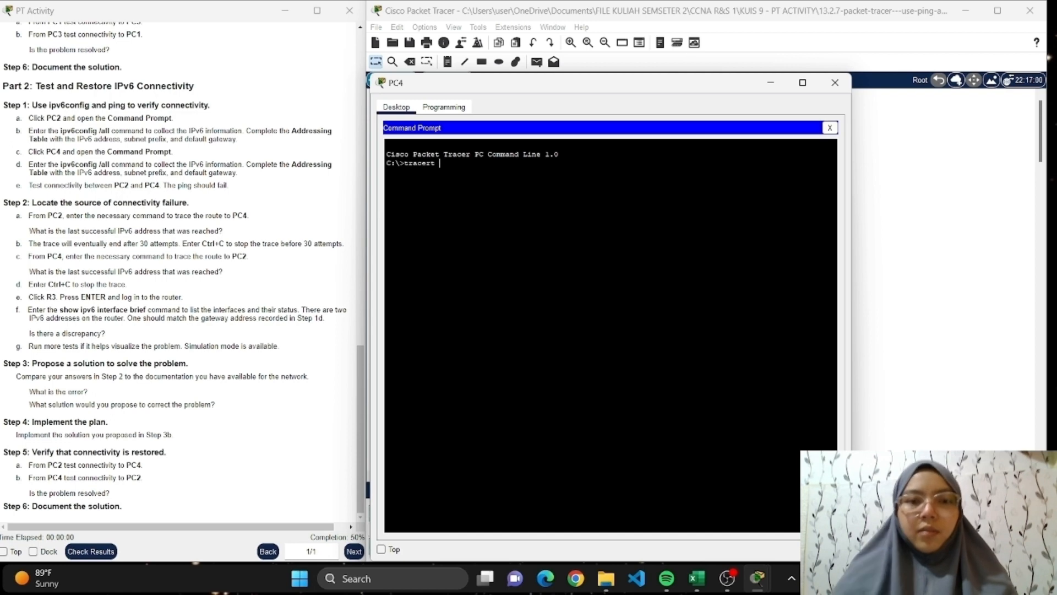
{"action": "mouse_move", "coordinate": [697, 580]}
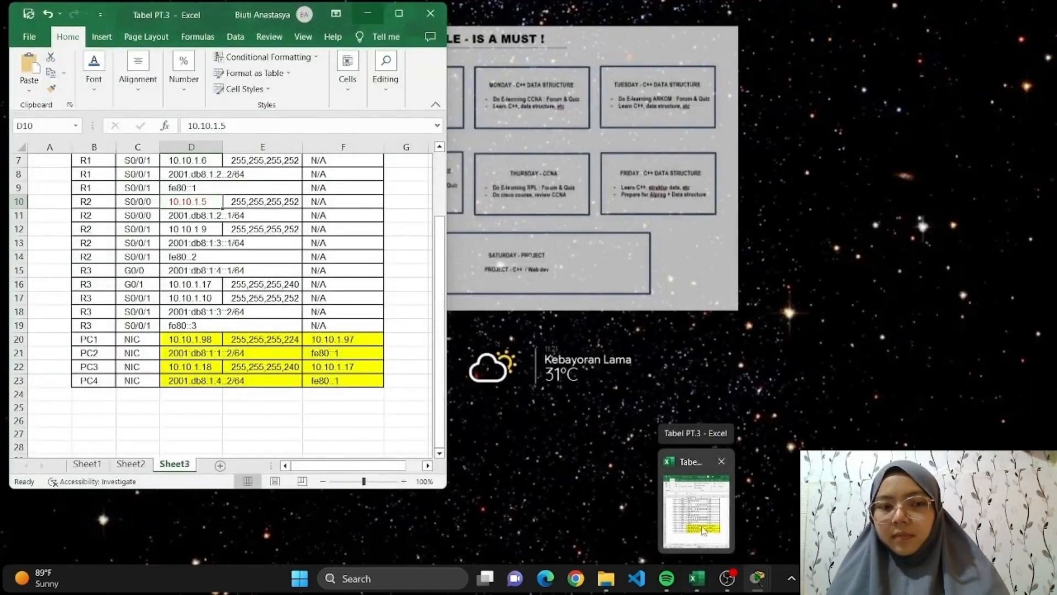
{"action": "left_click", "coordinate": [703, 528]}
{"action": "left_click_drag", "start_coordinate": [618, 82], "coordinate": [697, 77]}
{"action": "type", "text": "2"}
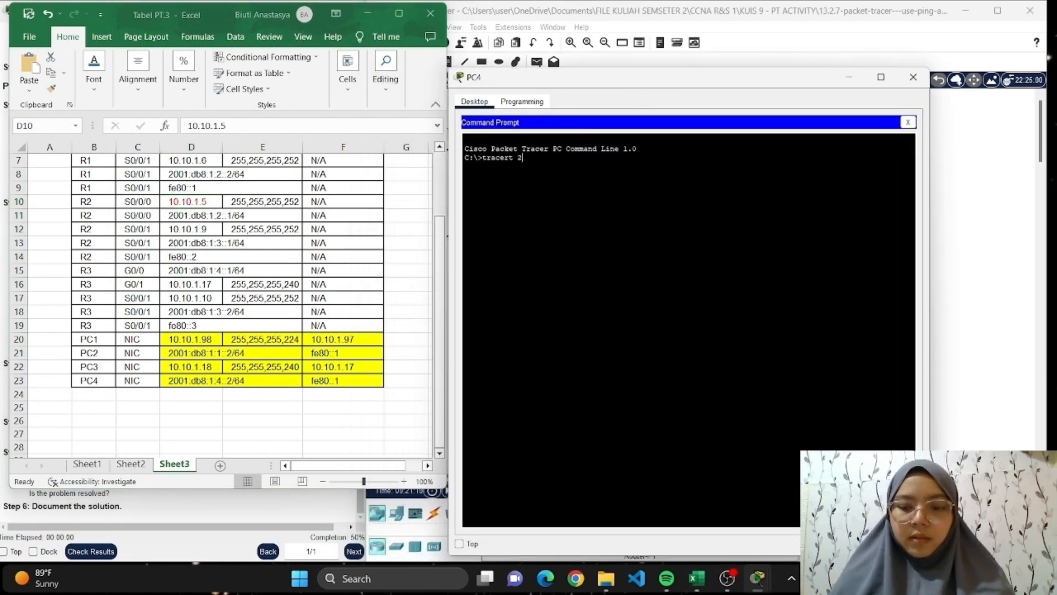
{"action": "type", "text": "001:"}
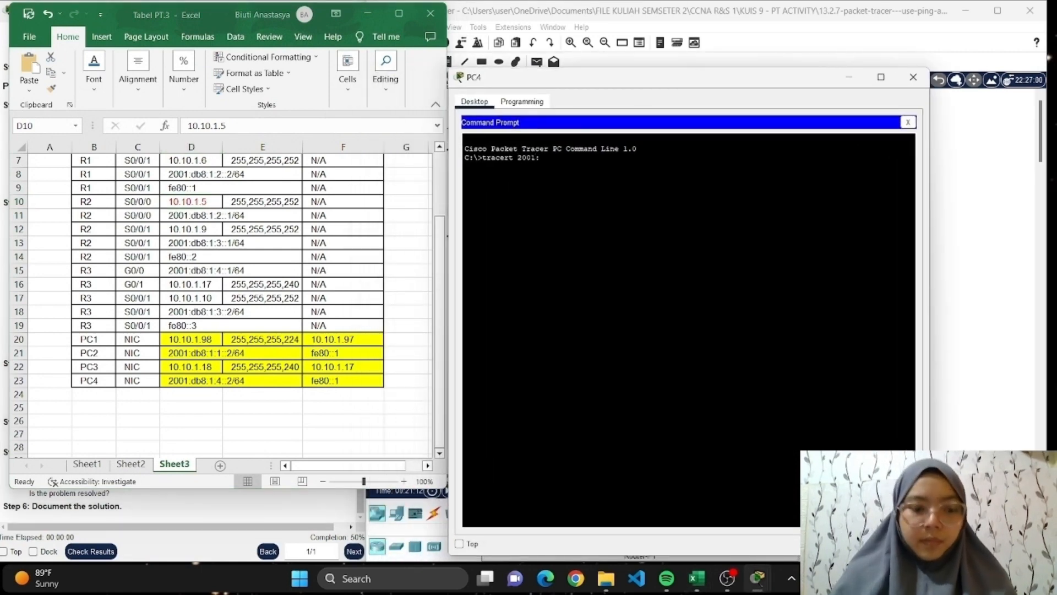
{"action": "type", "text": "db8:1"}
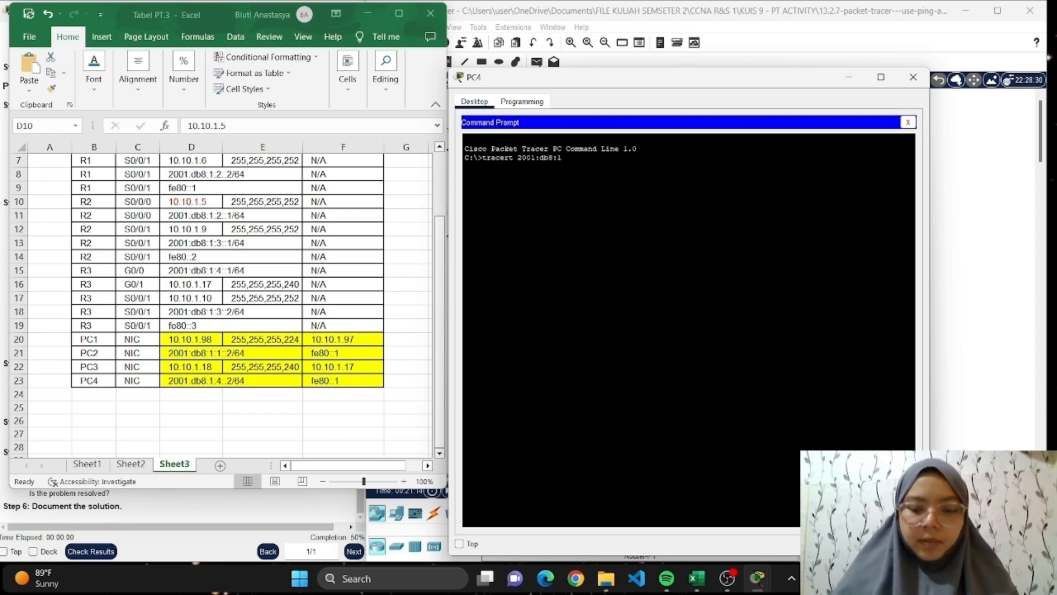
{"action": "type", "text": ":1"}
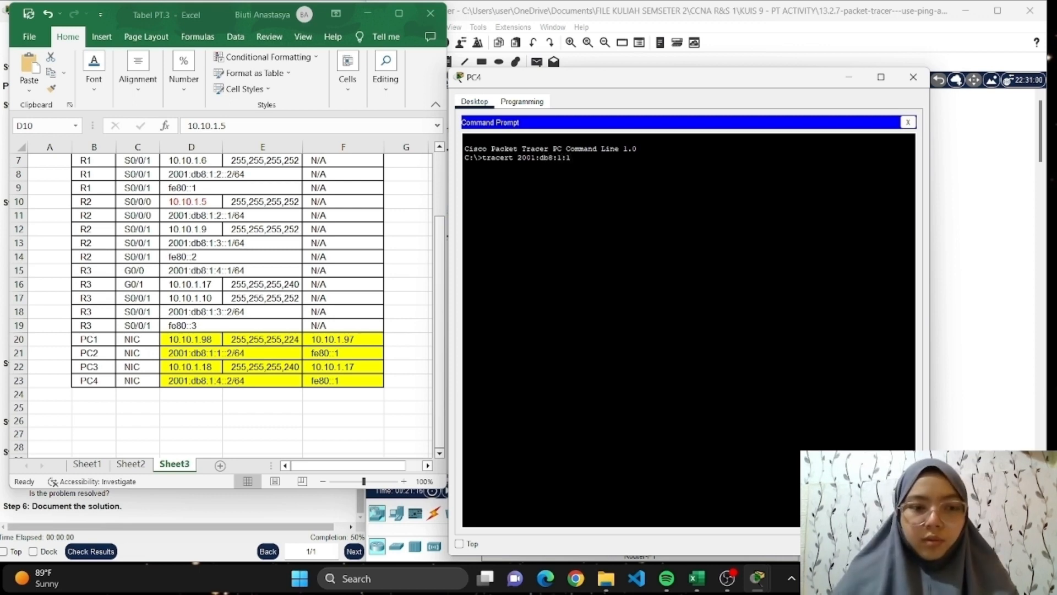
{"action": "type", "text": "::2"}
{"action": "key", "text": "Return"}
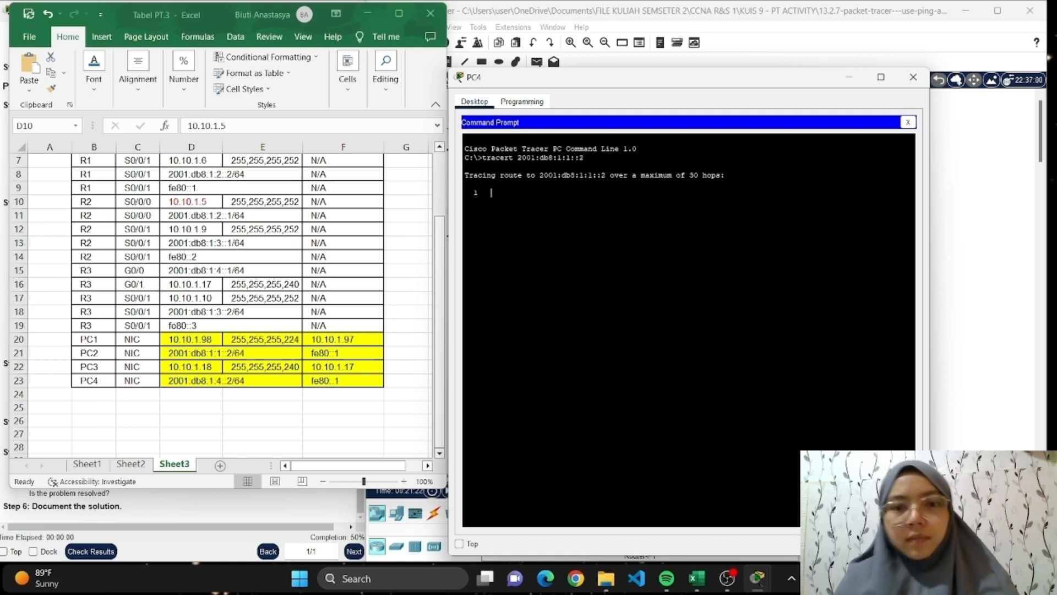
Minimize the Excel table to reread the Step 2 instructions, and stop the running trace on PC4.
{"action": "left_click", "coordinate": [368, 15]}
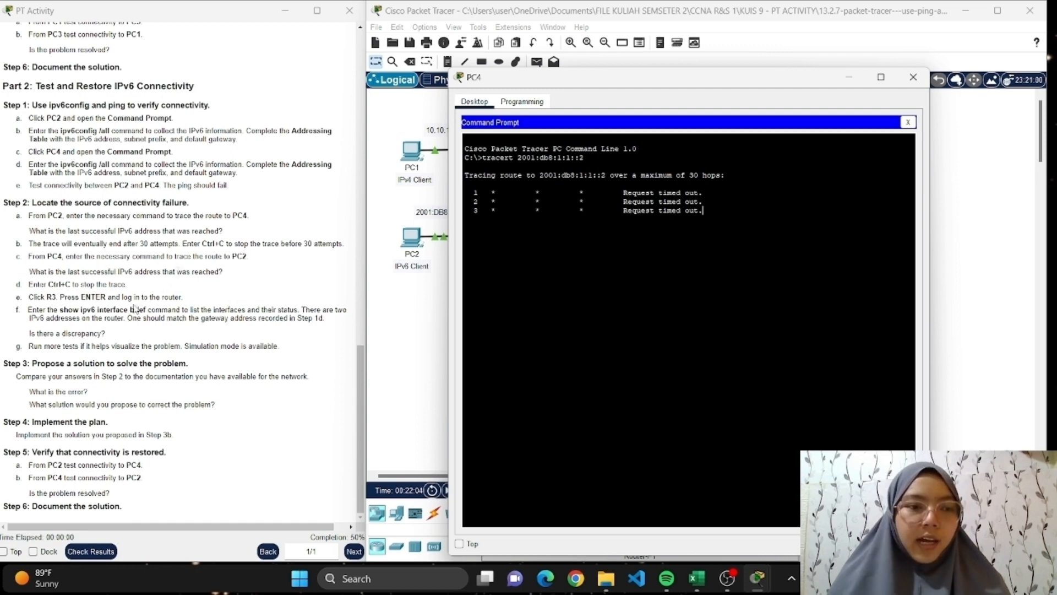
{"action": "key", "text": "ctrl+c"}
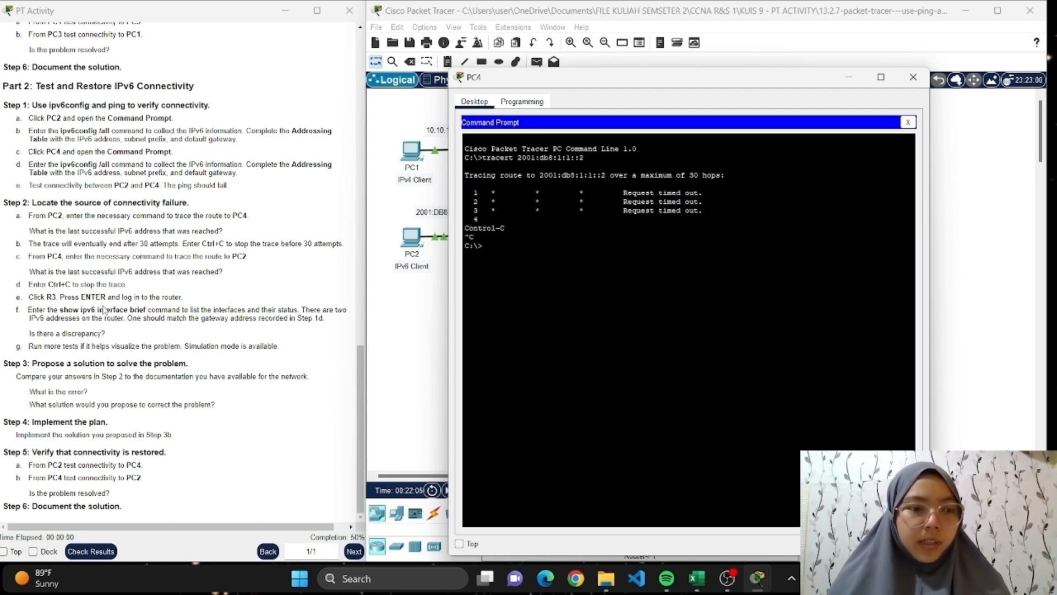
Close the PC4 window, open router R3's CLI, and log in to privileged EXEC mode with the console and enable passwords.
{"action": "left_click", "coordinate": [913, 78]}
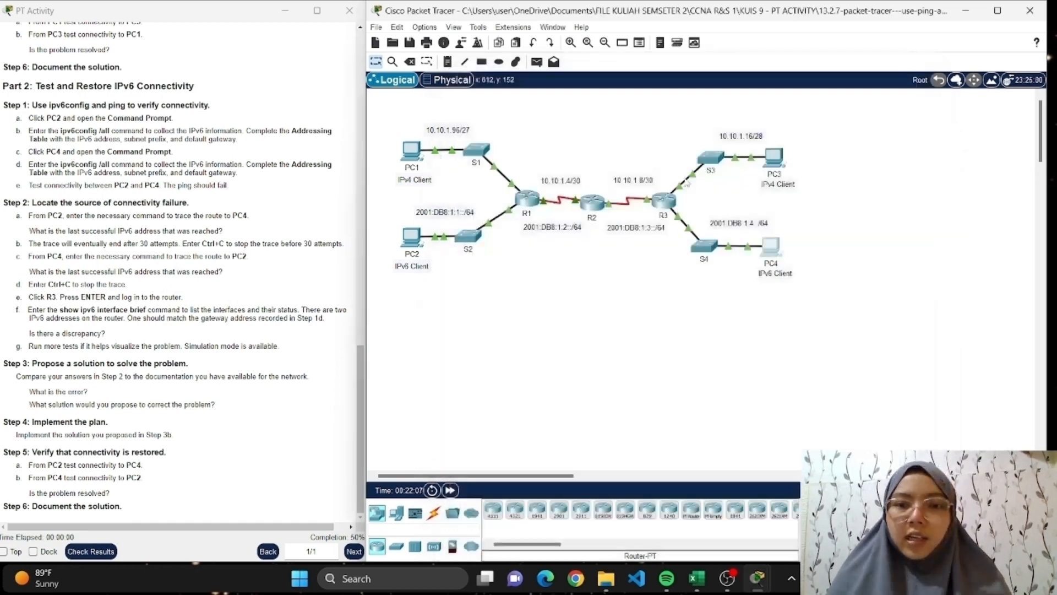
{"action": "left_click", "coordinate": [664, 201]}
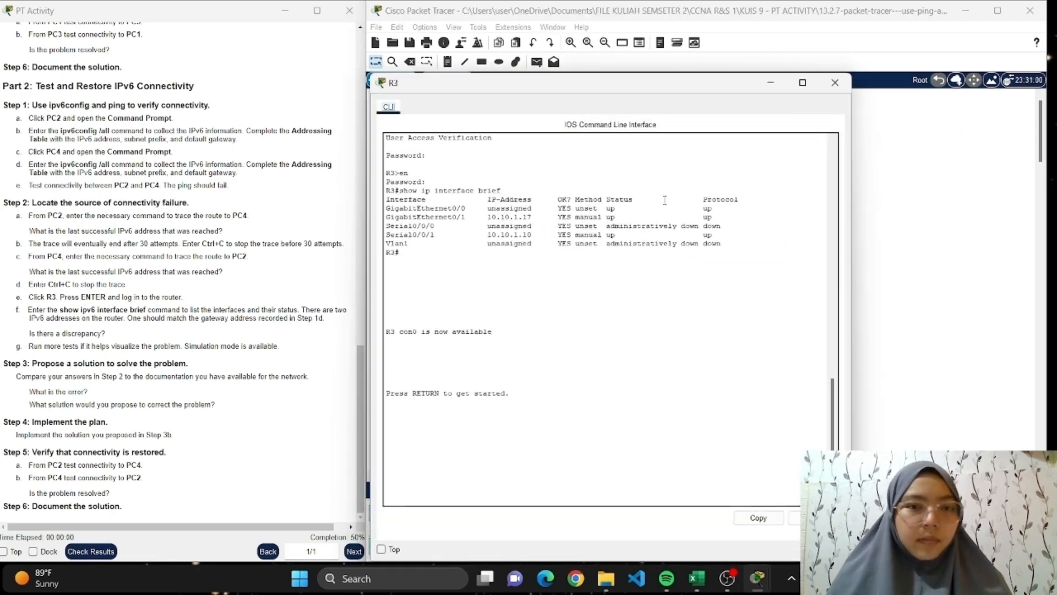
{"action": "left_click", "coordinate": [531, 392]}
{"action": "key", "text": "Return"}
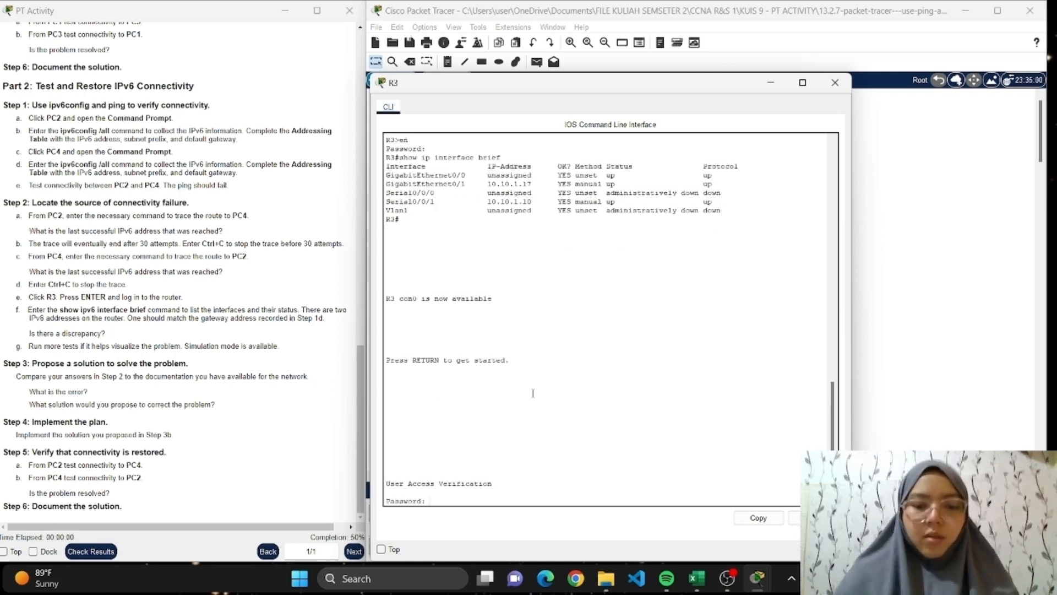
{"action": "key", "text": "Return"}
{"action": "type", "text": "en"}
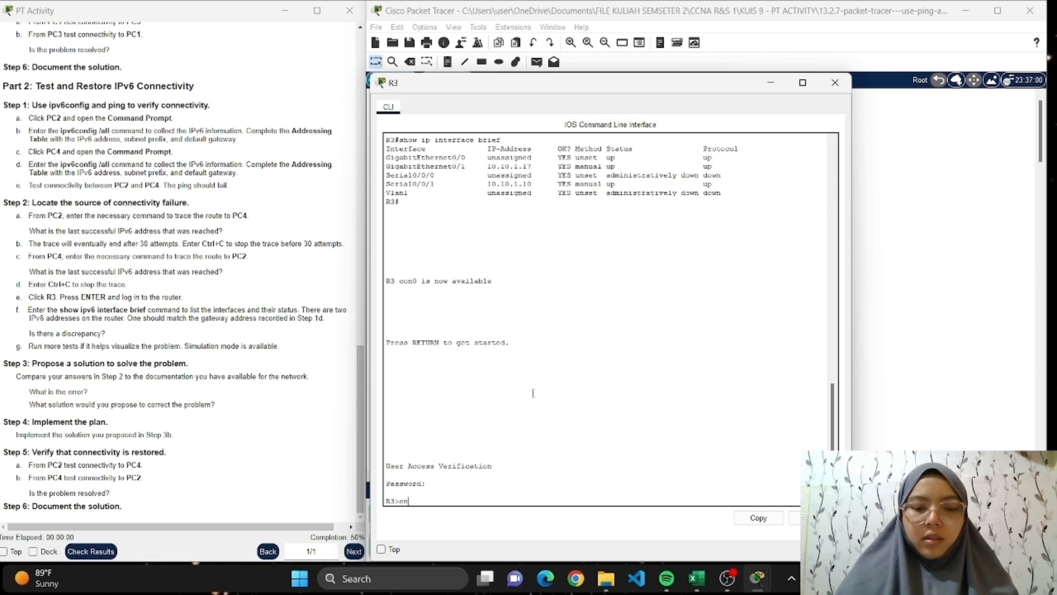
{"action": "key", "text": "Return"}
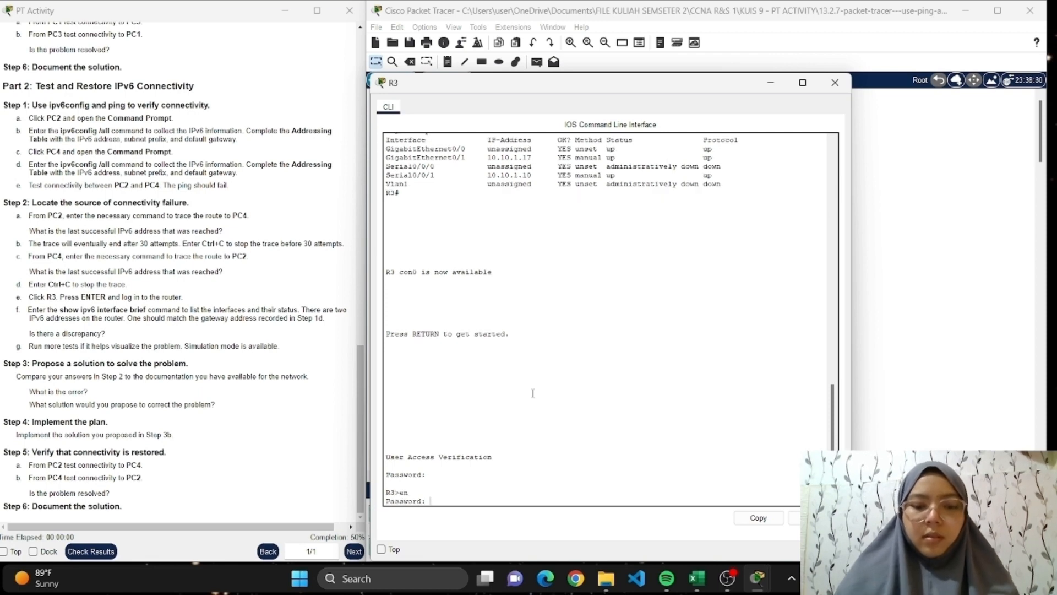
{"action": "key", "text": "Return"}
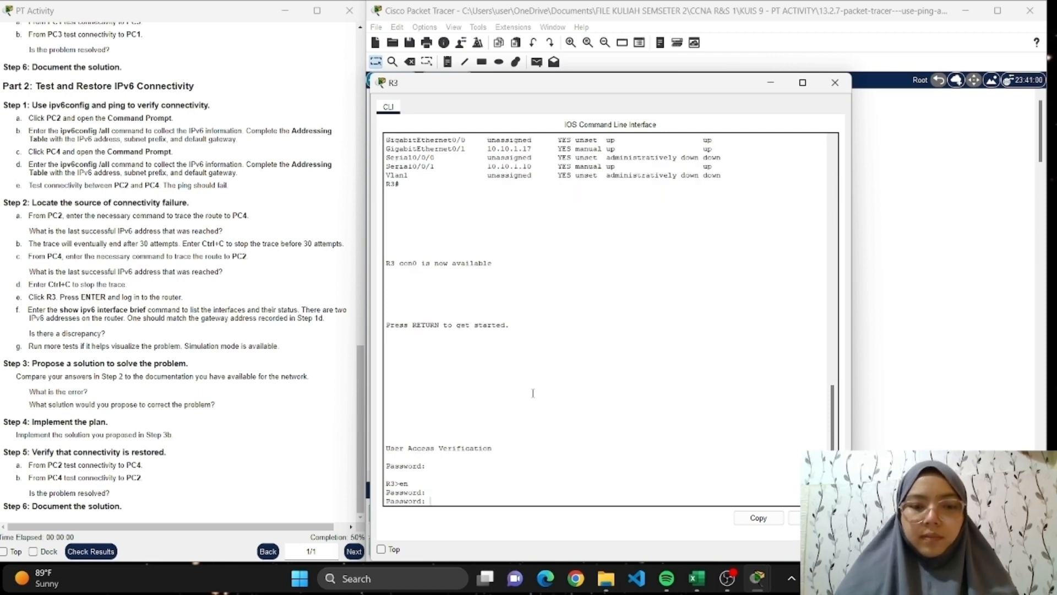
{"action": "key", "text": "Return"}
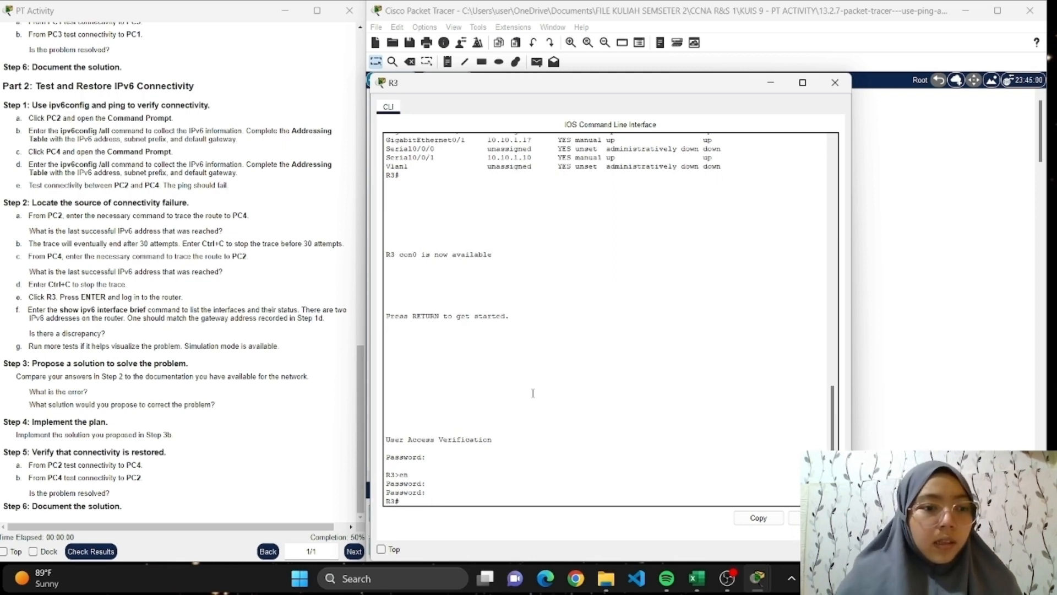
Run "show ipv6 interface brief" on R3 to list its IPv6 interfaces and their status.
{"action": "type", "text": "show ip"}
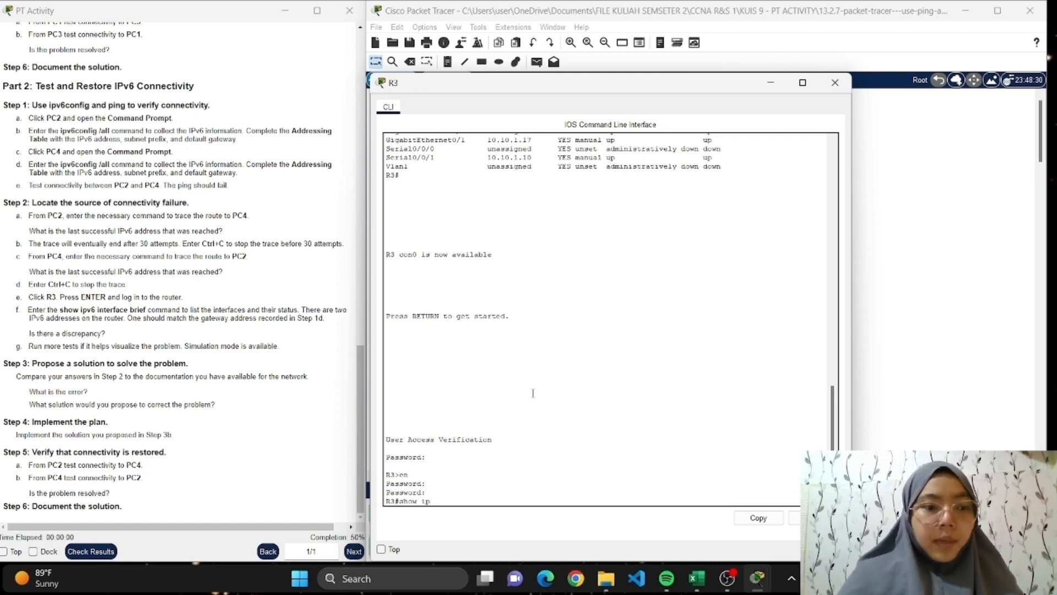
{"action": "type", "text": "v"}
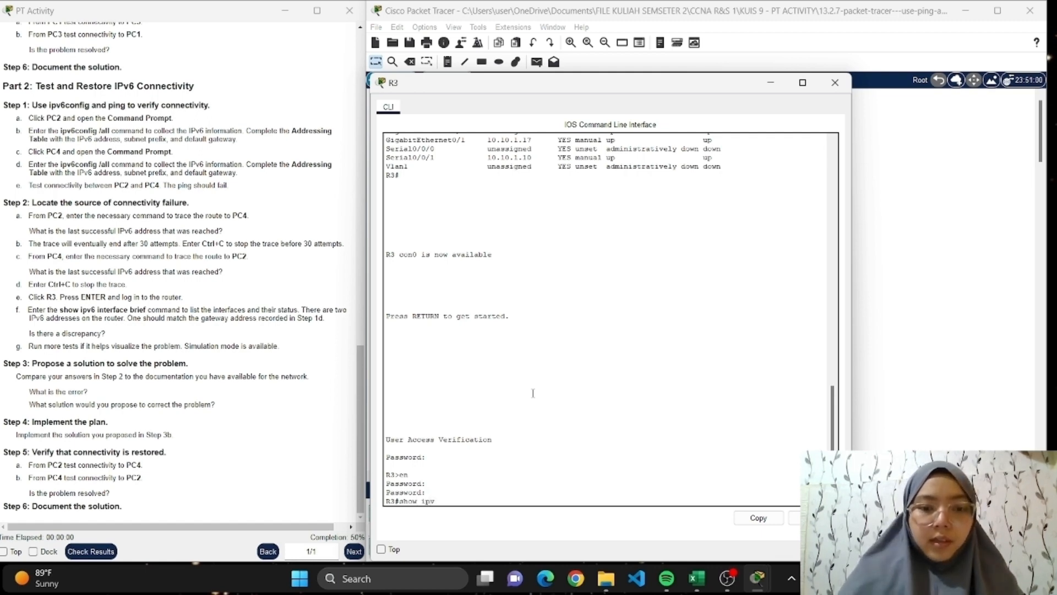
{"action": "type", "text": "6 interface brief"}
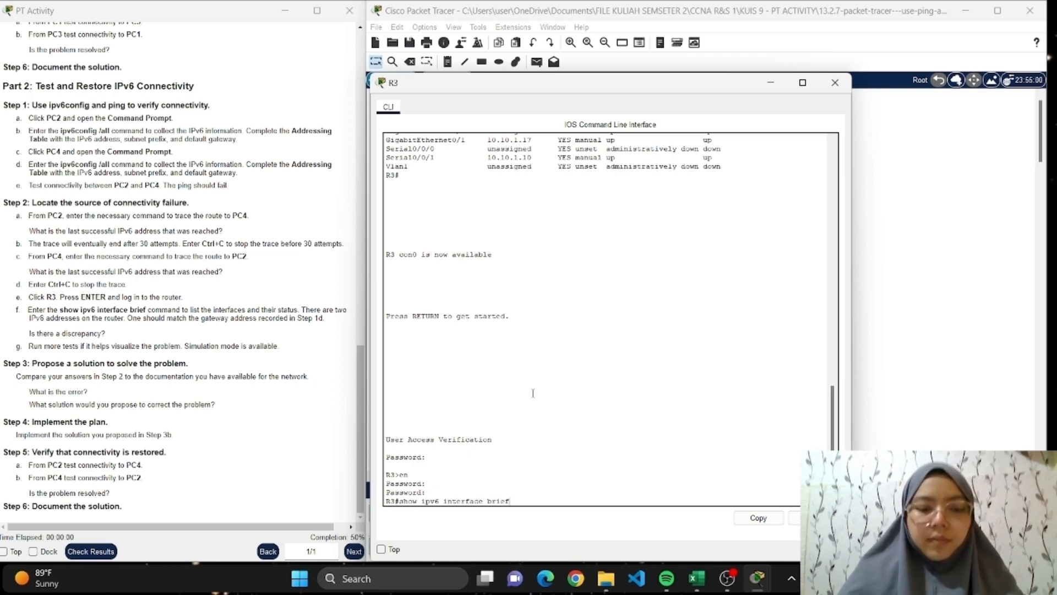
{"action": "key", "text": "Return"}
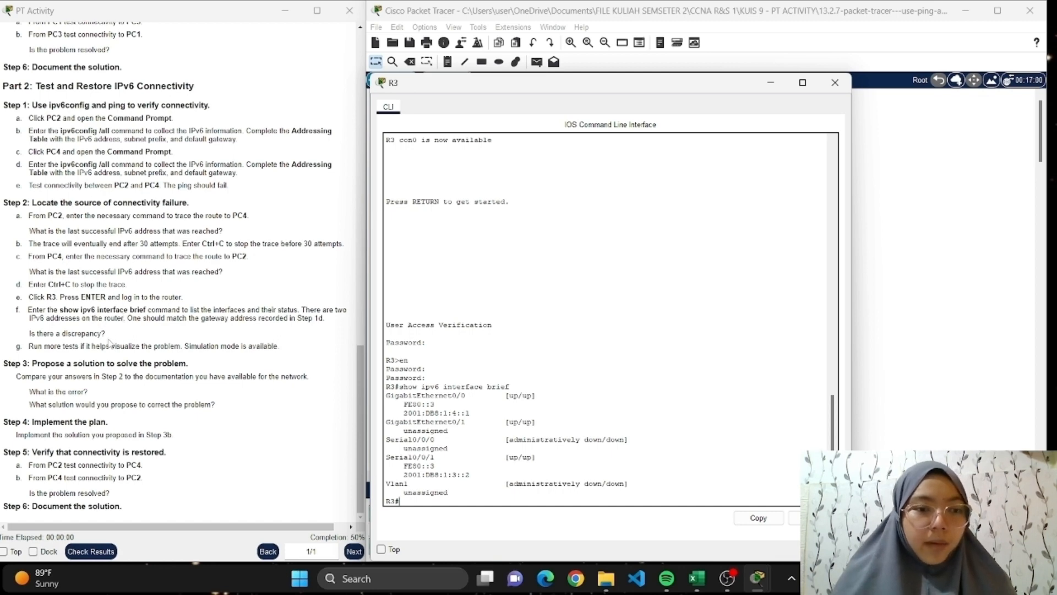
Bring up the Excel addressing table beside R3's CLI, compare R3's IPv6 addresses with it, and minimize both windows.
{"action": "mouse_move", "coordinate": [697, 579]}
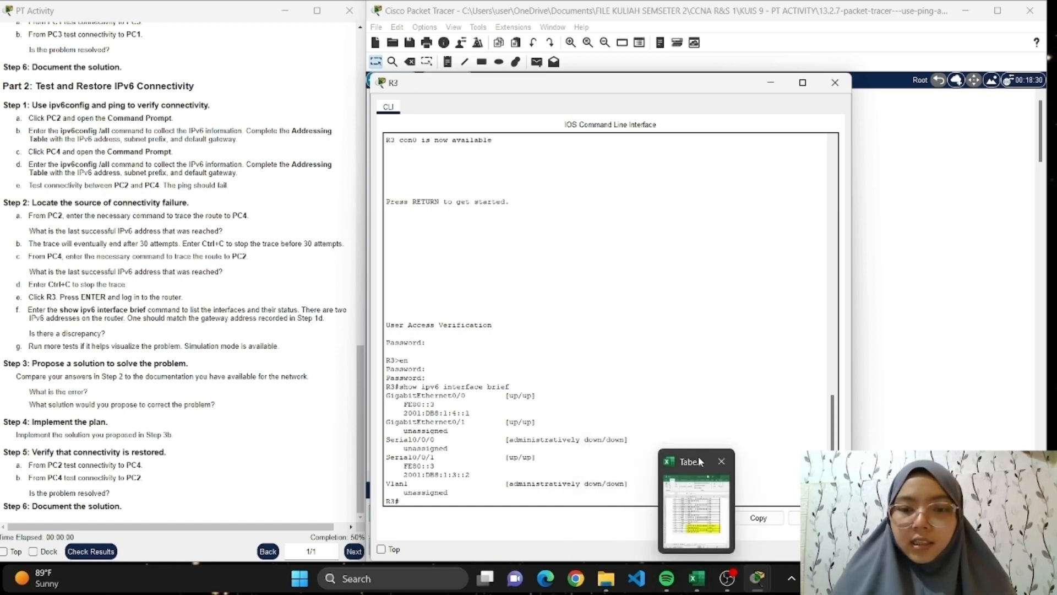
{"action": "left_click", "coordinate": [697, 501]}
{"action": "left_click_drag", "start_coordinate": [633, 91], "coordinate": [788, 81]}
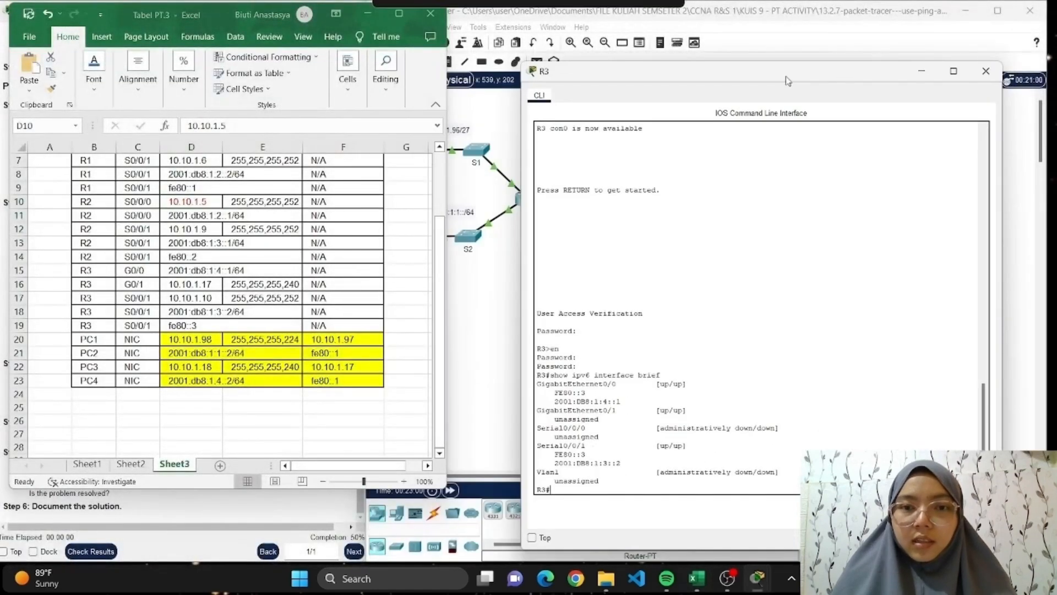
{"action": "scroll", "coordinate": [251, 231], "scroll_direction": "up", "scroll_amount": 2}
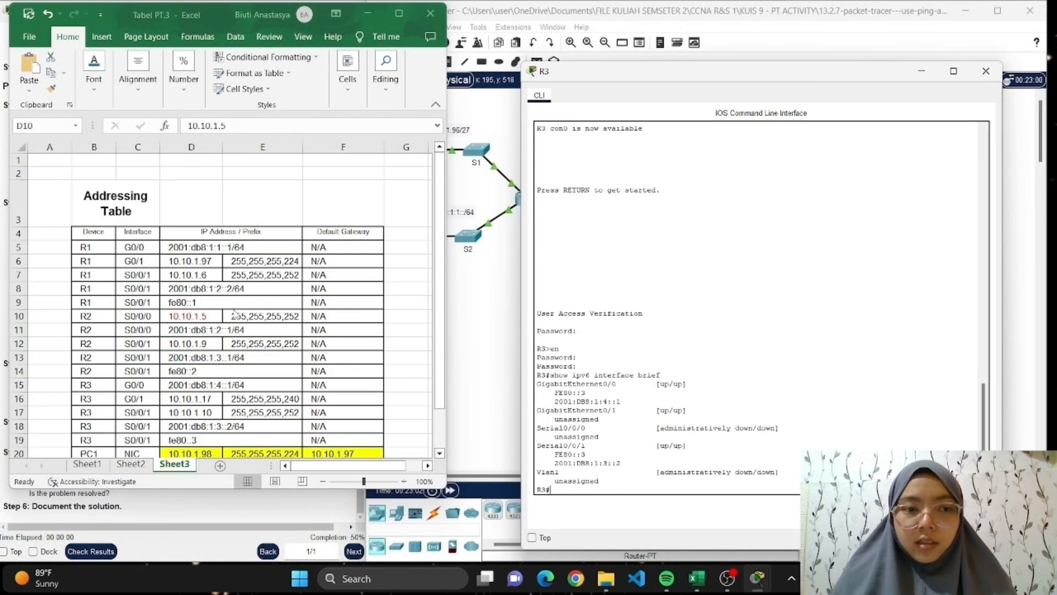
{"action": "scroll", "coordinate": [234, 314], "scroll_direction": "down", "scroll_amount": 2}
{"action": "scroll", "coordinate": [235, 317], "scroll_direction": "up", "scroll_amount": 1}
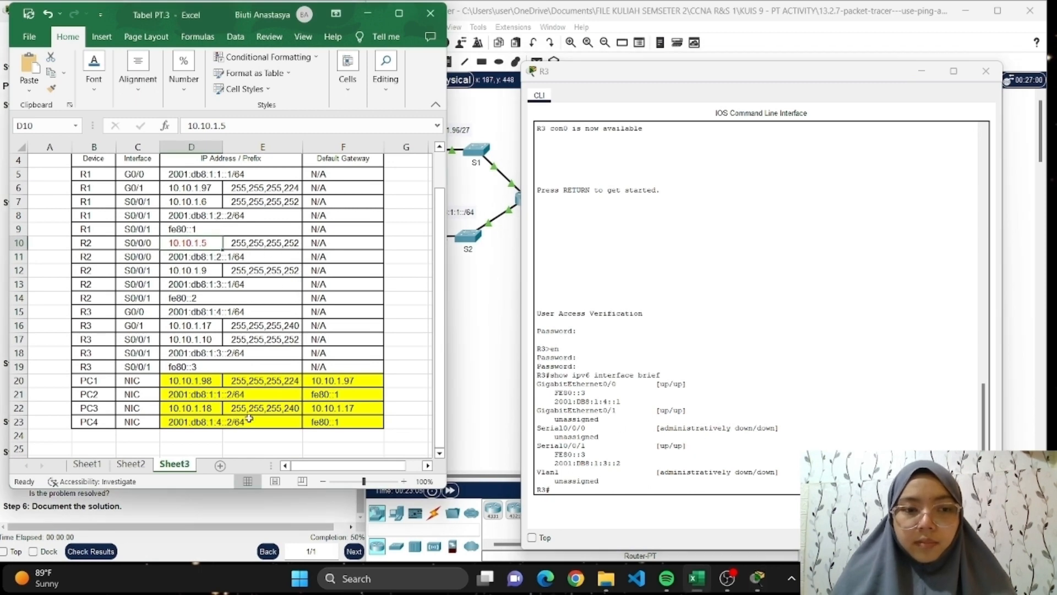
{"action": "left_click", "coordinate": [368, 14]}
{"action": "left_click", "coordinate": [921, 74]}
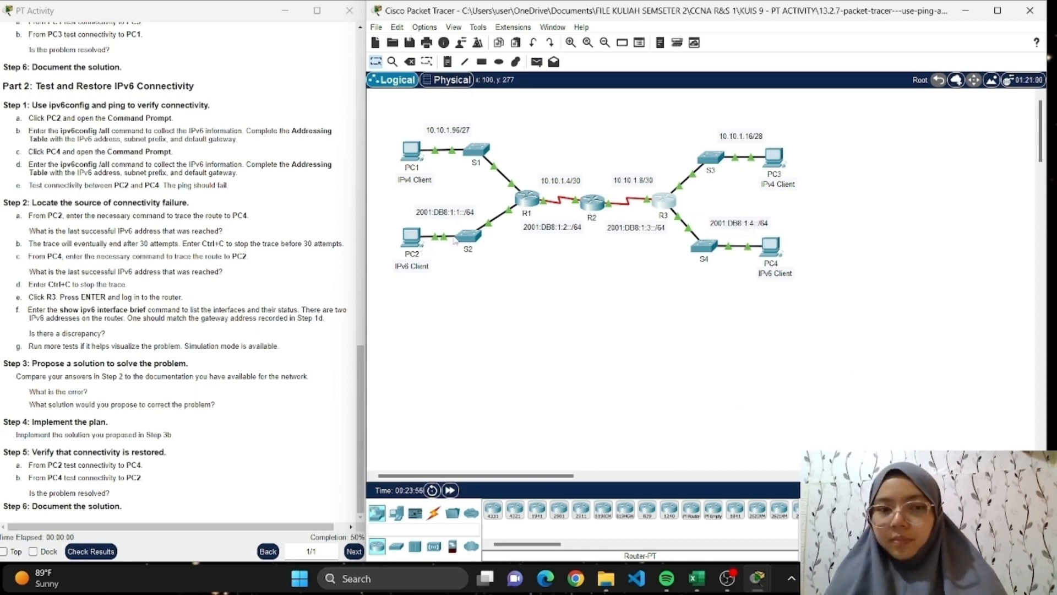
Open PC4's IP Configuration and place it beside the Excel addressing table to compare the IPv6 default gateway.
{"action": "left_click", "coordinate": [775, 243]}
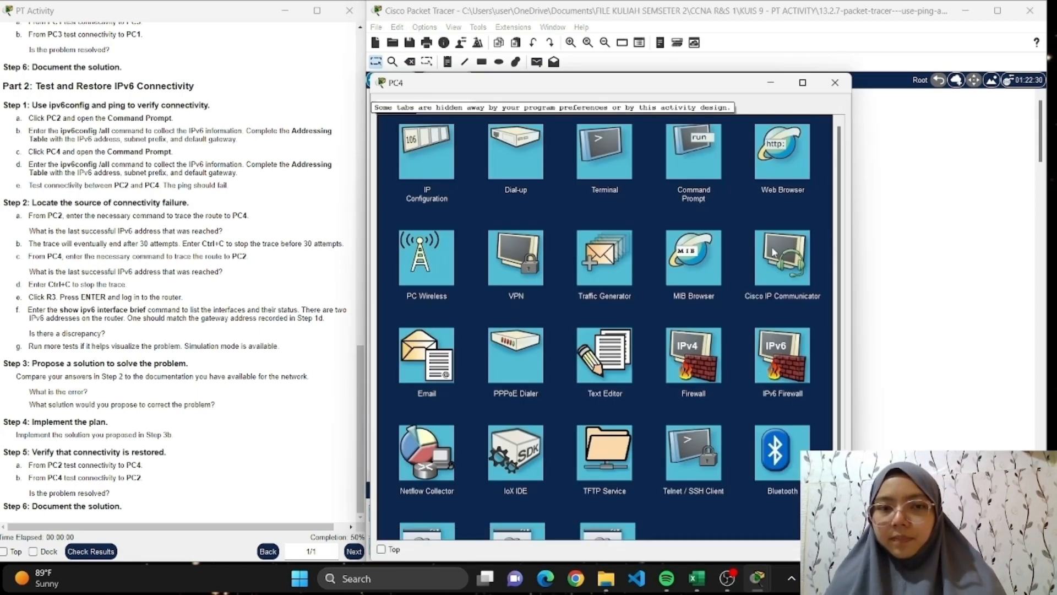
{"action": "left_click", "coordinate": [433, 166]}
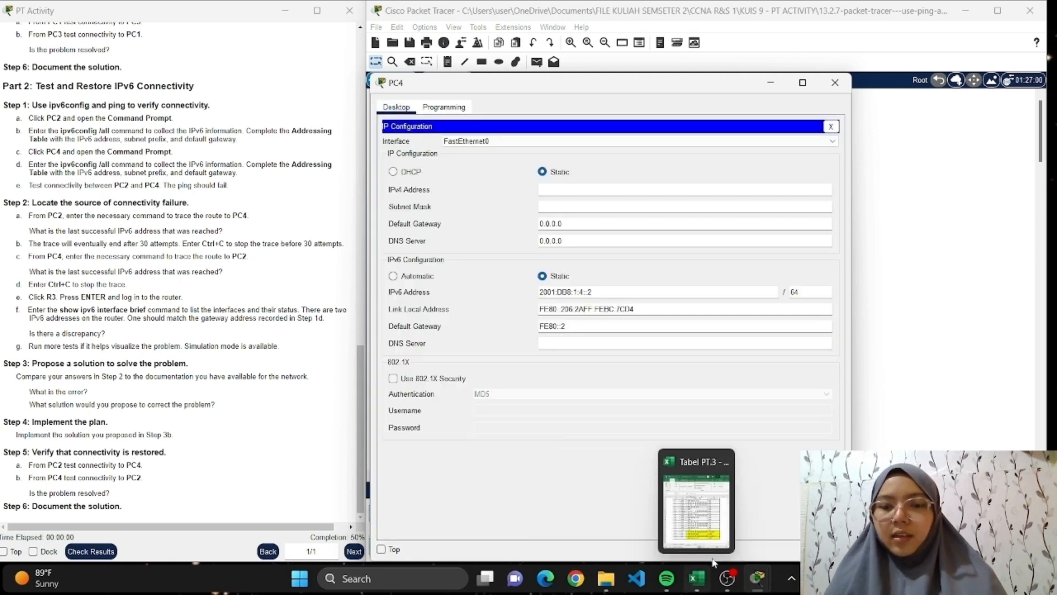
{"action": "mouse_move", "coordinate": [696, 578]}
{"action": "left_click", "coordinate": [700, 458]}
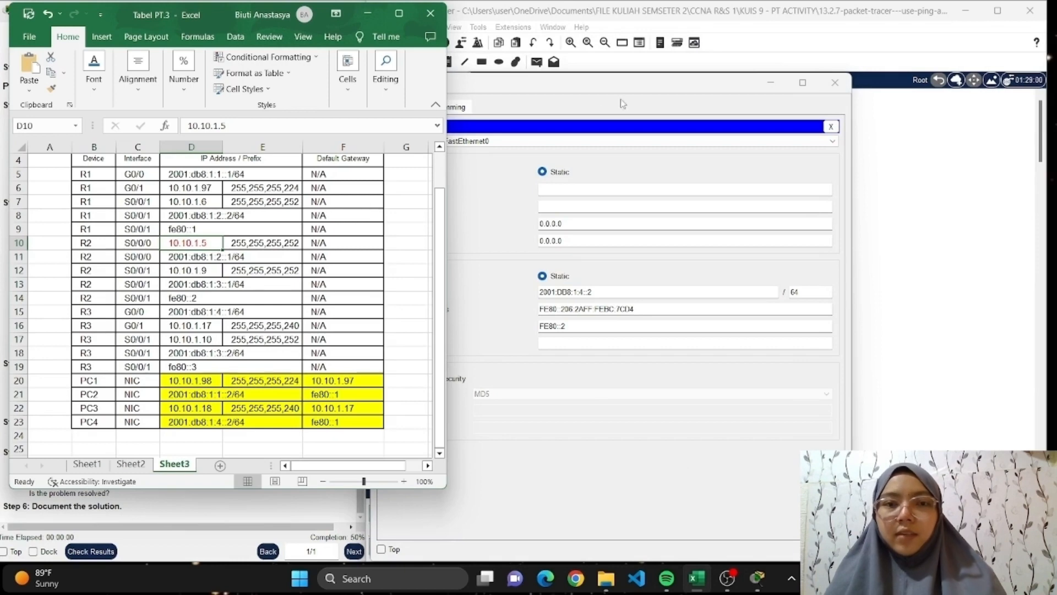
{"action": "left_click_drag", "start_coordinate": [629, 81], "coordinate": [789, 0]}
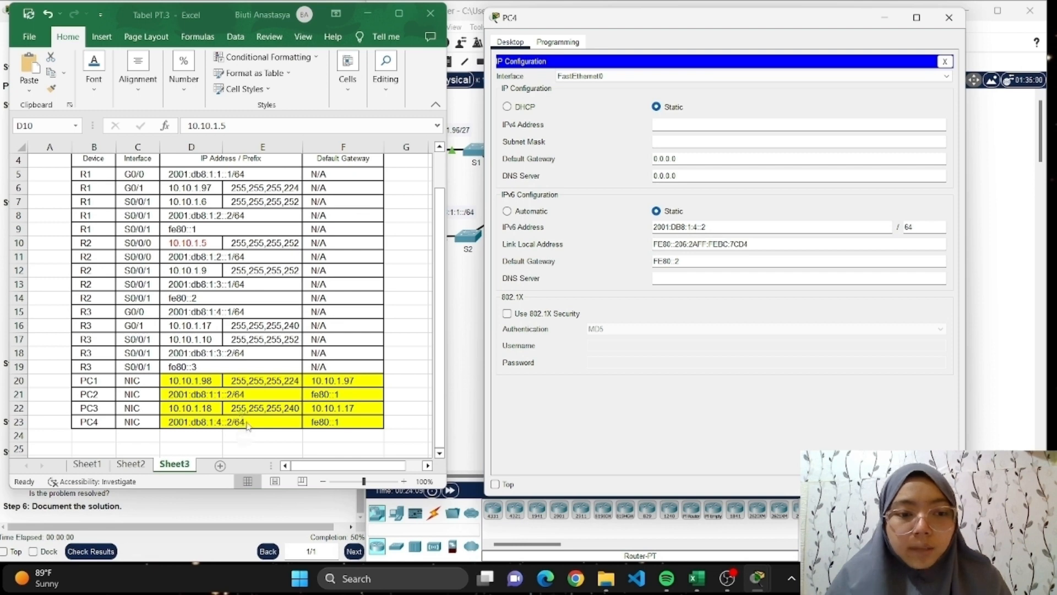
Mark R3's S0/0/1 link-local address fe80::3 in the Excel addressing table with red font.
{"action": "left_click", "coordinate": [257, 366]}
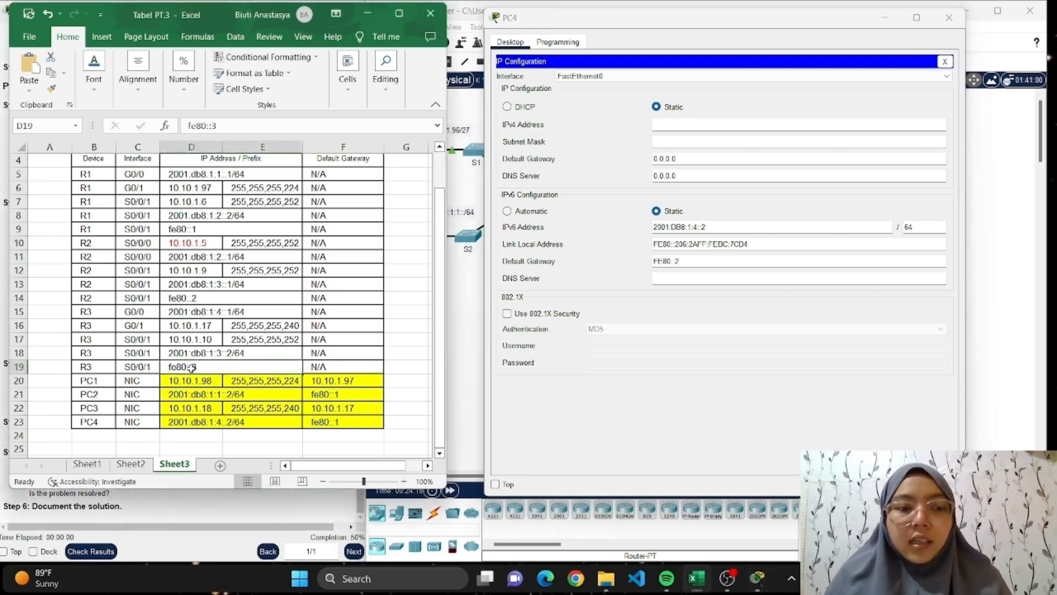
{"action": "left_click", "coordinate": [93, 72]}
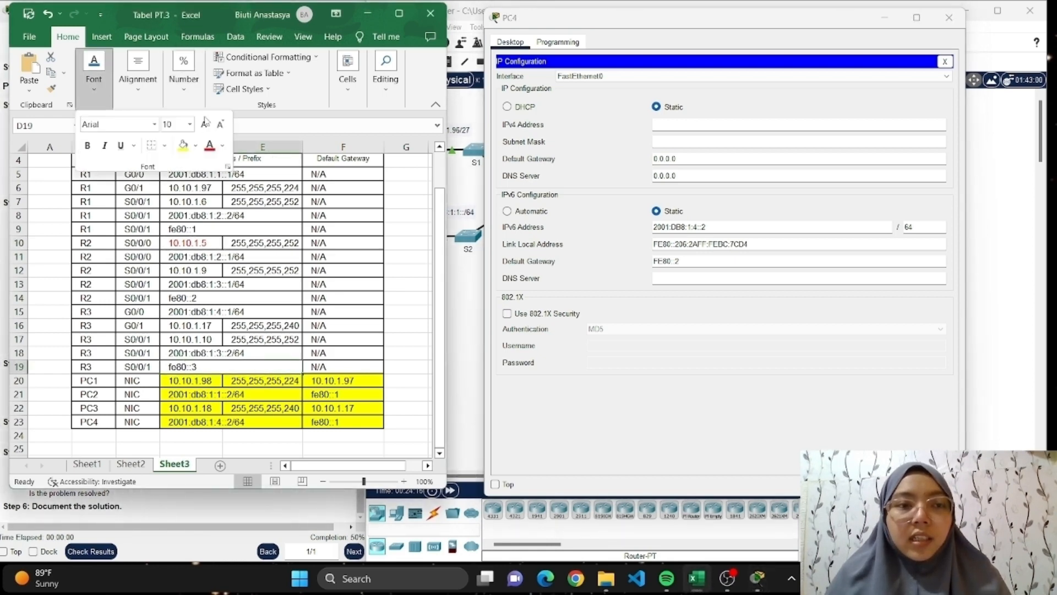
{"action": "left_click", "coordinate": [210, 146]}
{"action": "left_click", "coordinate": [237, 368]}
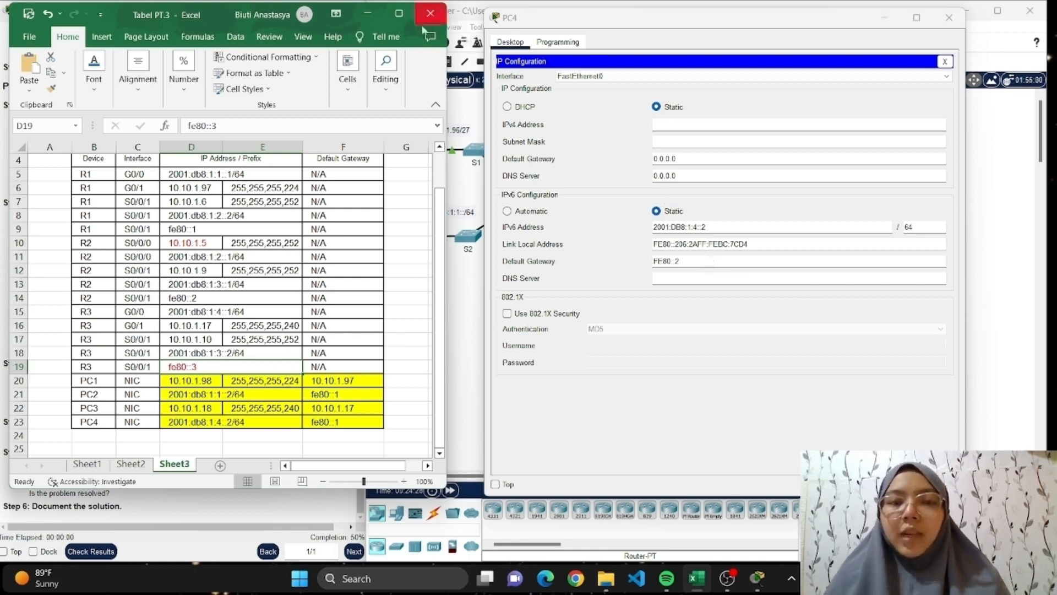
Minimize the Excel table, set PC4's IPv6 default gateway to FE80::3, and close the PC4 window.
{"action": "left_click", "coordinate": [366, 15]}
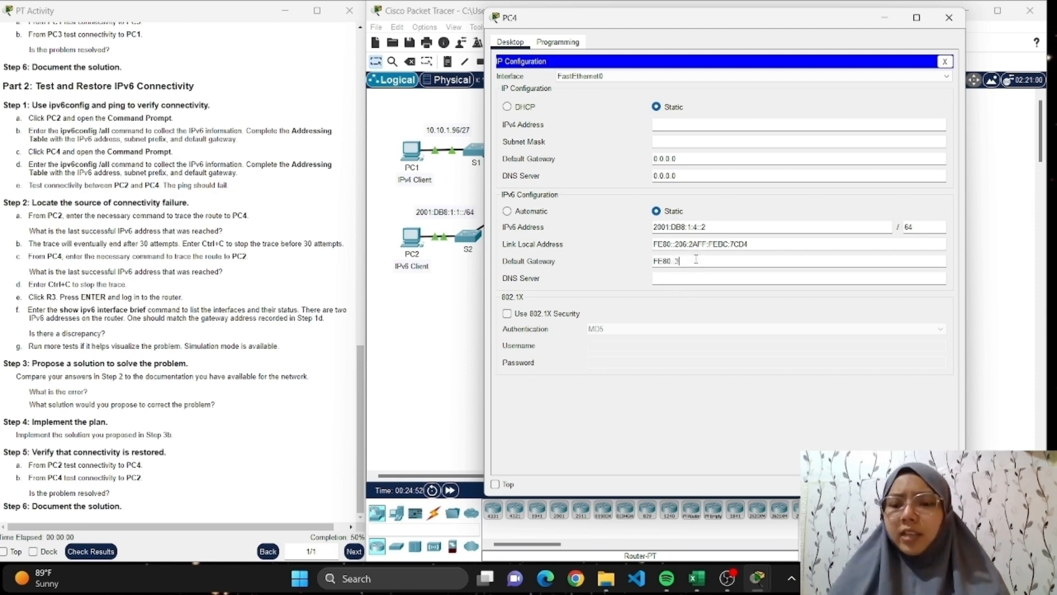
{"action": "left_click", "coordinate": [954, 22]}
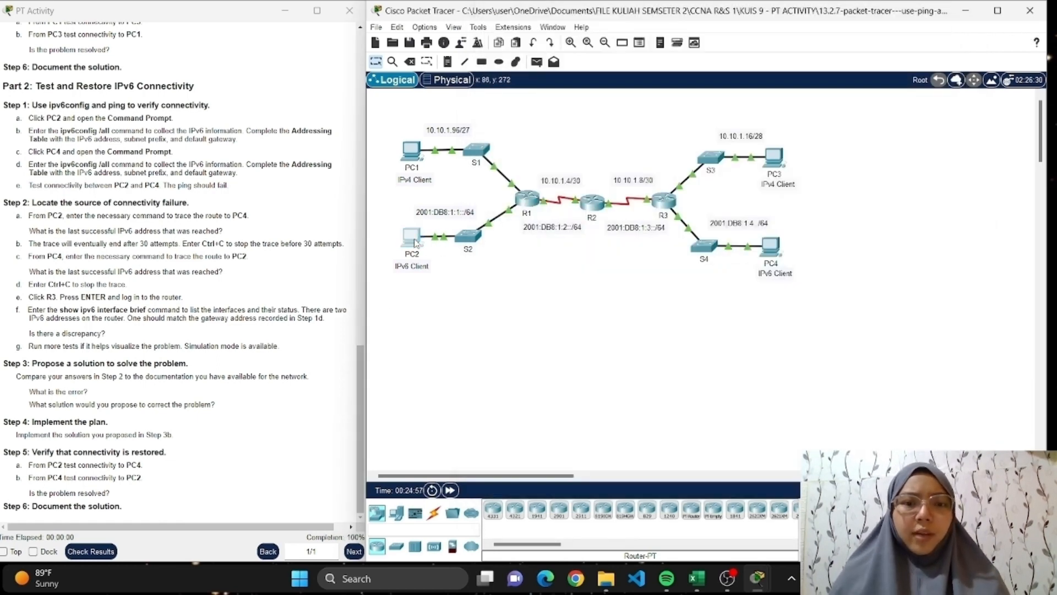
Run "ping 2001:db8:1:4::2" from PC2's Command Prompt to test connectivity to PC4, dismiss the low-battery notice, and close PC2.
{"action": "left_click", "coordinate": [415, 243]}
{"action": "left_click", "coordinate": [693, 175]}
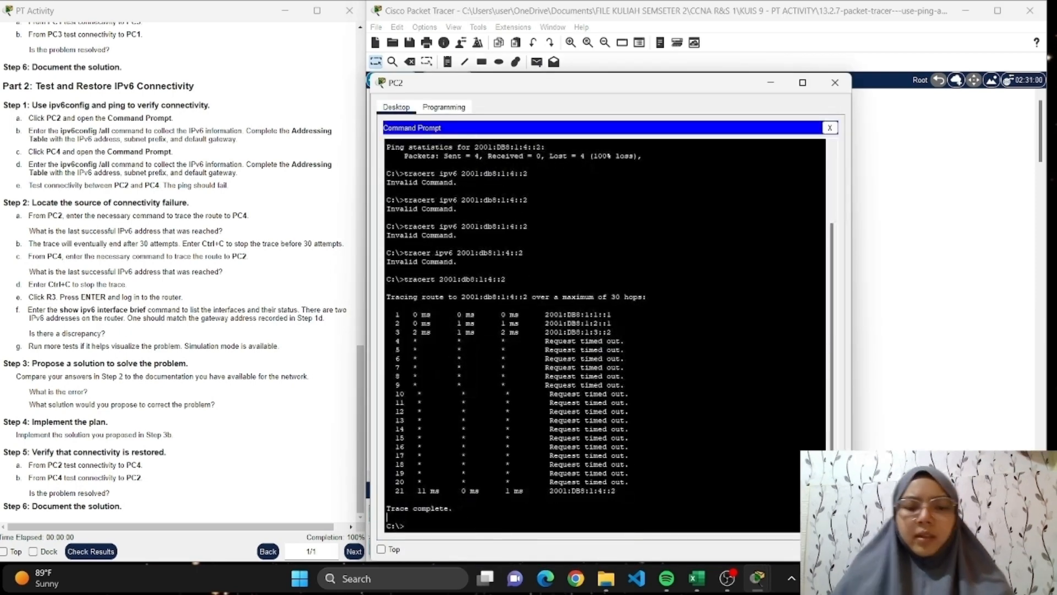
{"action": "type", "text": "ping"}
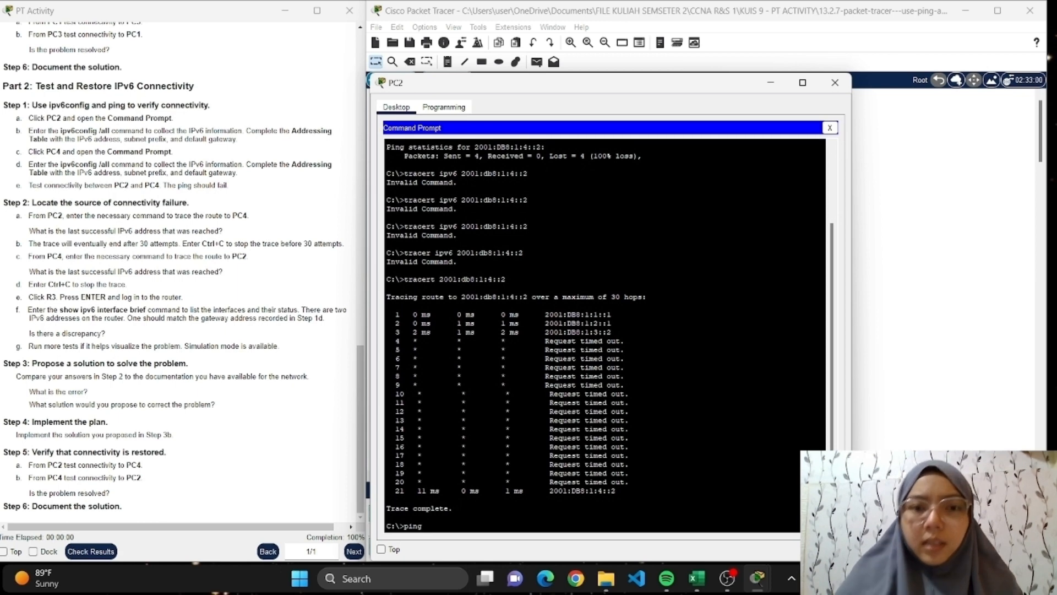
{"action": "type", "text": " 2001:db8"}
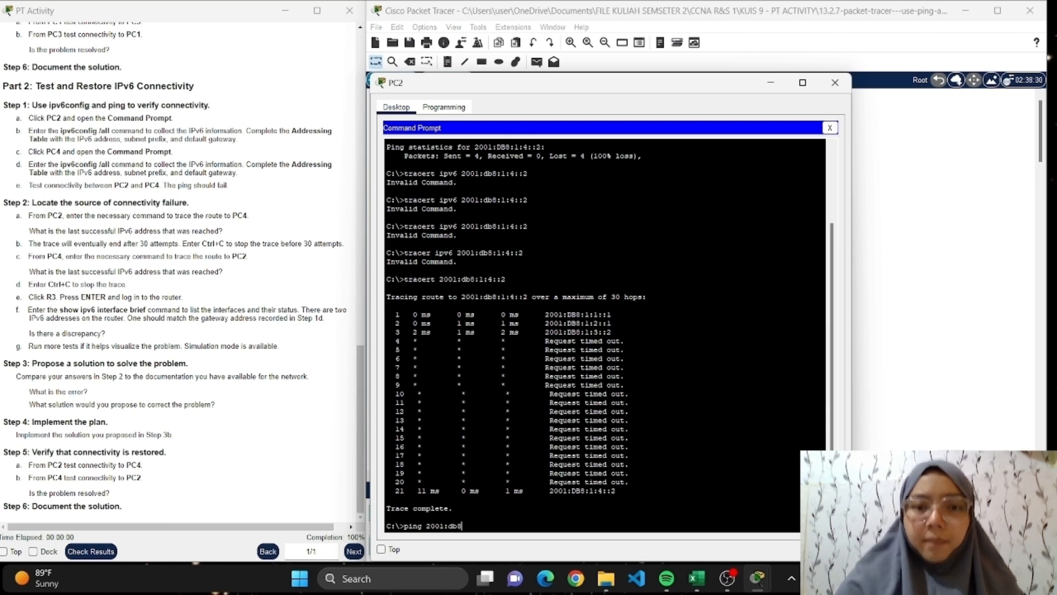
{"action": "type", "text": ":1:"}
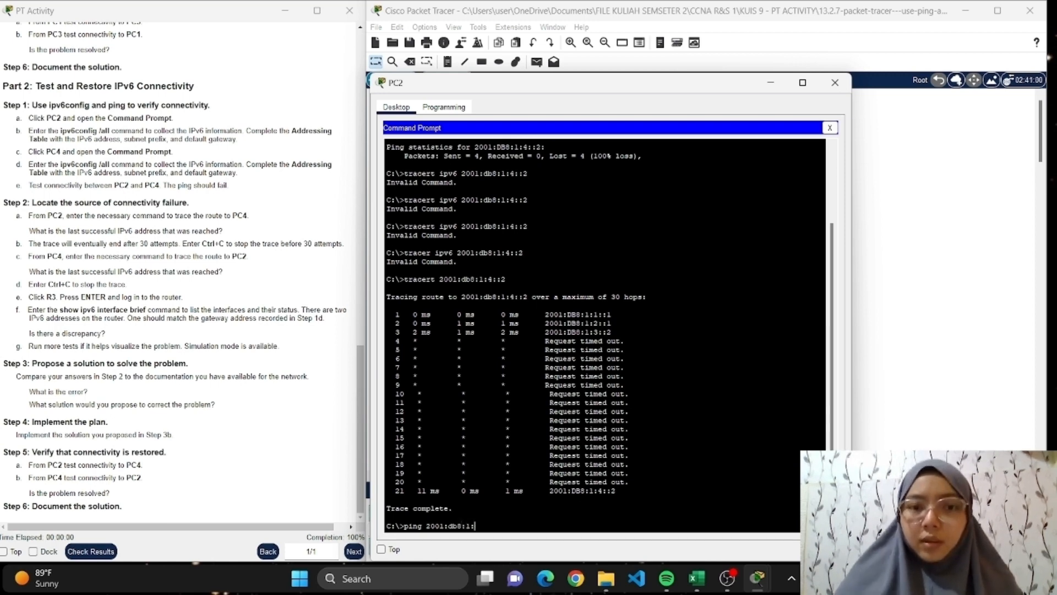
{"action": "type", "text": "4::"}
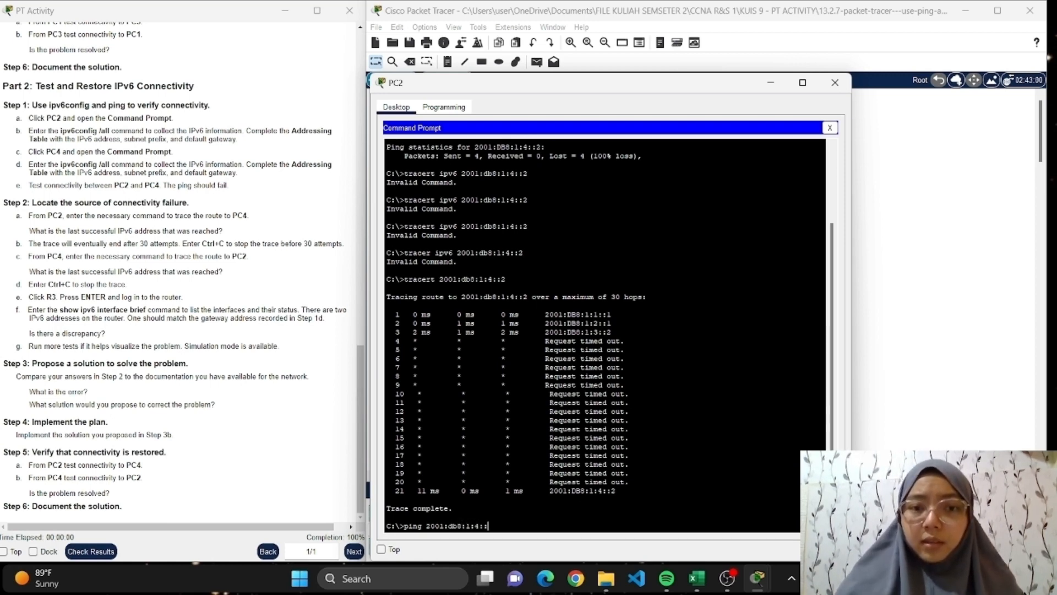
{"action": "type", "text": "2"}
{"action": "key", "text": "Return"}
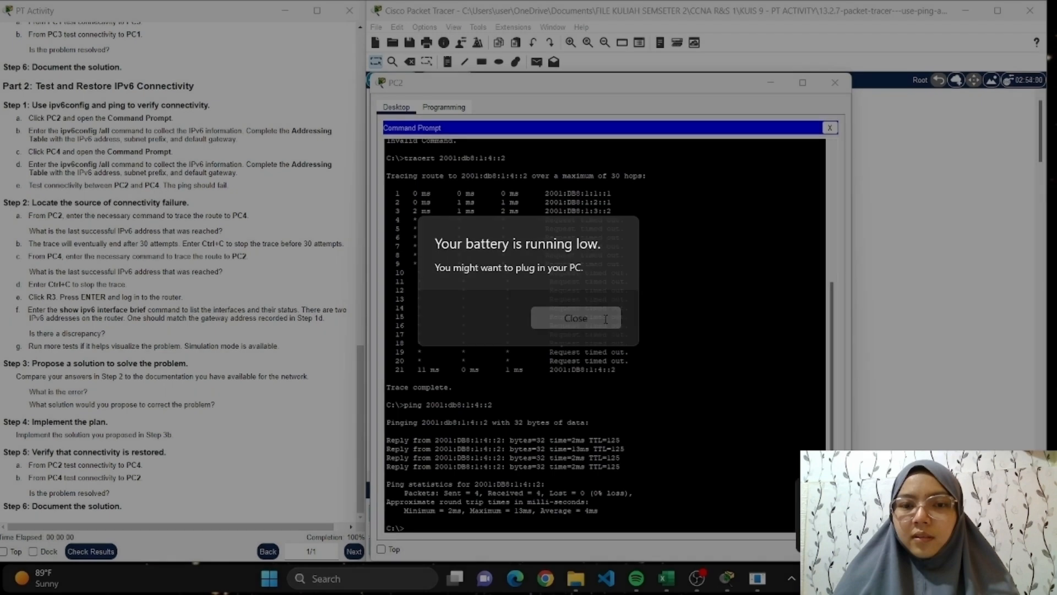
{"action": "left_click", "coordinate": [576, 317]}
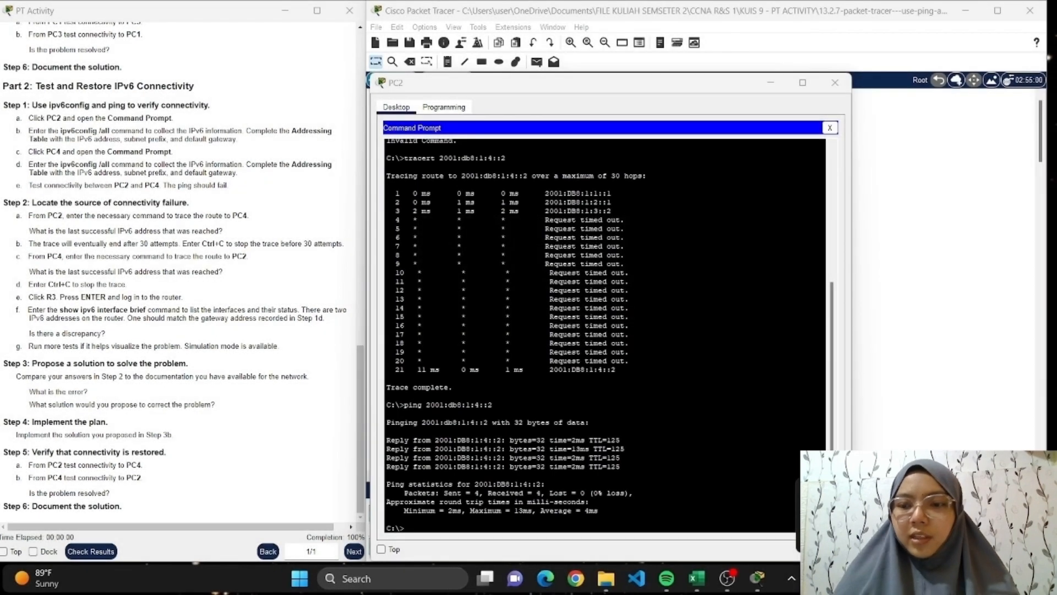
{"action": "left_click", "coordinate": [834, 82]}
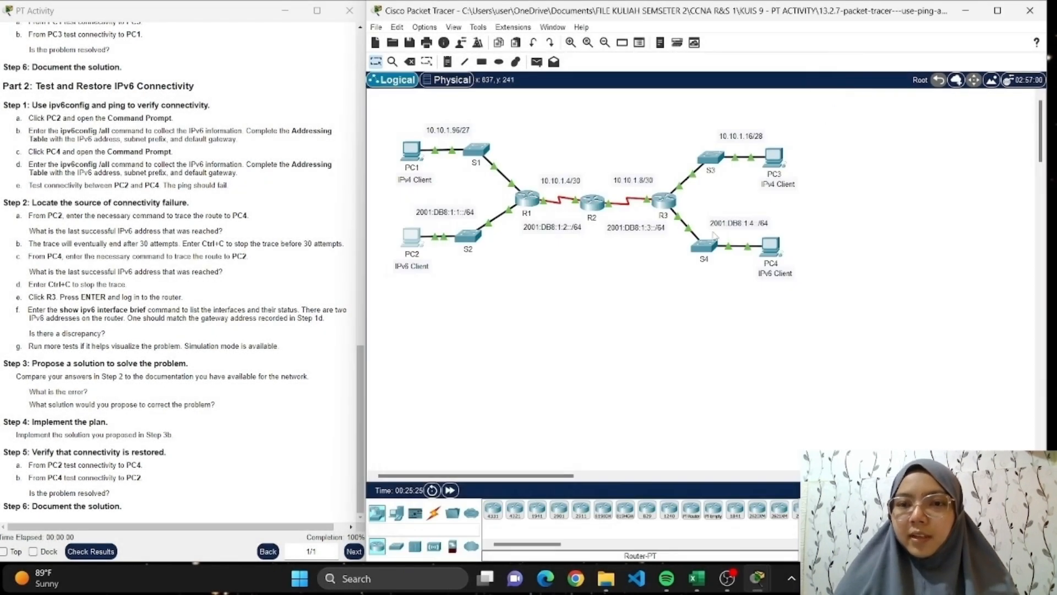
Run "ping 2001:db8:1:1::2" from PC4's Command Prompt to test connectivity to PC2, and close the PC4 window.
{"action": "left_click", "coordinate": [772, 248]}
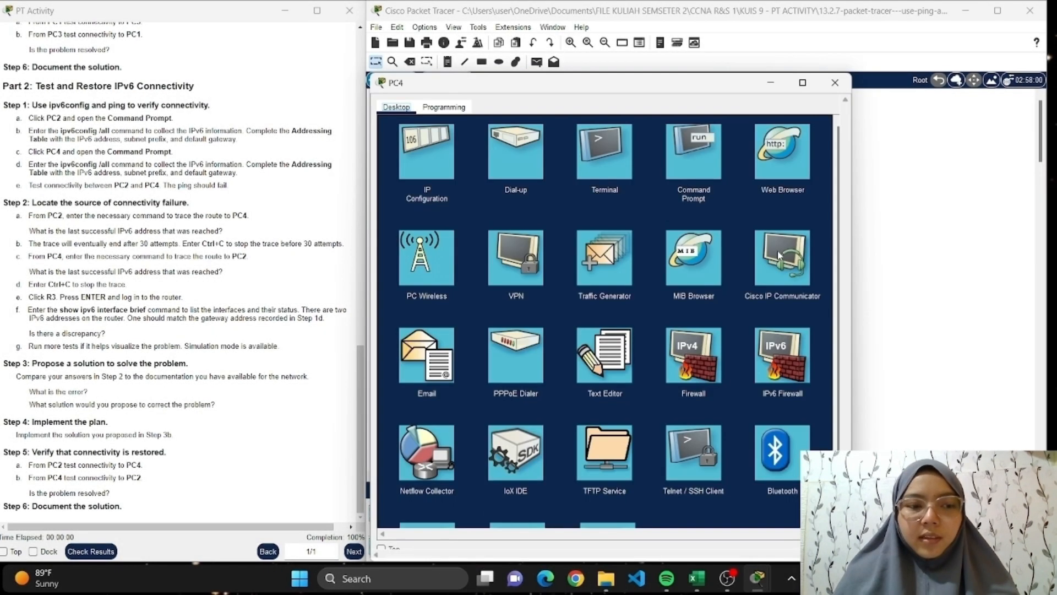
{"action": "left_click", "coordinate": [713, 164]}
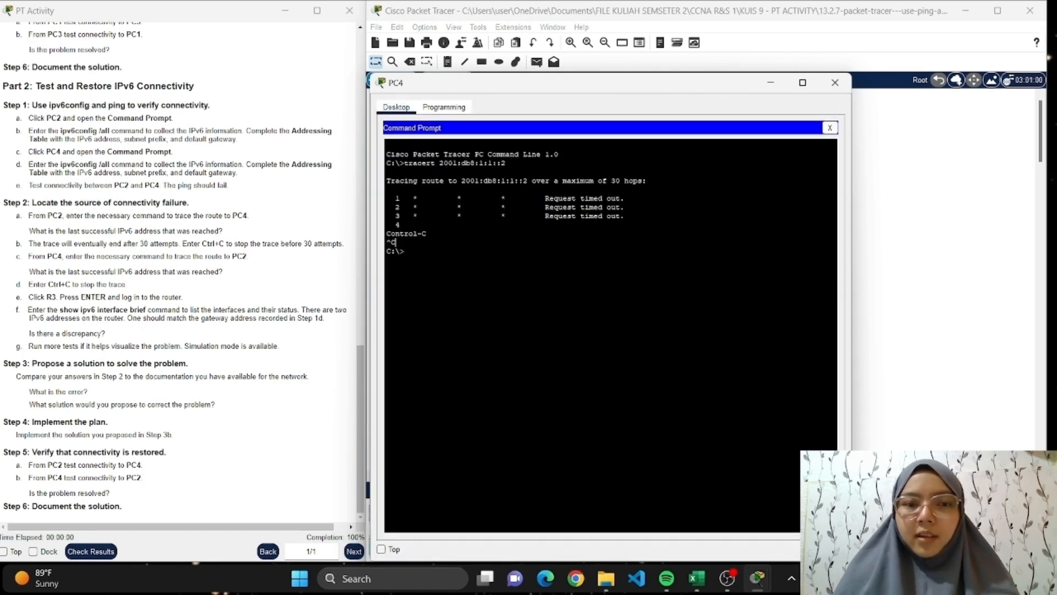
{"action": "type", "text": "ping "}
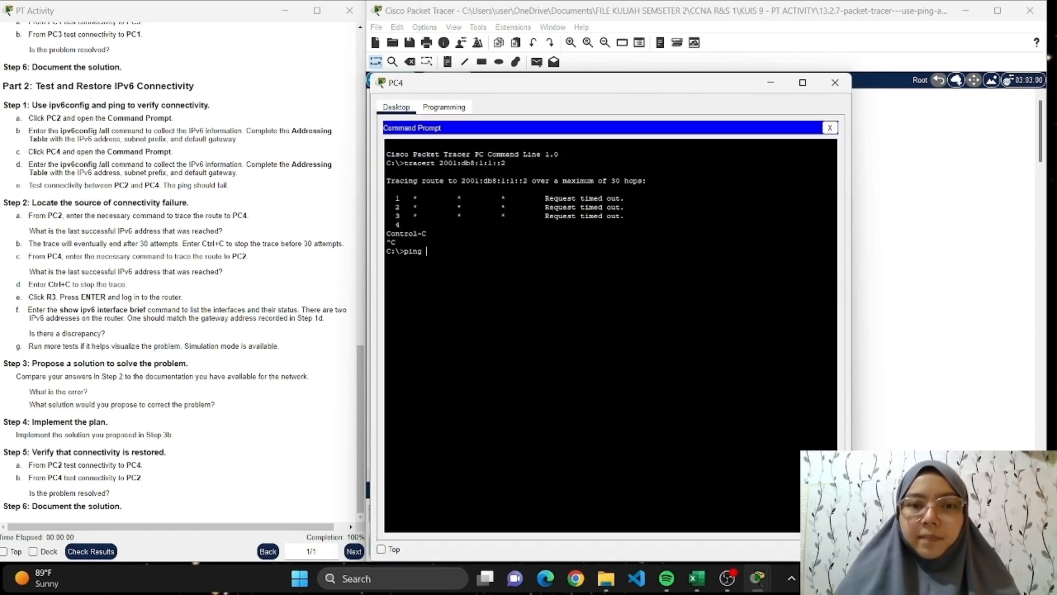
{"action": "type", "text": "2001"}
{"action": "type", "text": ":"}
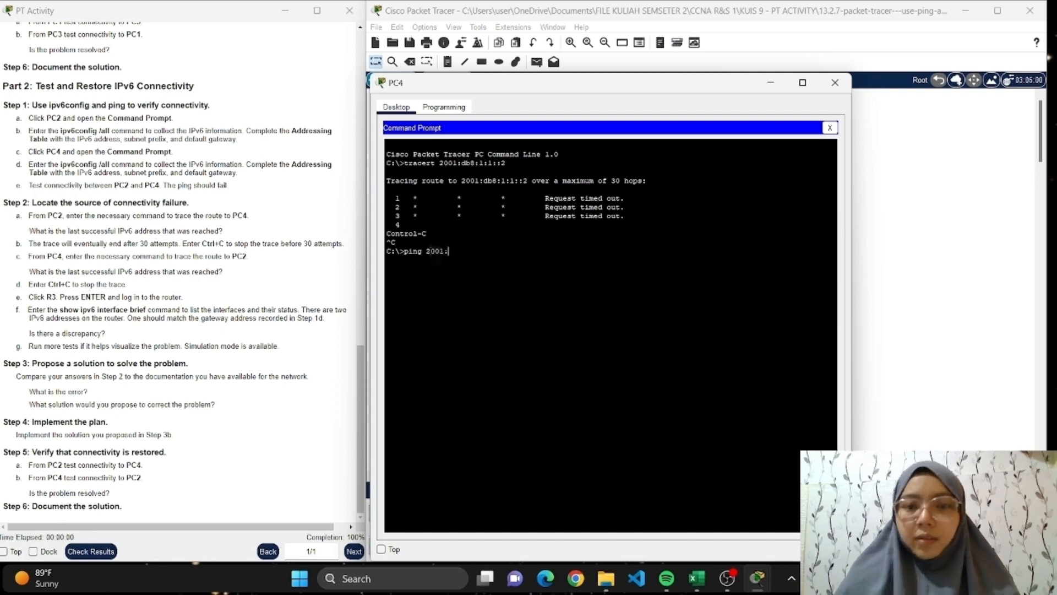
{"action": "type", "text": "db8"}
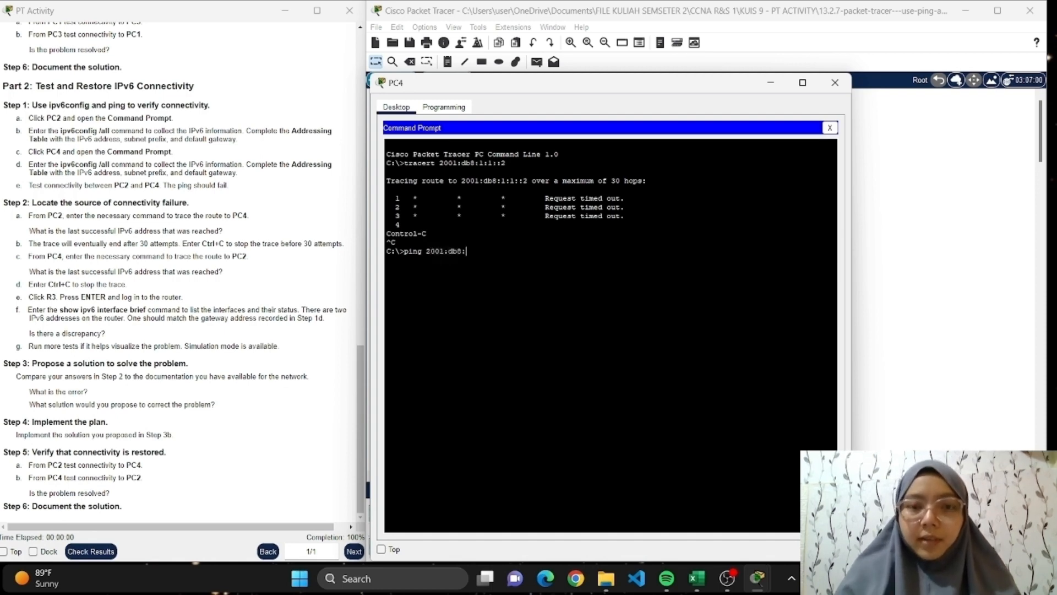
{"action": "type", "text": ":1:1:"}
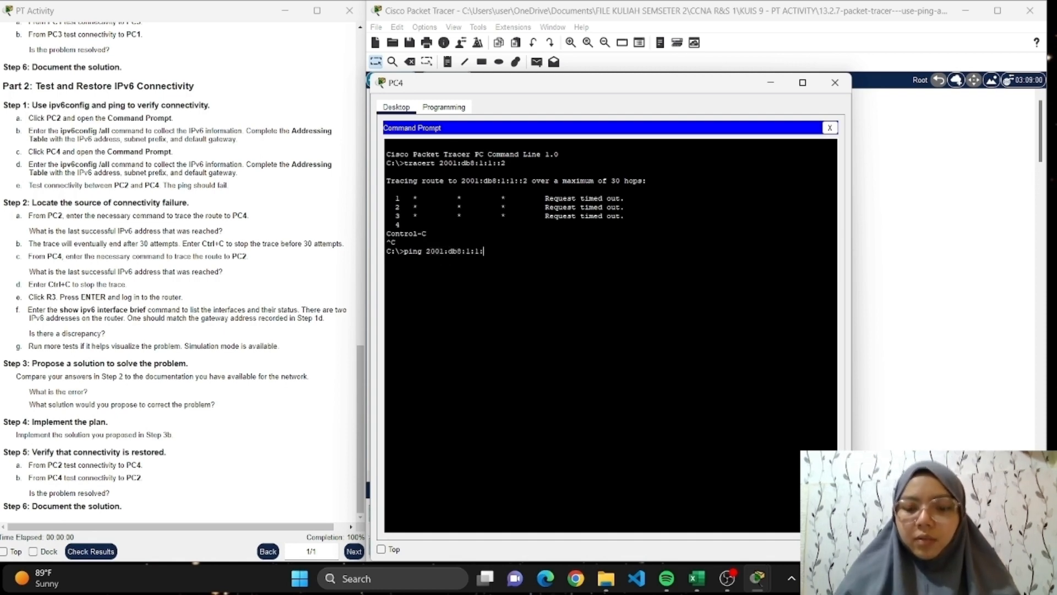
{"action": "type", "text": ":2"}
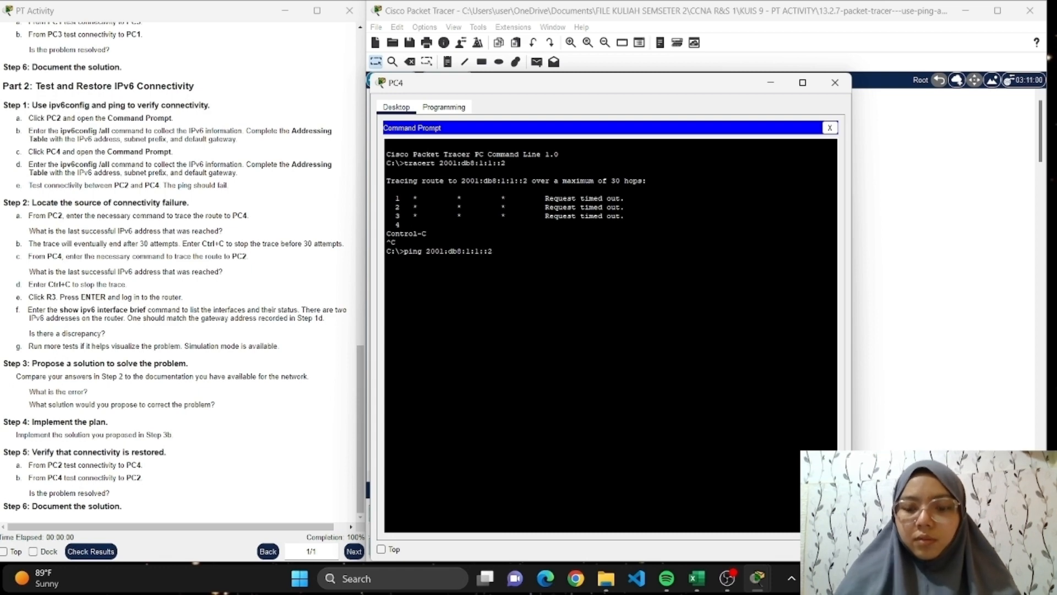
{"action": "key", "text": "Return"}
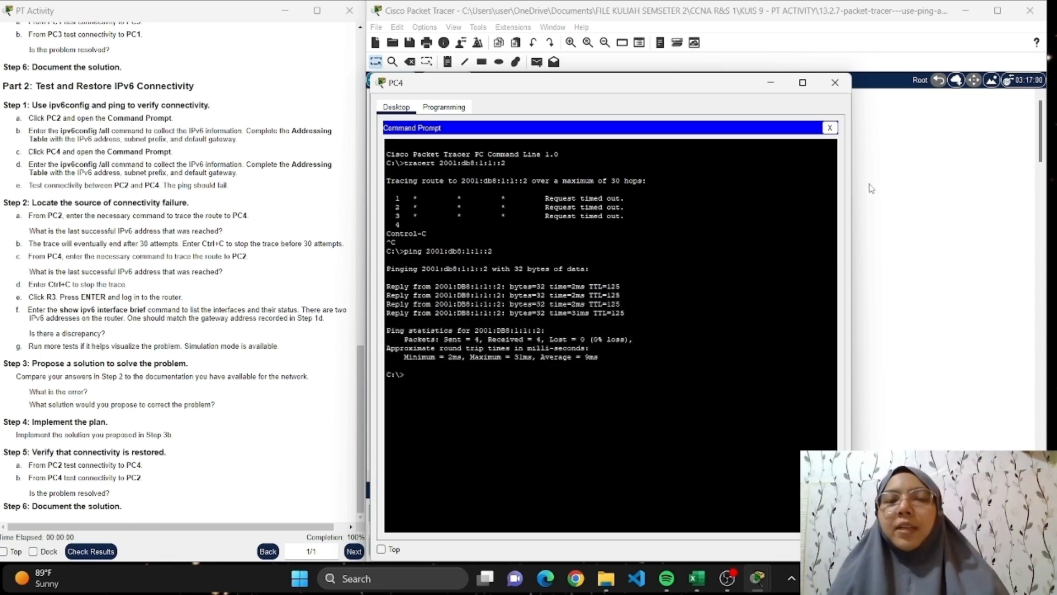
{"action": "left_click", "coordinate": [835, 84]}
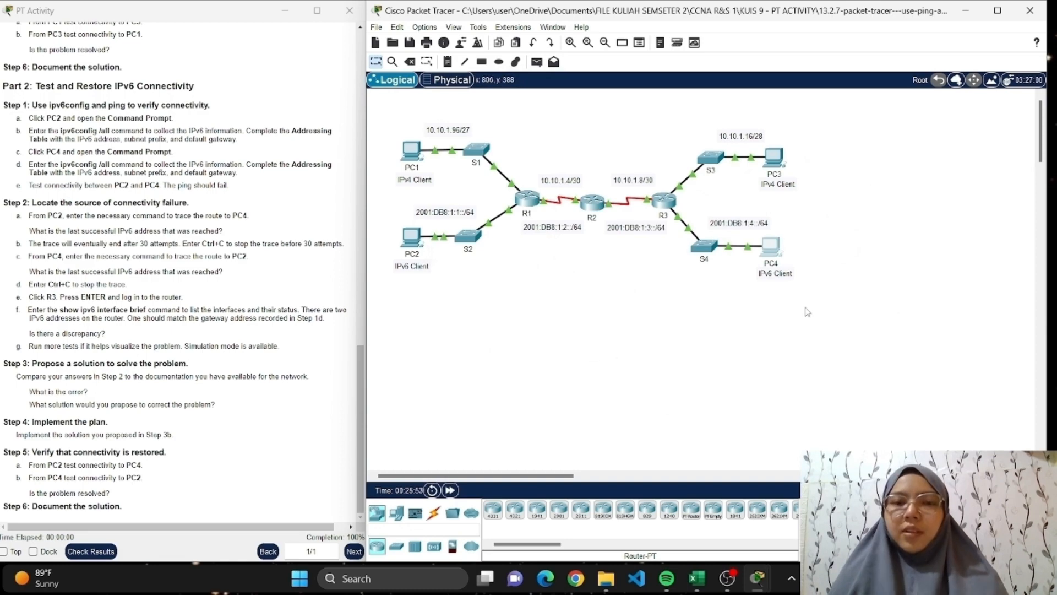
{"action": "scroll", "coordinate": [250, 259], "scroll_direction": "up", "scroll_amount": 20}
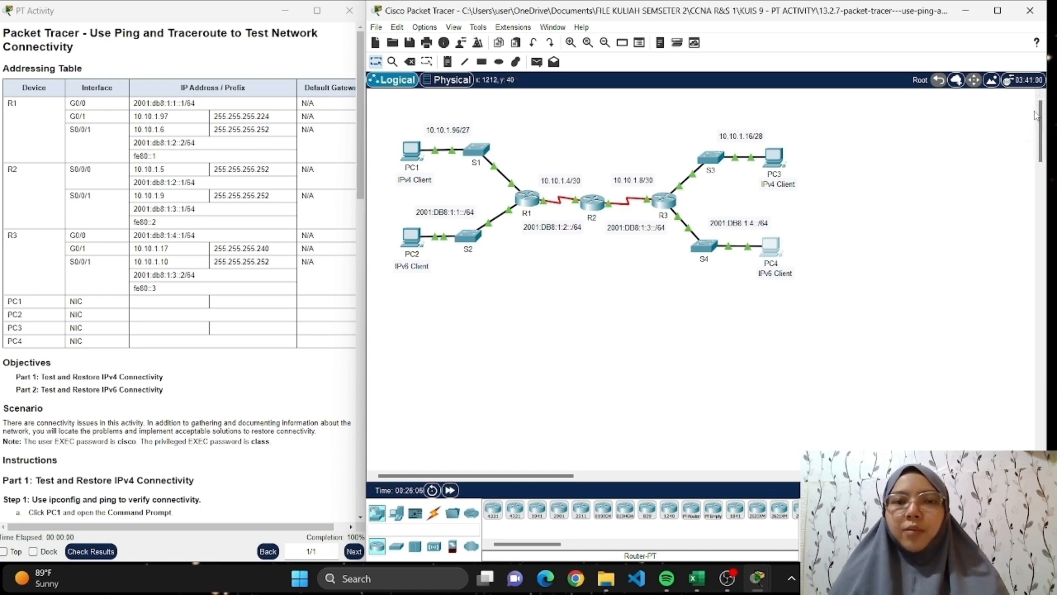
{"action": "mouse_move", "coordinate": [730, 581]}
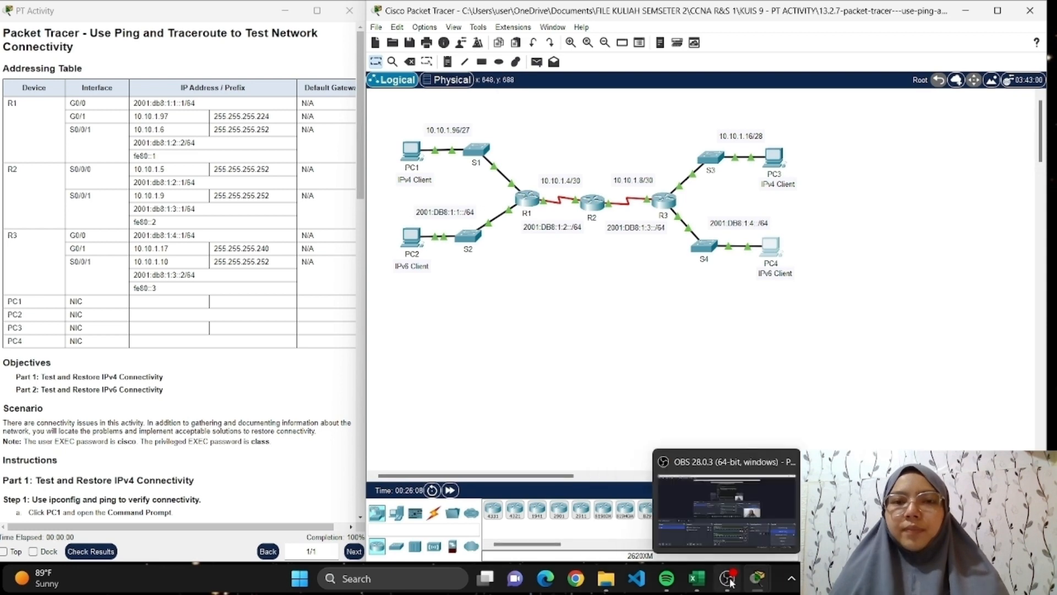